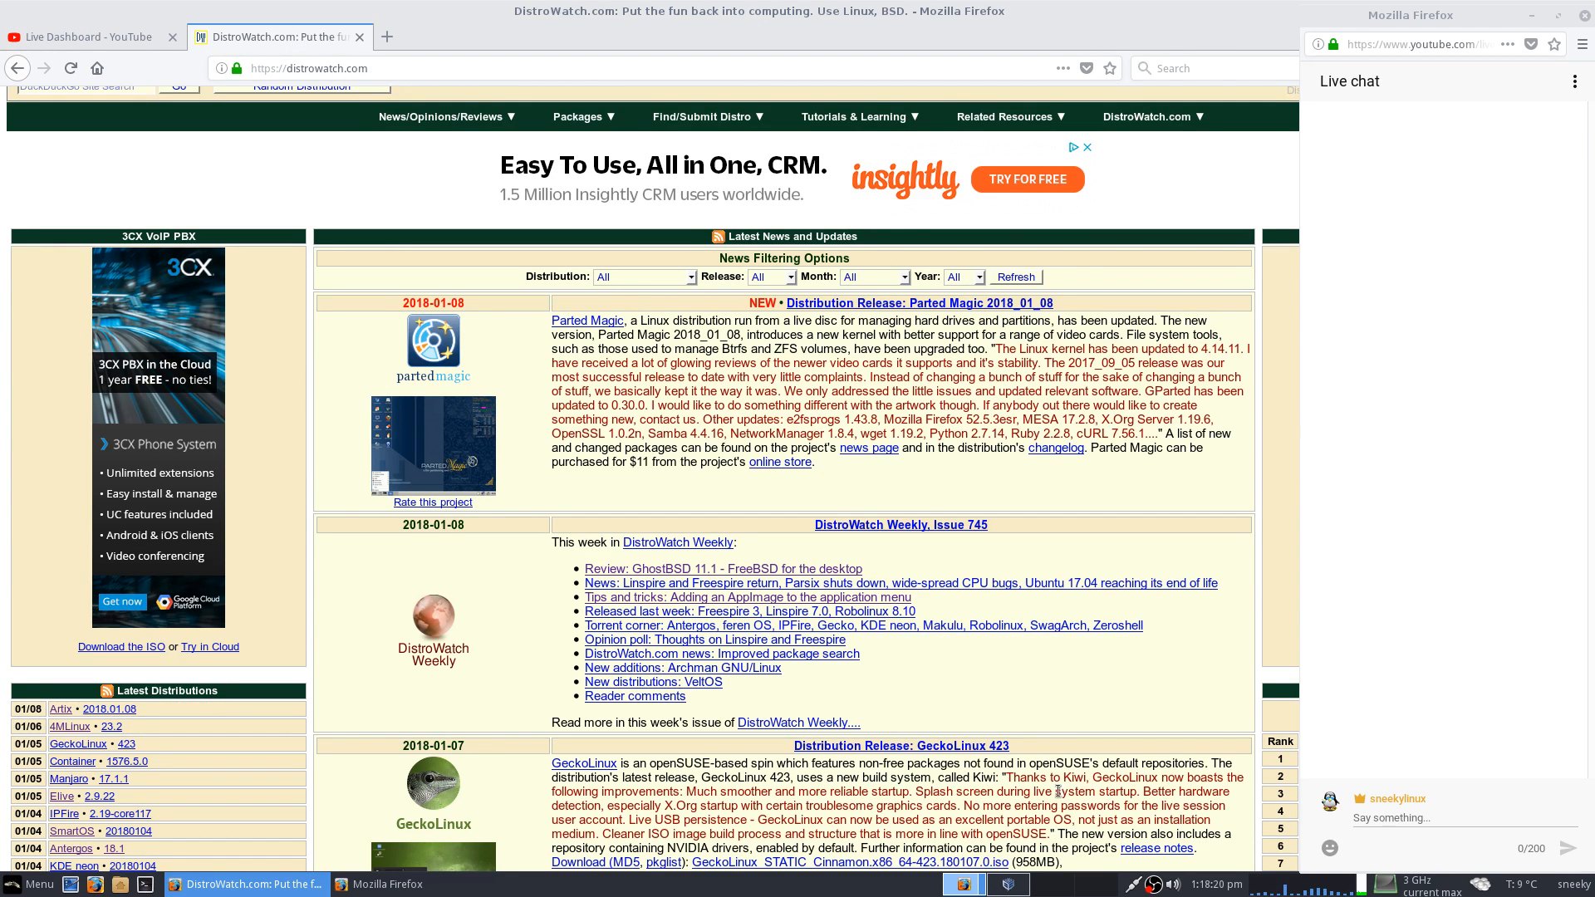
Switch to the Oracle VM VirtualBox Manager workspace and start the debian net virtual machine.
{"action": "left_click", "coordinate": [1067, 886]}
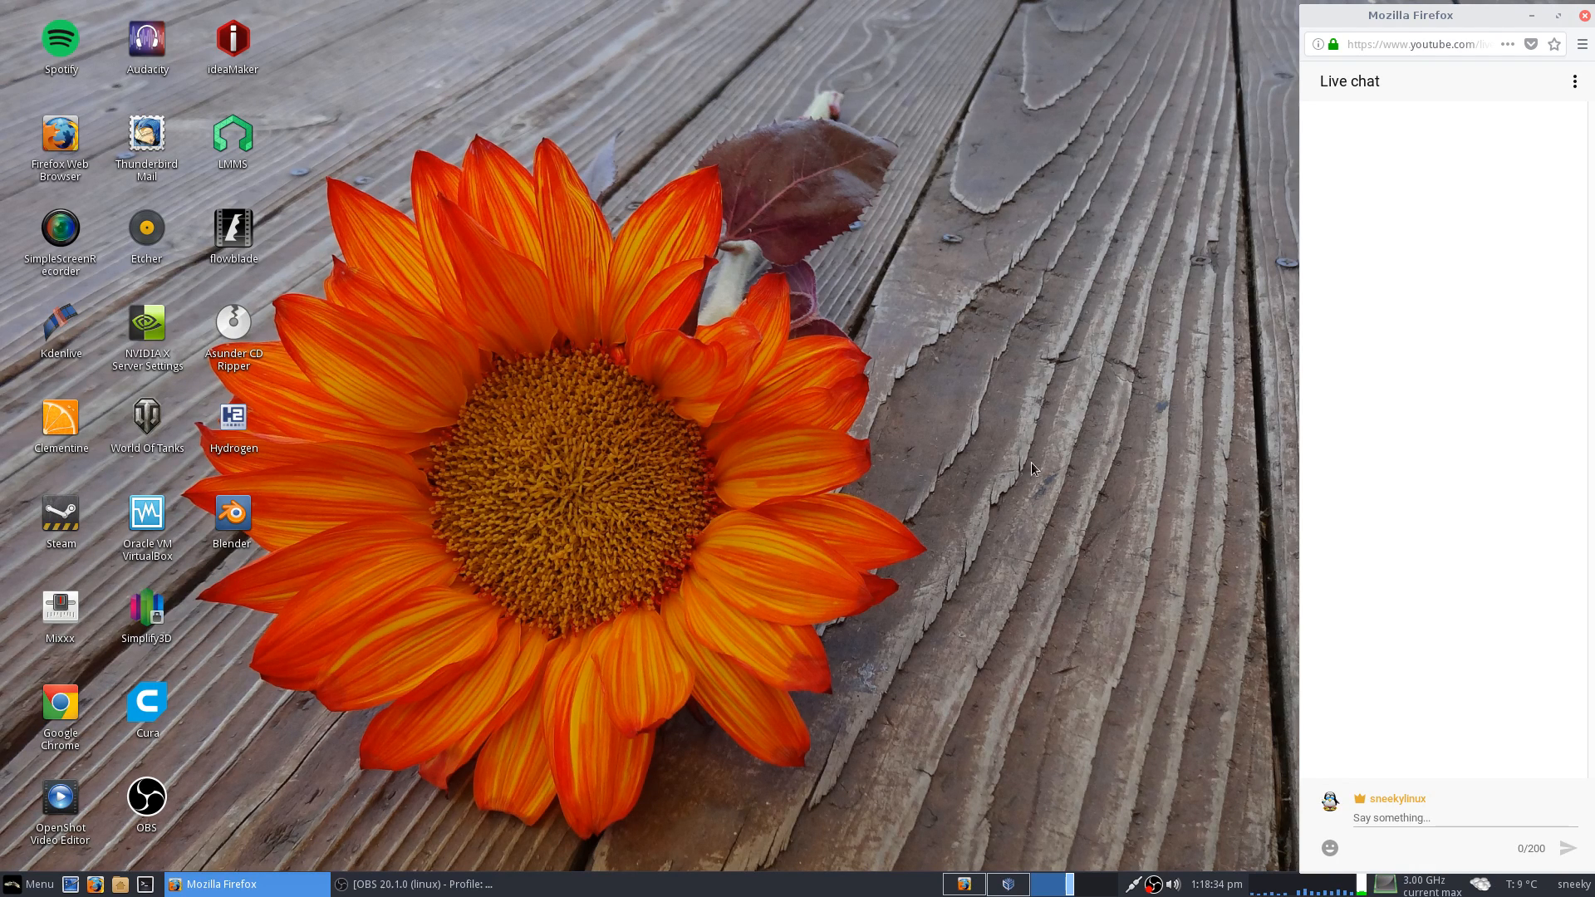
{"action": "mouse_move", "coordinate": [1454, 18]}
{"action": "left_mouse_down"}
{"action": "mouse_move", "coordinate": [1449, 37]}
{"action": "mouse_move", "coordinate": [1446, 14]}
{"action": "left_mouse_up"}
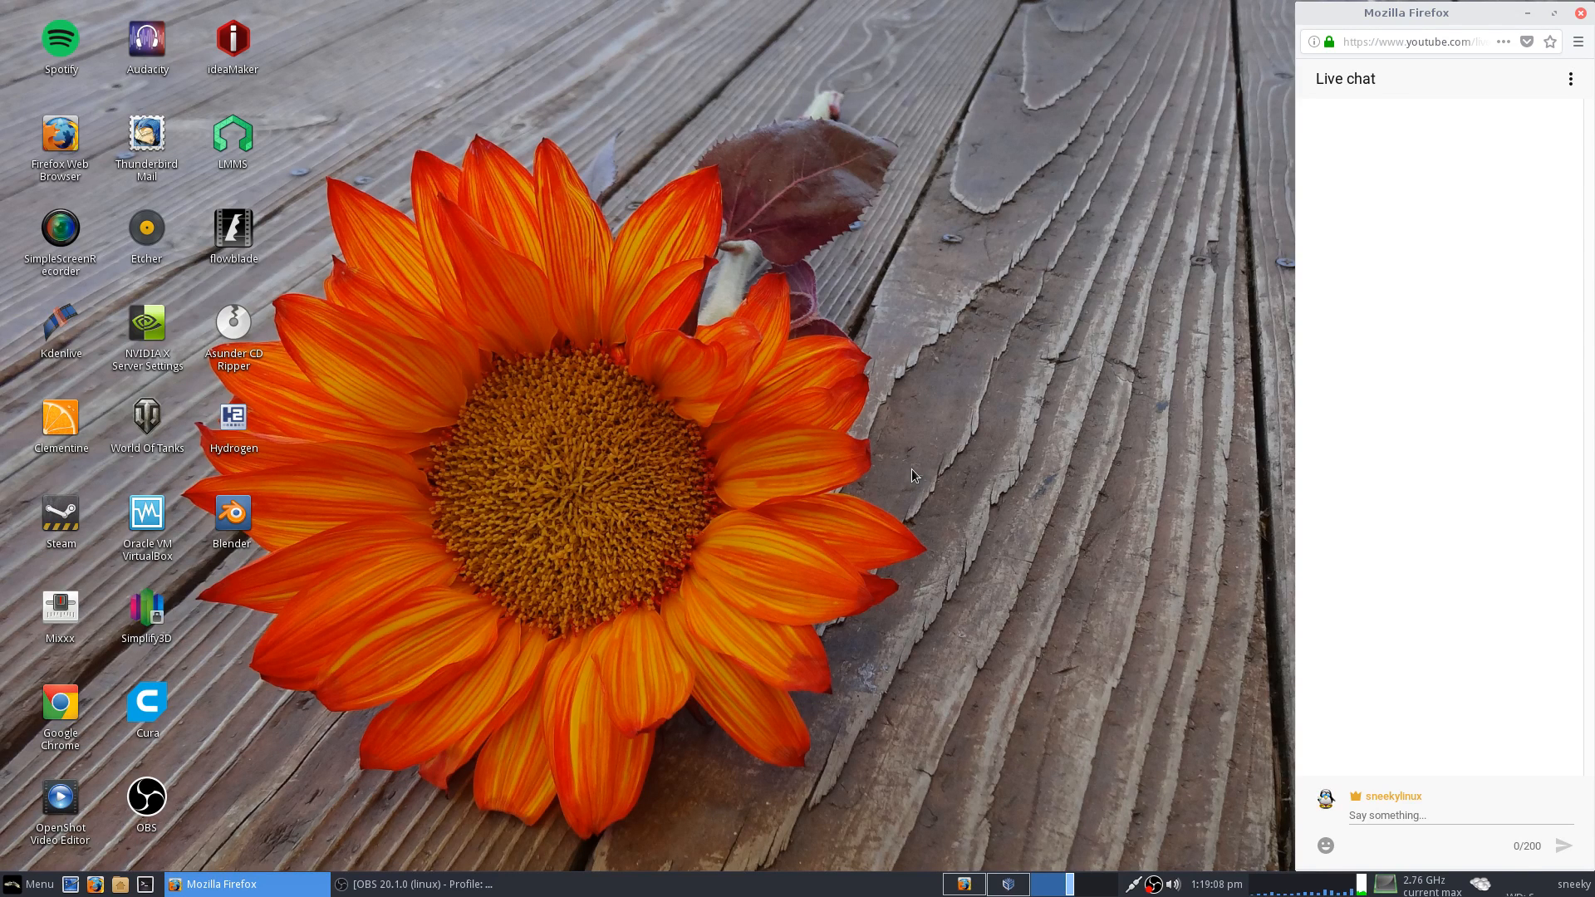
{"action": "left_click", "coordinate": [1010, 885]}
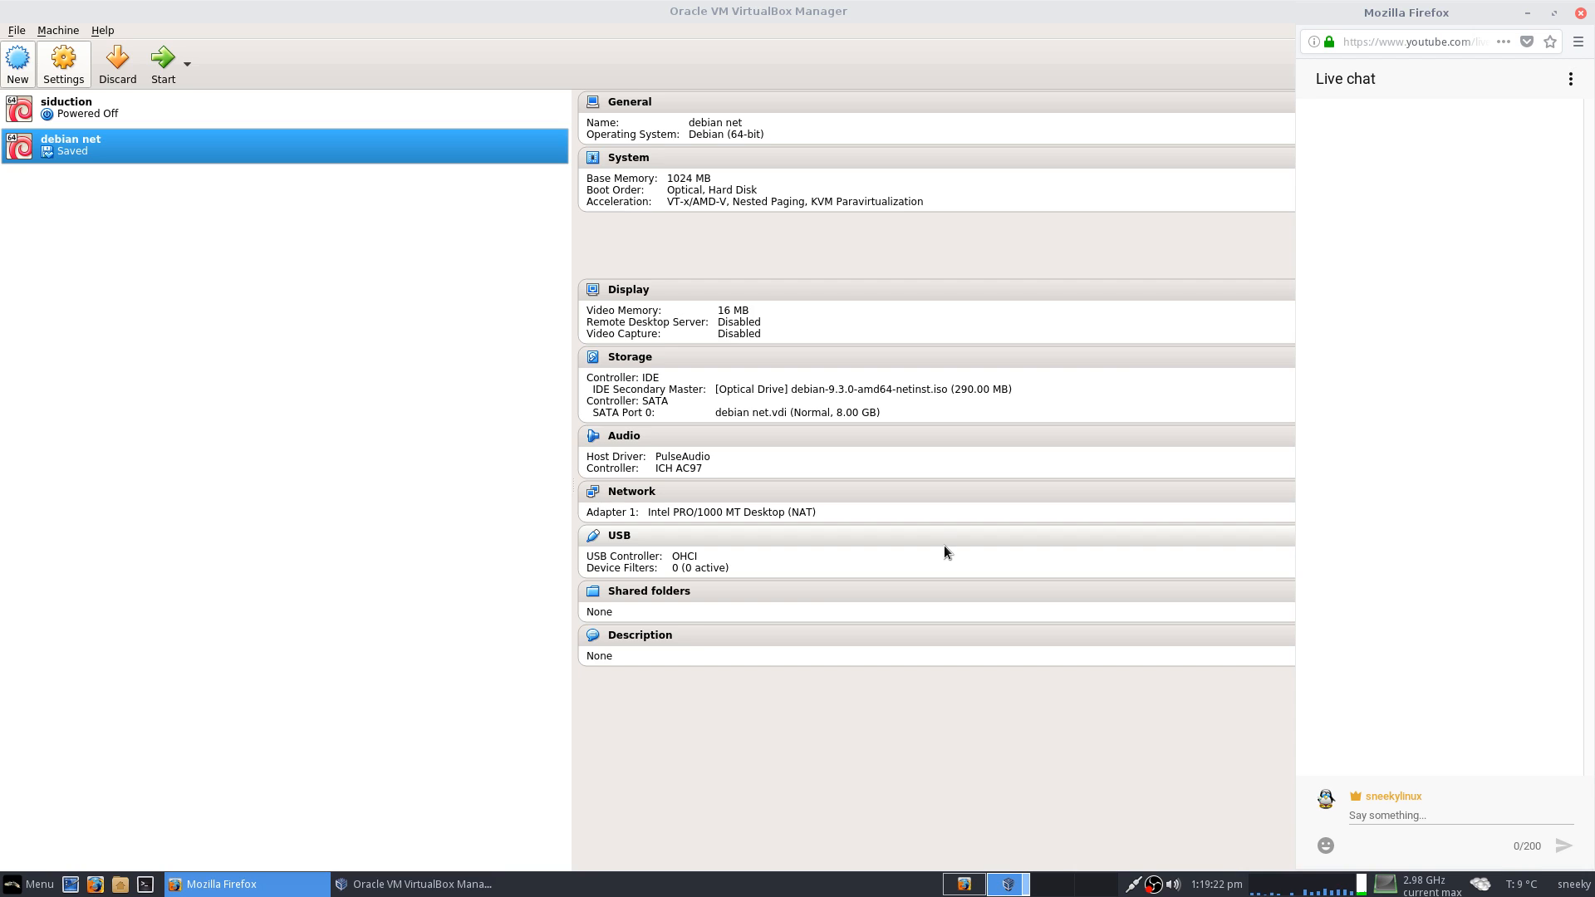
{"action": "left_click", "coordinate": [163, 74]}
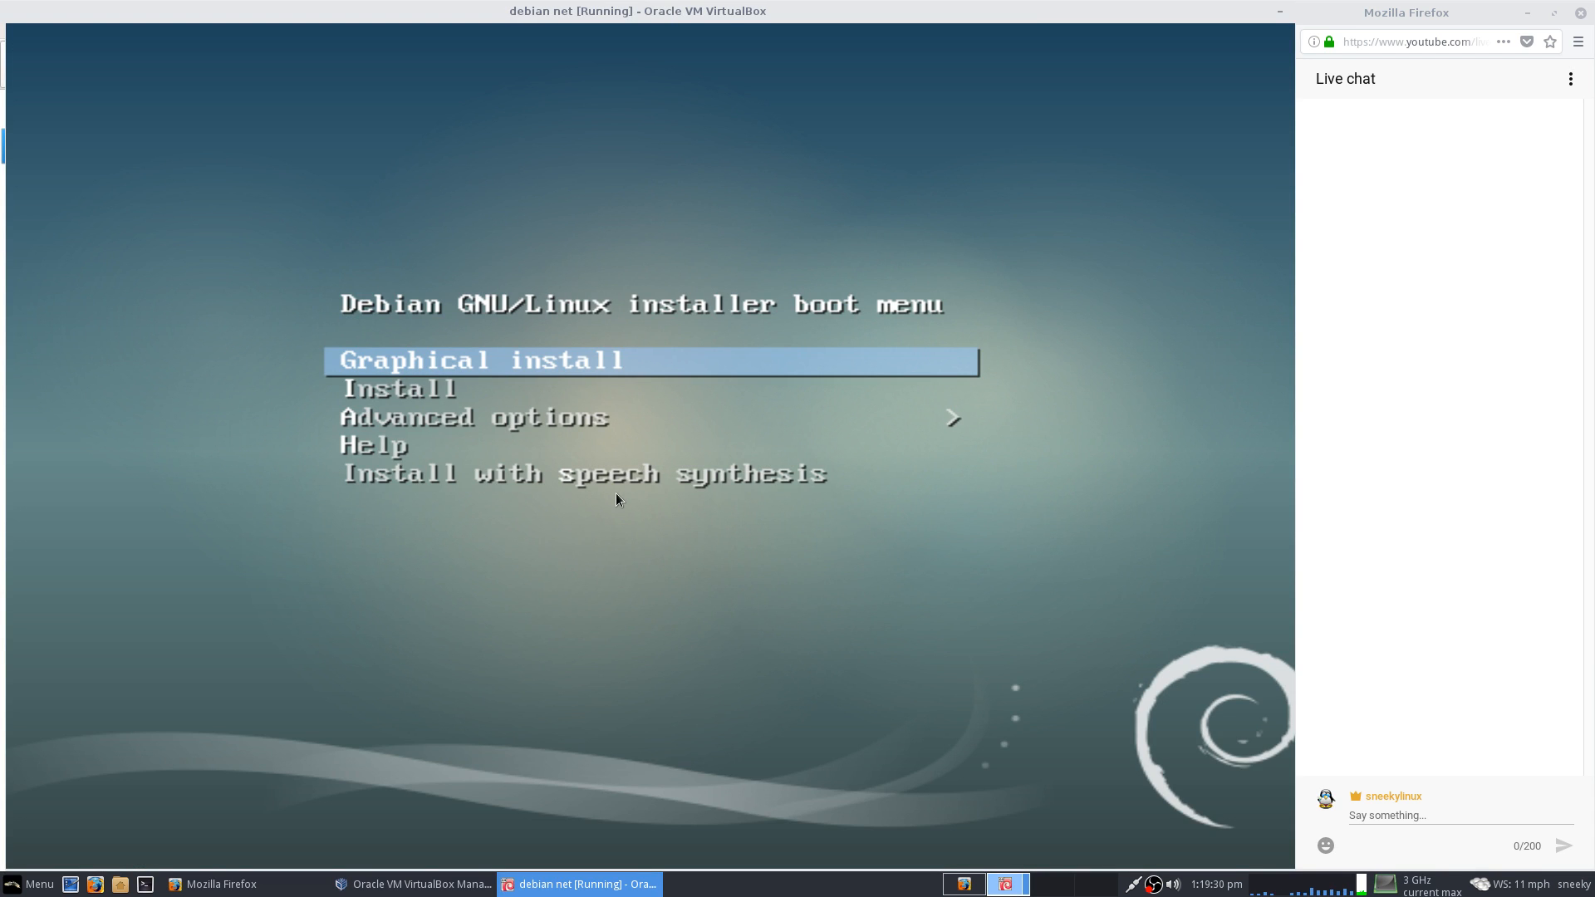
Look through the Debian installer boot menu entries and launch the Graphical install.
{"action": "key", "text": "Down"}
{"action": "key", "text": "Down"}
{"action": "key", "text": "Down"}
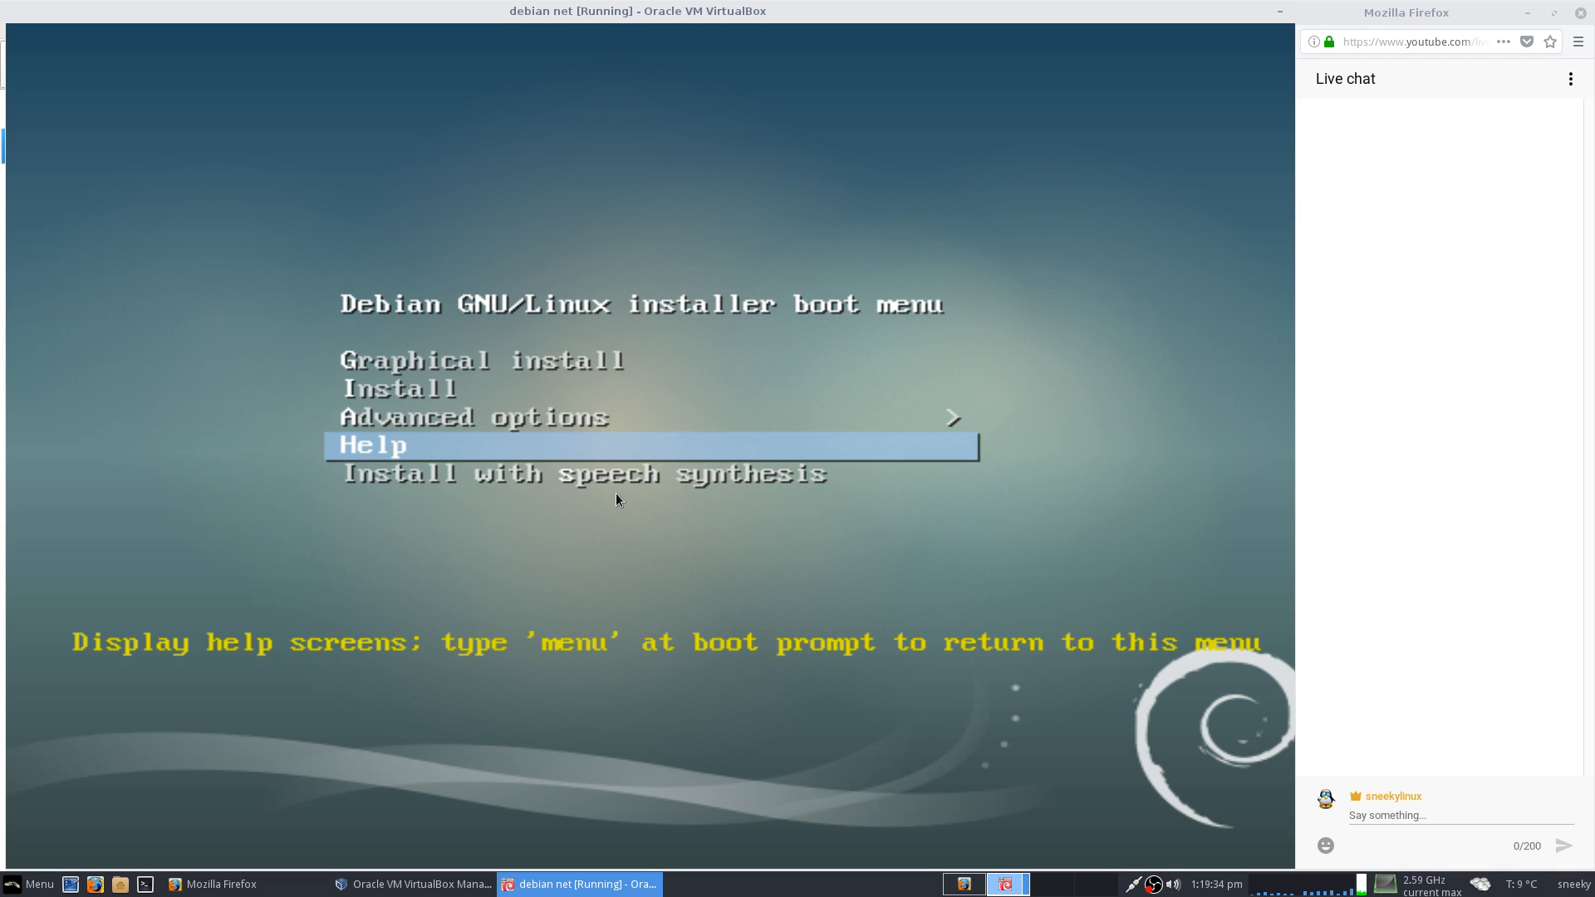
{"action": "key", "text": "Down"}
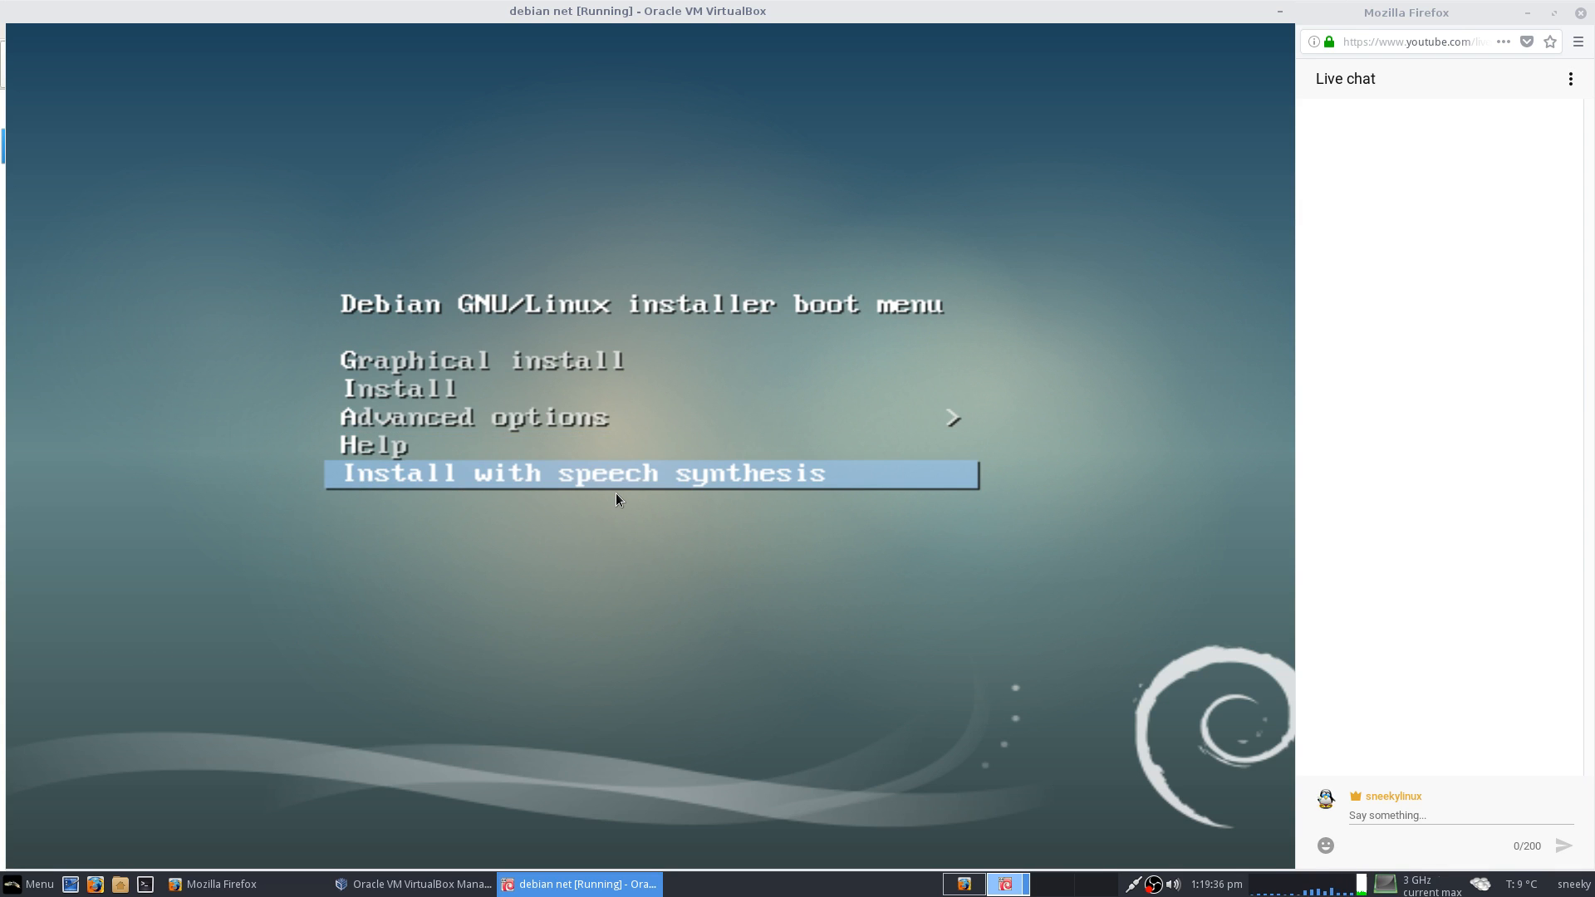
{"action": "key", "text": "Up"}
{"action": "key", "text": "Up"}
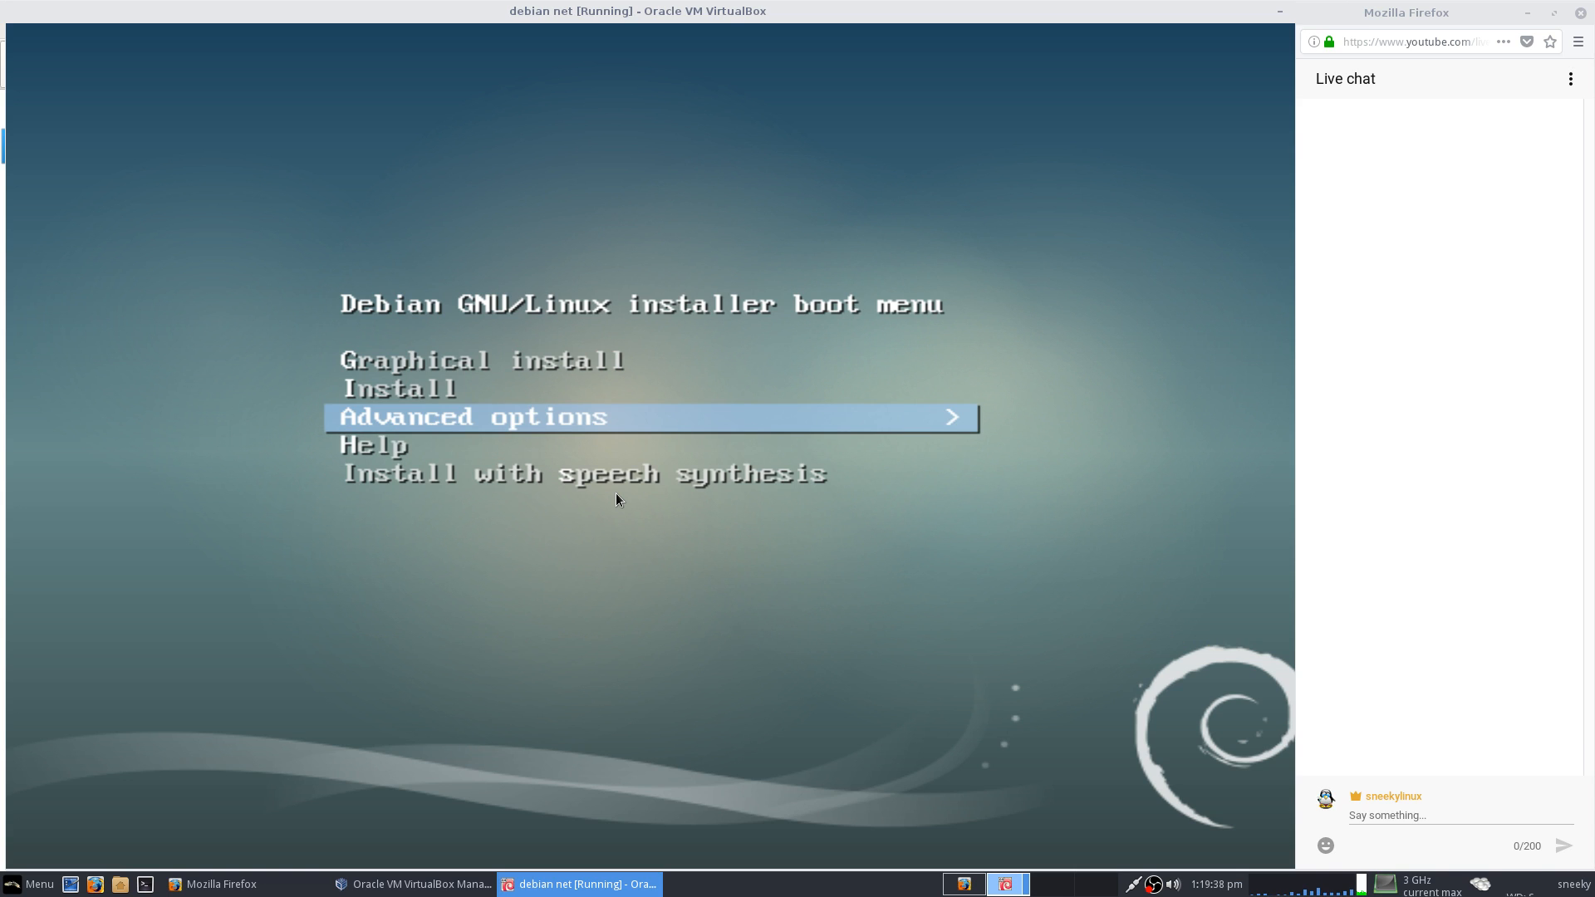
{"action": "key", "text": "Up"}
{"action": "key", "text": "Up"}
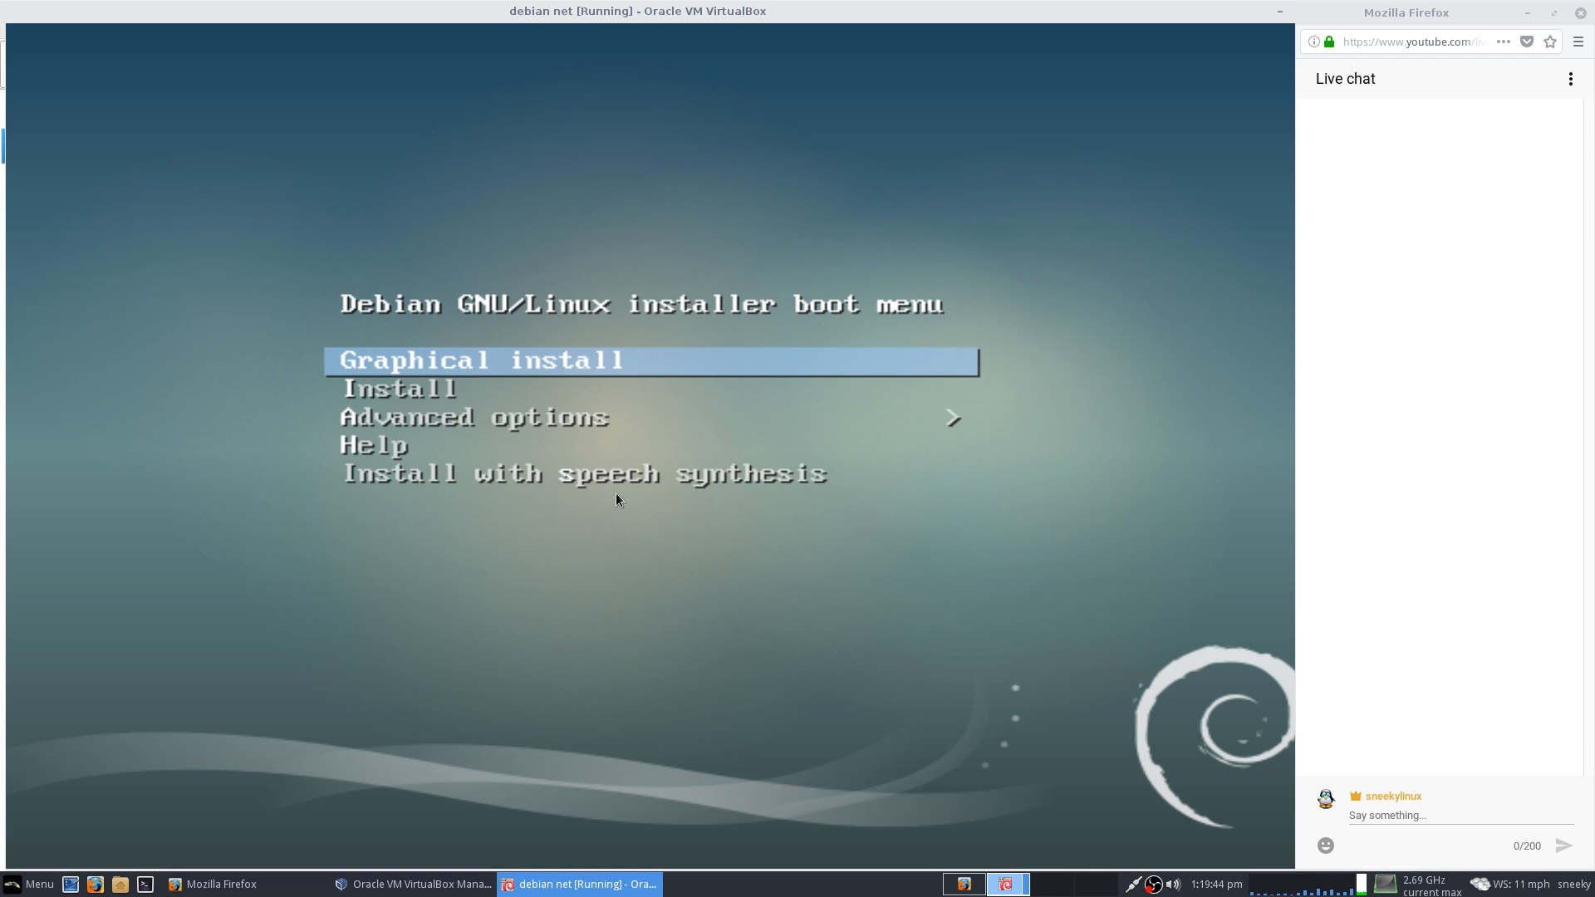
{"action": "key", "text": "Return"}
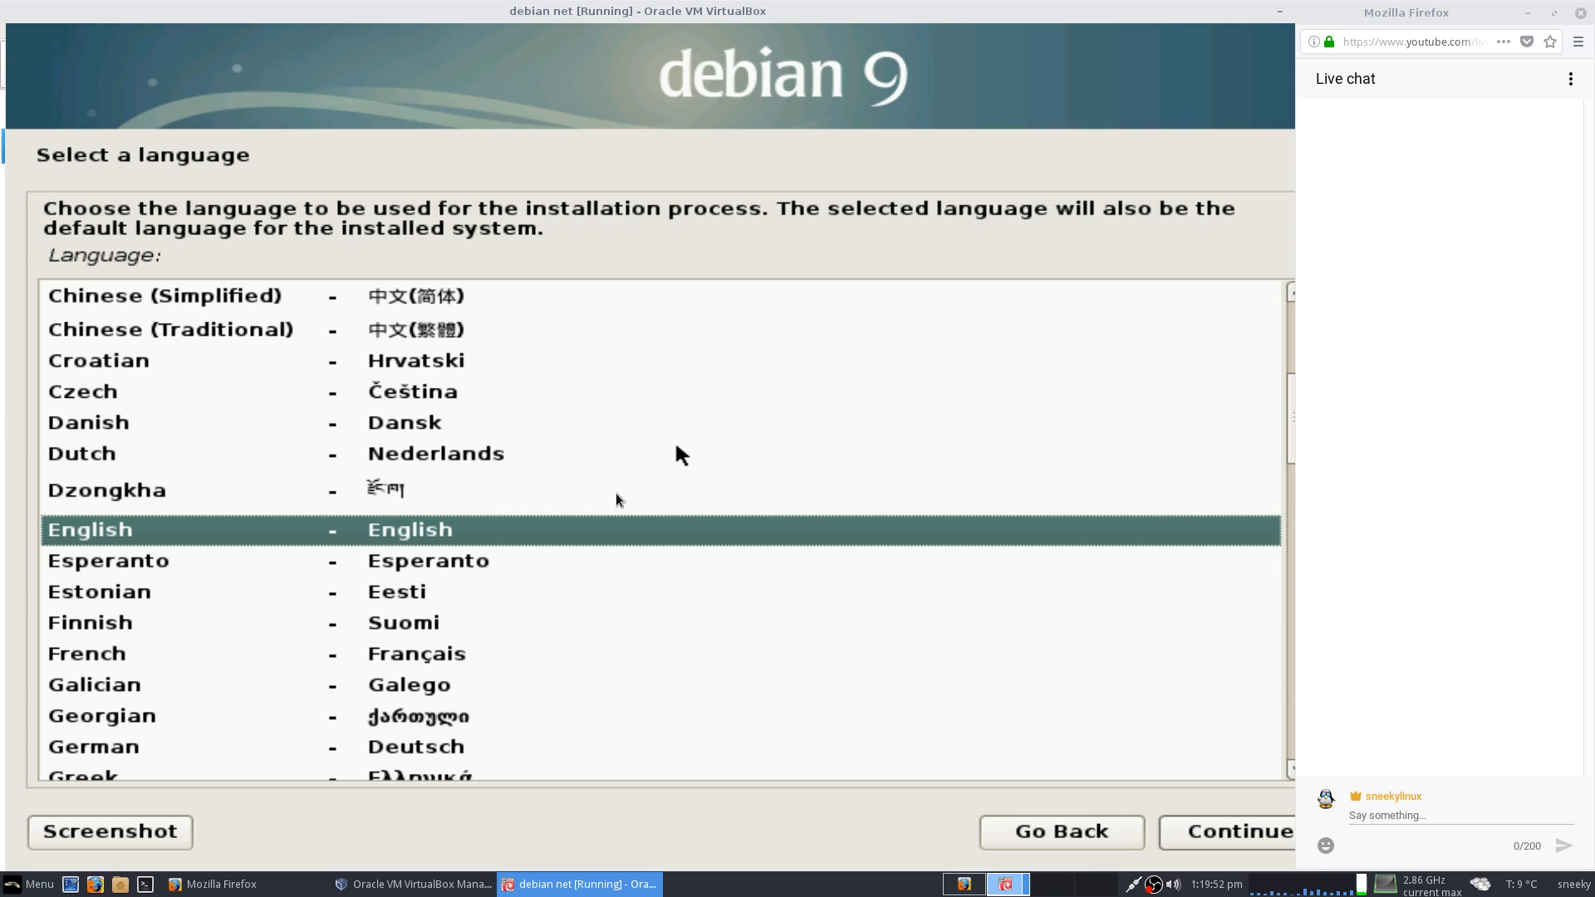
Set the installation language to English, the location to United Kingdom and the keymap to British English.
{"action": "key", "text": "Return"}
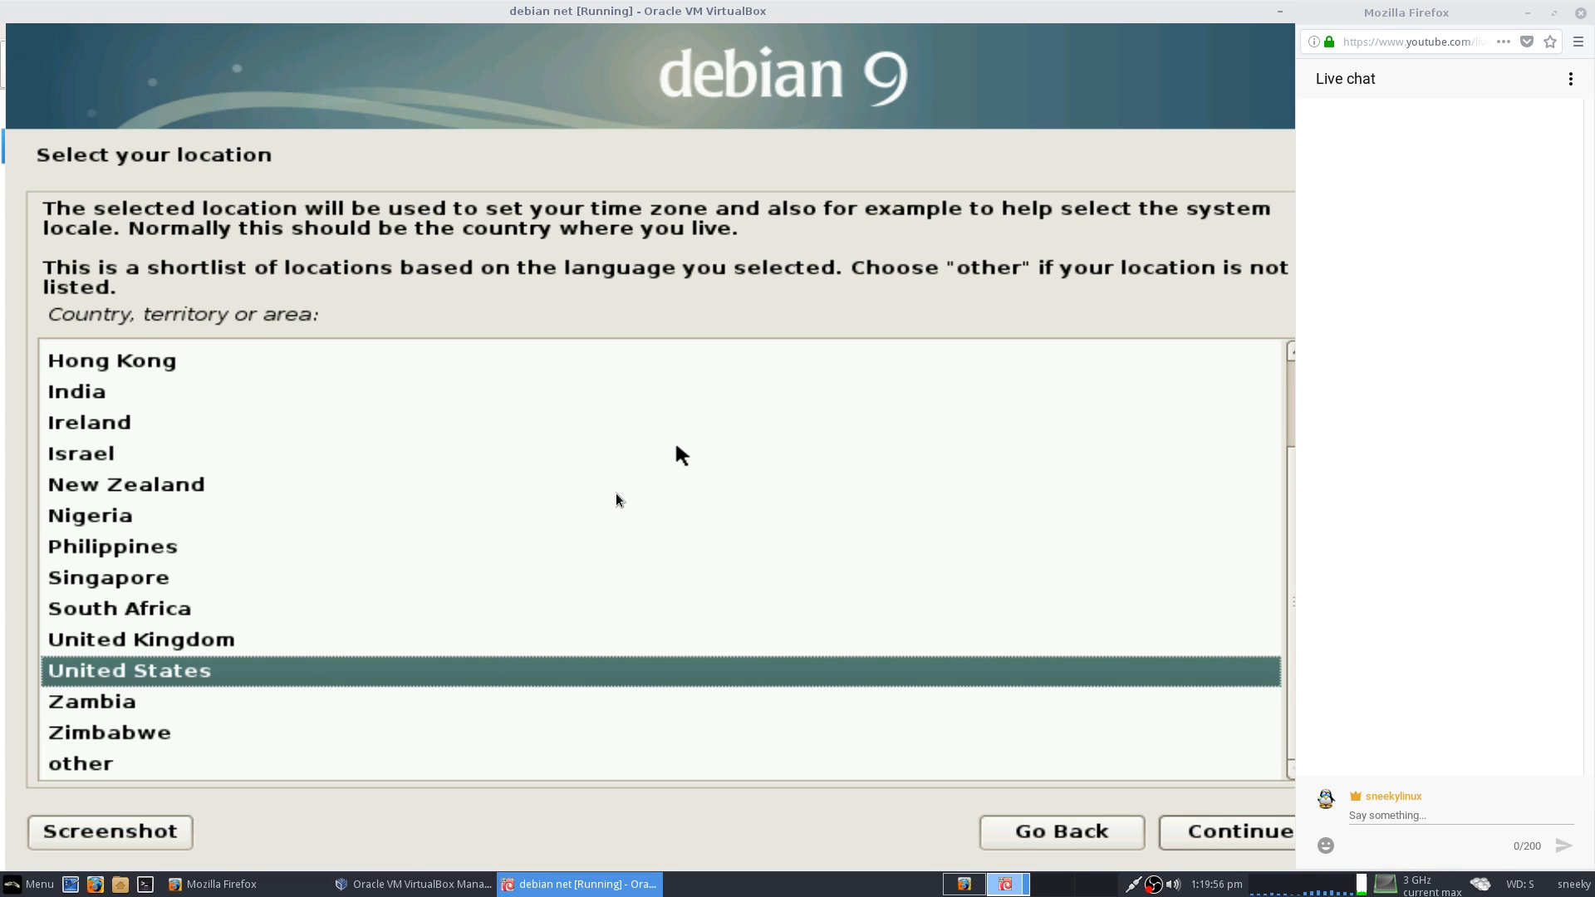
{"action": "key", "text": "Up"}
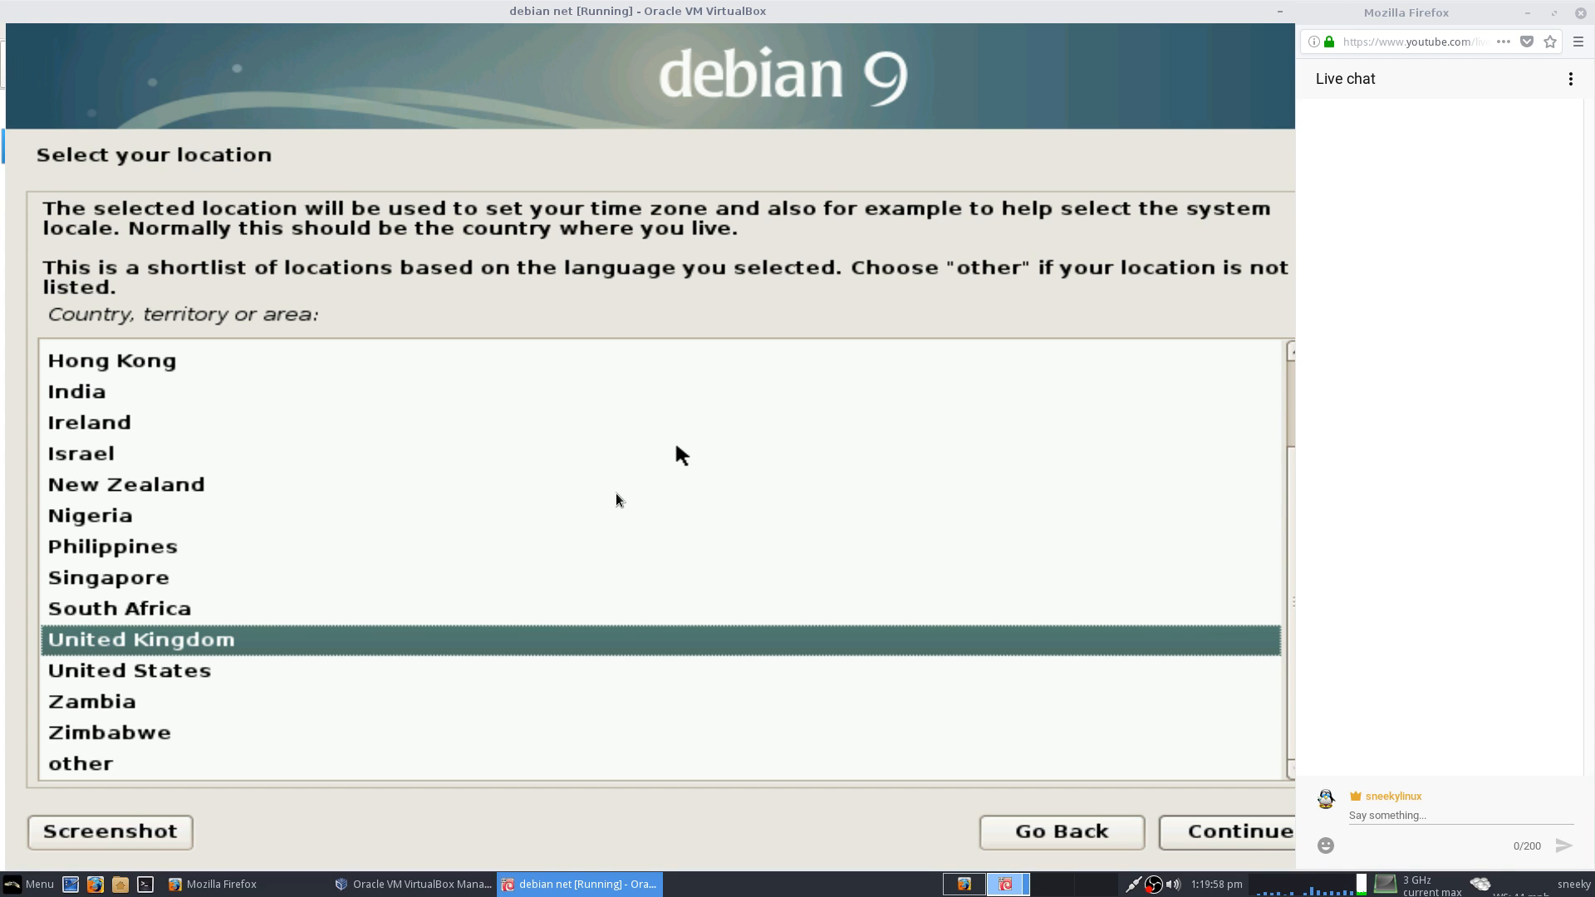
{"action": "key", "text": "Return"}
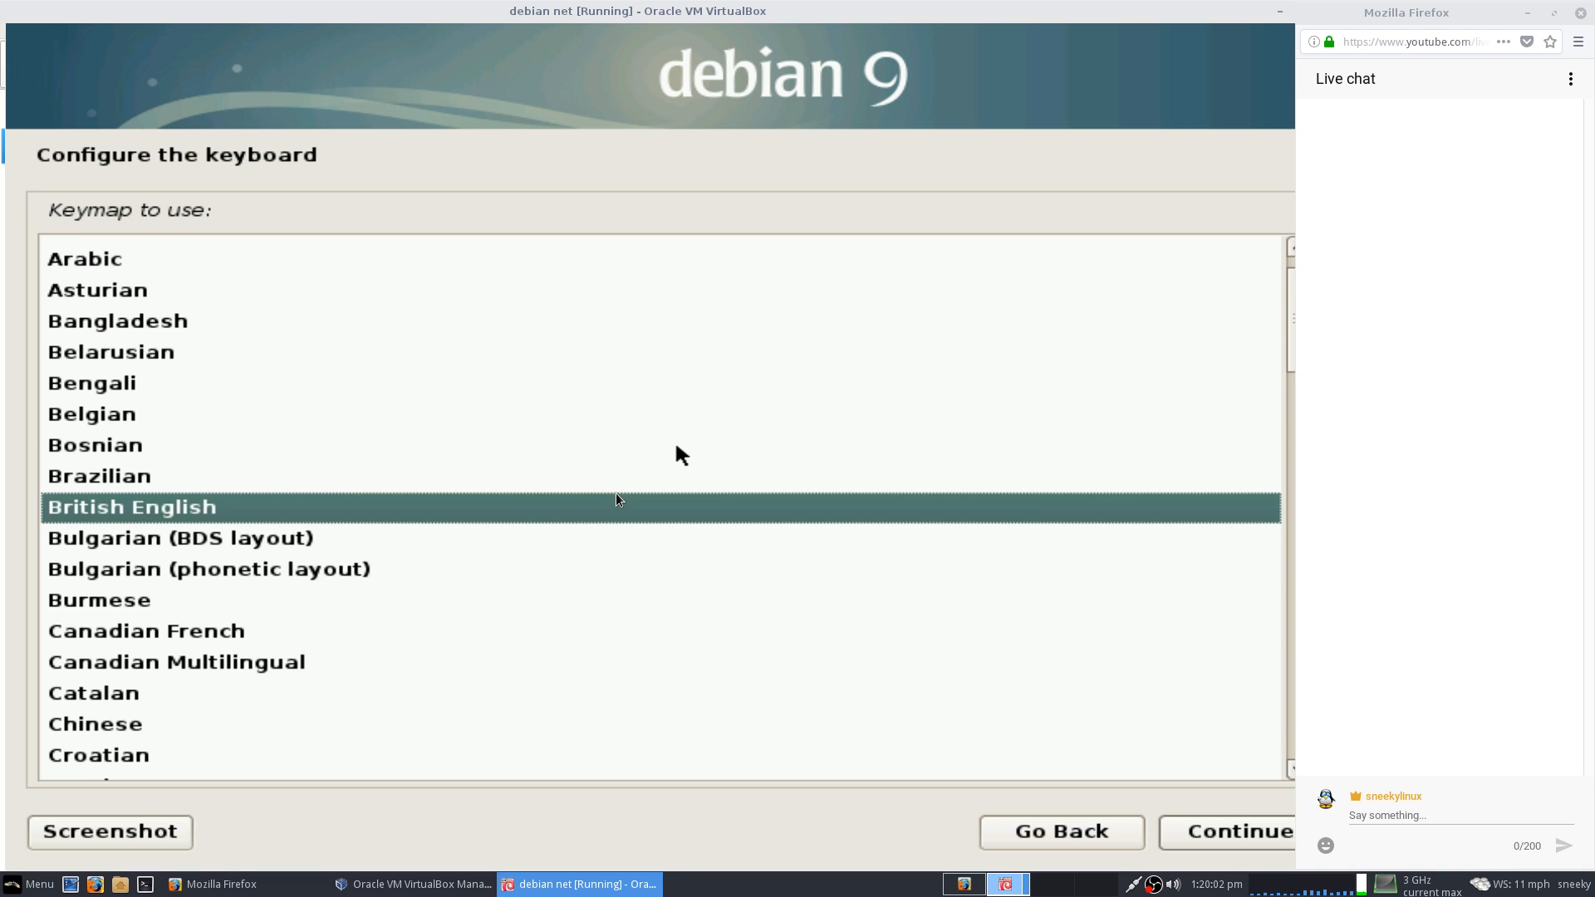
{"action": "key", "text": "Return"}
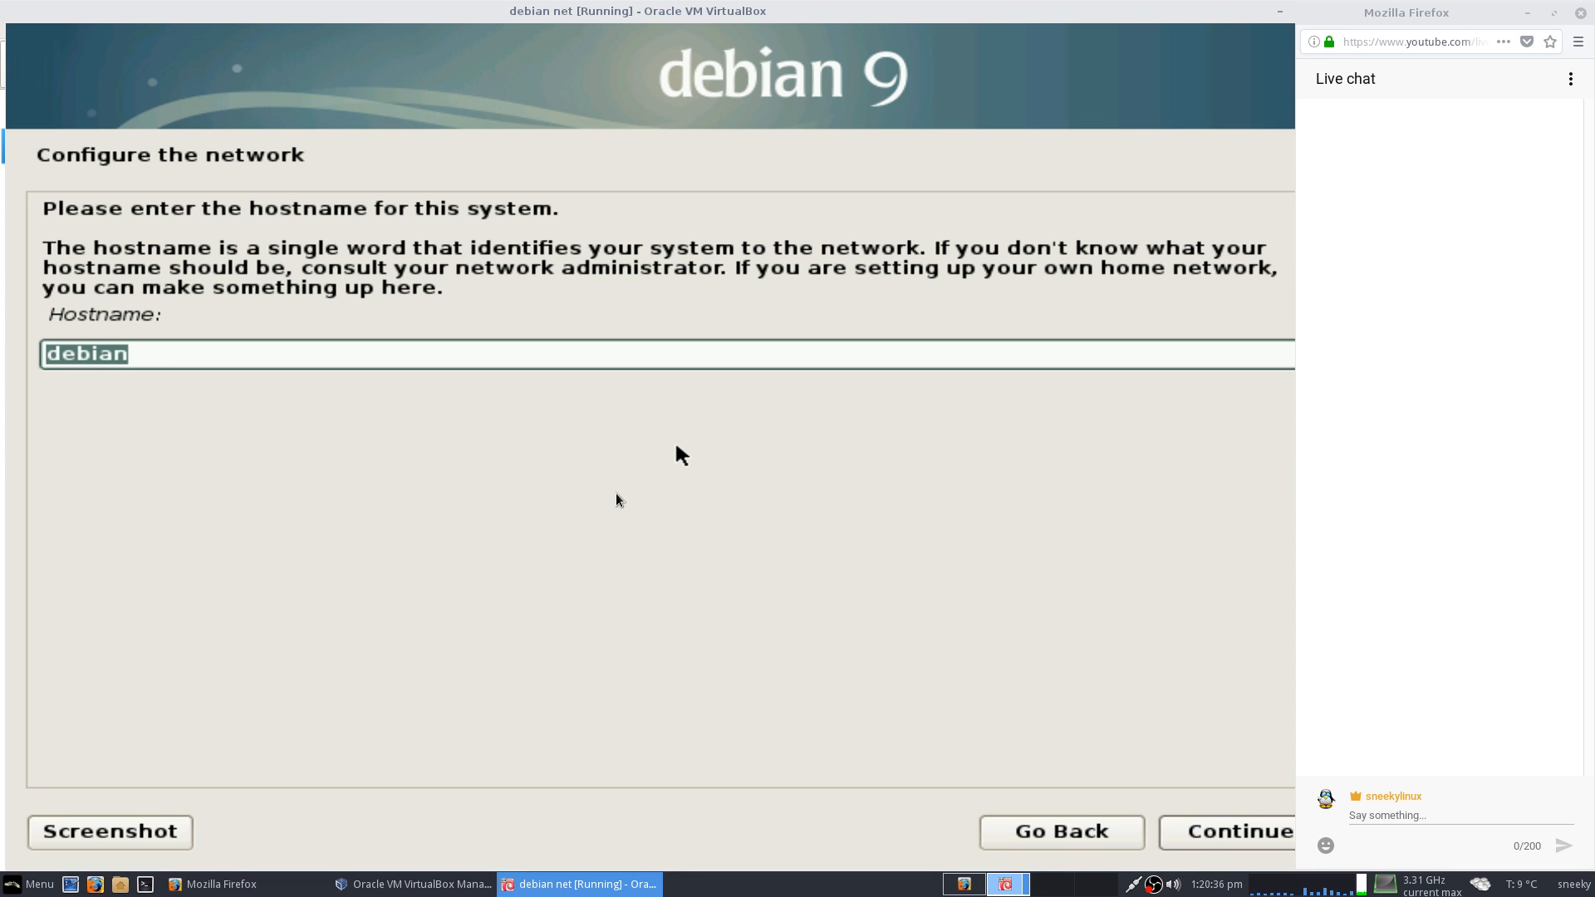
Accept debian as the system's hostname and leave the domain name empty.
{"action": "key", "text": "Return"}
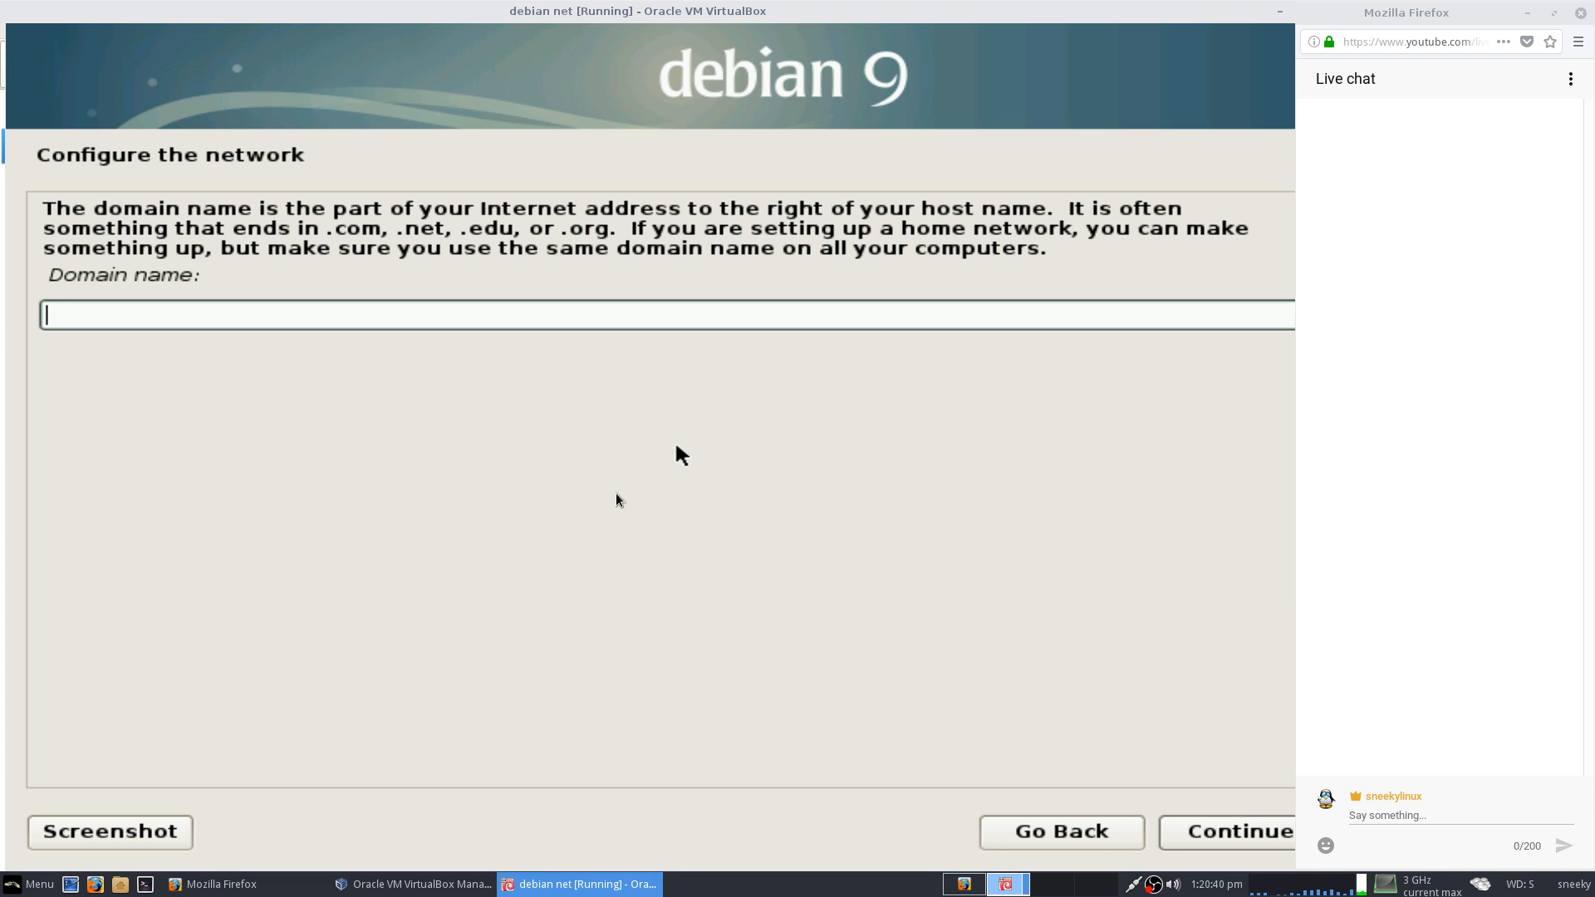
{"action": "key", "text": "Return"}
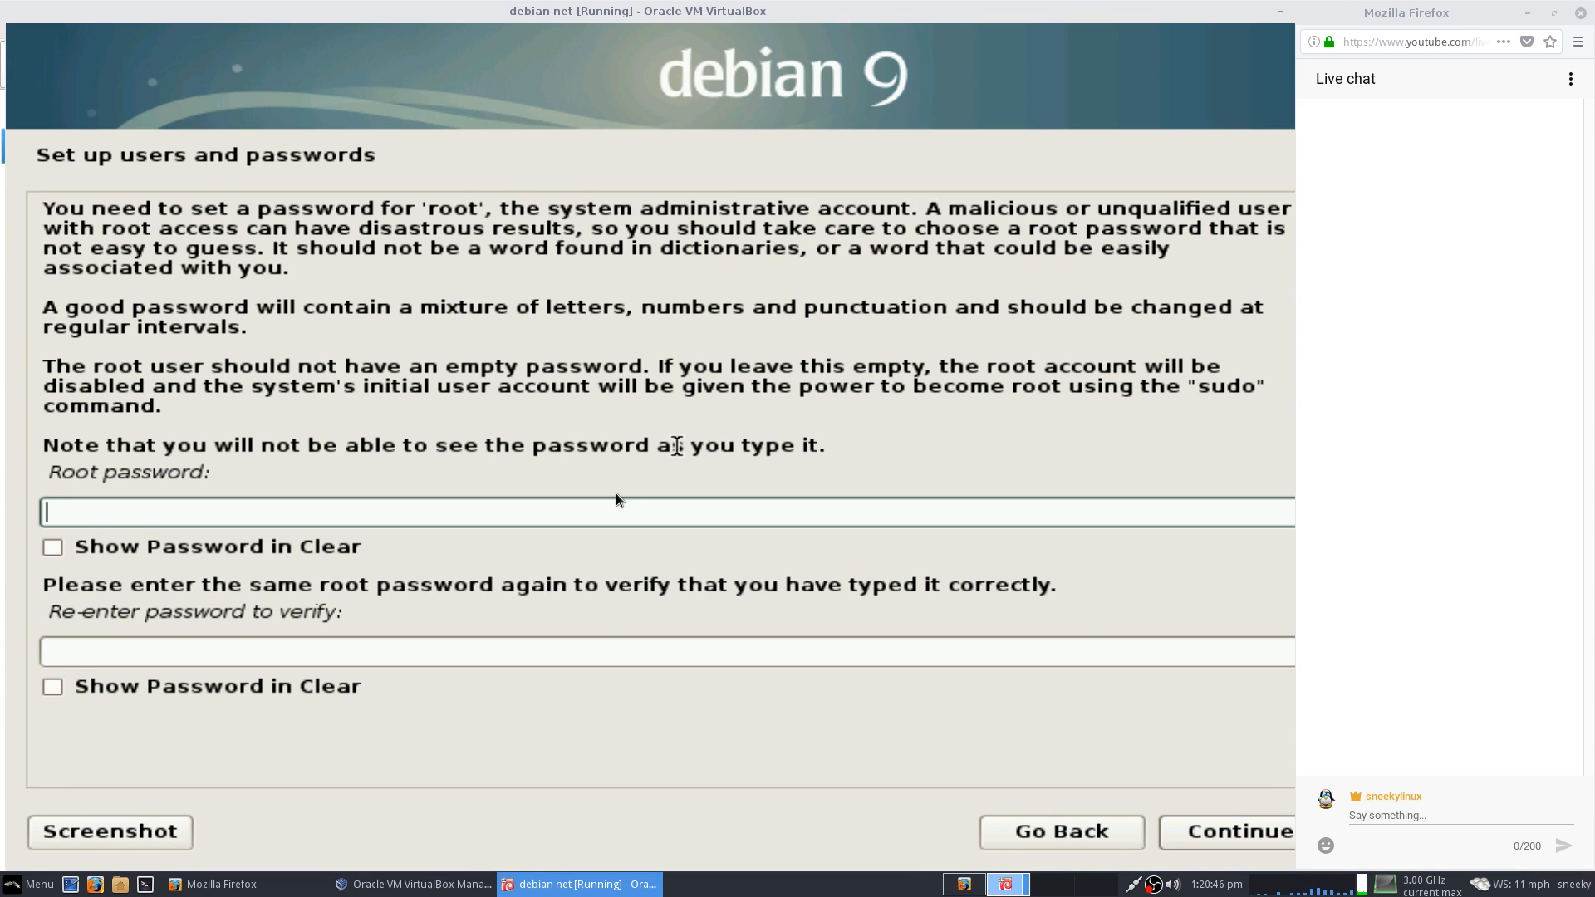
Enter the root password, repeat it for verification and continue to the user account setup.
{"action": "type", "text": "**********"}
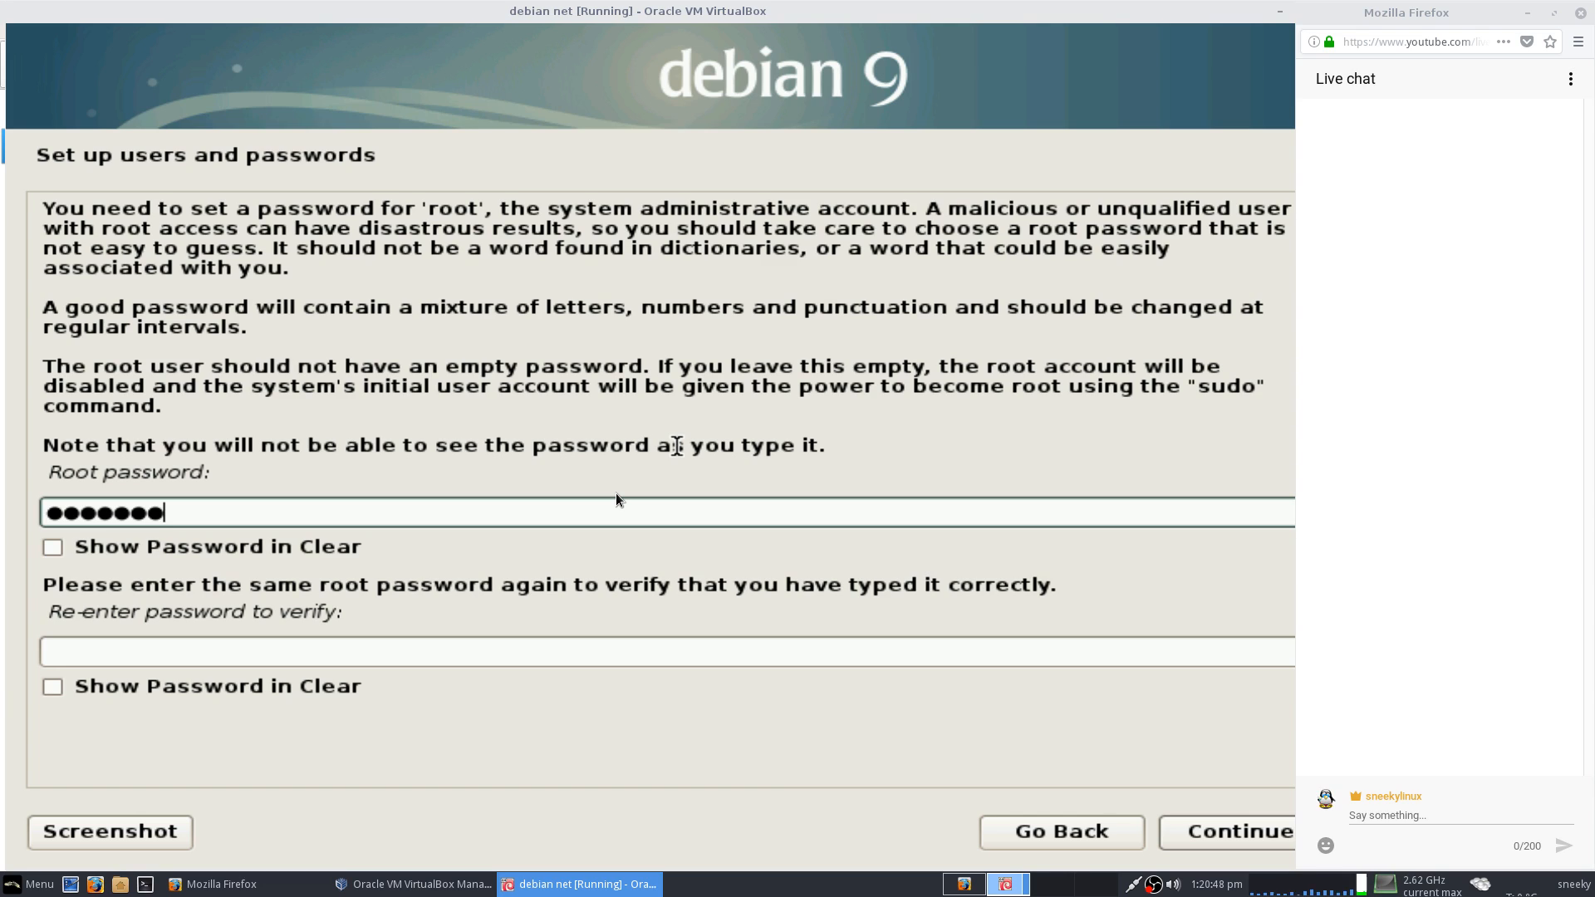
{"action": "key", "text": "Tab"}
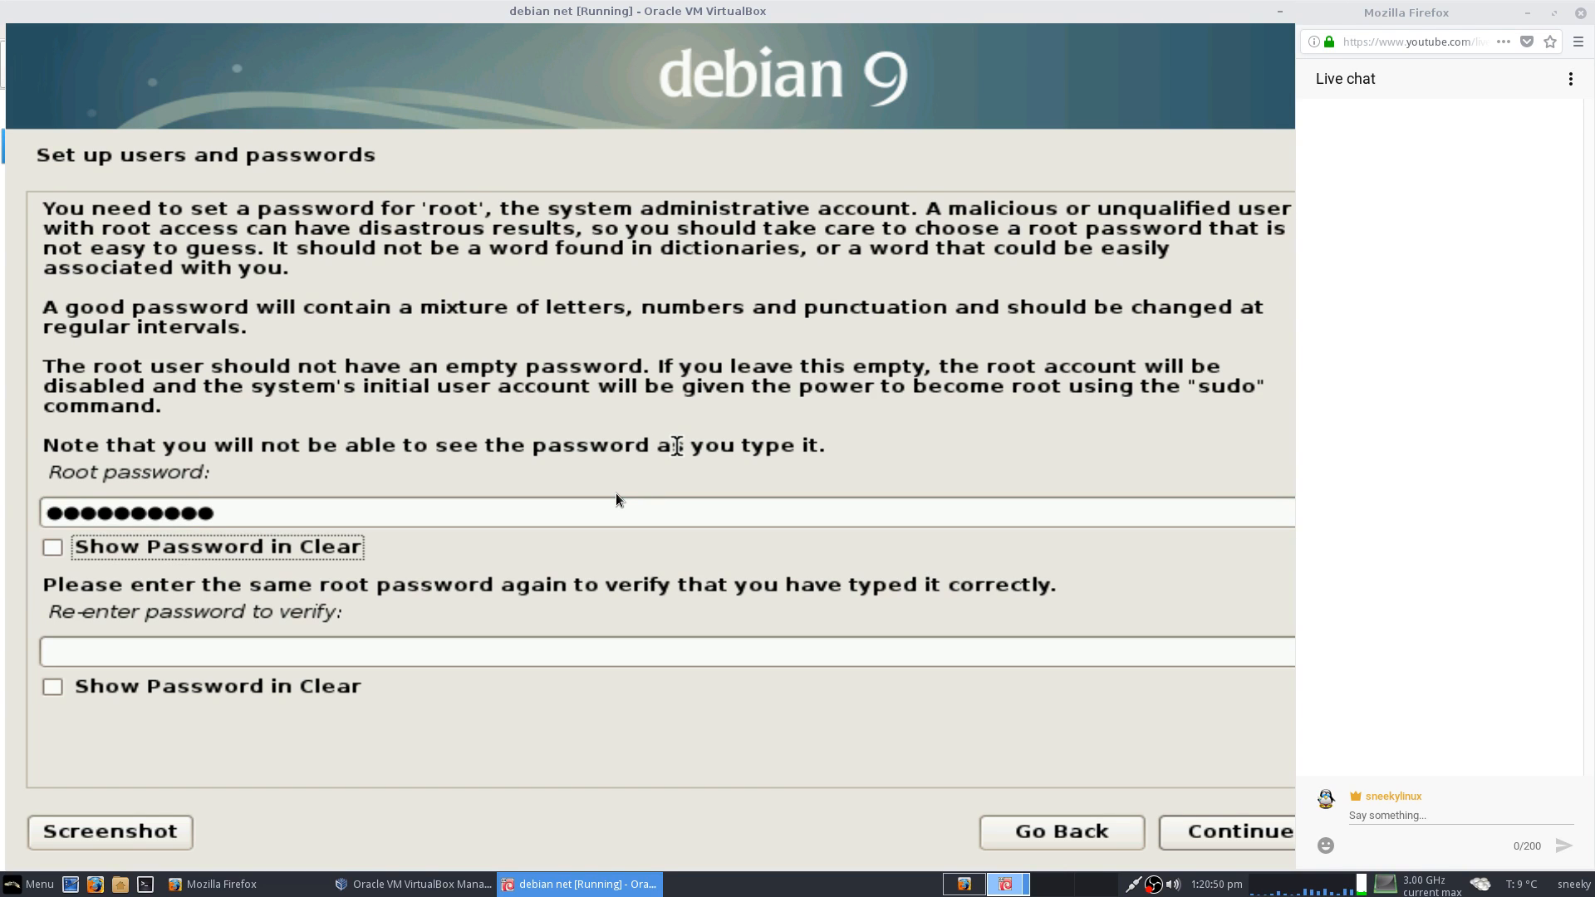
{"action": "key", "text": "Tab"}
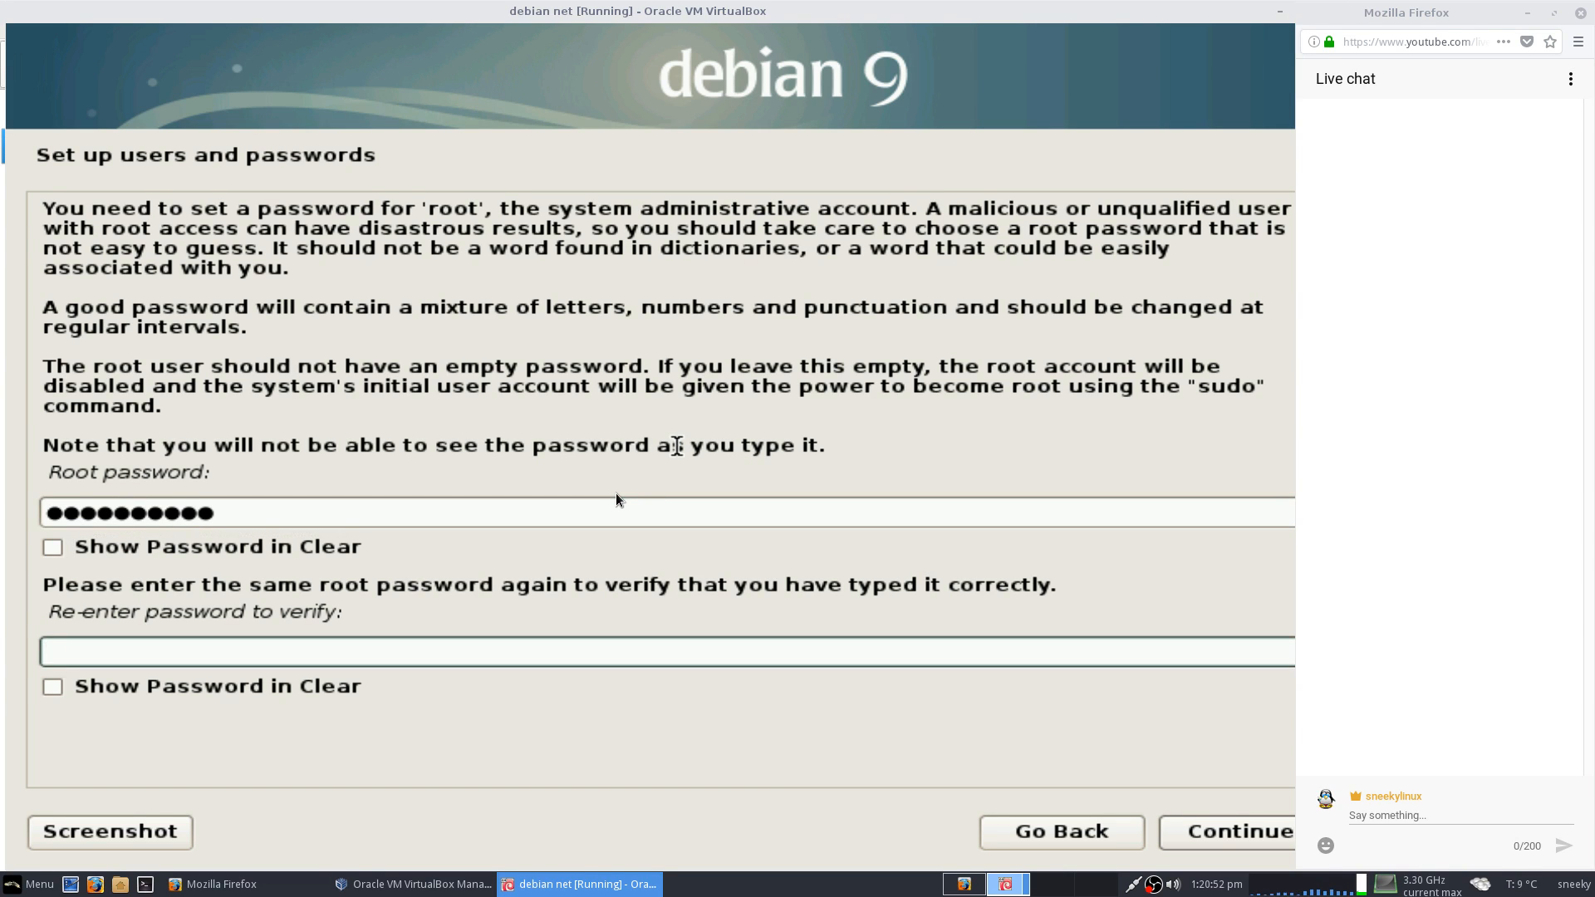
{"action": "type", "text": "********"}
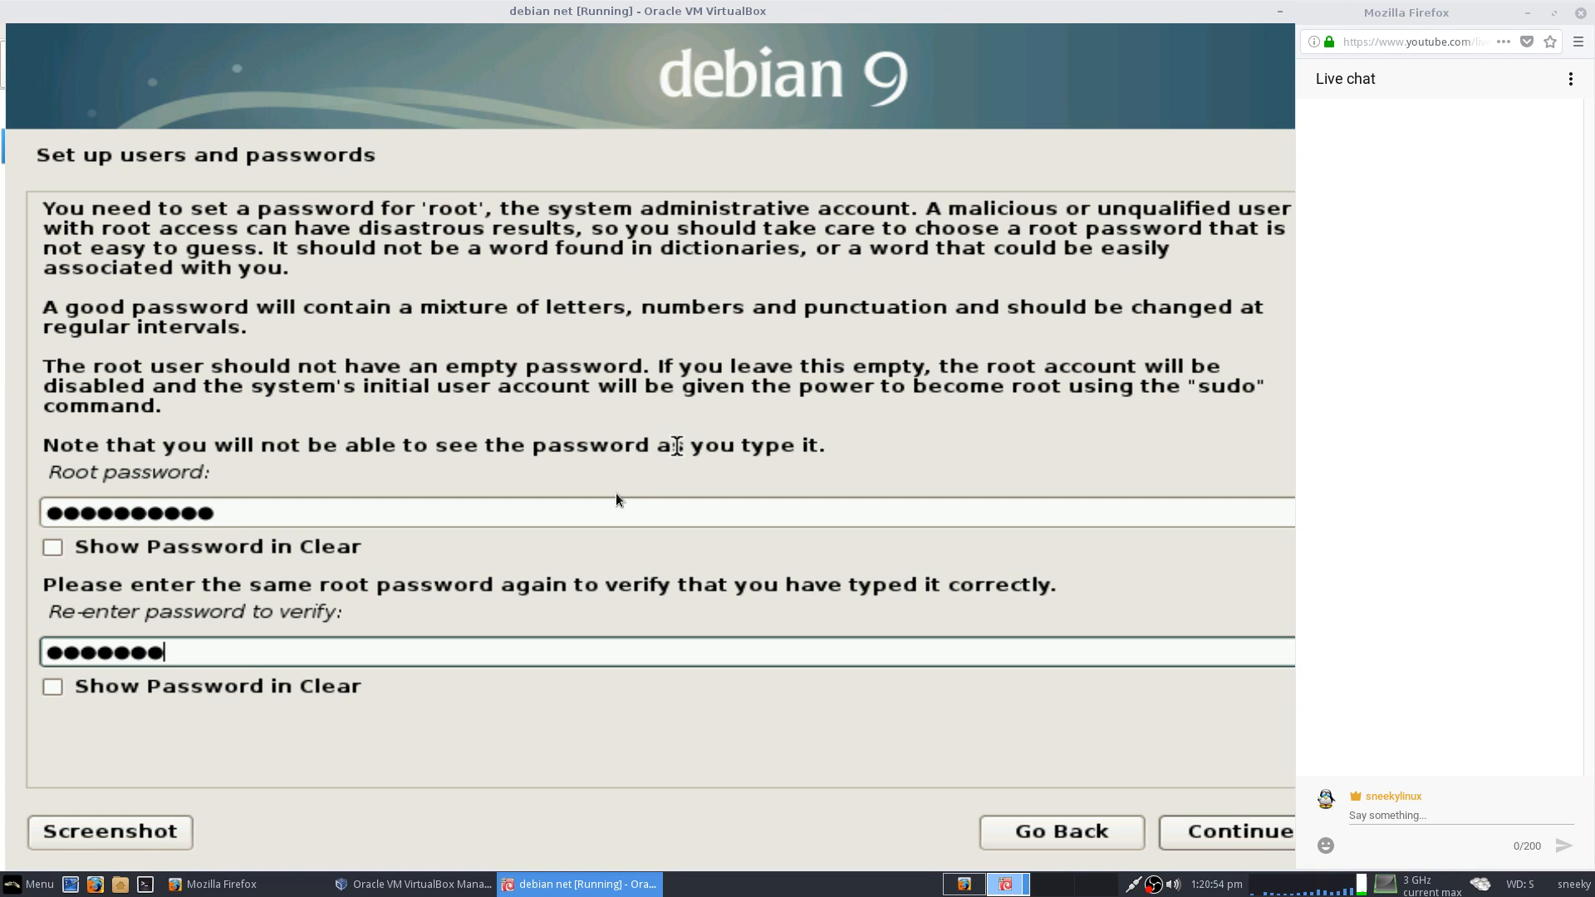
{"action": "type", "text": "***"}
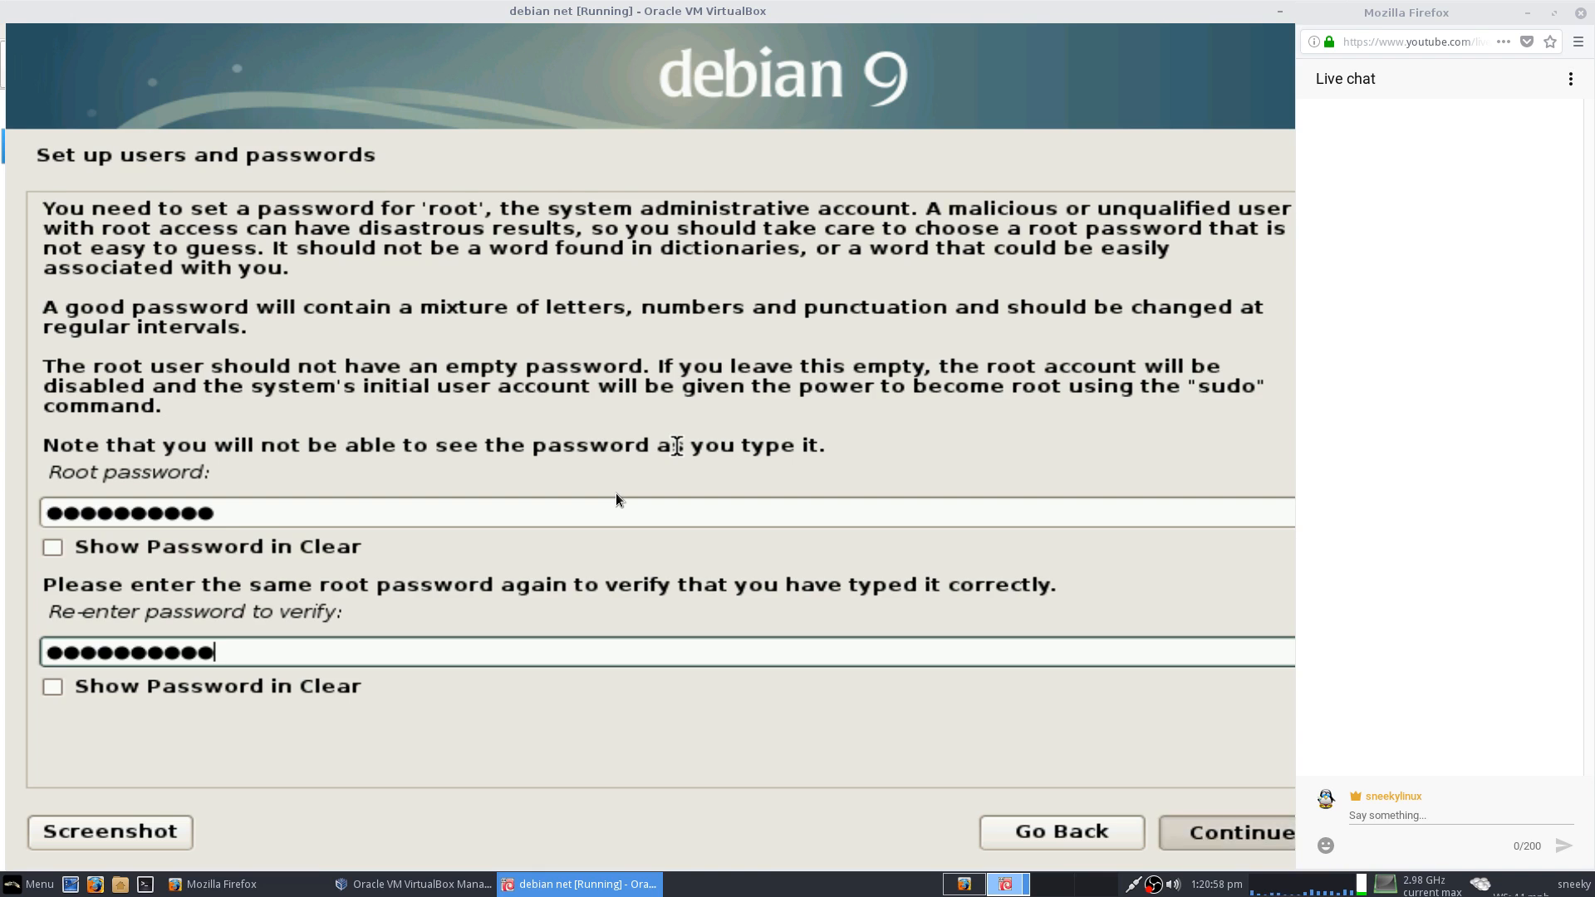
{"action": "key", "text": "Return"}
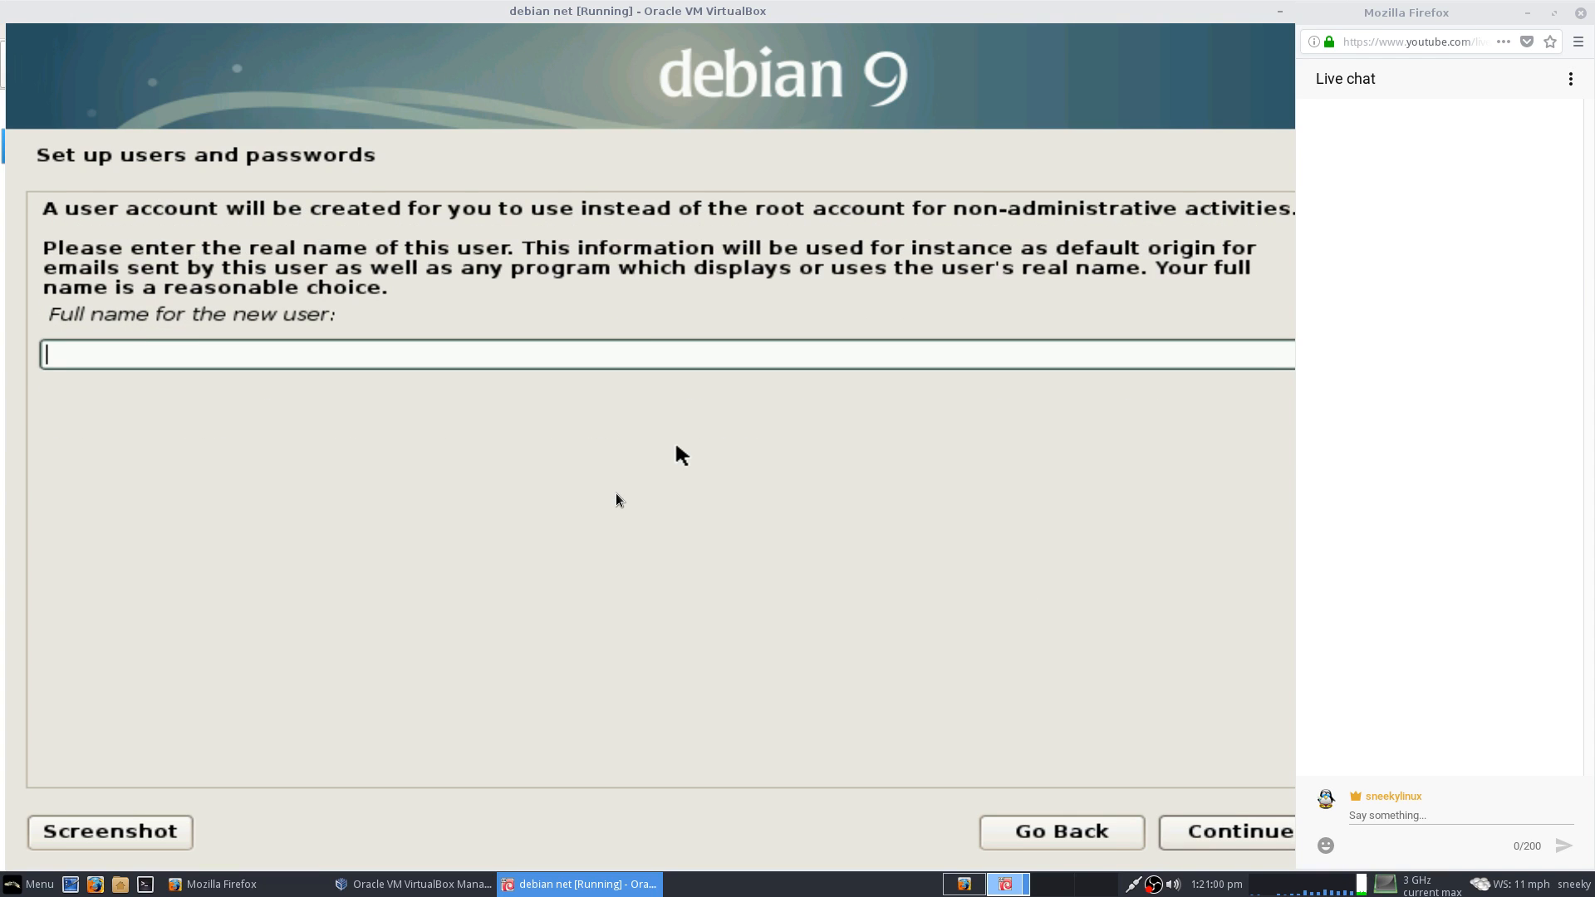
Enter the new user's full name and accept the suggested account username.
{"action": "type", "text": "sneeky"}
{"action": "key", "text": "Return"}
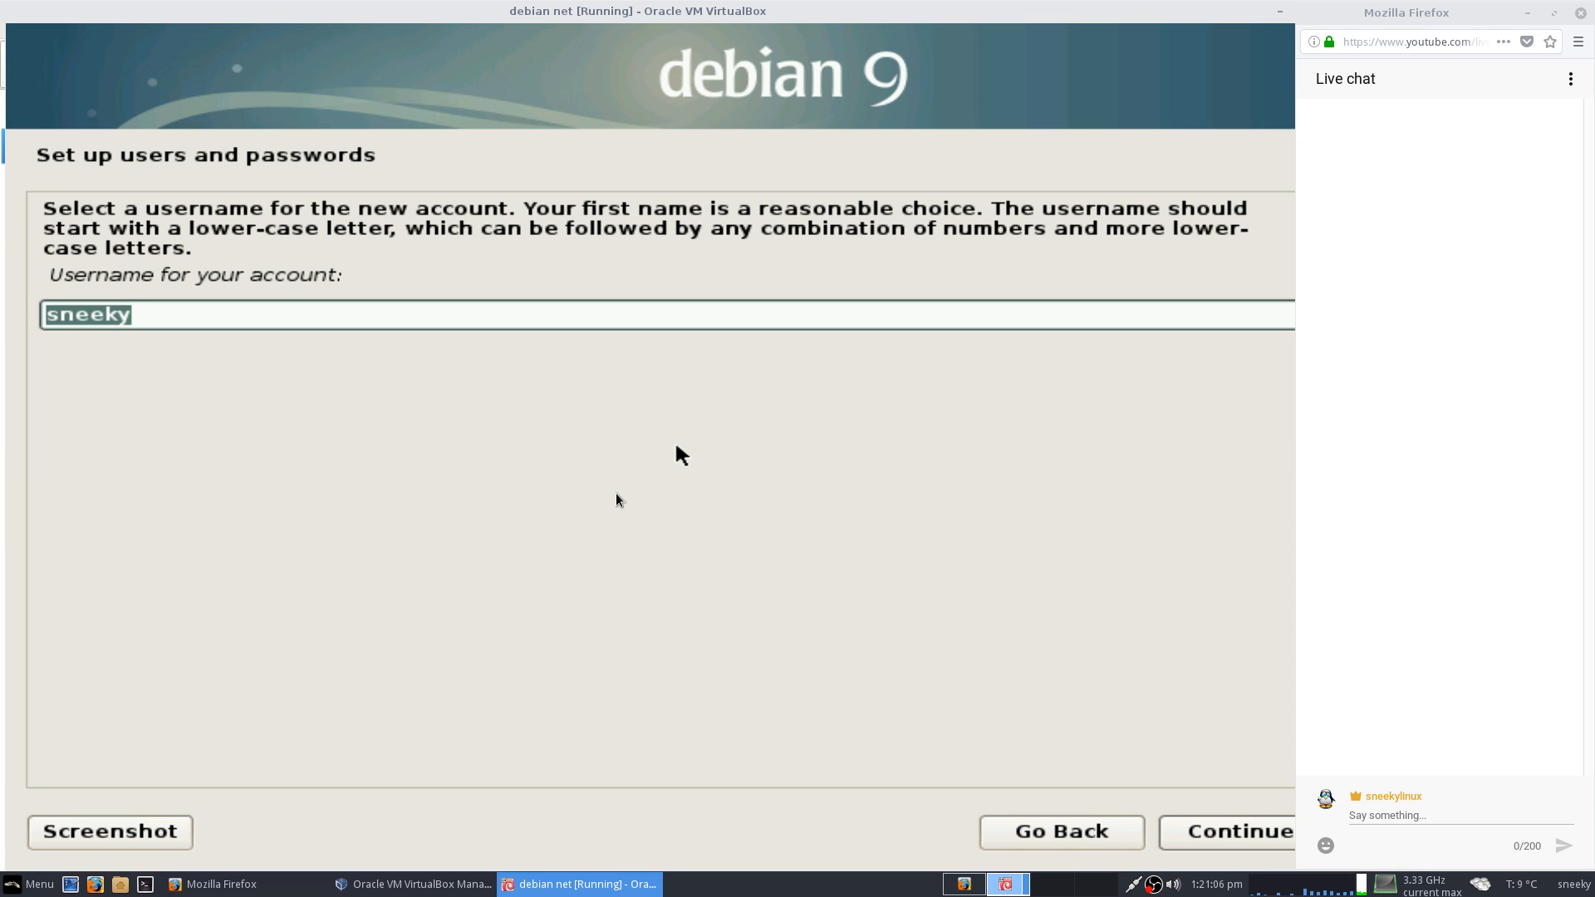
{"action": "key", "text": "Return"}
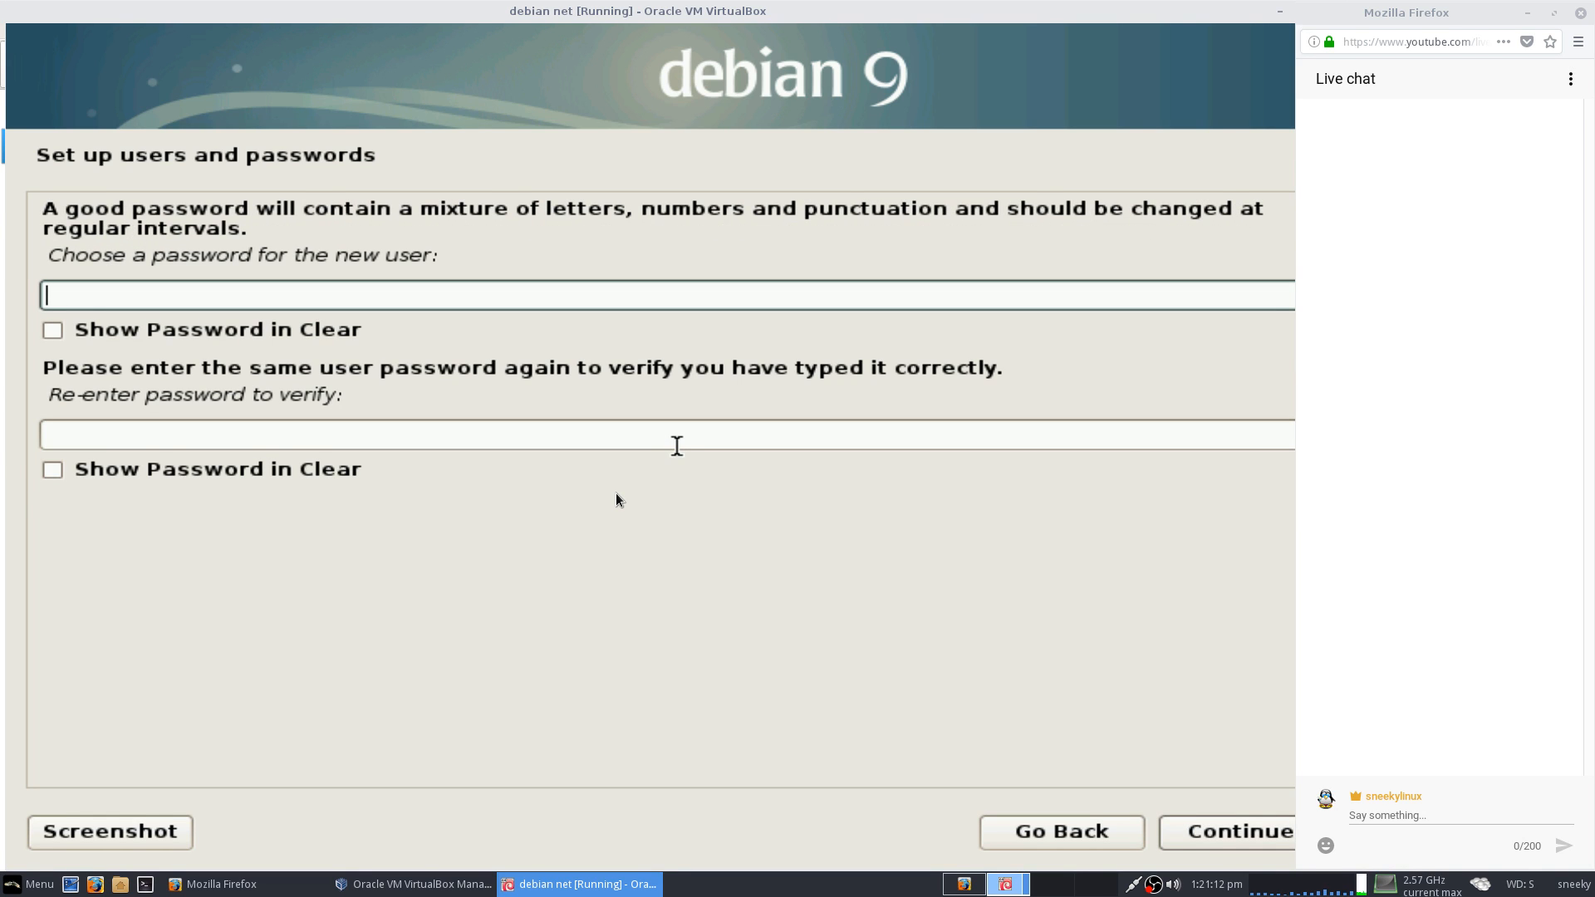
Enter the new user's password, repeat it for verification and continue to disk partitioning.
{"action": "type", "text": "••••••••••"}
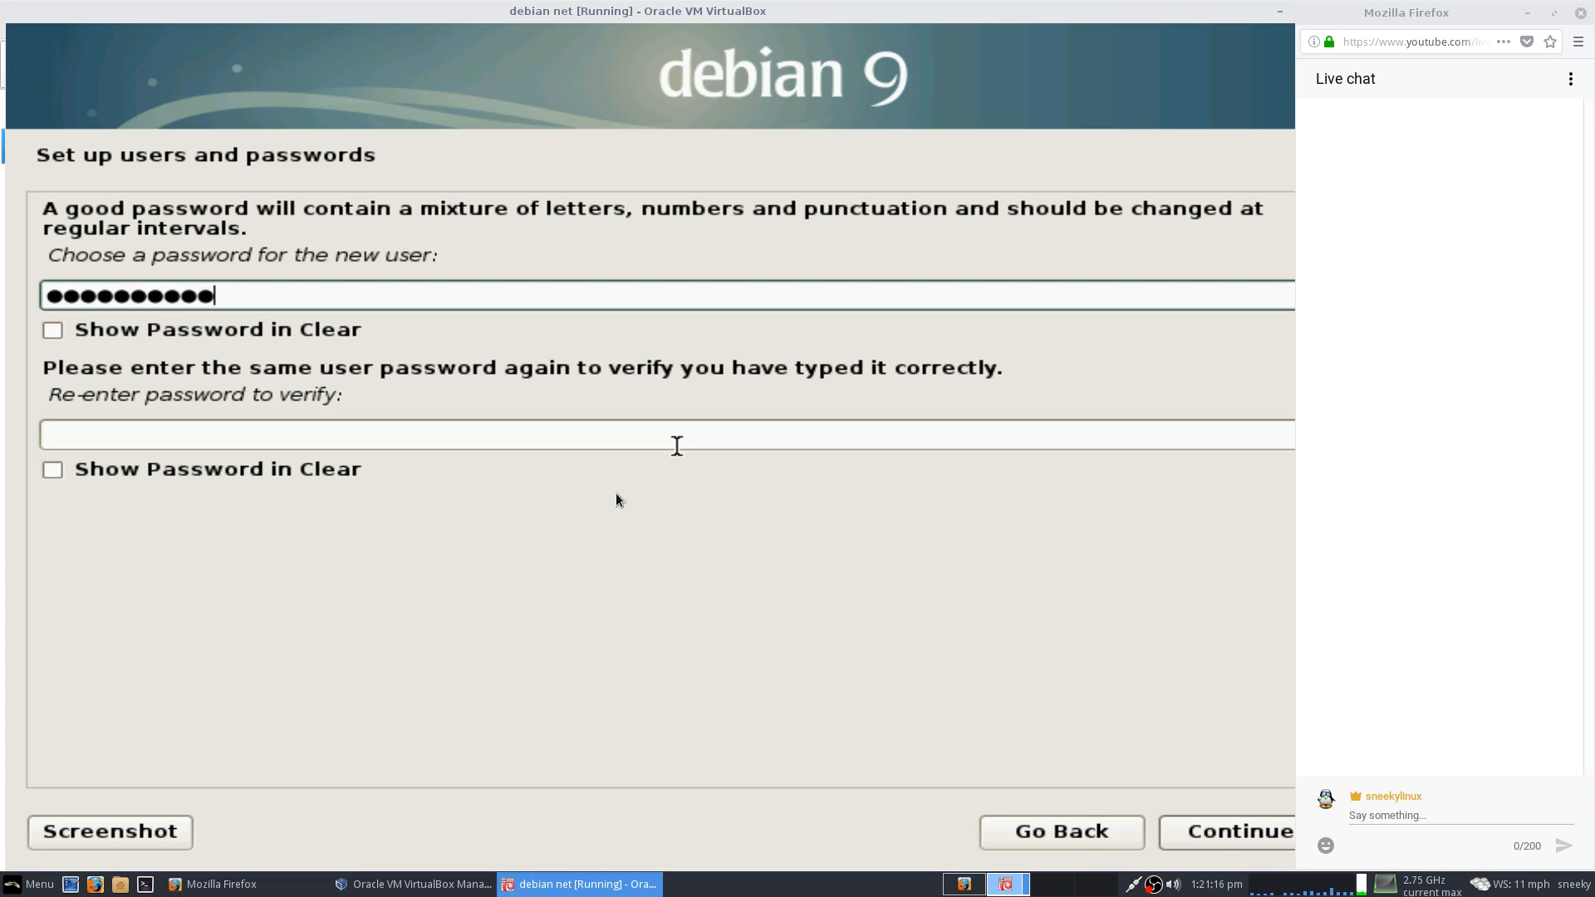
{"action": "key", "text": "Tab"}
{"action": "key", "text": "Tab"}
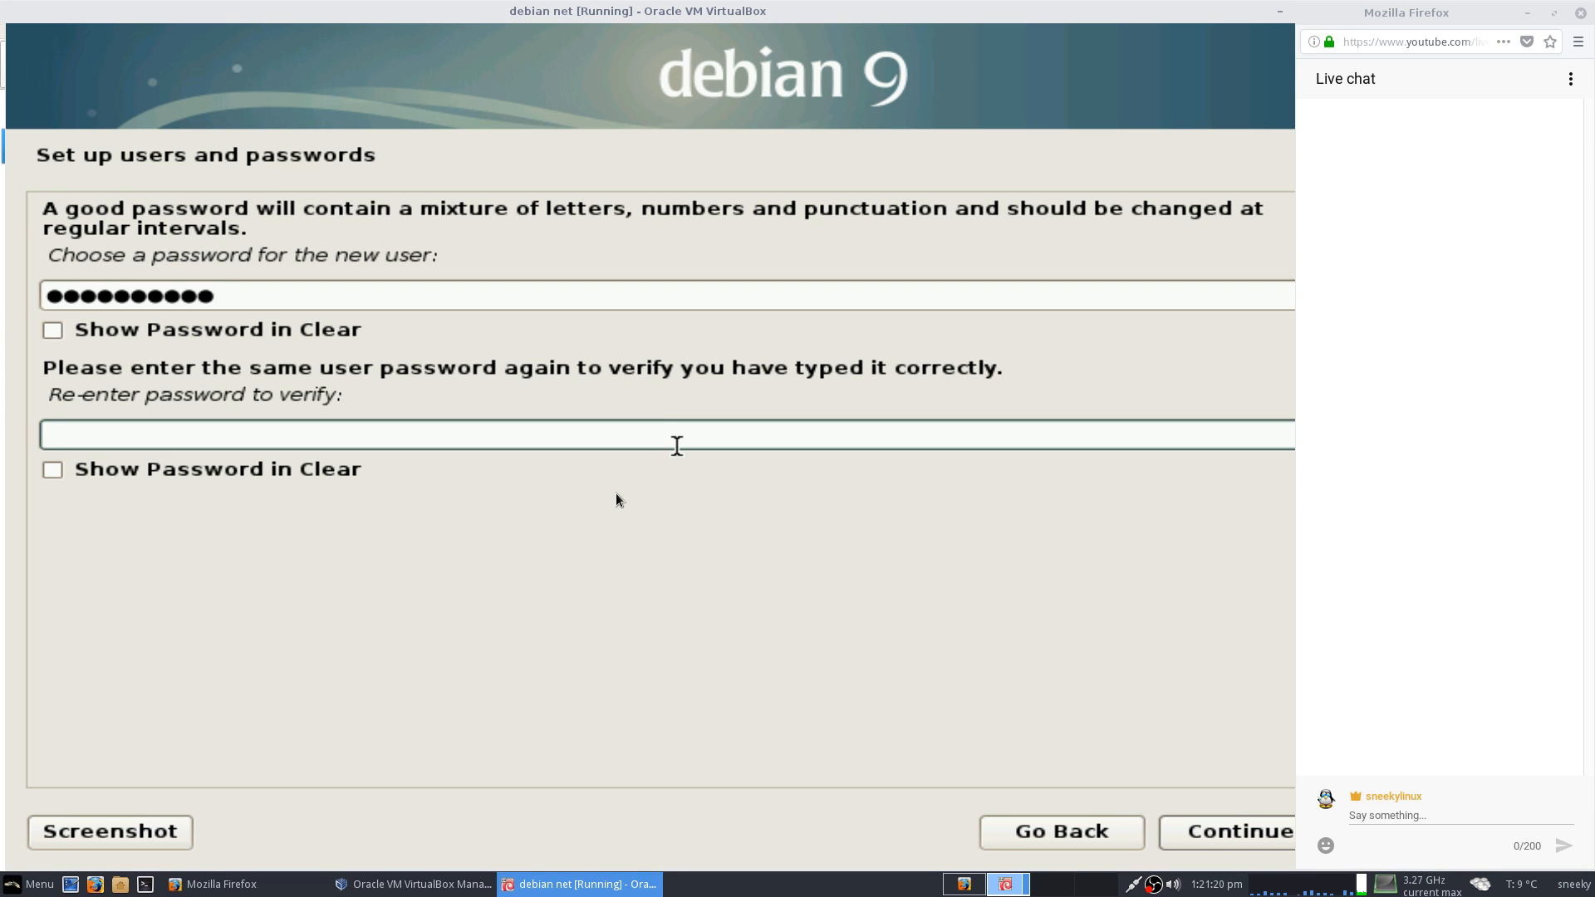
{"action": "type", "text": "•••••••••••"}
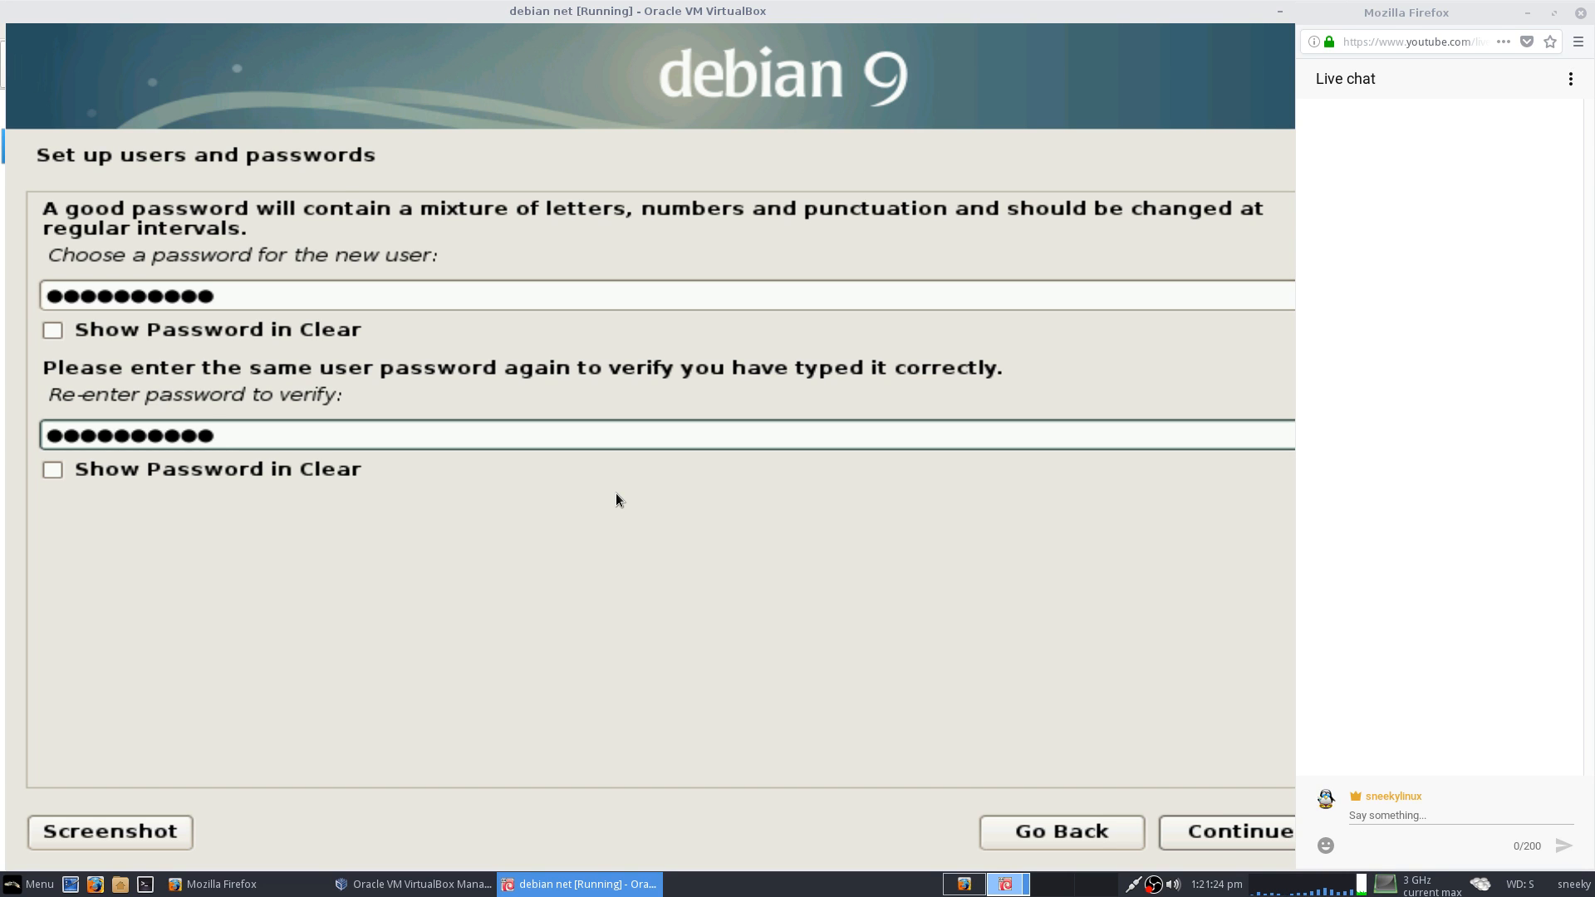
{"action": "key", "text": "Return"}
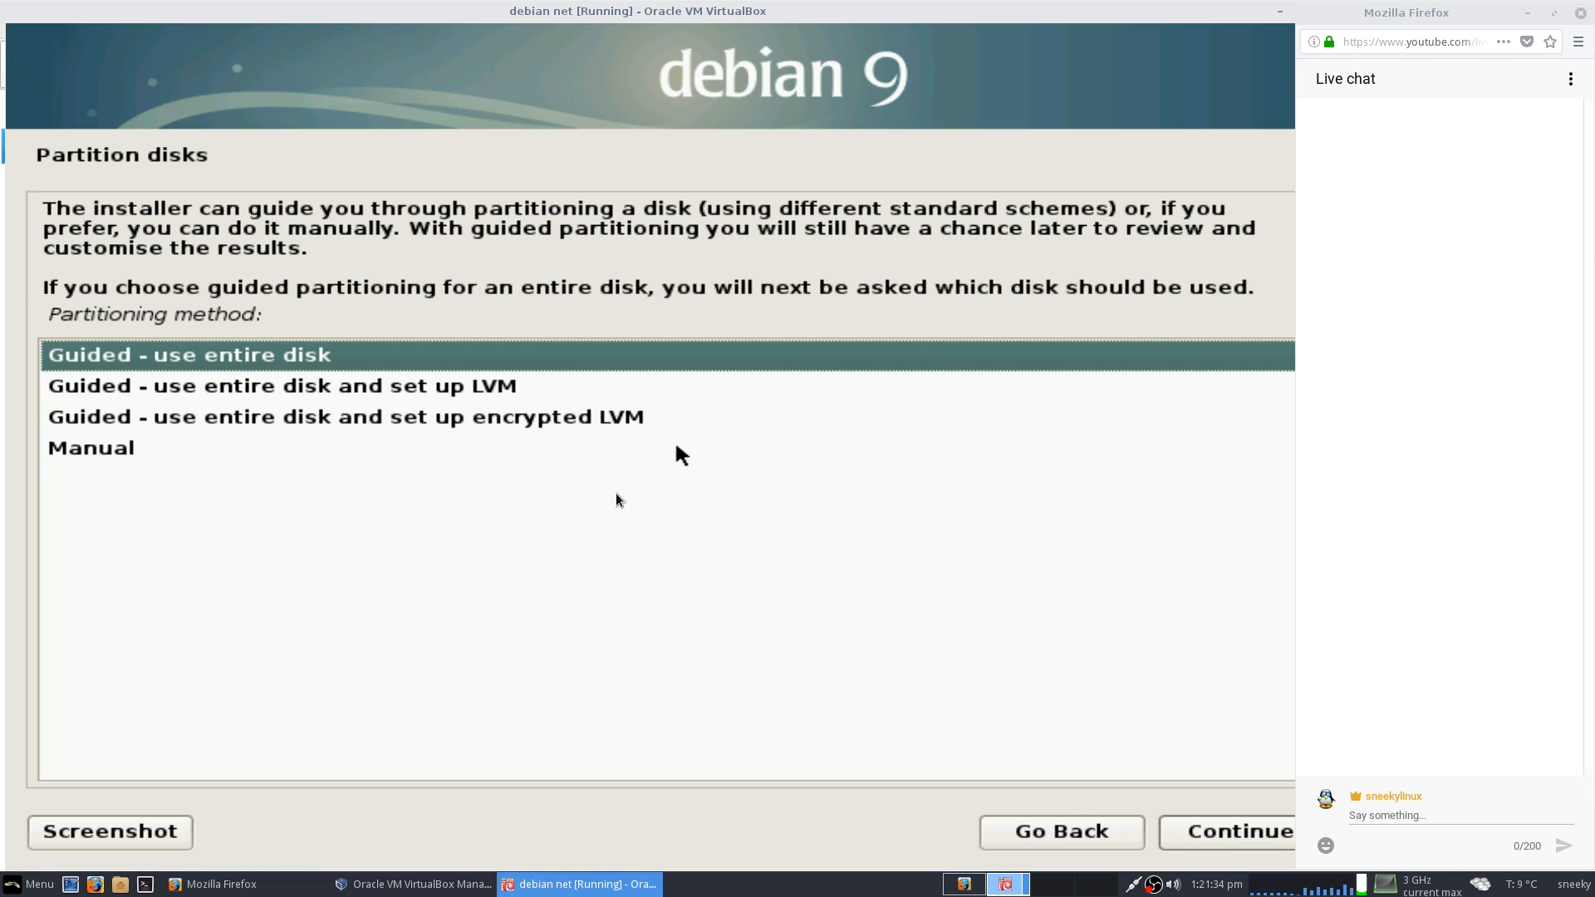
Choose guided partitioning of the entire SCSI1 (sda) VBOX hard disk with all files in one partition.
{"action": "key", "text": "Return"}
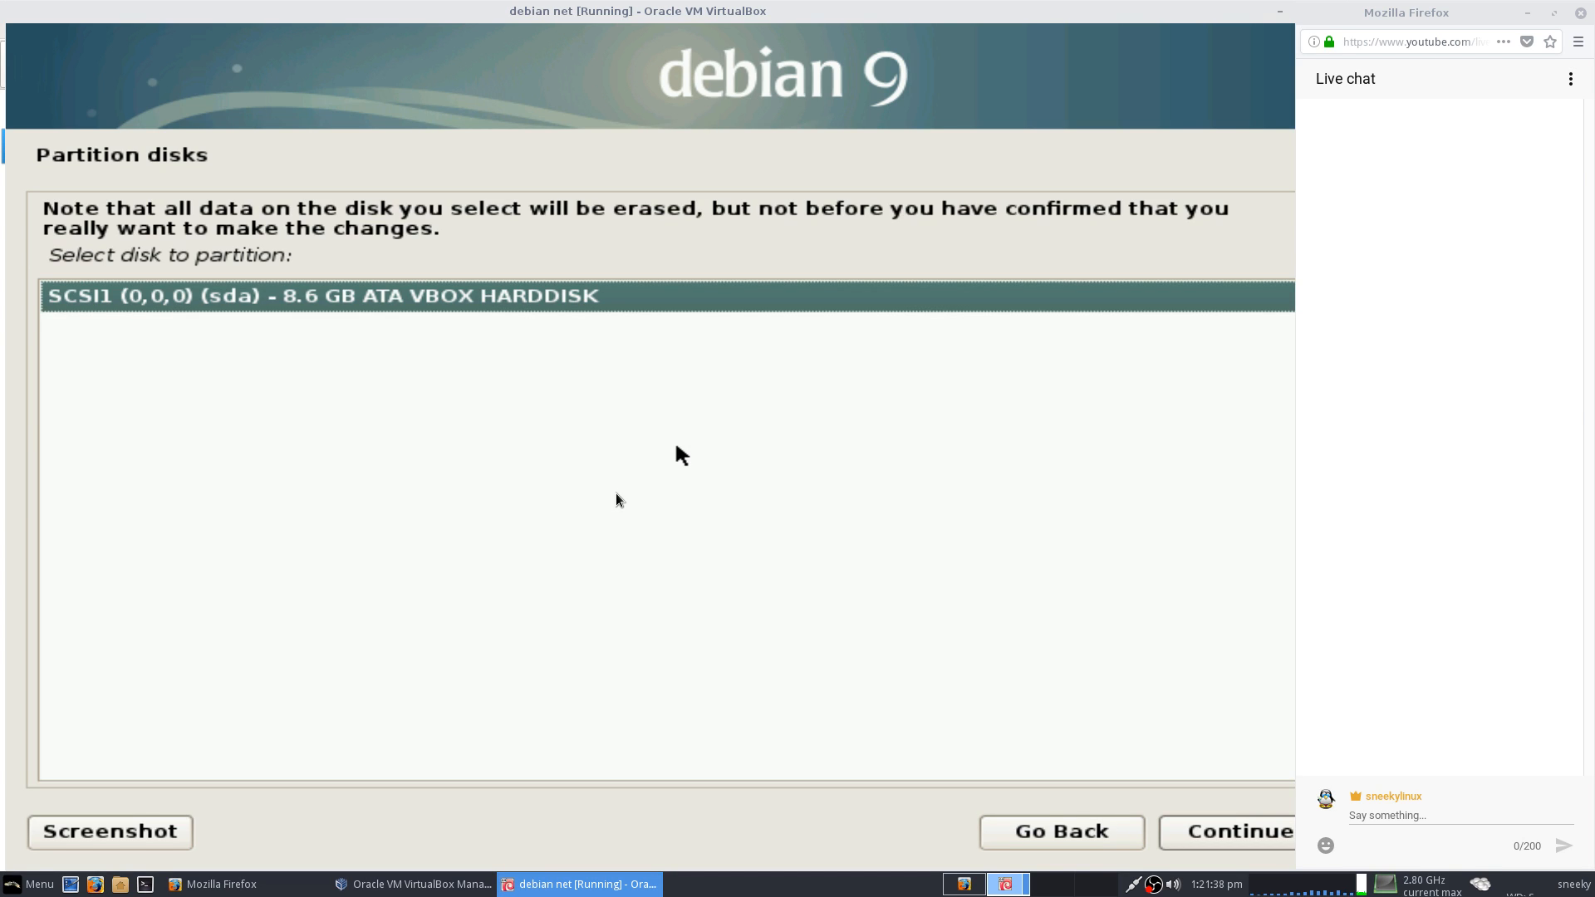
{"action": "key", "text": "Return"}
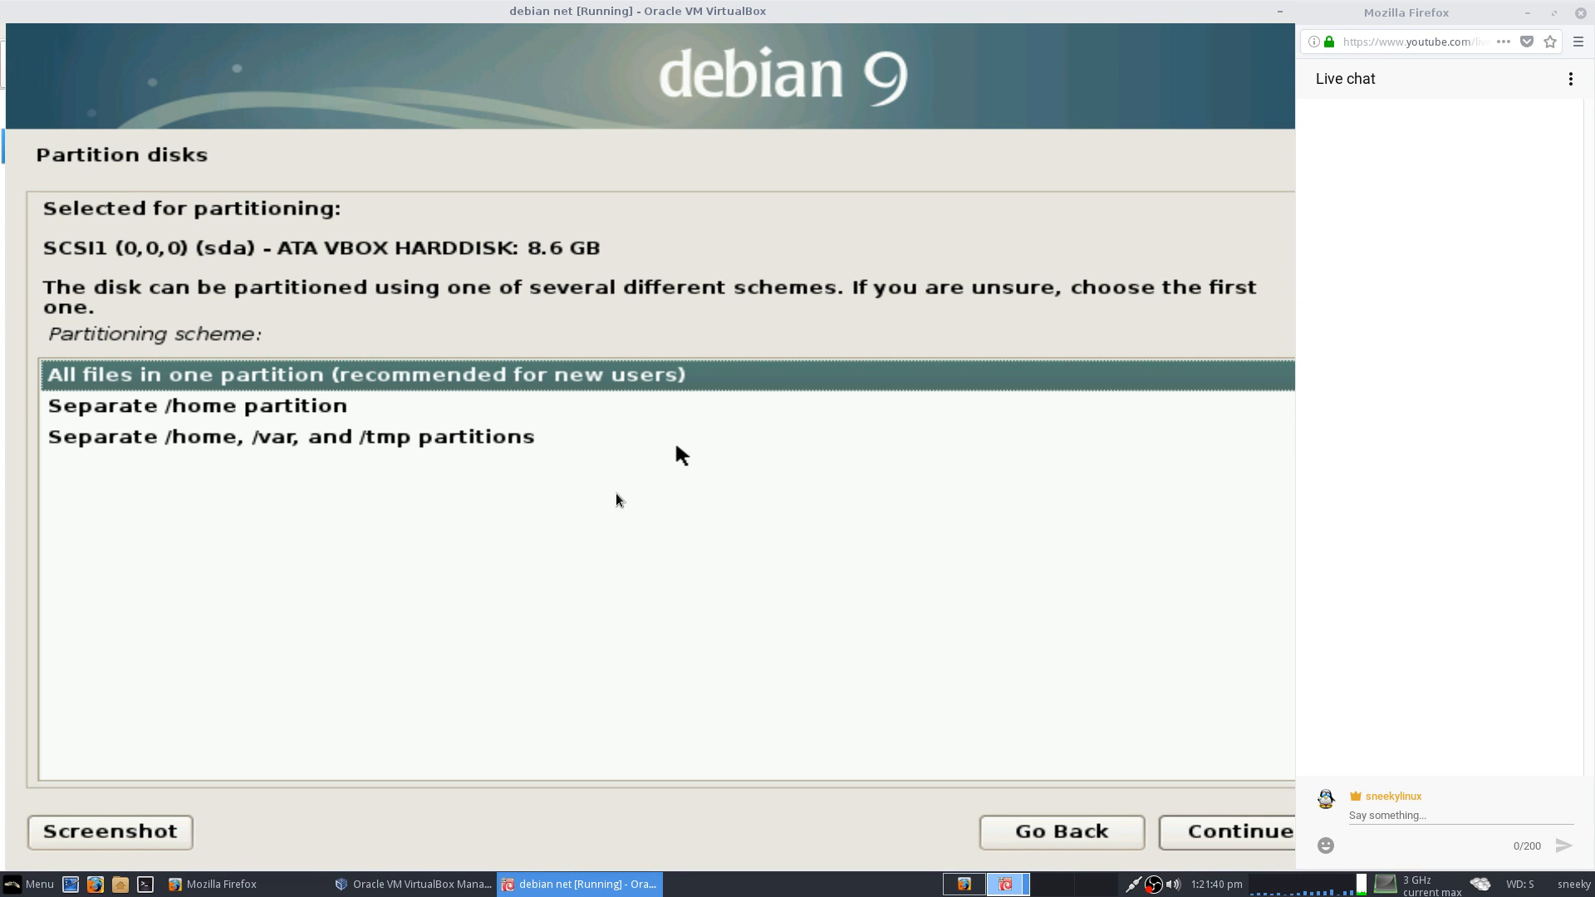
{"action": "key", "text": "Return"}
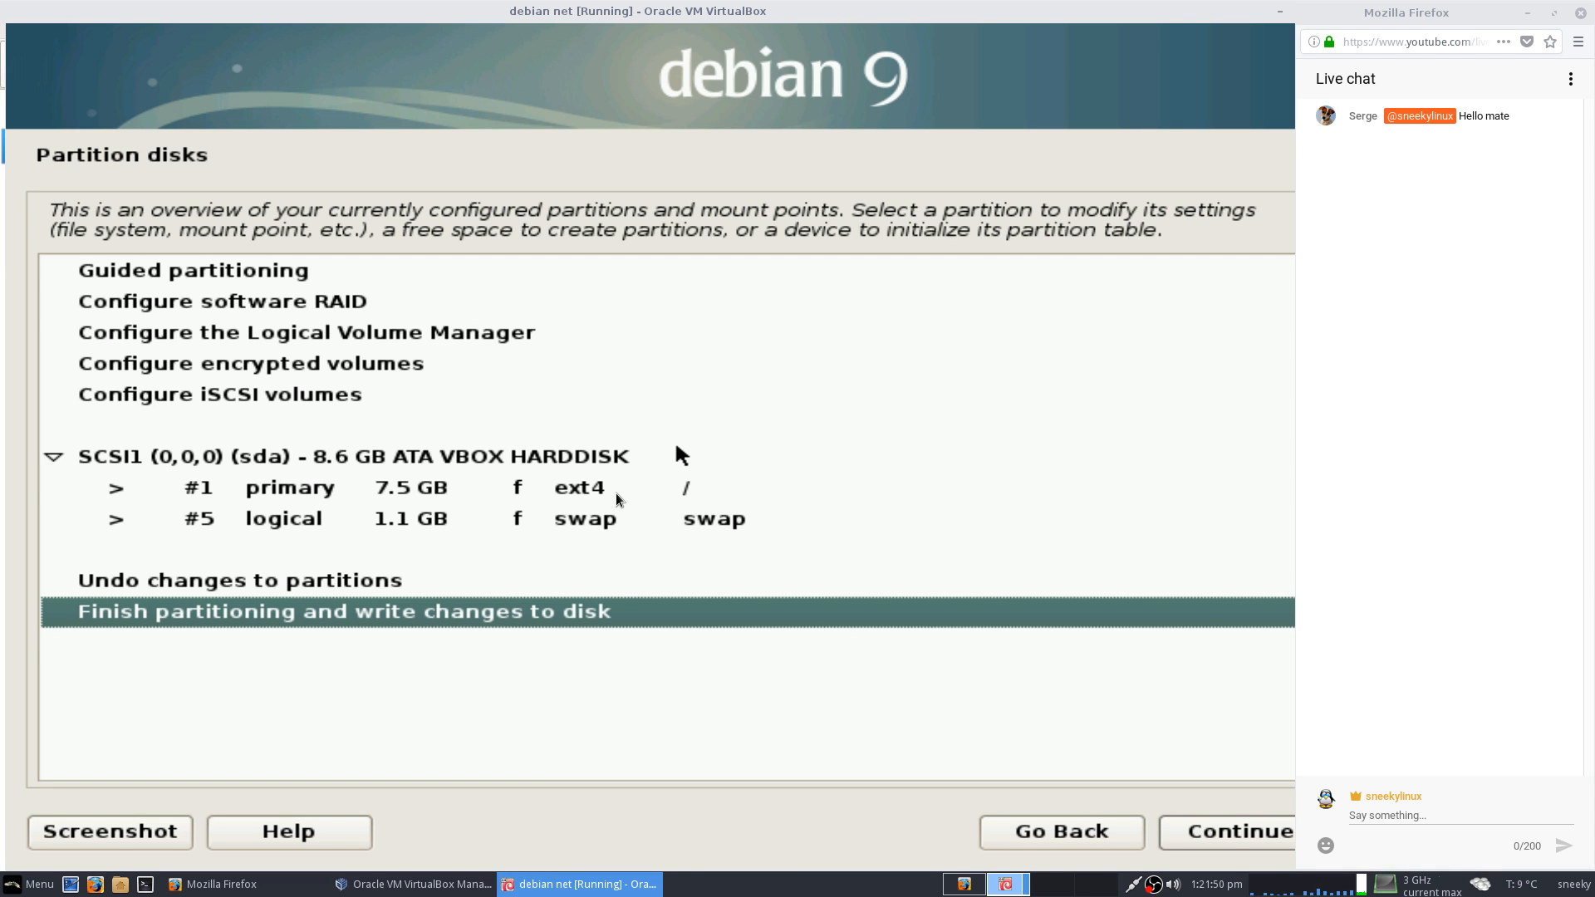
Finish partitioning and confirm with Yes that the changes are written to the disk.
{"action": "key", "text": "Return"}
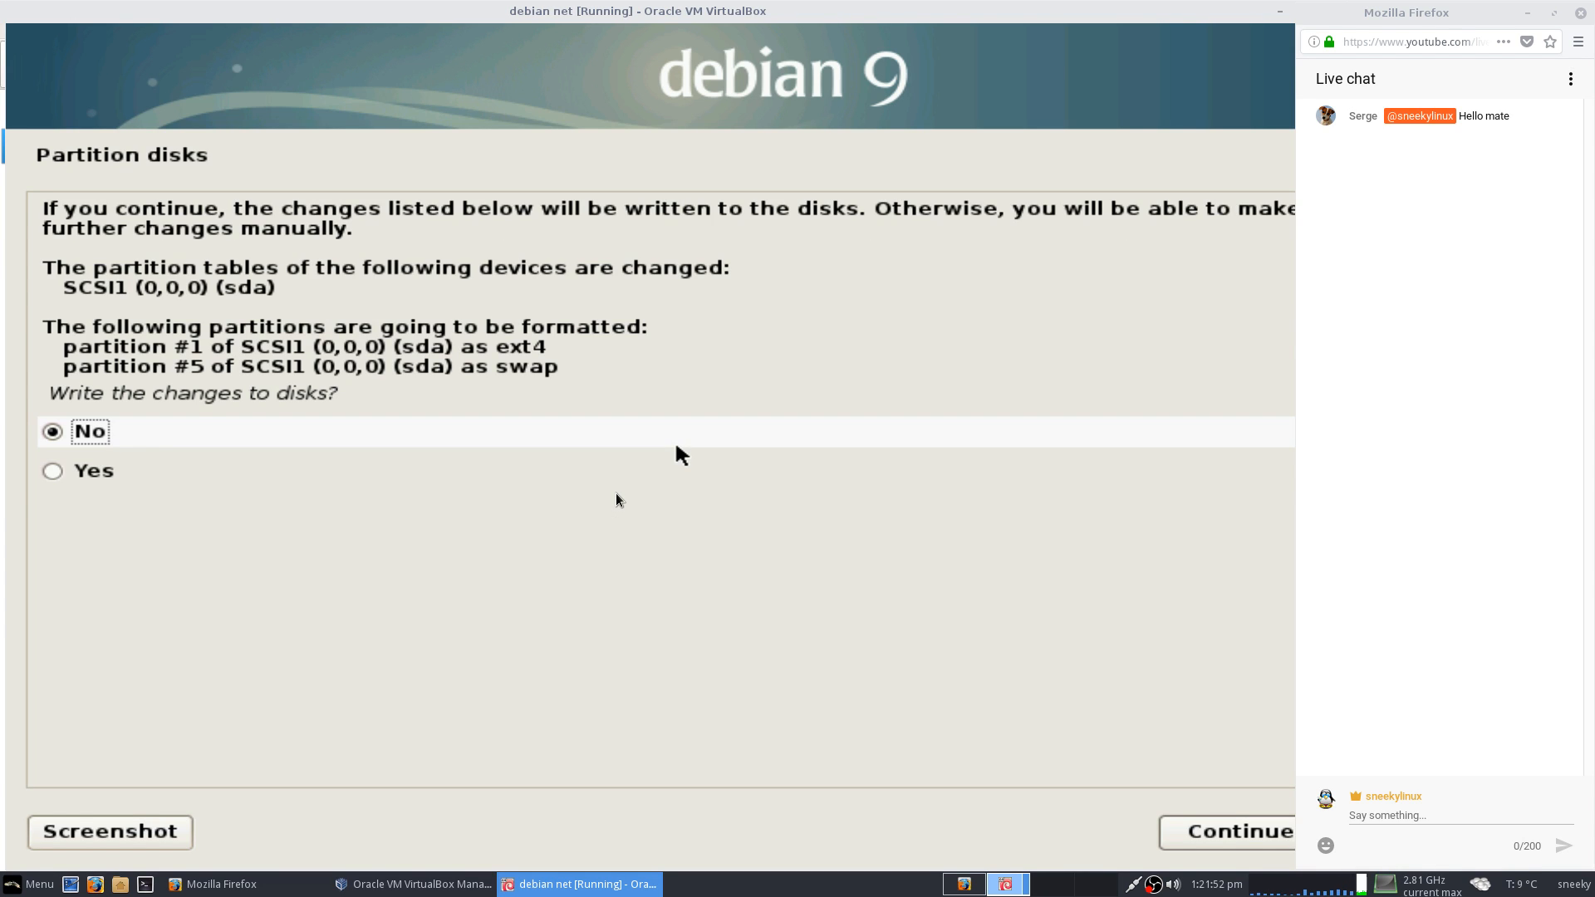
{"action": "key", "text": "Down"}
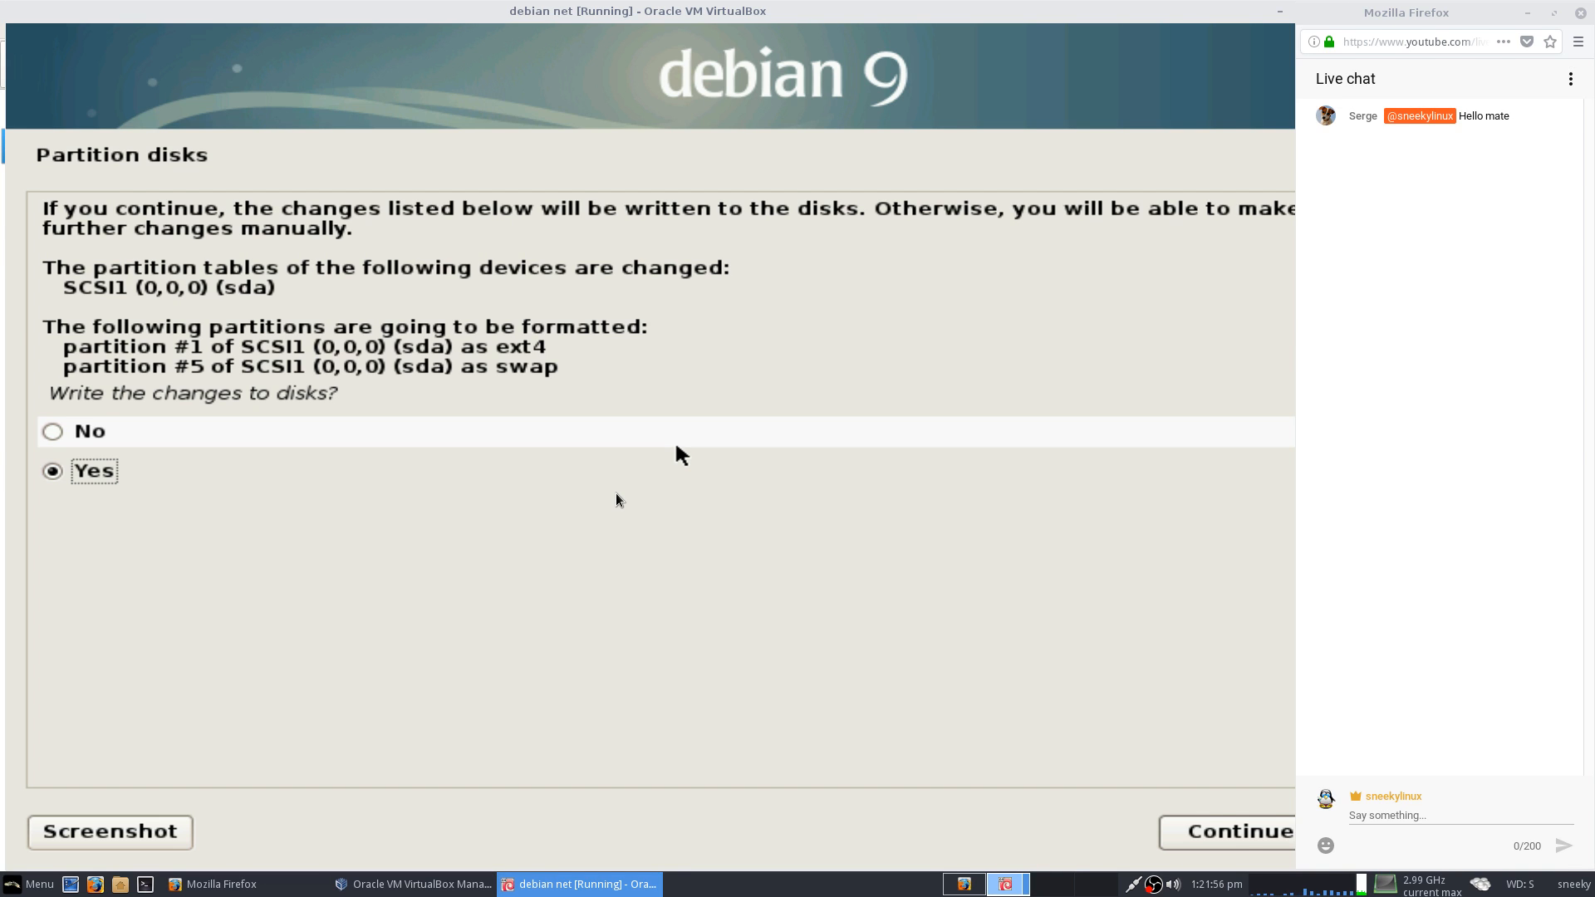
{"action": "key", "text": "Return"}
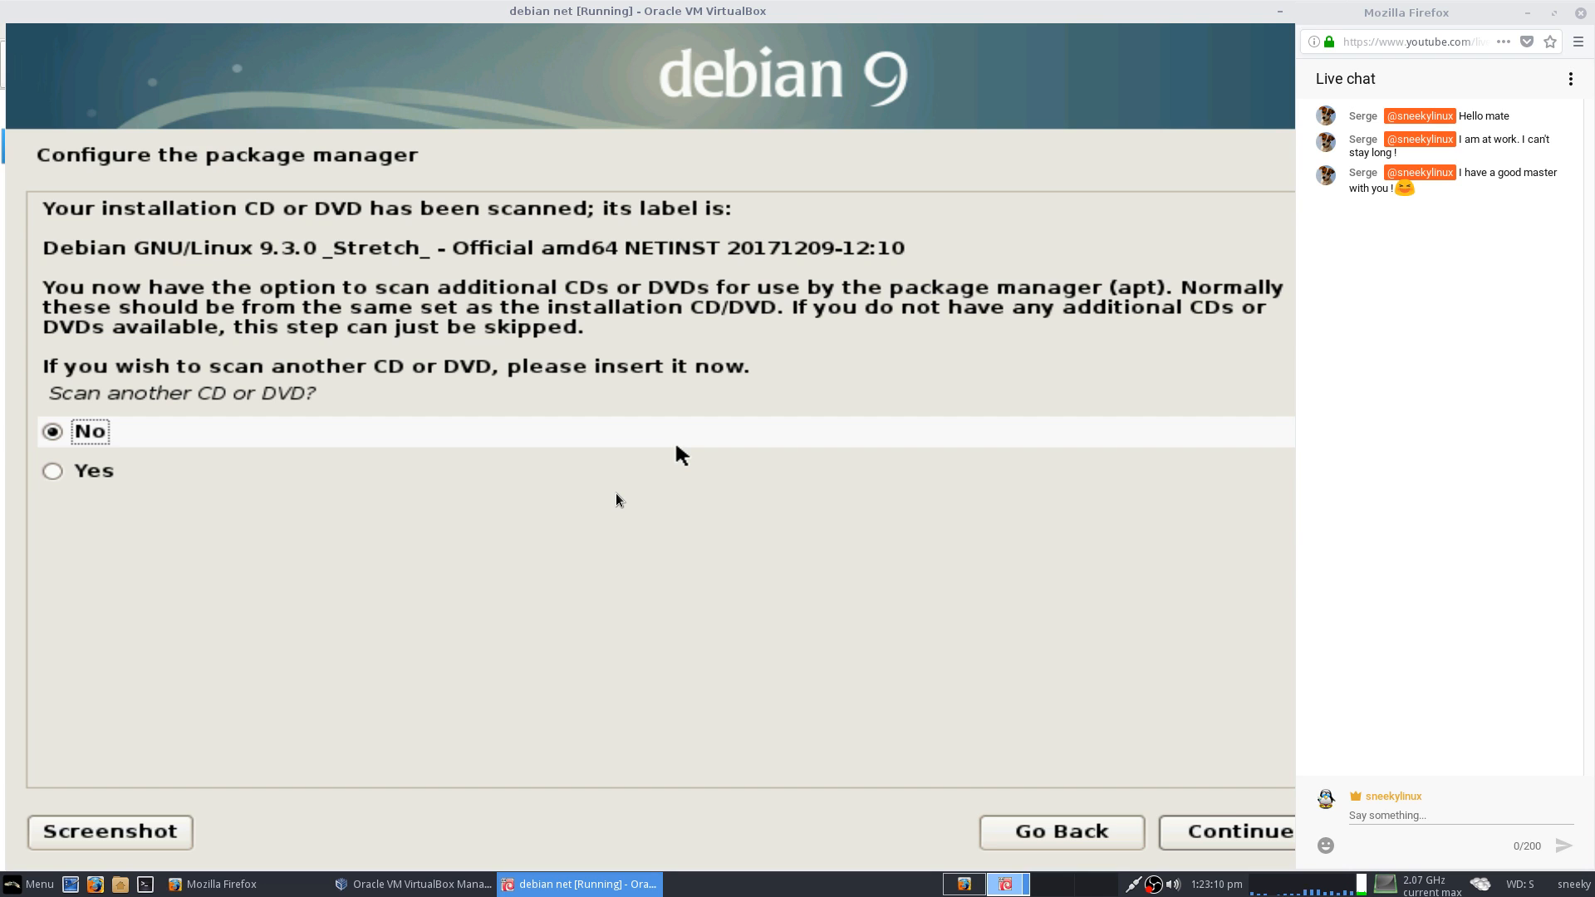
Decline scanning another CD or DVD and choose United Kingdom as the Debian archive mirror country.
{"action": "key", "text": "Return"}
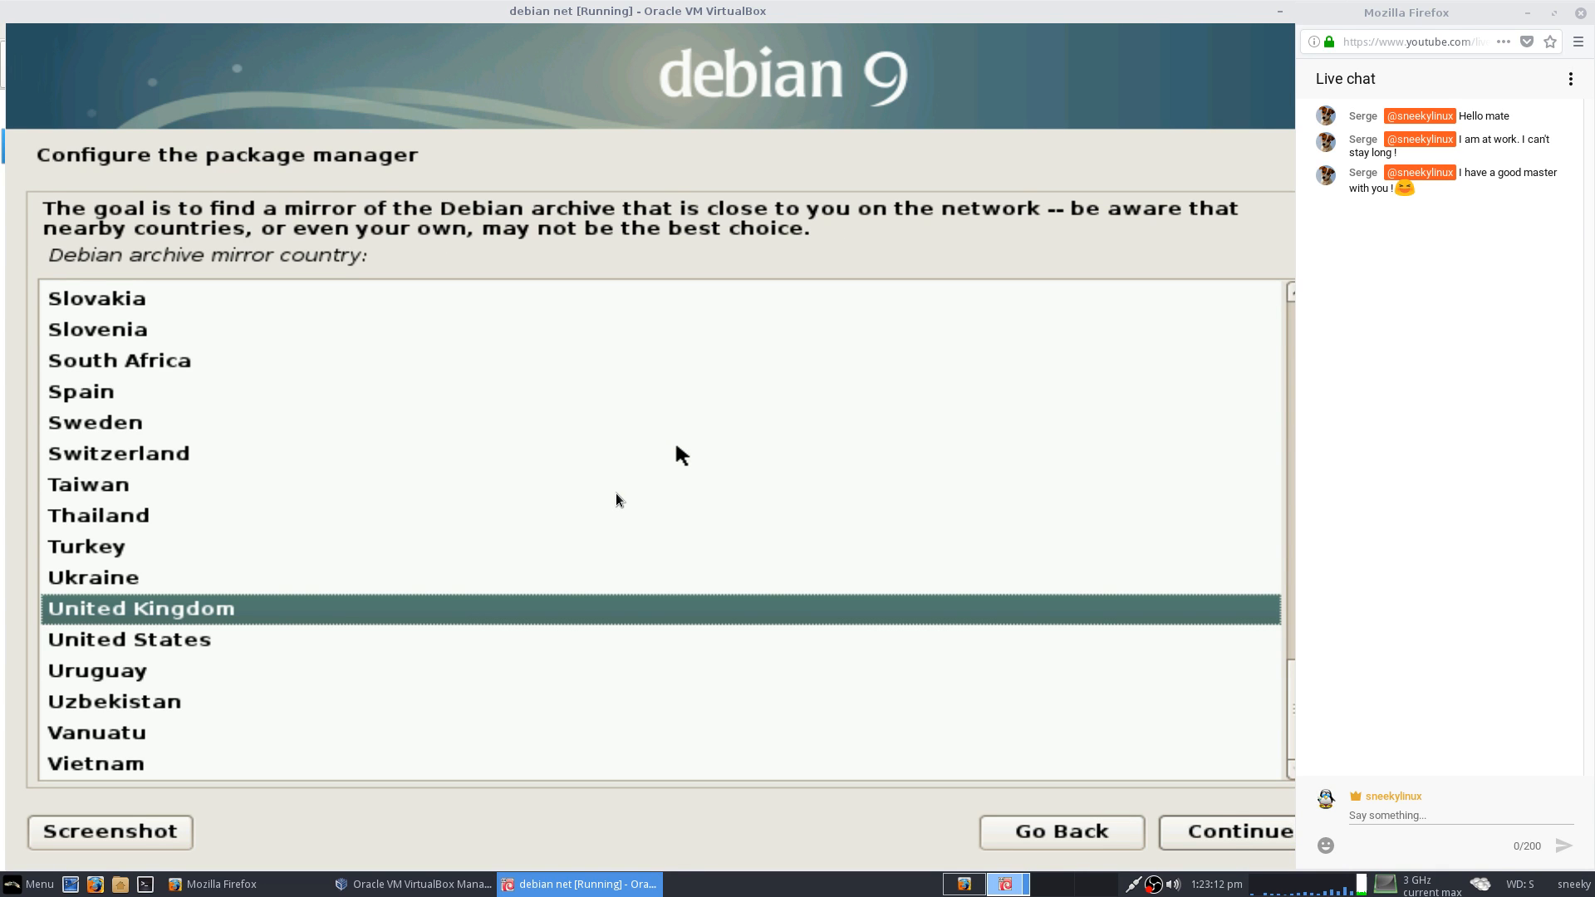
{"action": "key", "text": "Return"}
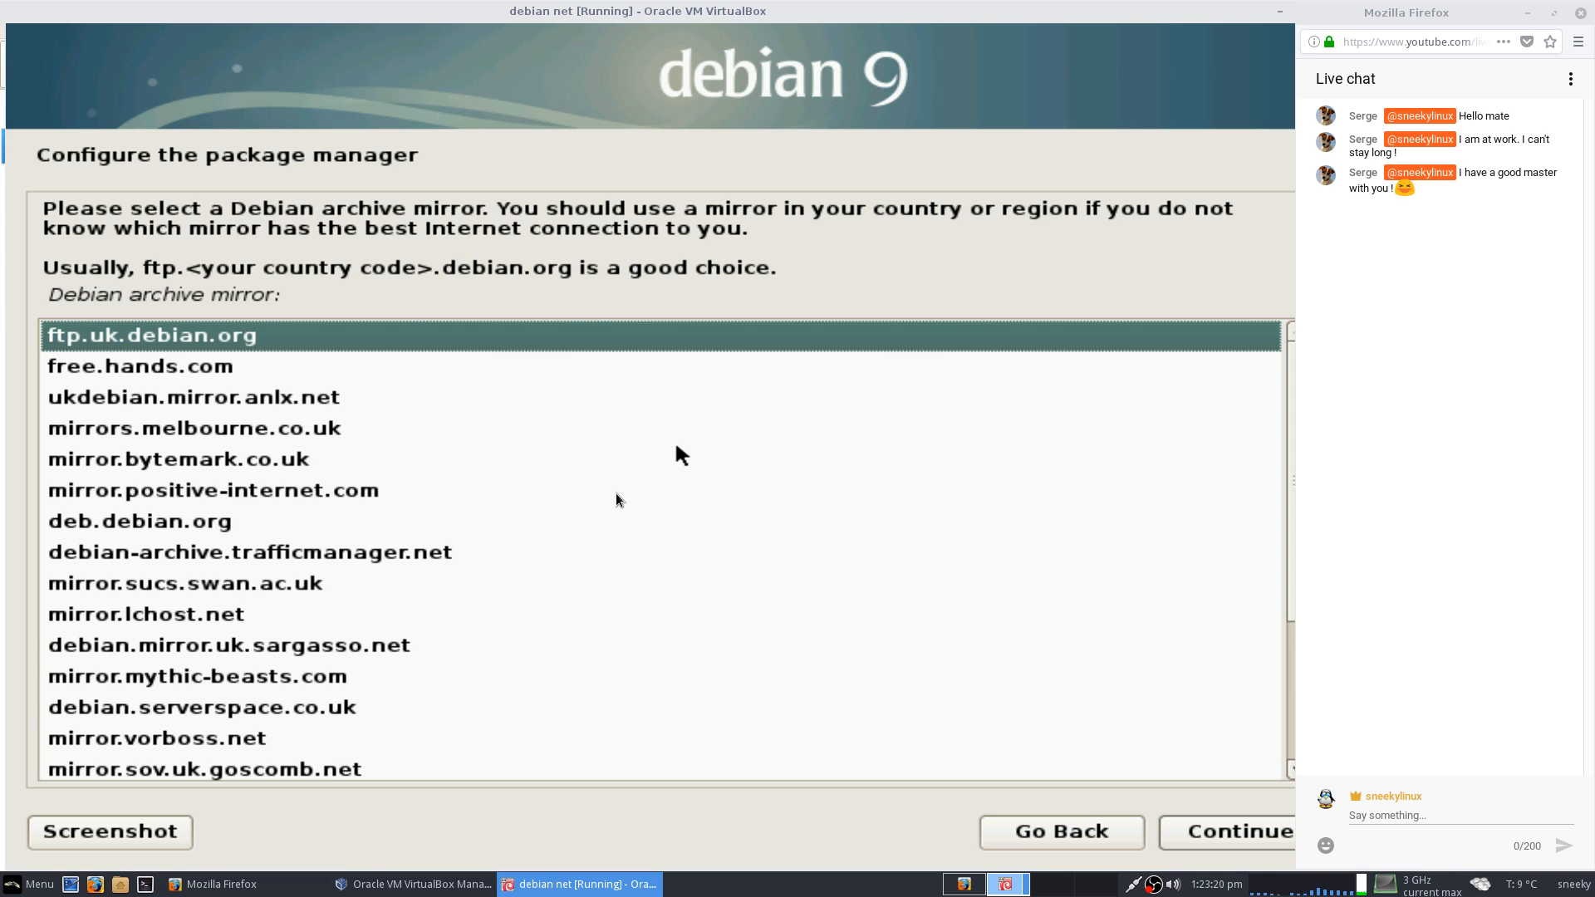
Accept ftp.uk.debian.org as the archive mirror with no proxy, and decline the package usage survey.
{"action": "key", "text": "Return"}
{"action": "key", "text": "Return"}
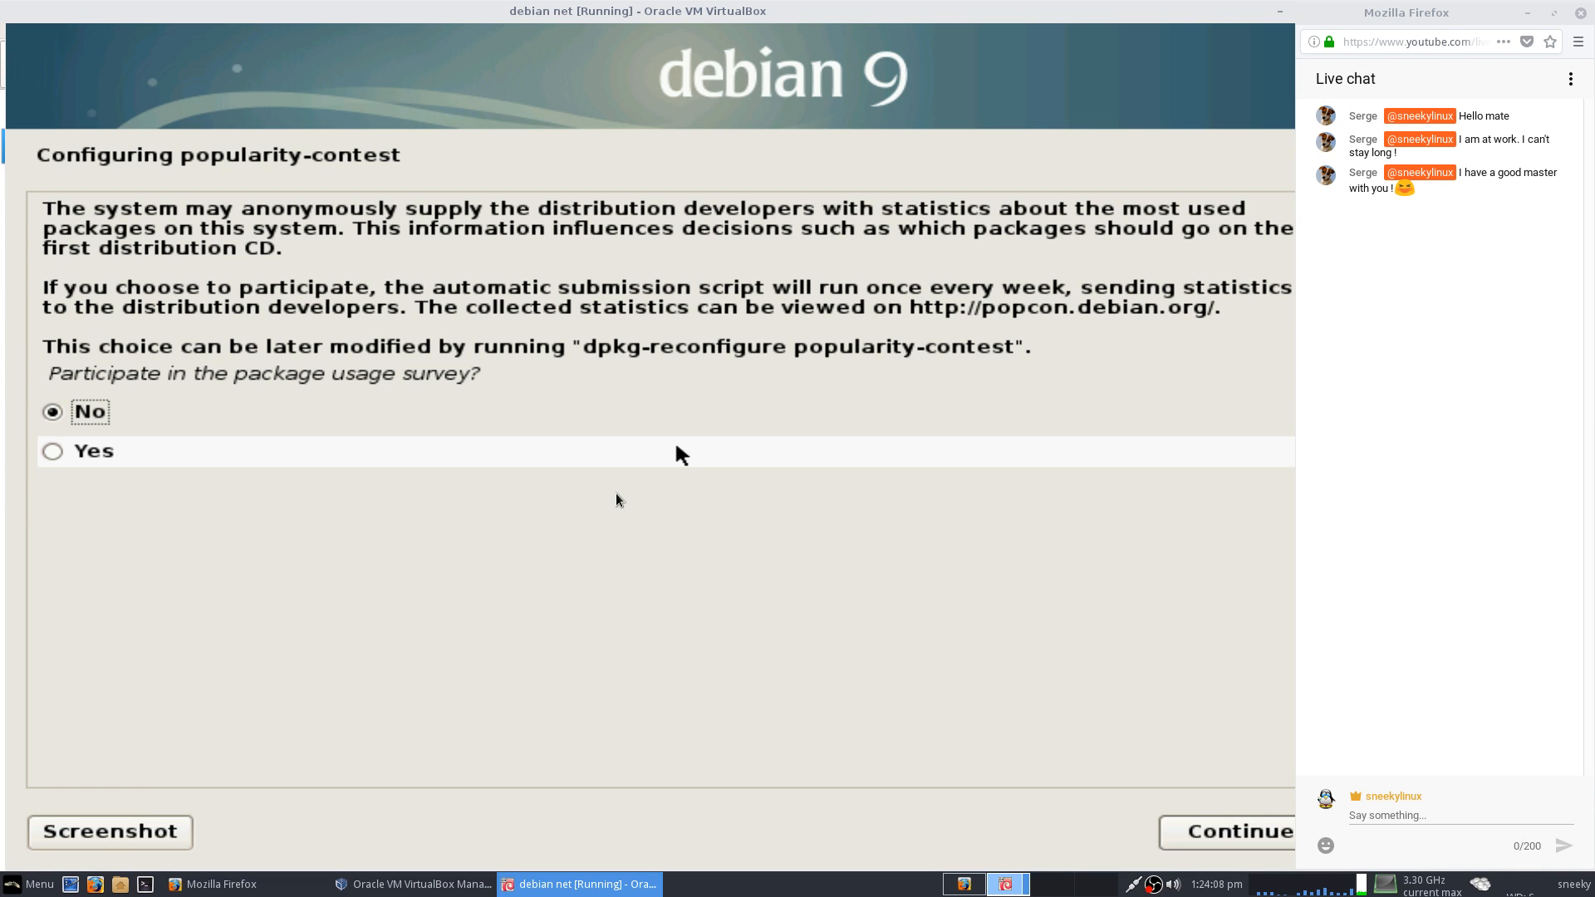
{"action": "key", "text": "Return"}
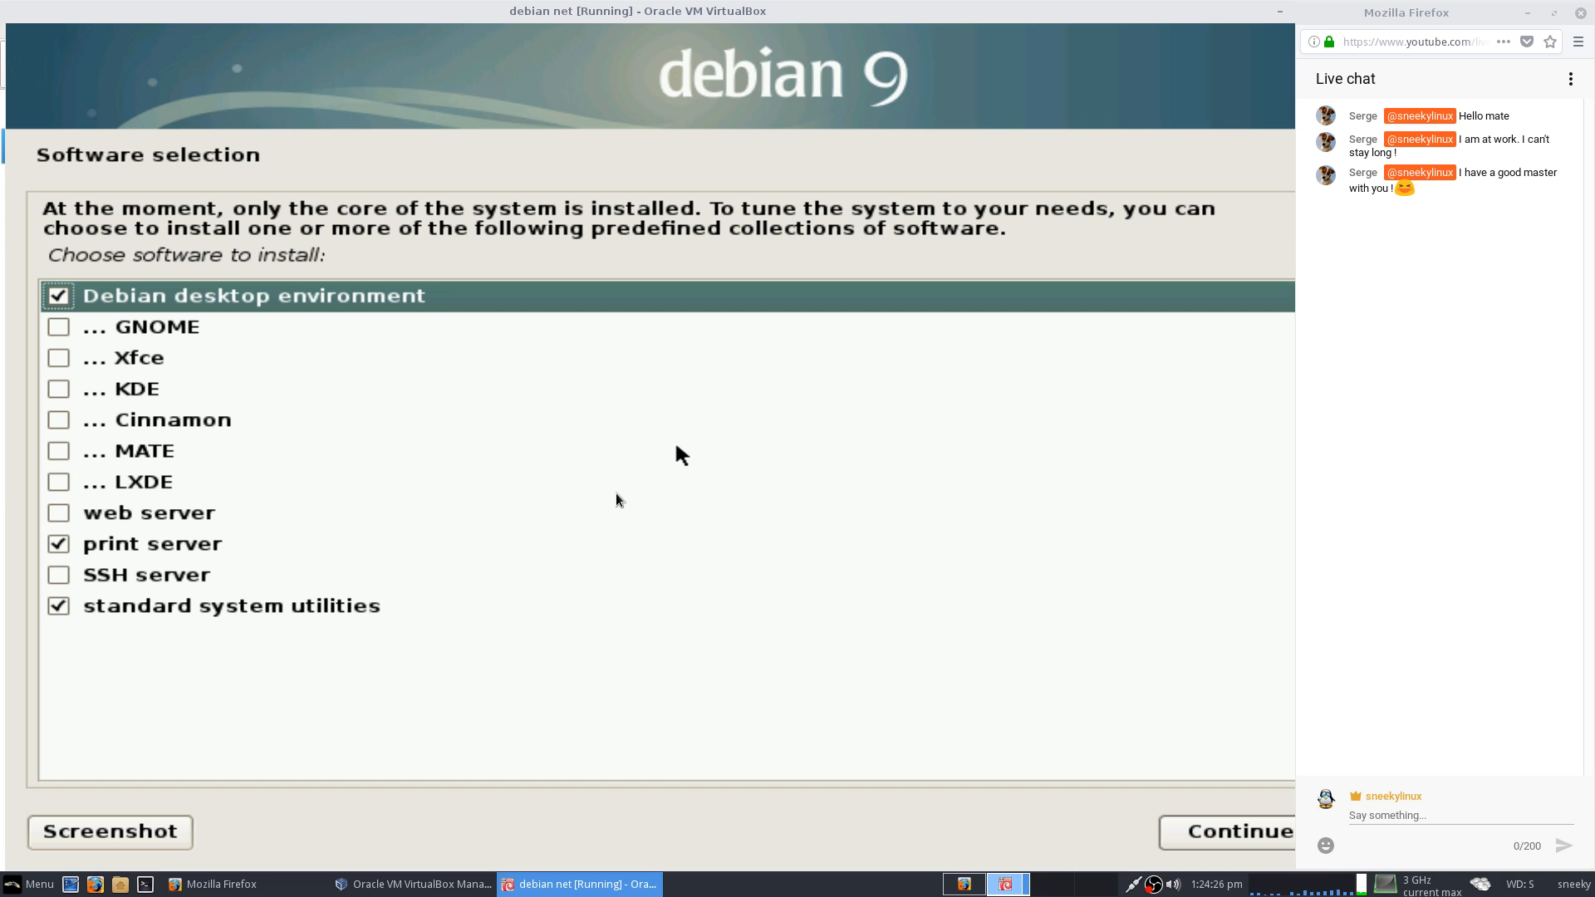
Add Xfce to the software selection alongside the Debian desktop environment, print server and standard system utilities, and install it.
{"action": "key", "text": "Down"}
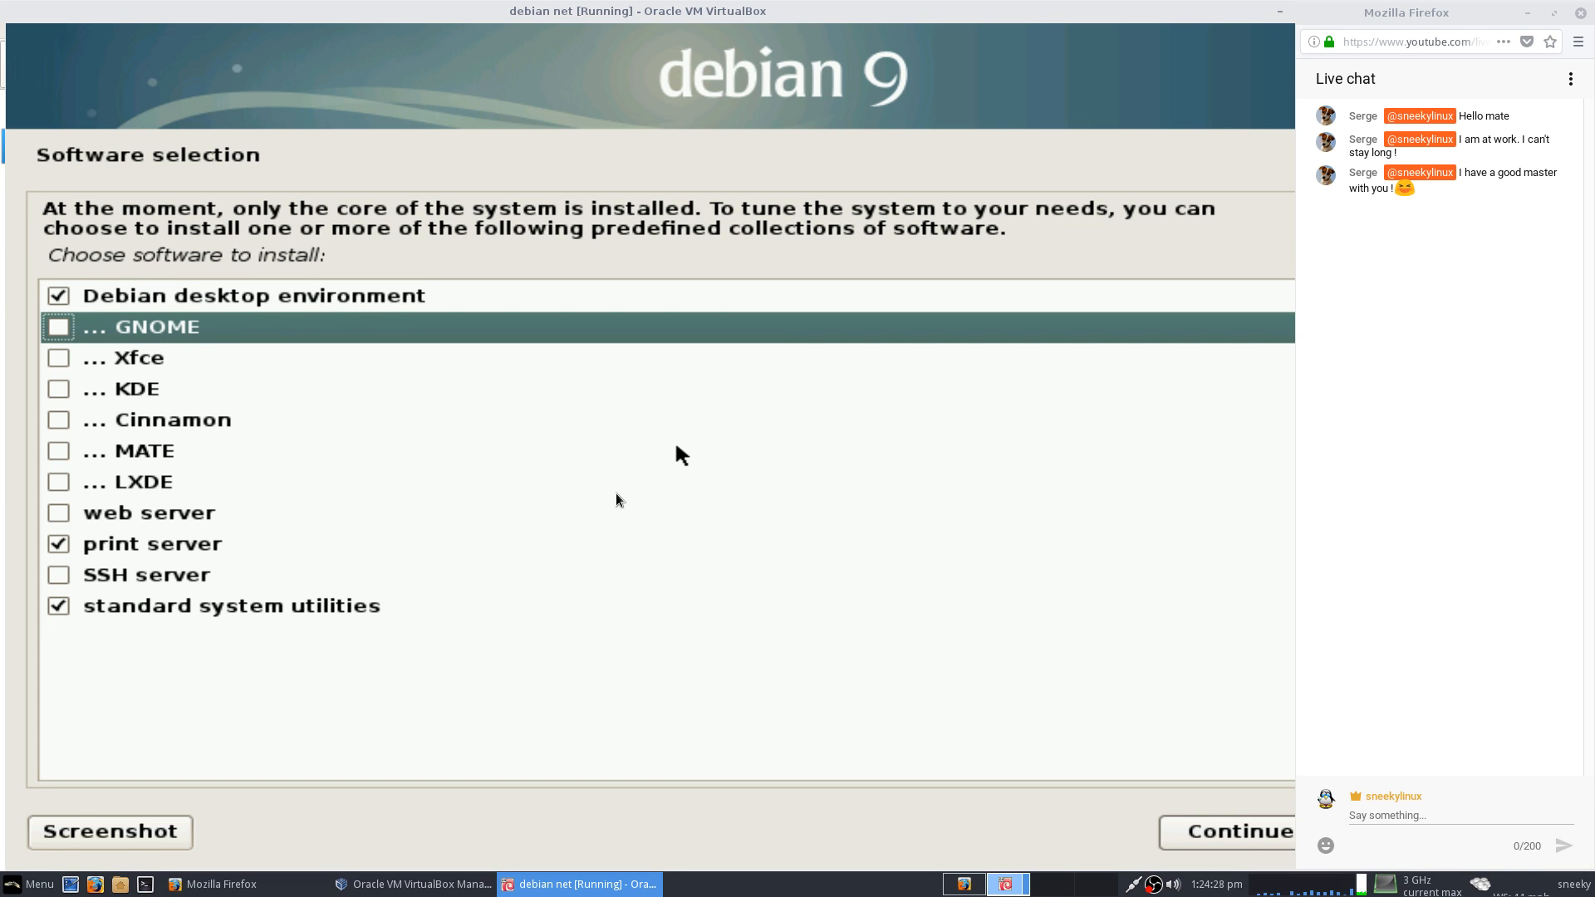
{"action": "key", "text": "Down"}
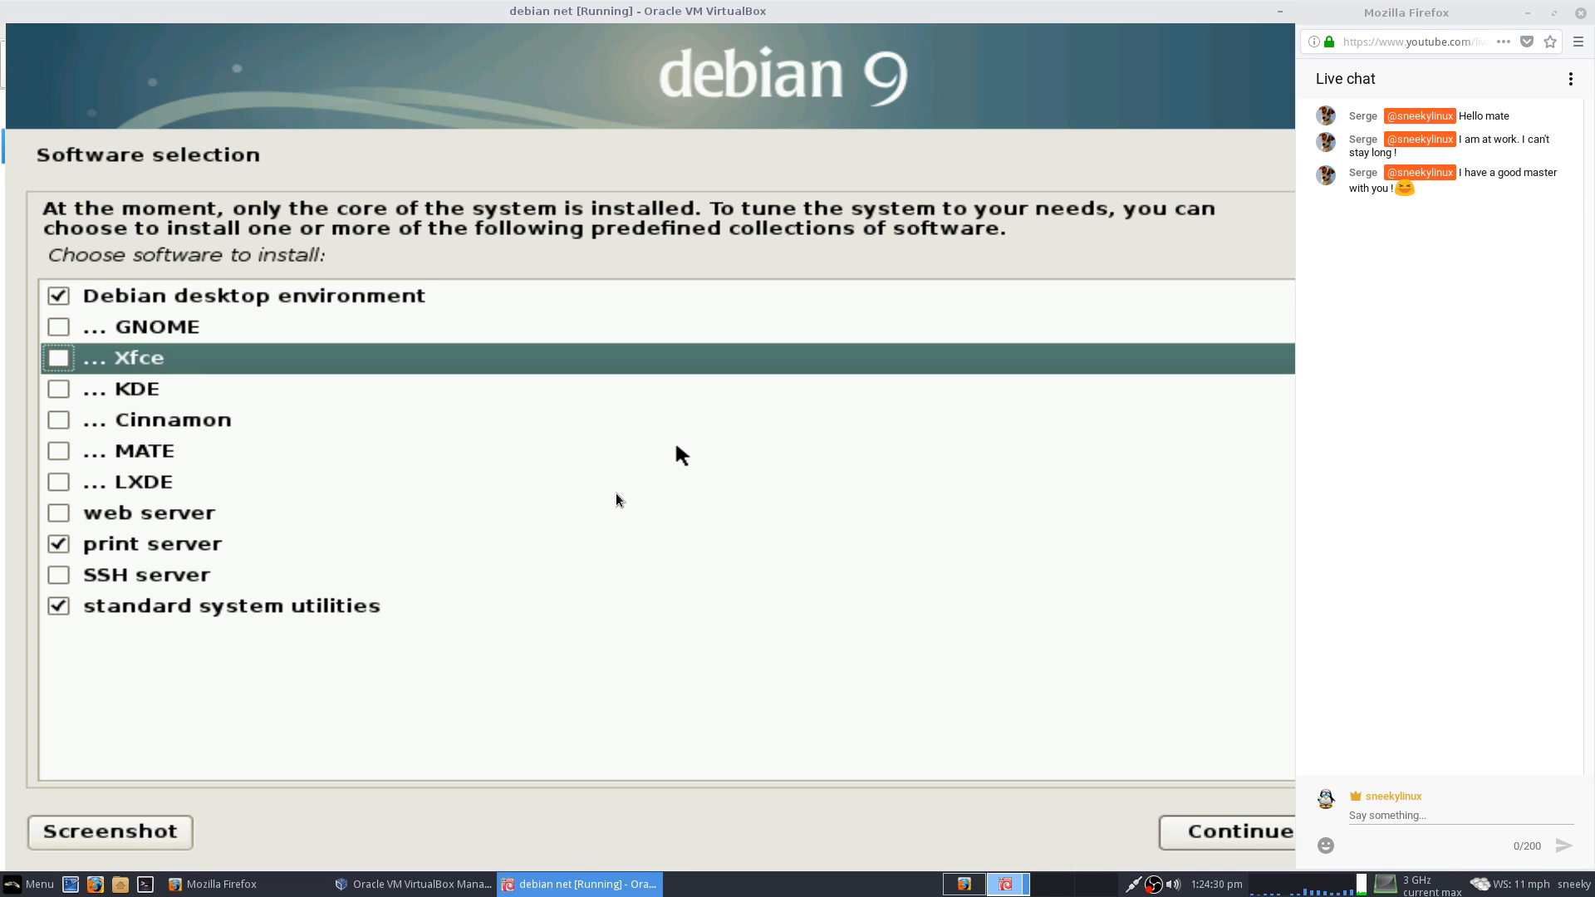
{"action": "key", "text": "Down"}
{"action": "key", "text": "Down"}
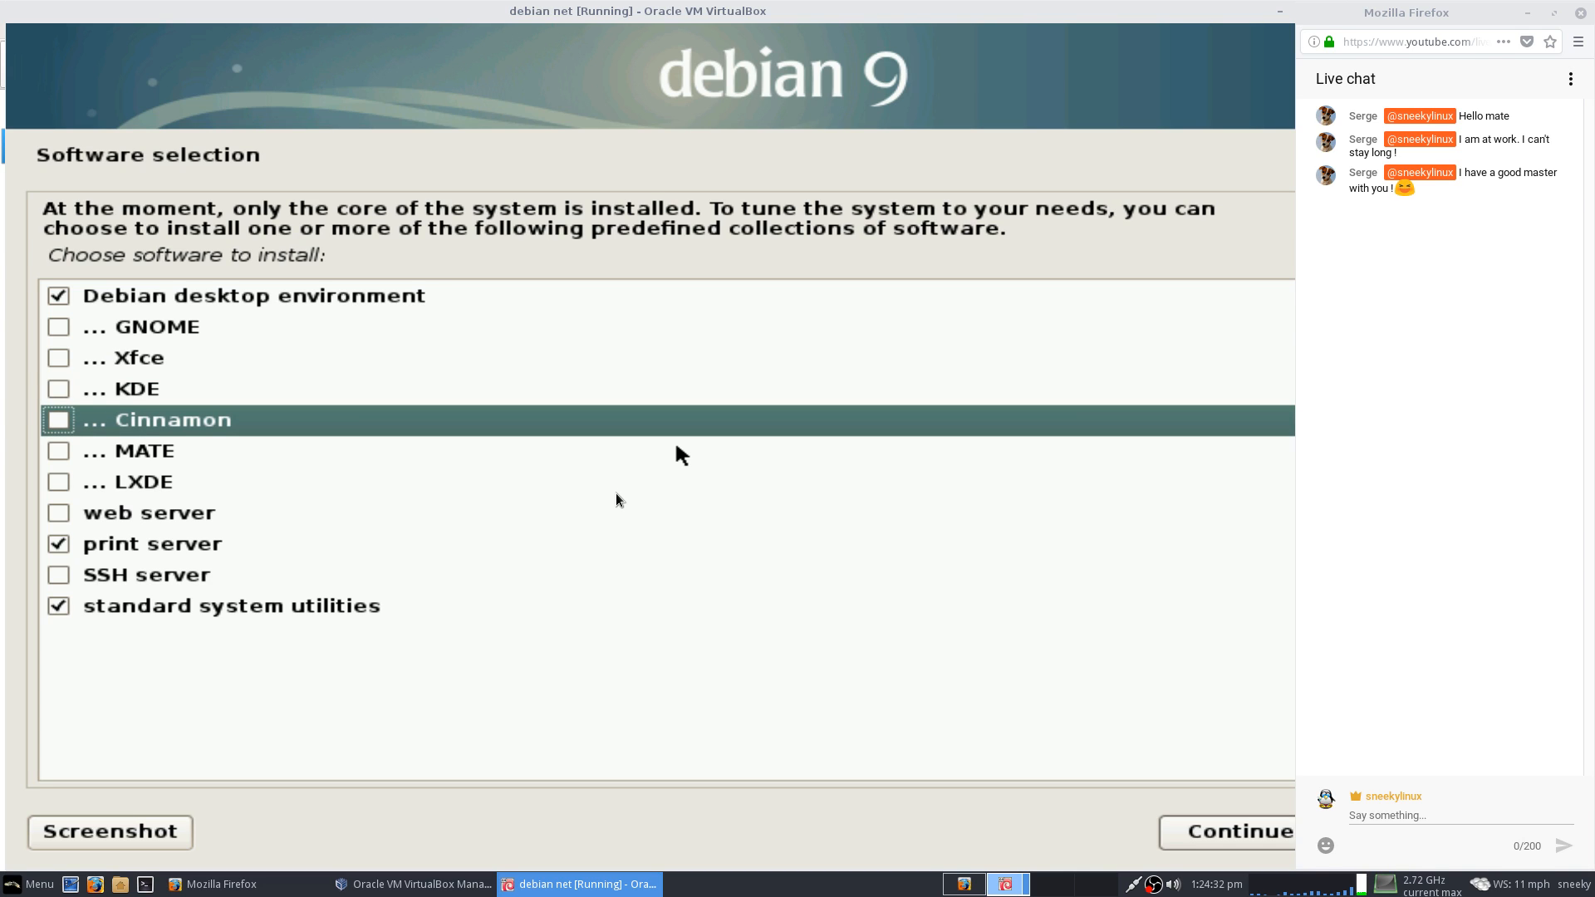
{"action": "key", "text": "Down"}
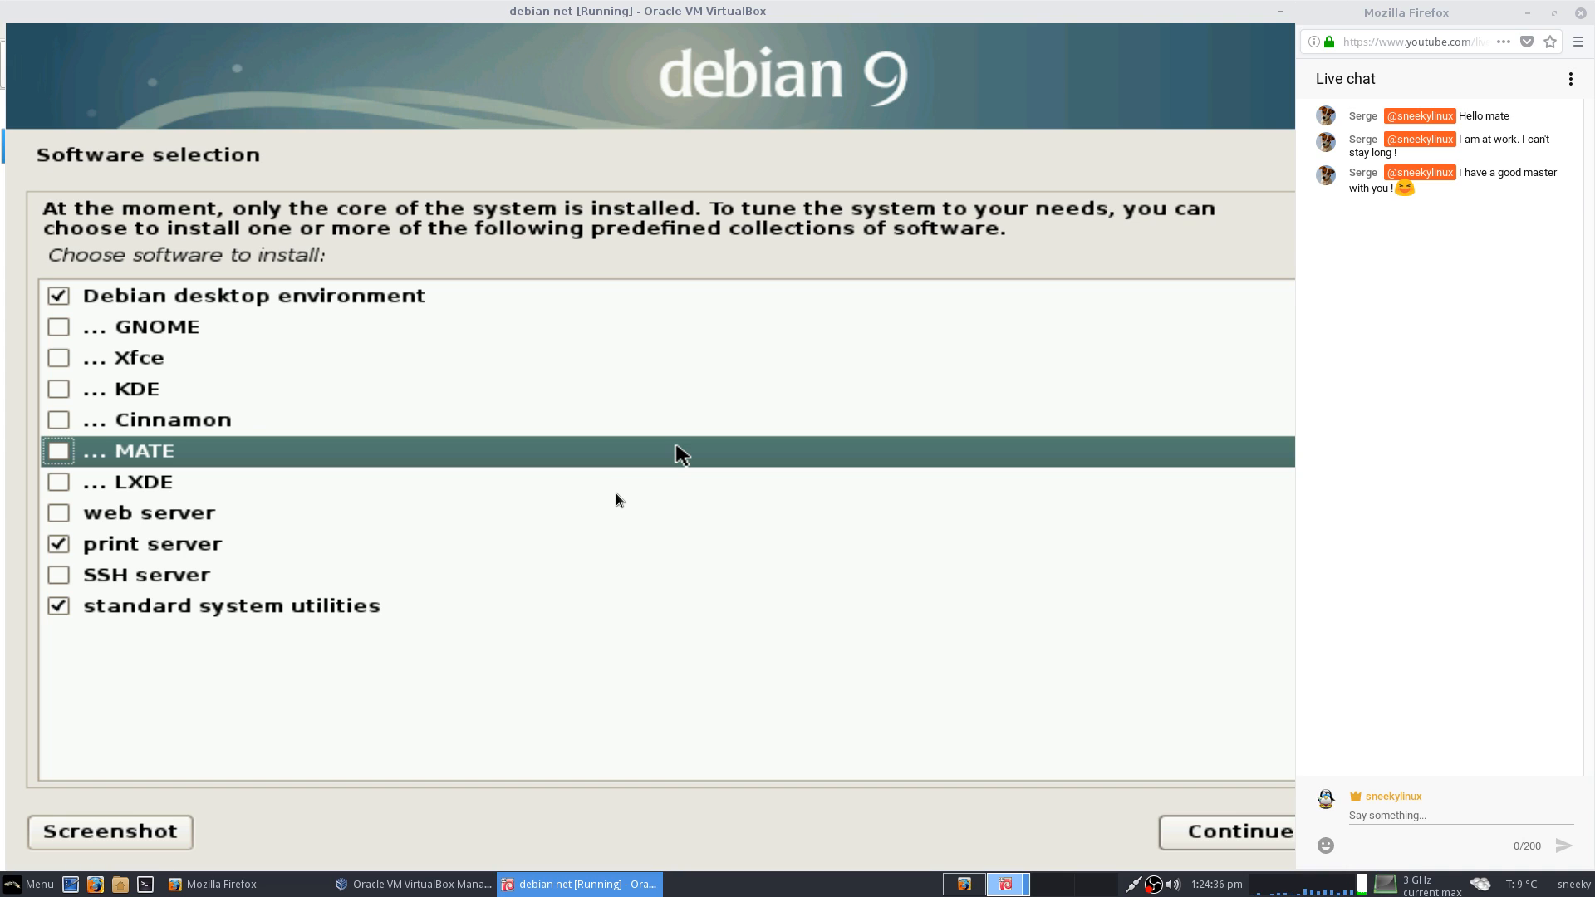
{"action": "key", "text": "Up"}
{"action": "key", "text": "Up"}
{"action": "key", "text": "Up"}
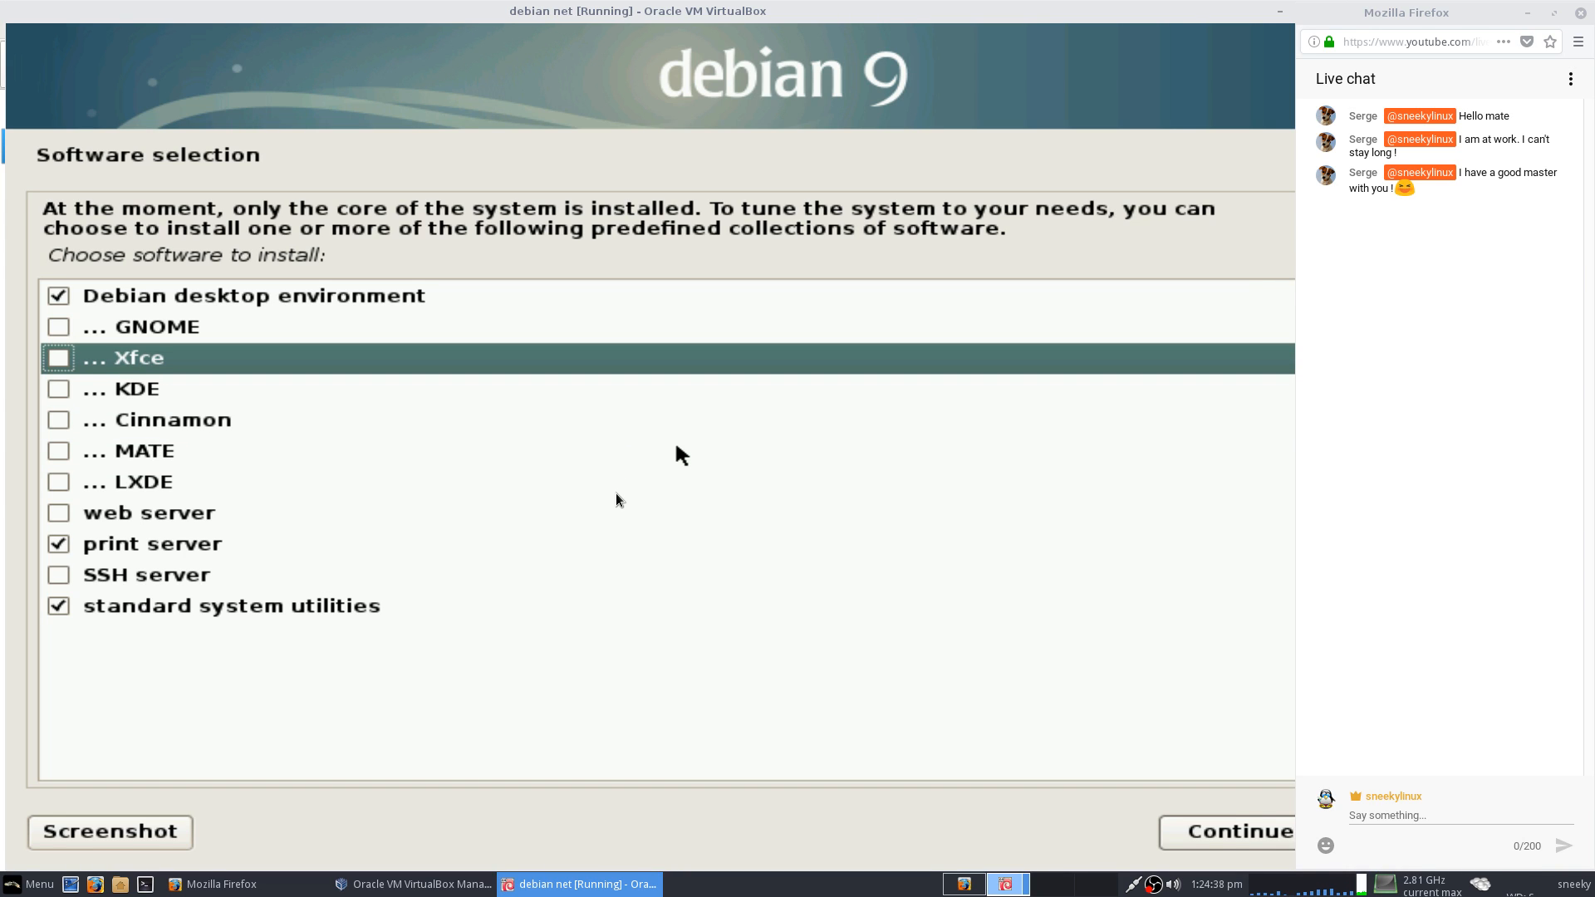
{"action": "key", "text": "space"}
{"action": "left_click", "coordinate": [1196, 844]}
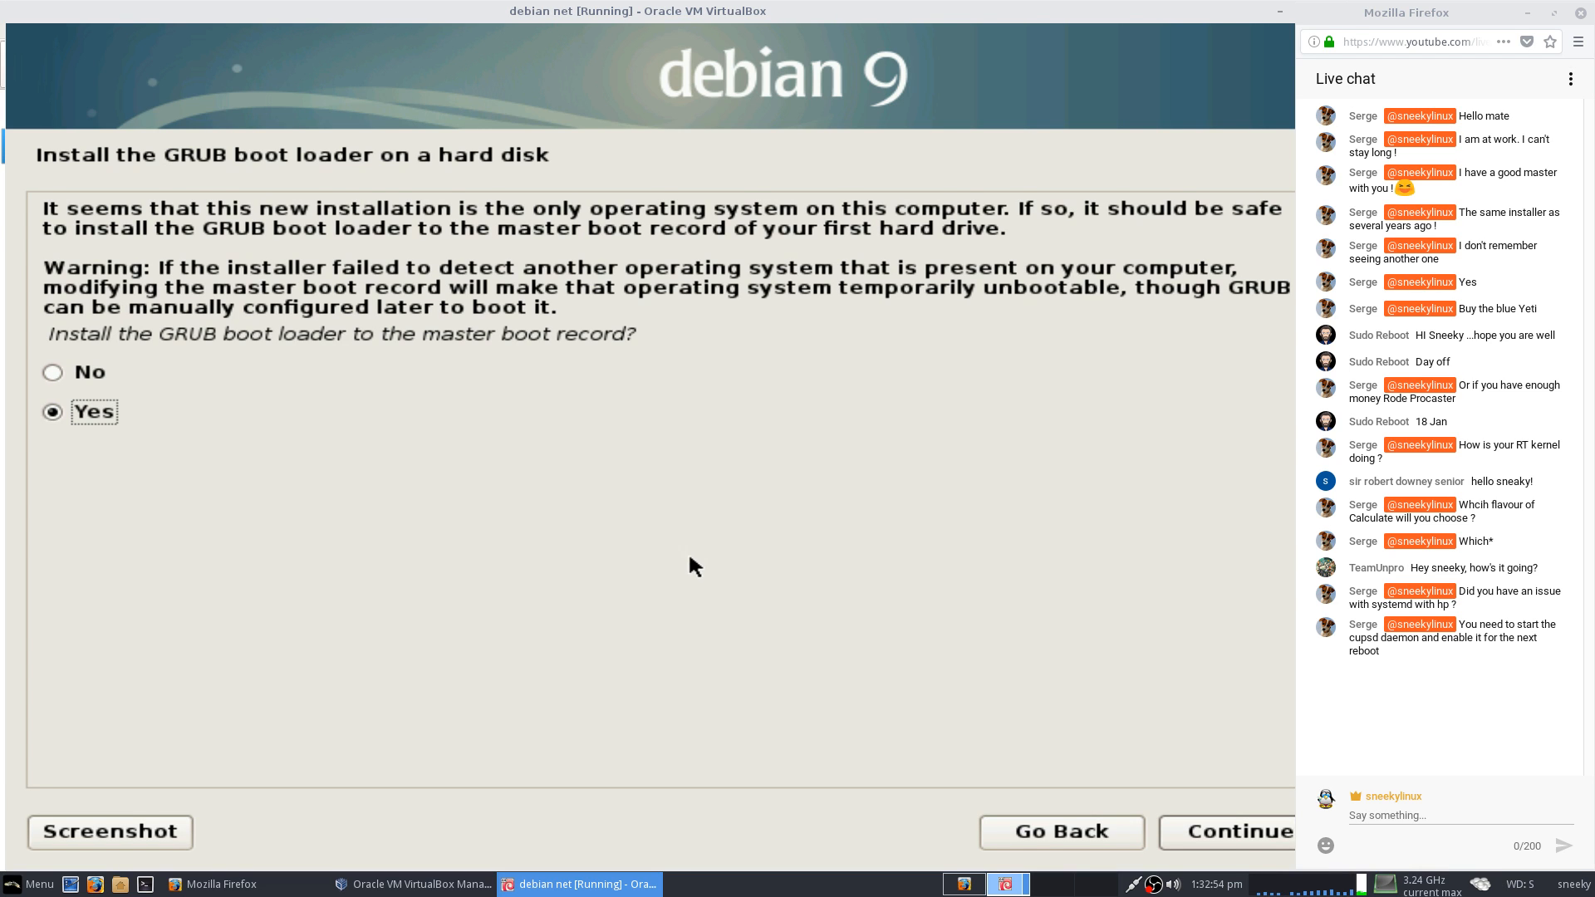
Install the GRUB boot loader to the master boot record of /dev/sda and restart into the installed Debian GNU/Linux.
{"action": "left_click", "coordinate": [1259, 835]}
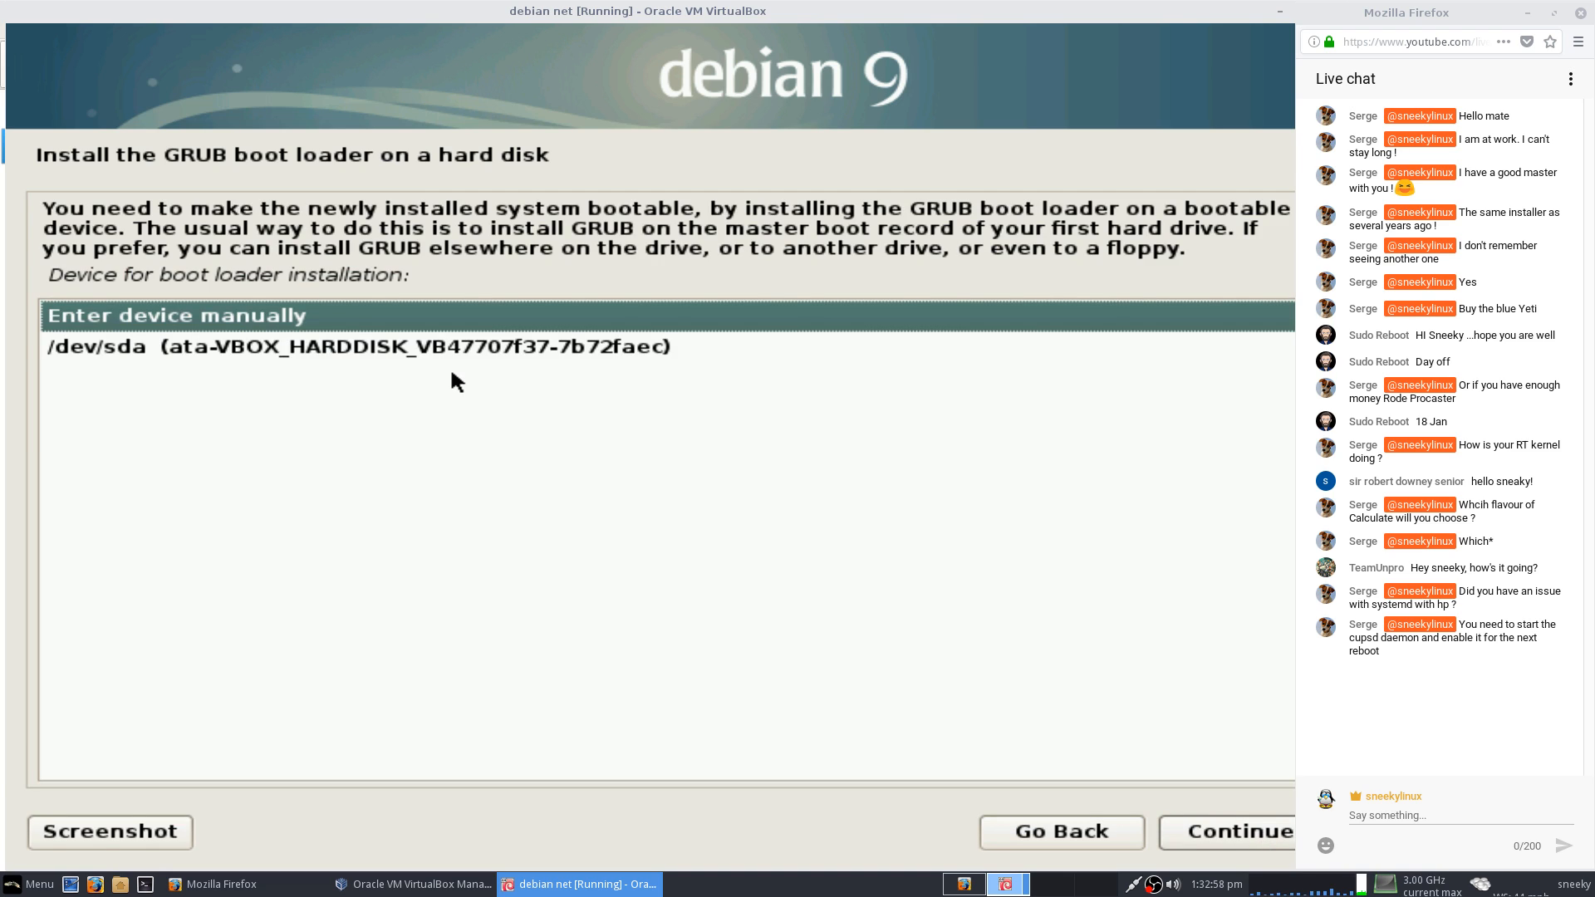
{"action": "left_click", "coordinate": [482, 347]}
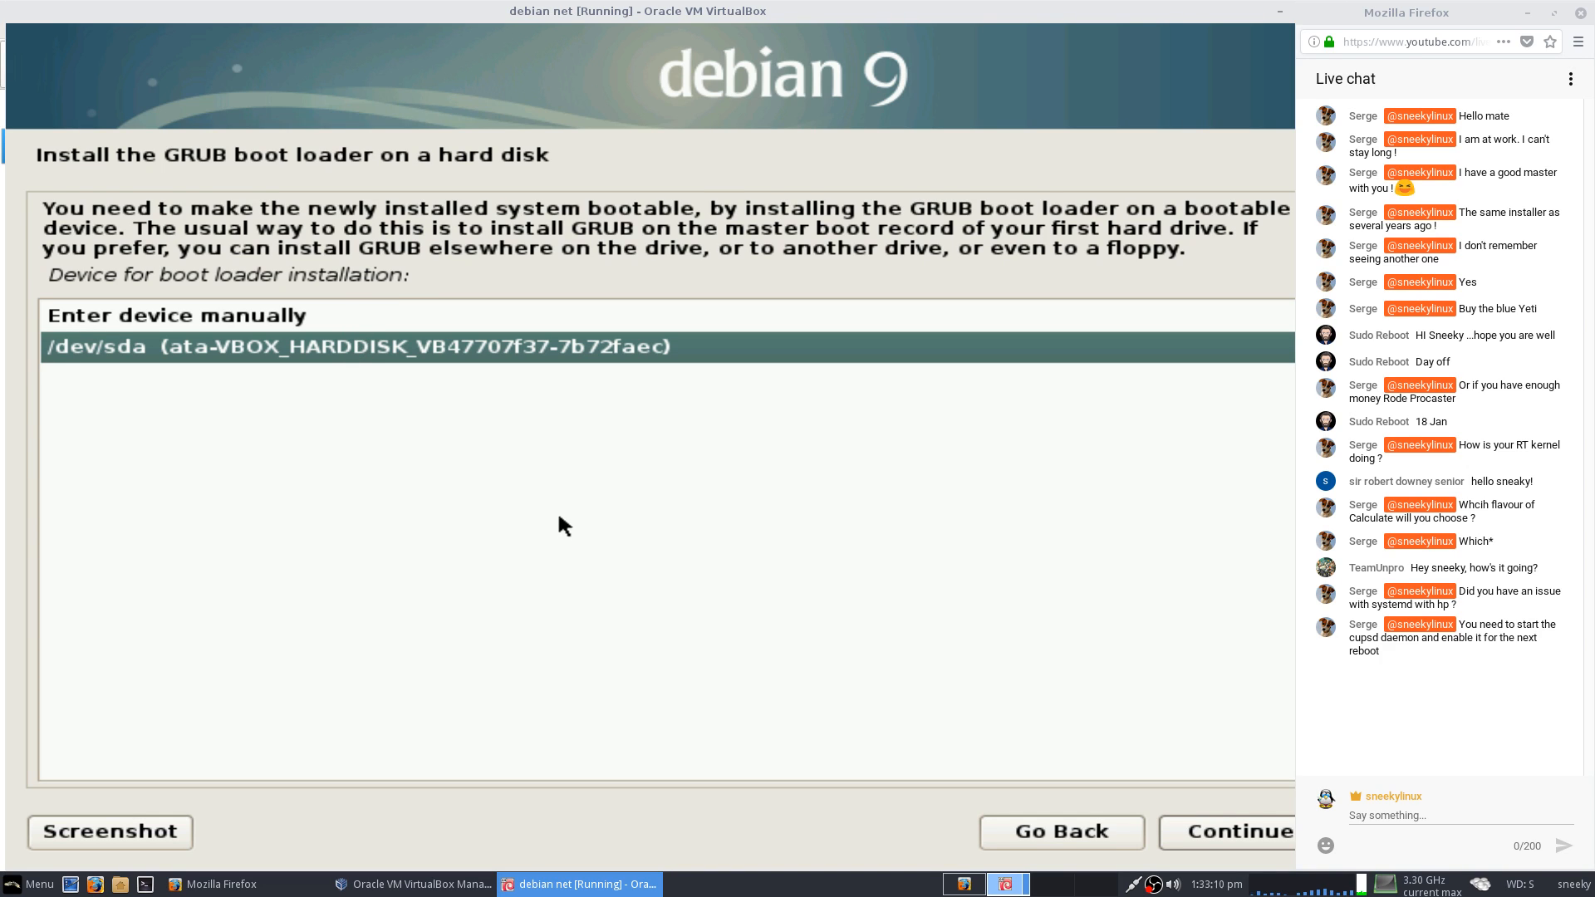
{"action": "left_click", "coordinate": [1244, 834]}
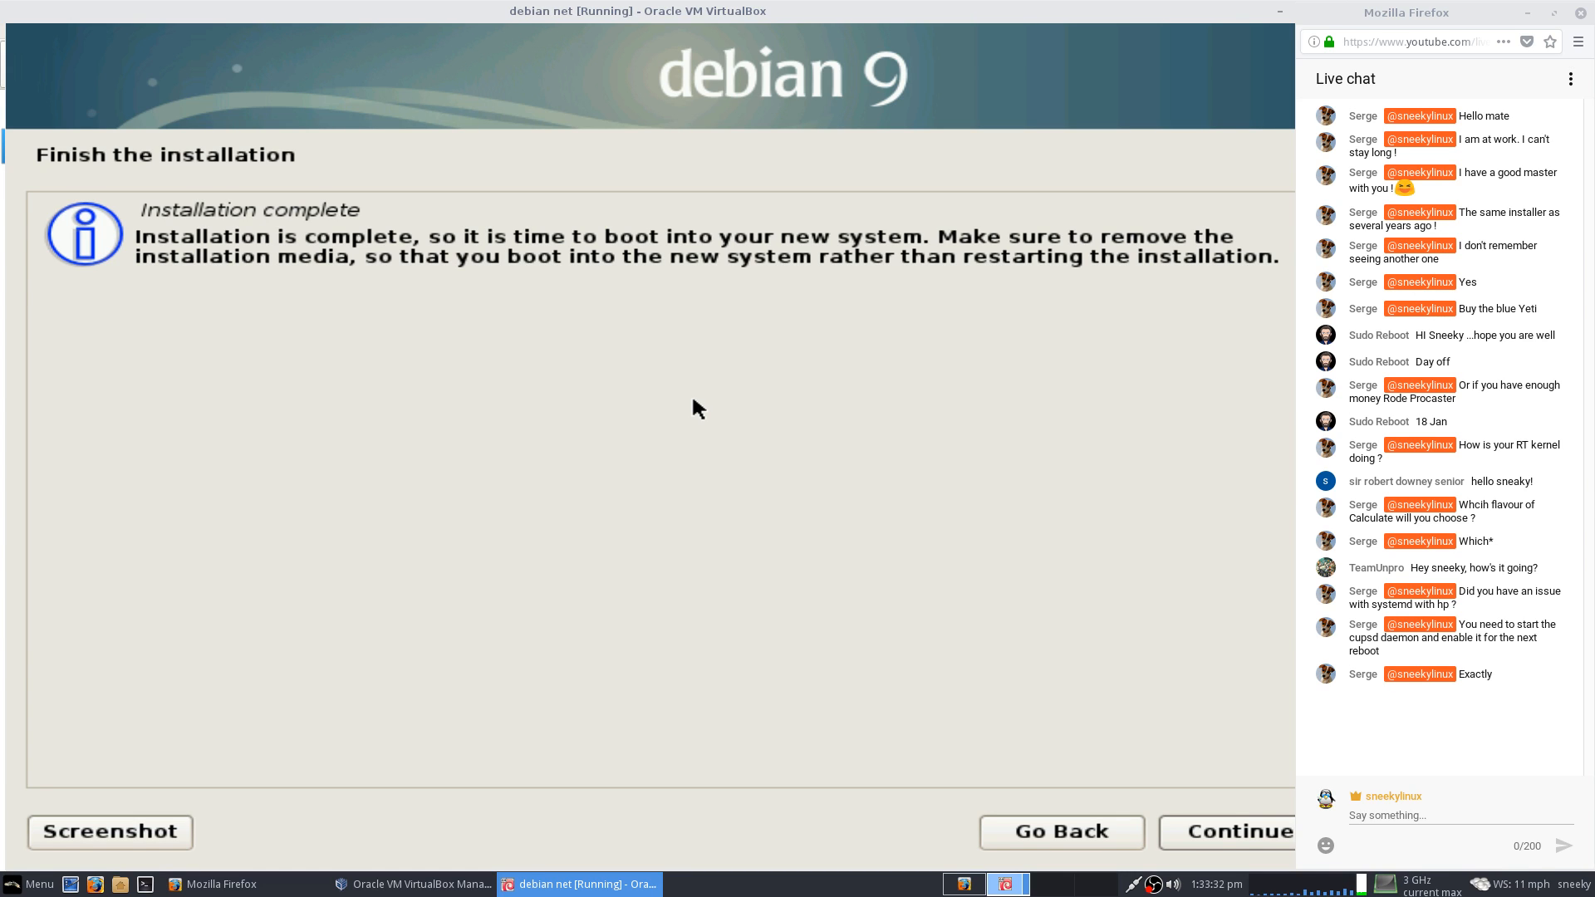
{"action": "left_click", "coordinate": [1231, 841]}
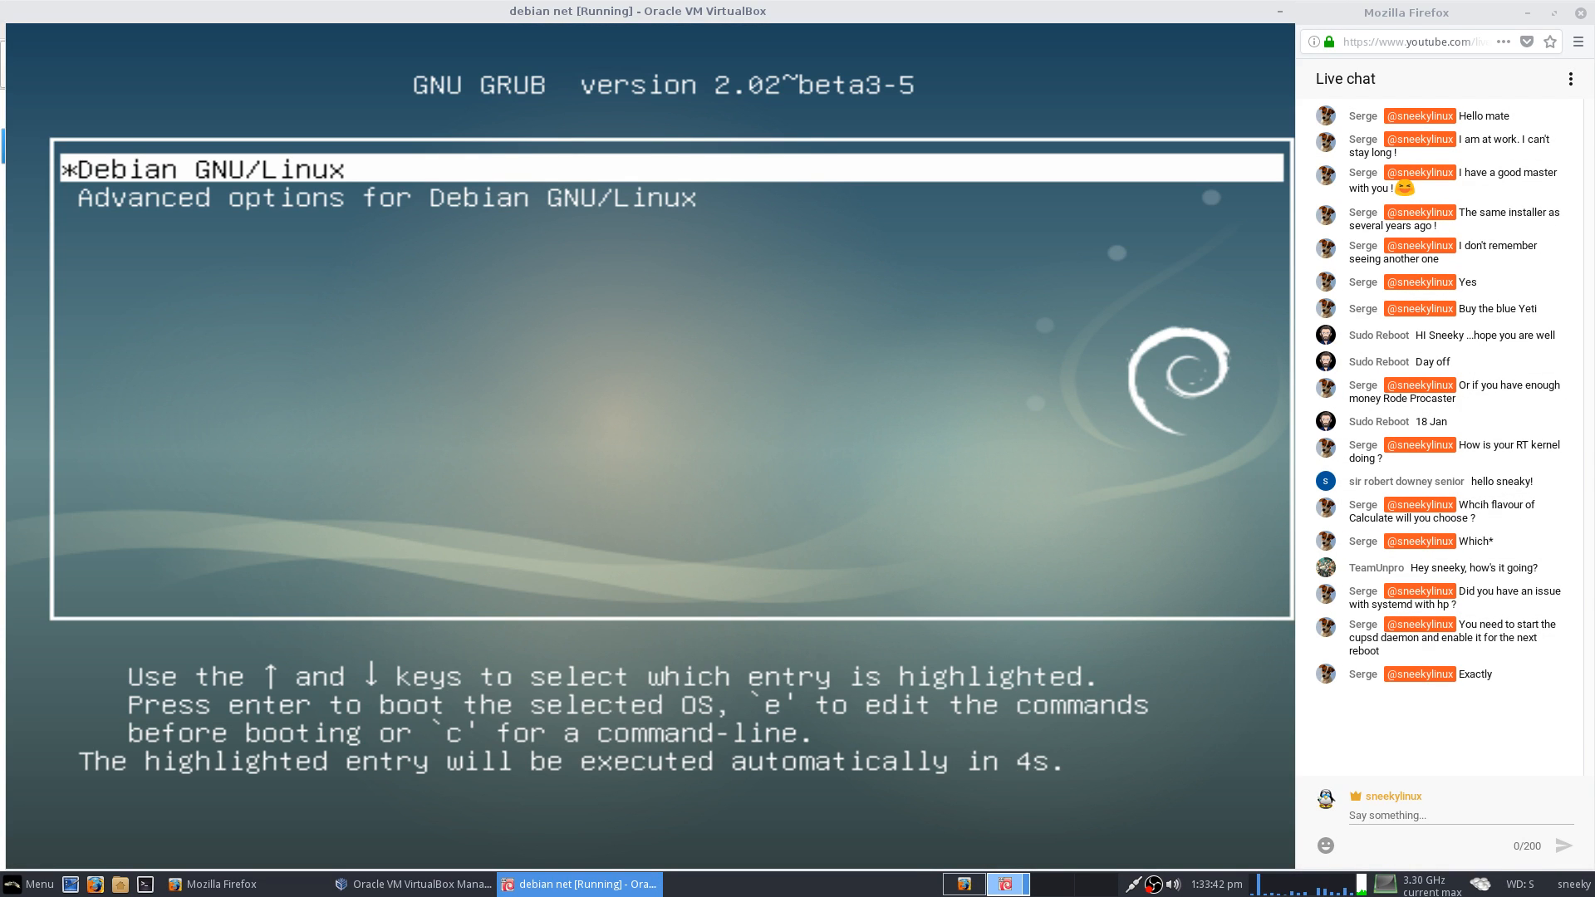
{"action": "key", "text": "Return"}
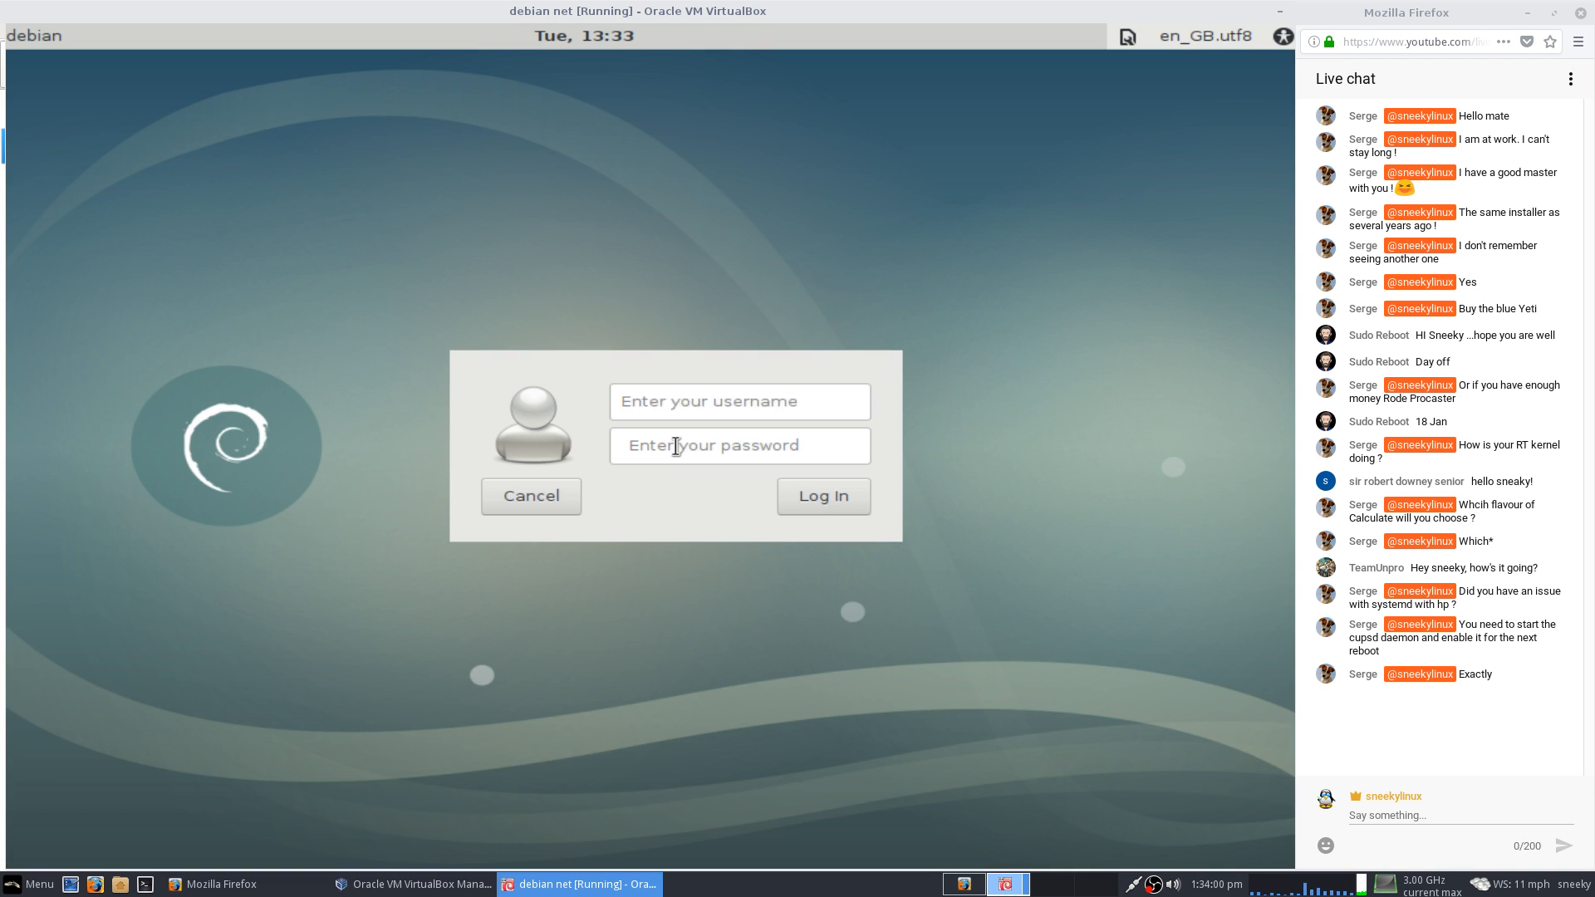
Log in with the user's username and account password, and start the Xfce panel with the default config.
{"action": "type", "text": "sneeky"}
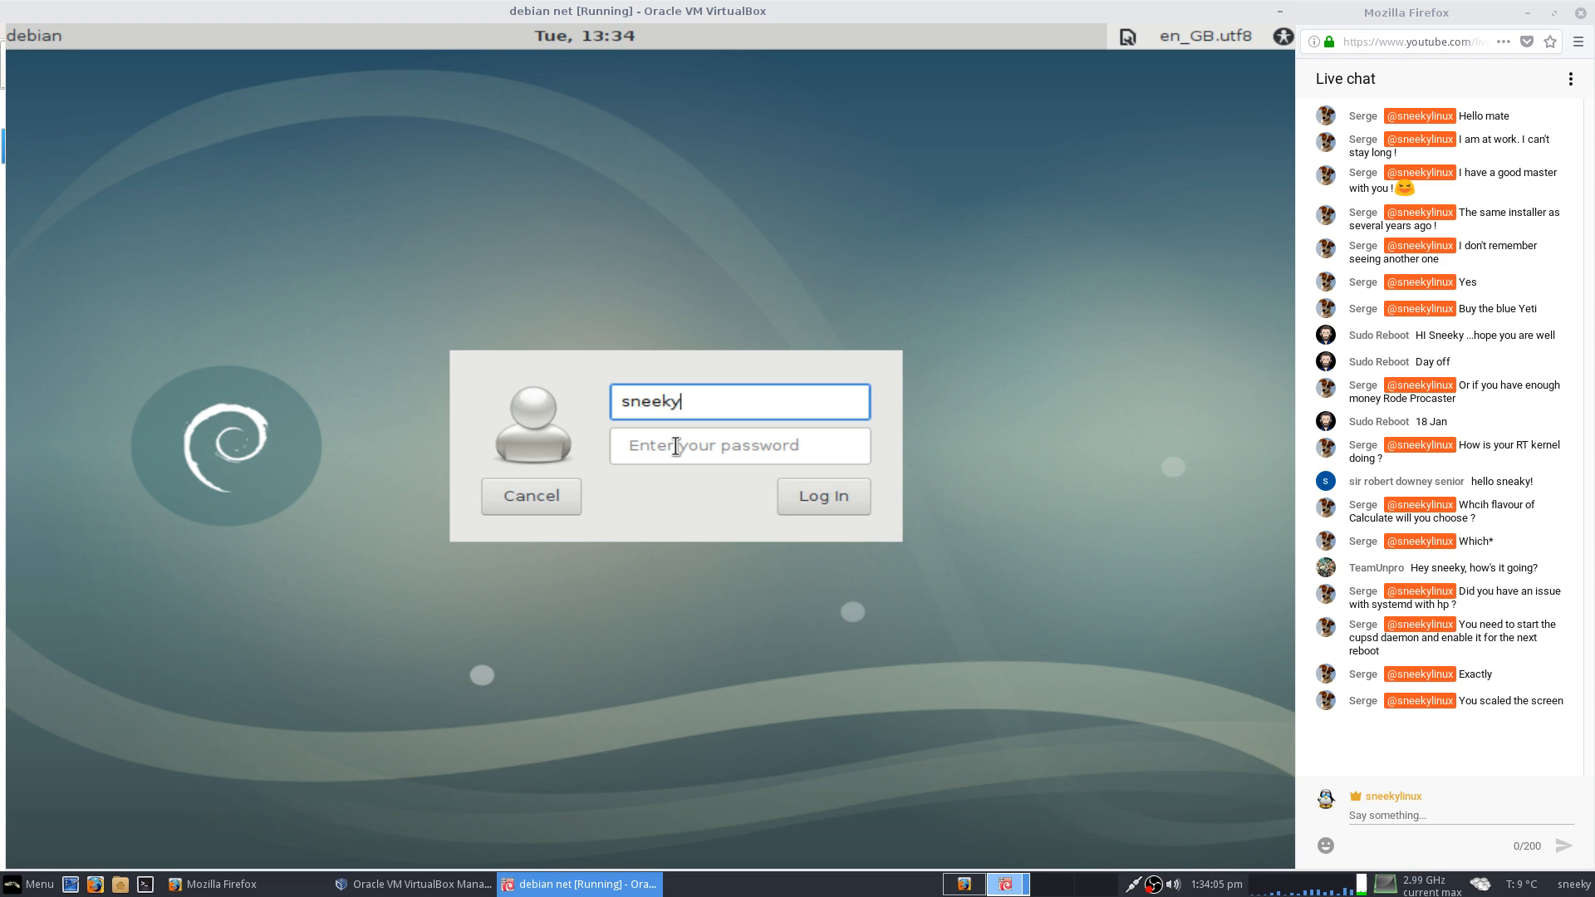
{"action": "left_click", "coordinate": [748, 452]}
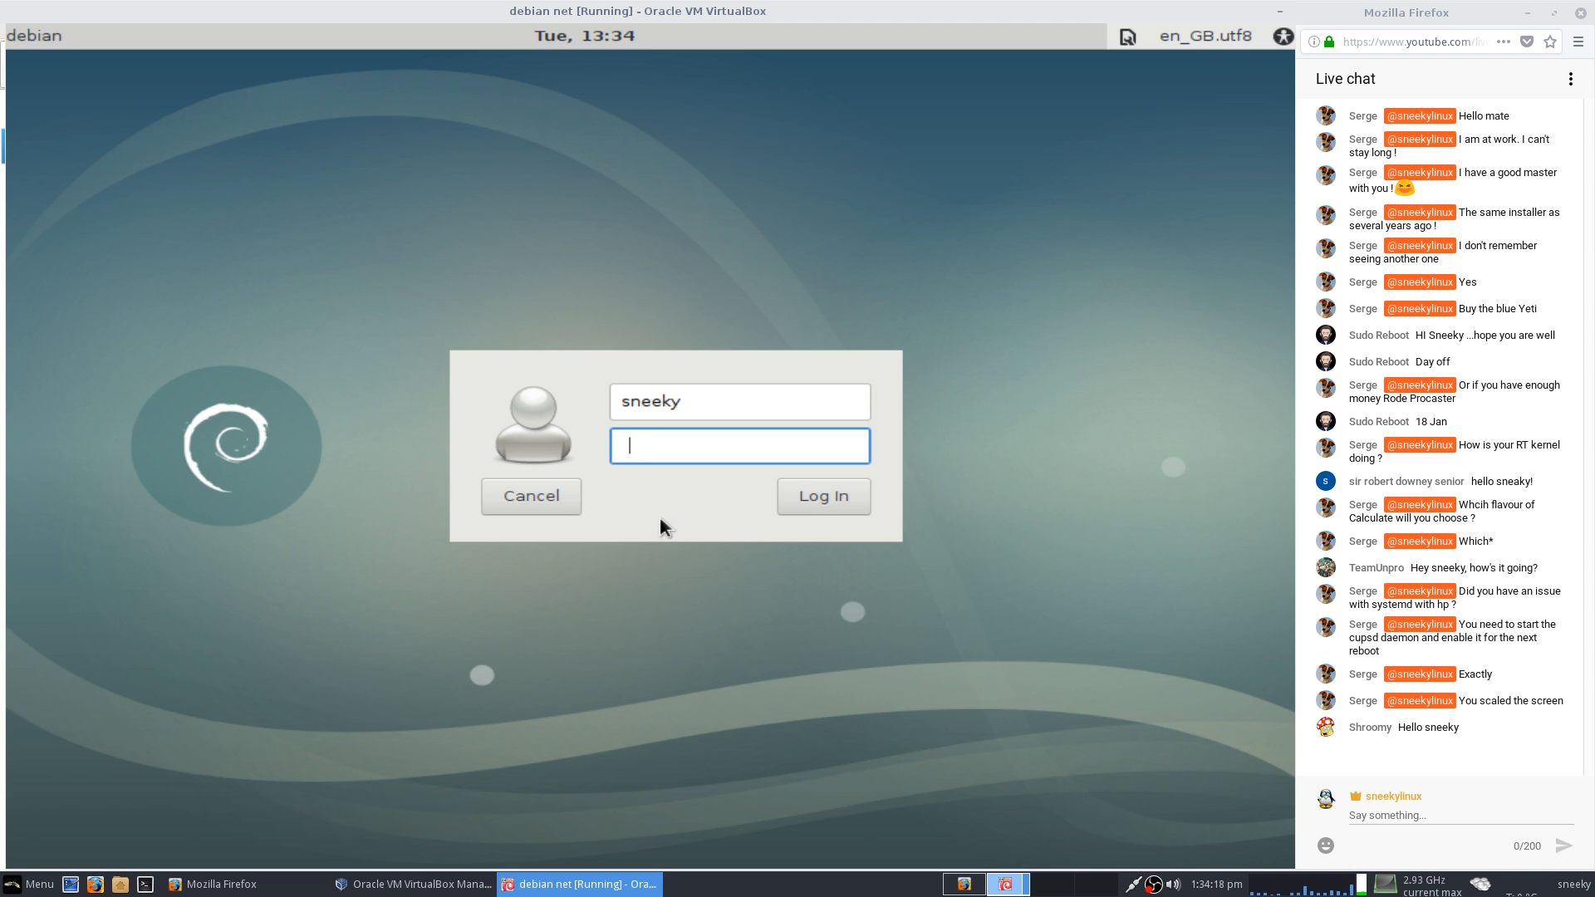
{"action": "type", "text": "**********"}
{"action": "key", "text": "Return"}
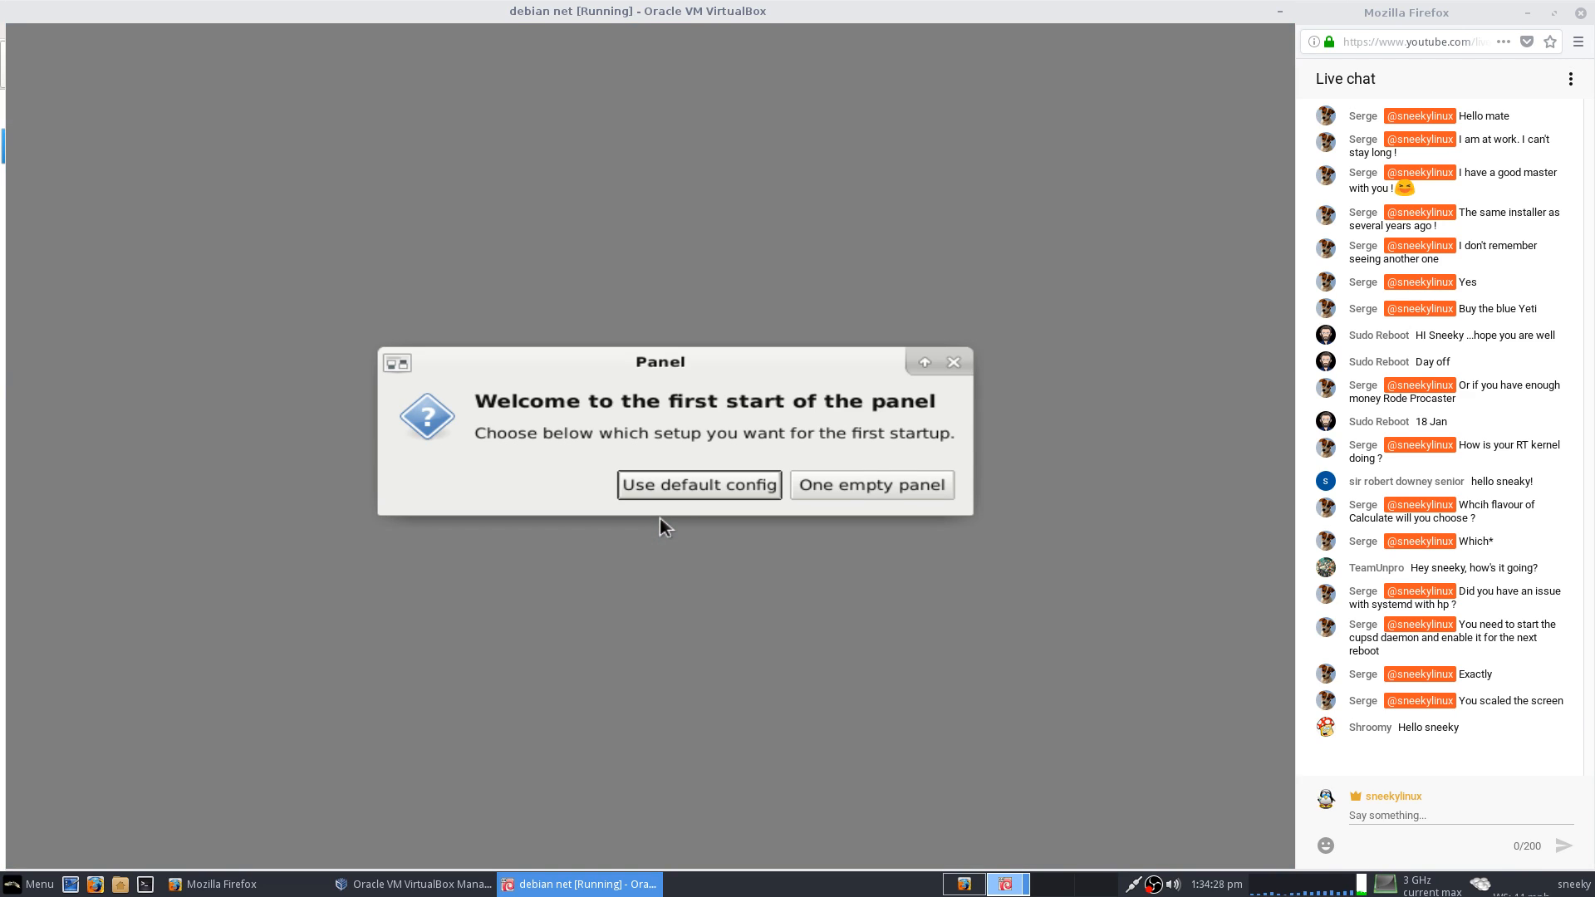
{"action": "left_click", "coordinate": [725, 489]}
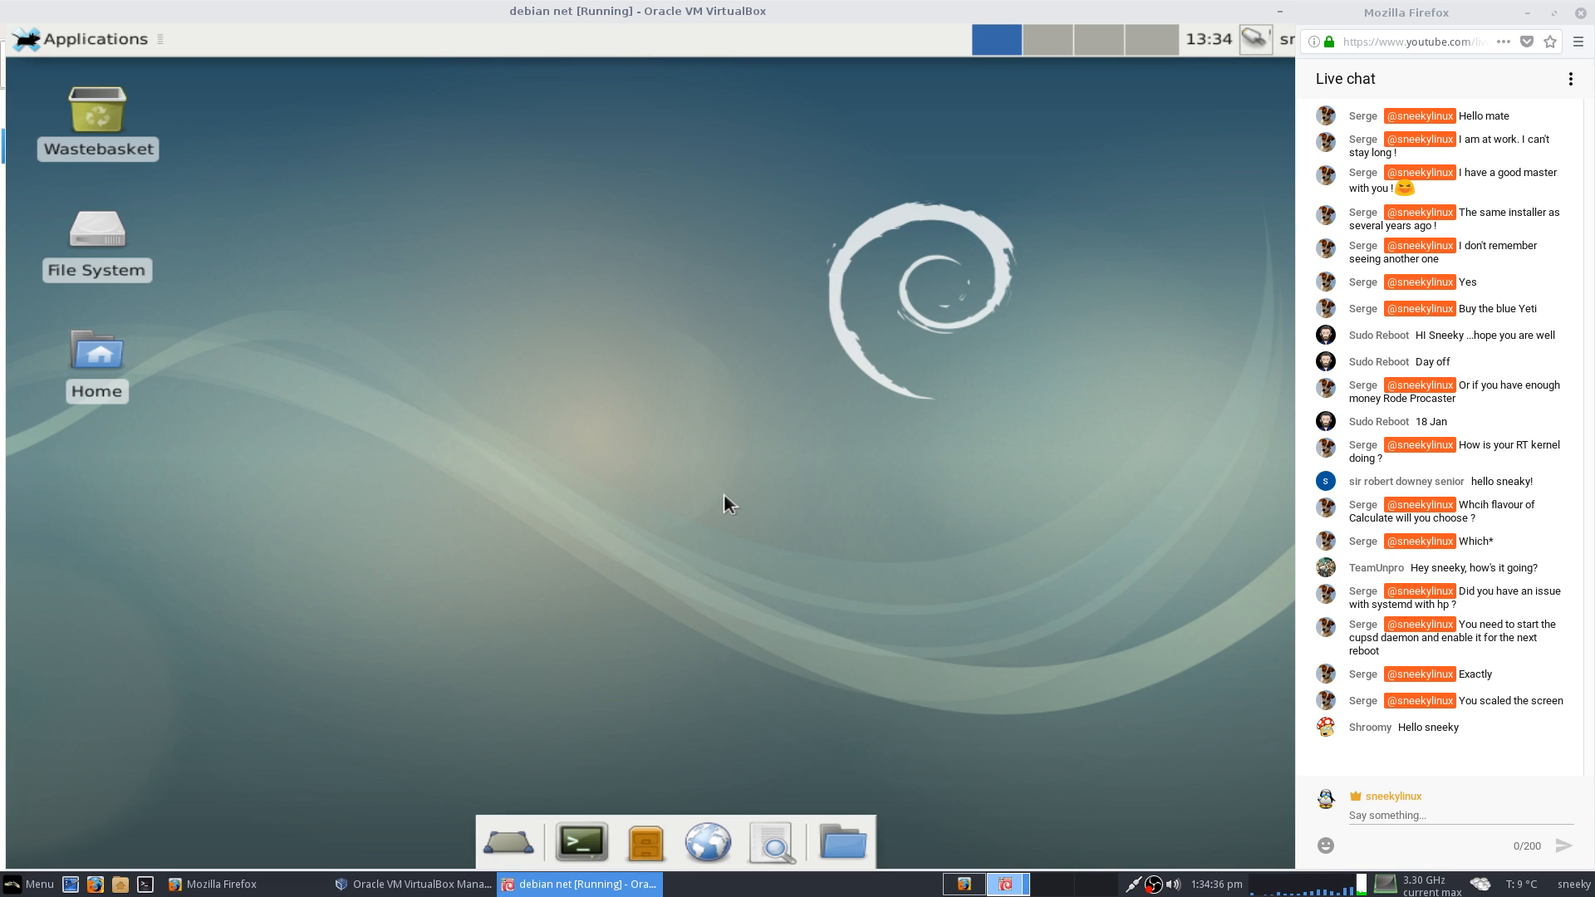
Open the terminal emulator and try to refresh the package lists with "sudo apt update".
{"action": "left_click", "coordinate": [93, 43]}
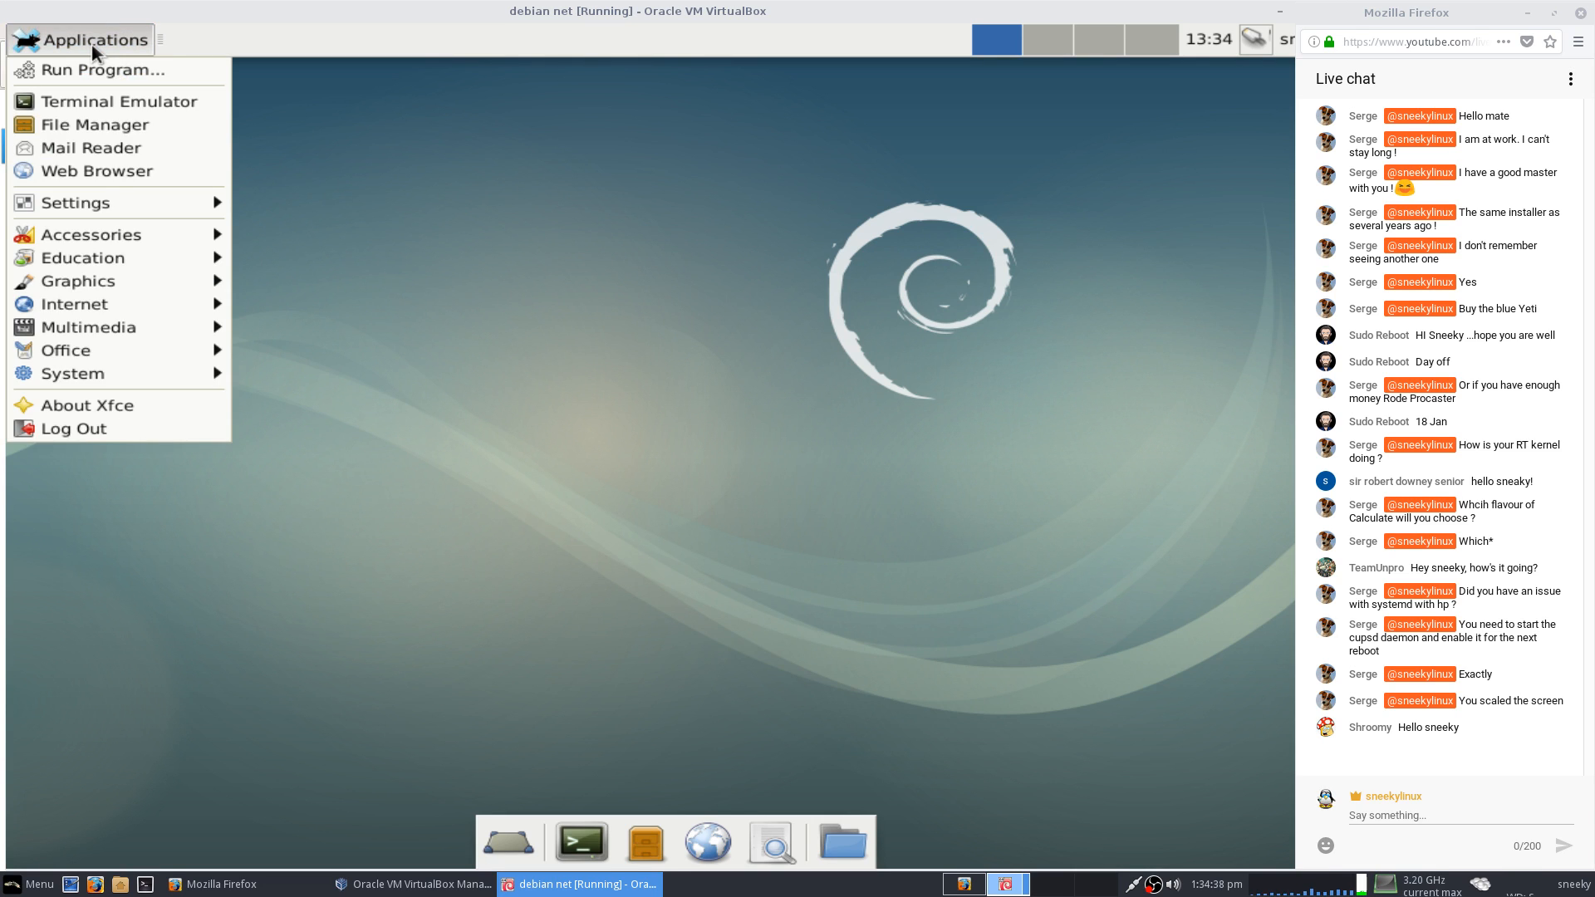
{"action": "left_click", "coordinate": [111, 103]}
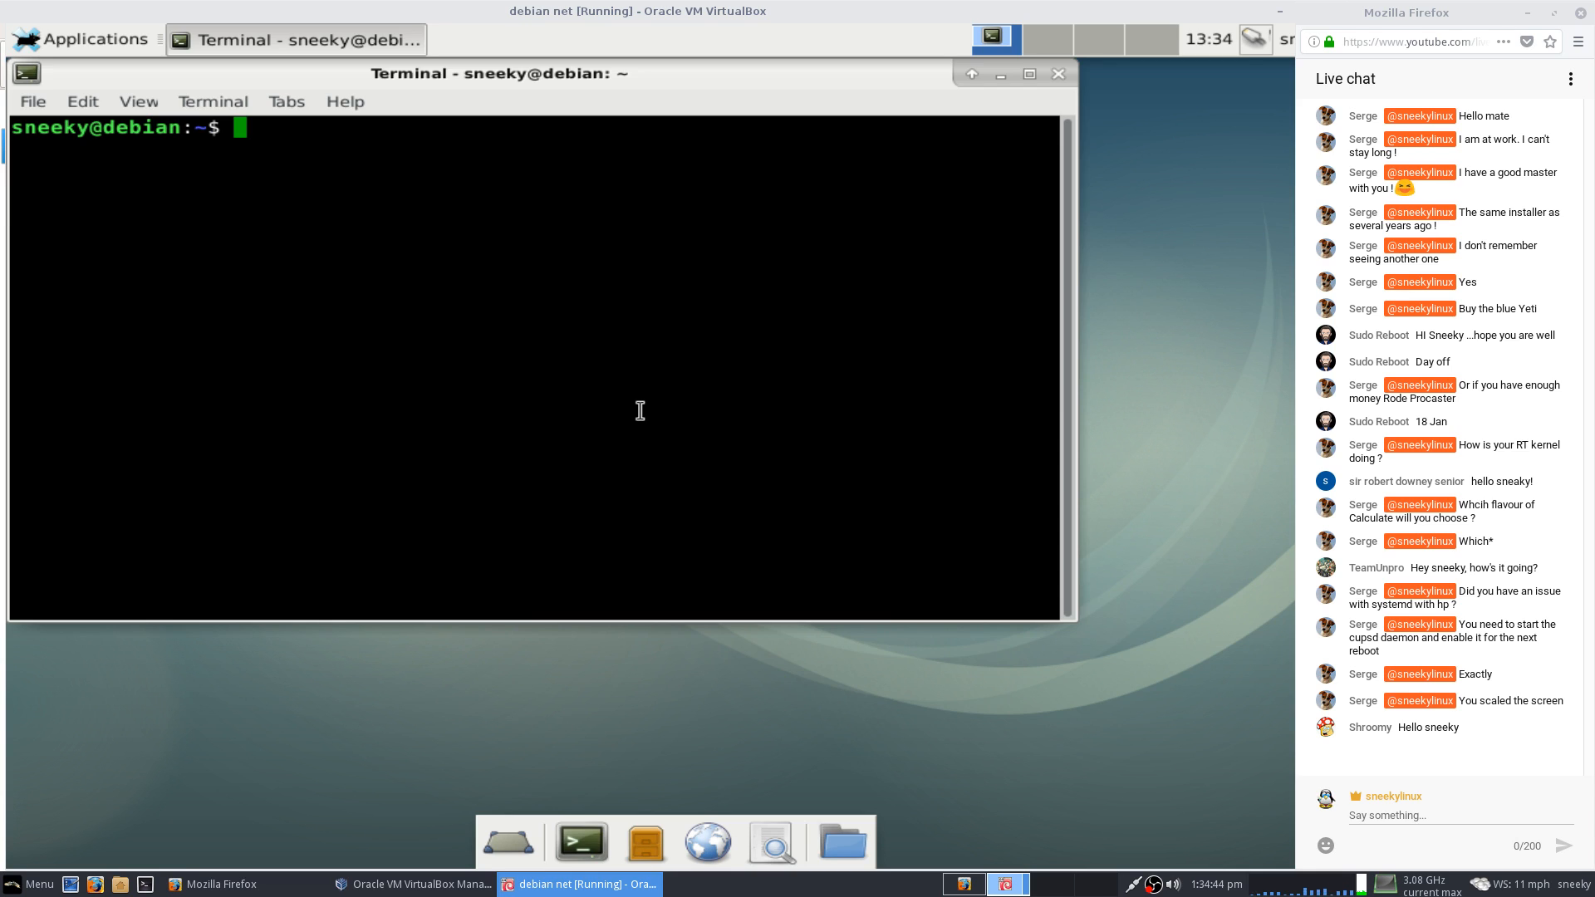
{"action": "type", "text": "susdo"}
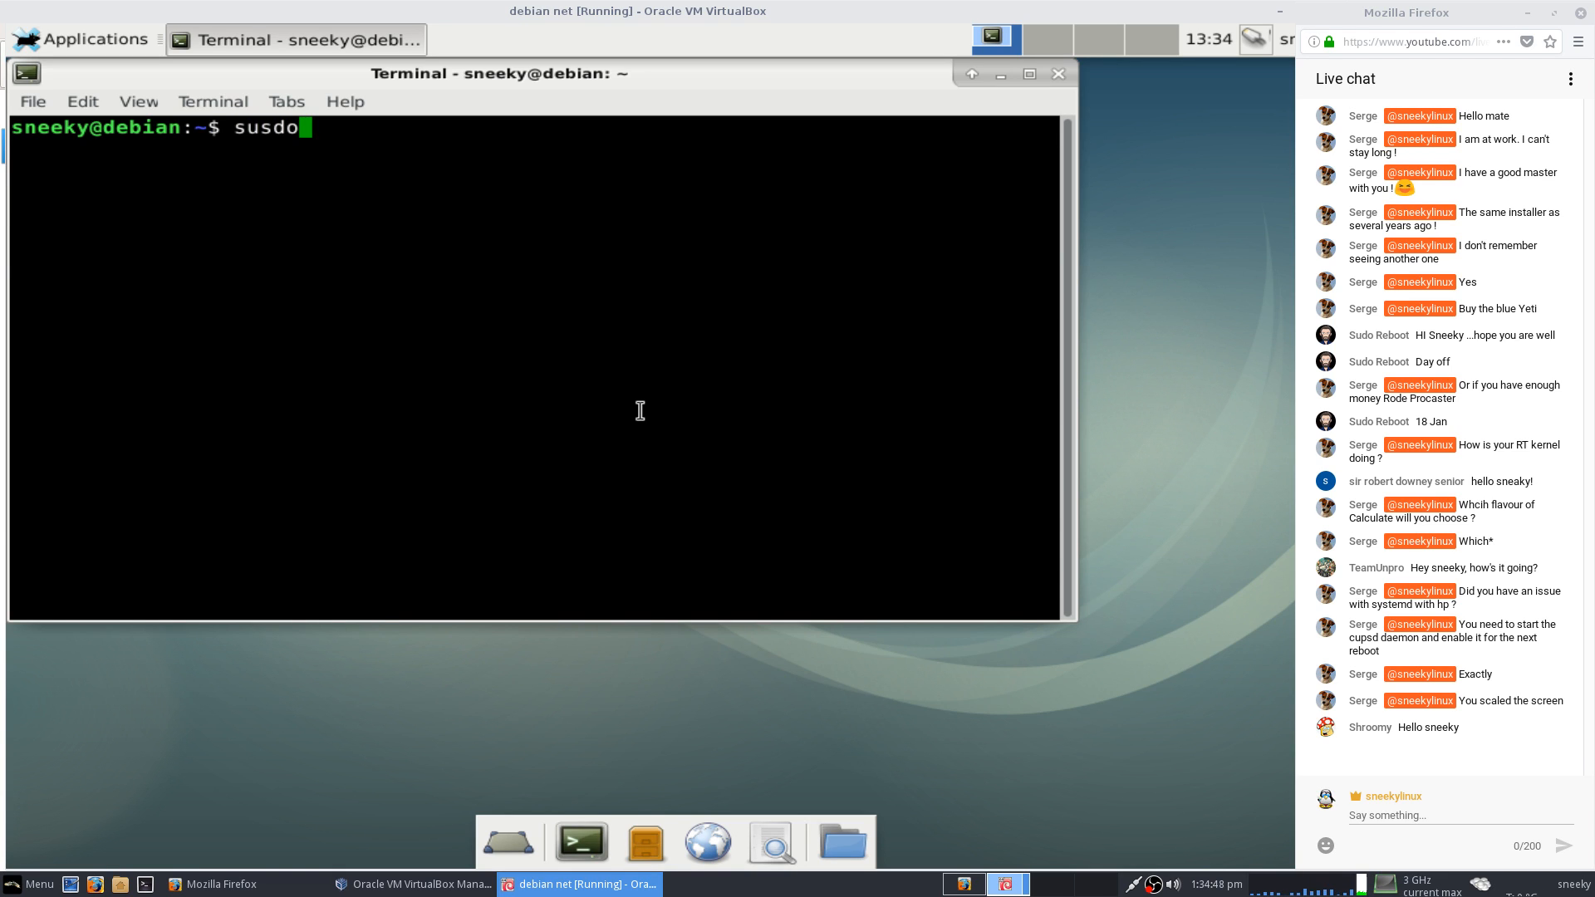
{"action": "key", "text": "BackSpace"}
{"action": "key", "text": "BackSpace"}
{"action": "key", "text": "BackSpace"}
{"action": "key", "text": "BackSpace"}
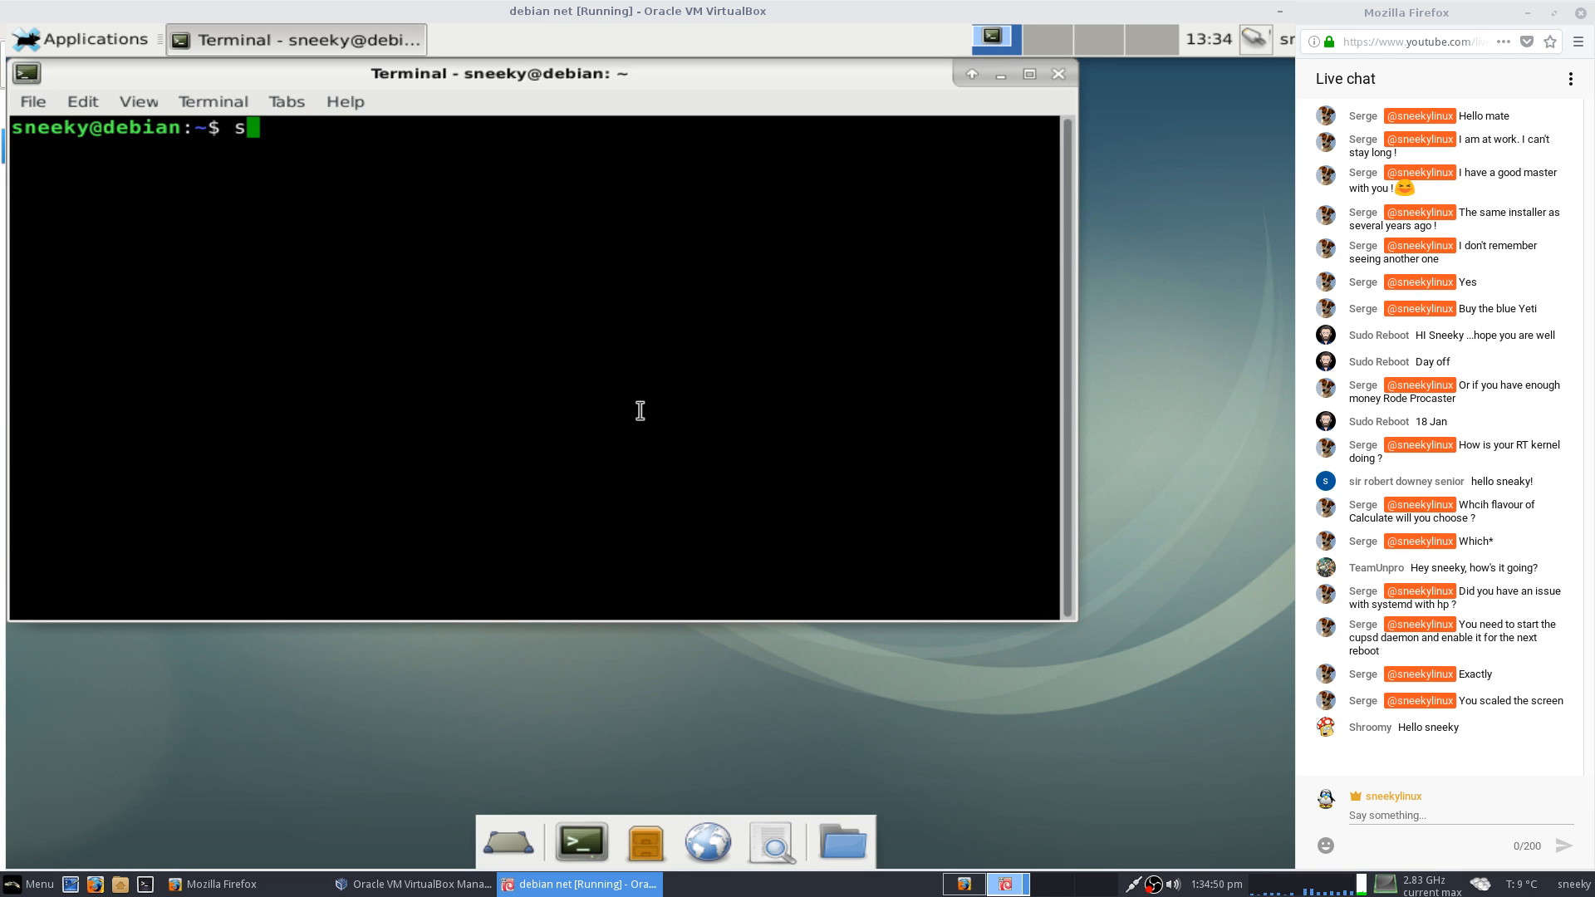
{"action": "type", "text": "udo apt u"}
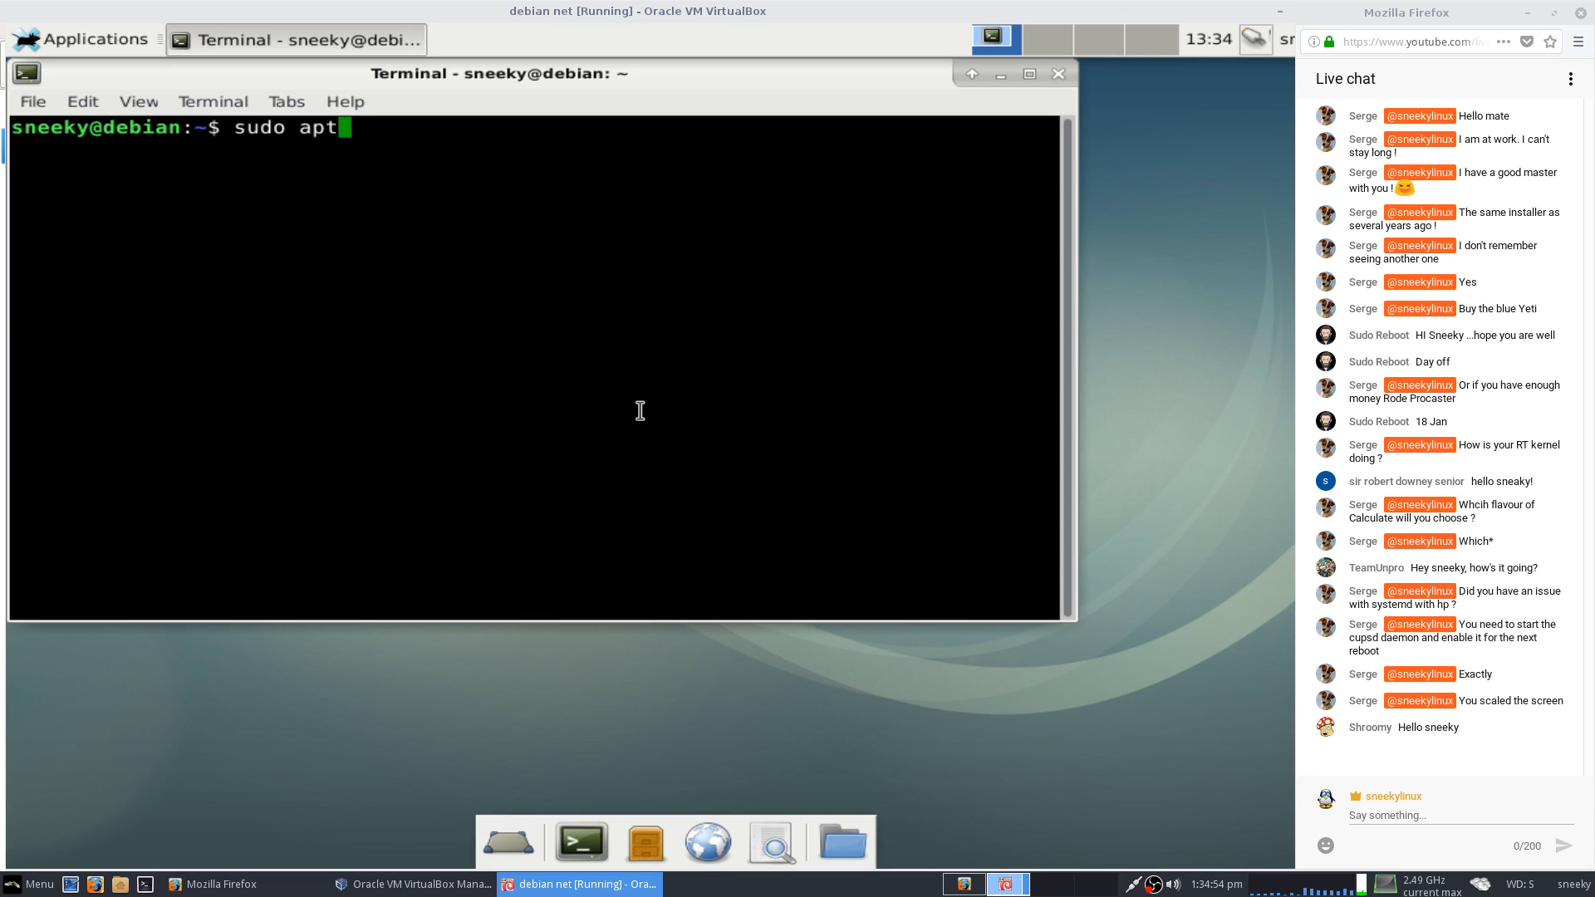
{"action": "type", "text": "date"}
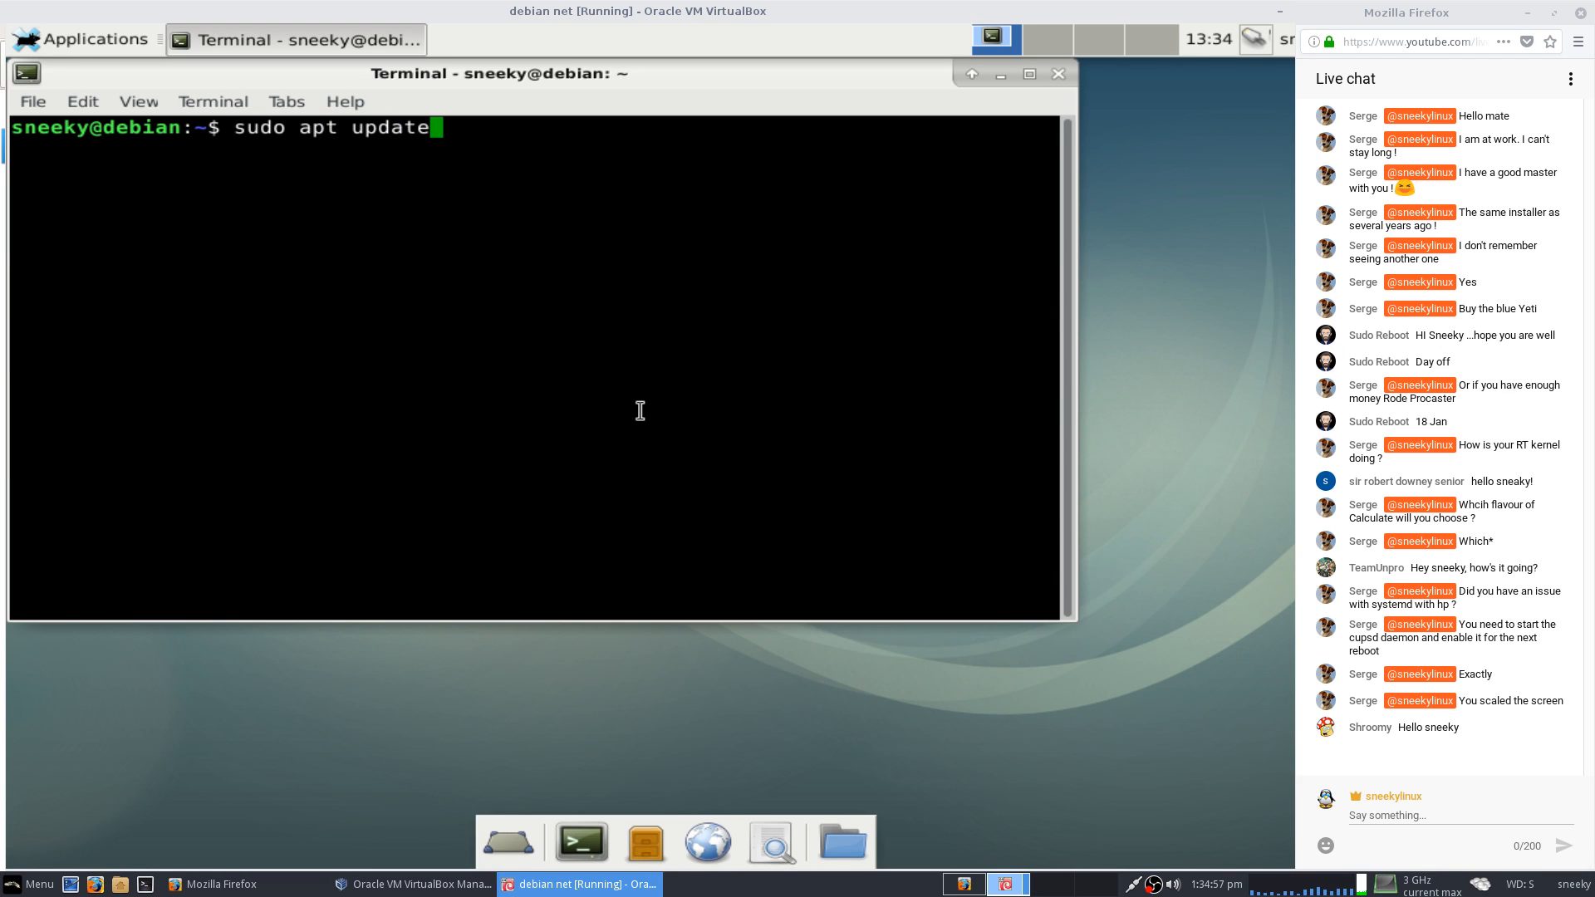
{"action": "key", "text": "Return"}
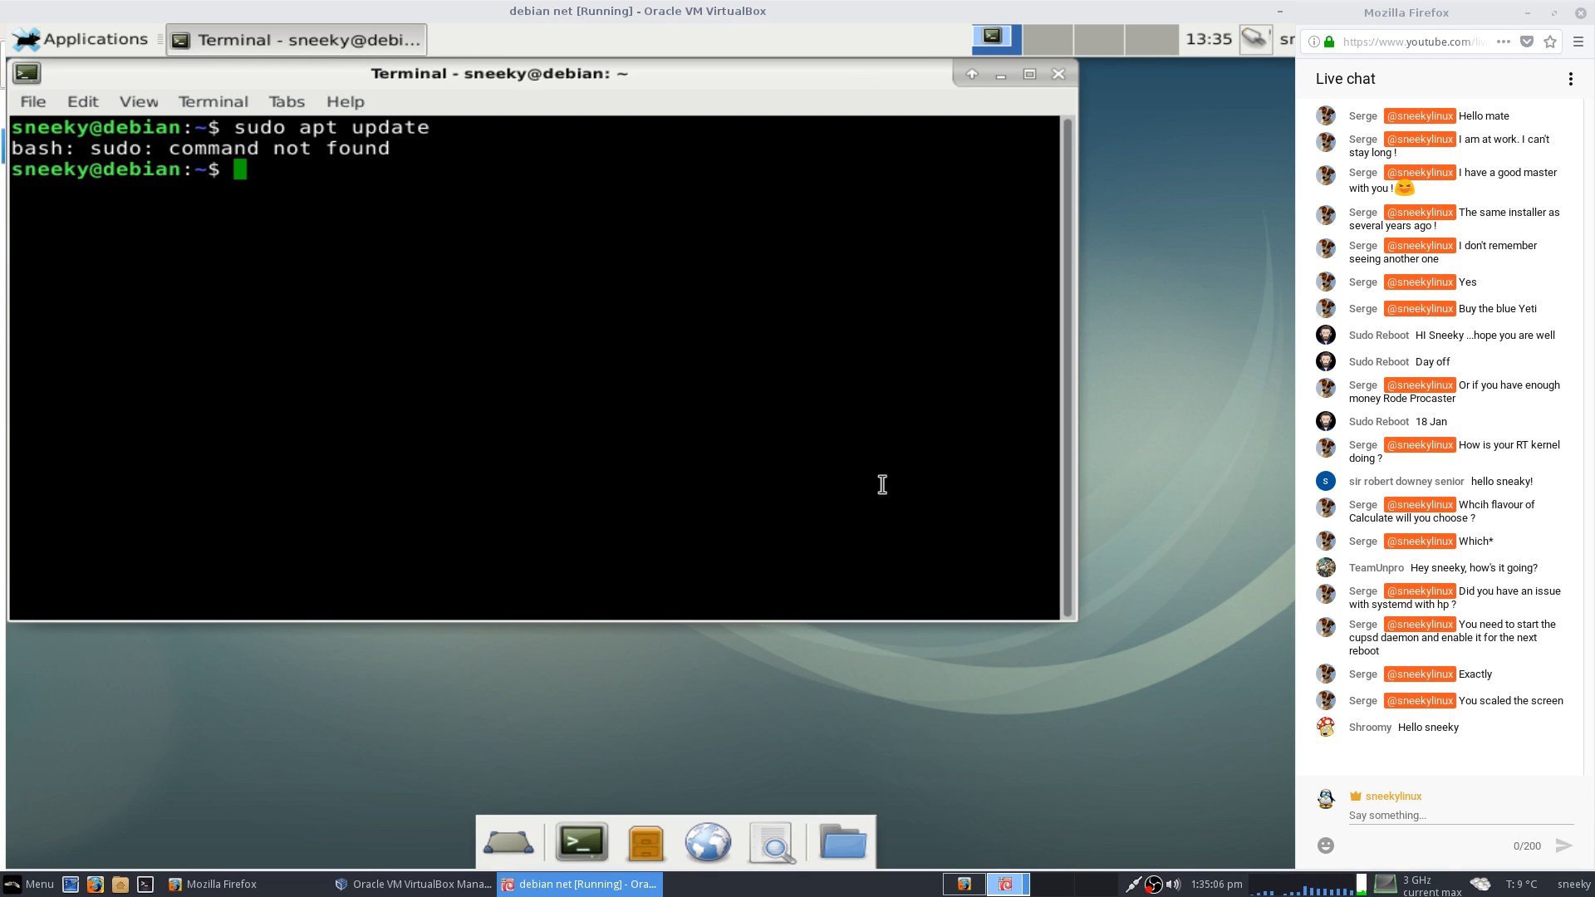
Try to refresh the package lists as the normal user with "apt-get update".
{"action": "type", "text": "apt"}
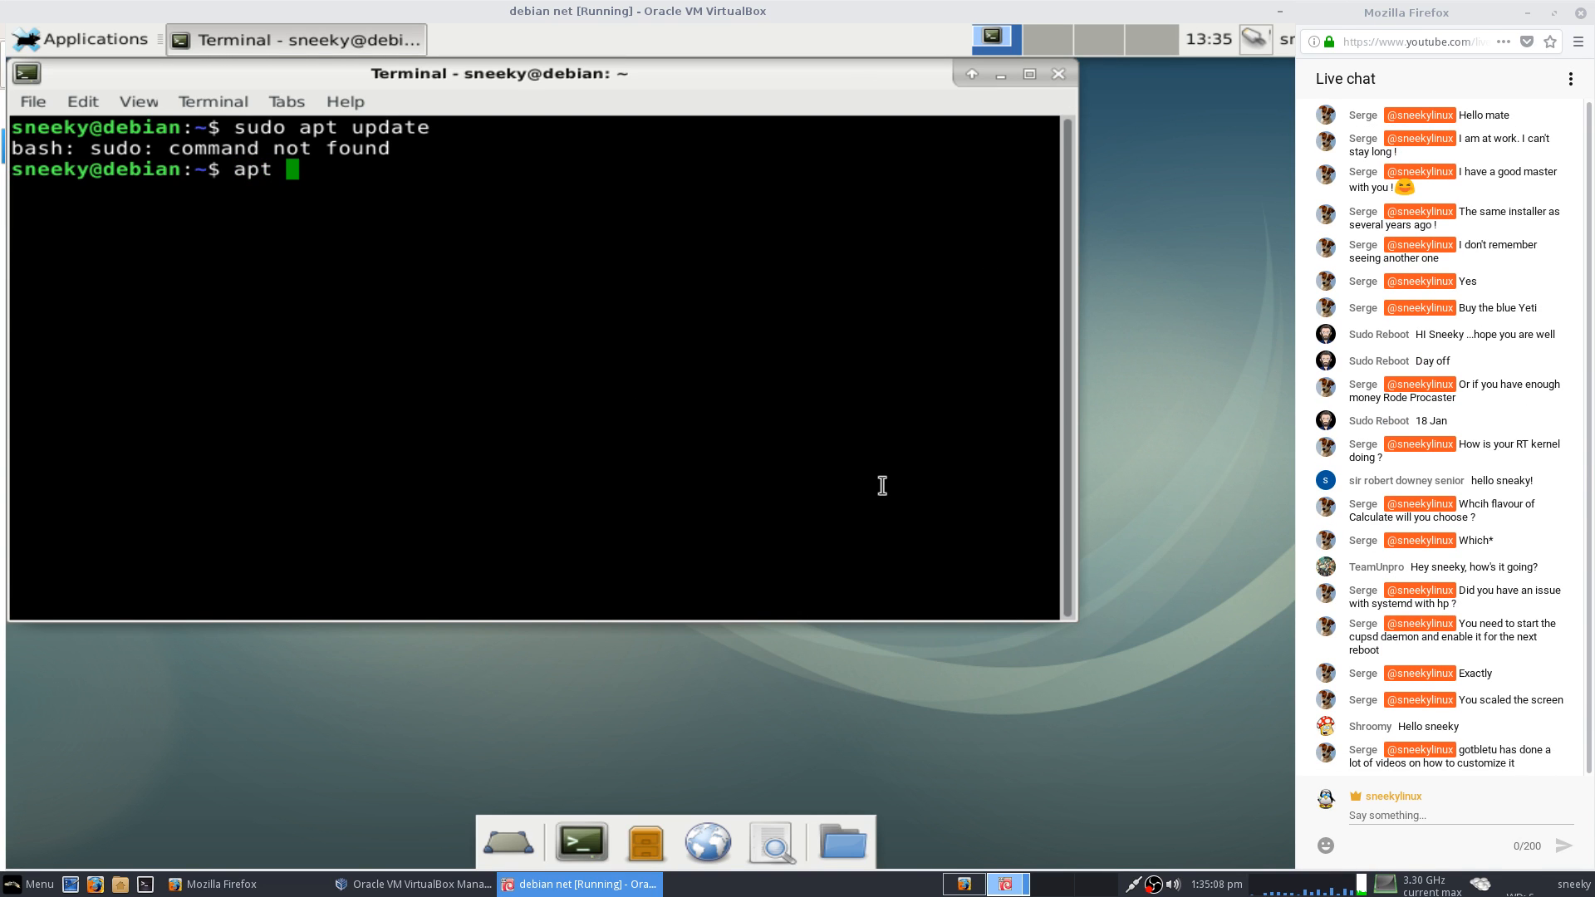
{"action": "key", "text": "BackSpace"}
{"action": "type", "text": "-get update"}
{"action": "key", "text": "Return"}
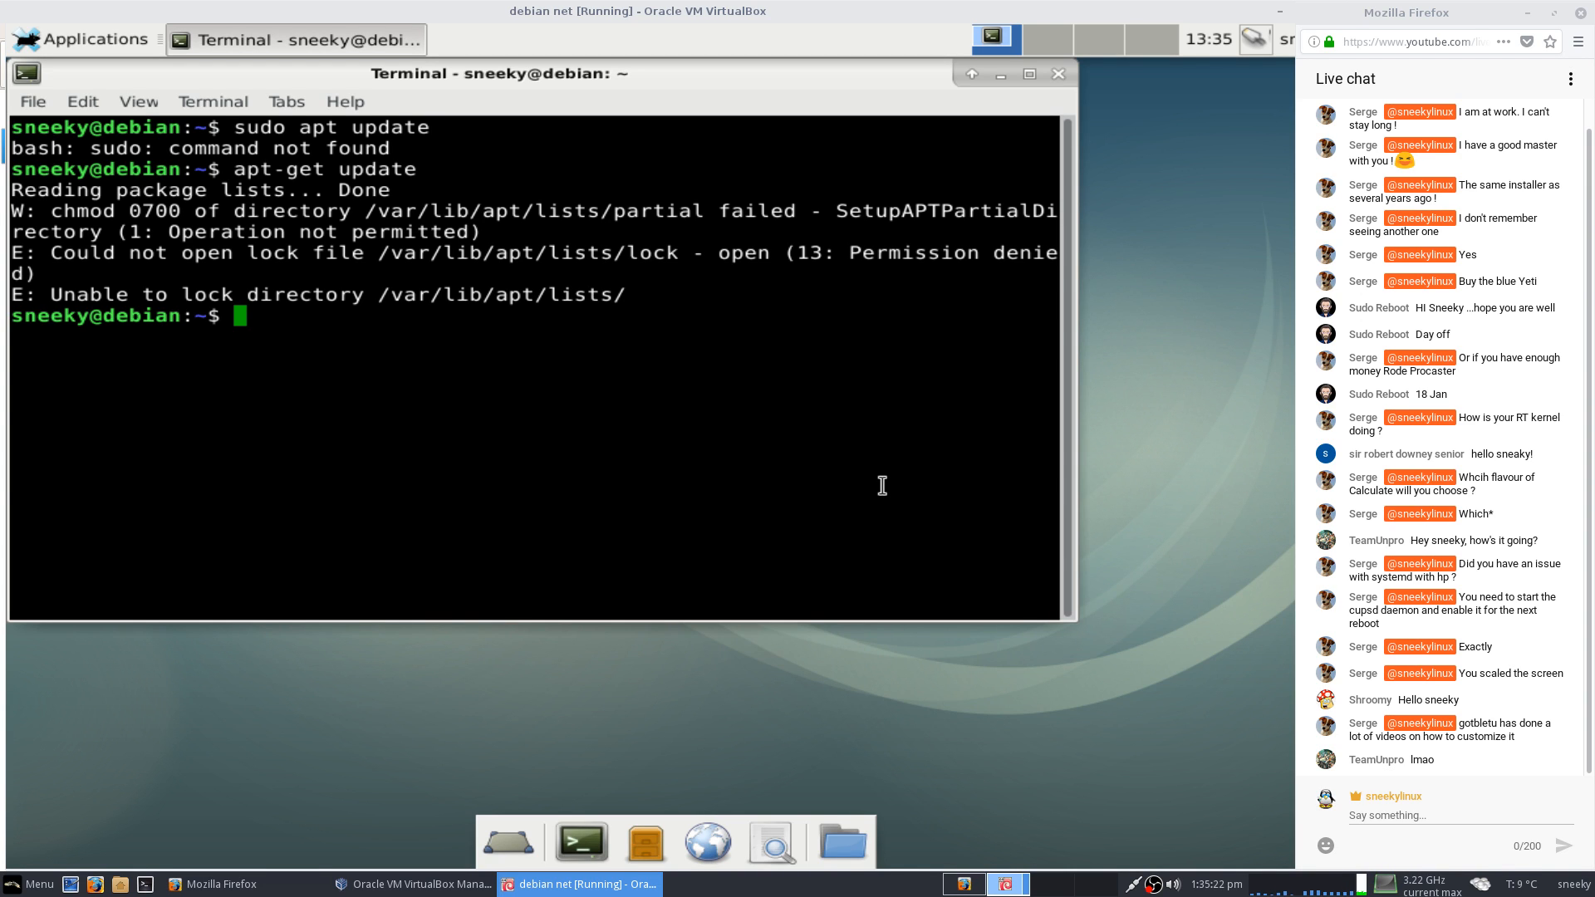
Switch to root with "su" and the root password, run "apt-get update" and close the terminal.
{"action": "type", "text": "su"}
{"action": "key", "text": "Return"}
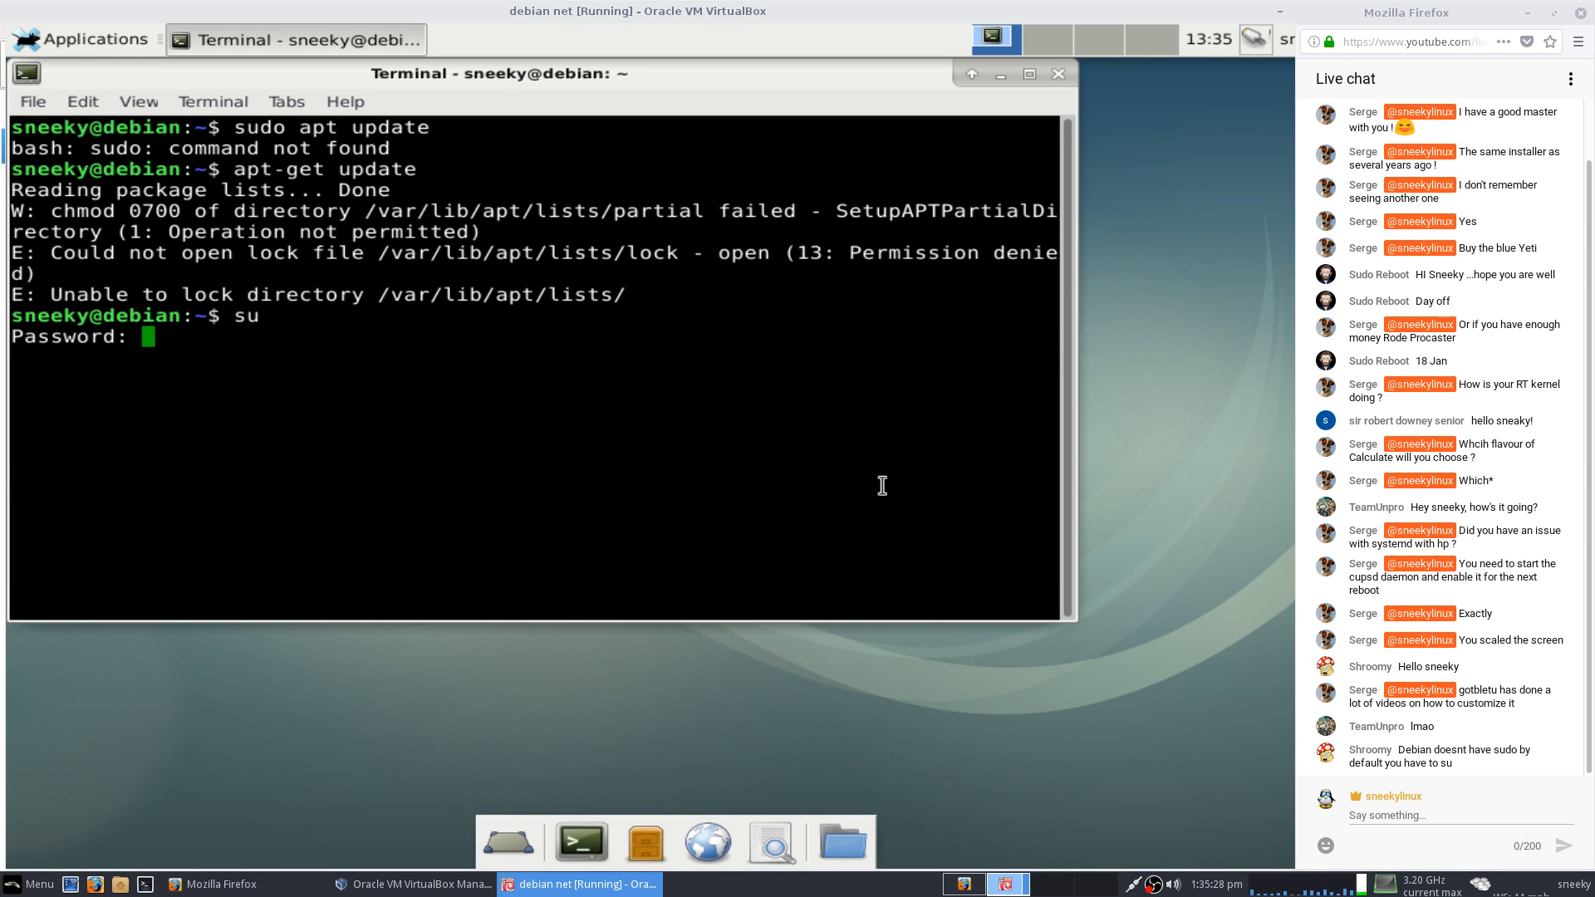
{"action": "key", "text": "Return"}
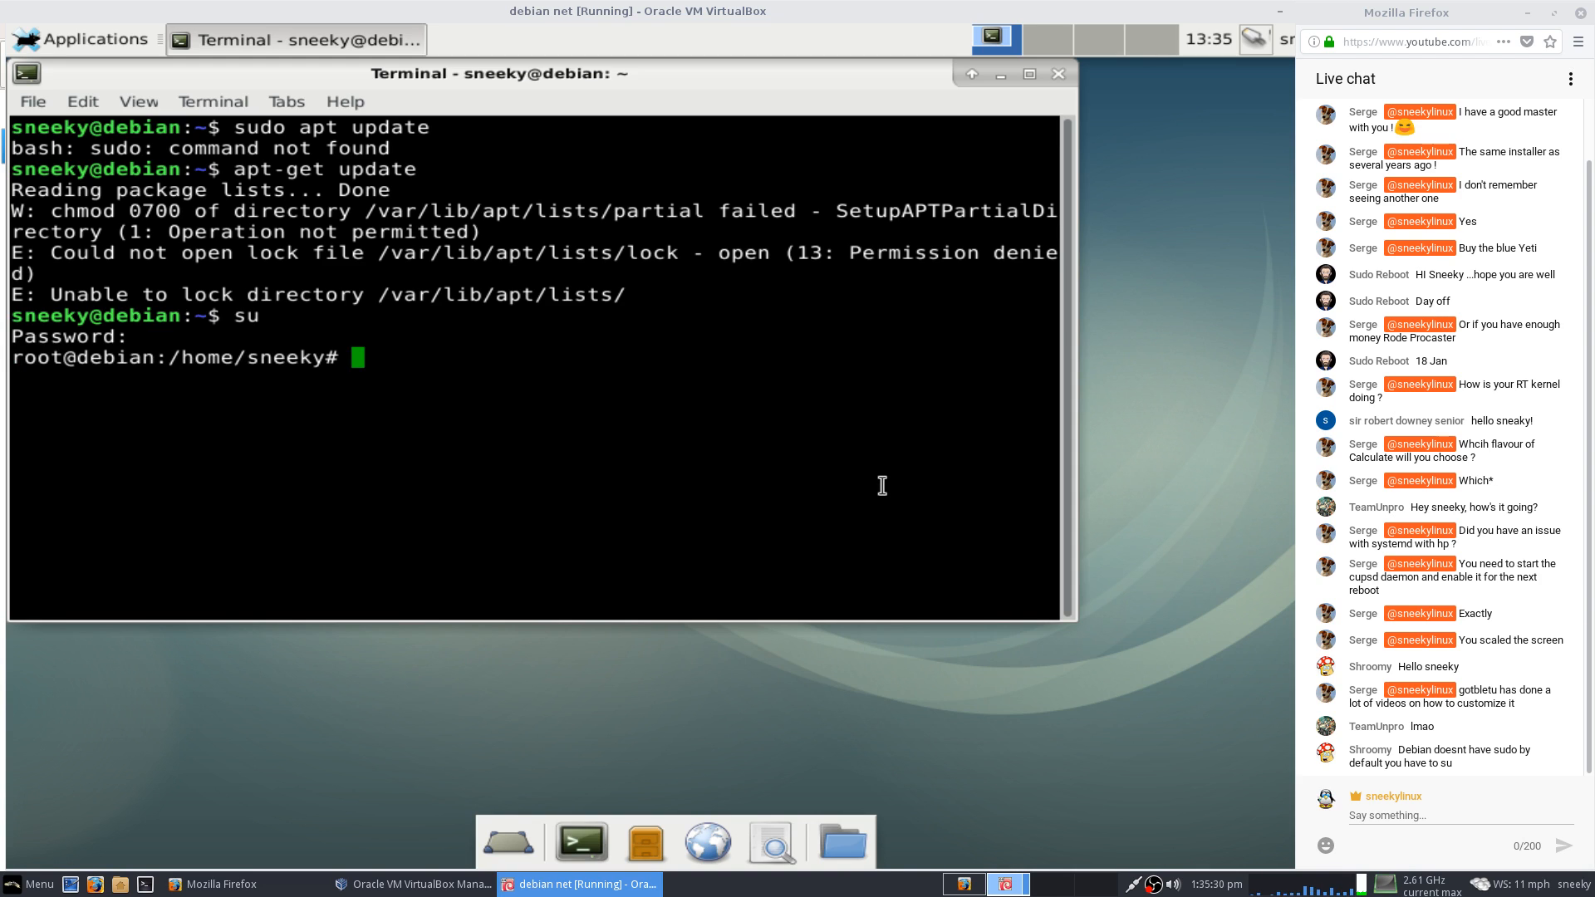
{"action": "type", "text": "apt-g"}
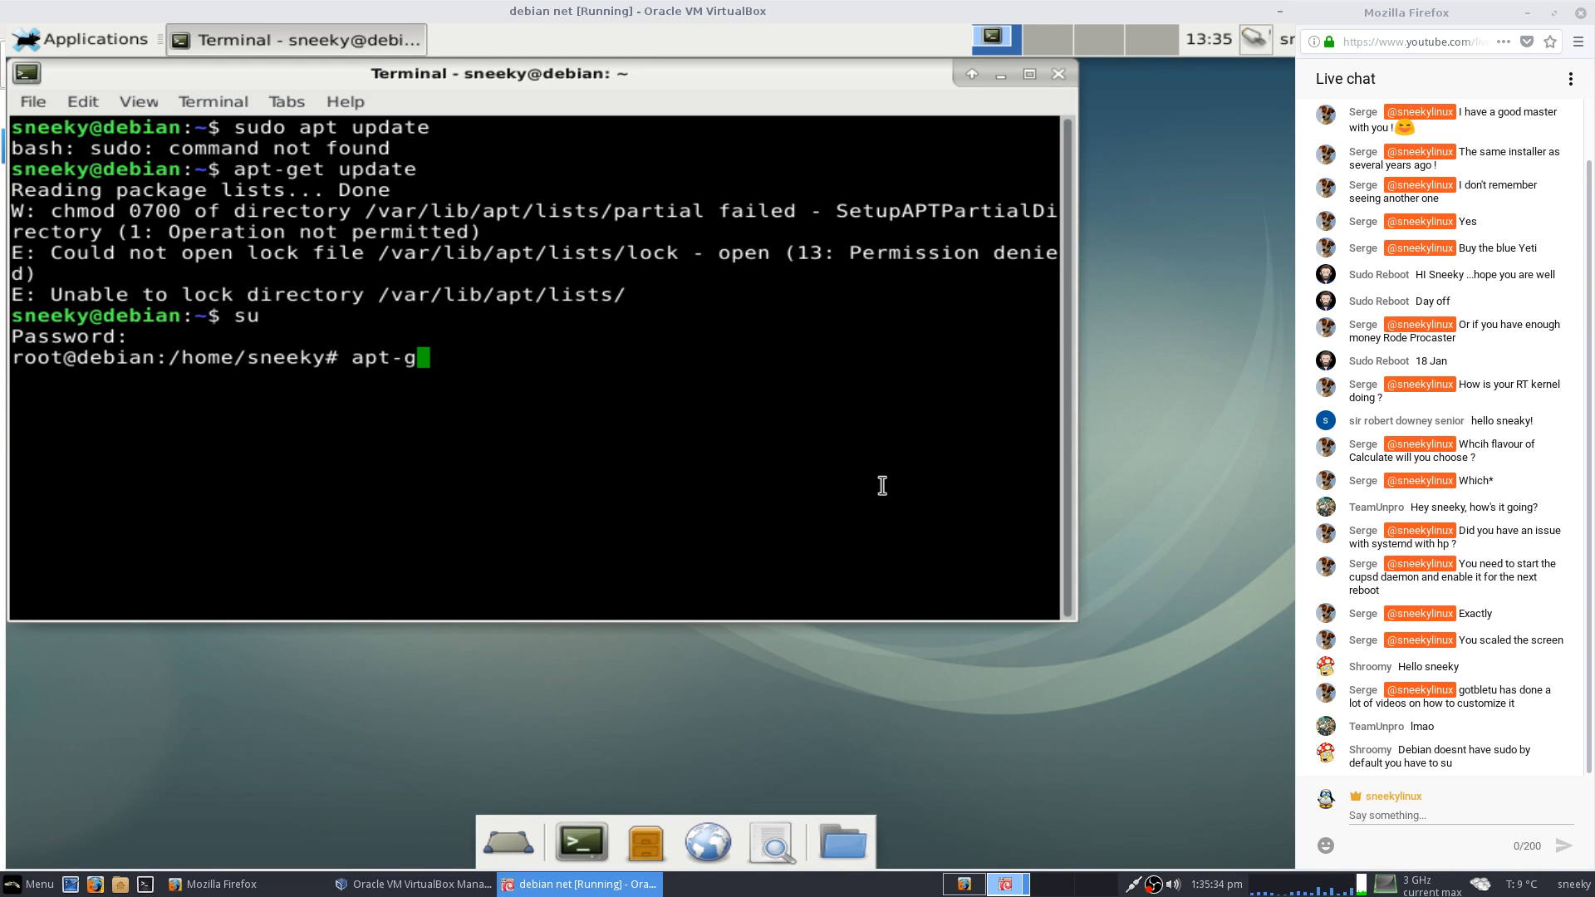
{"action": "type", "text": "et update"}
{"action": "key", "text": "Return"}
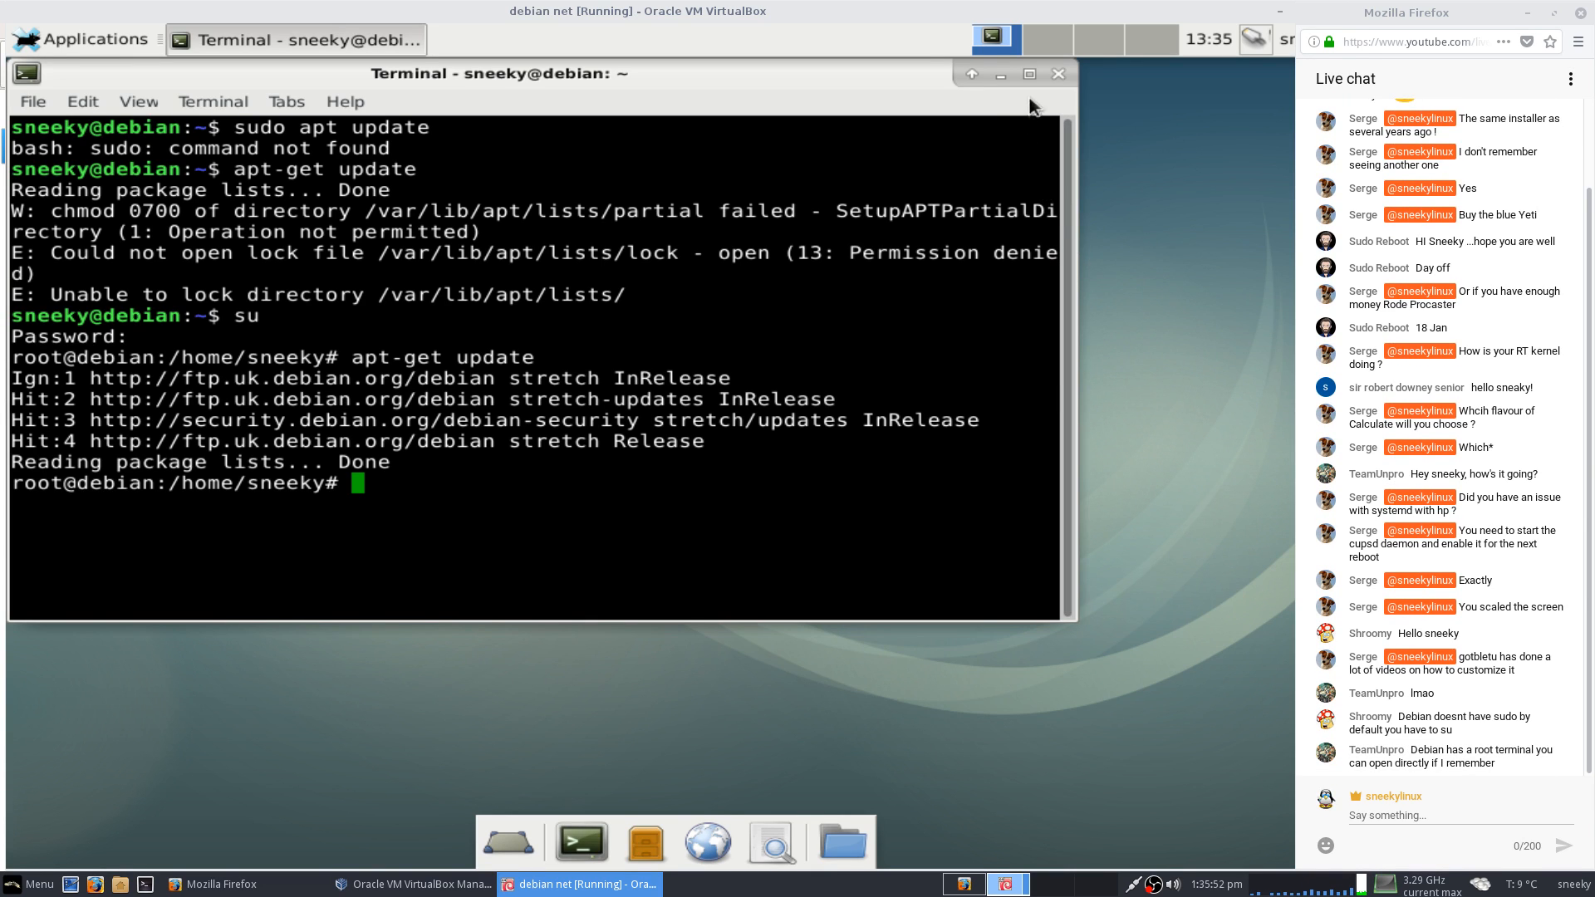
{"action": "left_click", "coordinate": [1055, 76]}
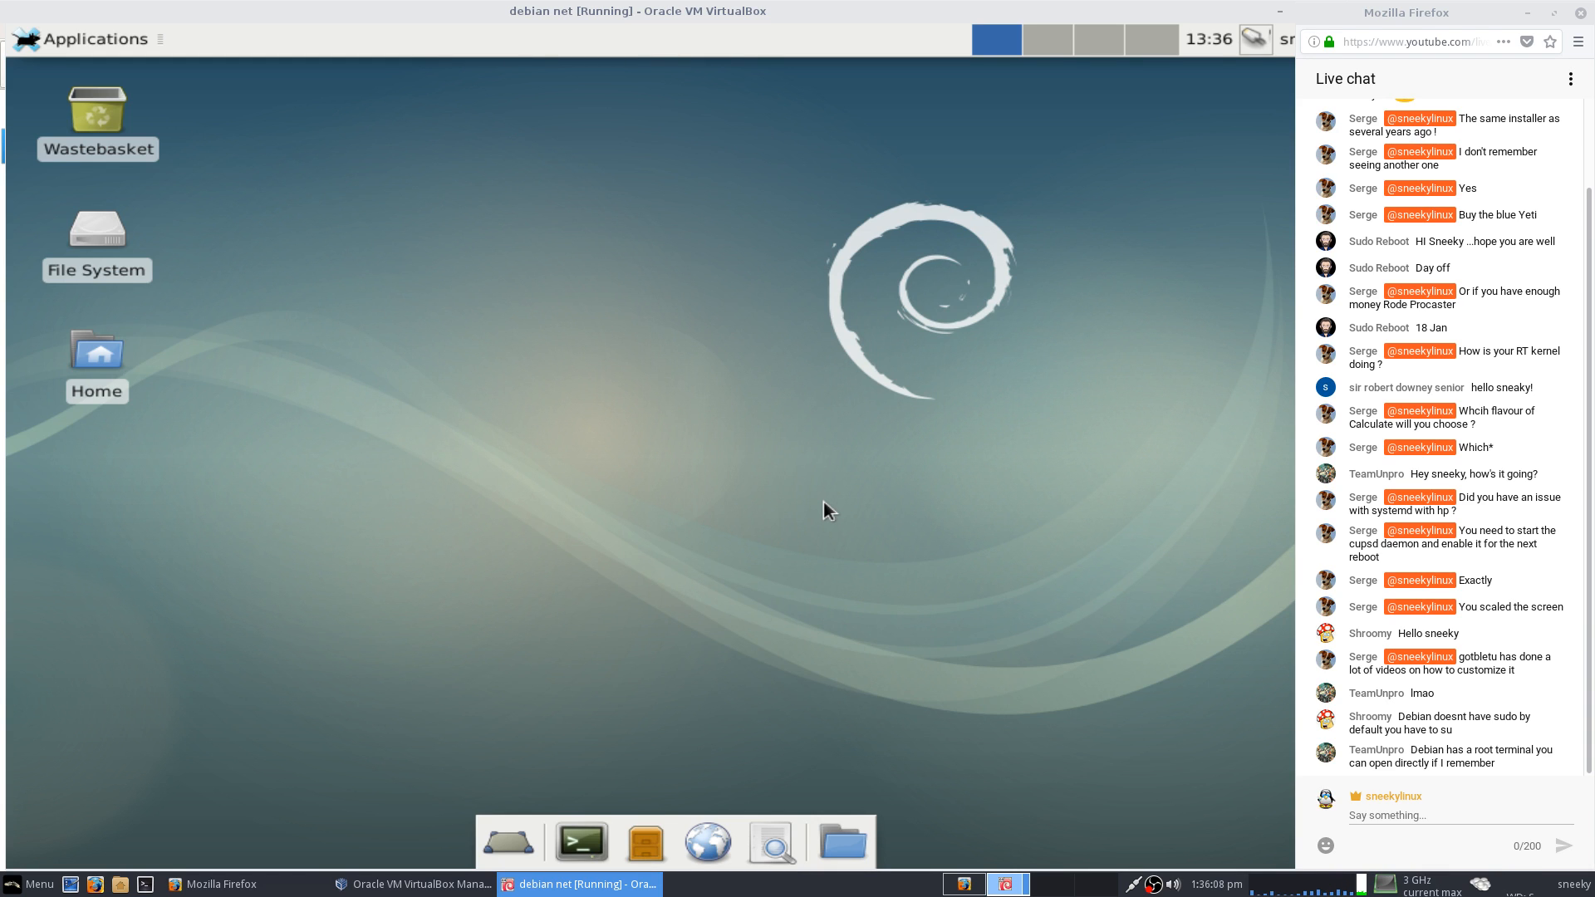
Look through the Accessories, Multimedia and Graphics application categories and launch GNU Image Manipulation Program.
{"action": "left_click", "coordinate": [64, 48]}
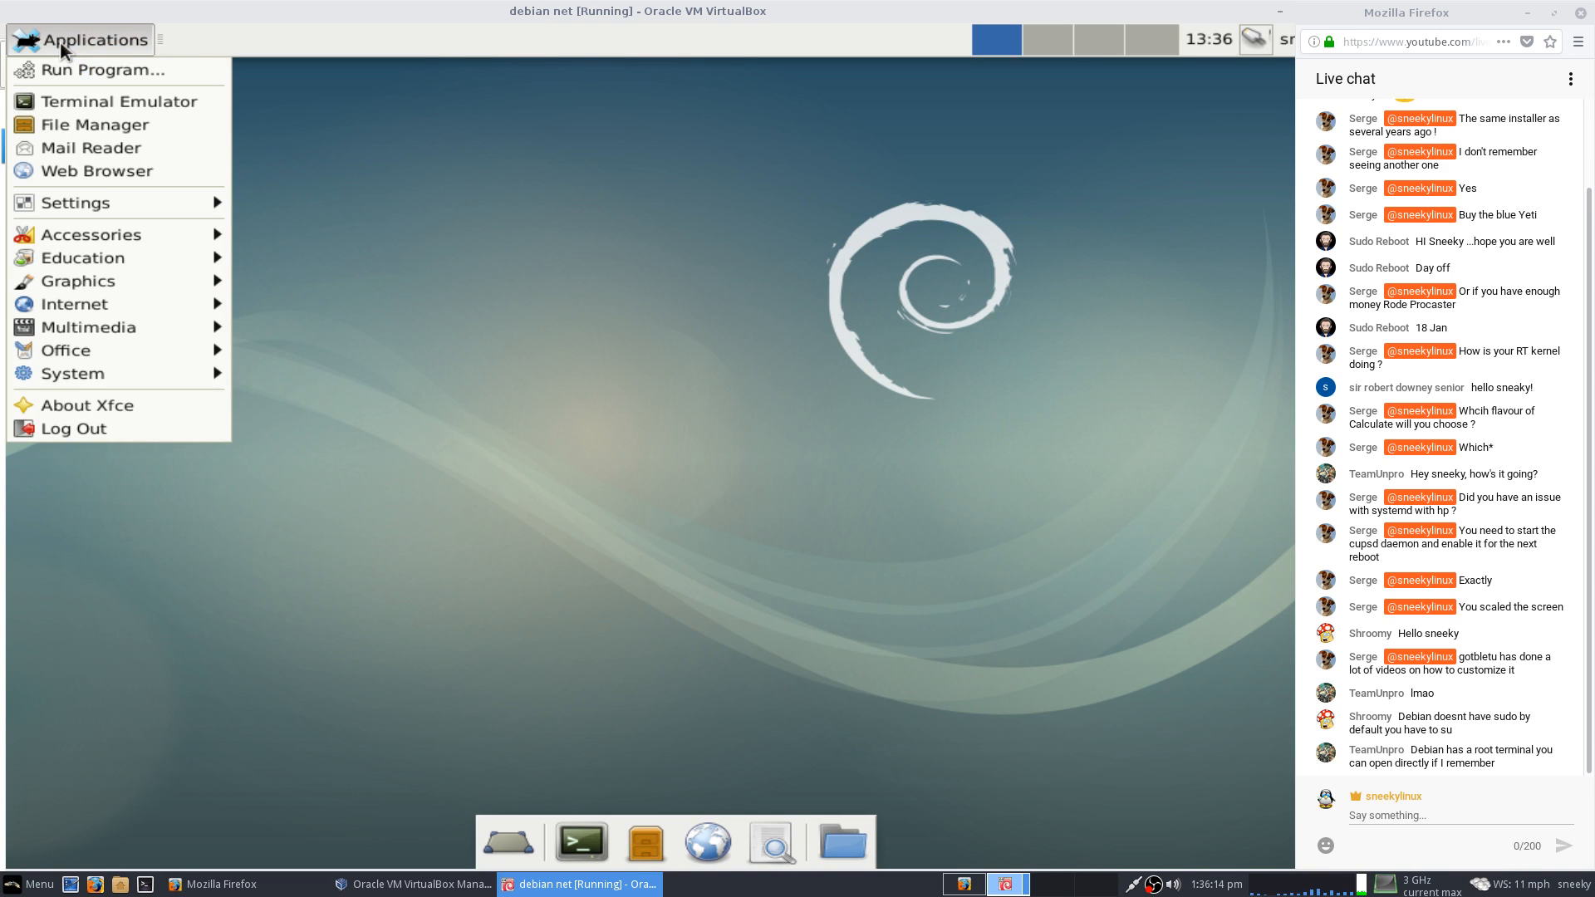
{"action": "mouse_move", "coordinate": [108, 241]}
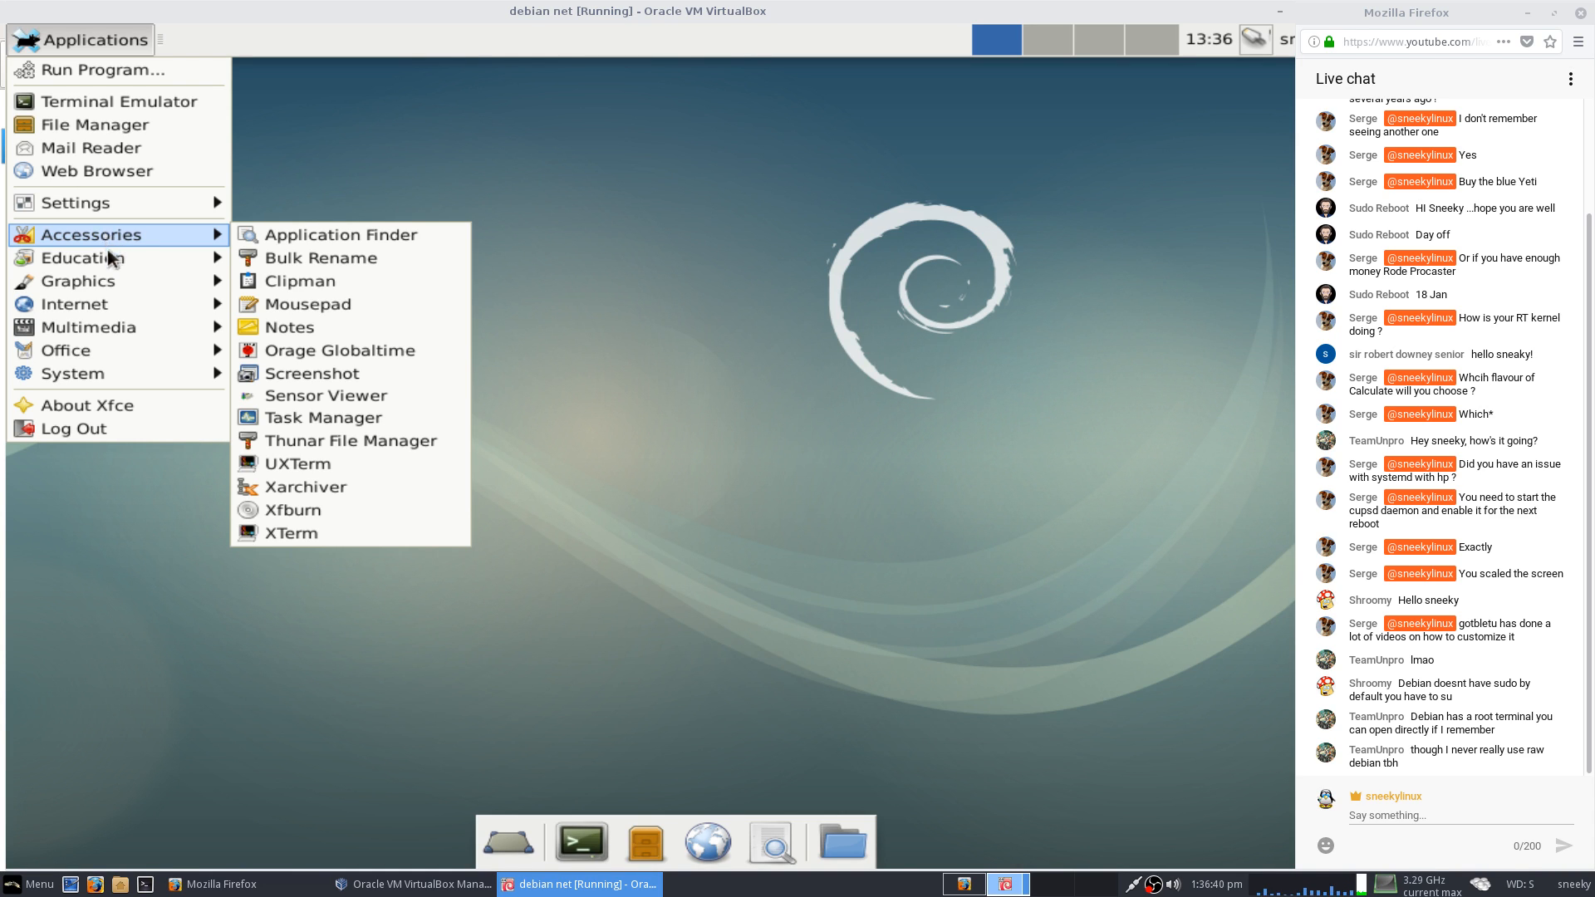
{"action": "mouse_move", "coordinate": [133, 325]}
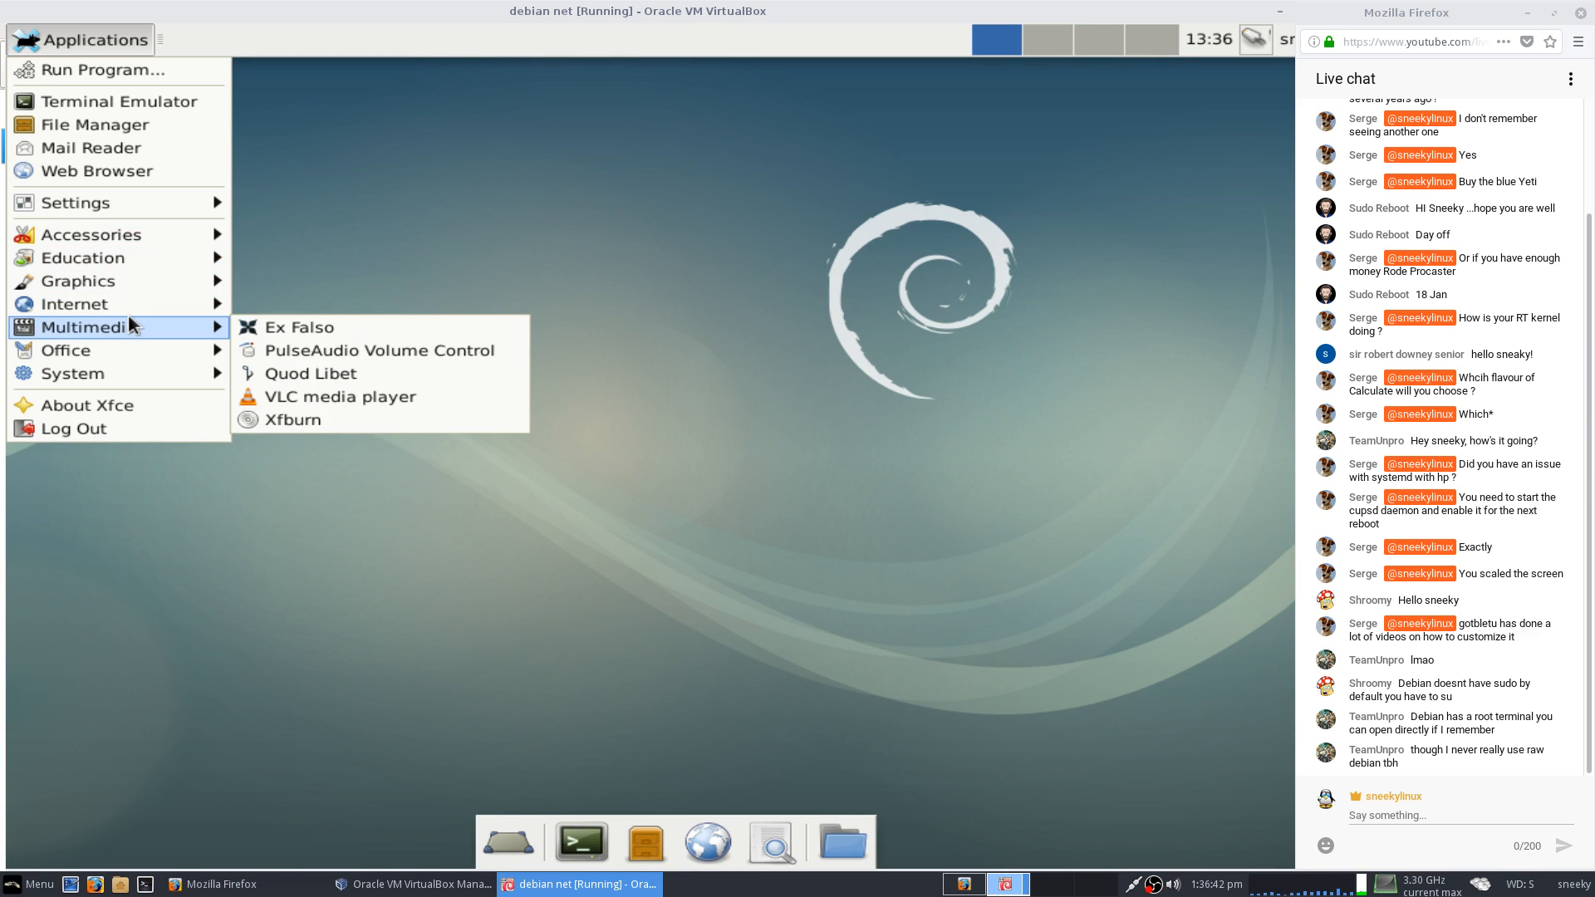
{"action": "mouse_move", "coordinate": [138, 358]}
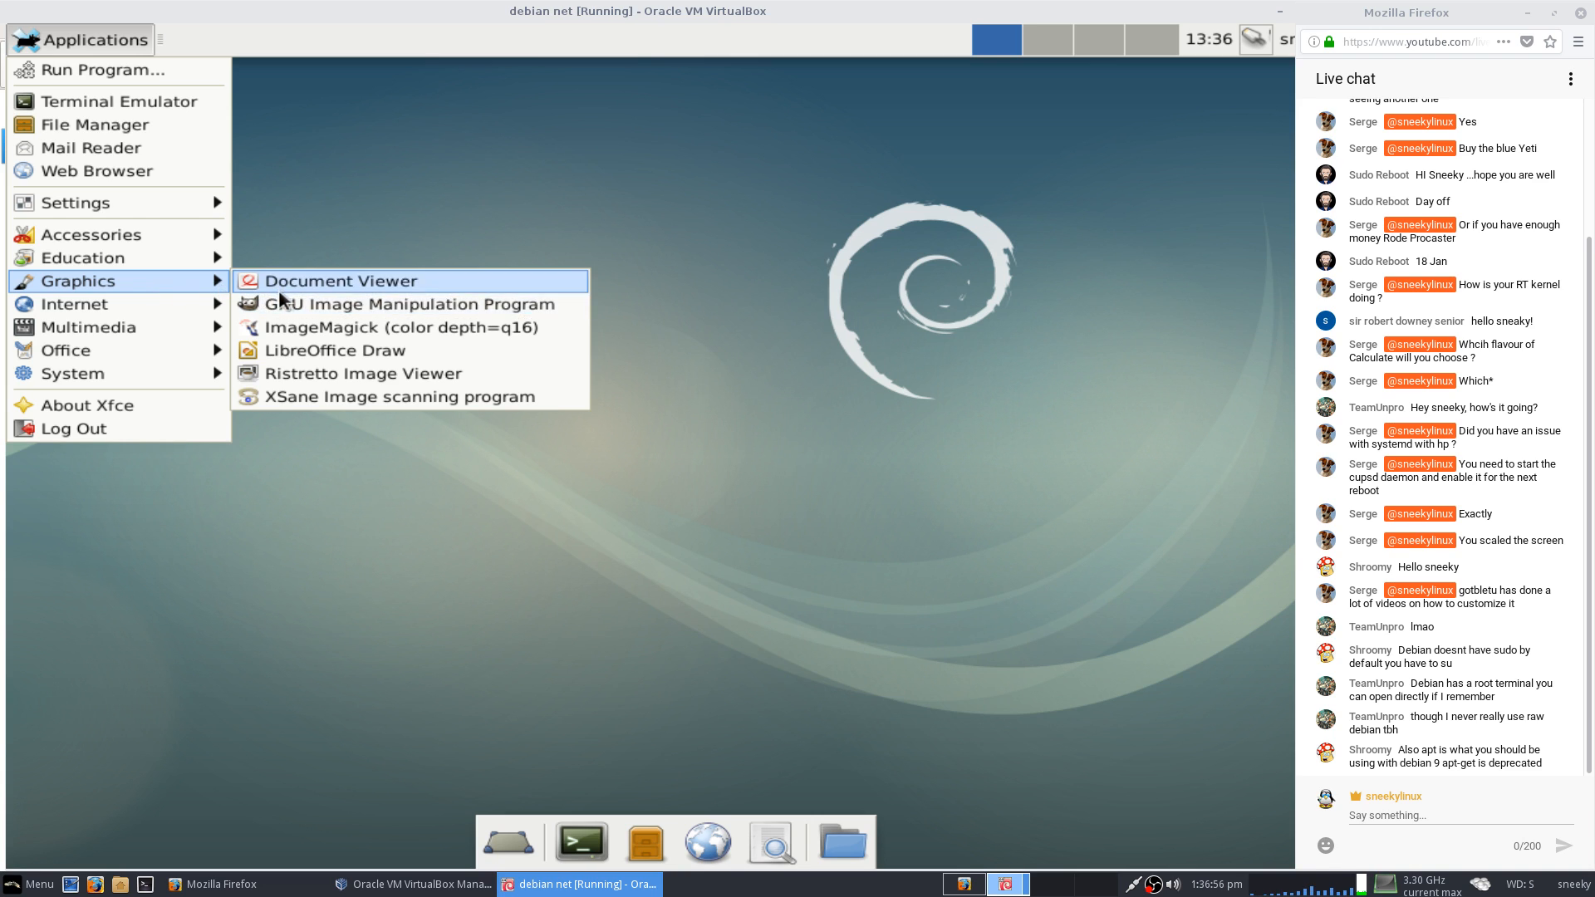
{"action": "left_click", "coordinate": [291, 307]}
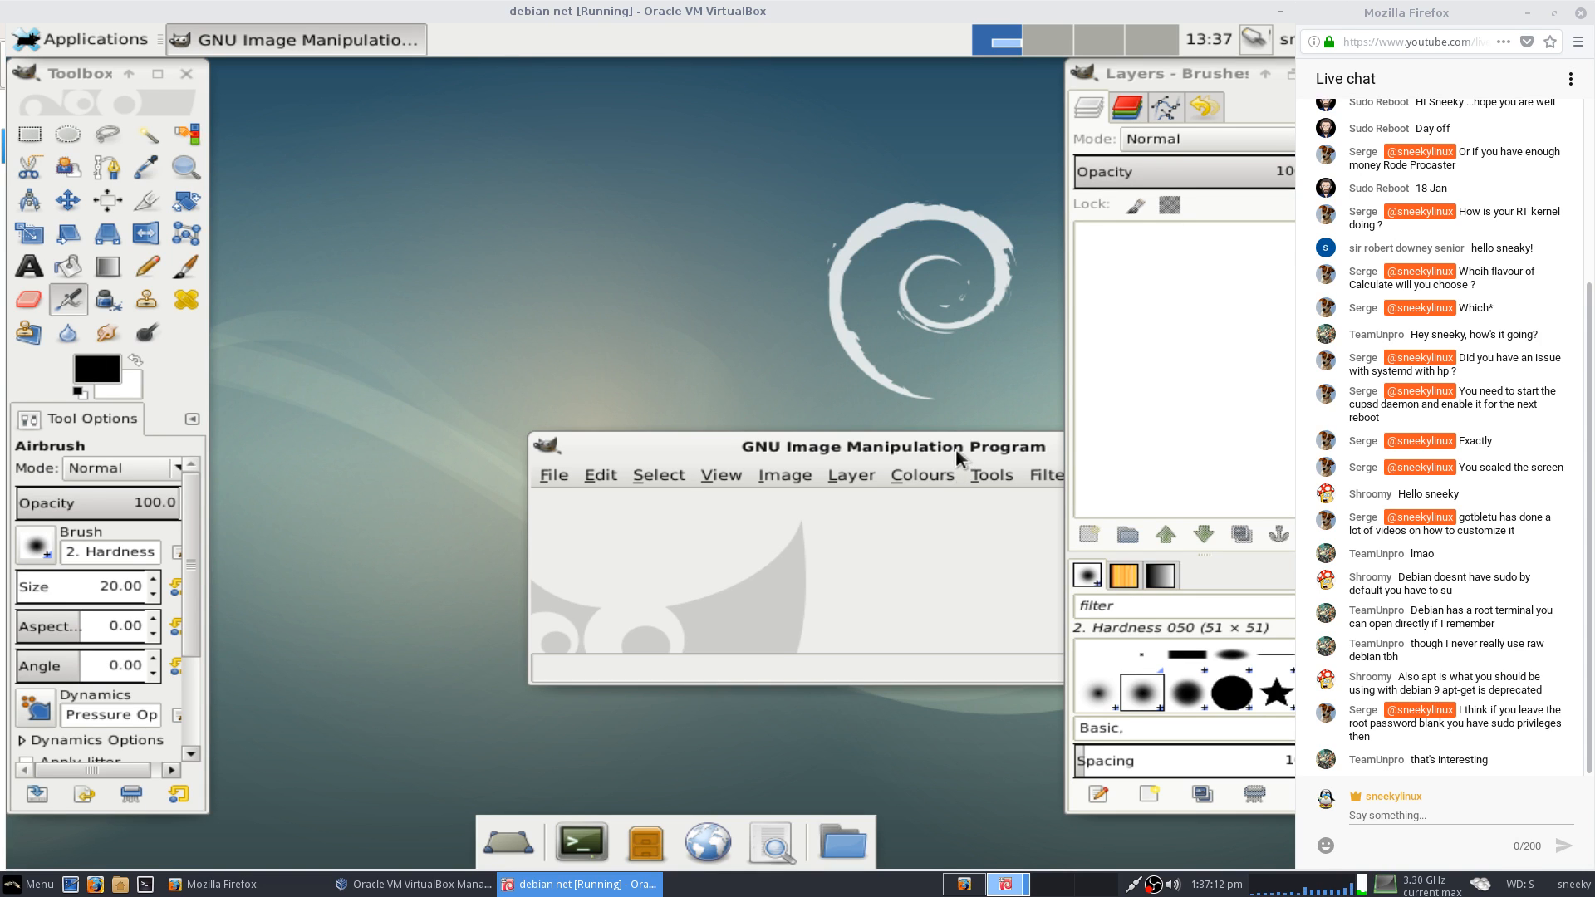
Try moving, maximizing and restoring the main GNU Image Manipulation Program window, and close the program.
{"action": "left_click_drag", "start_coordinate": [955, 447], "coordinate": [645, 201]}
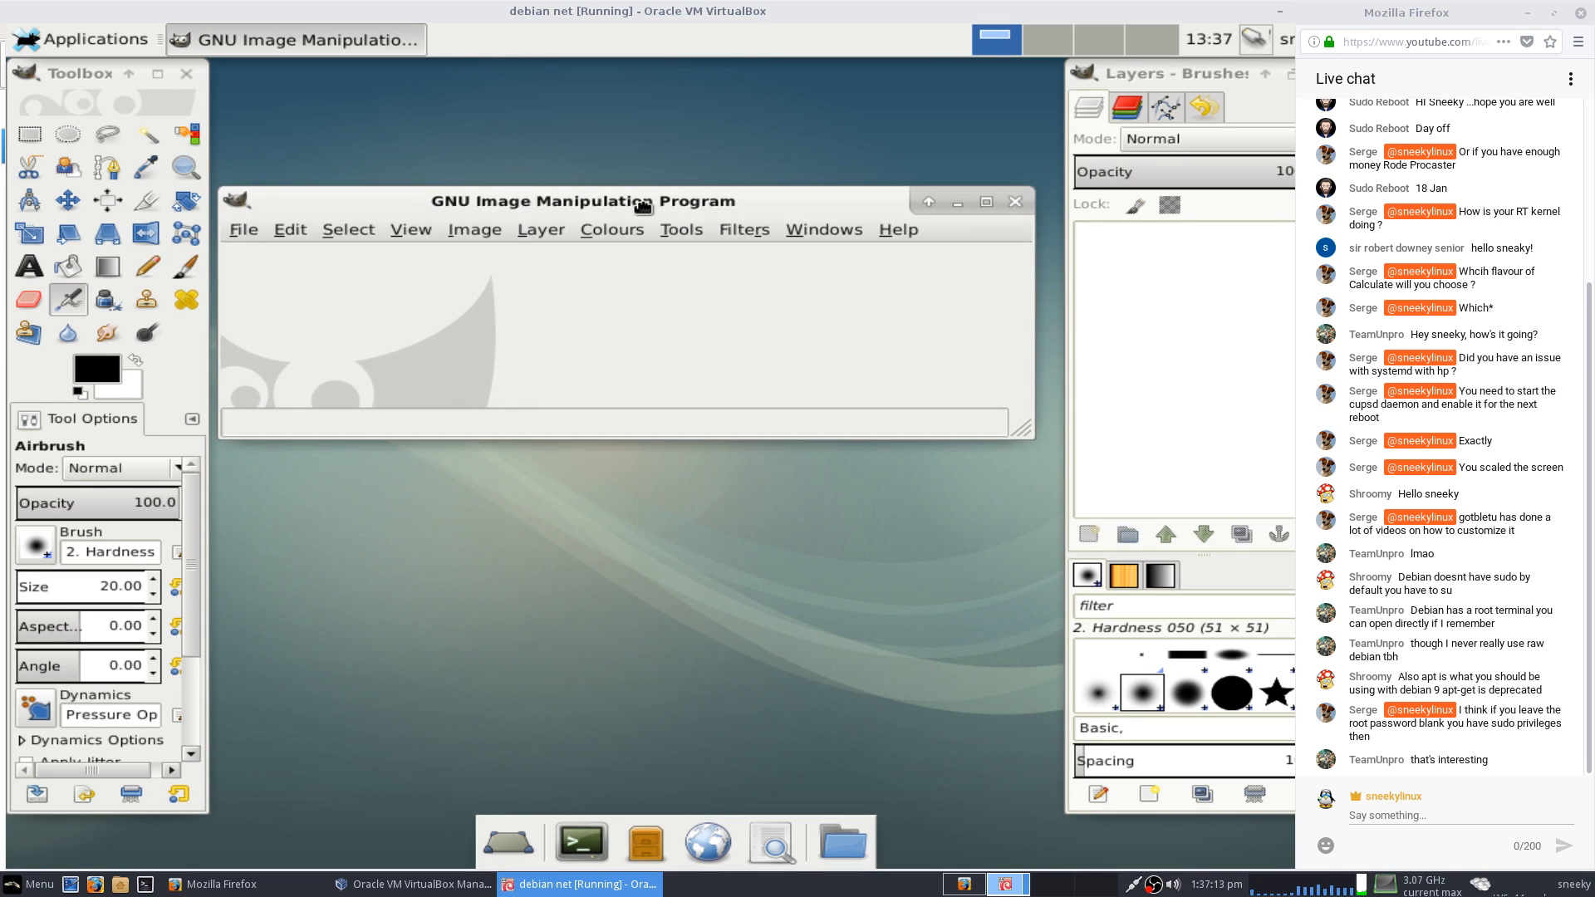
{"action": "left_click", "coordinate": [986, 201]}
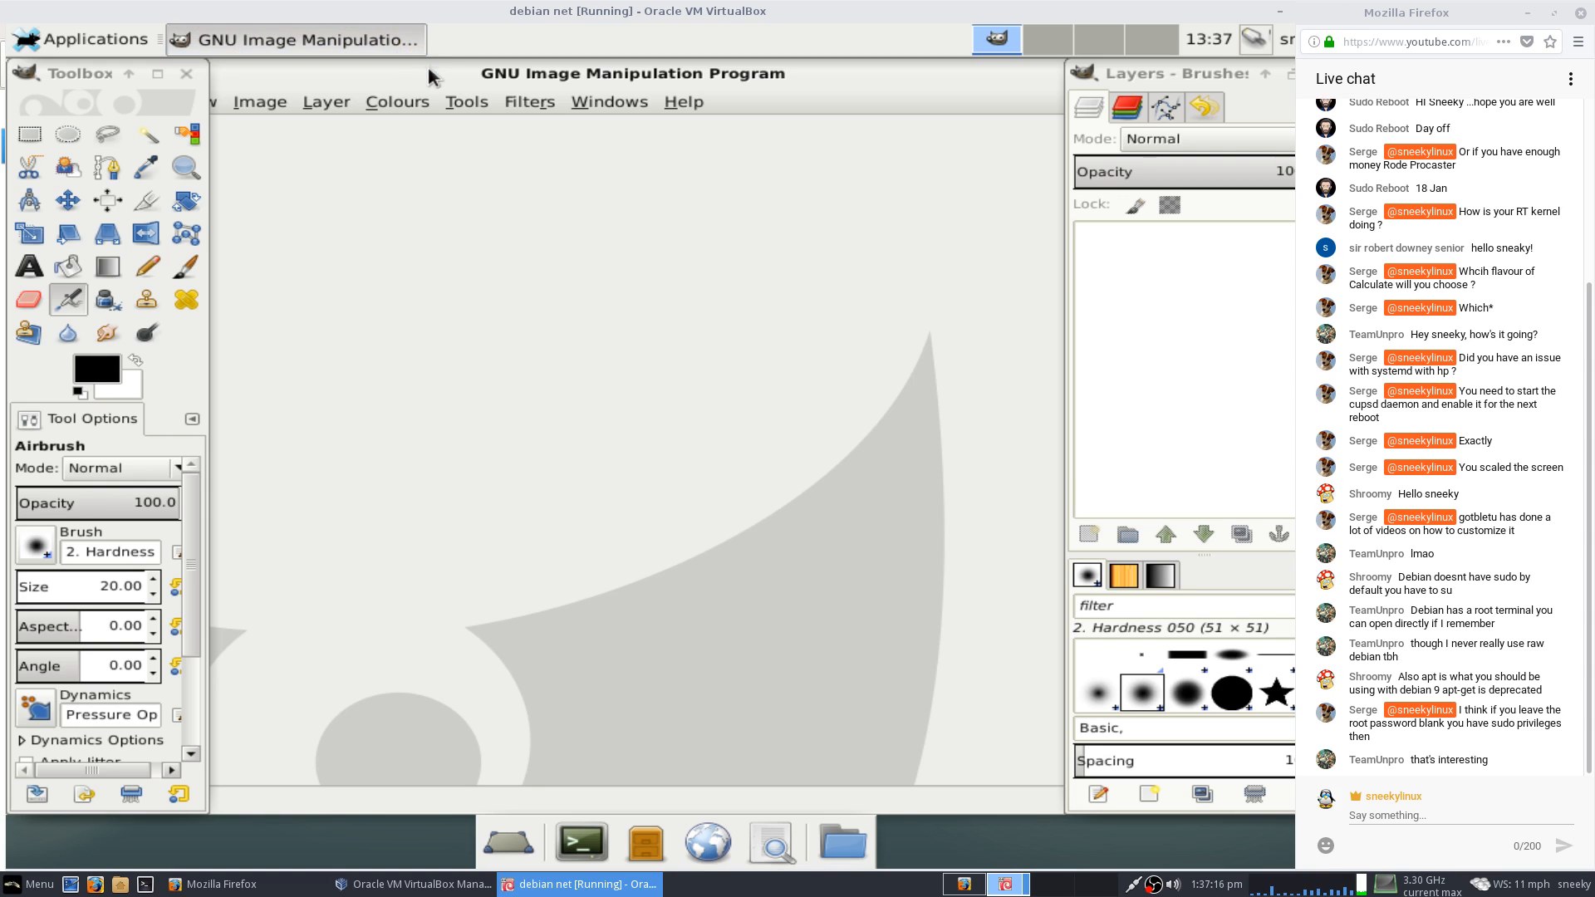
{"action": "left_click_drag", "start_coordinate": [432, 68], "coordinate": [624, 204]}
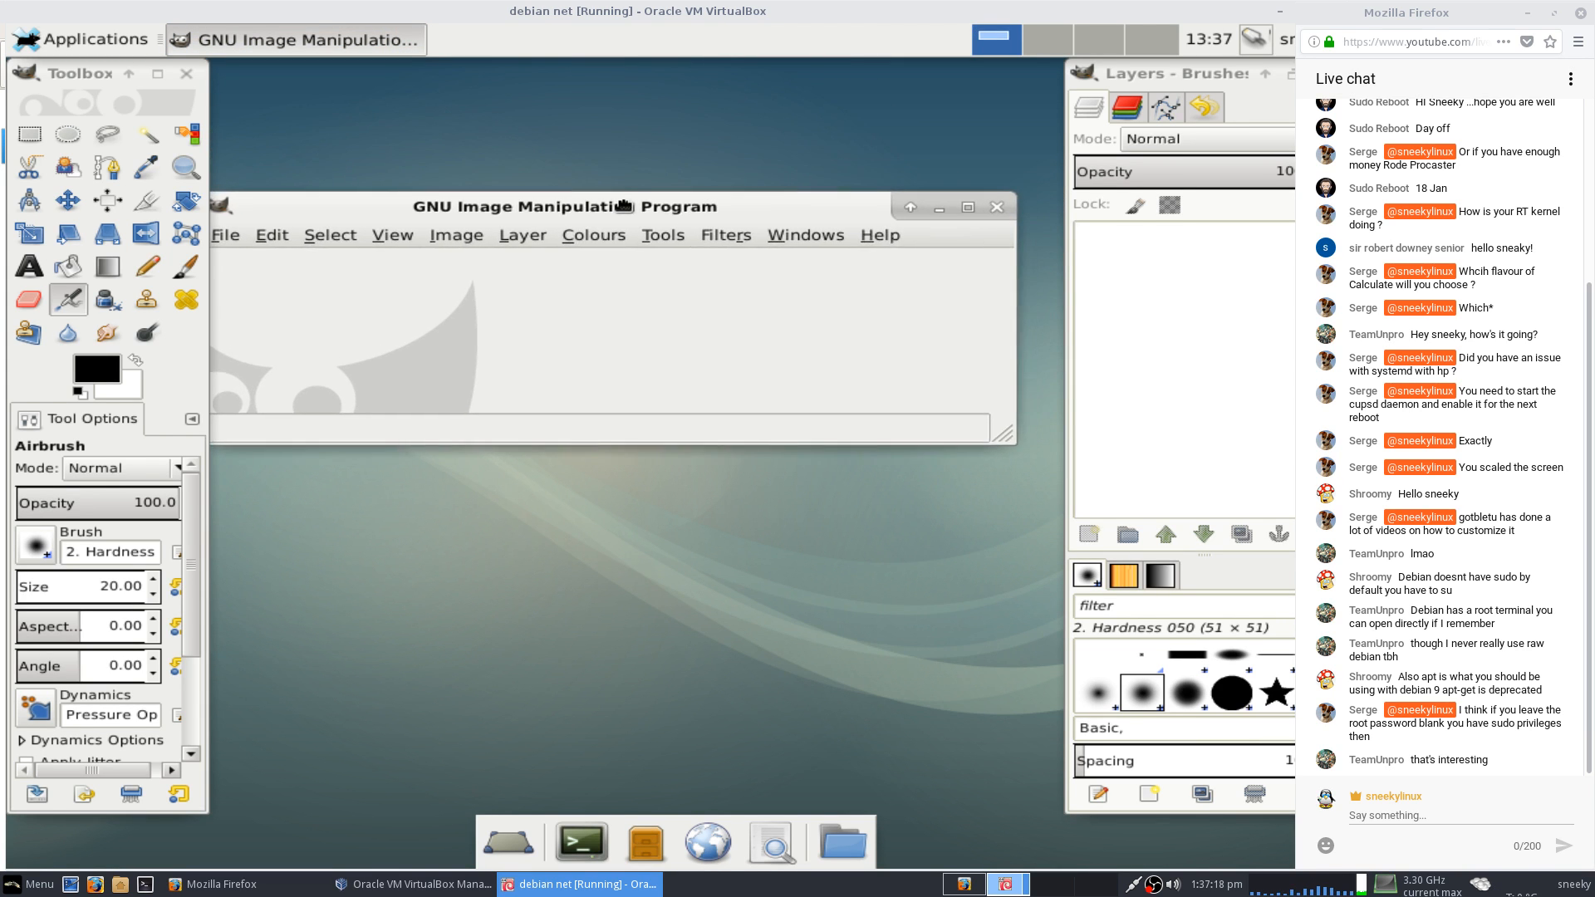
{"action": "left_click", "coordinate": [1012, 205]}
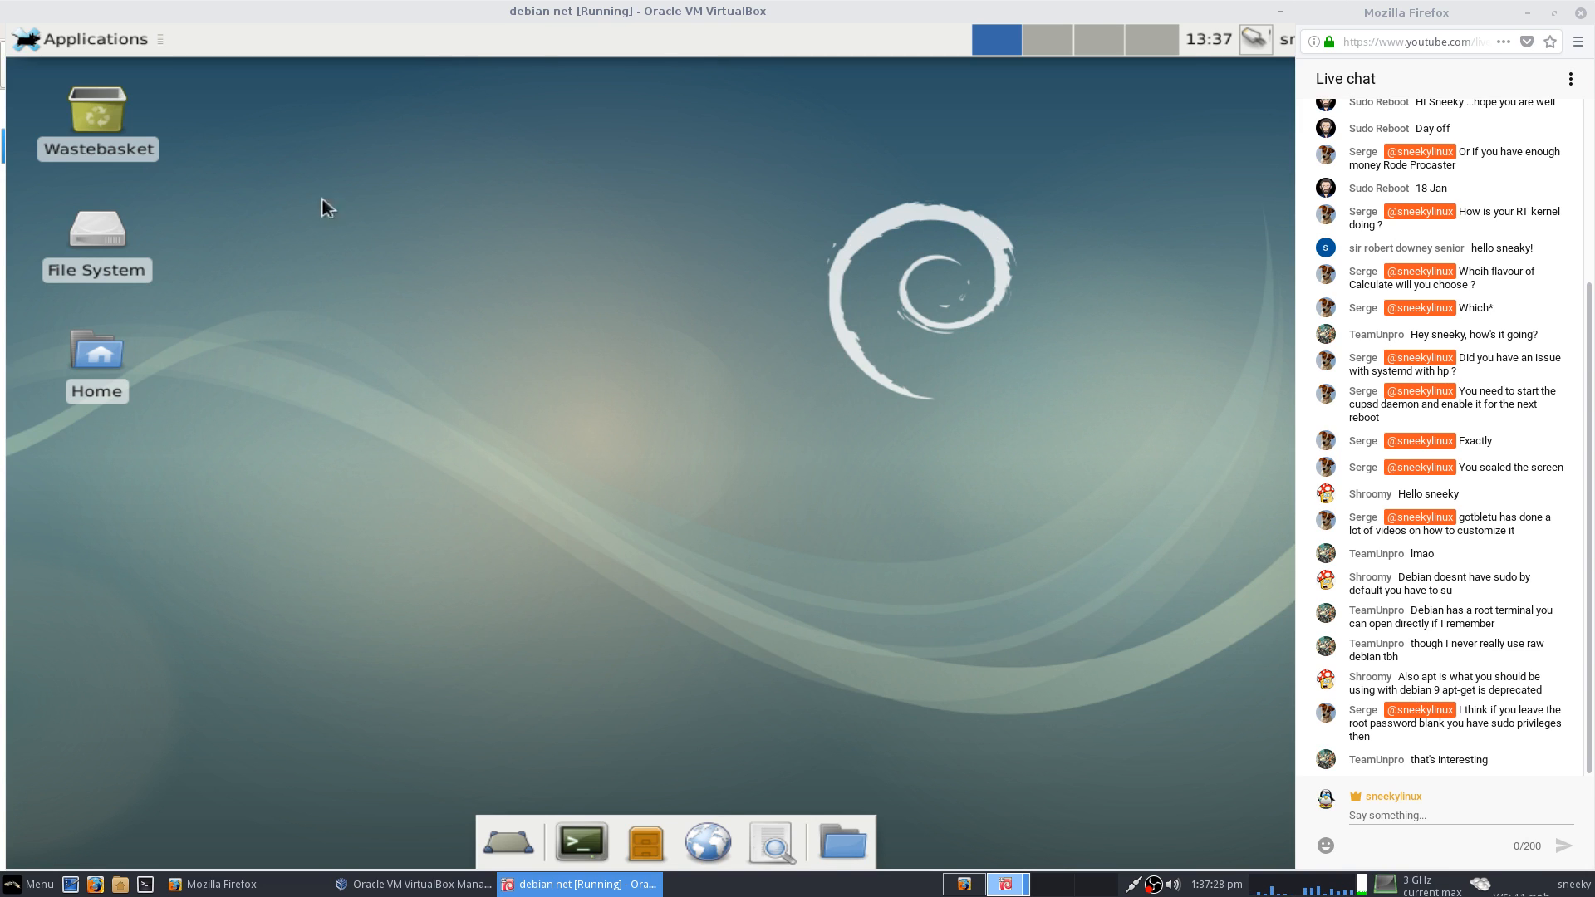
Shut down the Debian guest from its Xfce desktop session.
{"action": "left_click", "coordinate": [94, 58]}
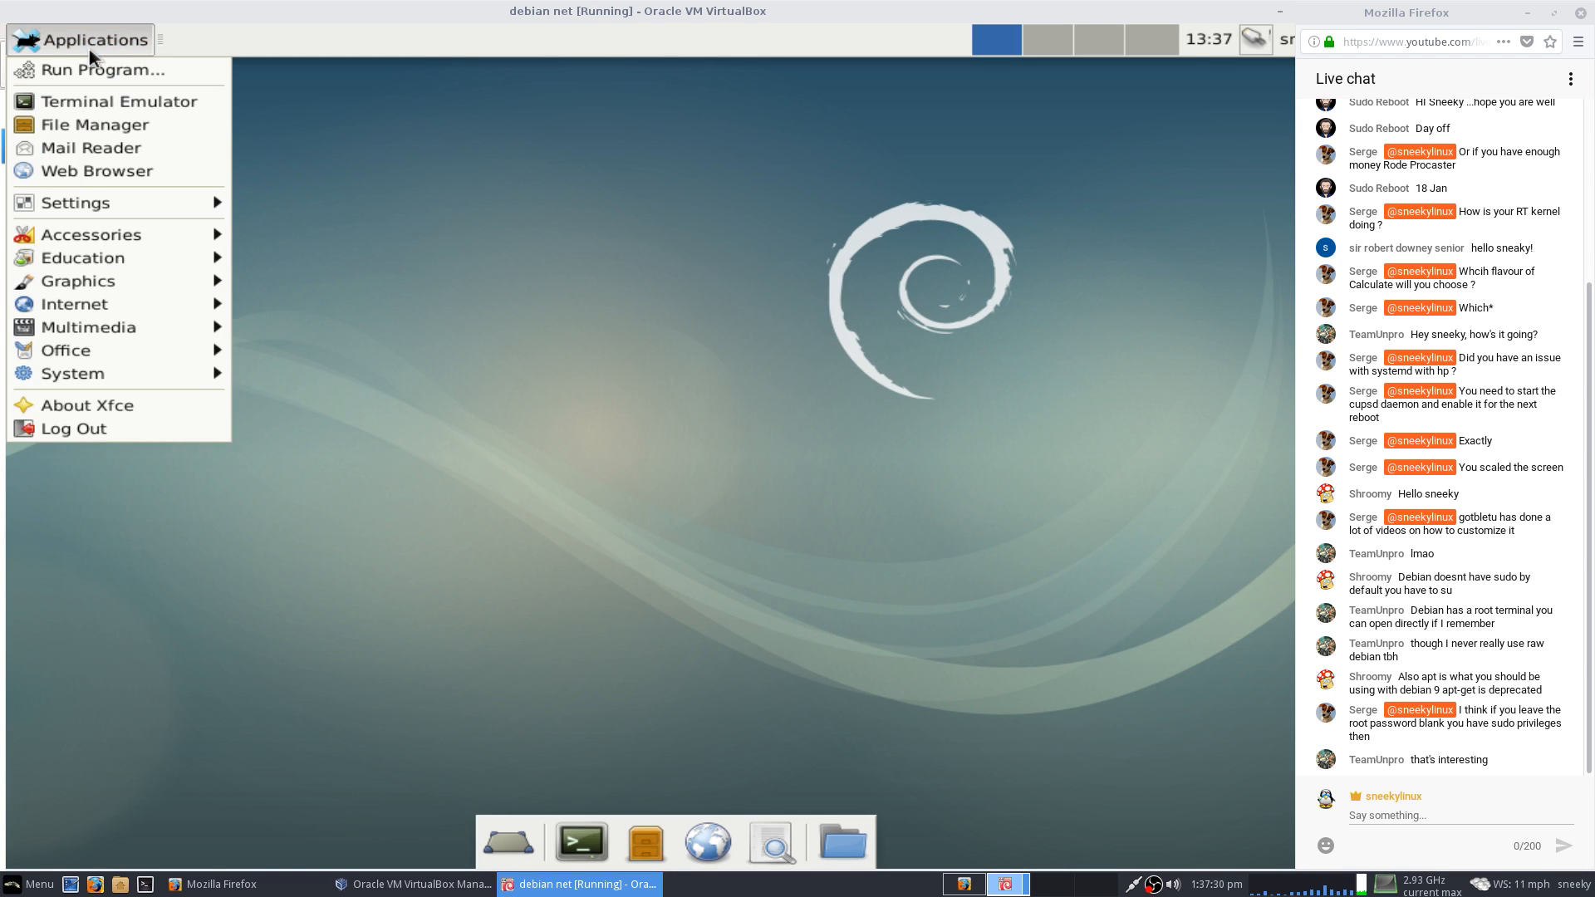
{"action": "left_click", "coordinate": [118, 436]}
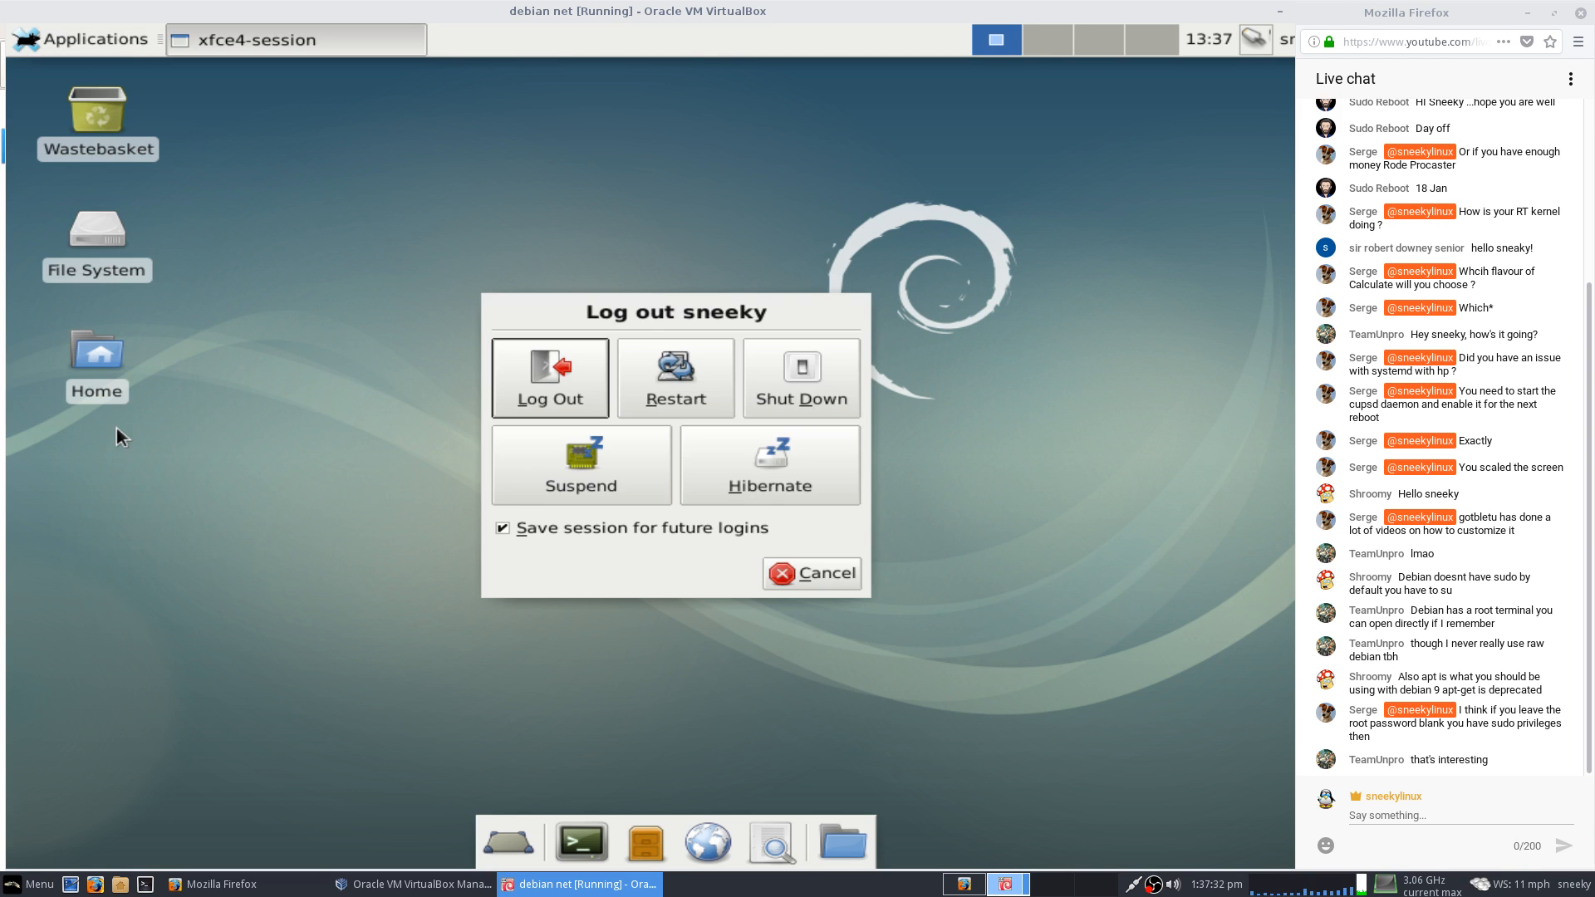
{"action": "left_click", "coordinate": [772, 387]}
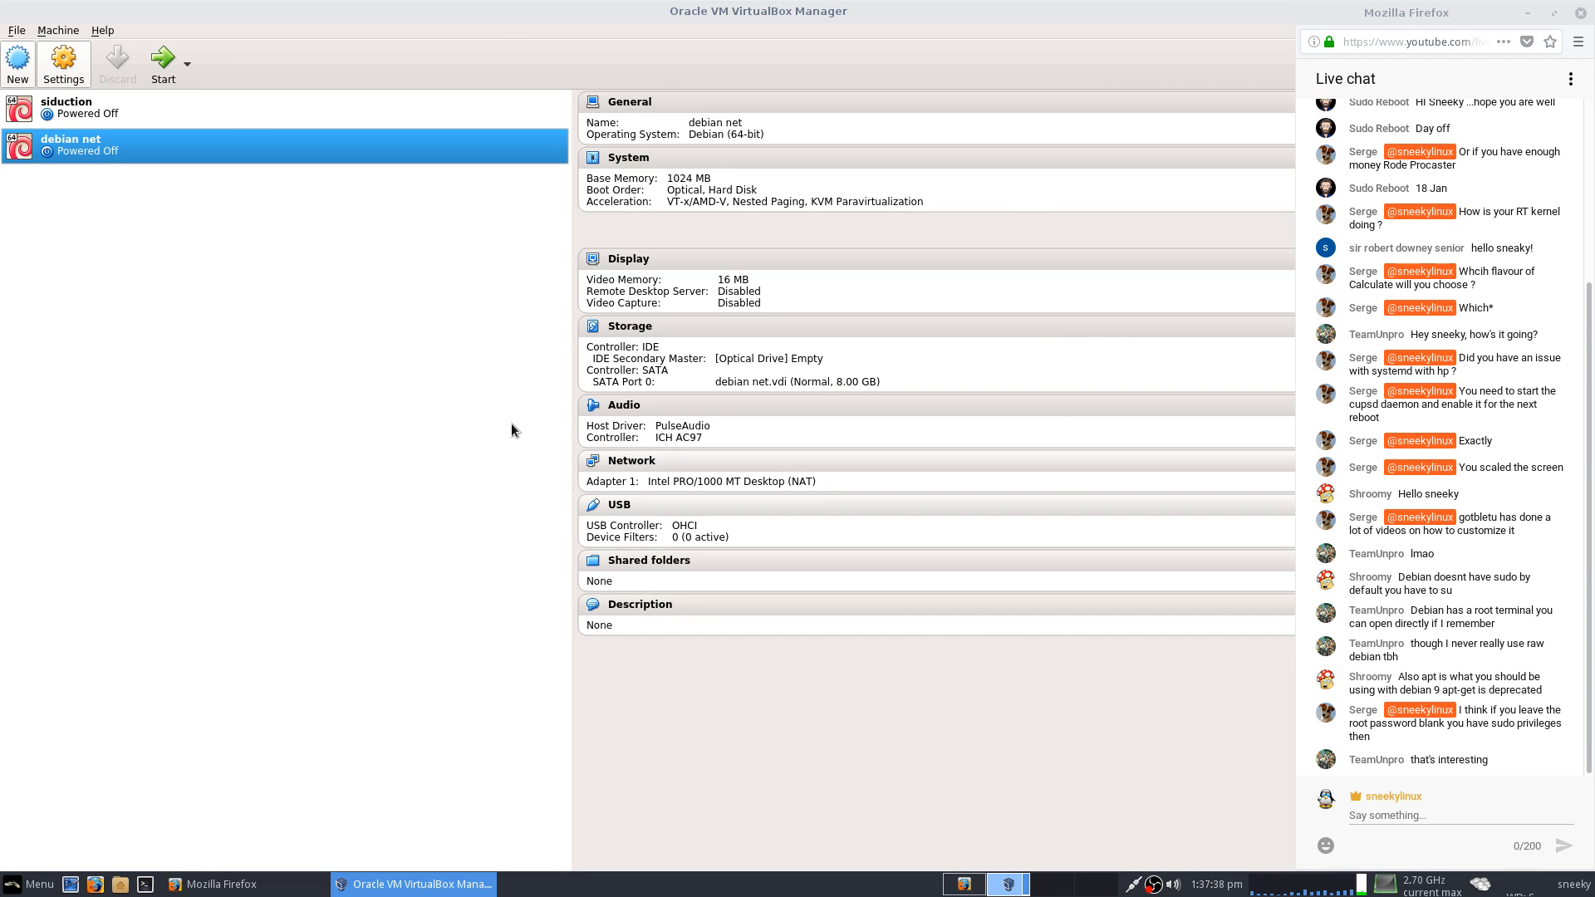
Remove the "debian net" virtual machine and delete all its files from the hard disk.
{"action": "right_click", "coordinate": [125, 152]}
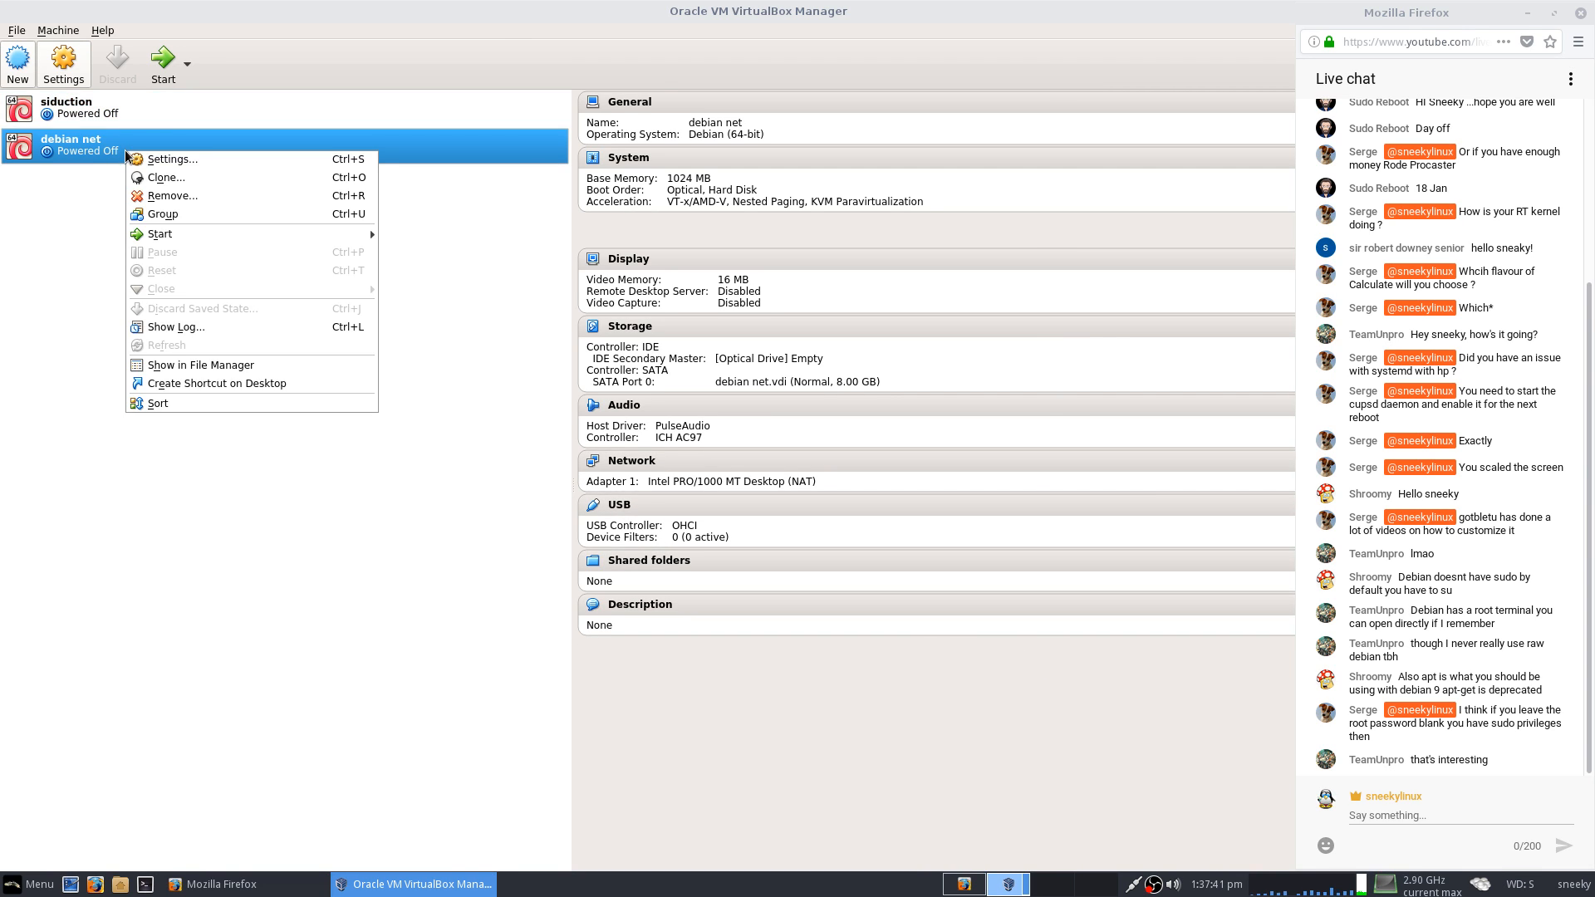
{"action": "left_click", "coordinate": [158, 197]}
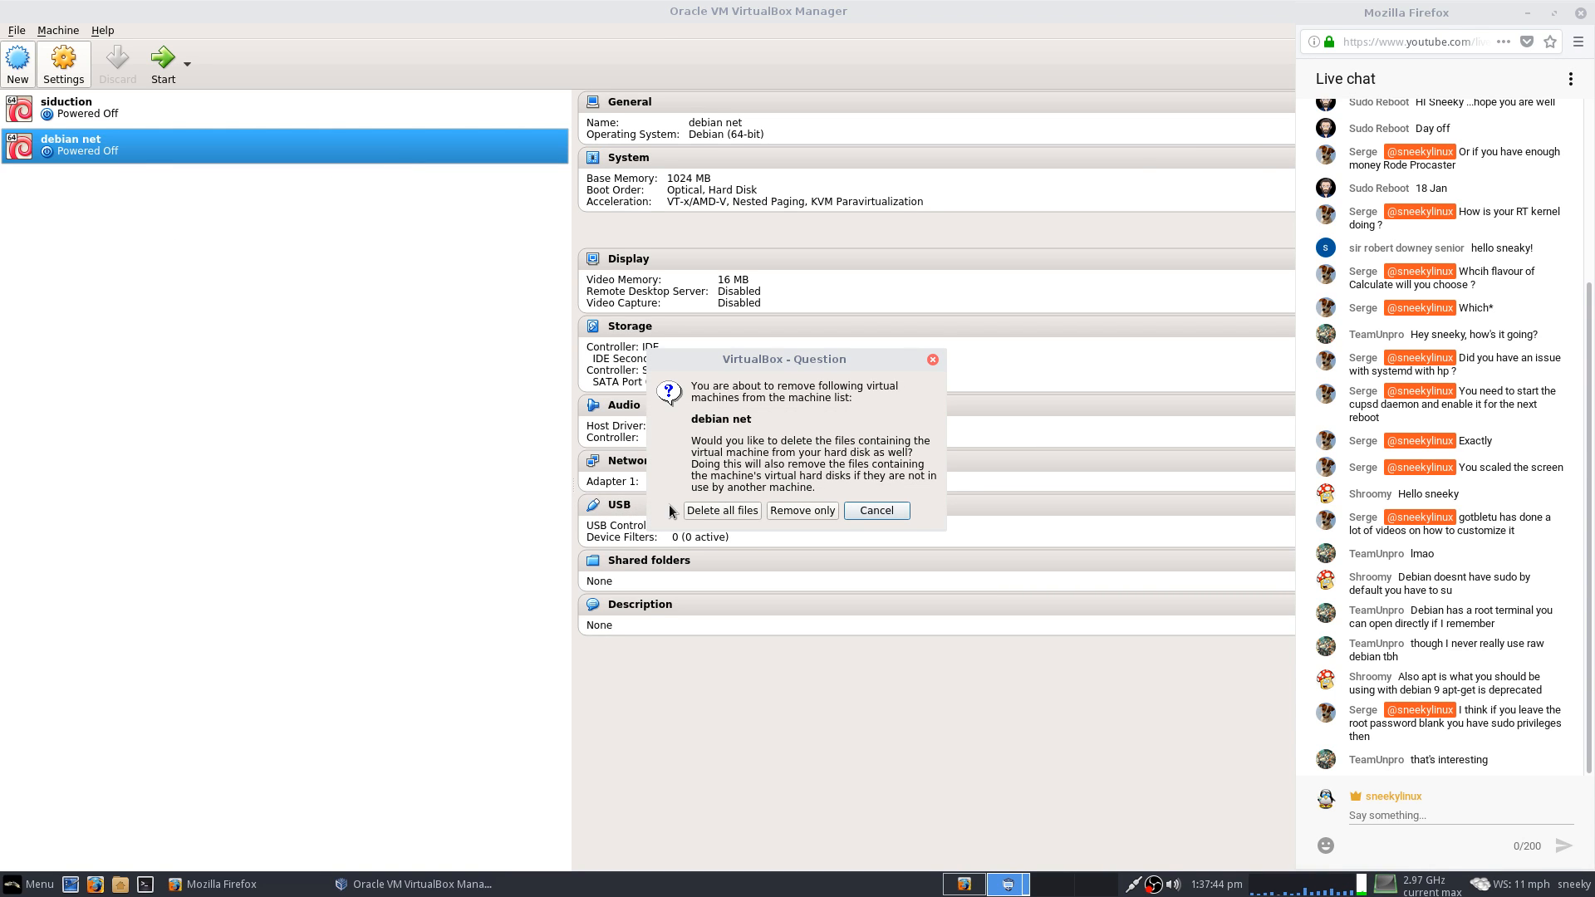
{"action": "left_click", "coordinate": [697, 509]}
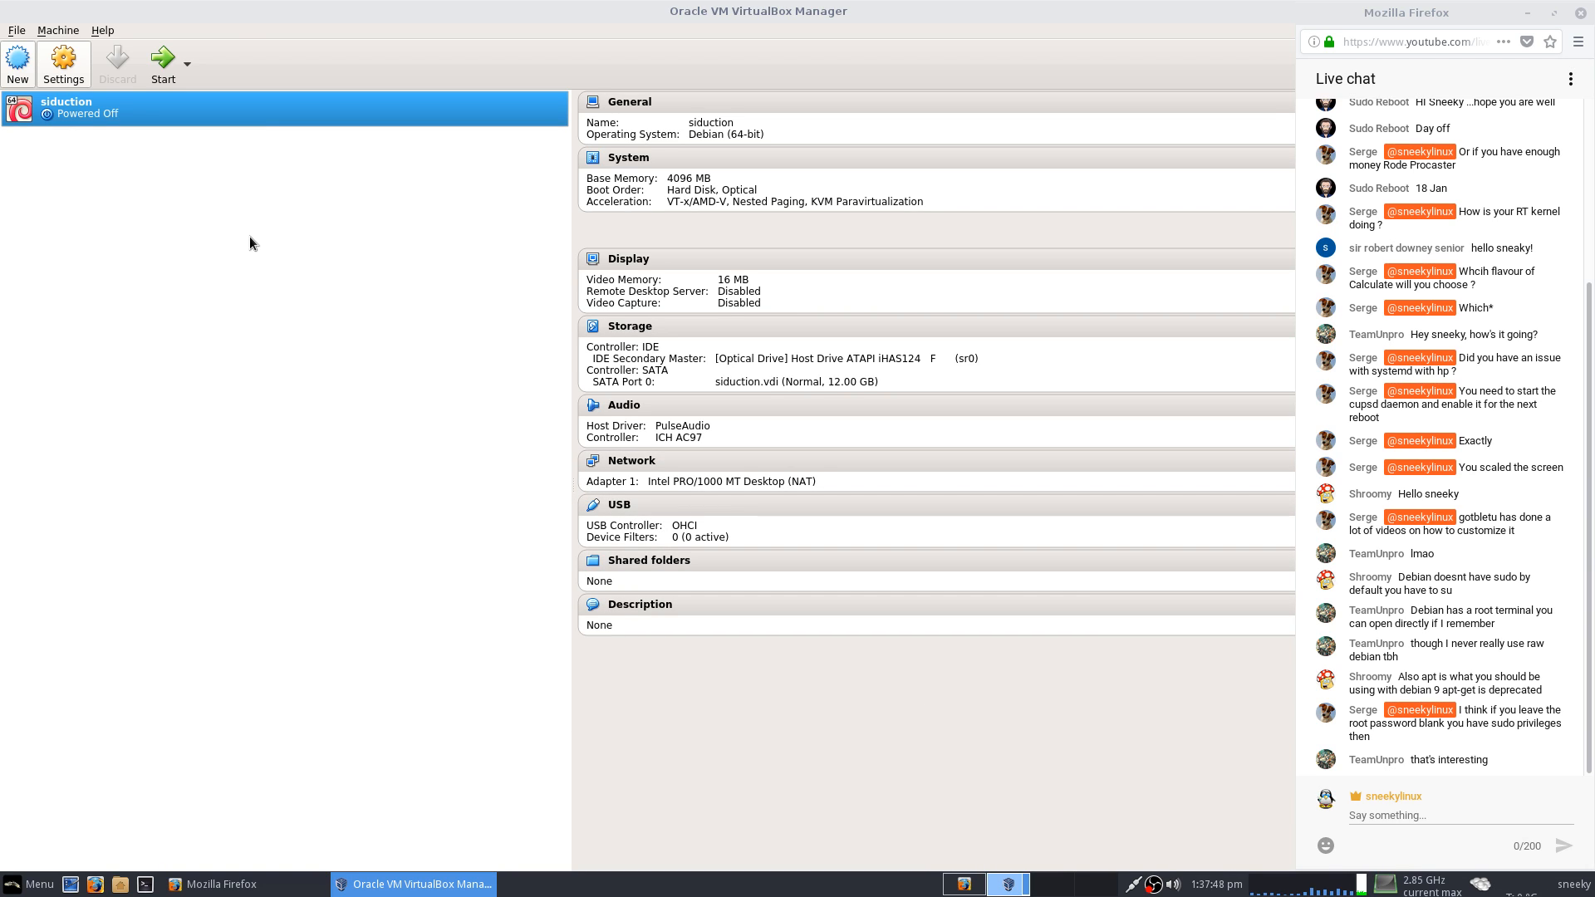
Start the siduction virtual machine, and power it off from its window outside full-screen mode.
{"action": "left_click", "coordinate": [161, 73]}
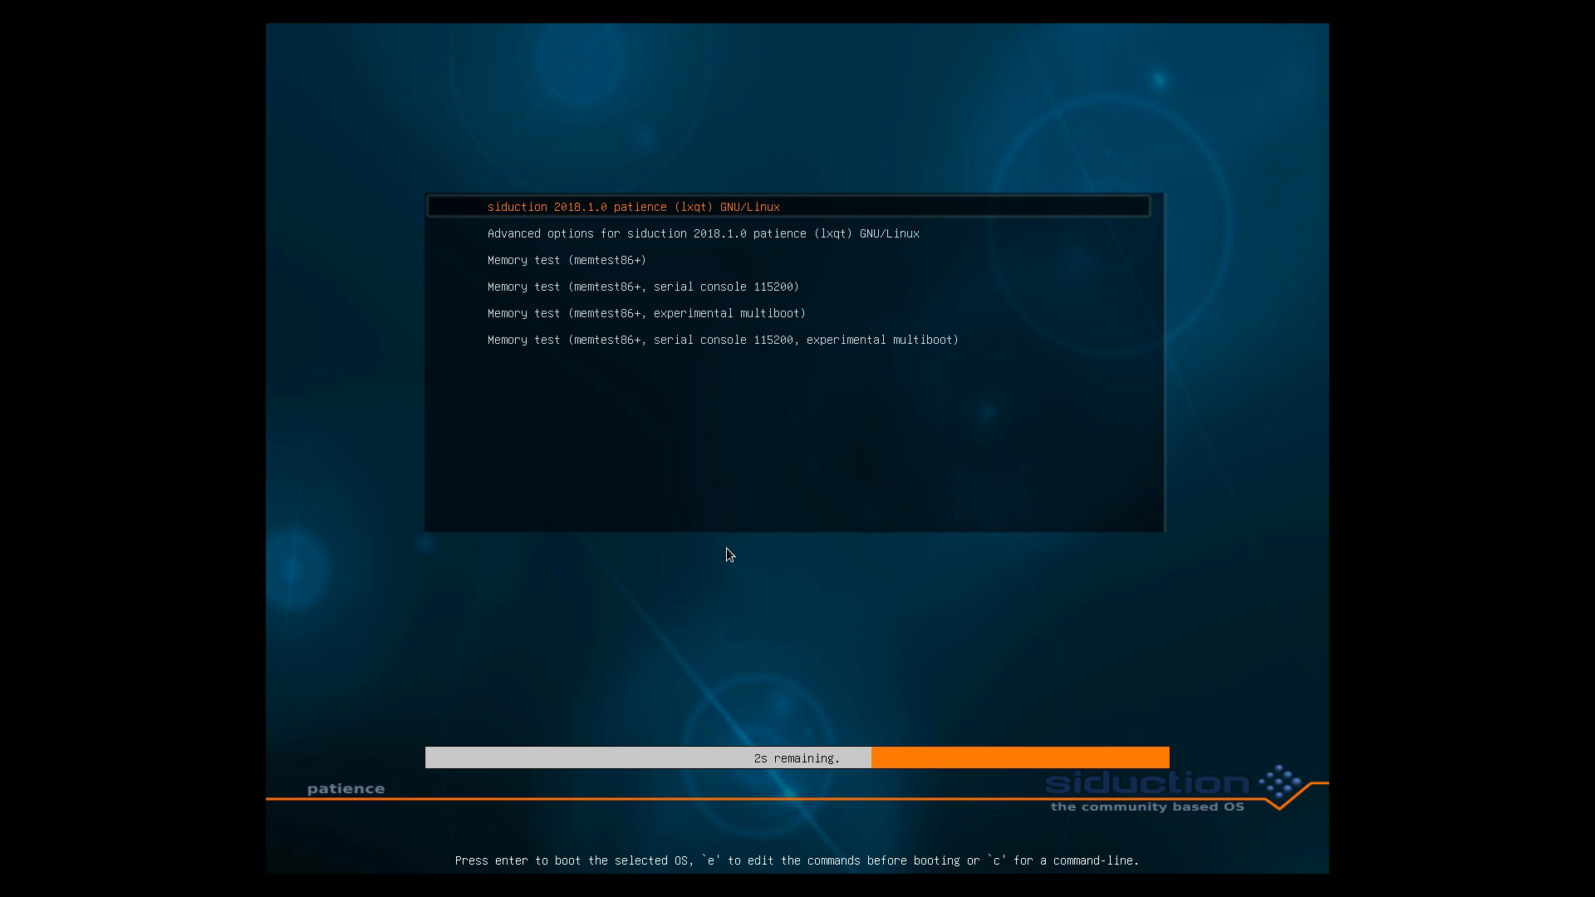
{"action": "key", "text": "Control_R+f"}
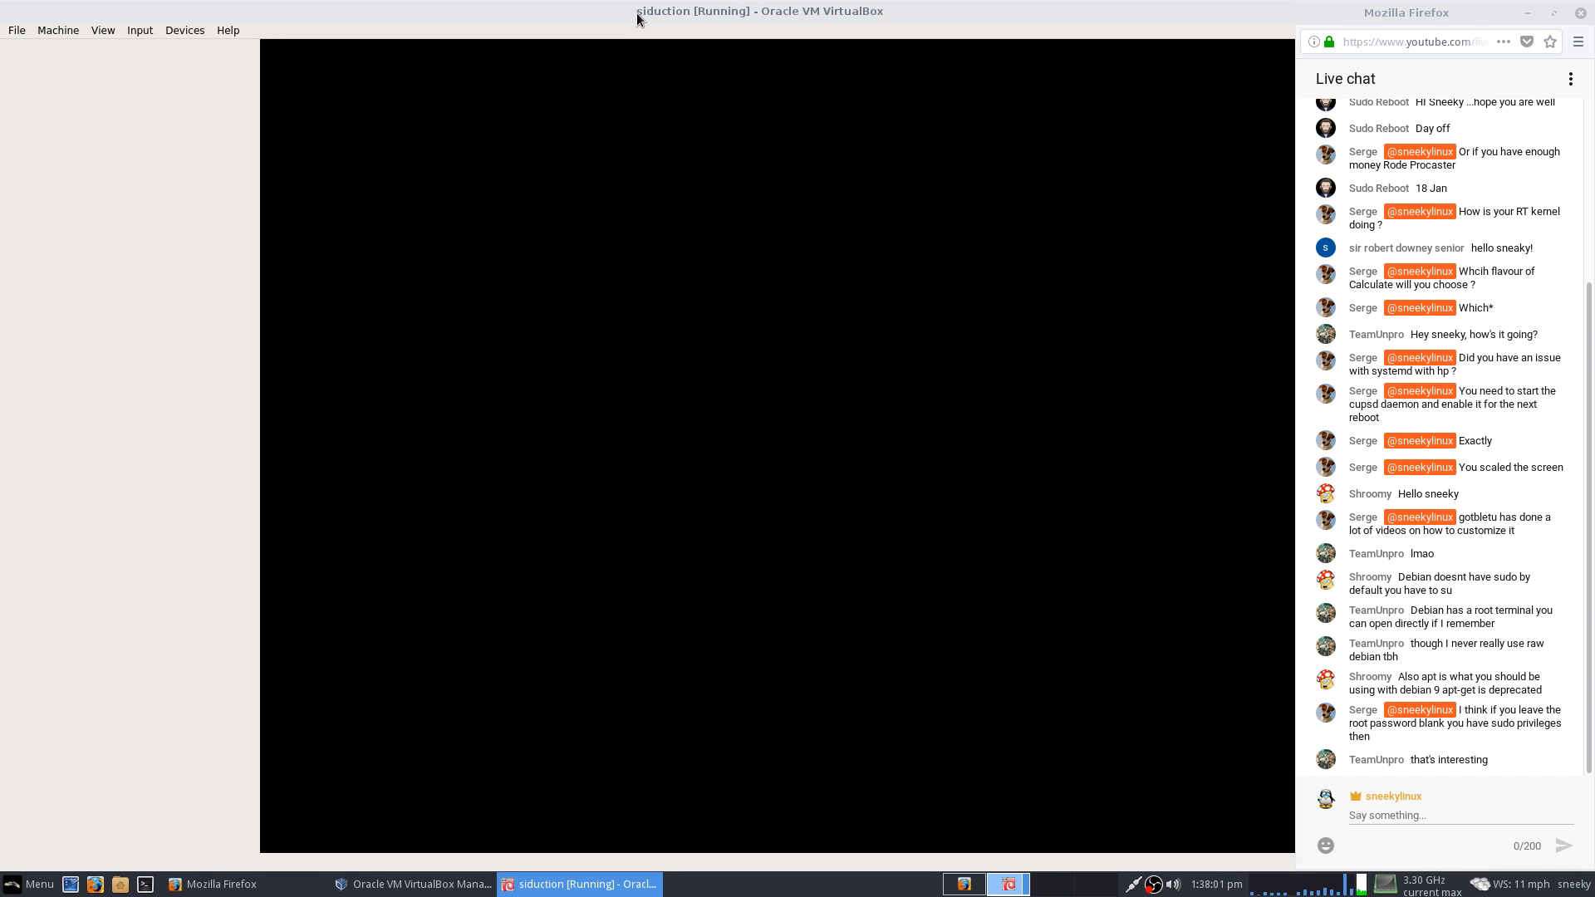
{"action": "mouse_move", "coordinate": [636, 12]}
{"action": "left_mouse_down"}
{"action": "mouse_move", "coordinate": [524, 18]}
{"action": "mouse_move", "coordinate": [636, 14]}
{"action": "left_mouse_up"}
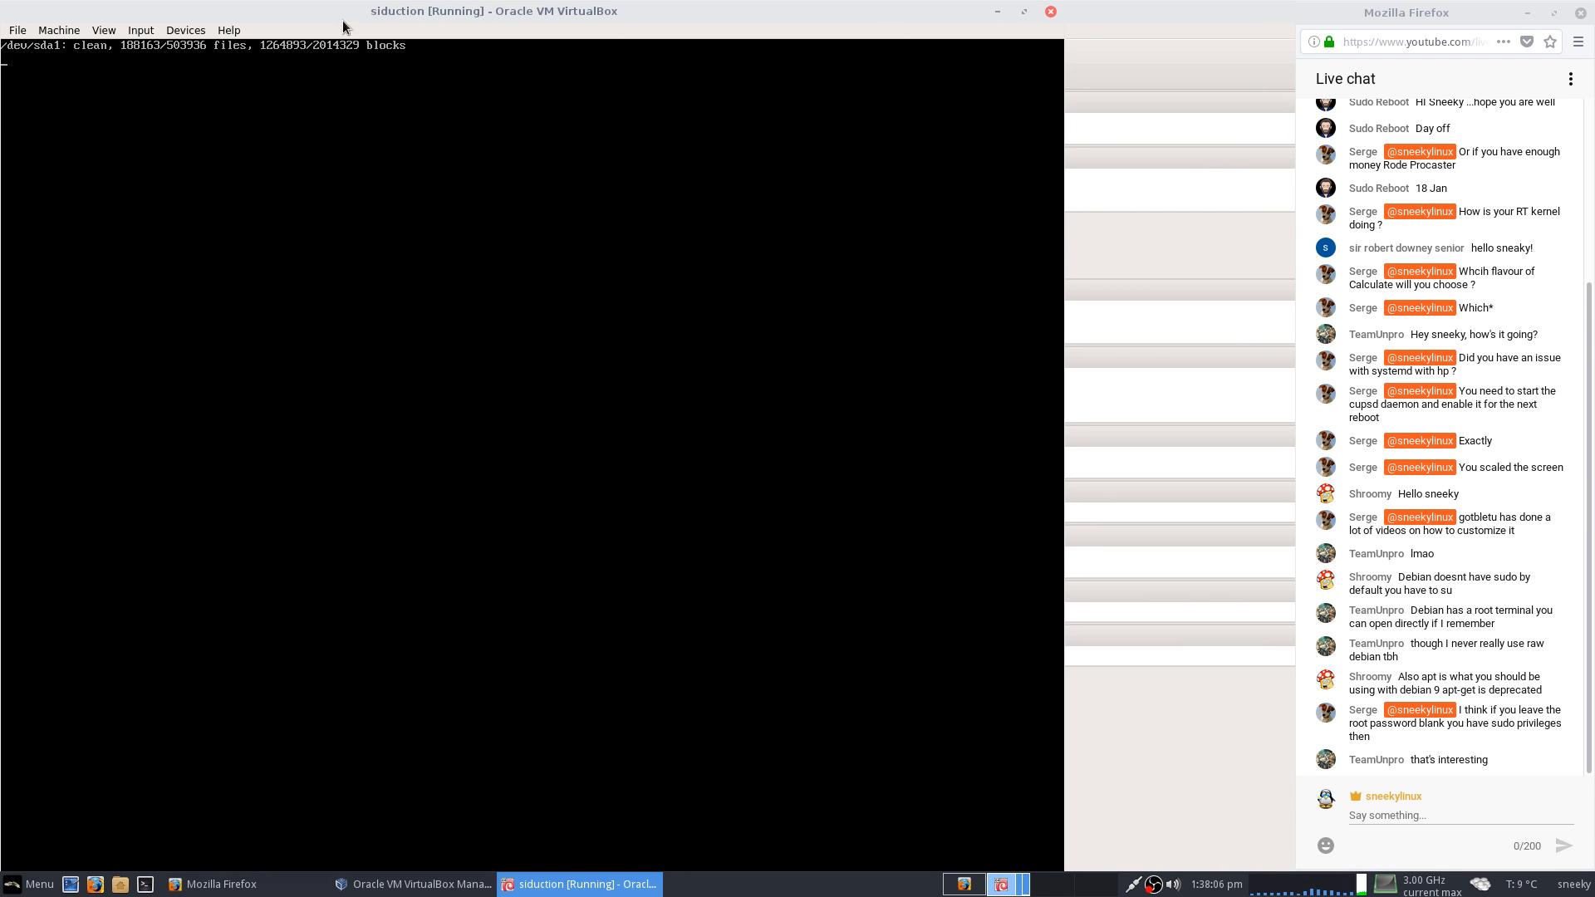
{"action": "left_click", "coordinate": [19, 32]}
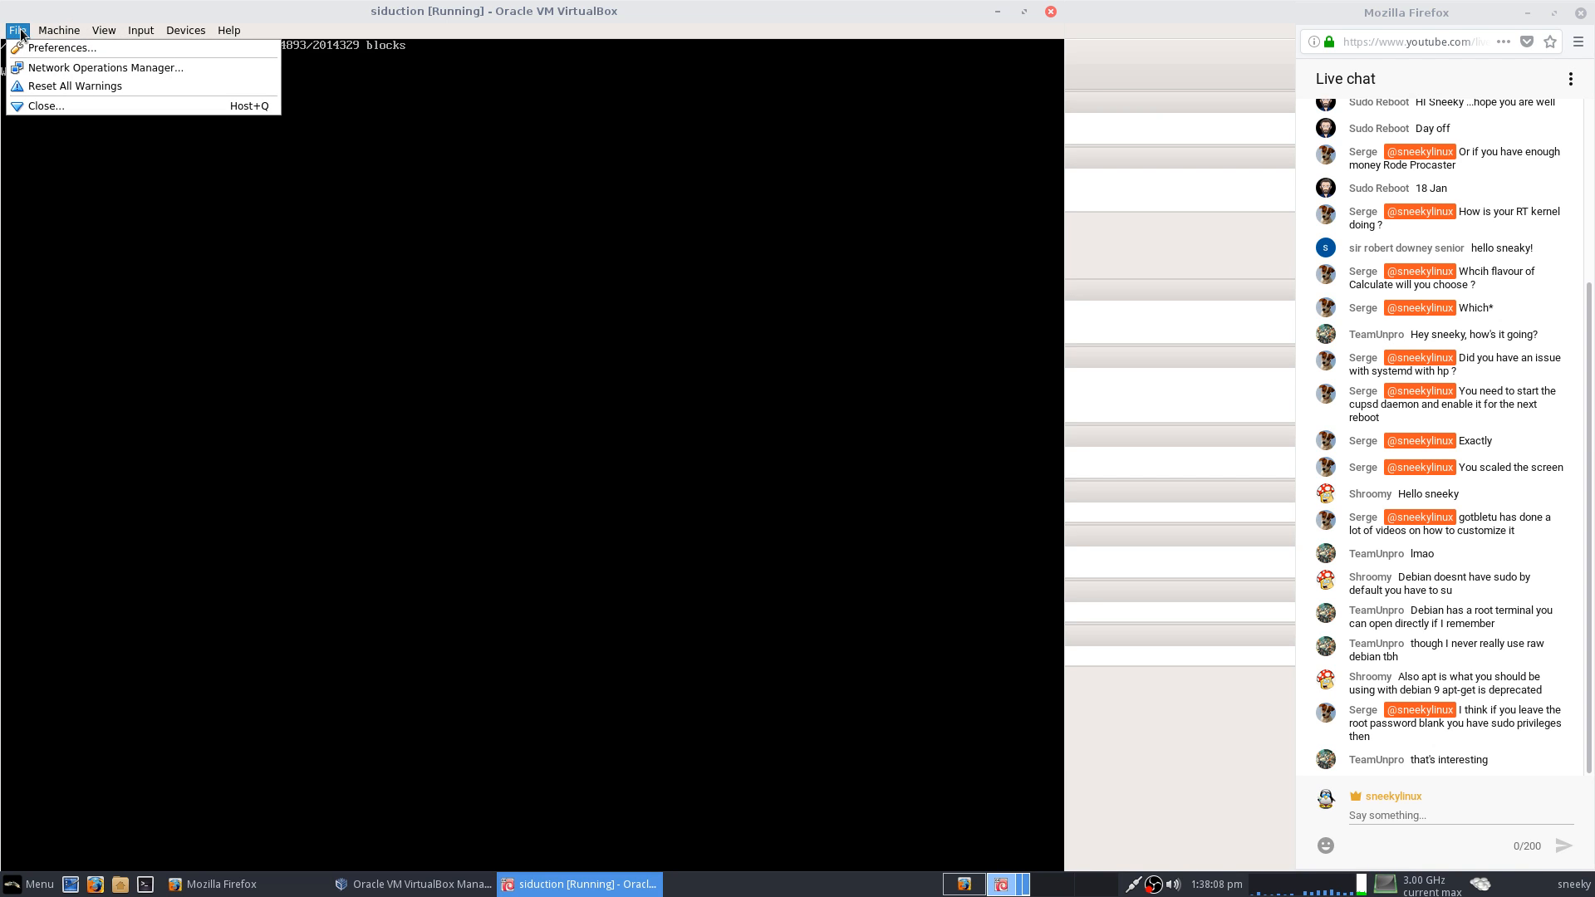
{"action": "left_click", "coordinate": [47, 105]}
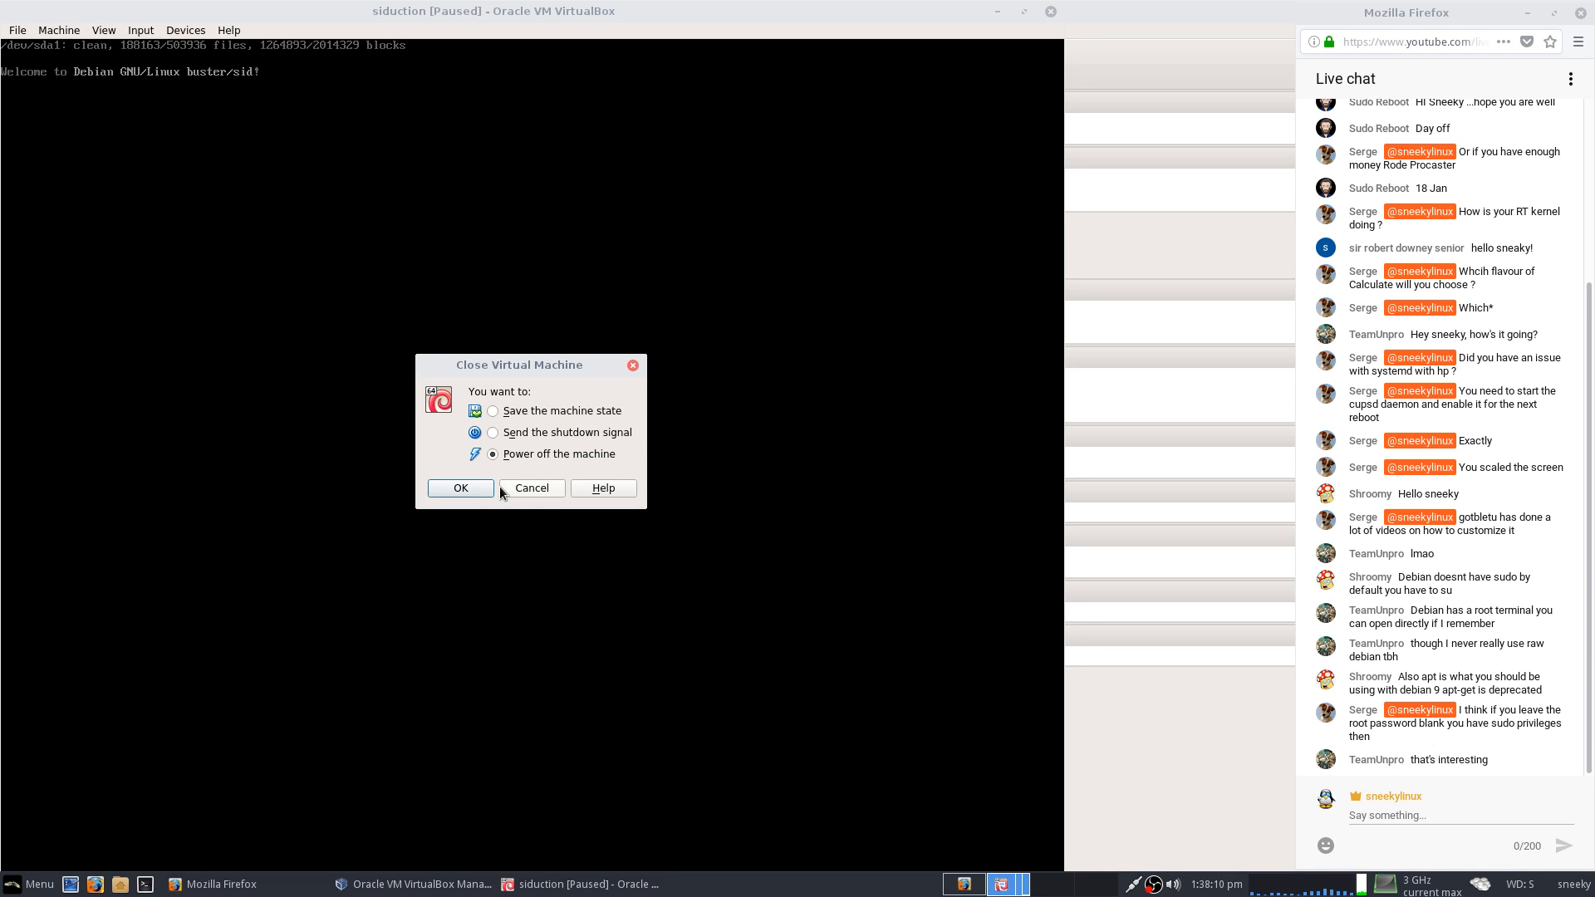
{"action": "left_click", "coordinate": [472, 488]}
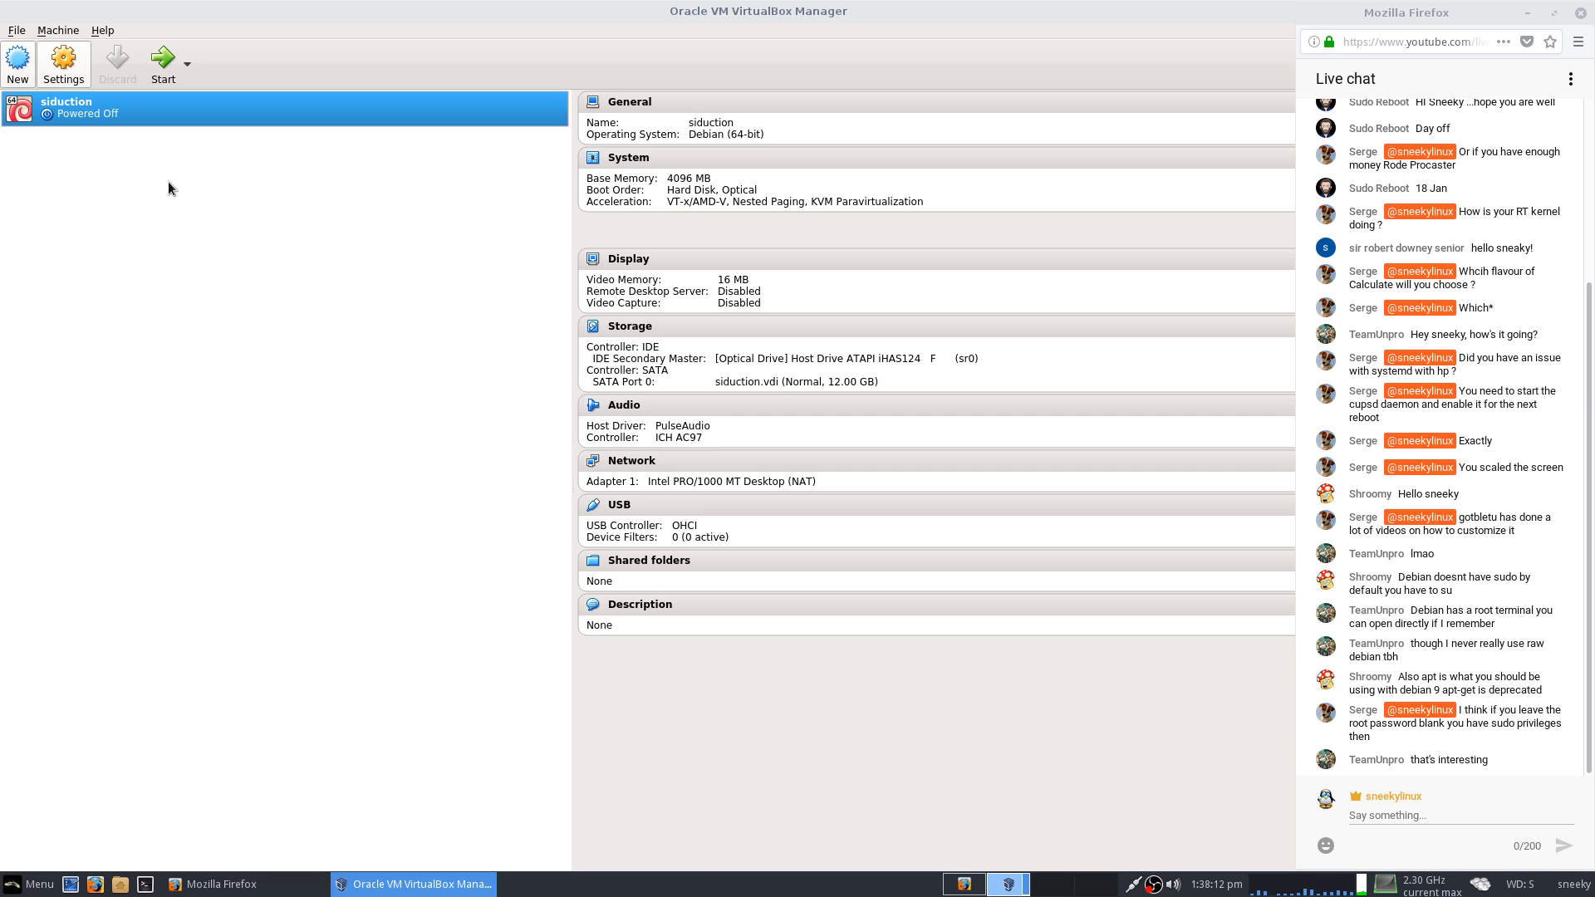
Begin a new virtual machine named "puppy" with type Linux and version Ubuntu (64-bit).
{"action": "left_click", "coordinate": [14, 78]}
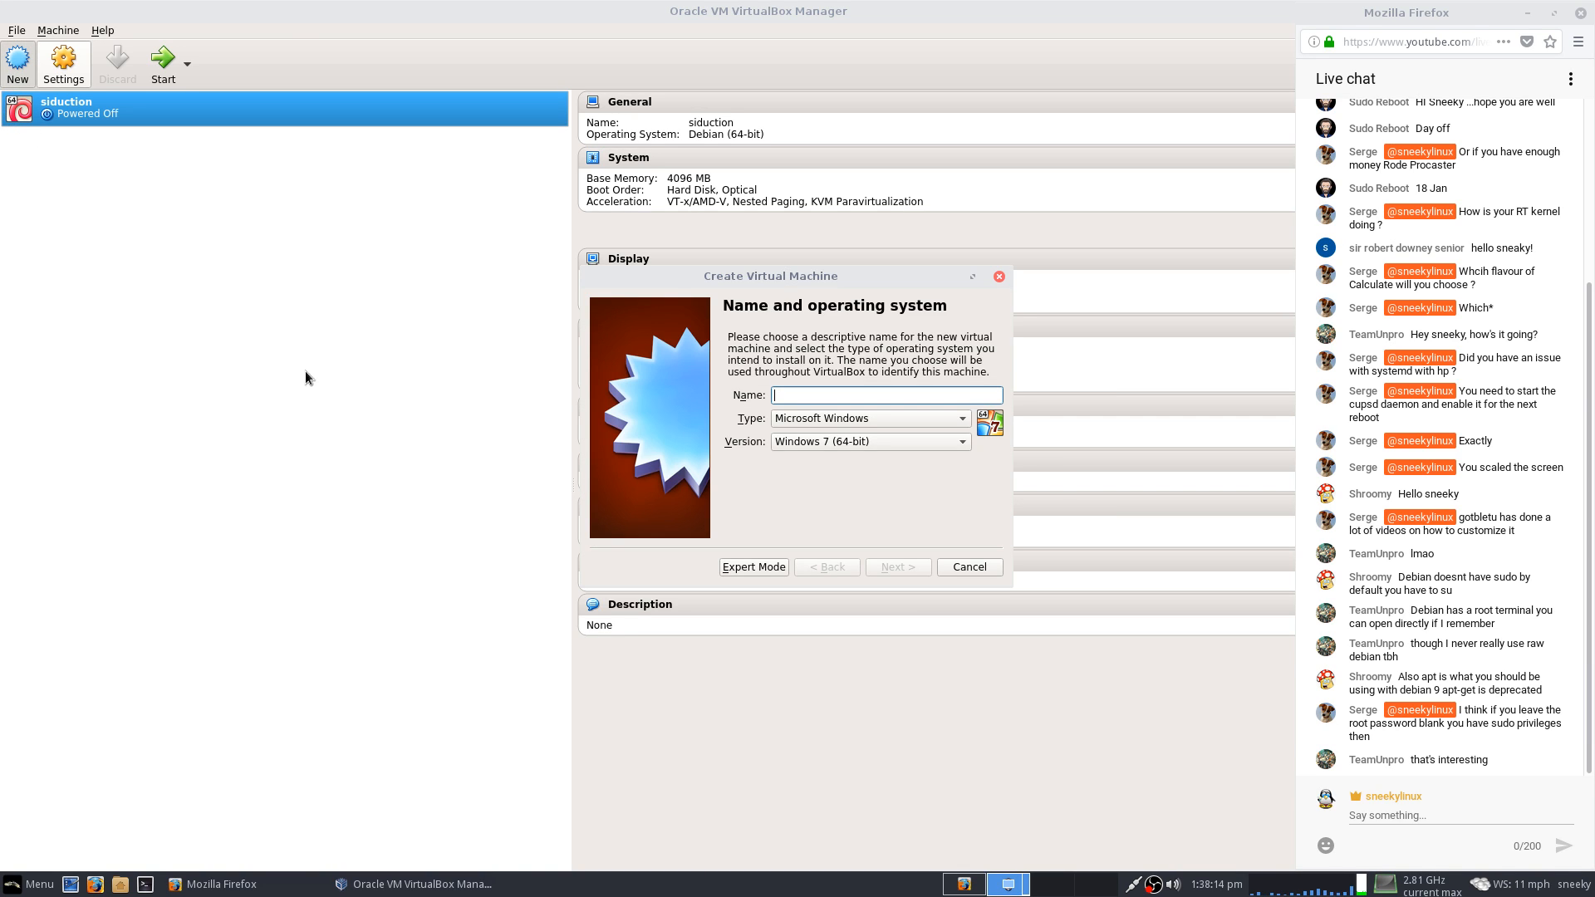
{"action": "type", "text": "puppy"}
{"action": "left_click", "coordinate": [847, 421]}
{"action": "left_click", "coordinate": [856, 440]}
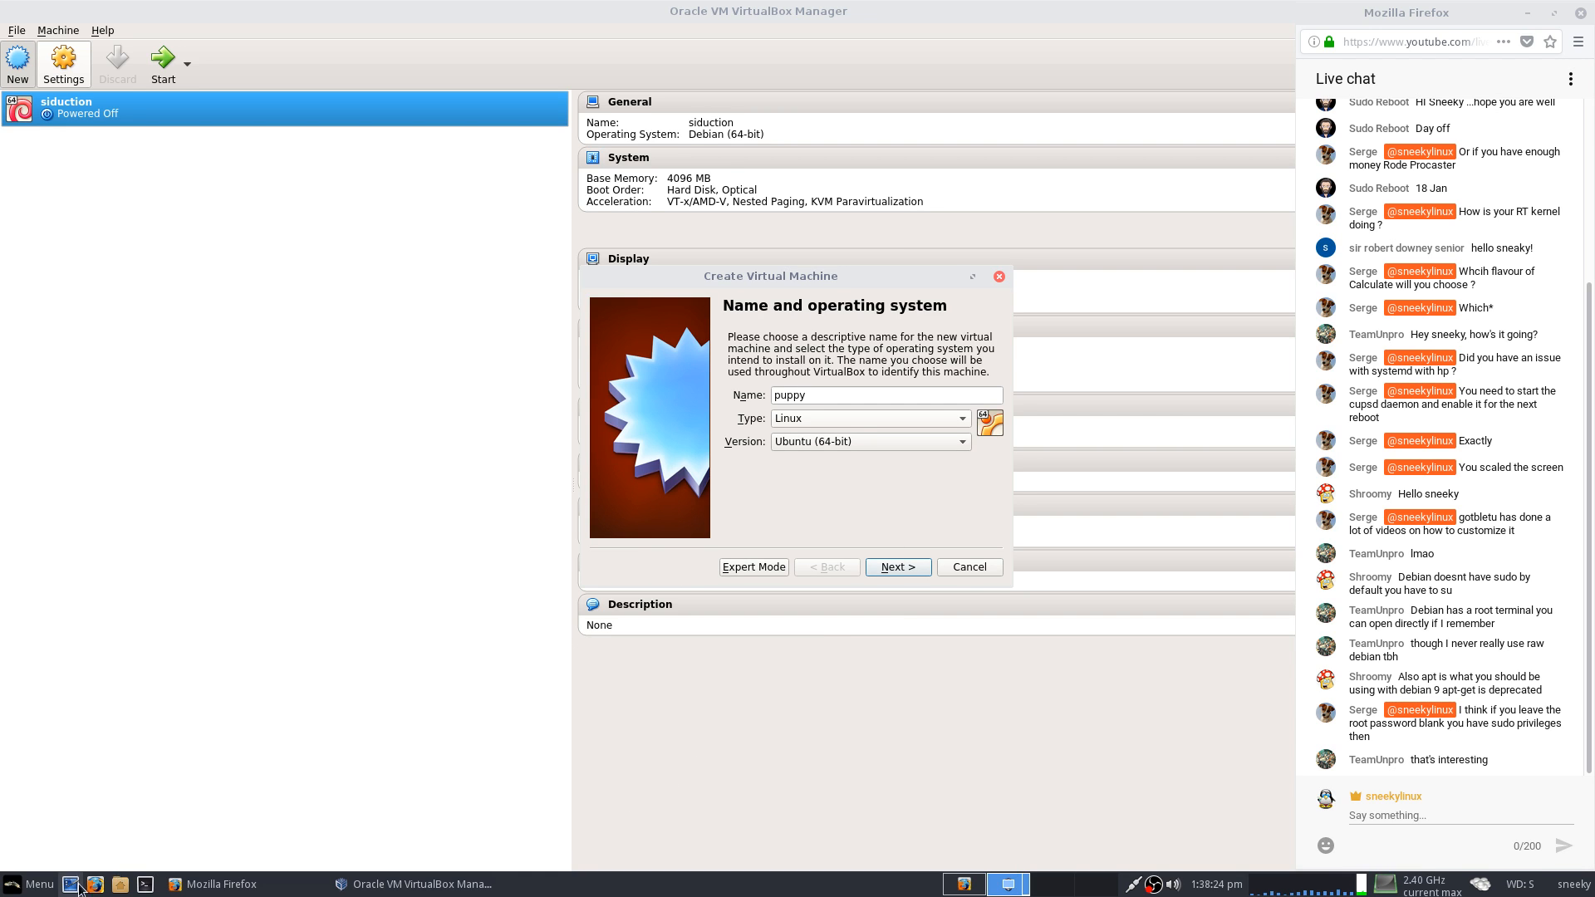
Look through the Downloads folder in the host's file manager for the Puppy ISO, and close the file manager.
{"action": "left_click", "coordinate": [121, 886]}
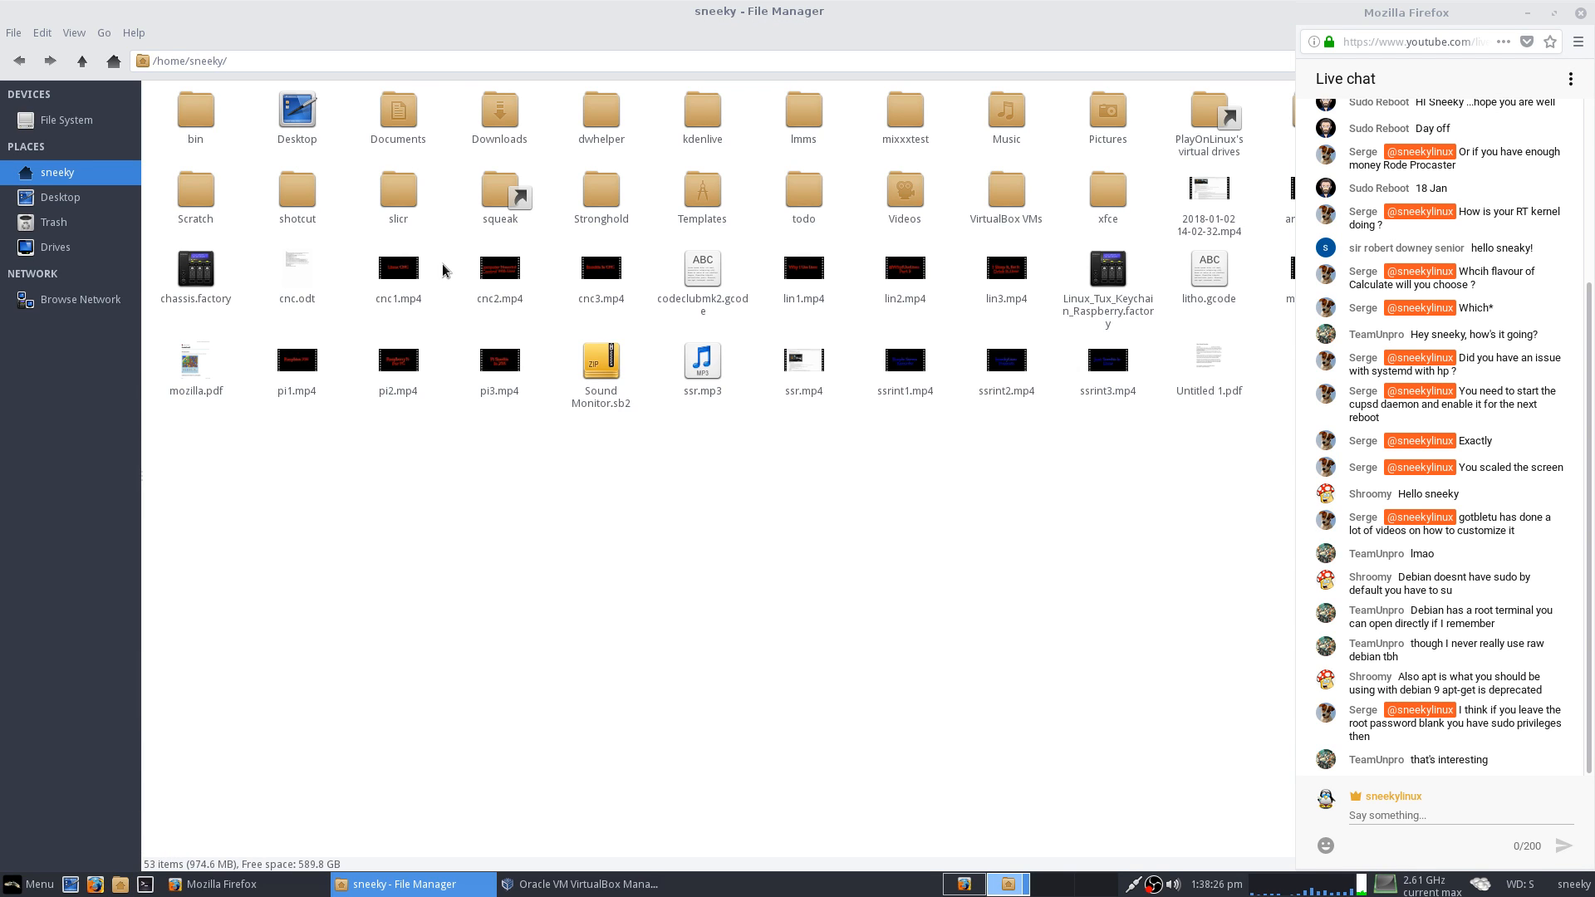
{"action": "double_click", "coordinate": [500, 116]}
{"action": "scroll", "coordinate": [638, 457], "scroll_direction": "down", "scroll_amount": 10}
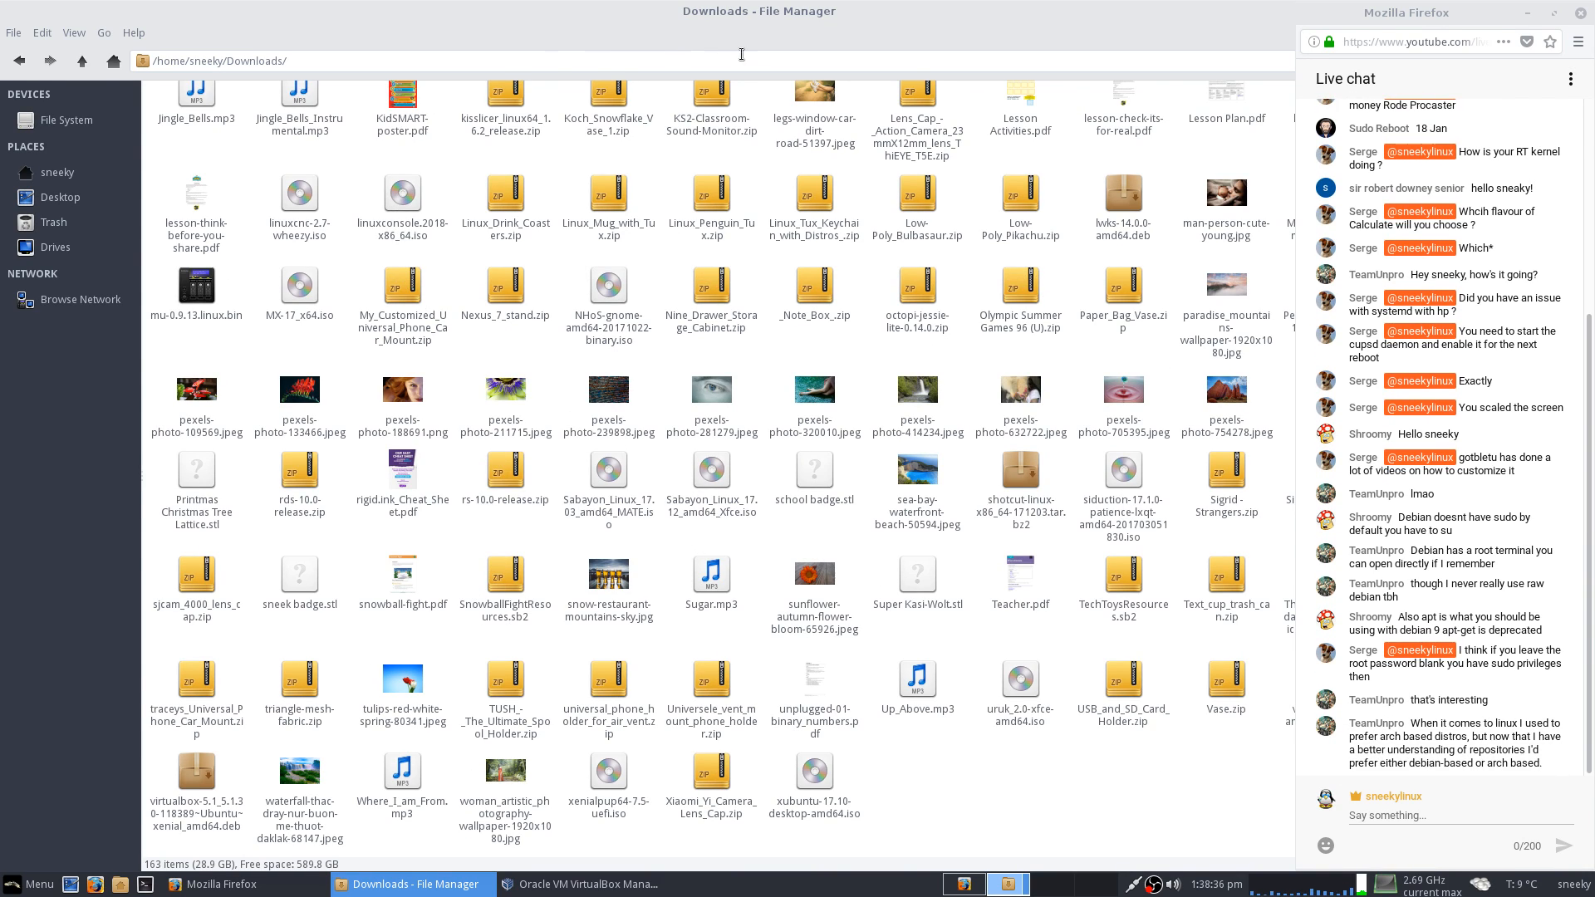
{"action": "right_click", "coordinate": [670, 20]}
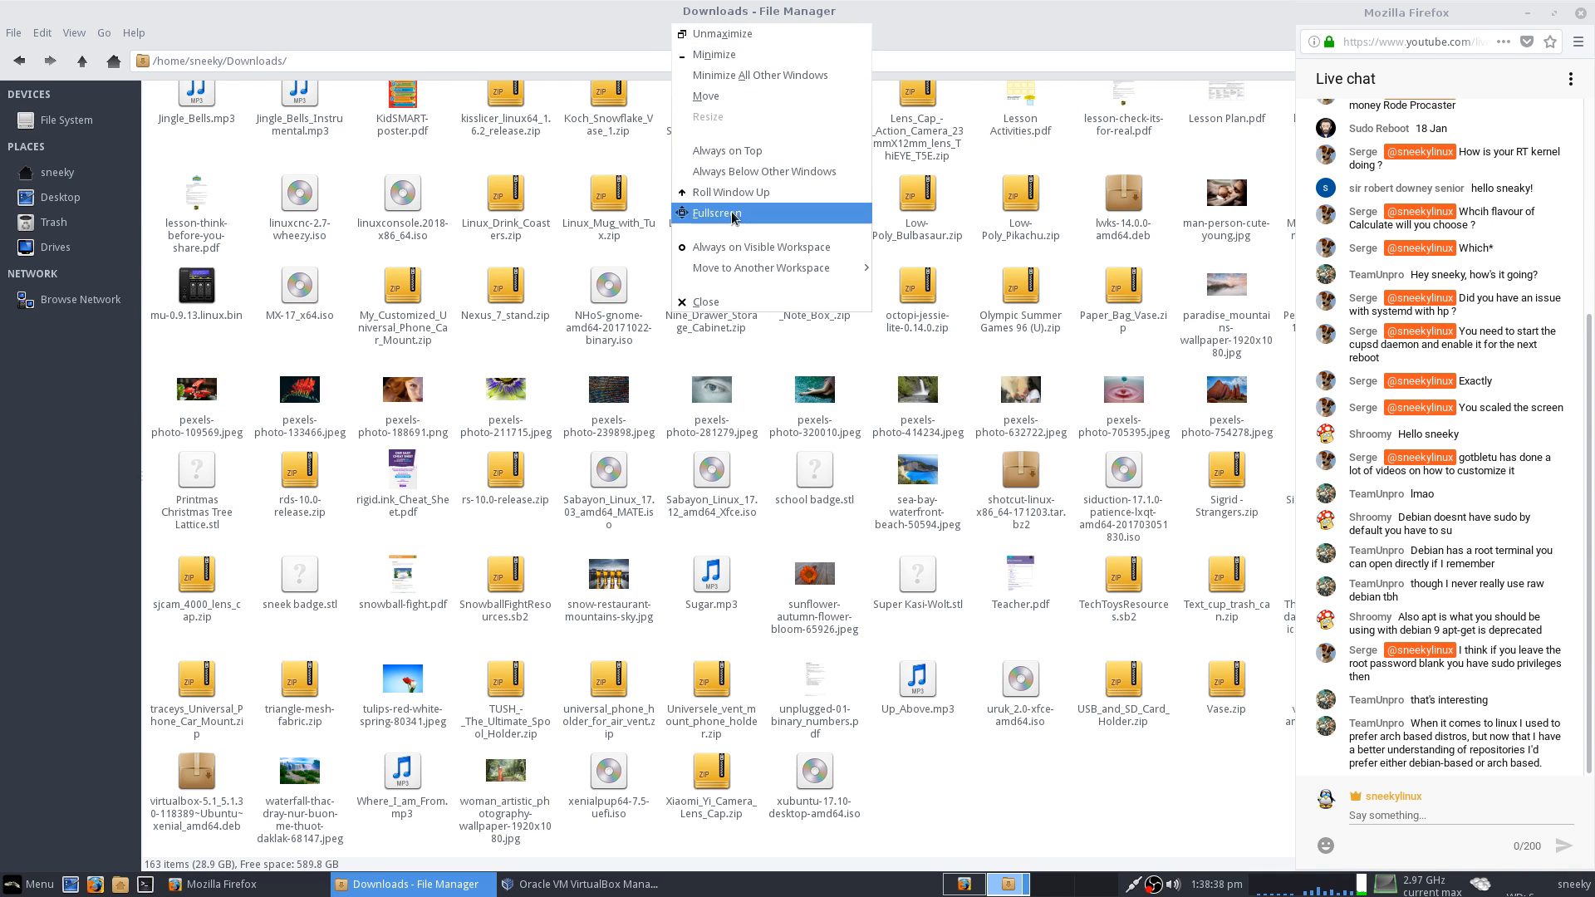
{"action": "left_click", "coordinate": [726, 309]}
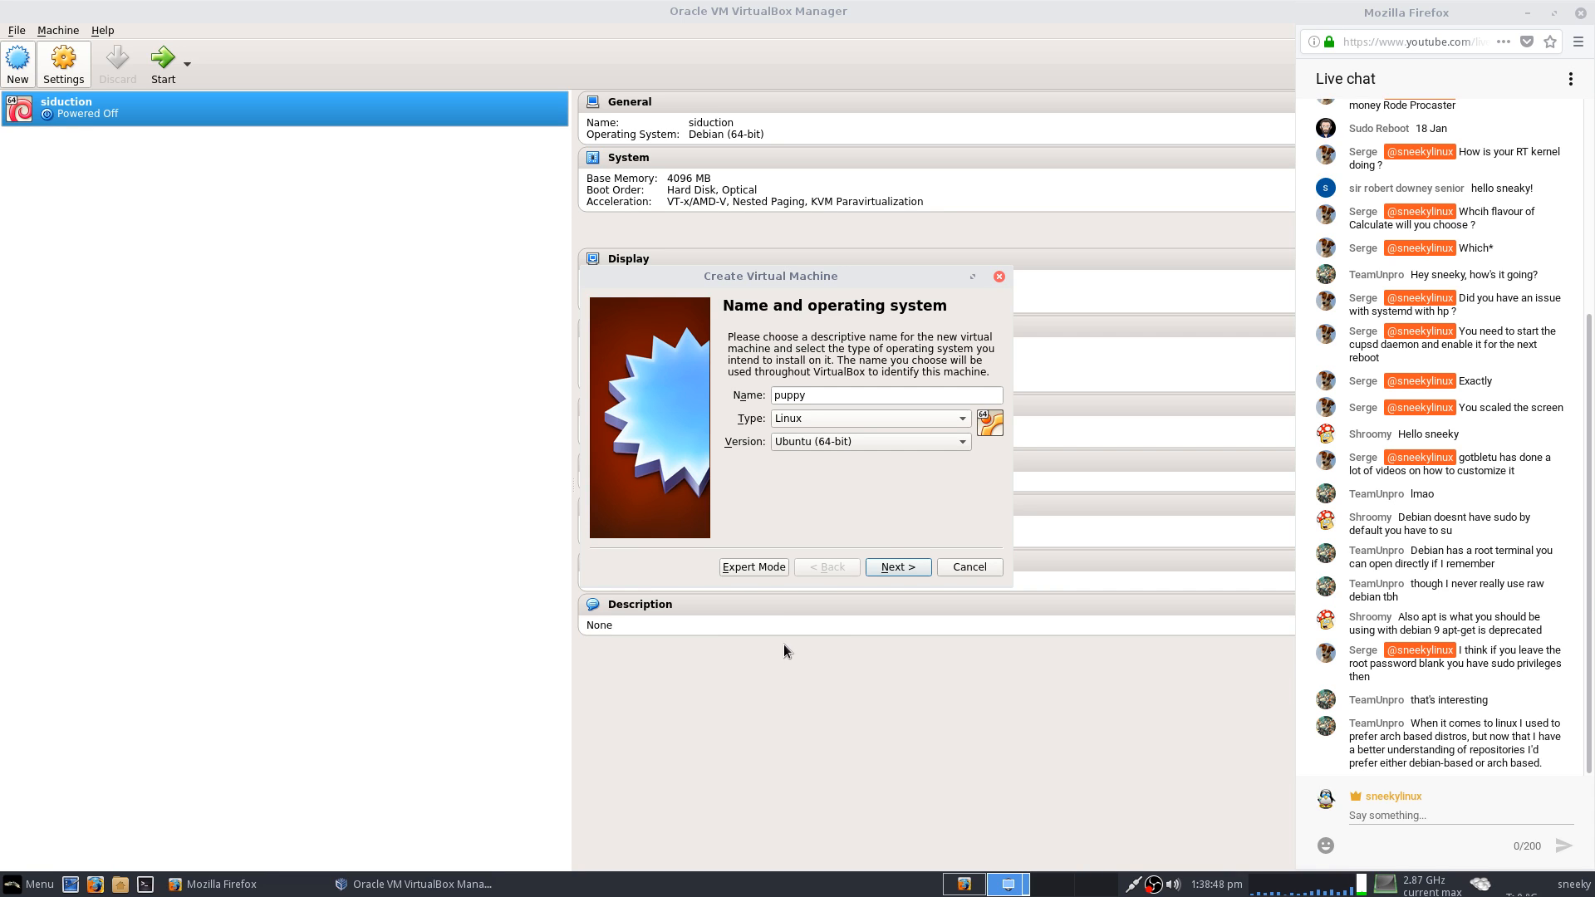
Create the puppy virtual machine with 1024 MB of memory and a 10.00 GB VDI hard disk named "puppy".
{"action": "left_click", "coordinate": [895, 574]}
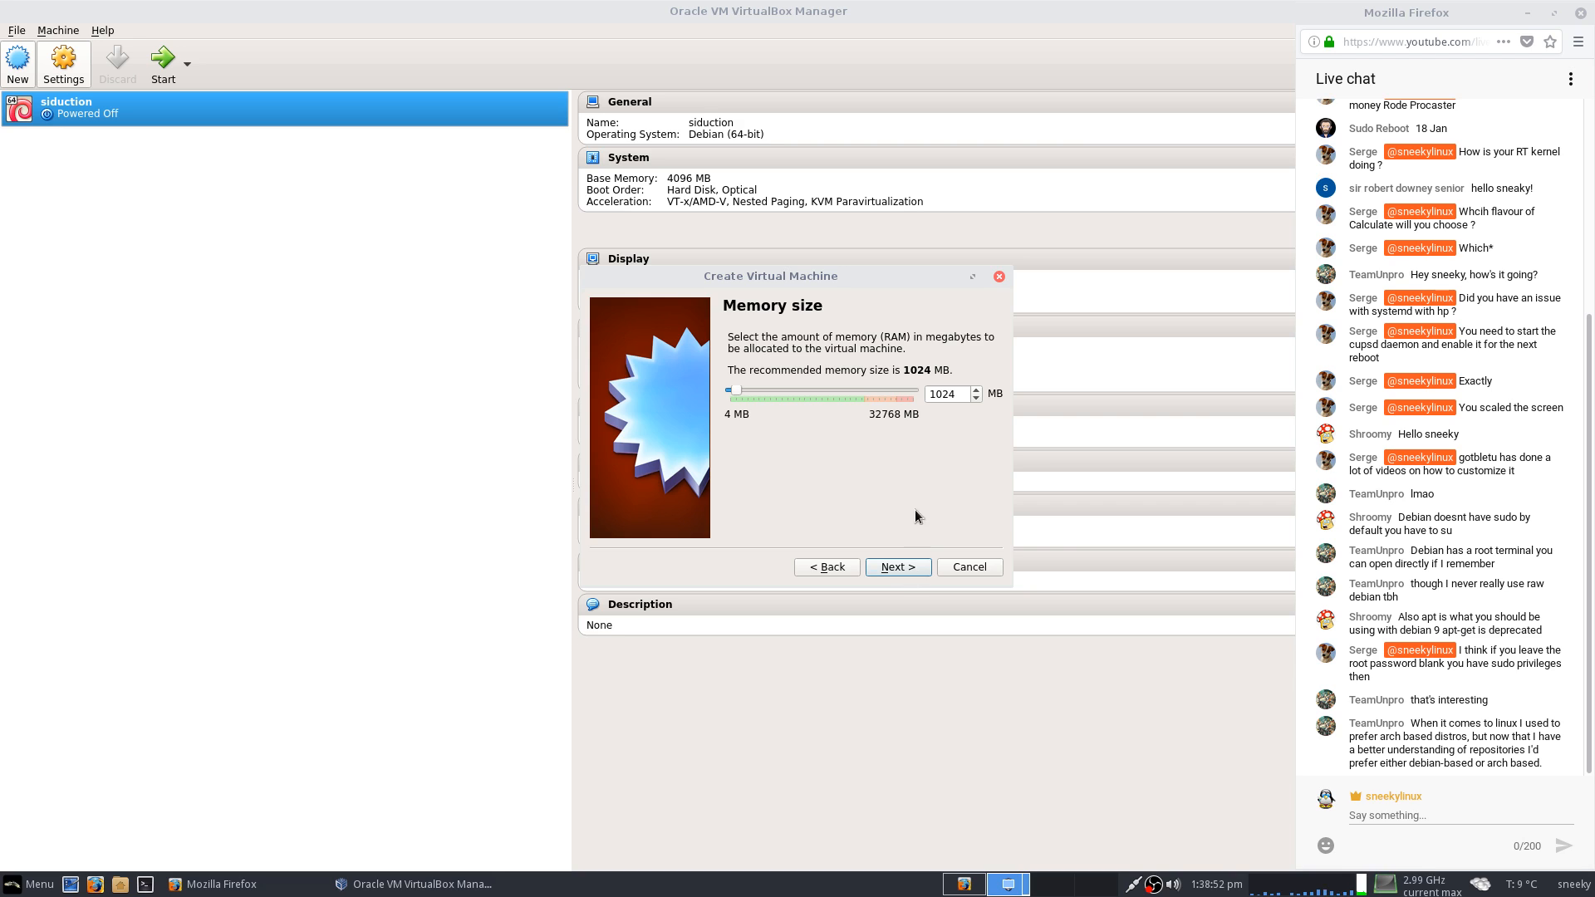
{"action": "left_click", "coordinate": [953, 398]}
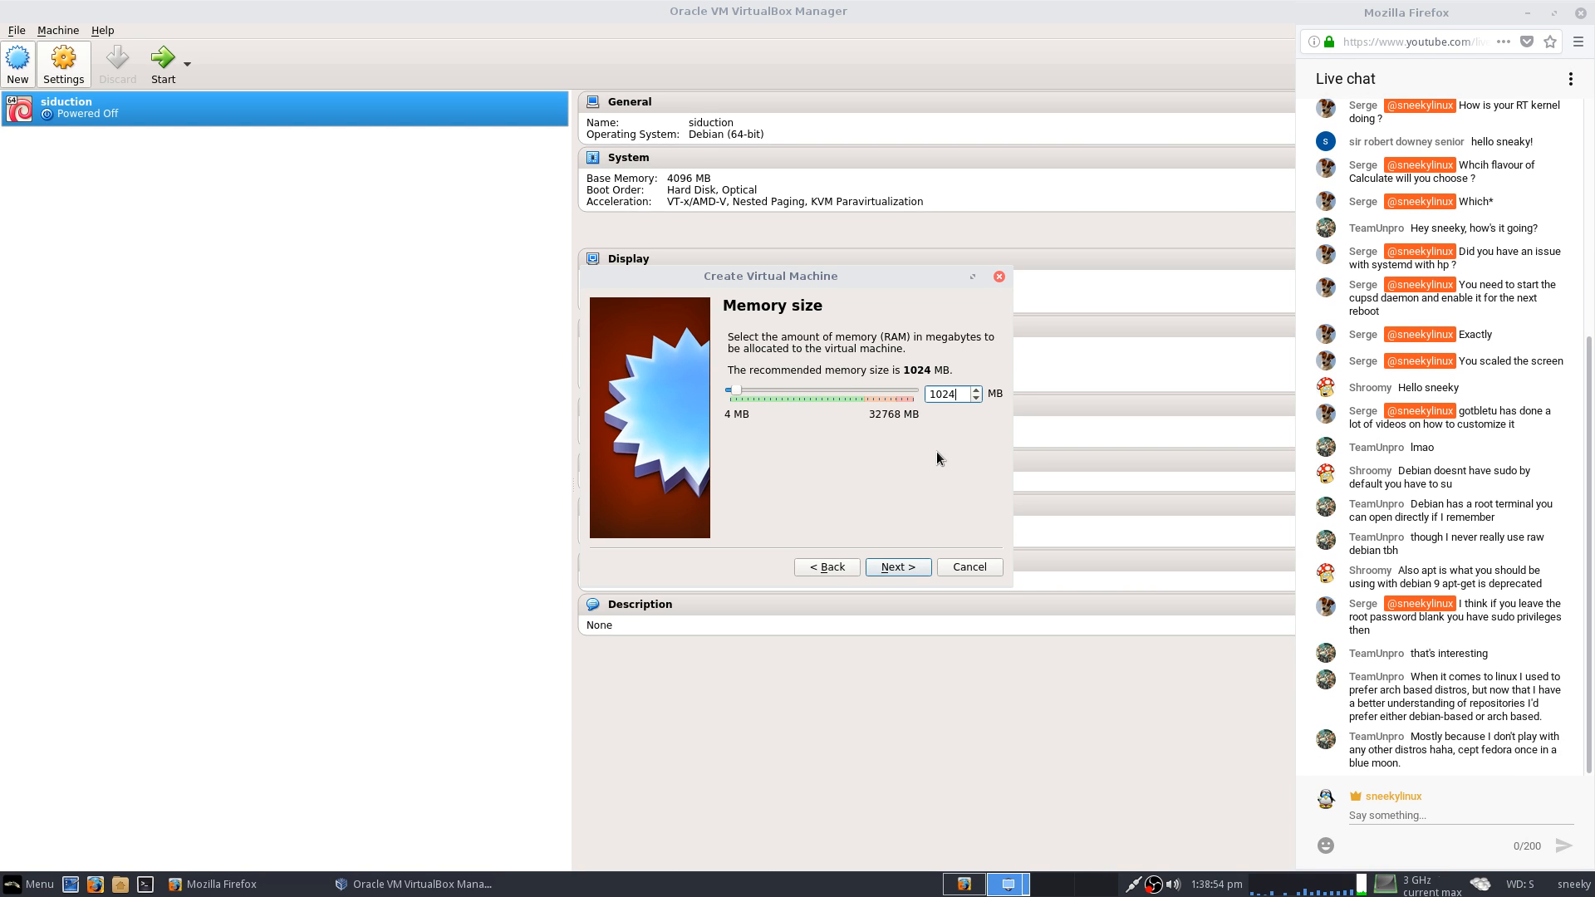
{"action": "left_click", "coordinate": [884, 566]}
{"action": "left_click", "coordinate": [888, 570]}
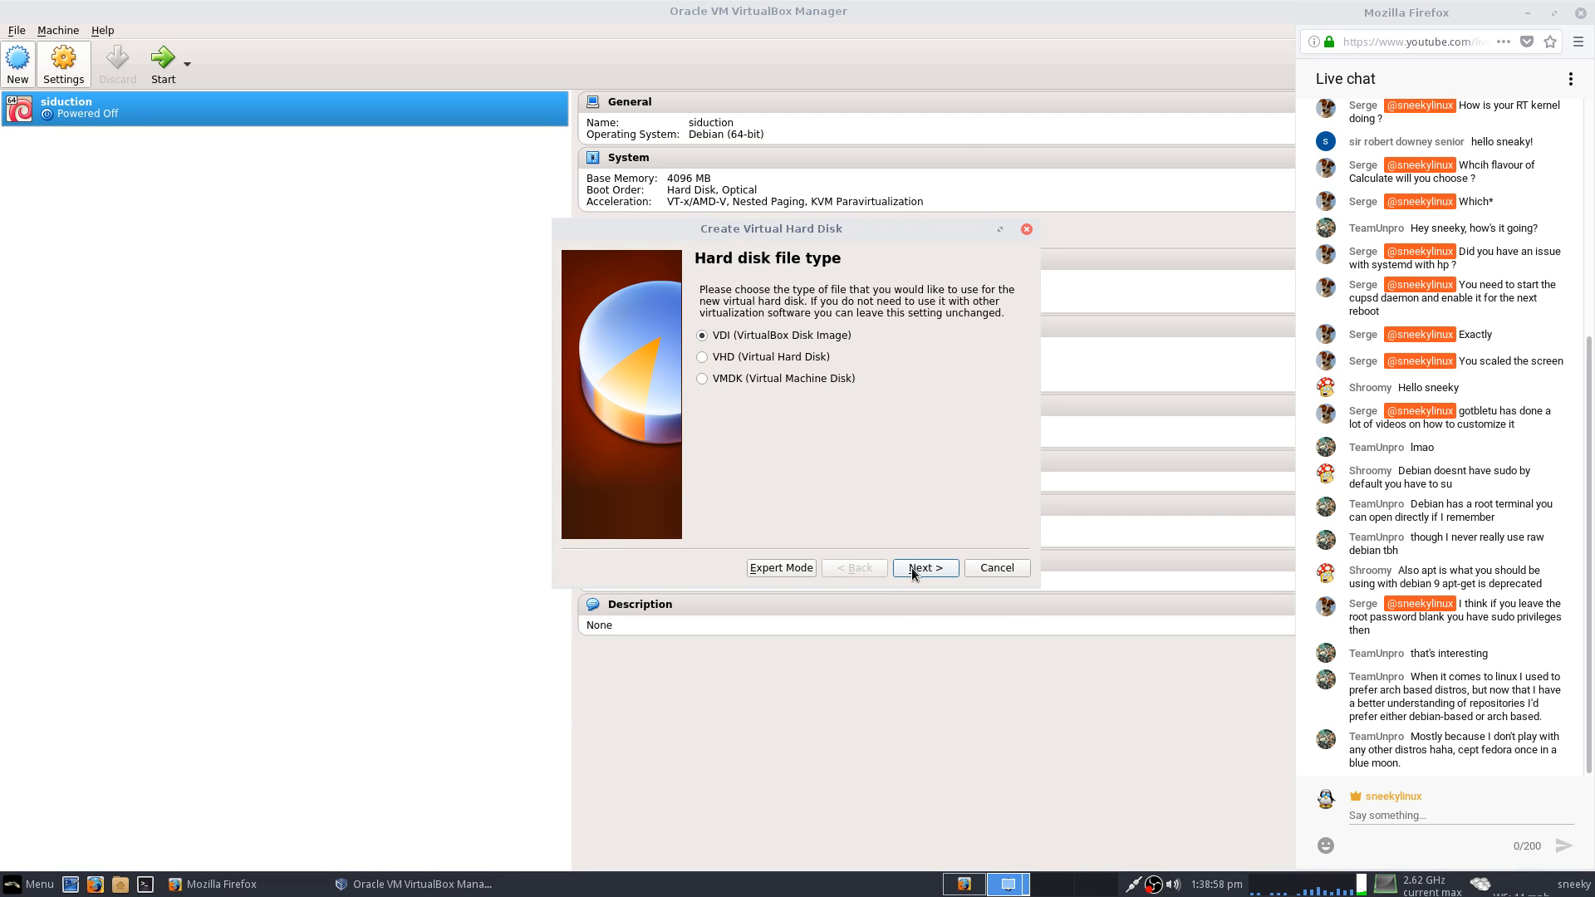
{"action": "left_click", "coordinate": [914, 569]}
{"action": "left_click", "coordinate": [922, 571]}
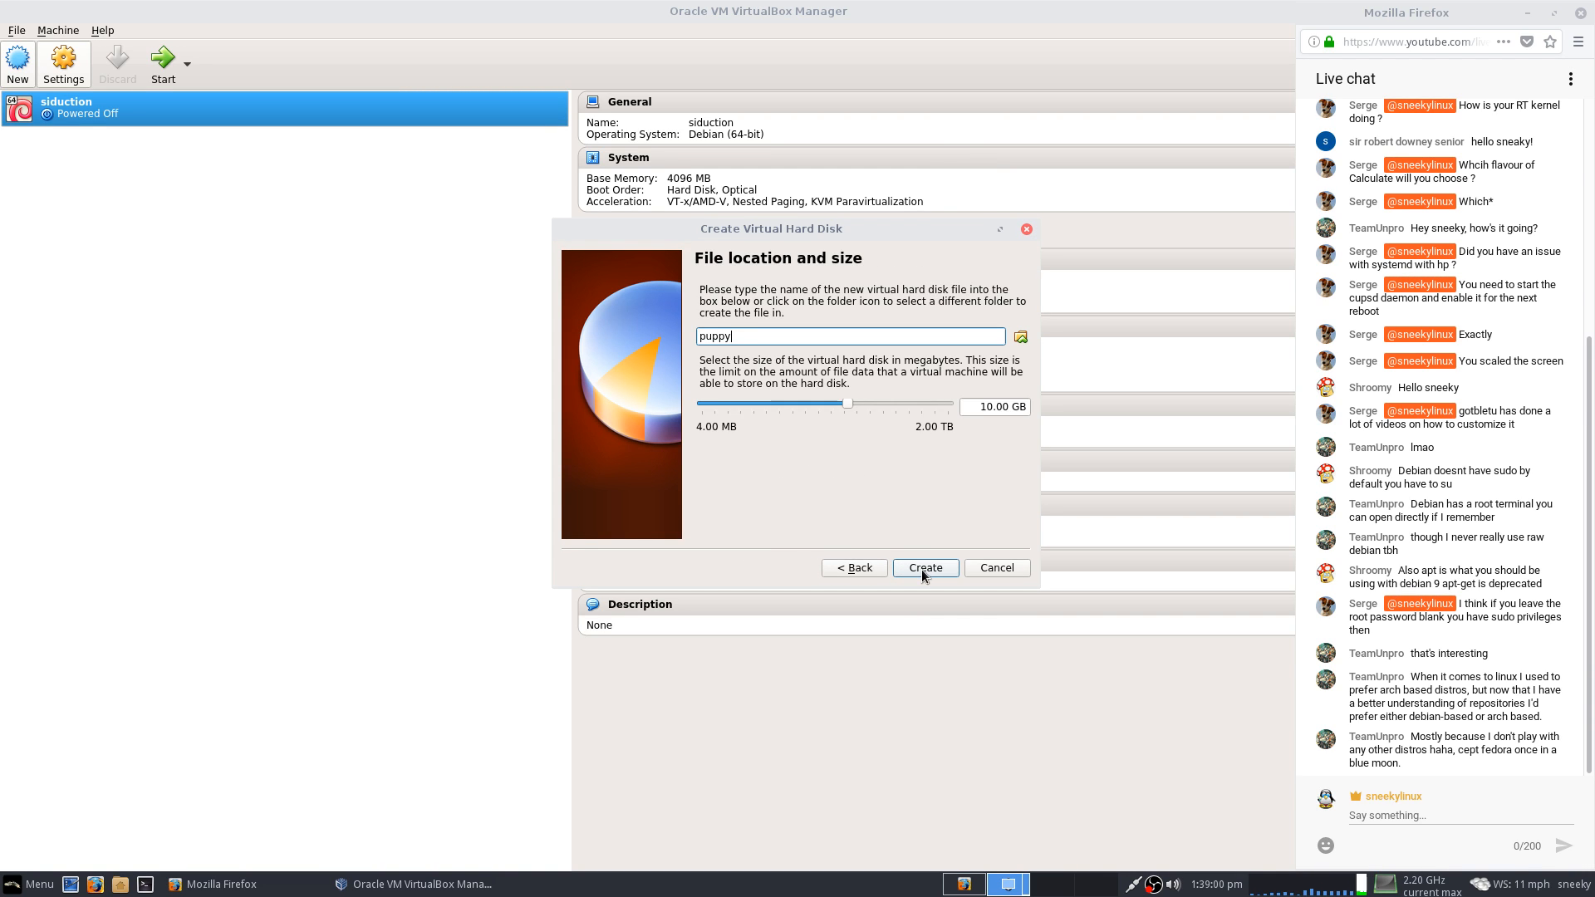
{"action": "left_click", "coordinate": [922, 569]}
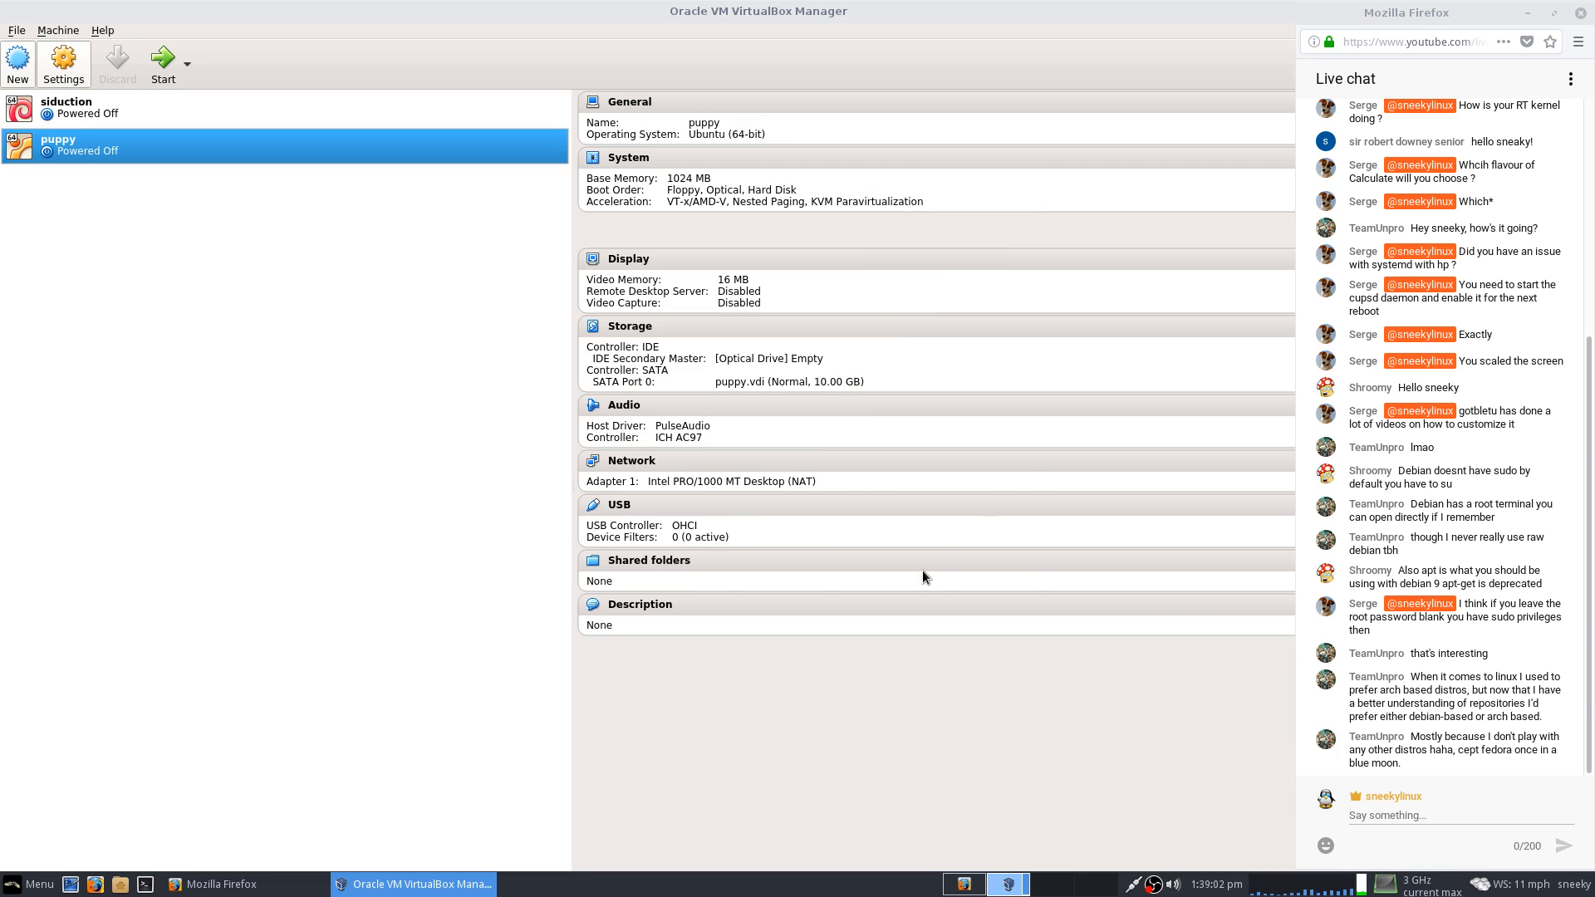
In the puppy machine's system settings, set the base memory to 4096 MB and disable Floppy in the boot order.
{"action": "left_click", "coordinate": [72, 75]}
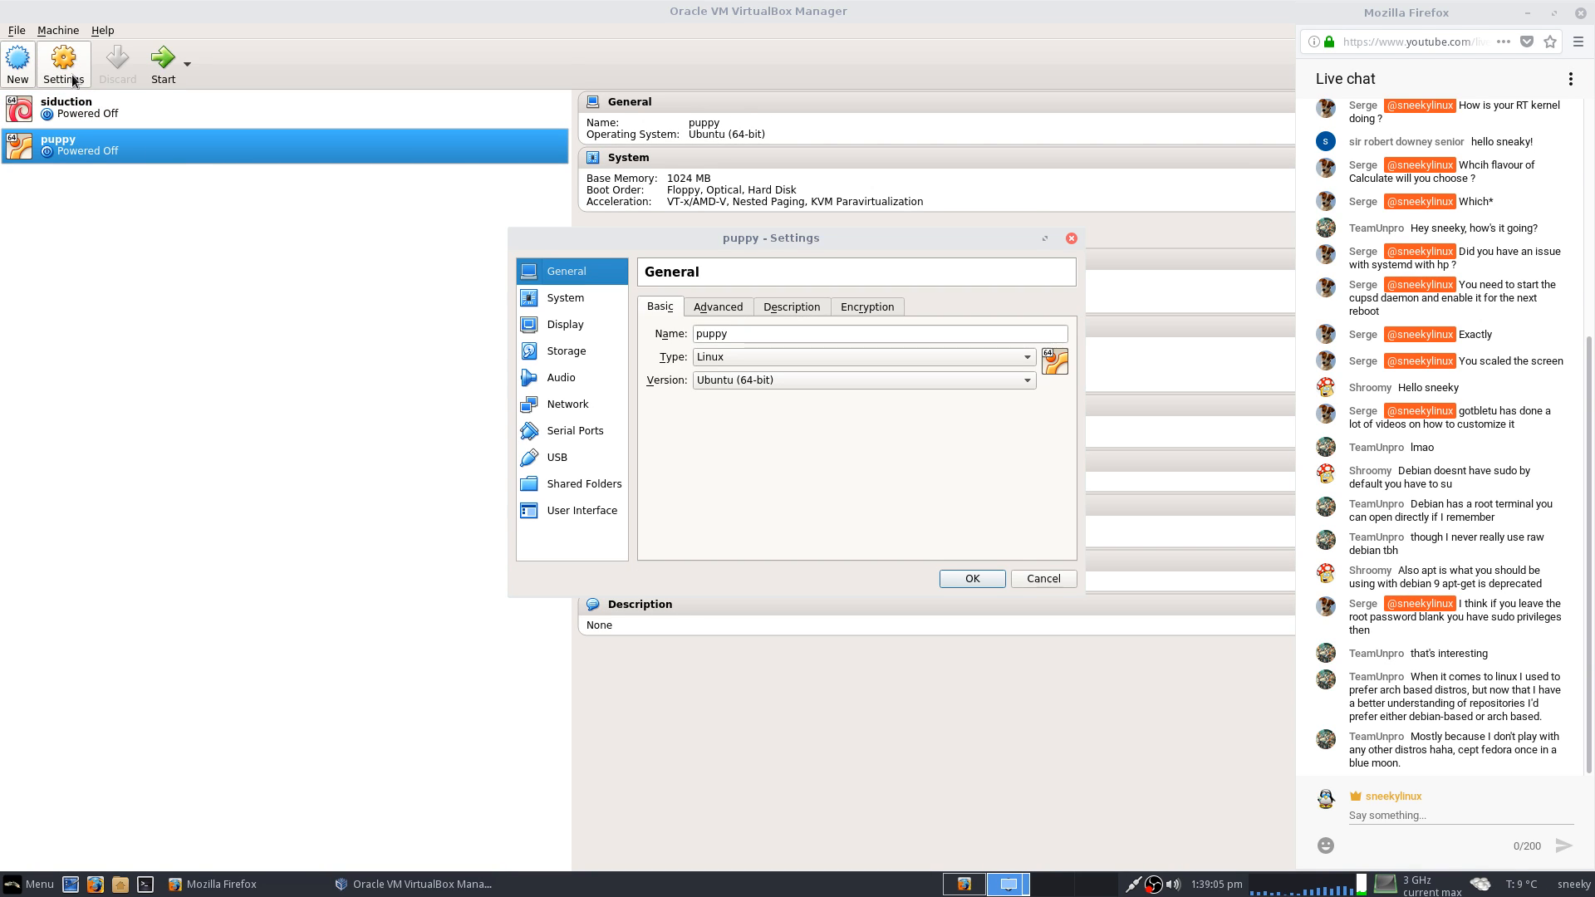
{"action": "left_click", "coordinate": [550, 298]}
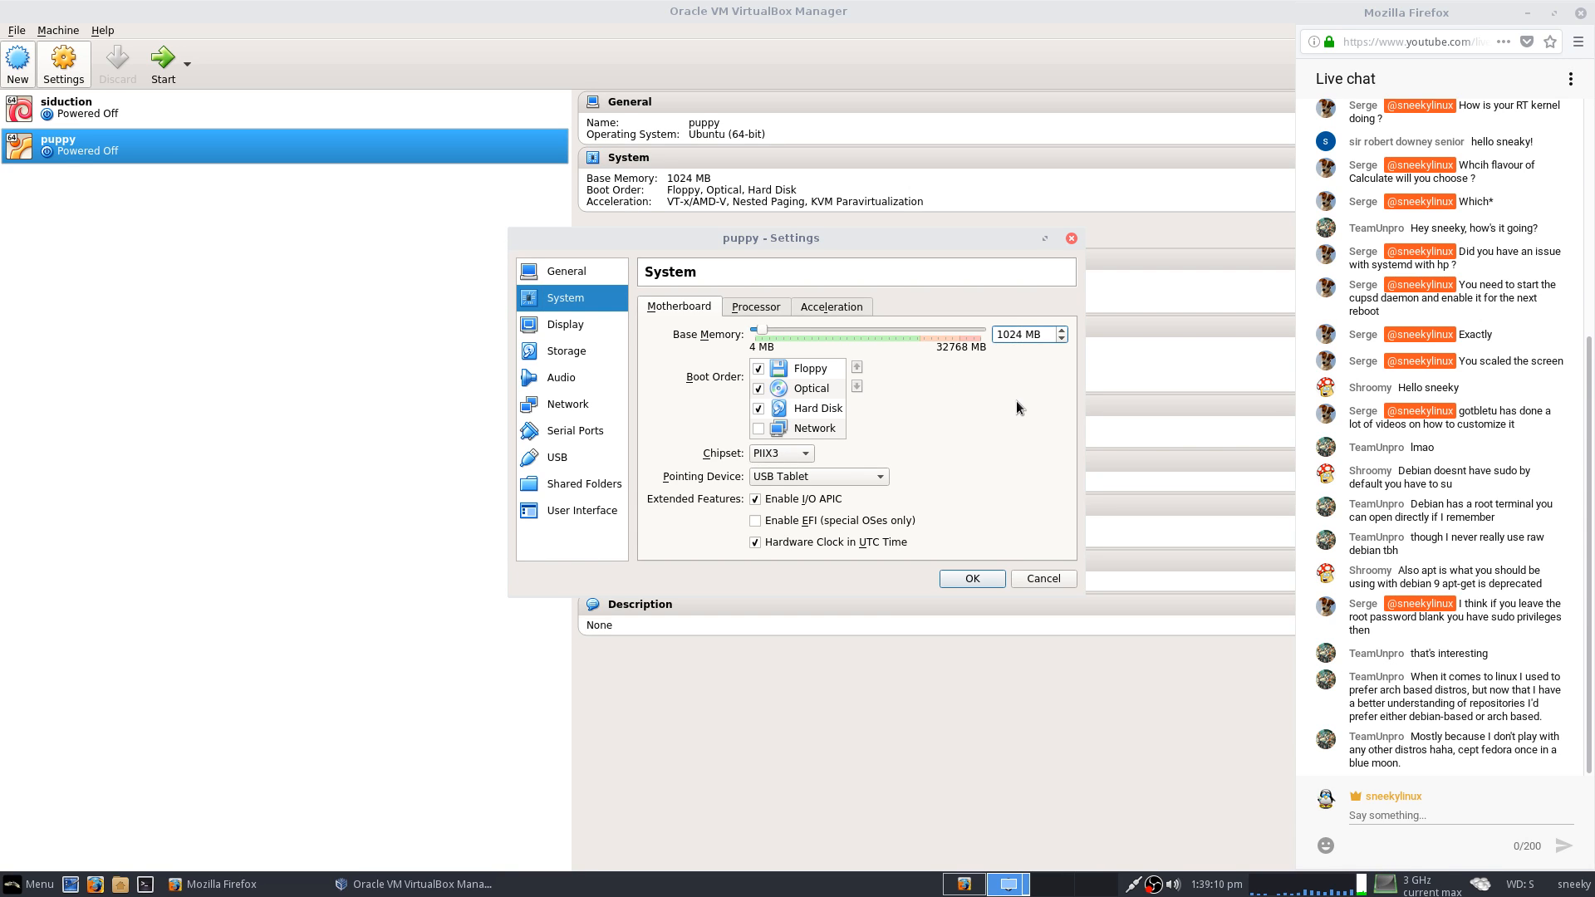
{"action": "key", "text": "BackSpace"}
{"action": "key", "text": "BackSpace"}
{"action": "key", "text": "BackSpace"}
{"action": "key", "text": "BackSpace"}
{"action": "type", "text": "4096"}
{"action": "left_click", "coordinate": [758, 369]}
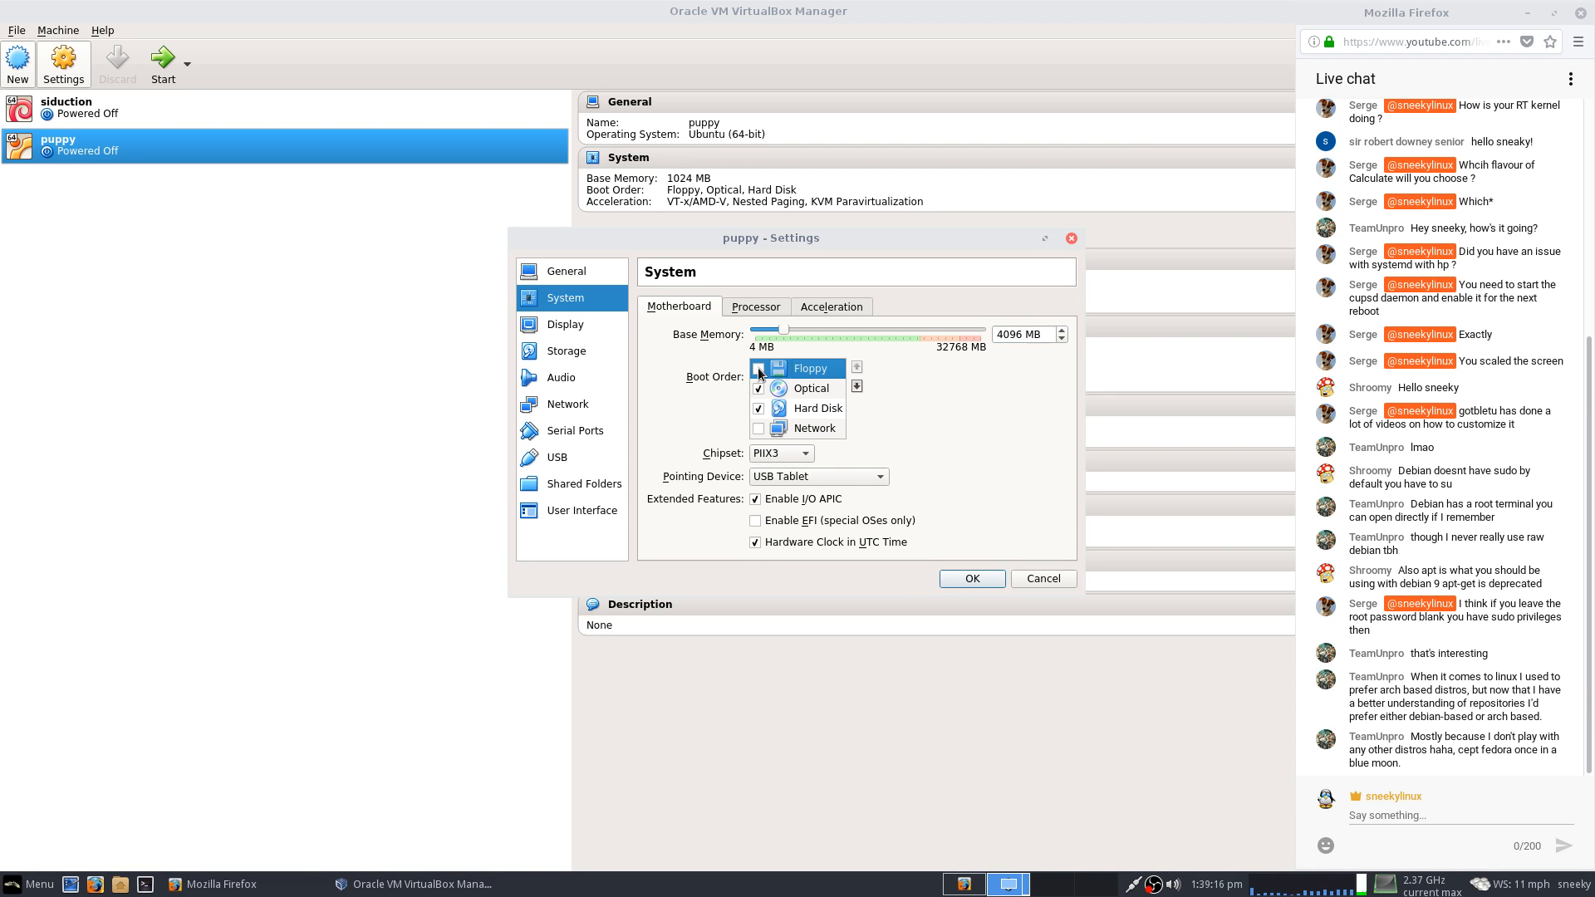
Move Floppy below Hard Disk in the puppy machine's boot order and set the pointing device to PS/2 Mouse.
{"action": "left_click", "coordinate": [856, 387]}
{"action": "left_click", "coordinate": [856, 387]}
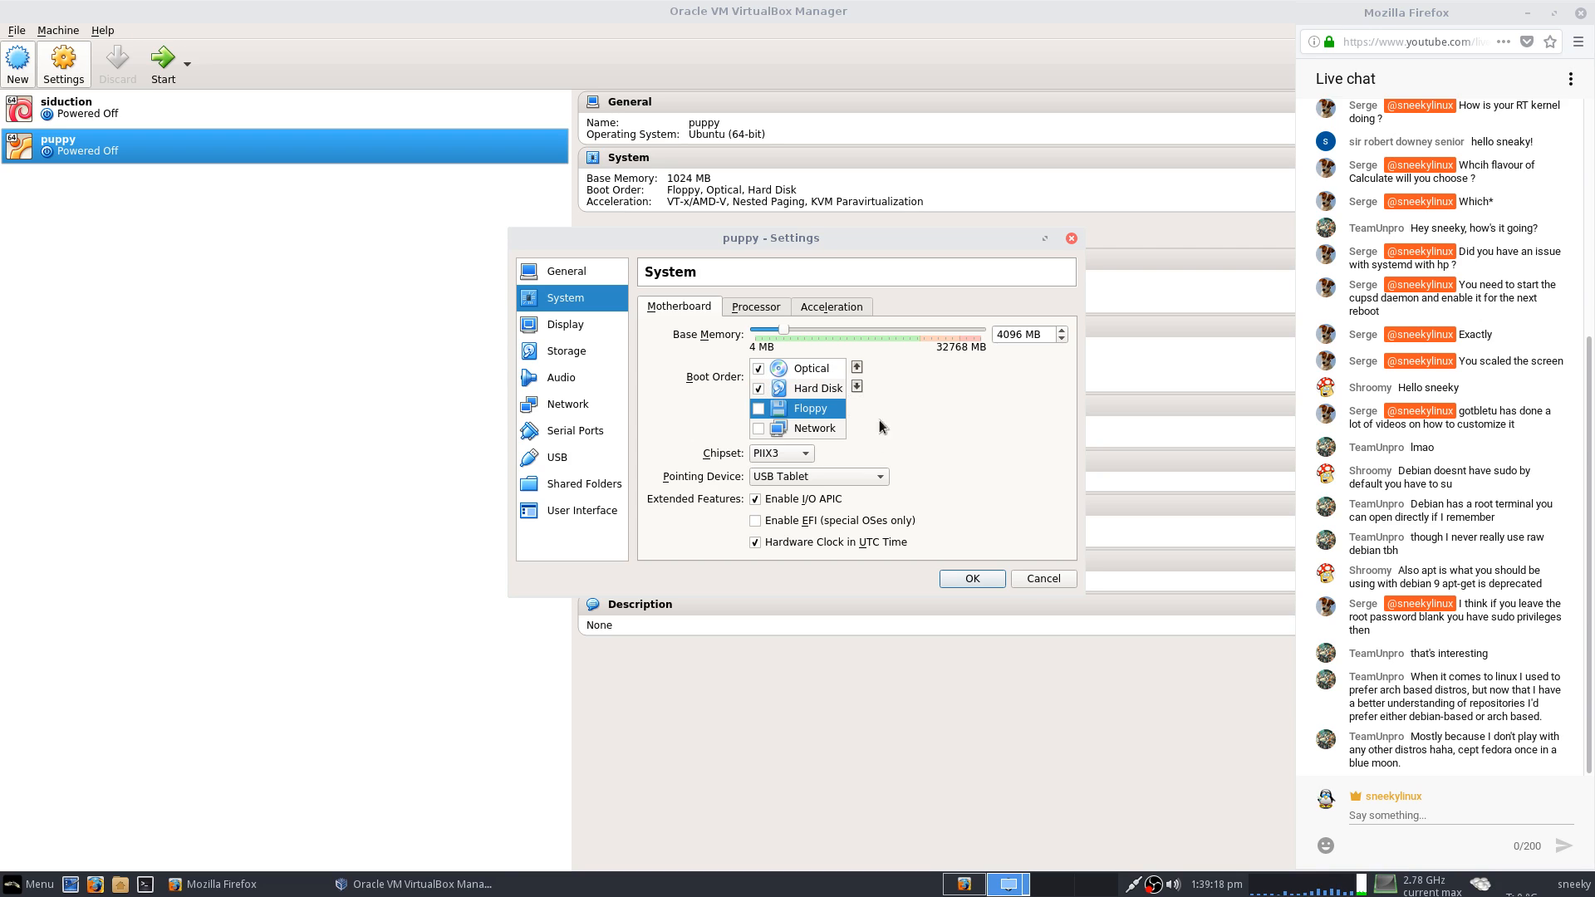
{"action": "left_click", "coordinate": [876, 478]}
{"action": "left_click", "coordinate": [876, 458]}
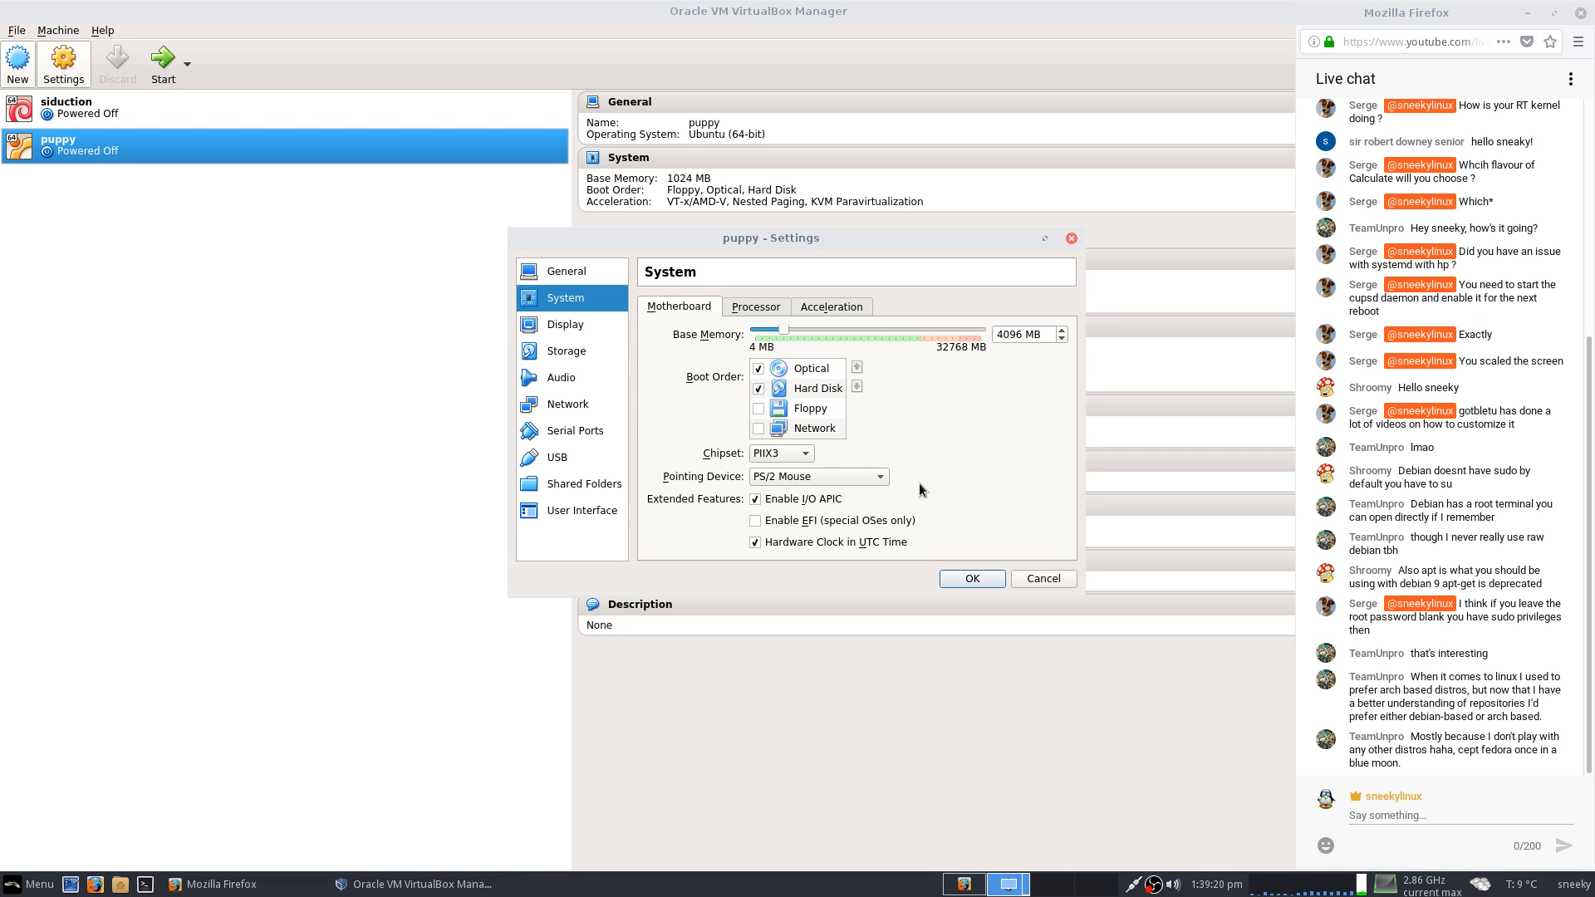
Allocate 4 processors to the puppy machine.
{"action": "left_click", "coordinate": [752, 307]}
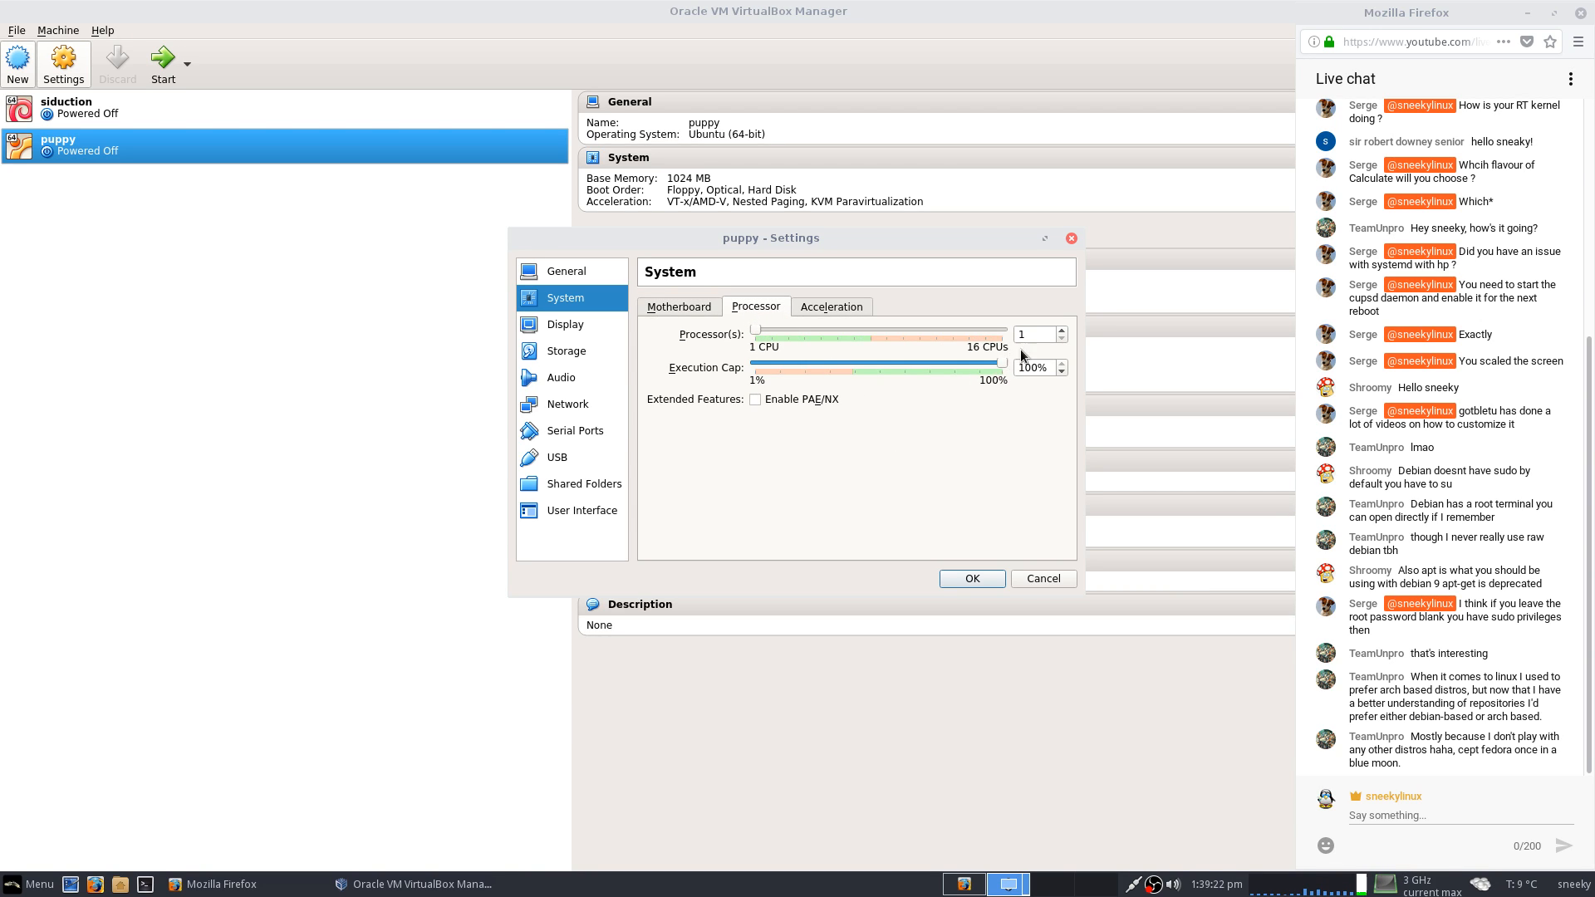
{"action": "left_click", "coordinate": [1062, 330]}
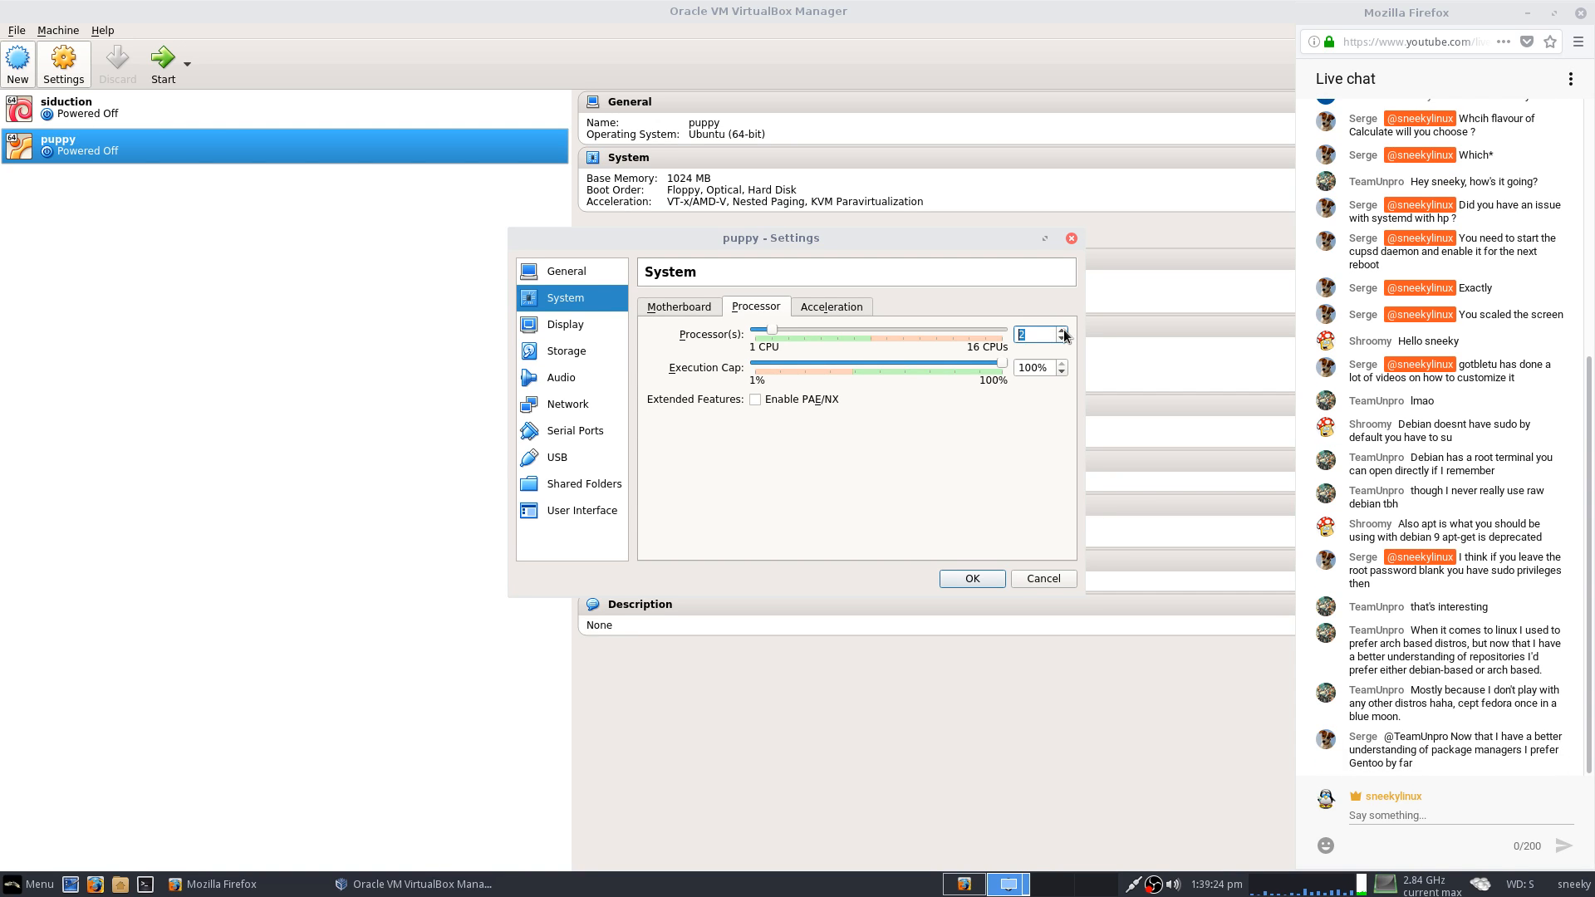
{"action": "left_click", "coordinate": [1062, 331]}
Load xenialpup64-7.5-uefi.iso into the empty IDE optical drive and save the machine's settings.
{"action": "left_click", "coordinate": [585, 329]}
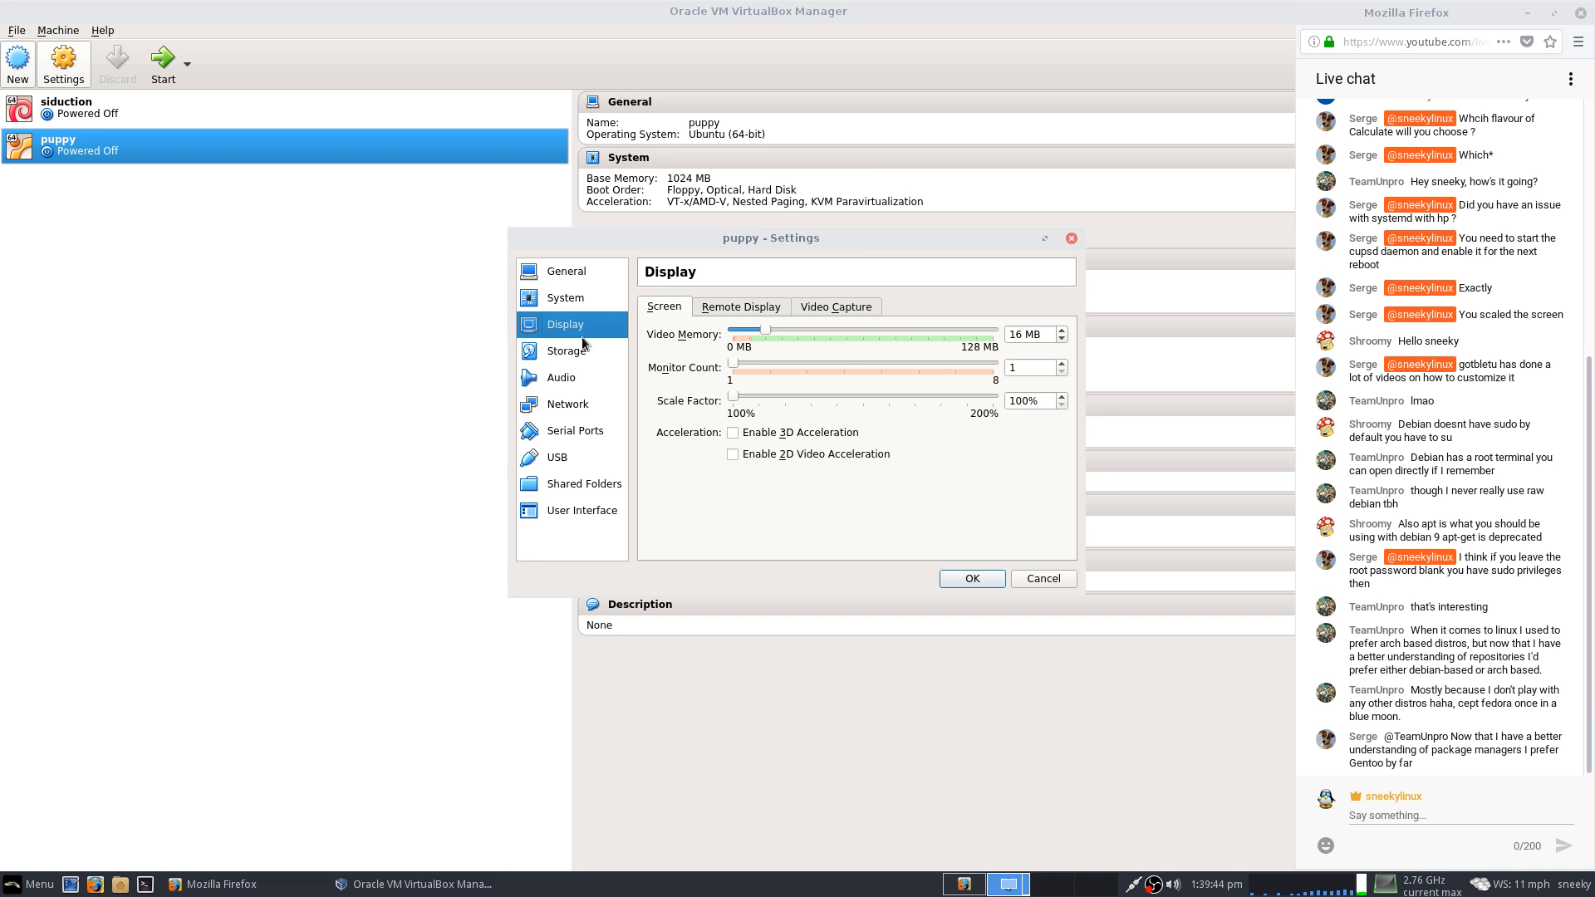
{"action": "left_click", "coordinate": [579, 361]}
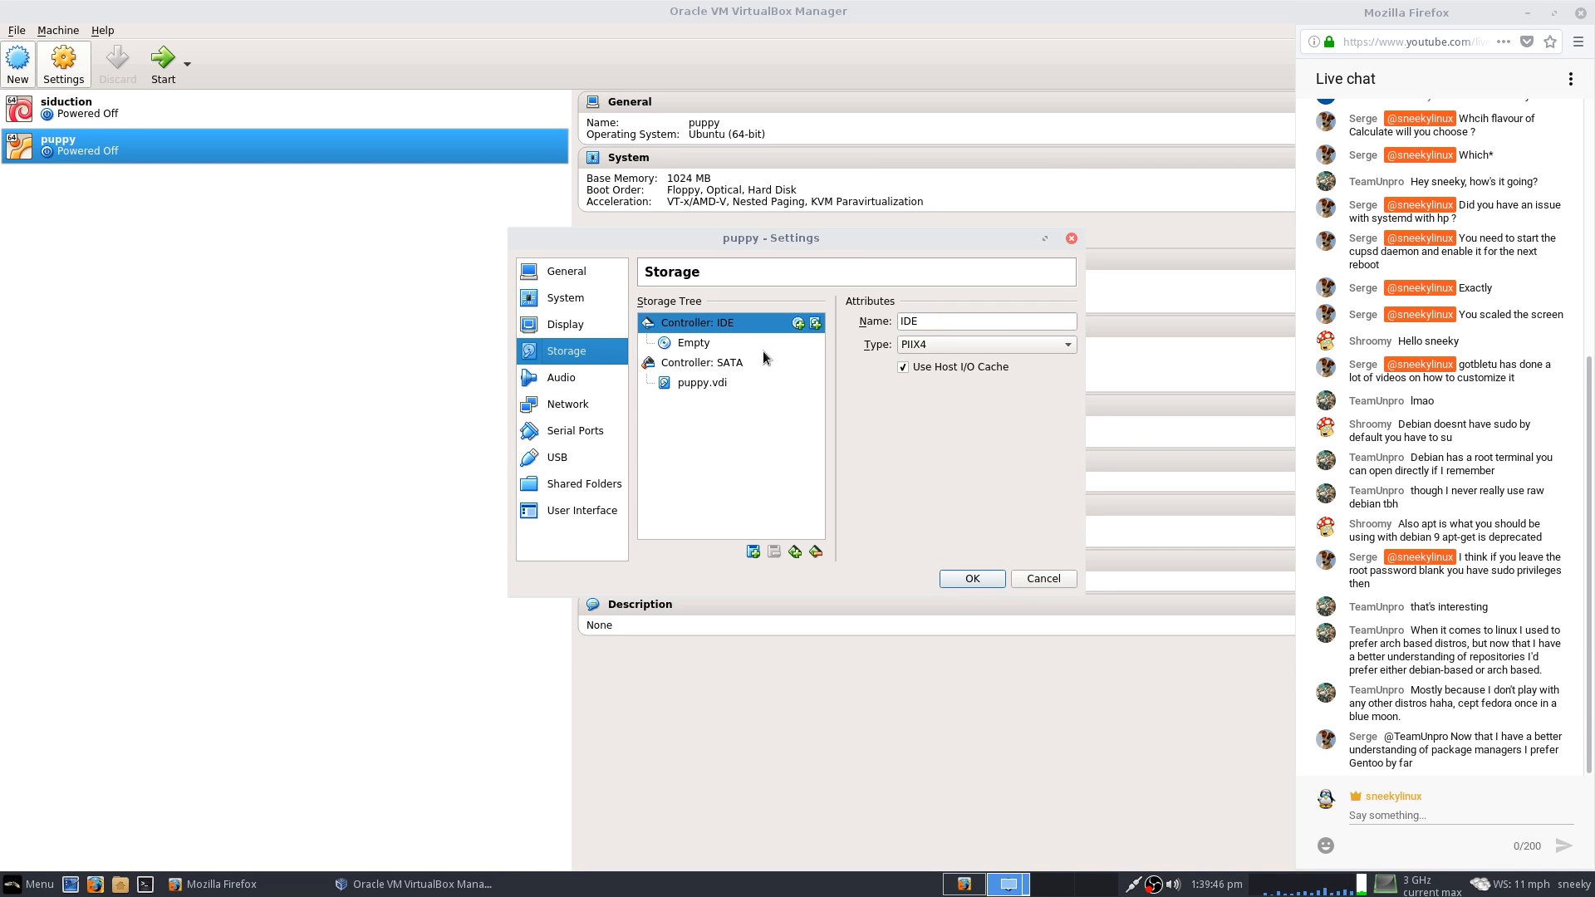
{"action": "left_click", "coordinate": [721, 344]}
{"action": "left_click", "coordinate": [1067, 322]}
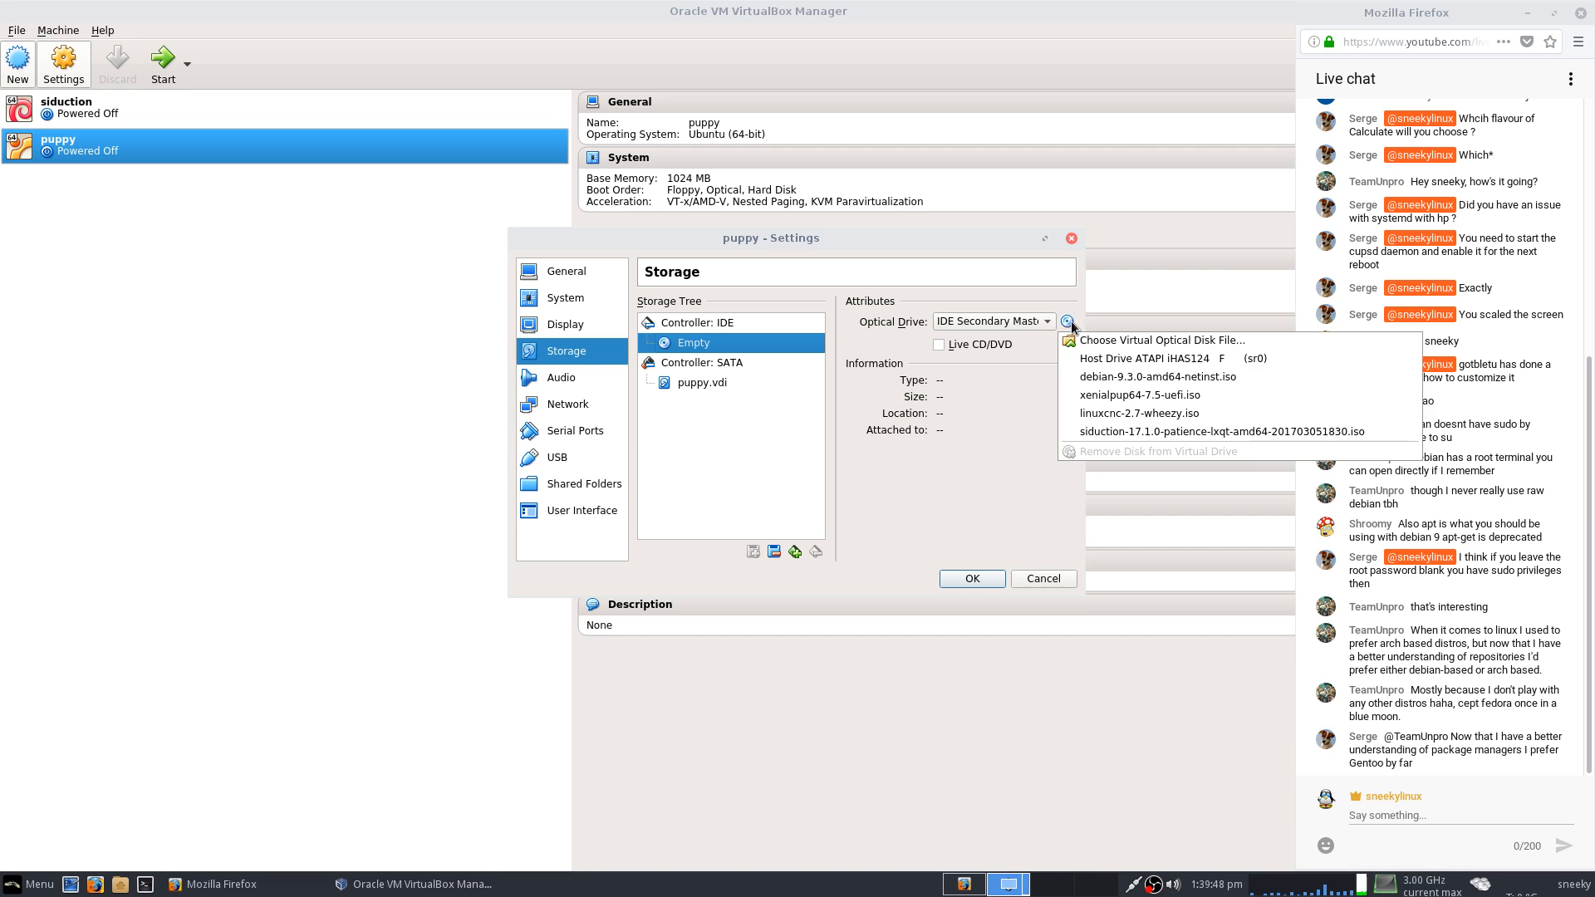
{"action": "left_click", "coordinate": [1102, 400]}
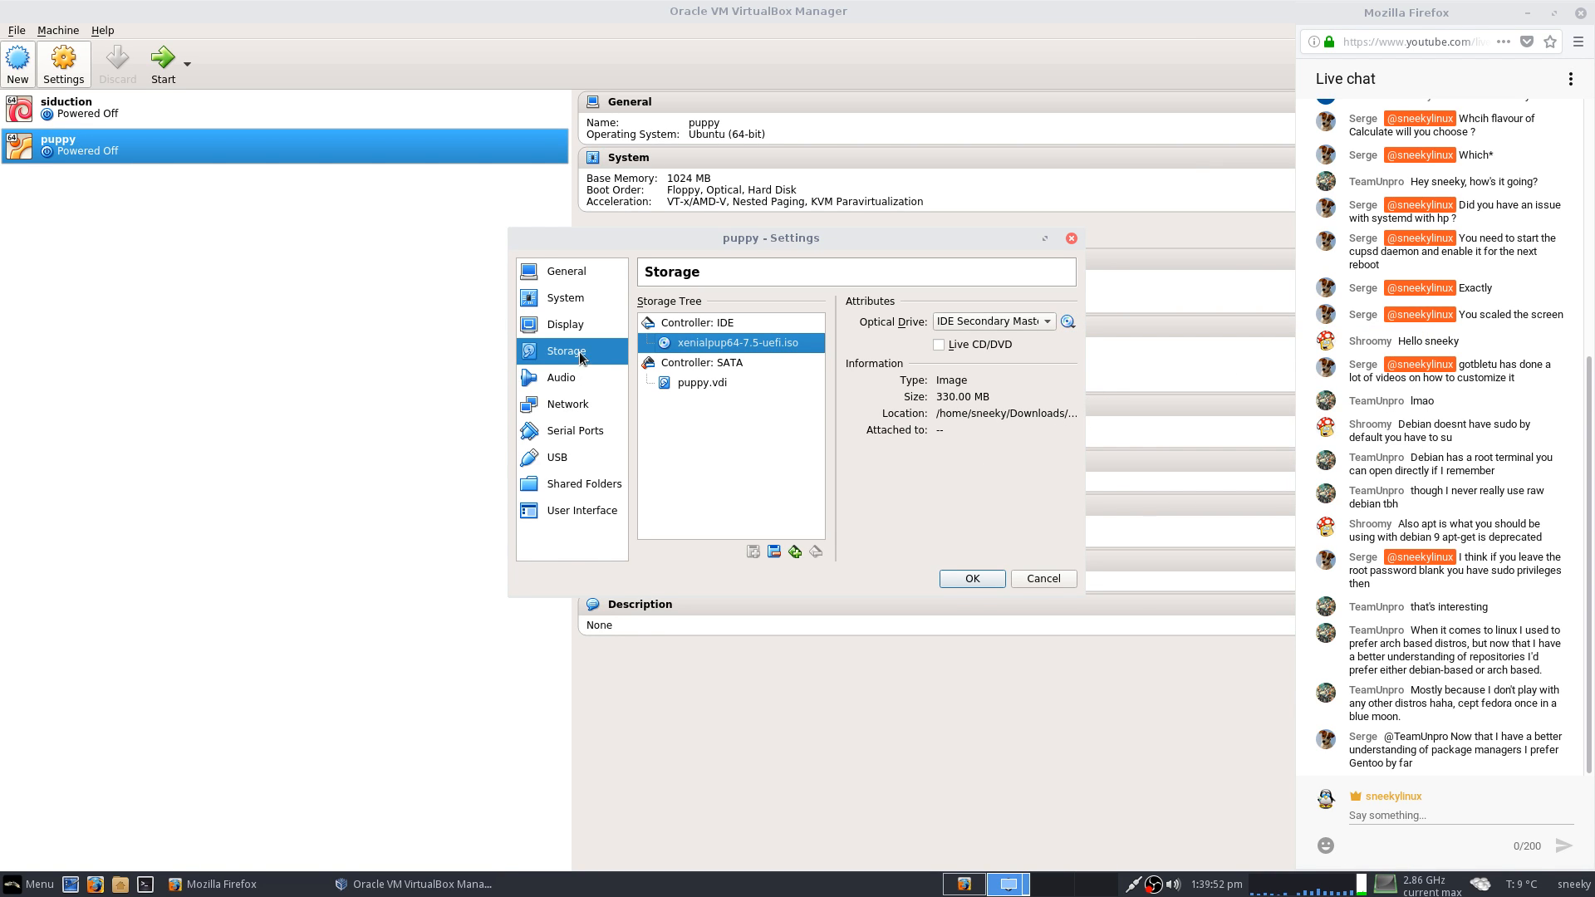
{"action": "left_click", "coordinate": [590, 505]}
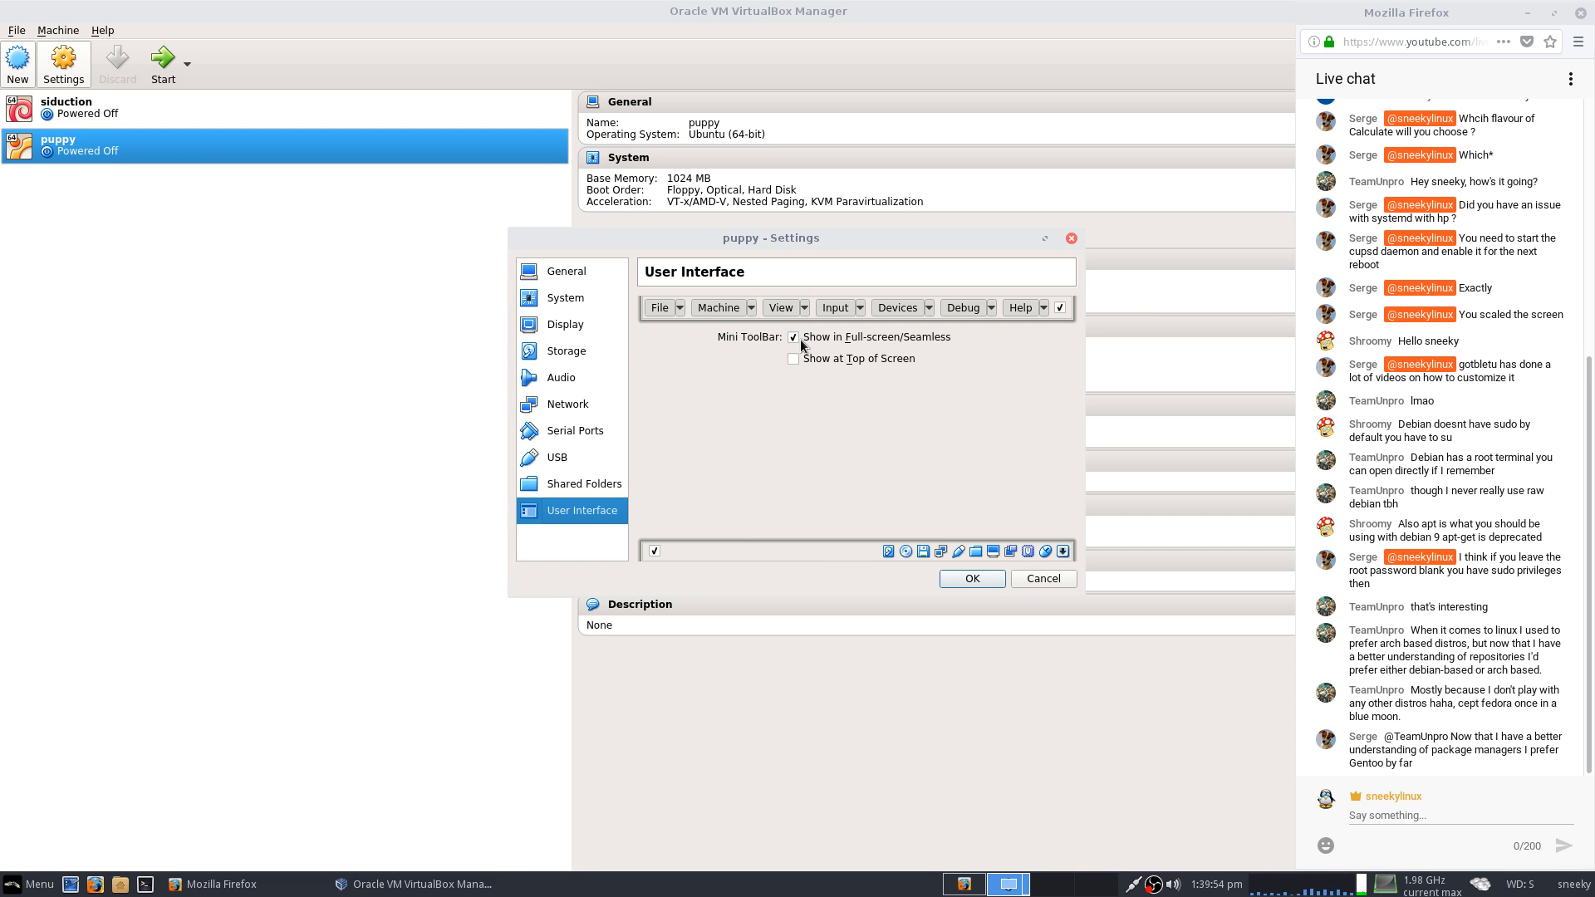
{"action": "left_click", "coordinate": [966, 581]}
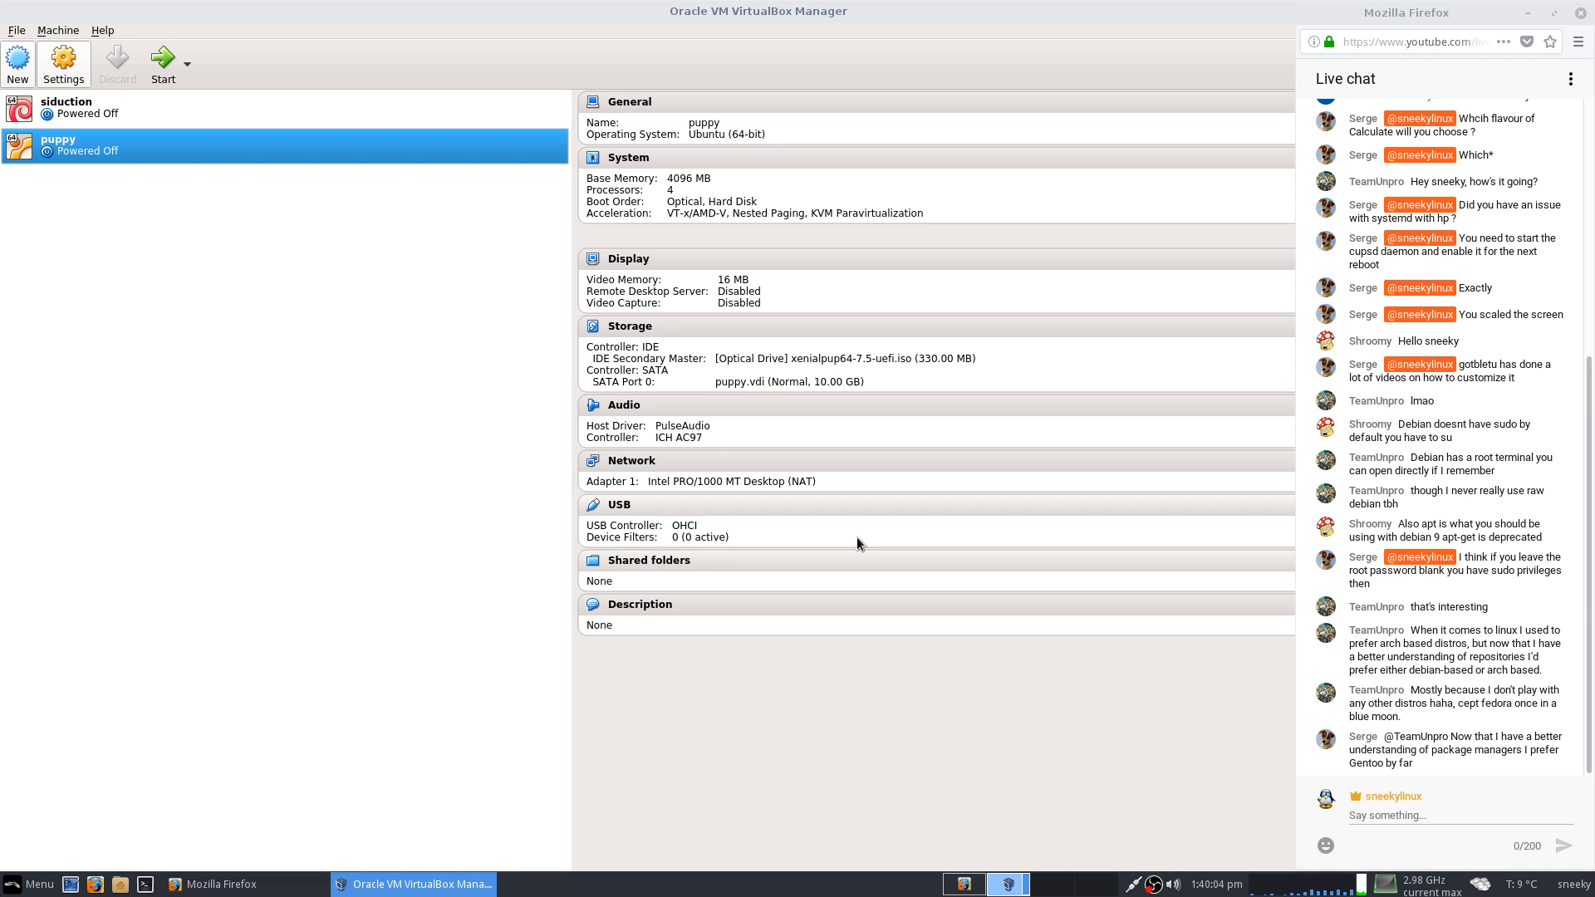
Start the puppy machine, switch its display to Scaled Mode and enlarge its window to fill the area beside the live chat.
{"action": "left_click", "coordinate": [158, 77]}
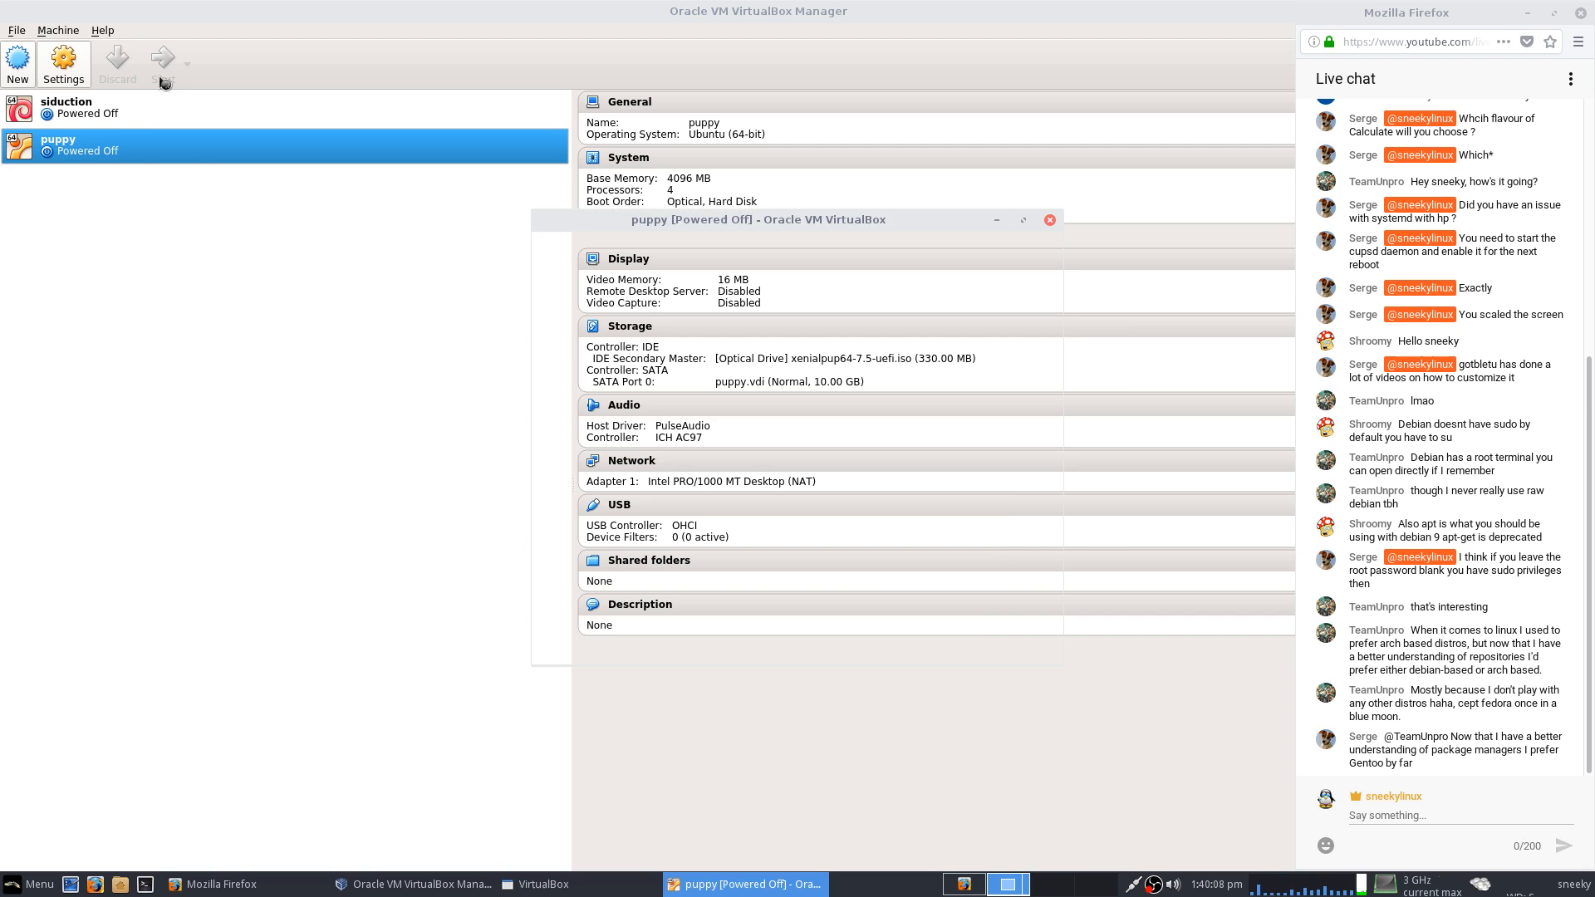
{"action": "left_click_drag", "start_coordinate": [739, 218], "coordinate": [249, 32]}
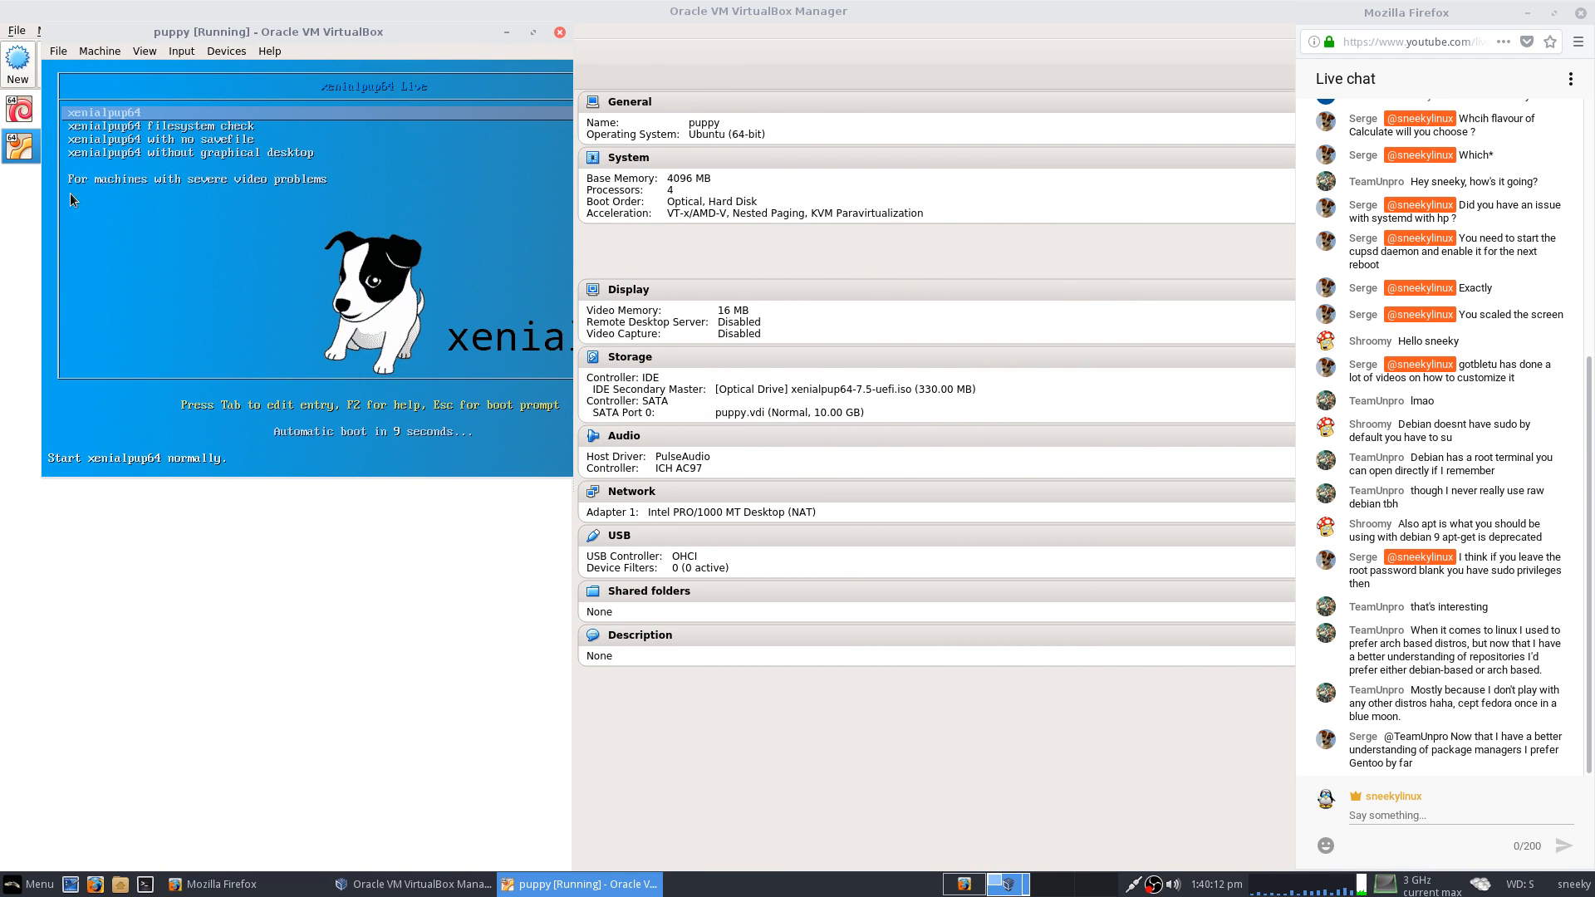
{"action": "left_click", "coordinate": [145, 50]}
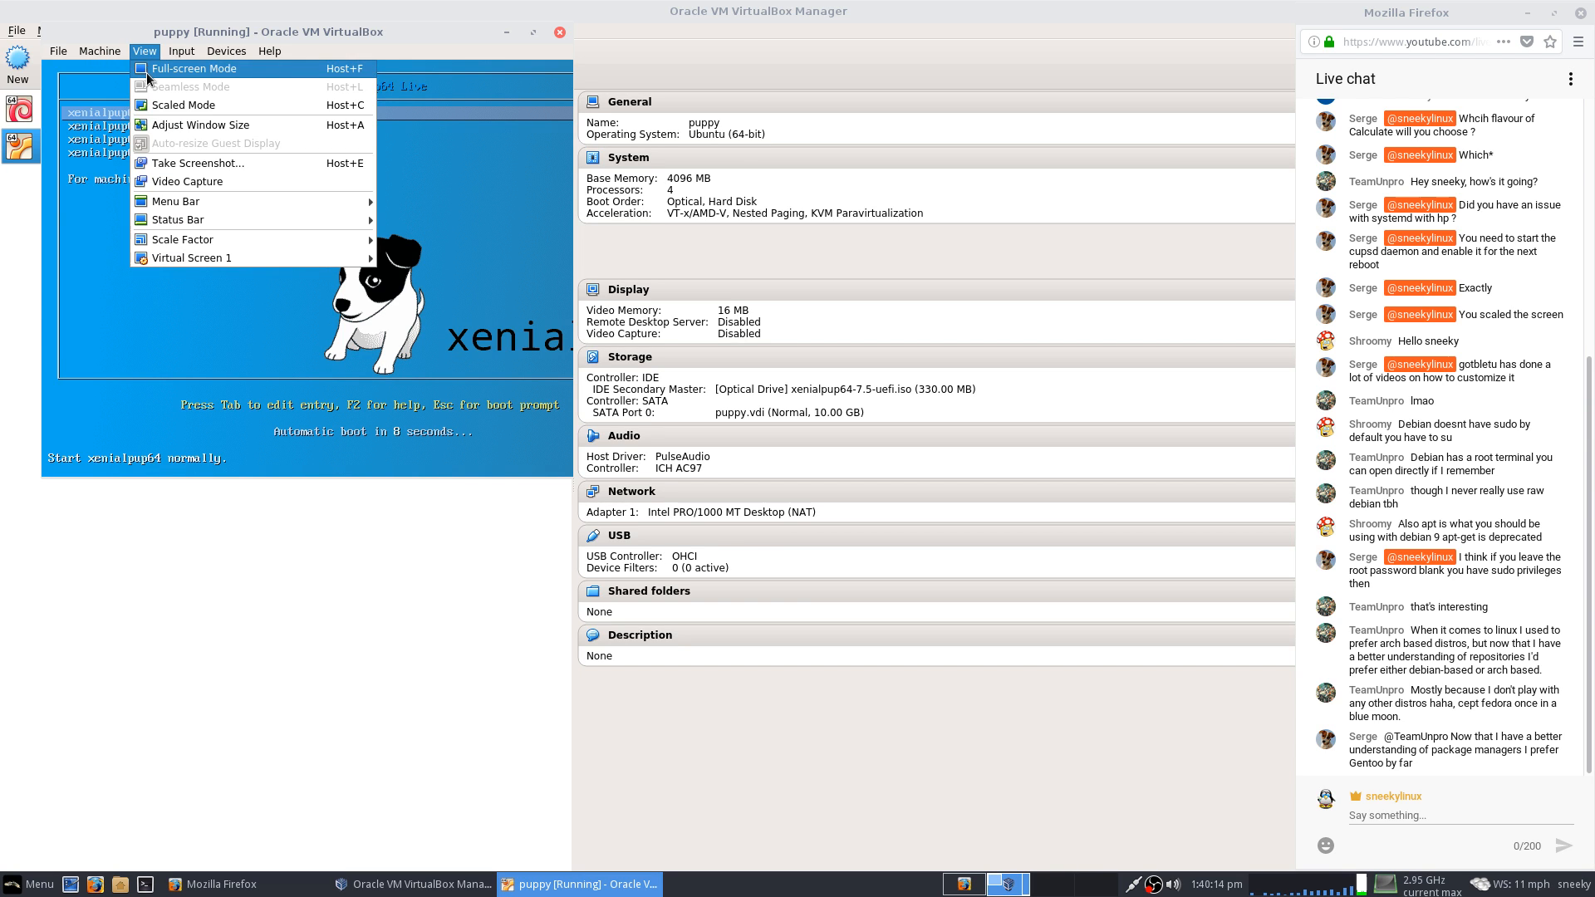
{"action": "left_click", "coordinate": [160, 105]}
{"action": "left_click_drag", "start_coordinate": [599, 223], "coordinate": [69, 18]}
{"action": "left_click_drag", "start_coordinate": [530, 432], "coordinate": [1286, 865]}
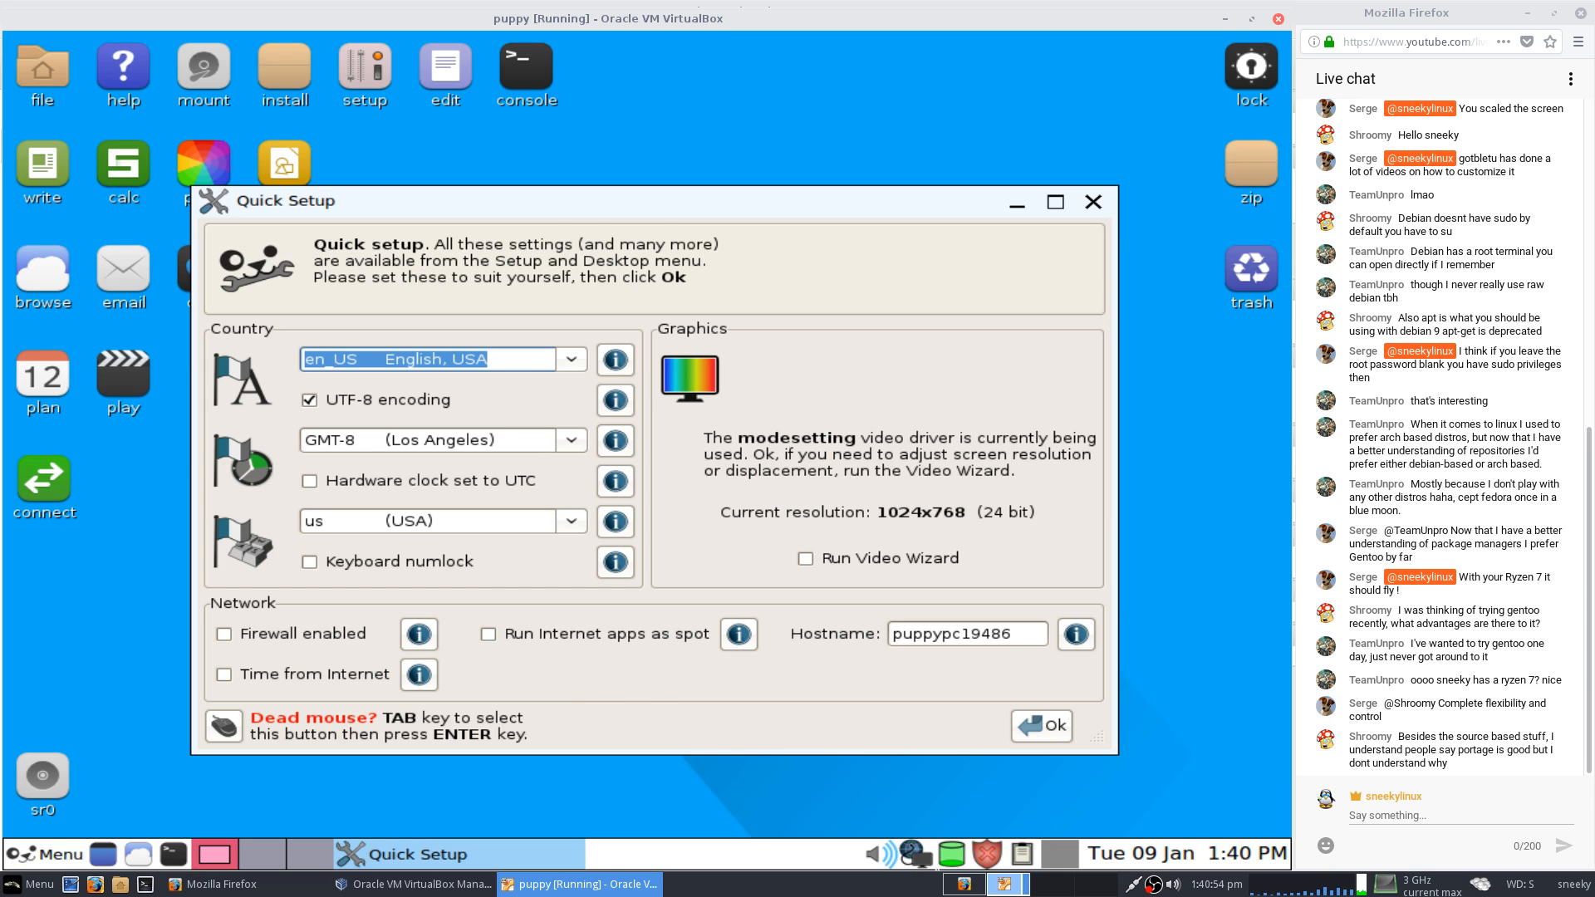
Accept the Quick Setup defaults in Xenialpup and close the Welcome window.
{"action": "left_click", "coordinate": [1045, 724]}
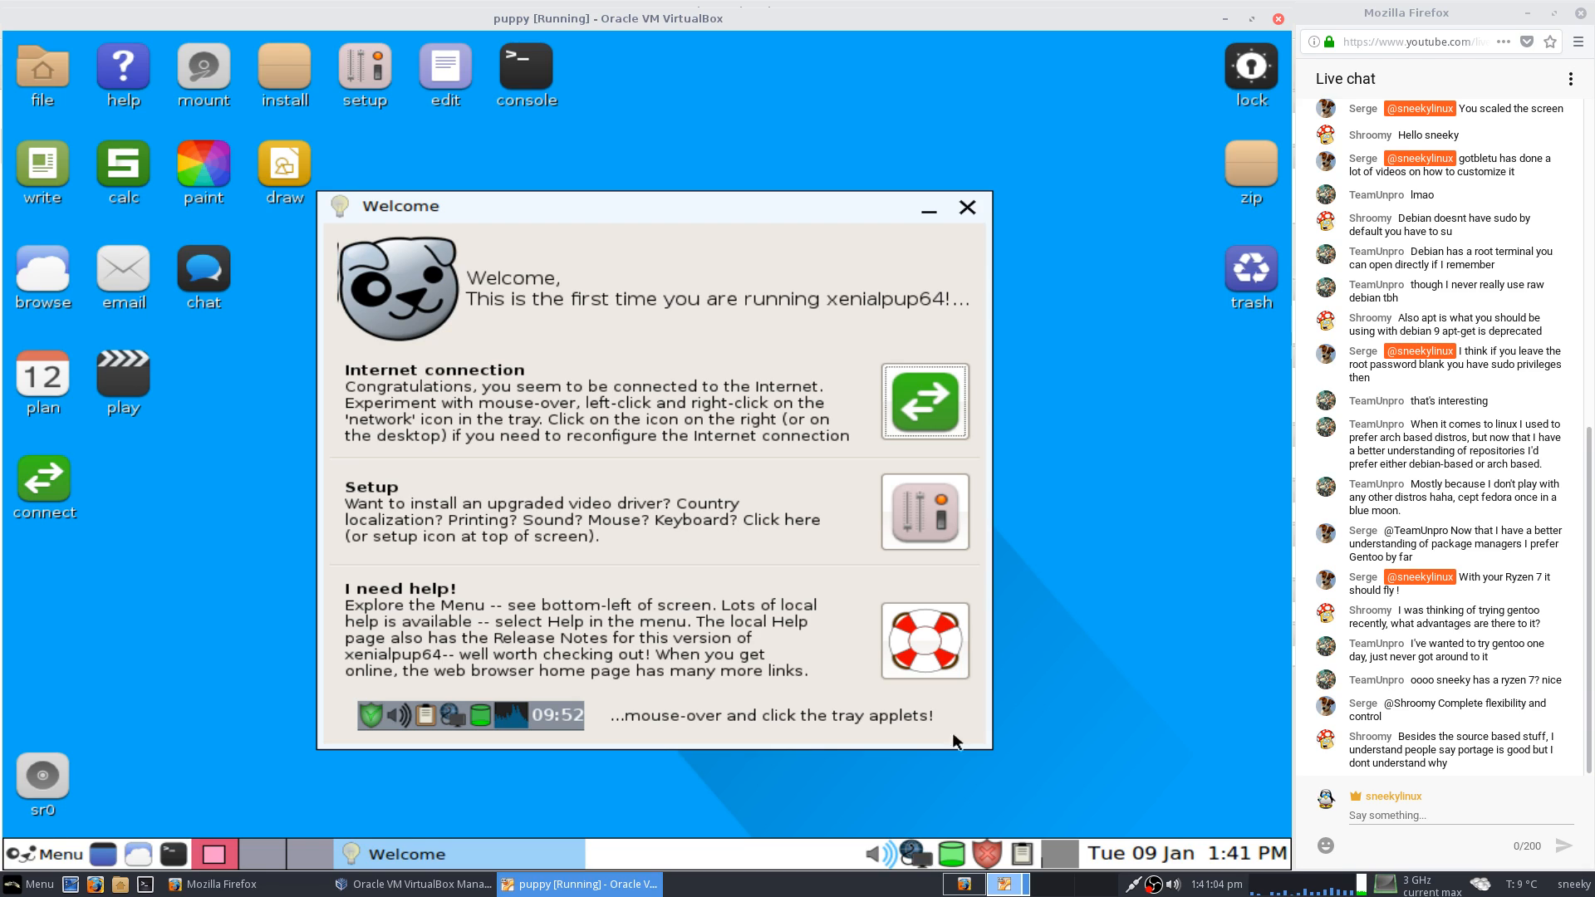
{"action": "left_click", "coordinate": [967, 207]}
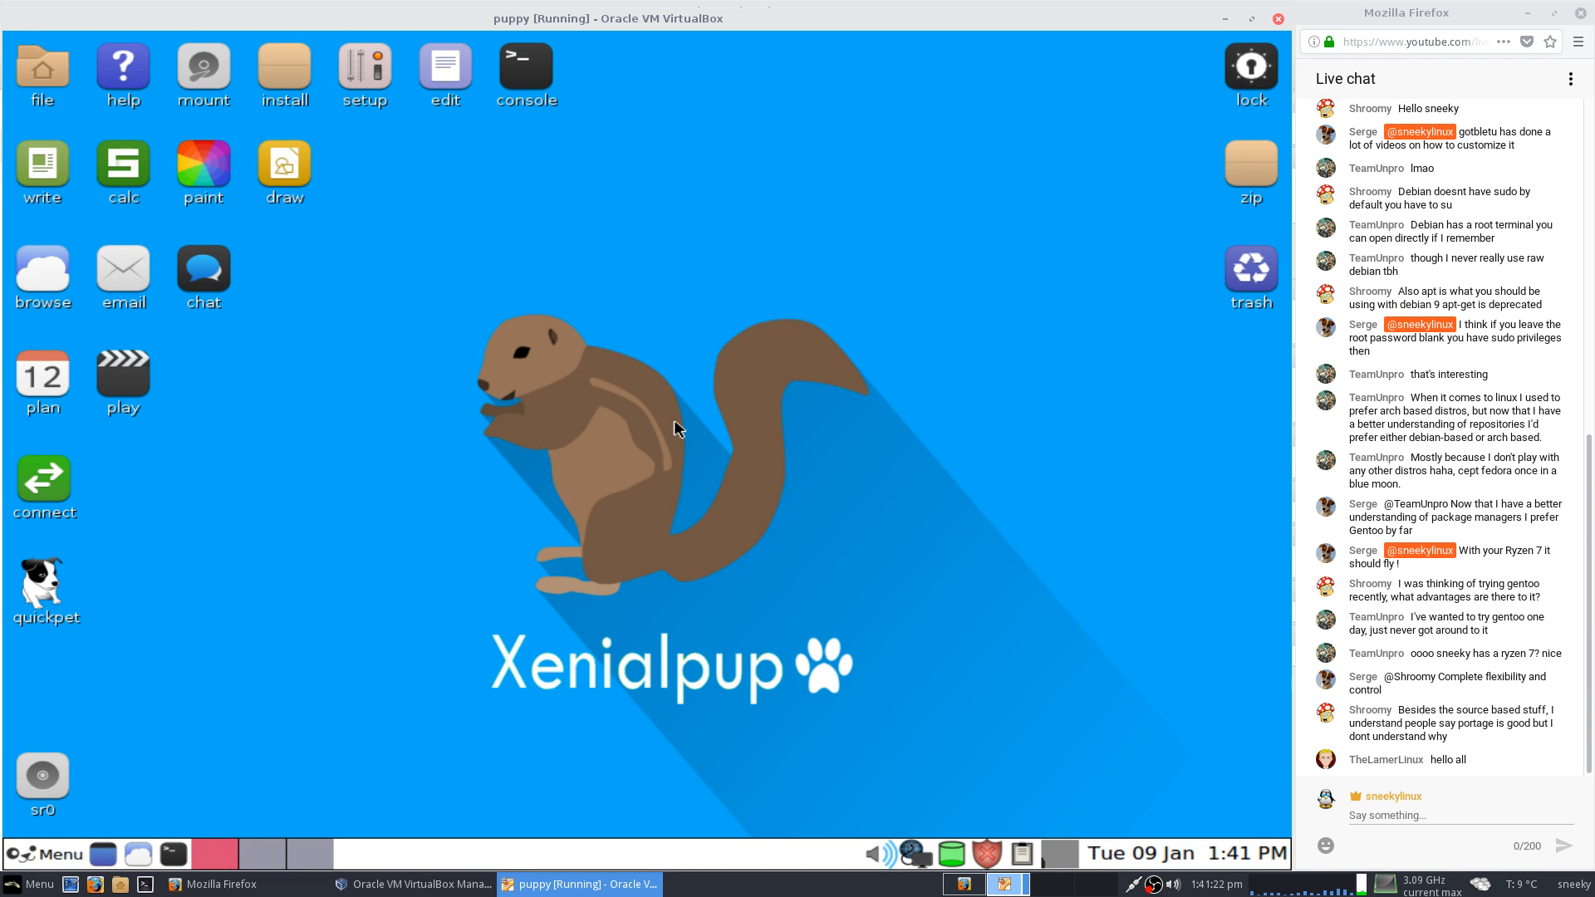
Run Puppy's Universal installer and choose the internal IDE/SATA/SCSI hard drive sda as the installation target.
{"action": "left_click", "coordinate": [284, 73]}
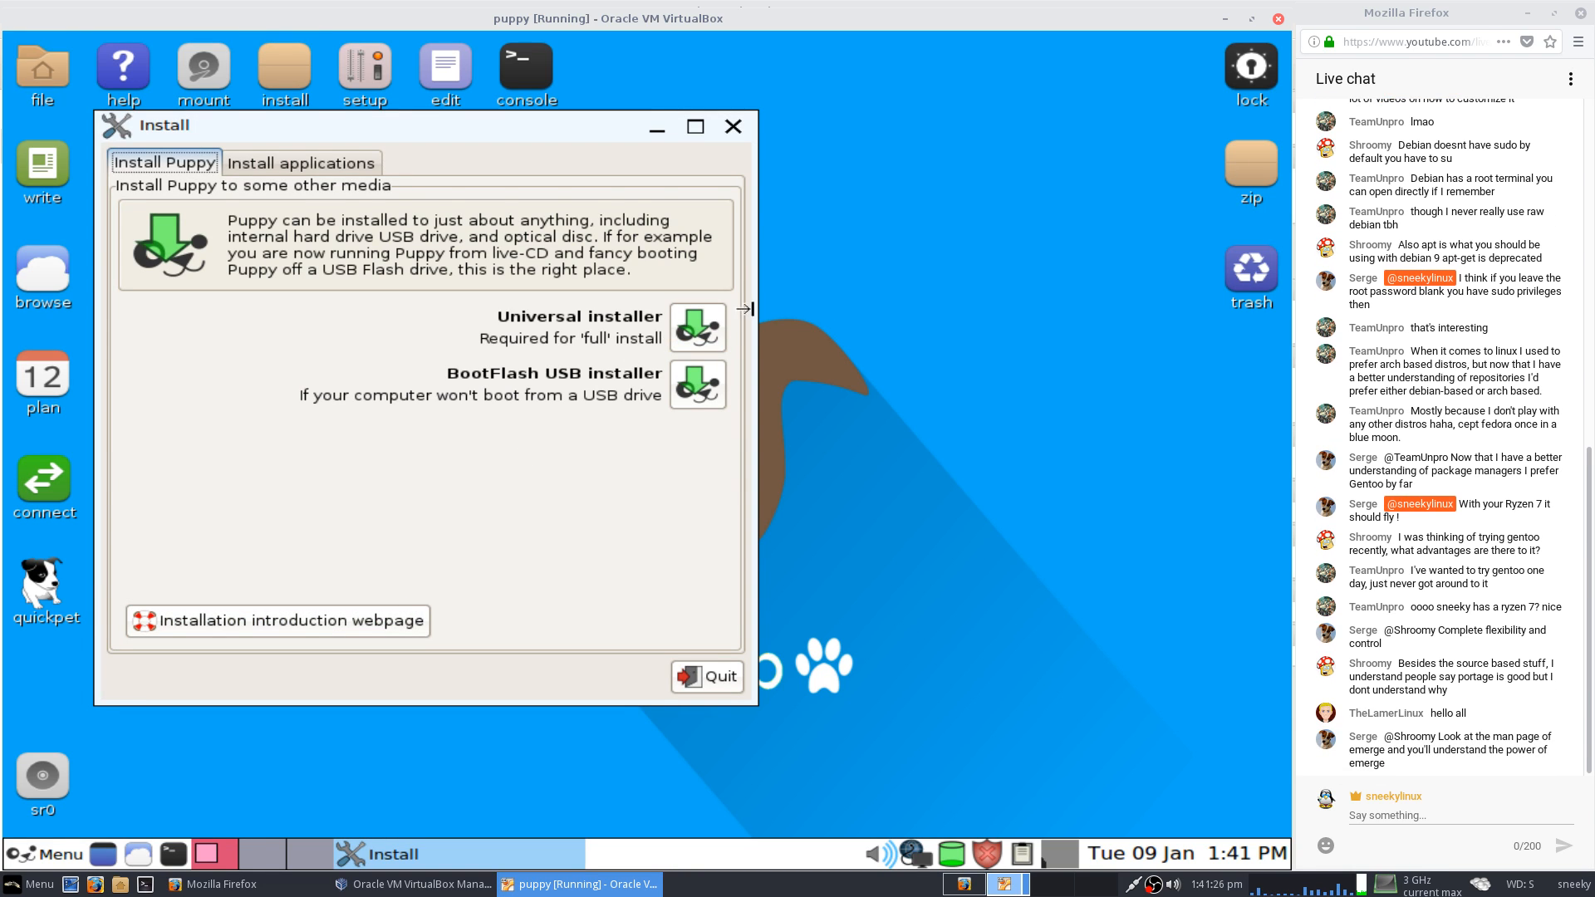
{"action": "left_click", "coordinate": [694, 334]}
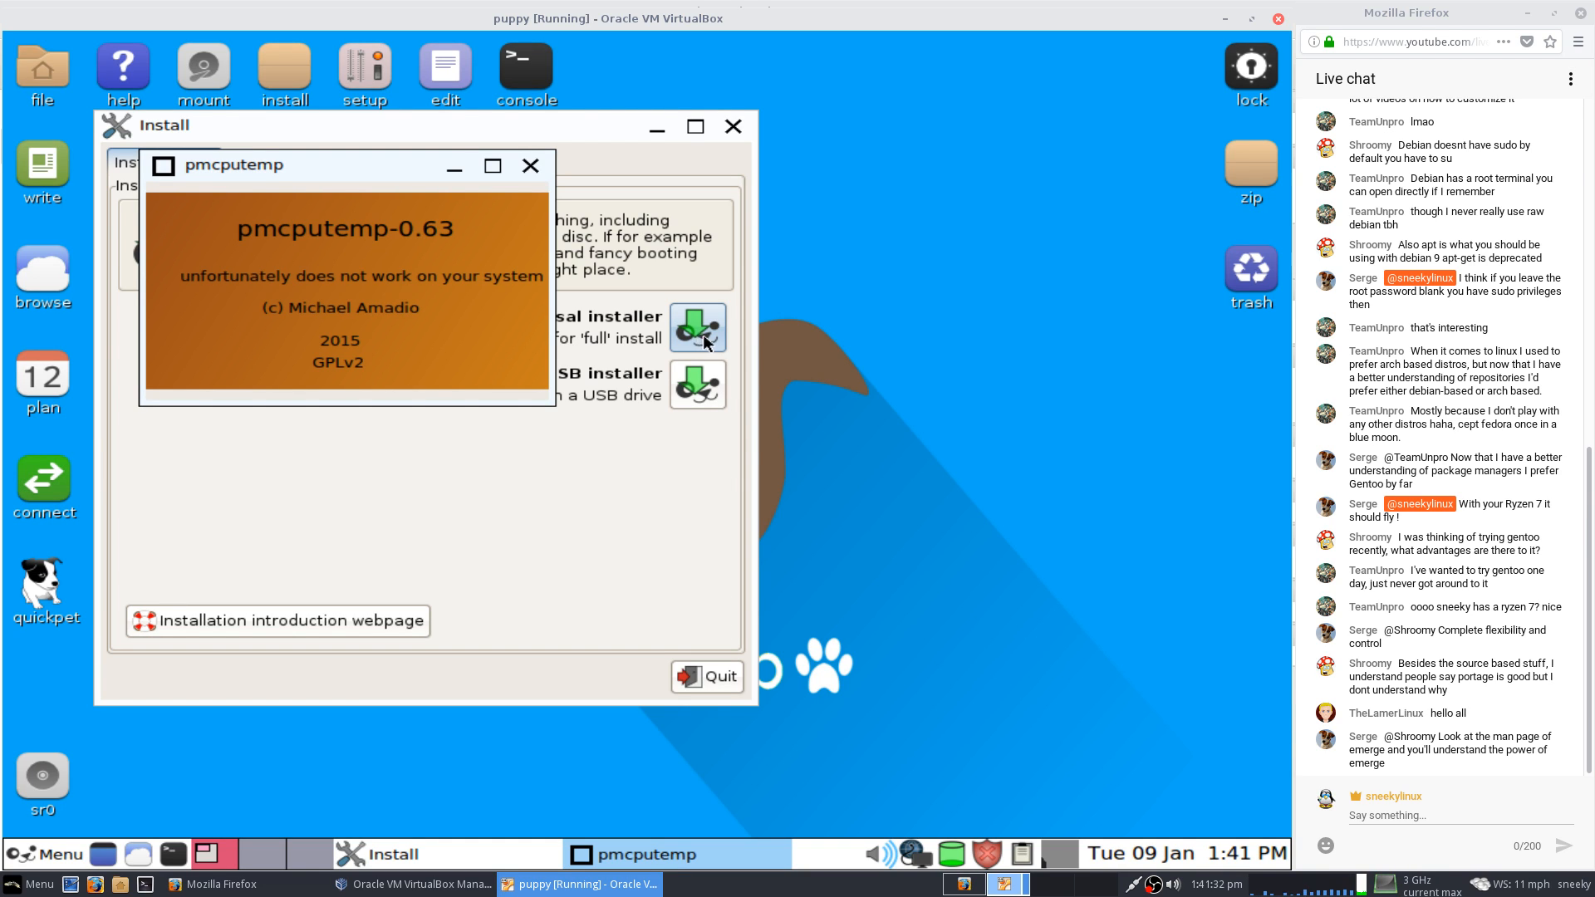
{"action": "left_click", "coordinate": [531, 165]}
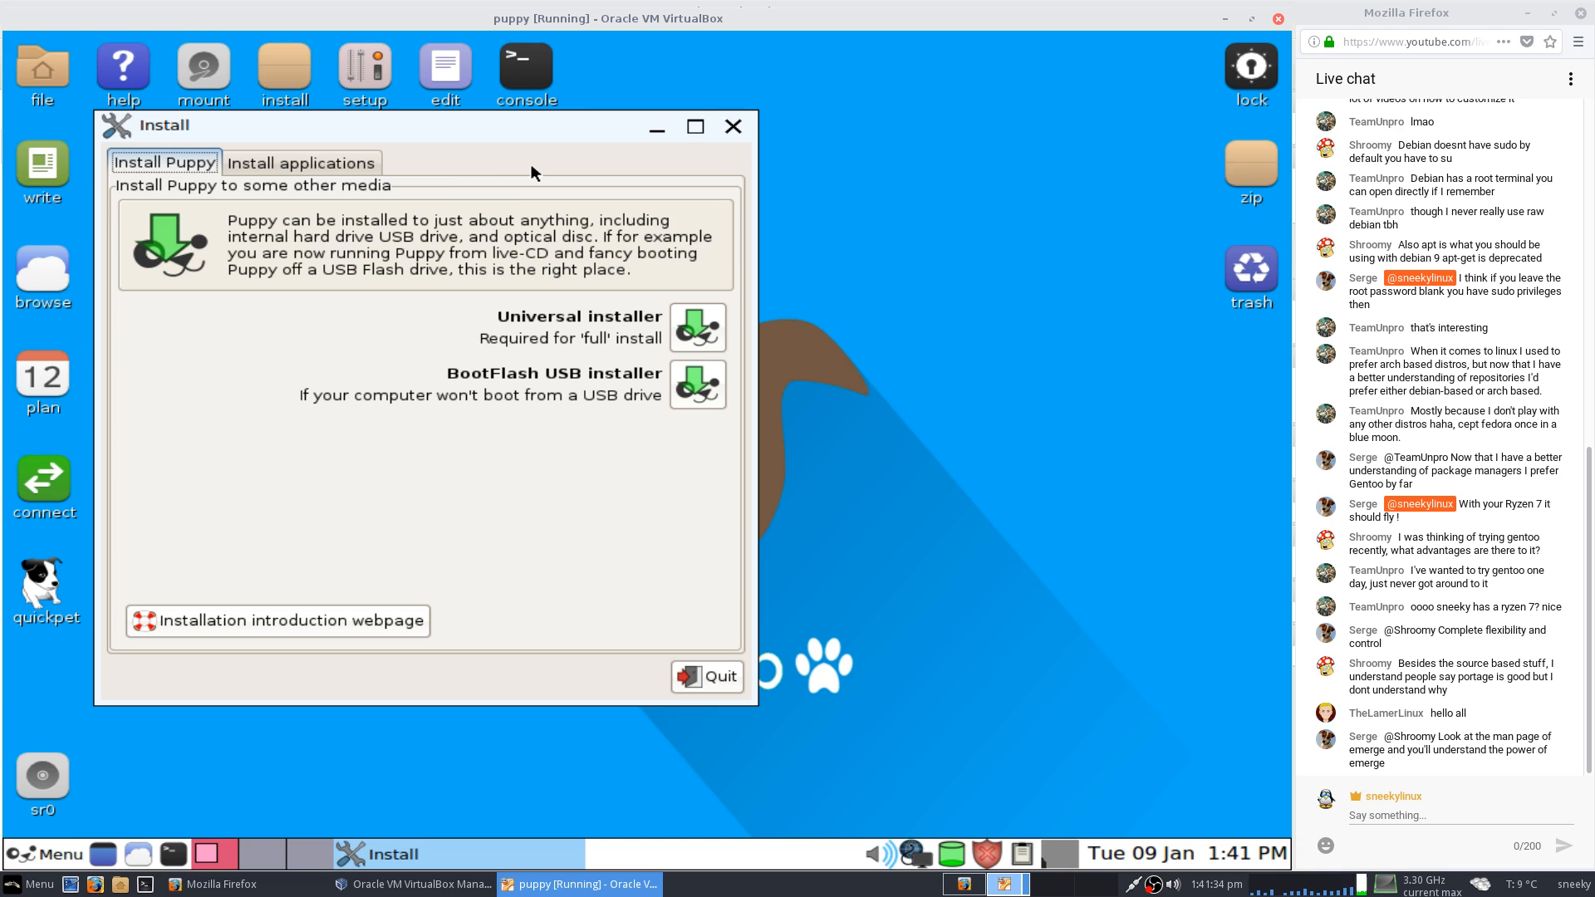
{"action": "left_click", "coordinate": [706, 328]}
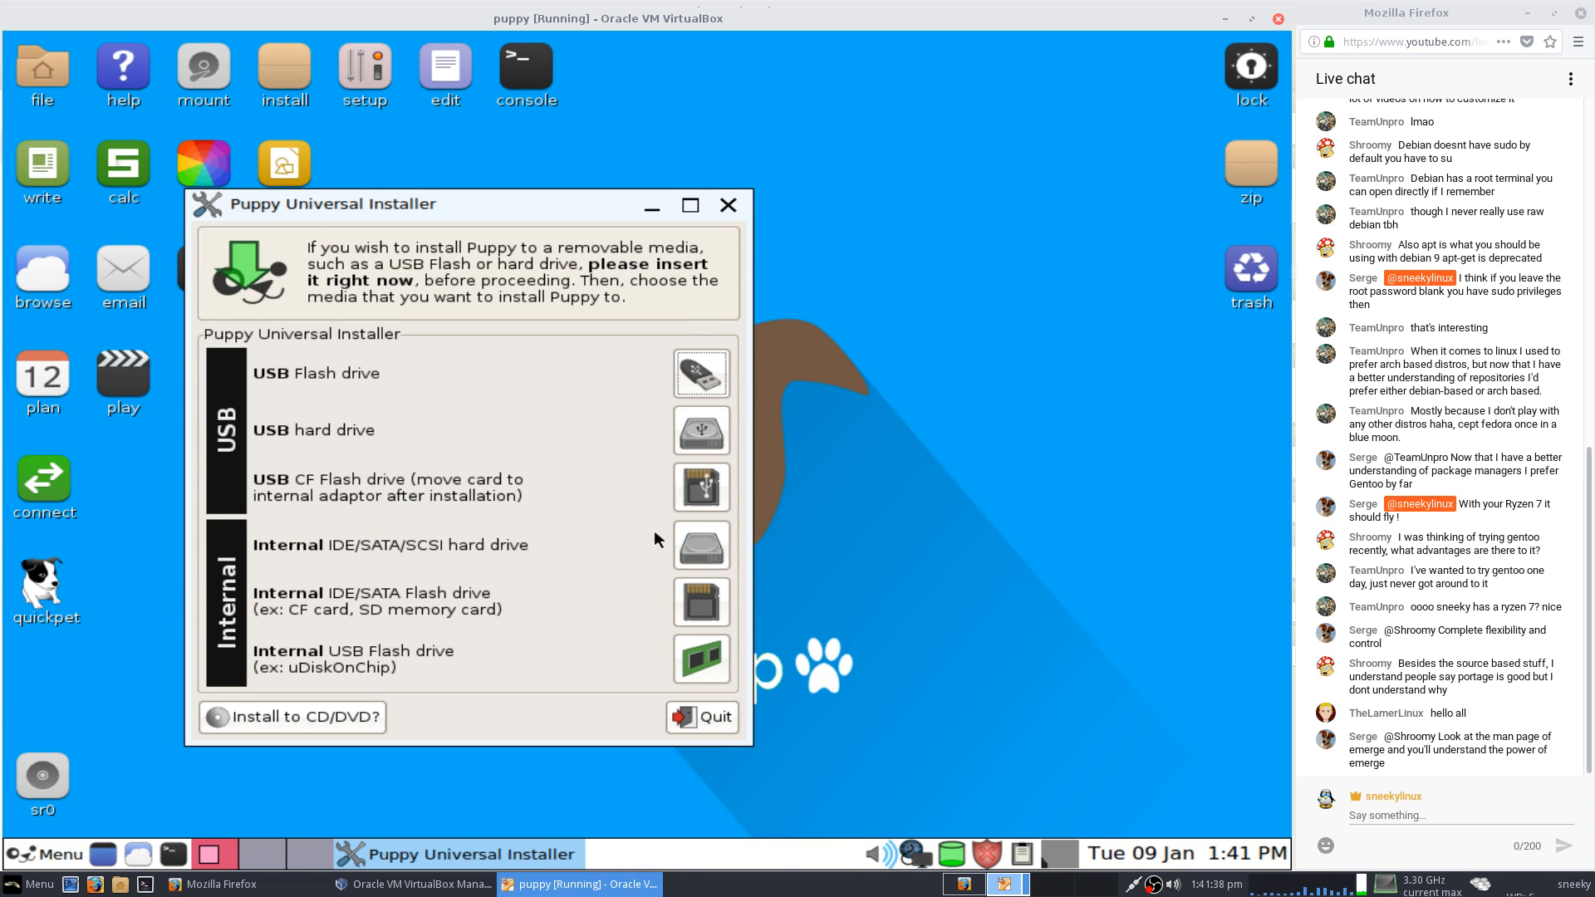
{"action": "left_click", "coordinate": [700, 545]}
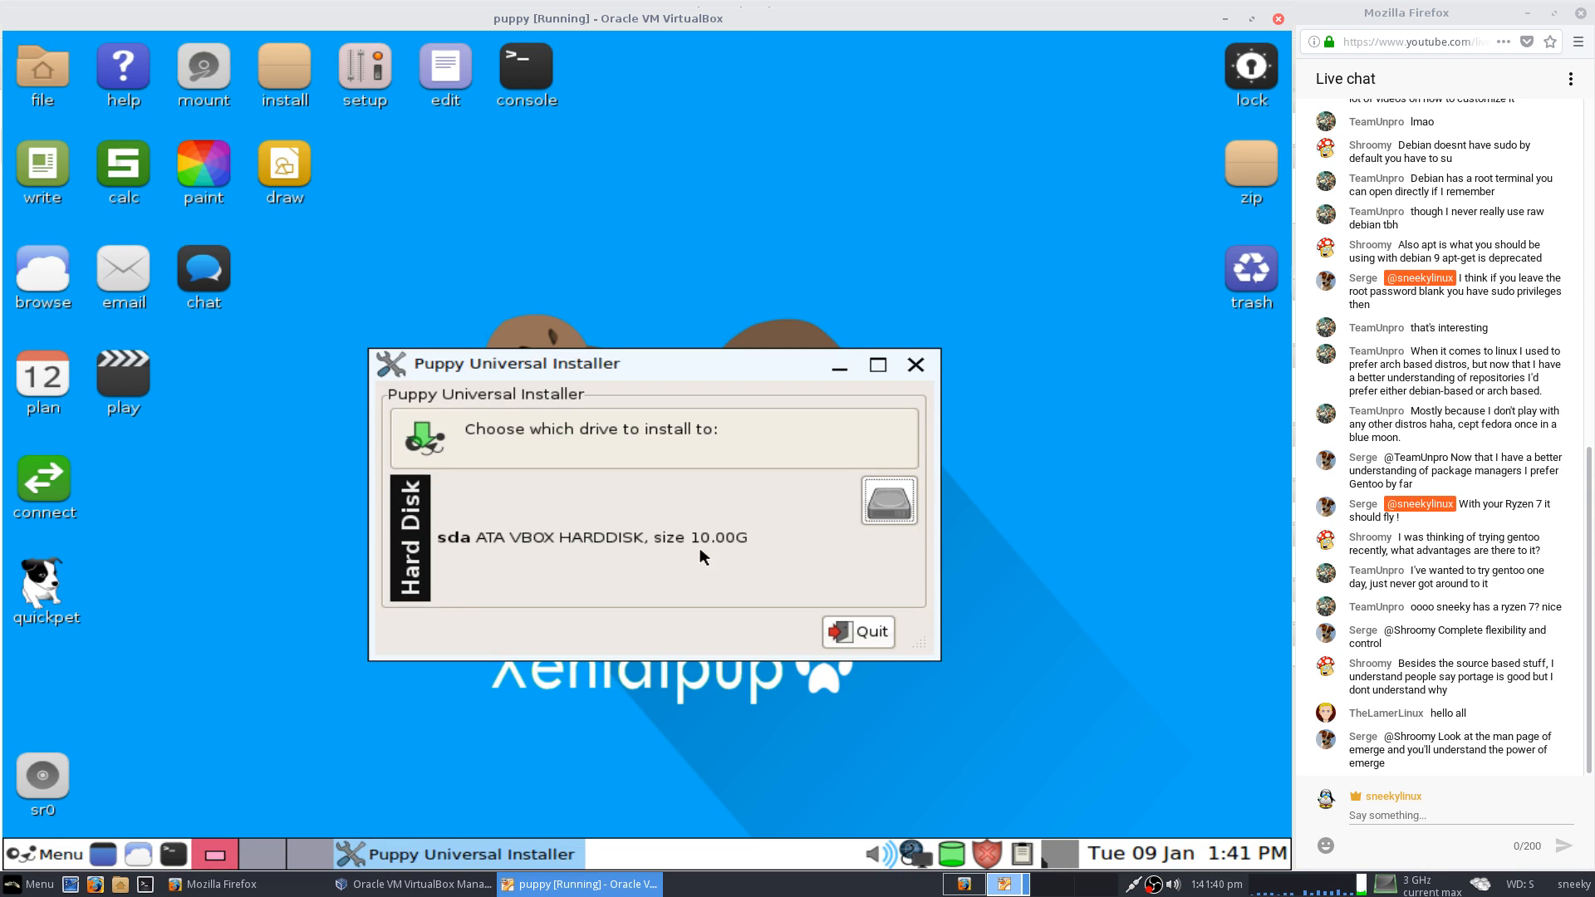
{"action": "left_click", "coordinate": [886, 516]}
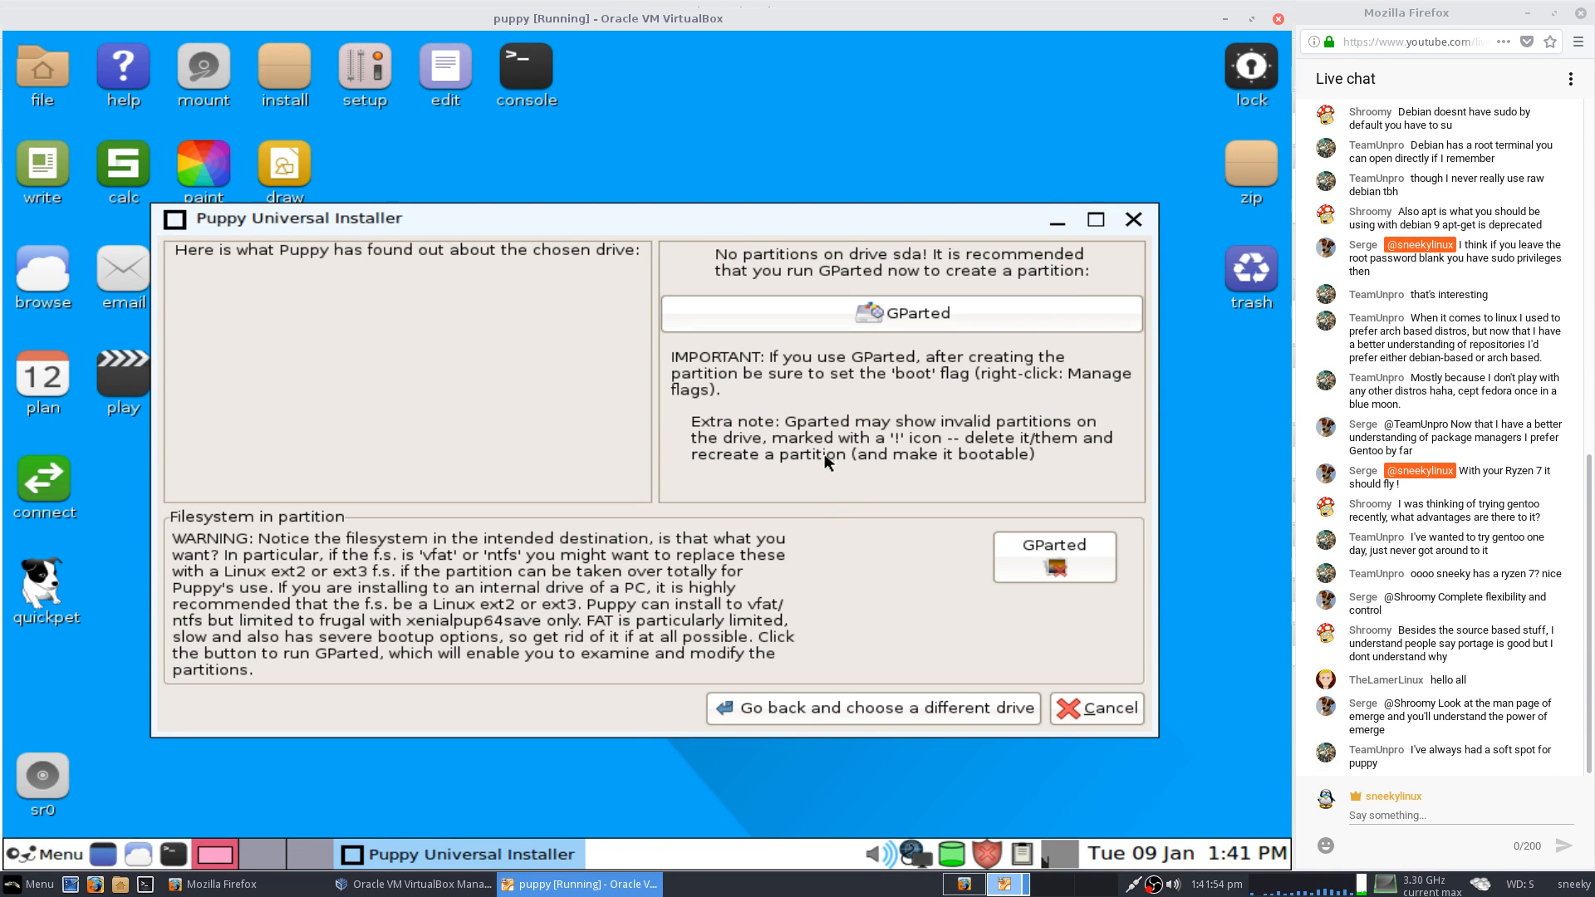
Launch GParted for the sda drive from the installer and dismiss its introductory note.
{"action": "left_click", "coordinate": [881, 321]}
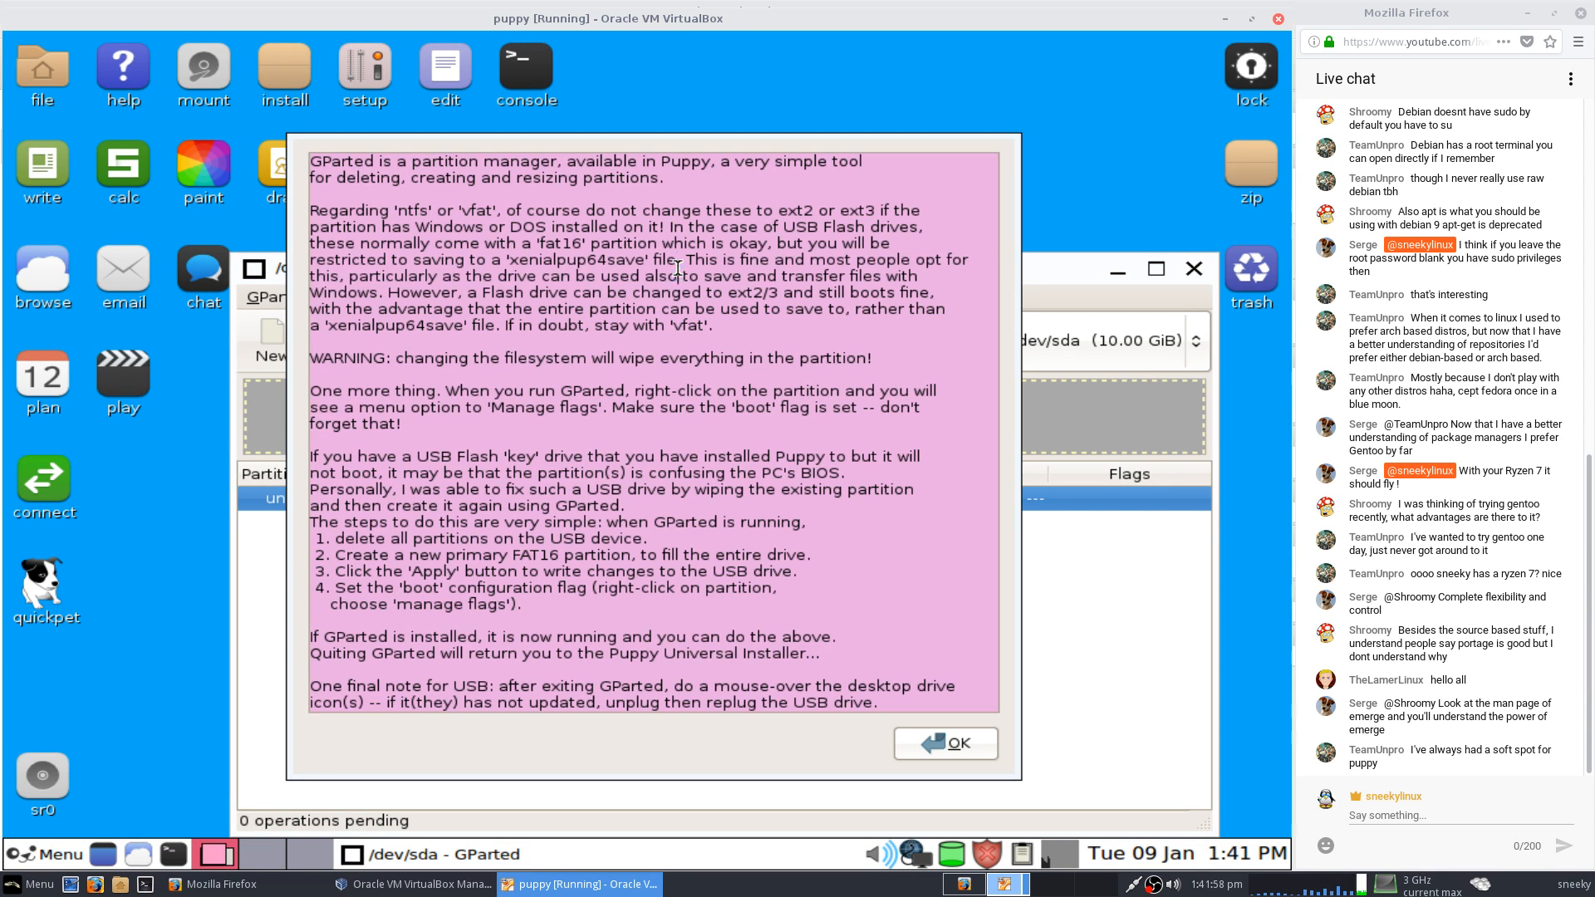
{"action": "left_click_drag", "start_coordinate": [677, 276], "coordinate": [677, 259]}
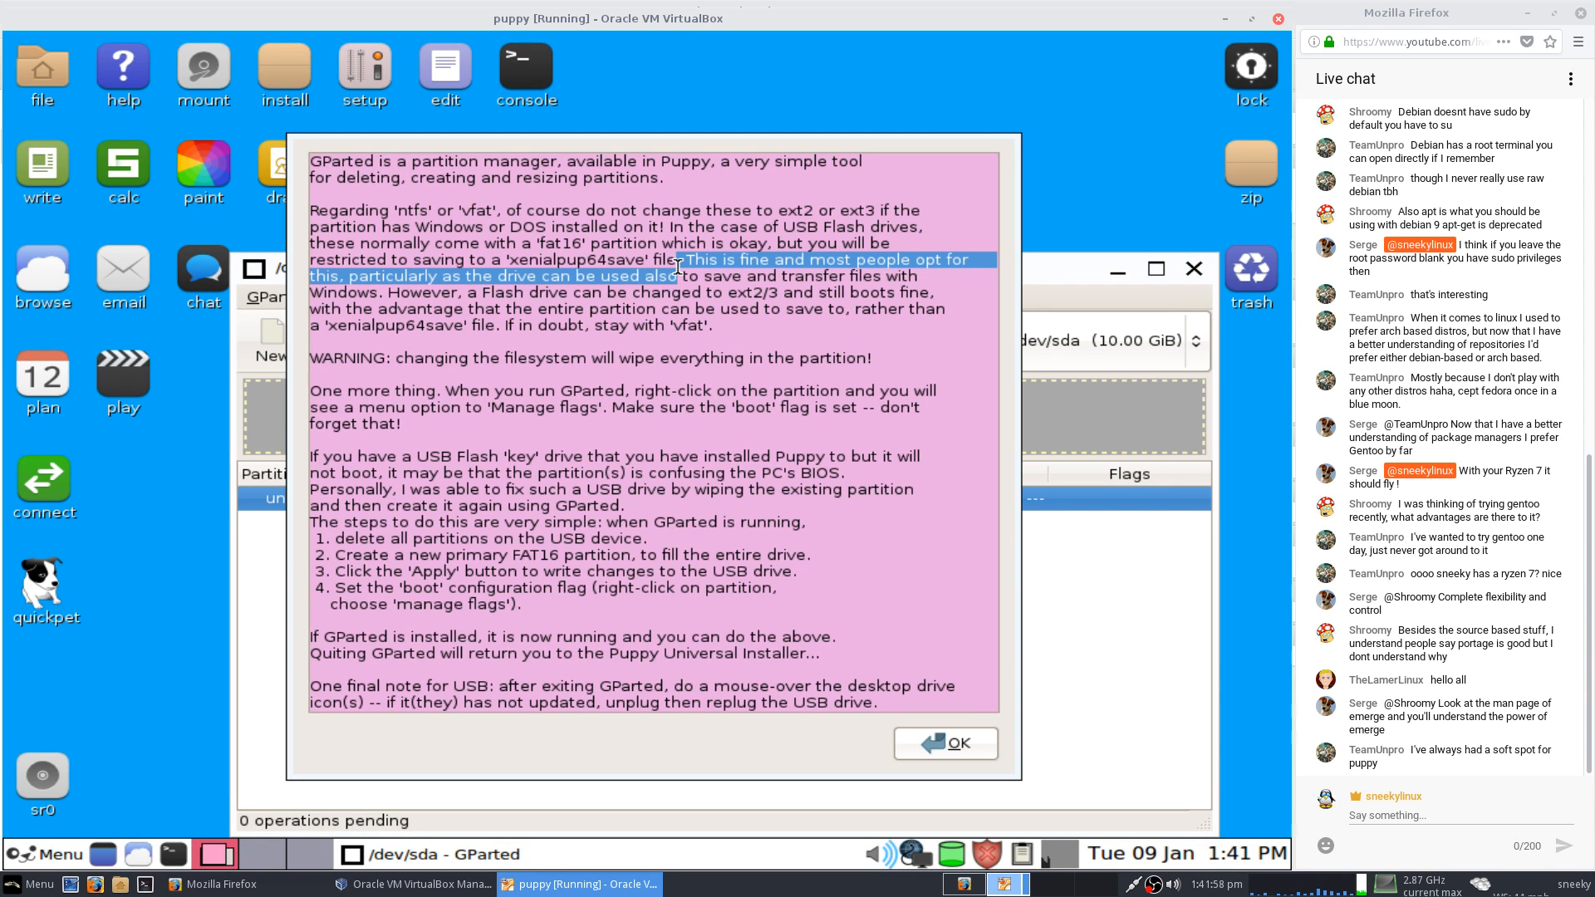
{"action": "left_click_drag", "start_coordinate": [952, 666], "coordinate": [952, 657]}
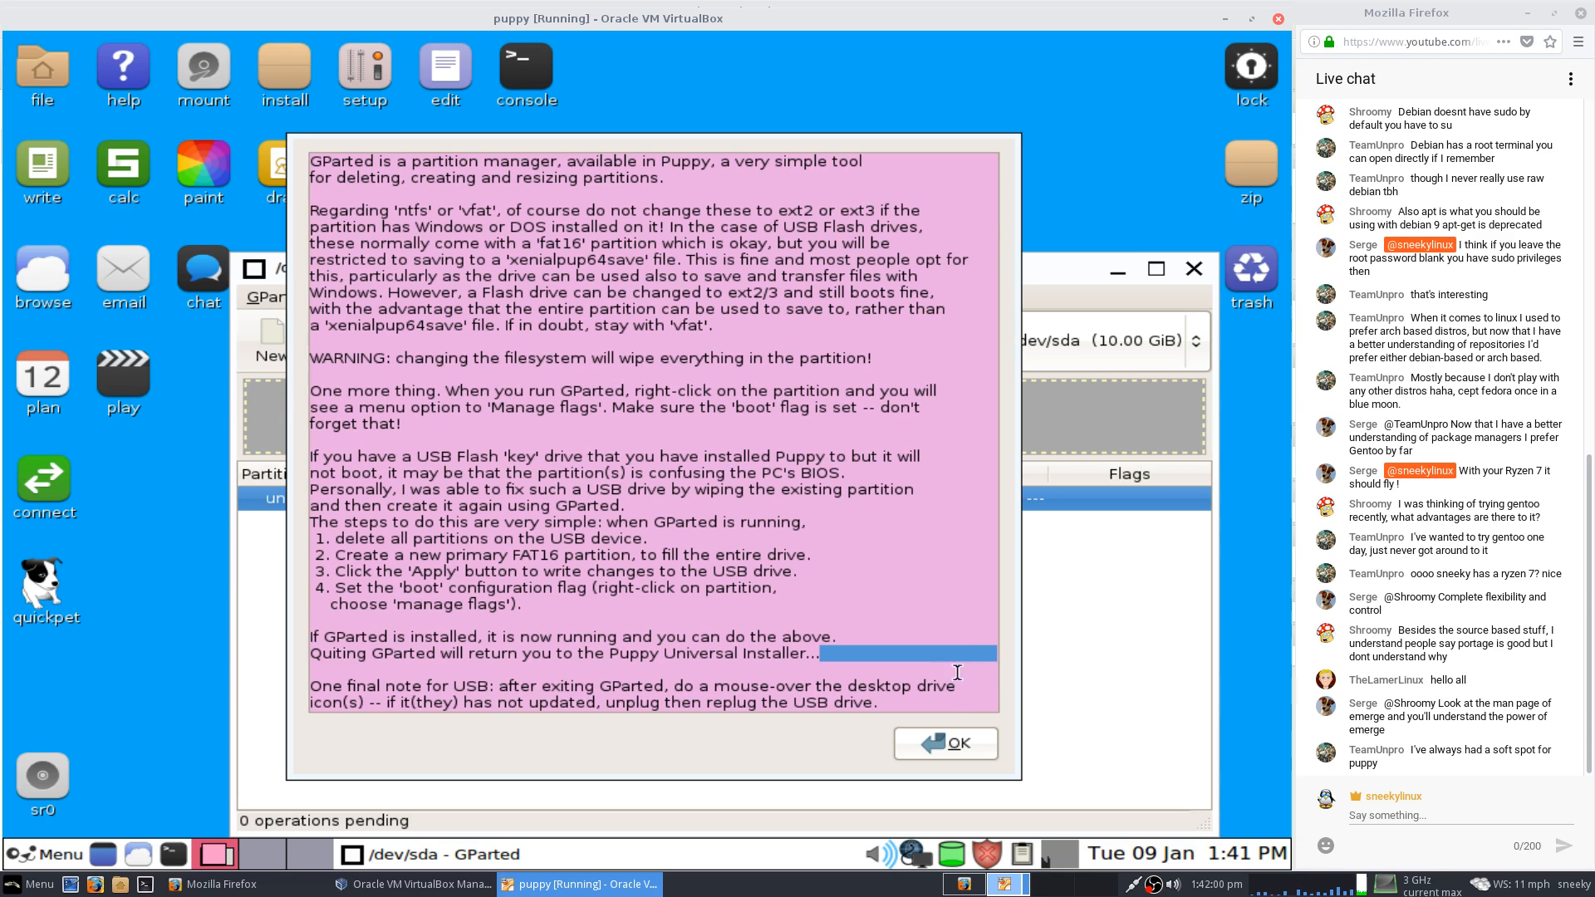
{"action": "left_click", "coordinate": [960, 747]}
{"action": "left_click_drag", "start_coordinate": [860, 266], "coordinate": [838, 114]}
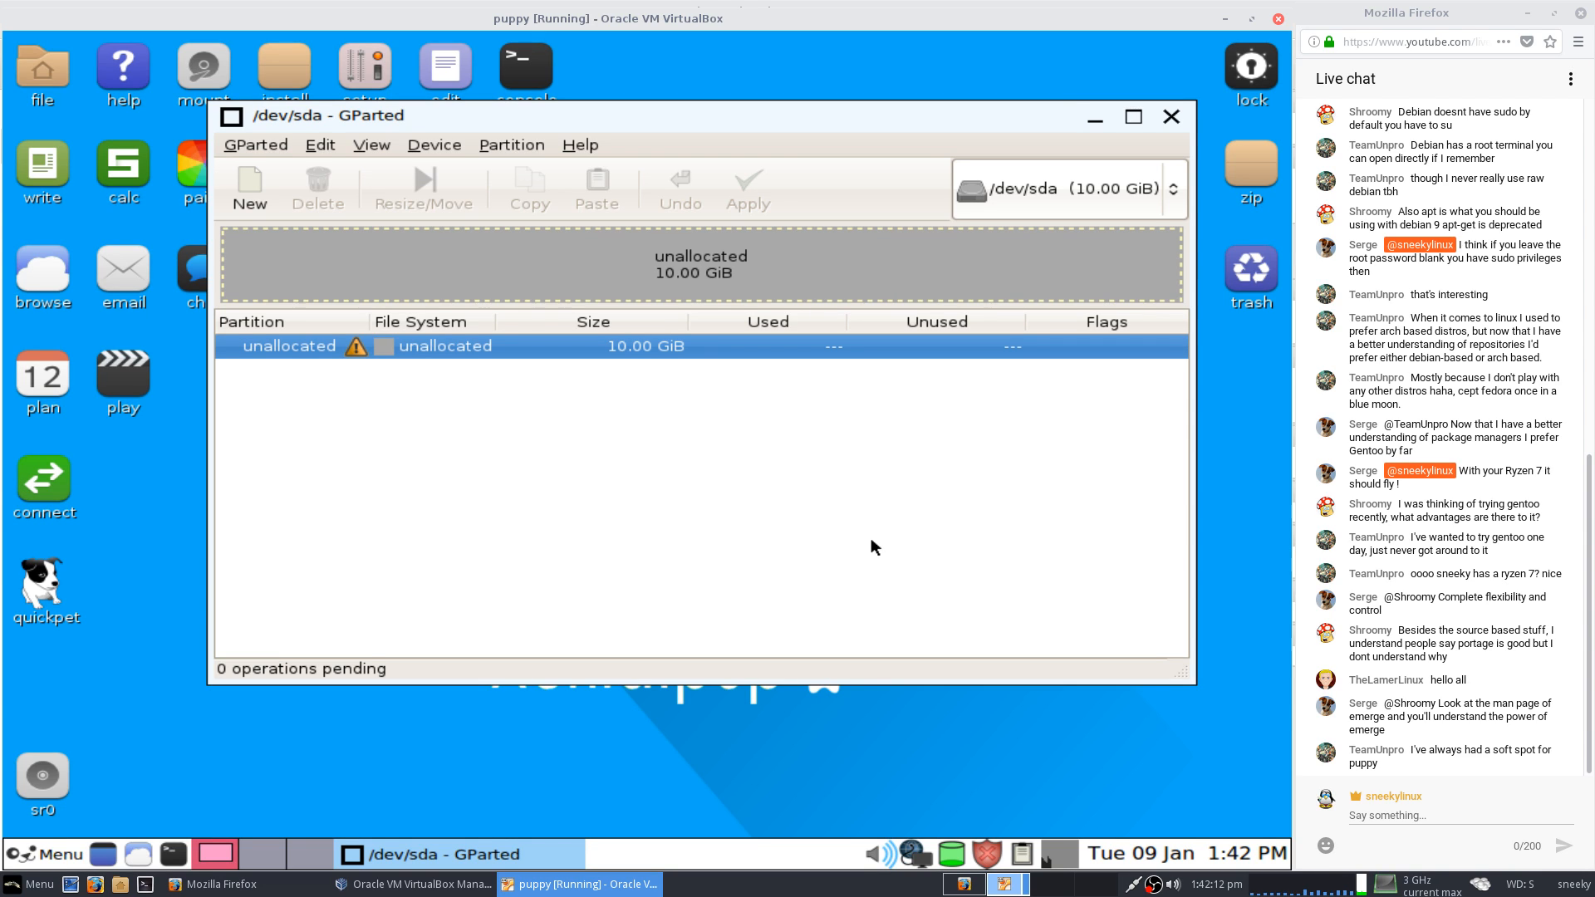
Create an msdos partition table on /dev/sda.
{"action": "left_click", "coordinate": [442, 143]}
{"action": "left_click", "coordinate": [459, 171]}
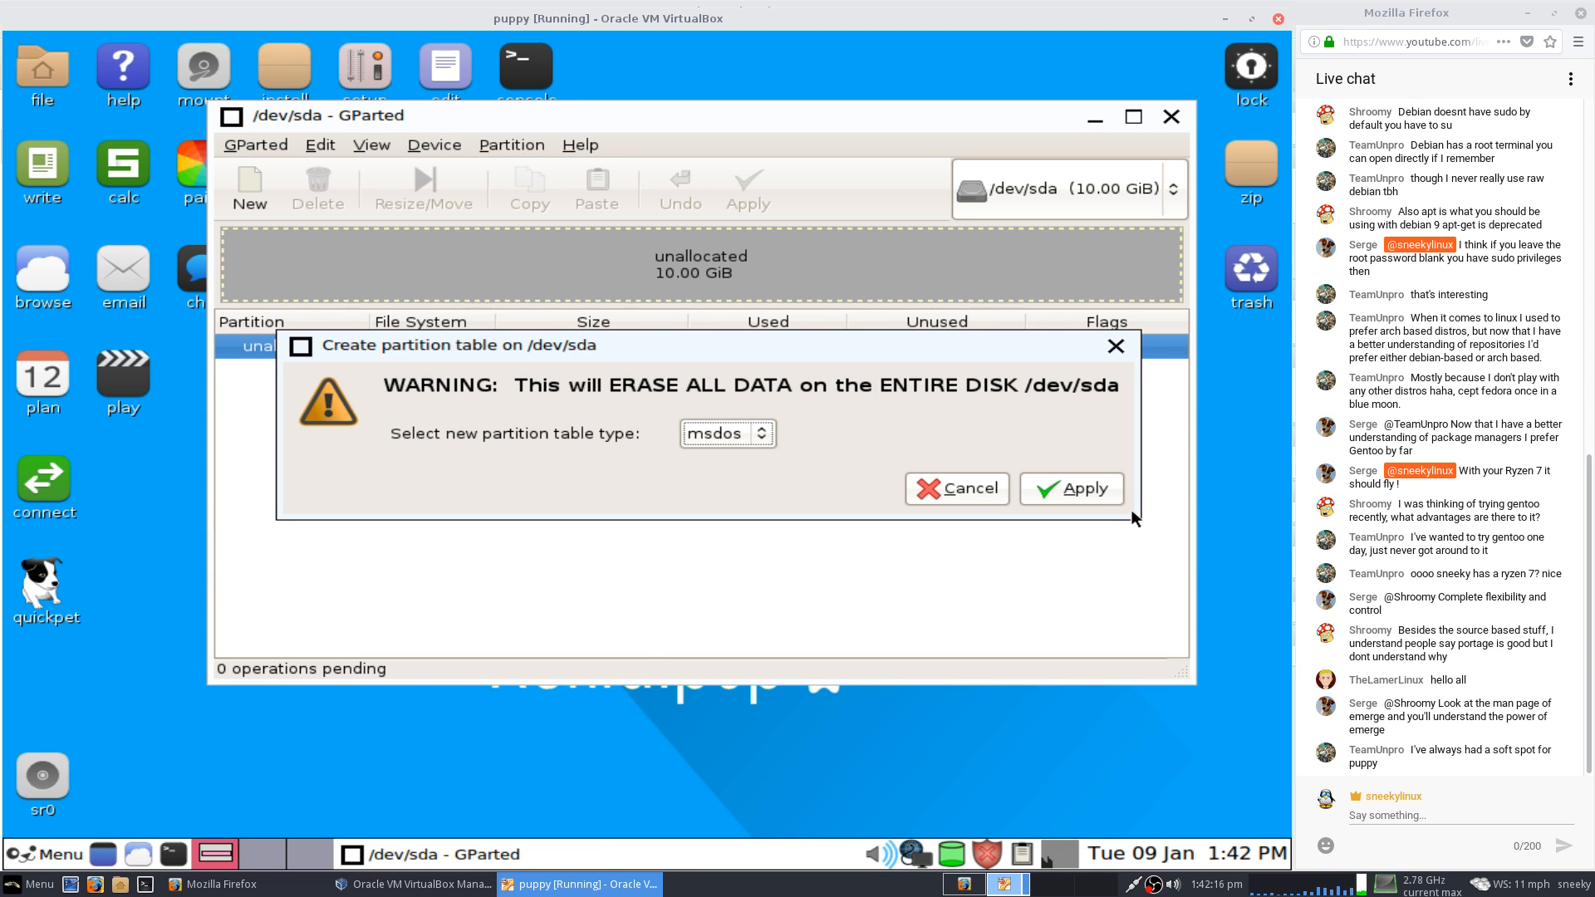
{"action": "left_click", "coordinate": [1088, 489]}
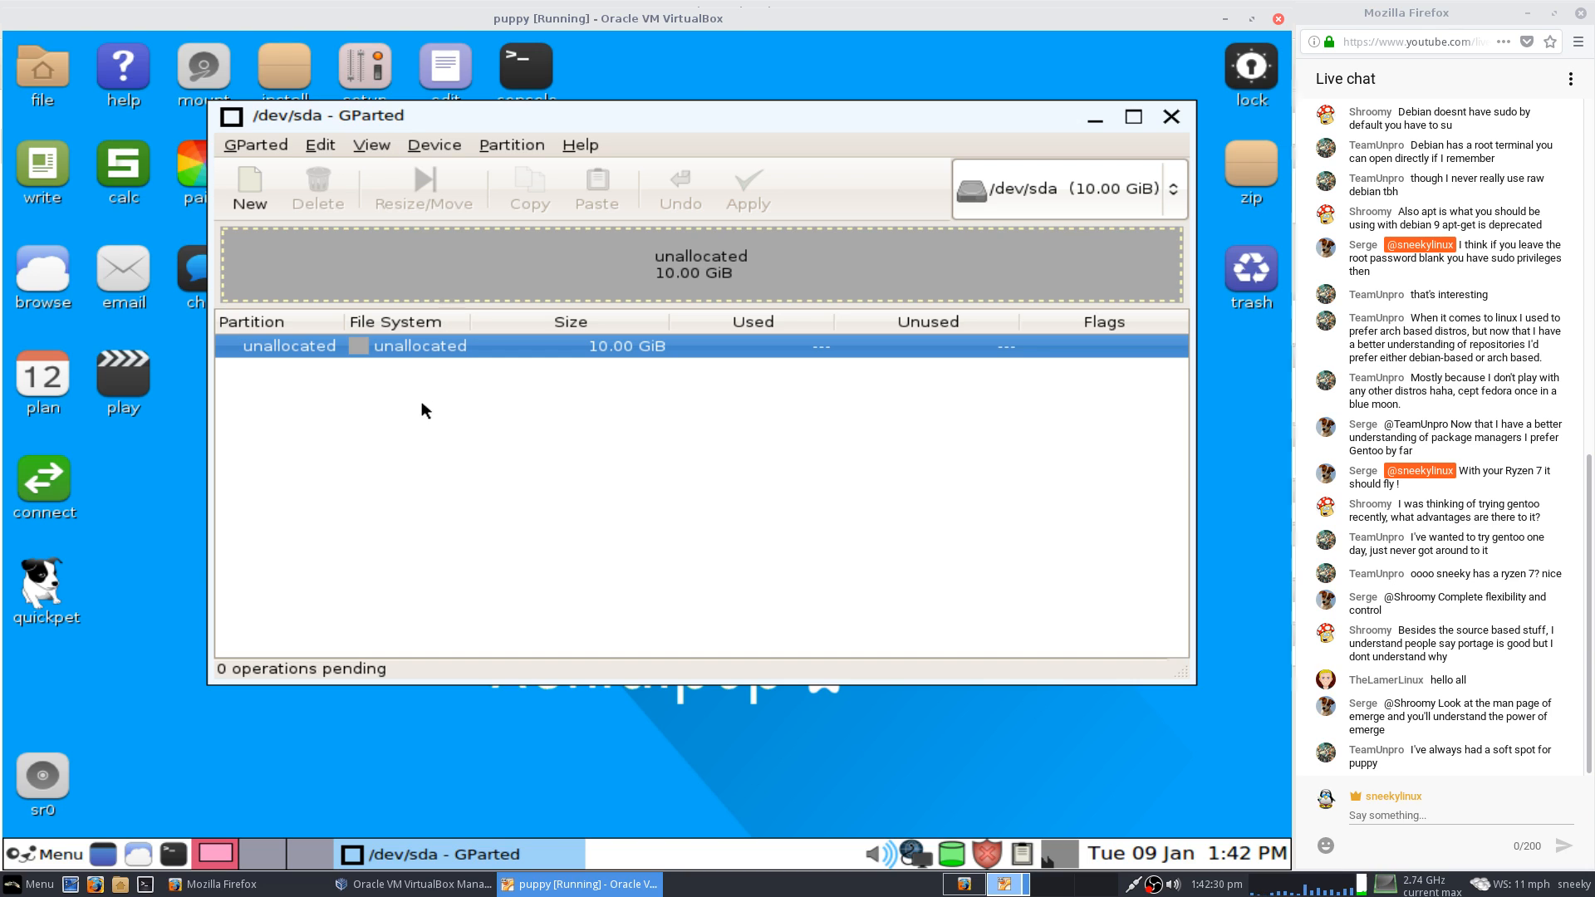
Add a 9216 MiB ext4 primary partition in the unallocated space, leaving 1023 MiB free after it.
{"action": "right_click", "coordinate": [429, 347]}
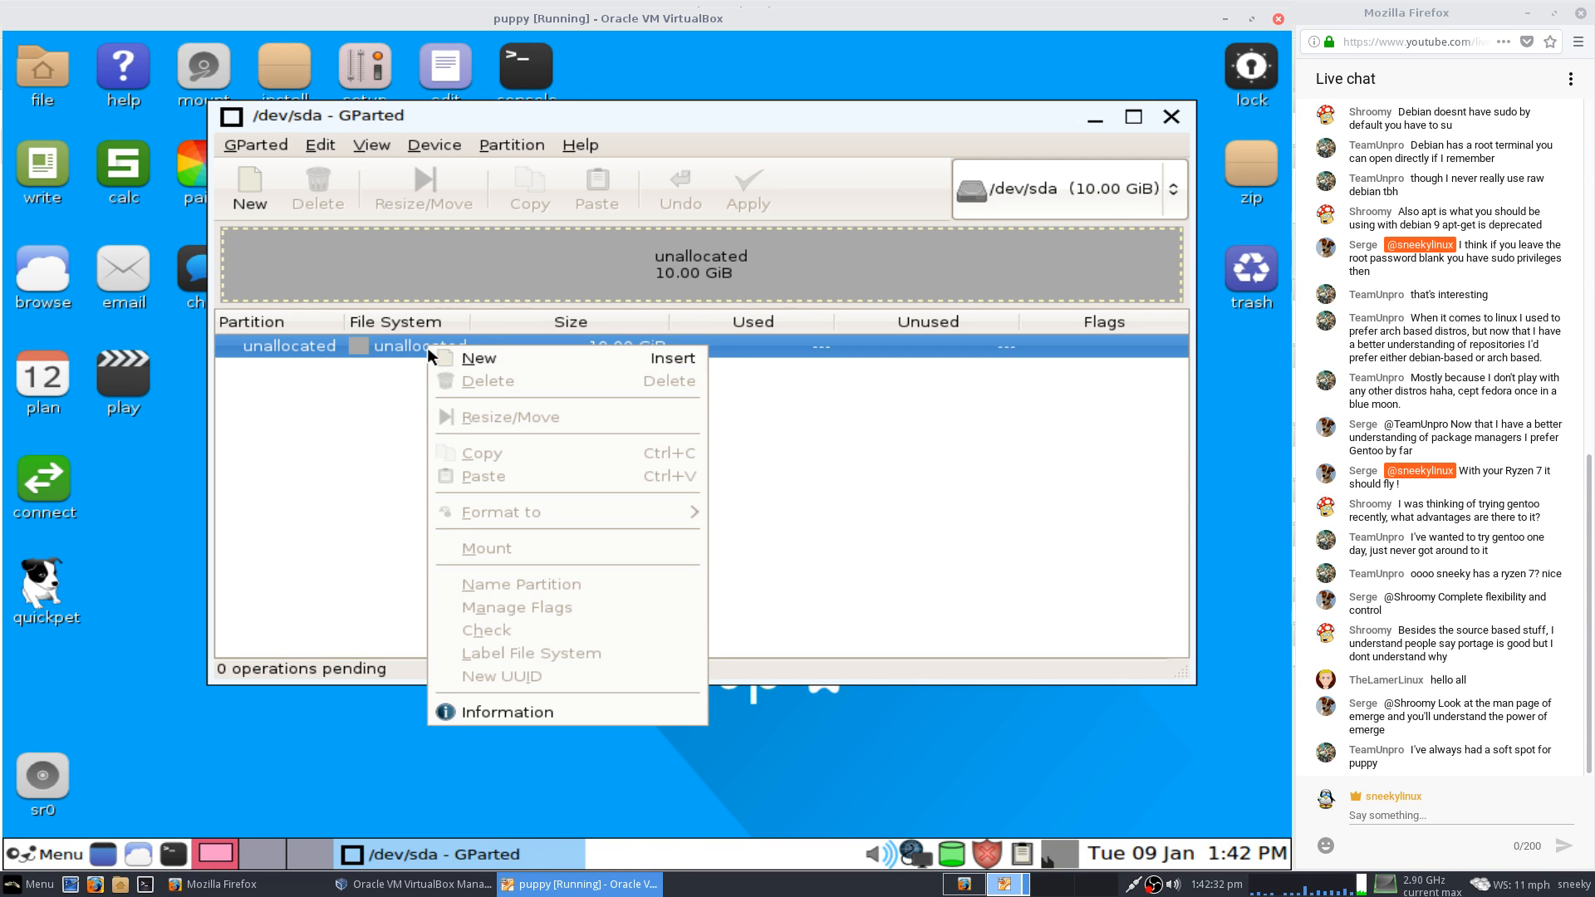
{"action": "left_click", "coordinate": [451, 357]}
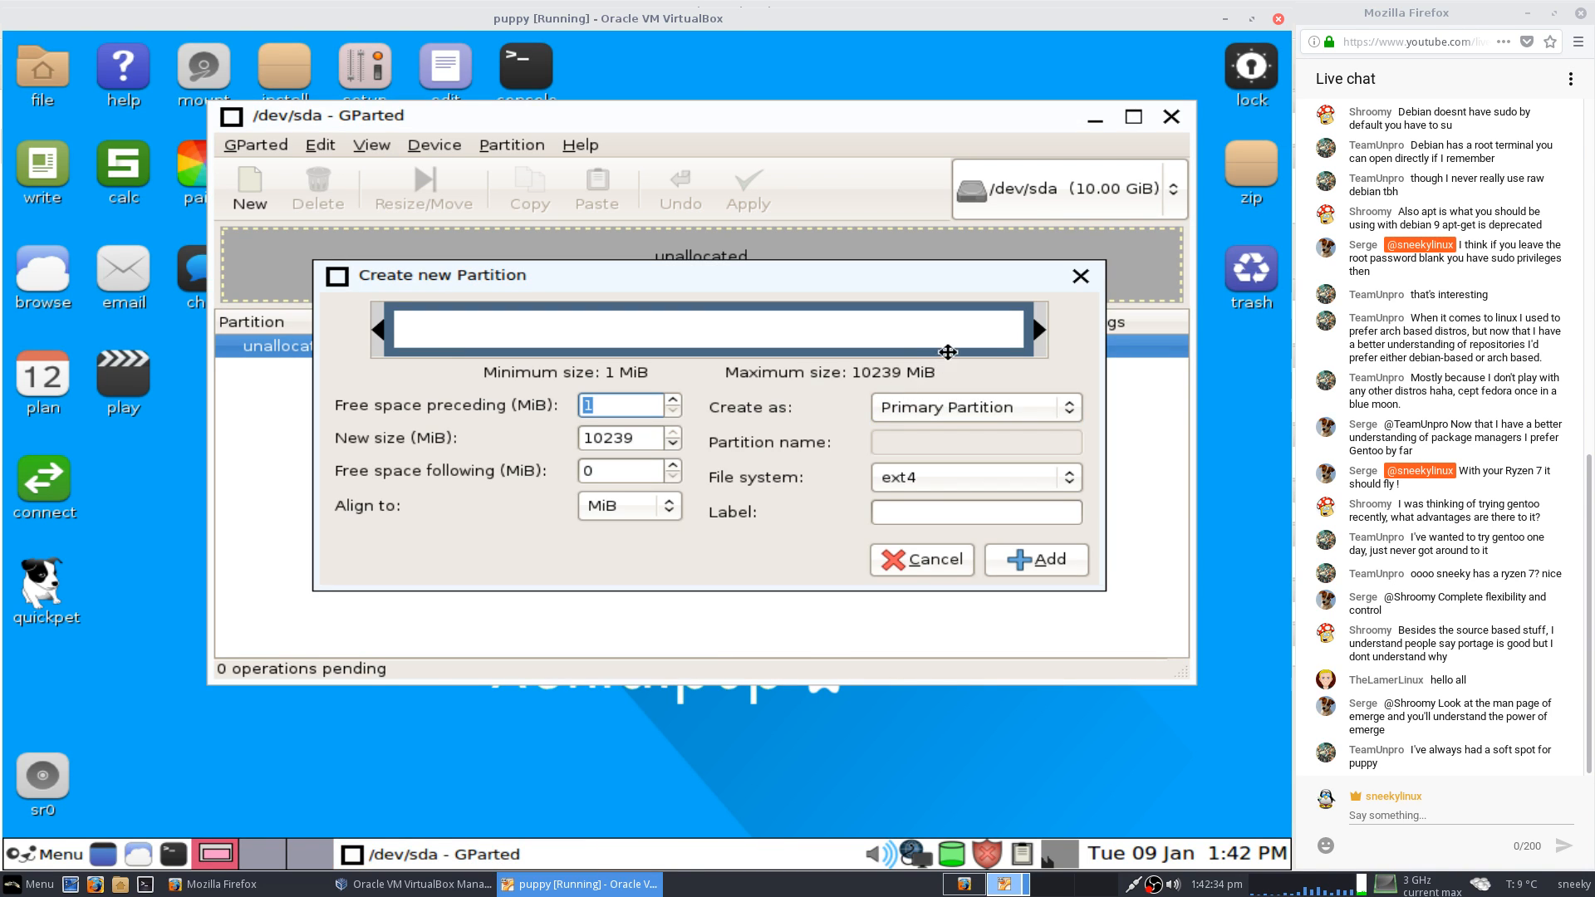
{"action": "left_click_drag", "start_coordinate": [1034, 329], "coordinate": [971, 329]}
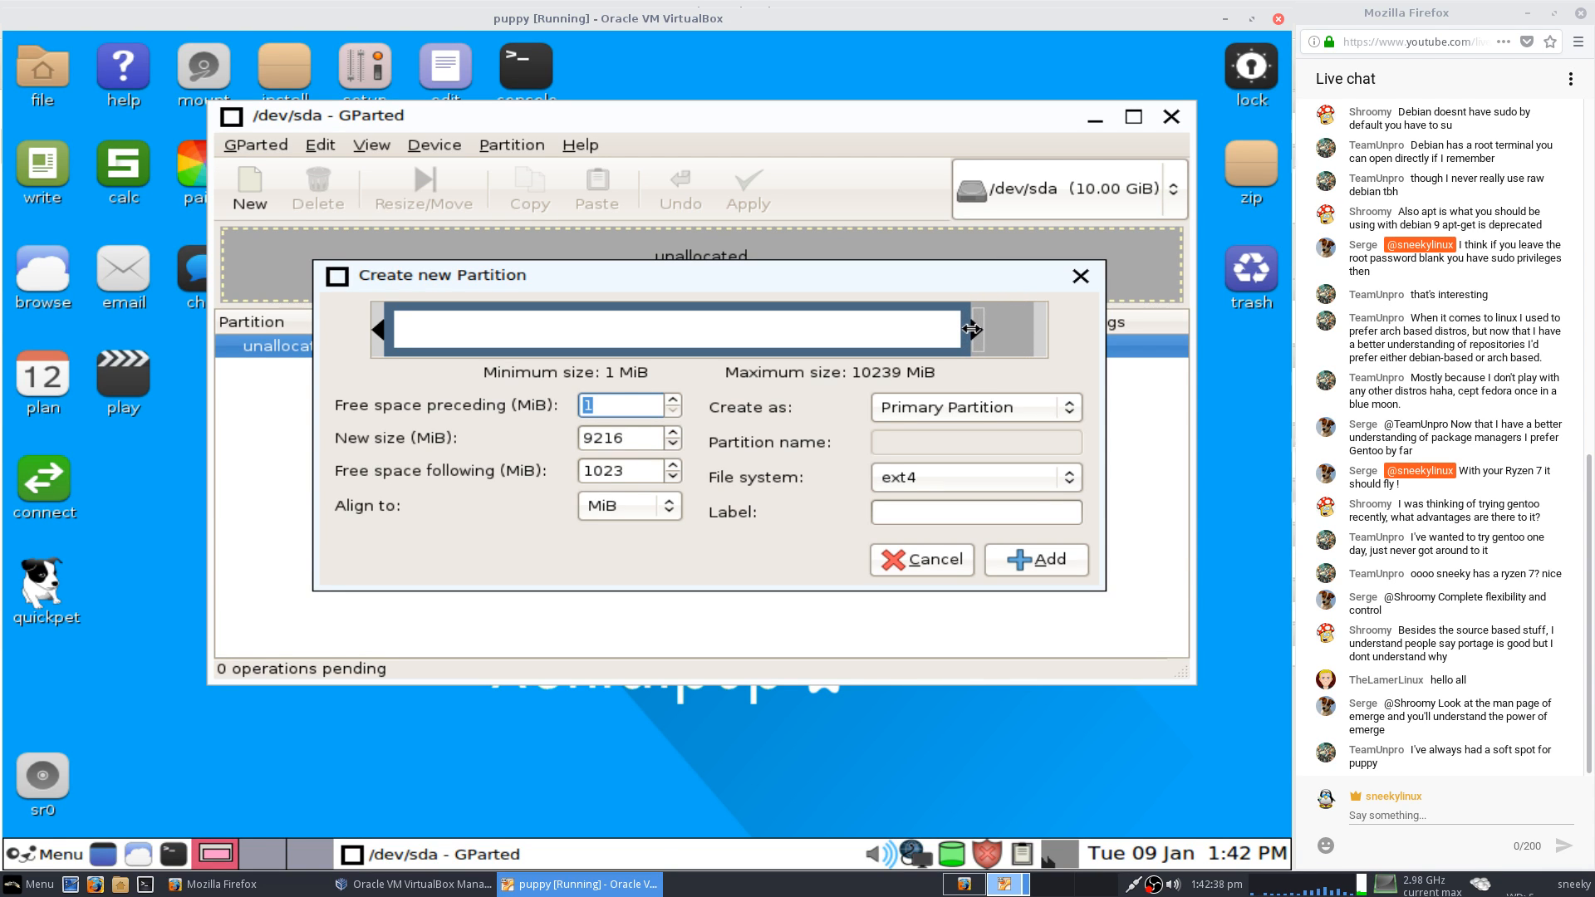
{"action": "left_click", "coordinate": [1027, 558]}
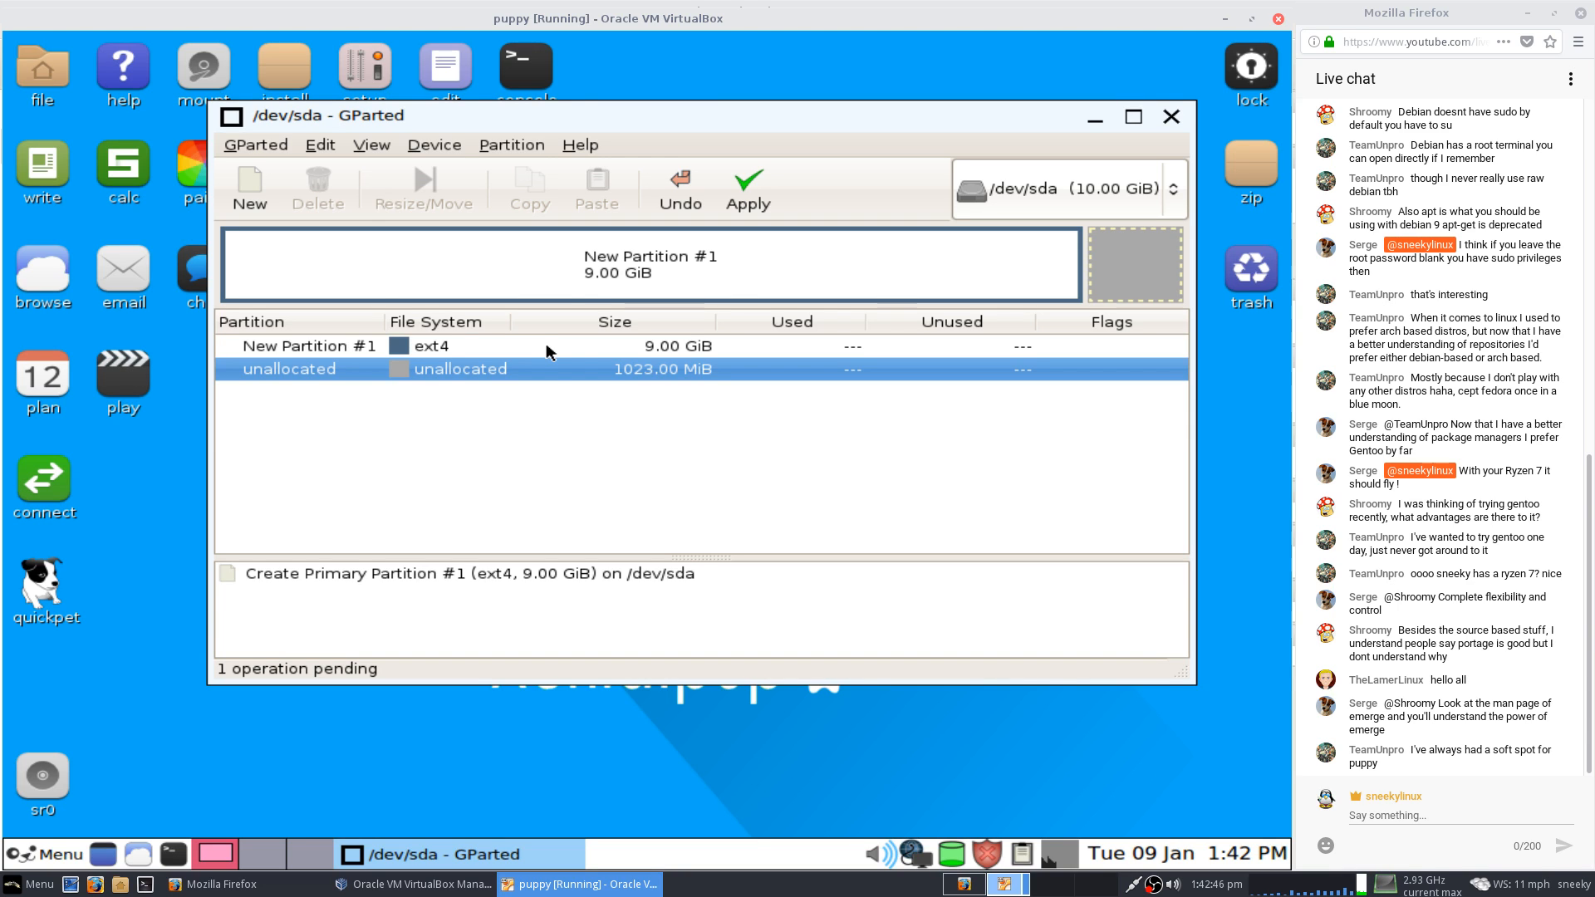
Add a 1023 MiB linux-swap primary partition in the remaining unallocated space.
{"action": "right_click", "coordinate": [554, 375]}
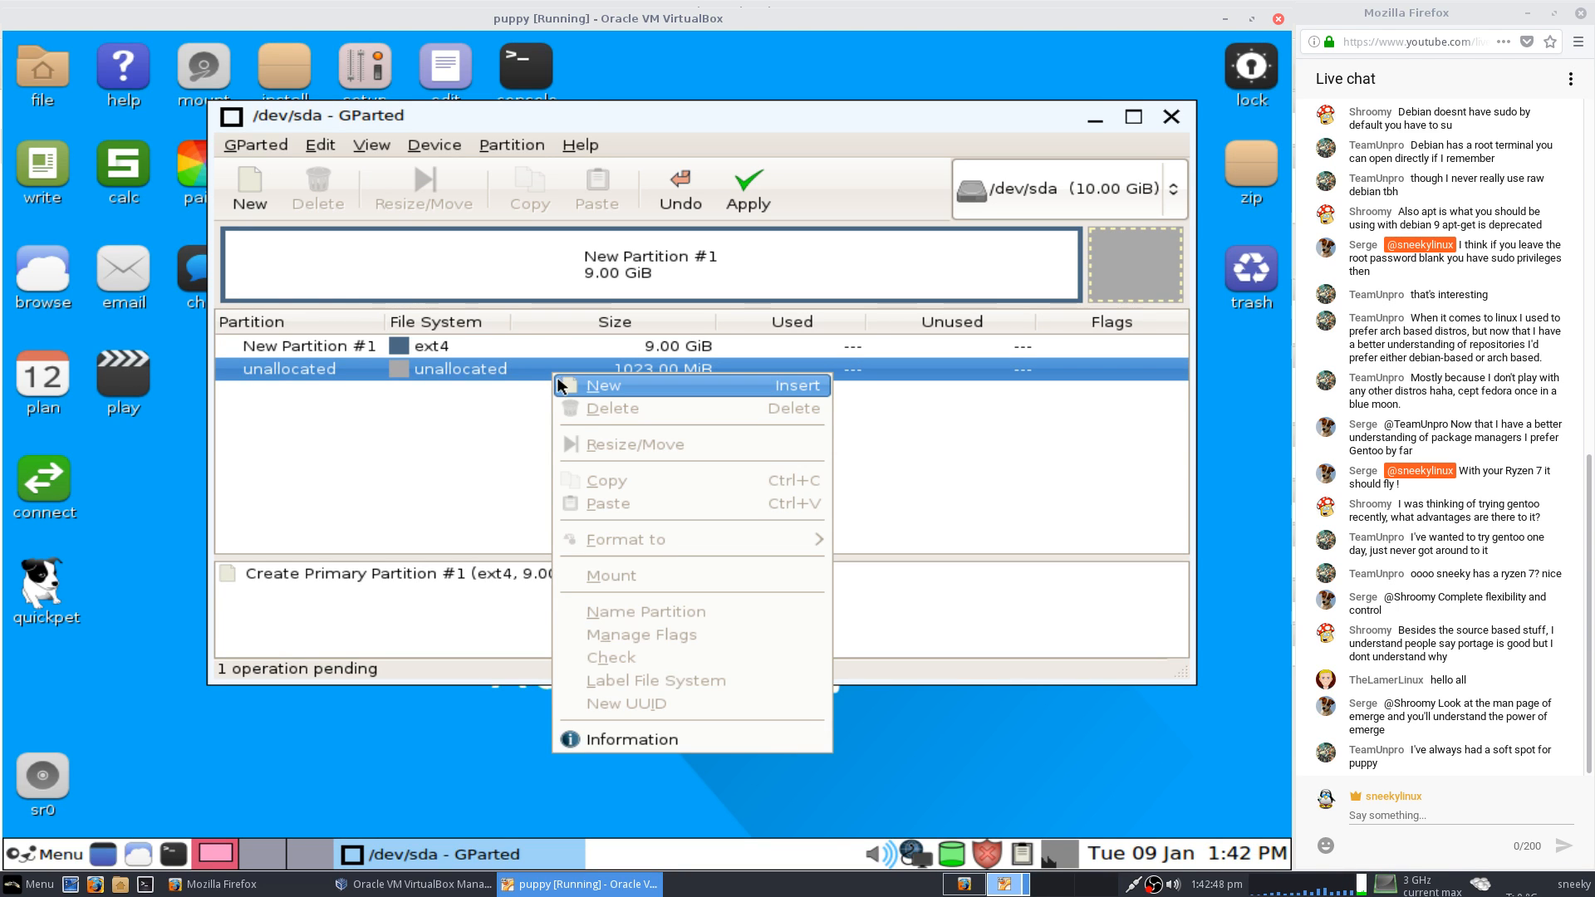
{"action": "left_click", "coordinate": [570, 387]}
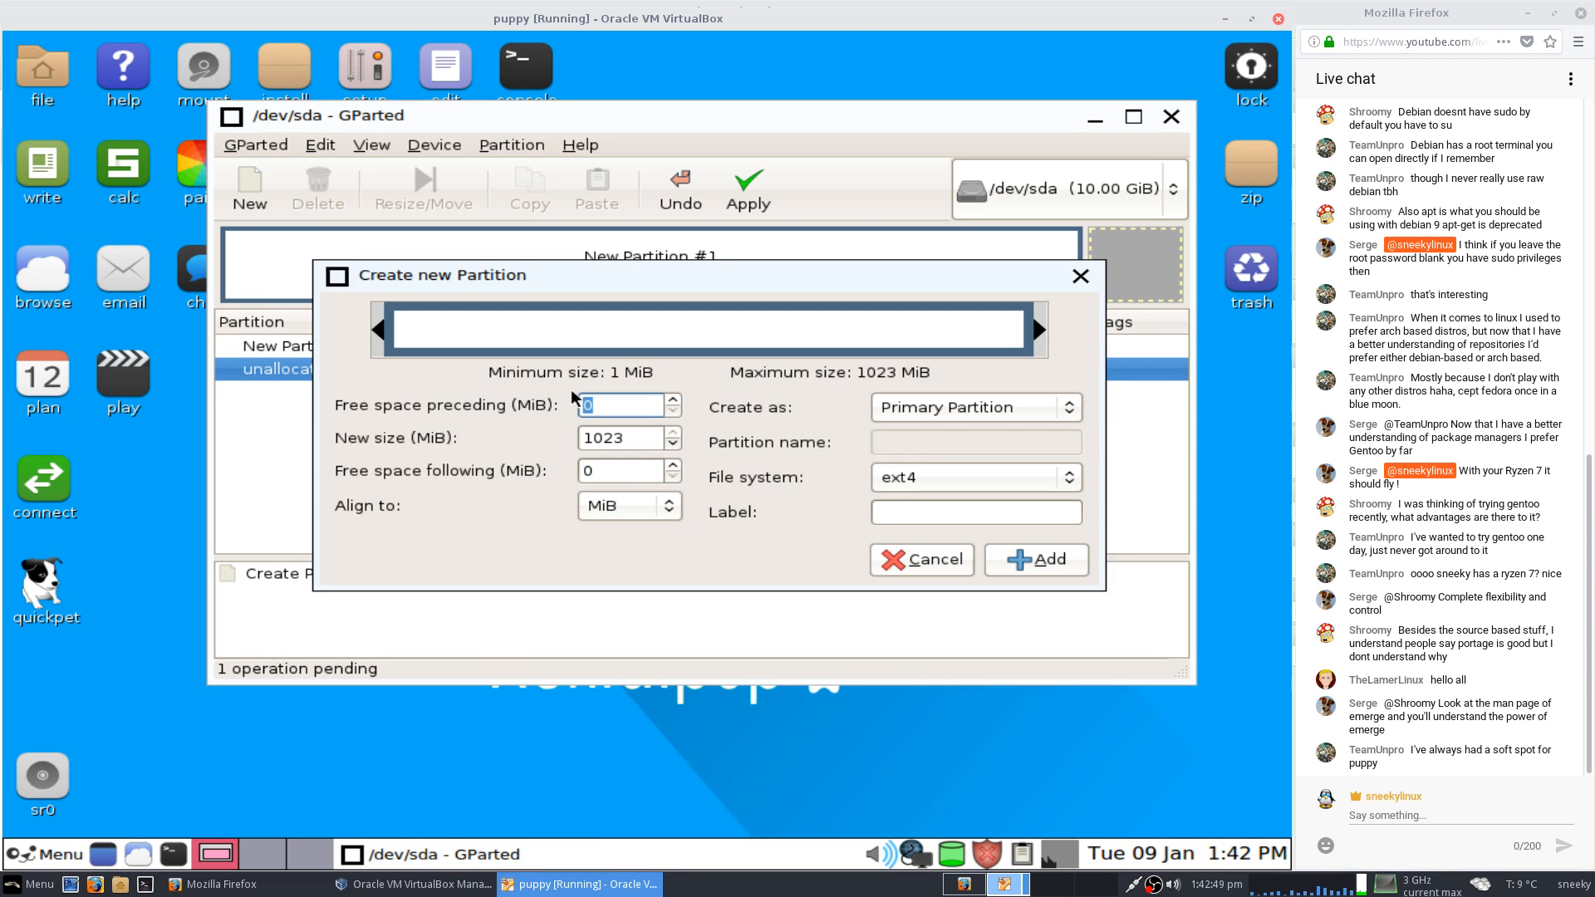
{"action": "left_click", "coordinate": [955, 412]}
{"action": "left_click", "coordinate": [962, 409]}
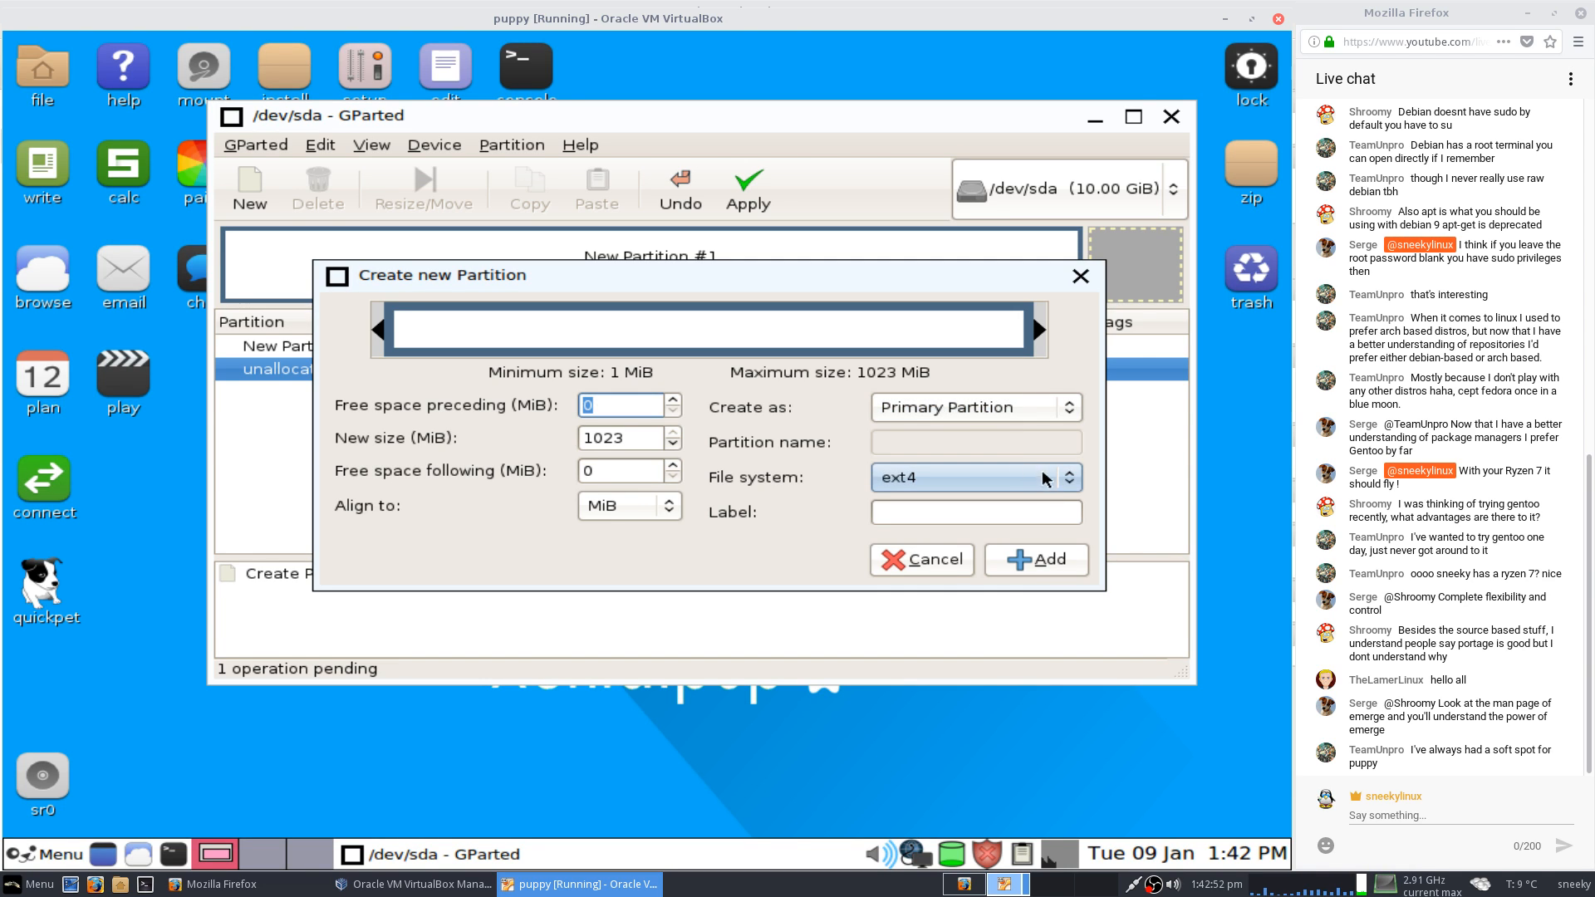
{"action": "left_click", "coordinate": [1059, 479]}
{"action": "left_click", "coordinate": [925, 639]}
{"action": "left_click", "coordinate": [1004, 560]}
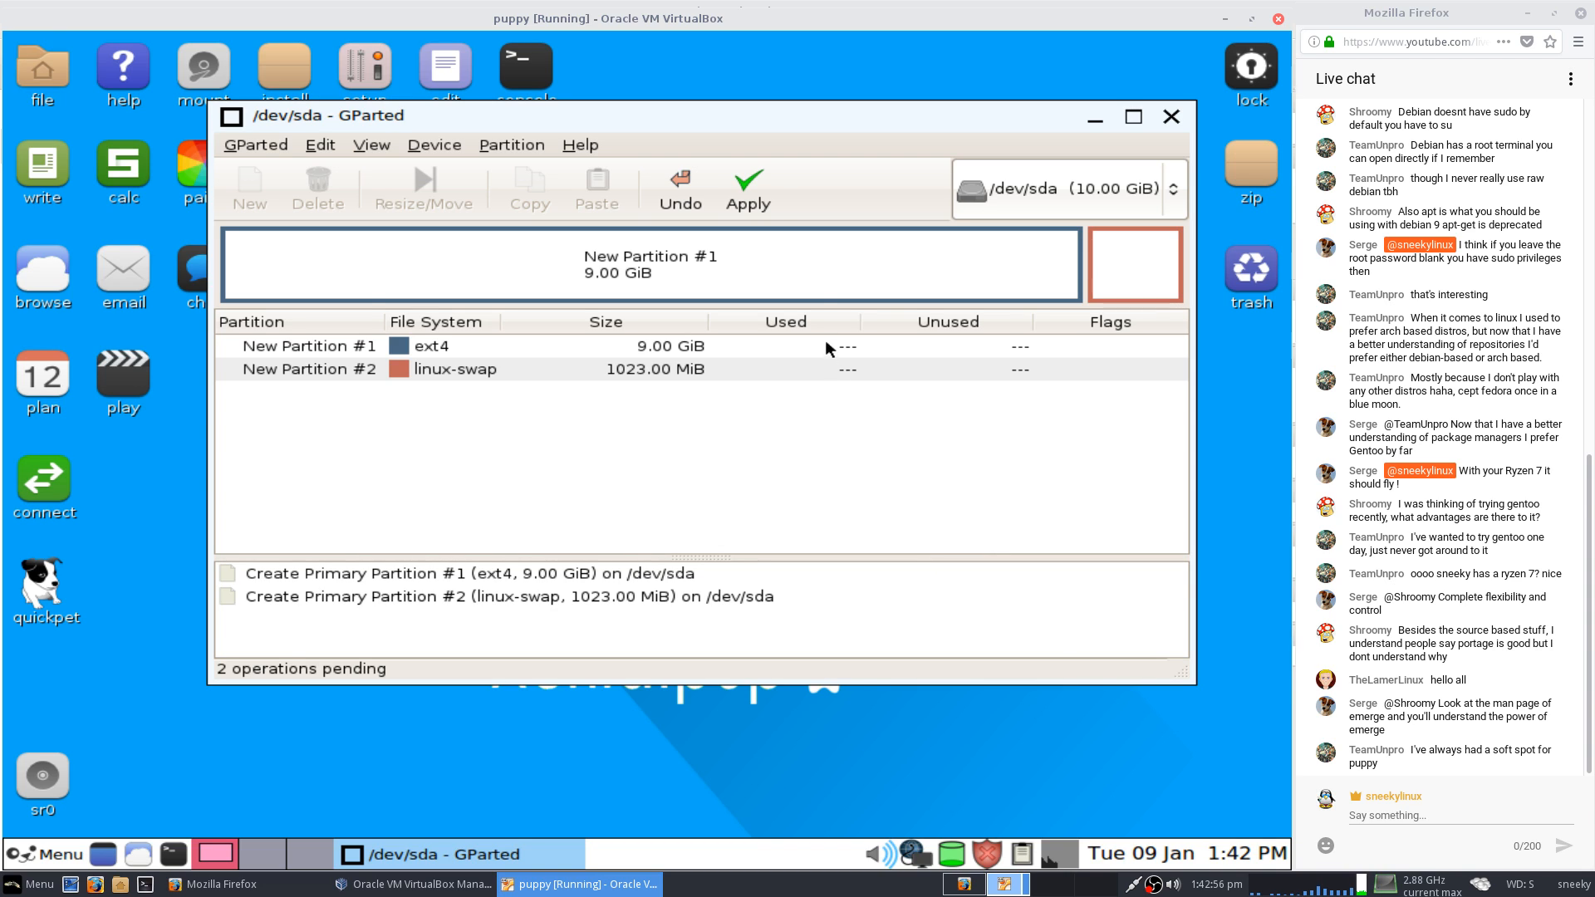
Apply the pending partition operations to /dev/sda and dismiss the completion report.
{"action": "left_click", "coordinate": [766, 190]}
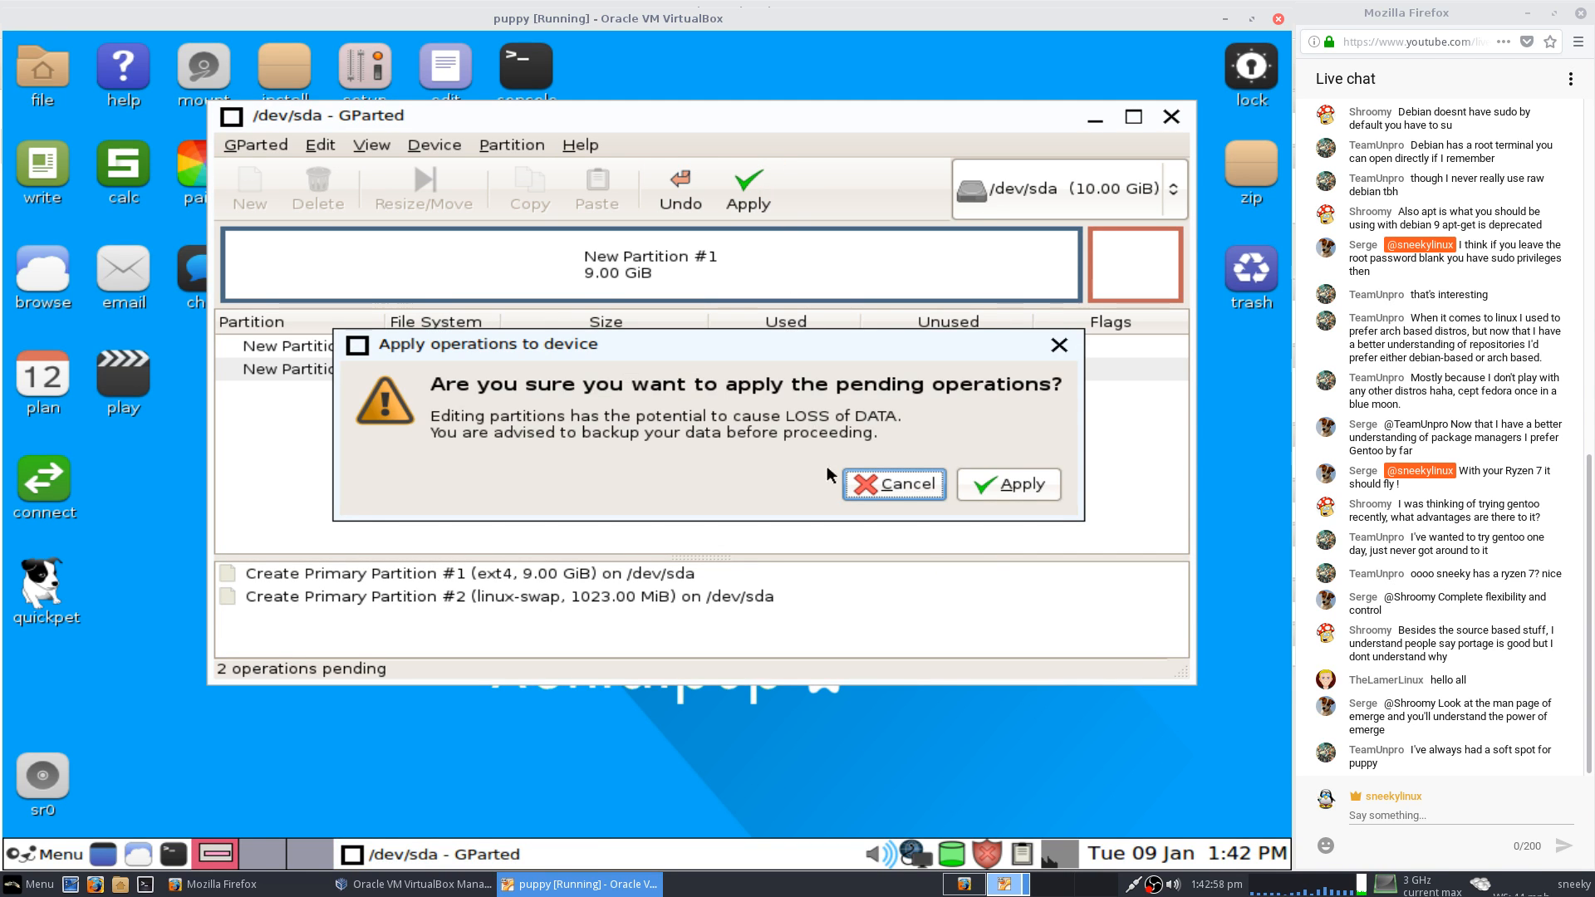
{"action": "left_click", "coordinate": [1021, 486]}
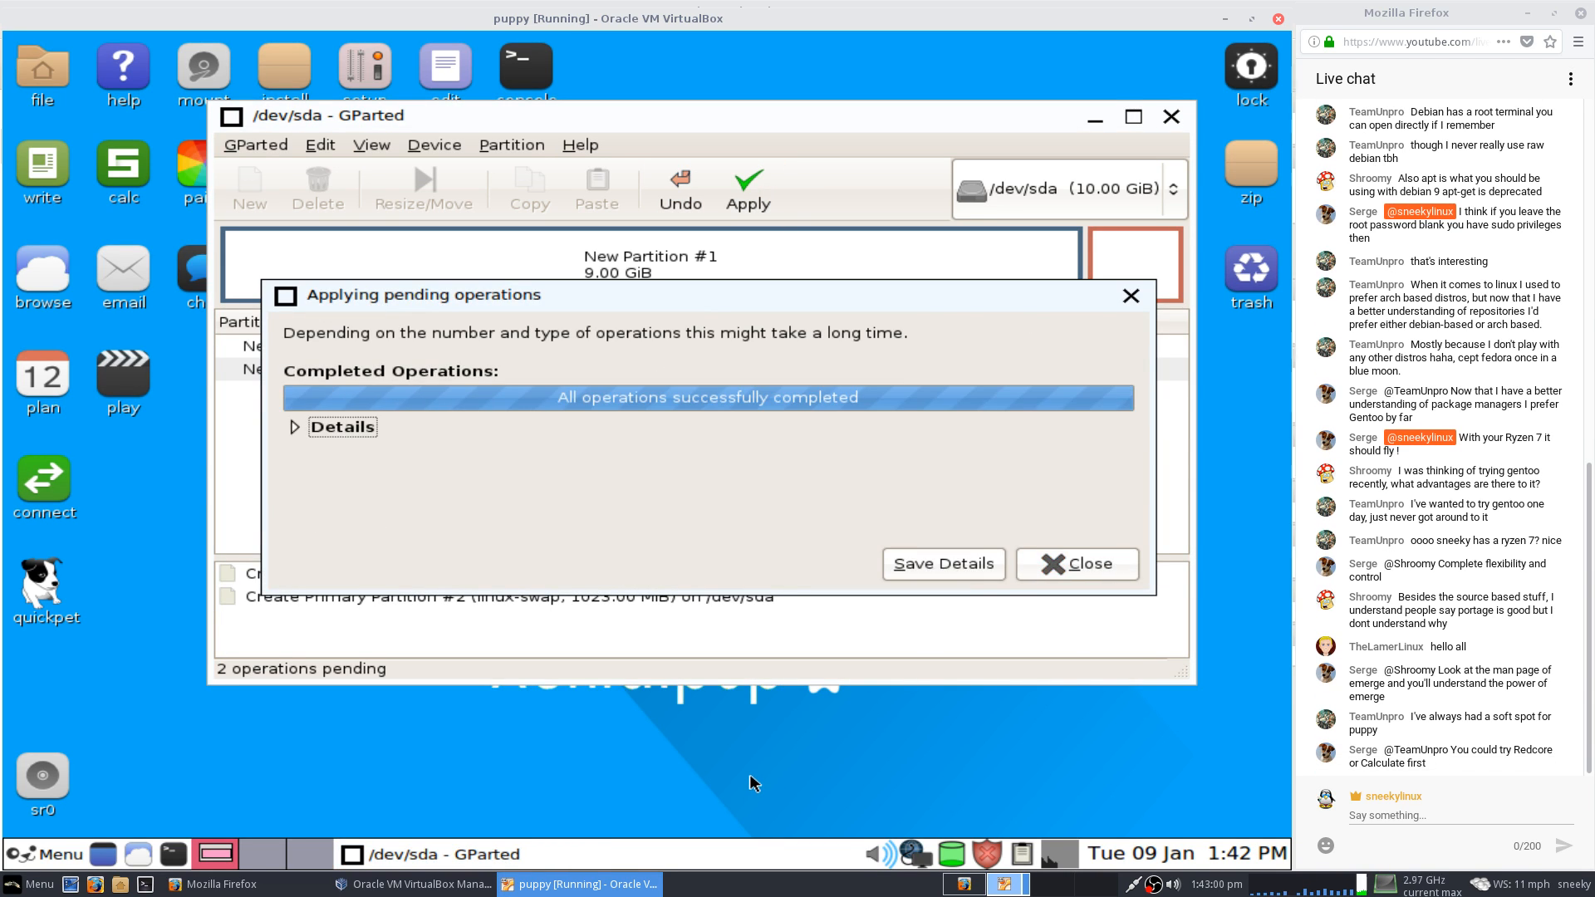
{"action": "left_click", "coordinate": [1057, 563]}
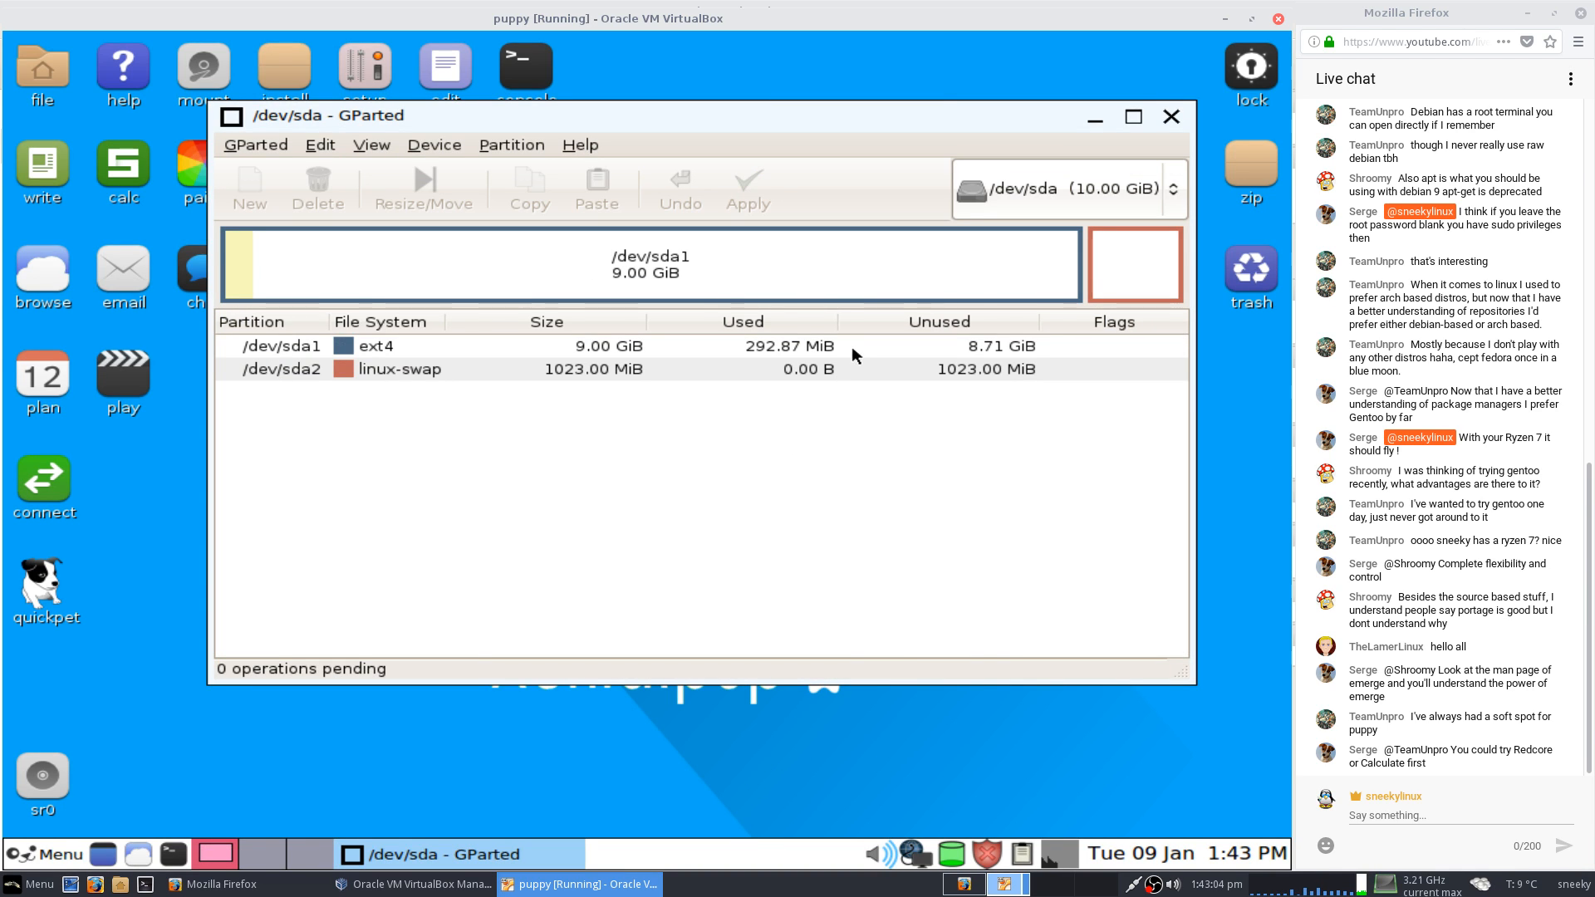
Set the boot flag on the ext4 partition /dev/sda1 and close GParted.
{"action": "right_click", "coordinate": [854, 342]}
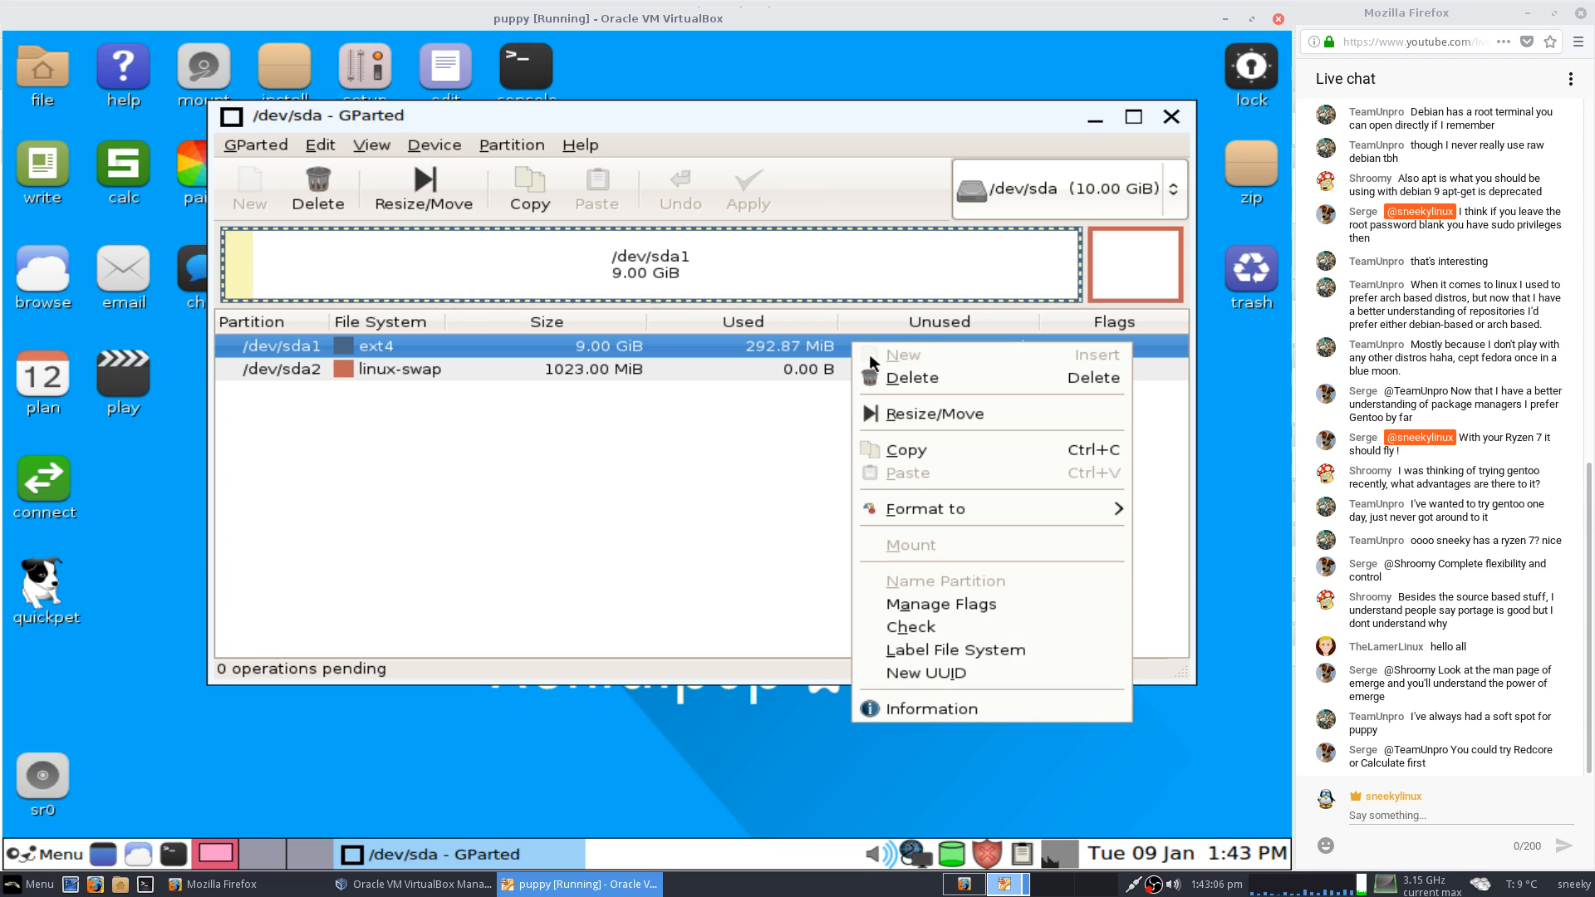
{"action": "left_click", "coordinate": [937, 603]}
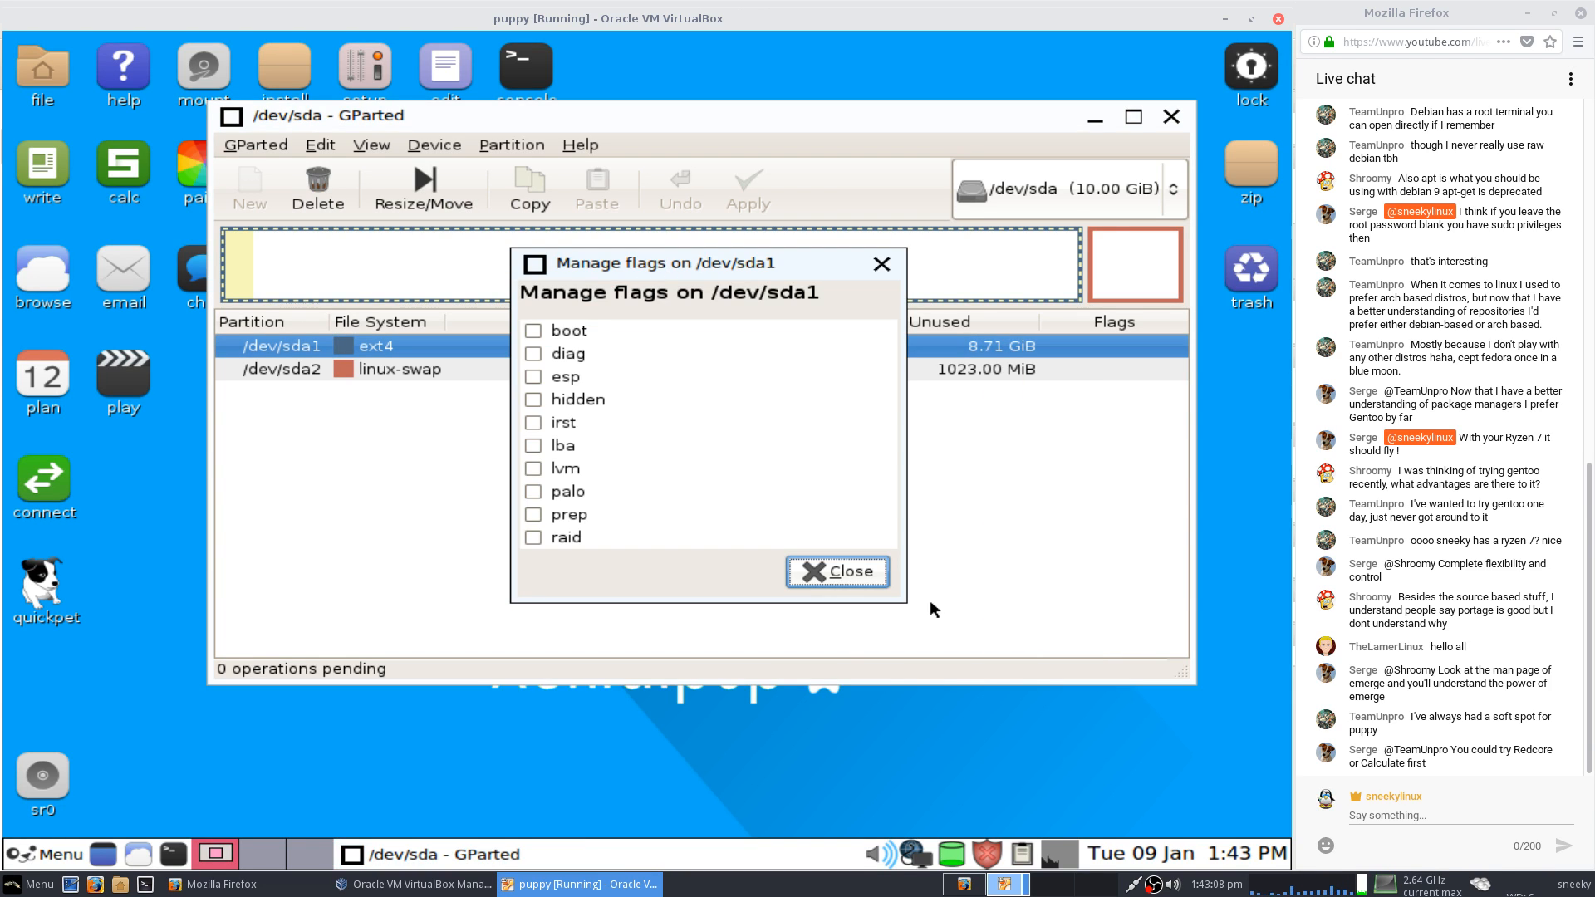
{"action": "left_click", "coordinate": [533, 330]}
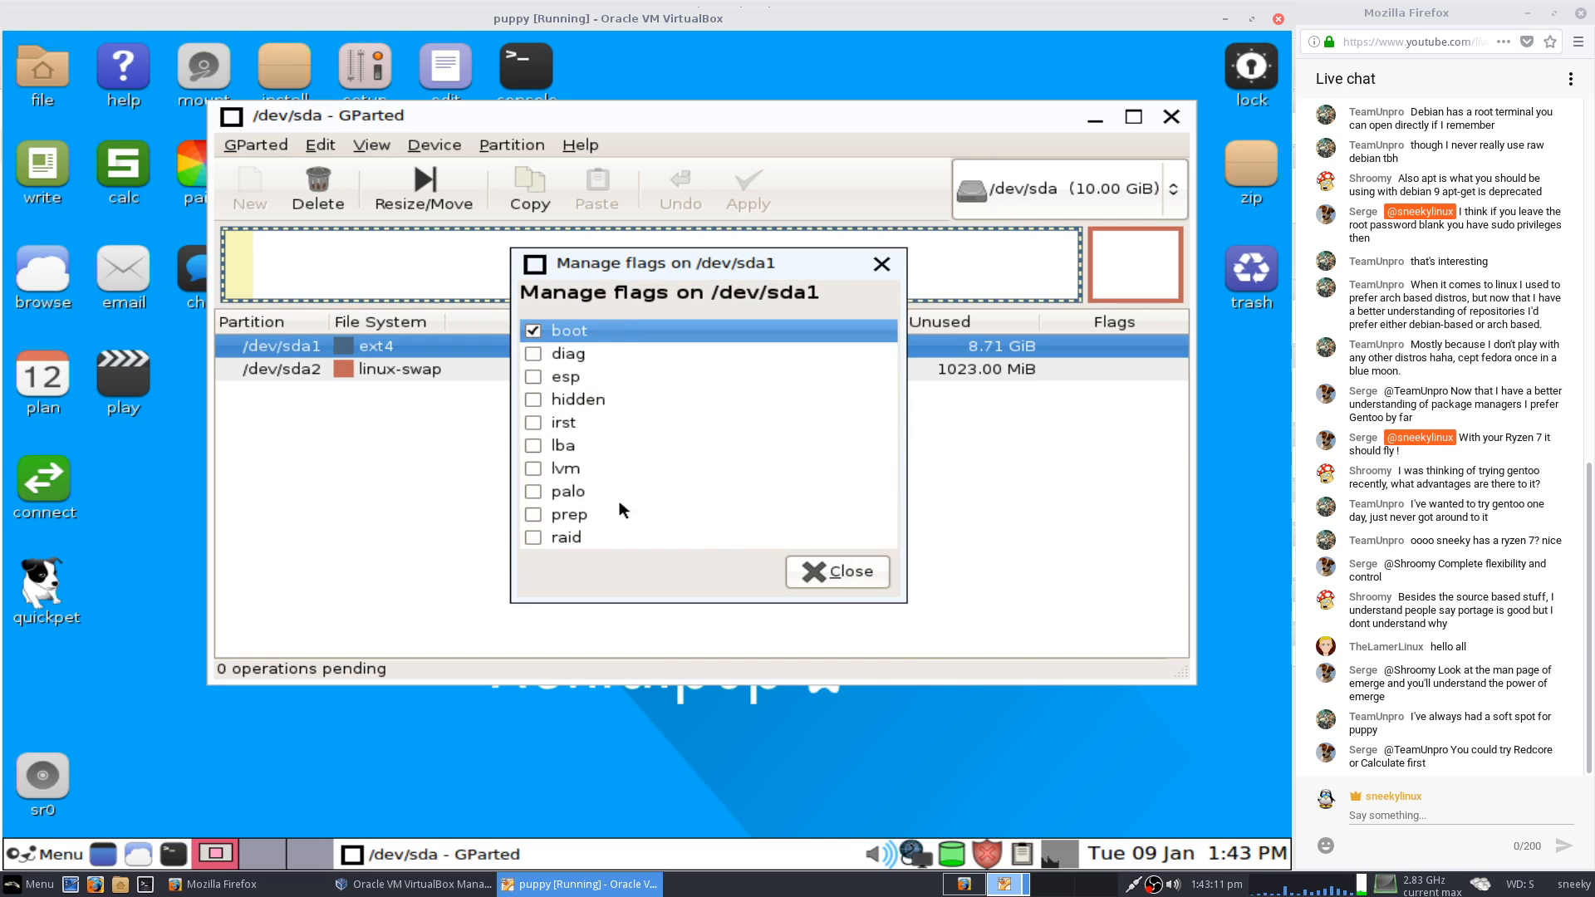
{"action": "left_click", "coordinate": [869, 581]}
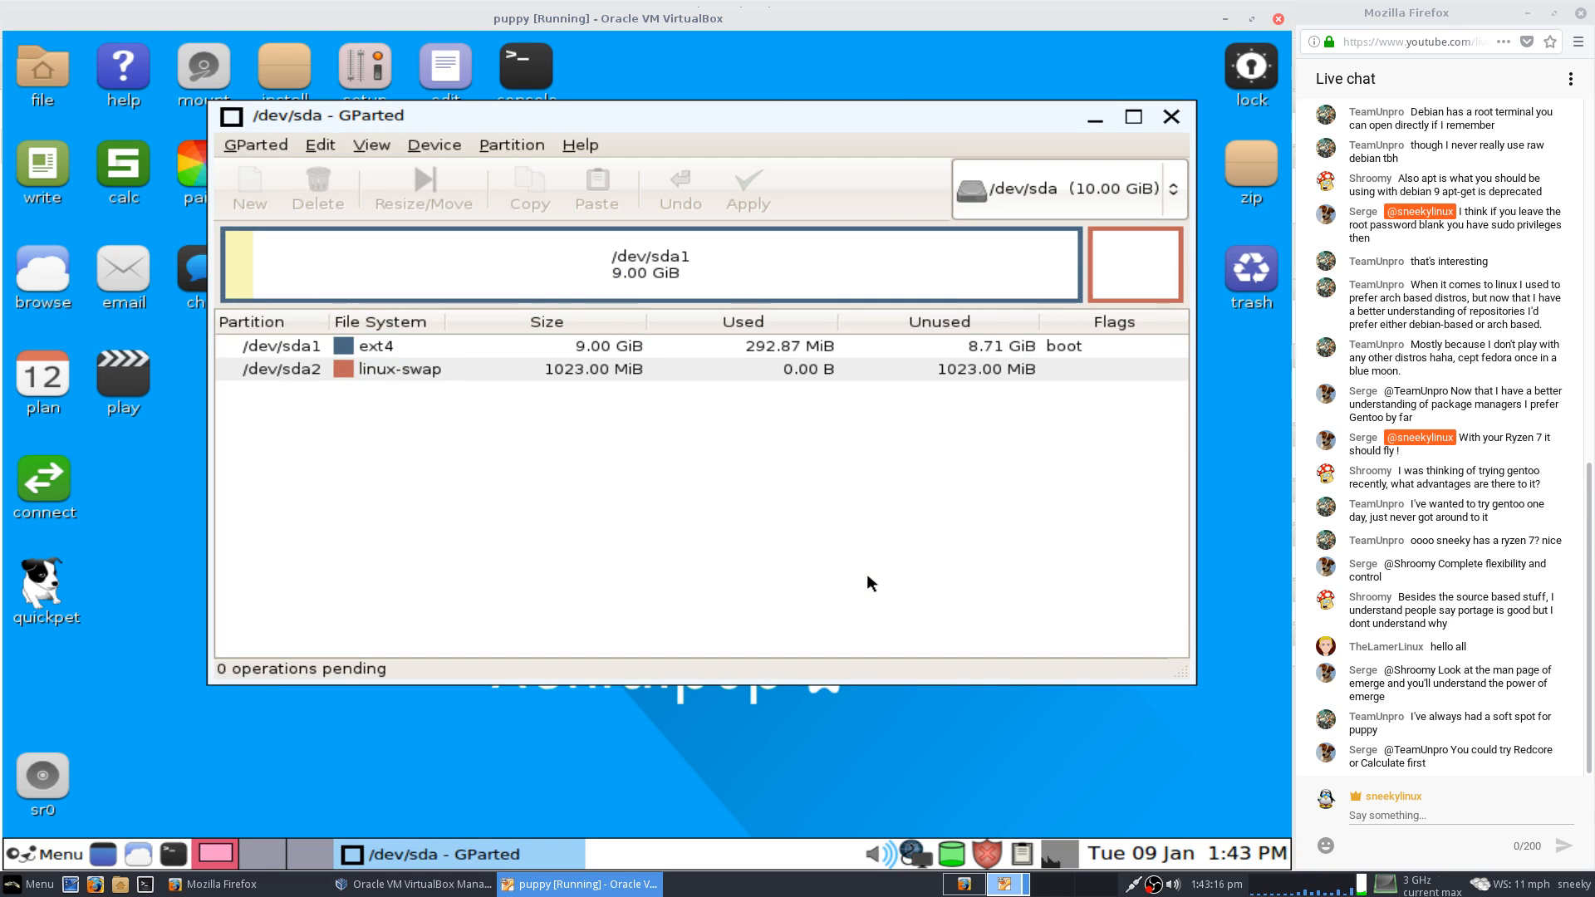
{"action": "left_click", "coordinate": [1172, 117]}
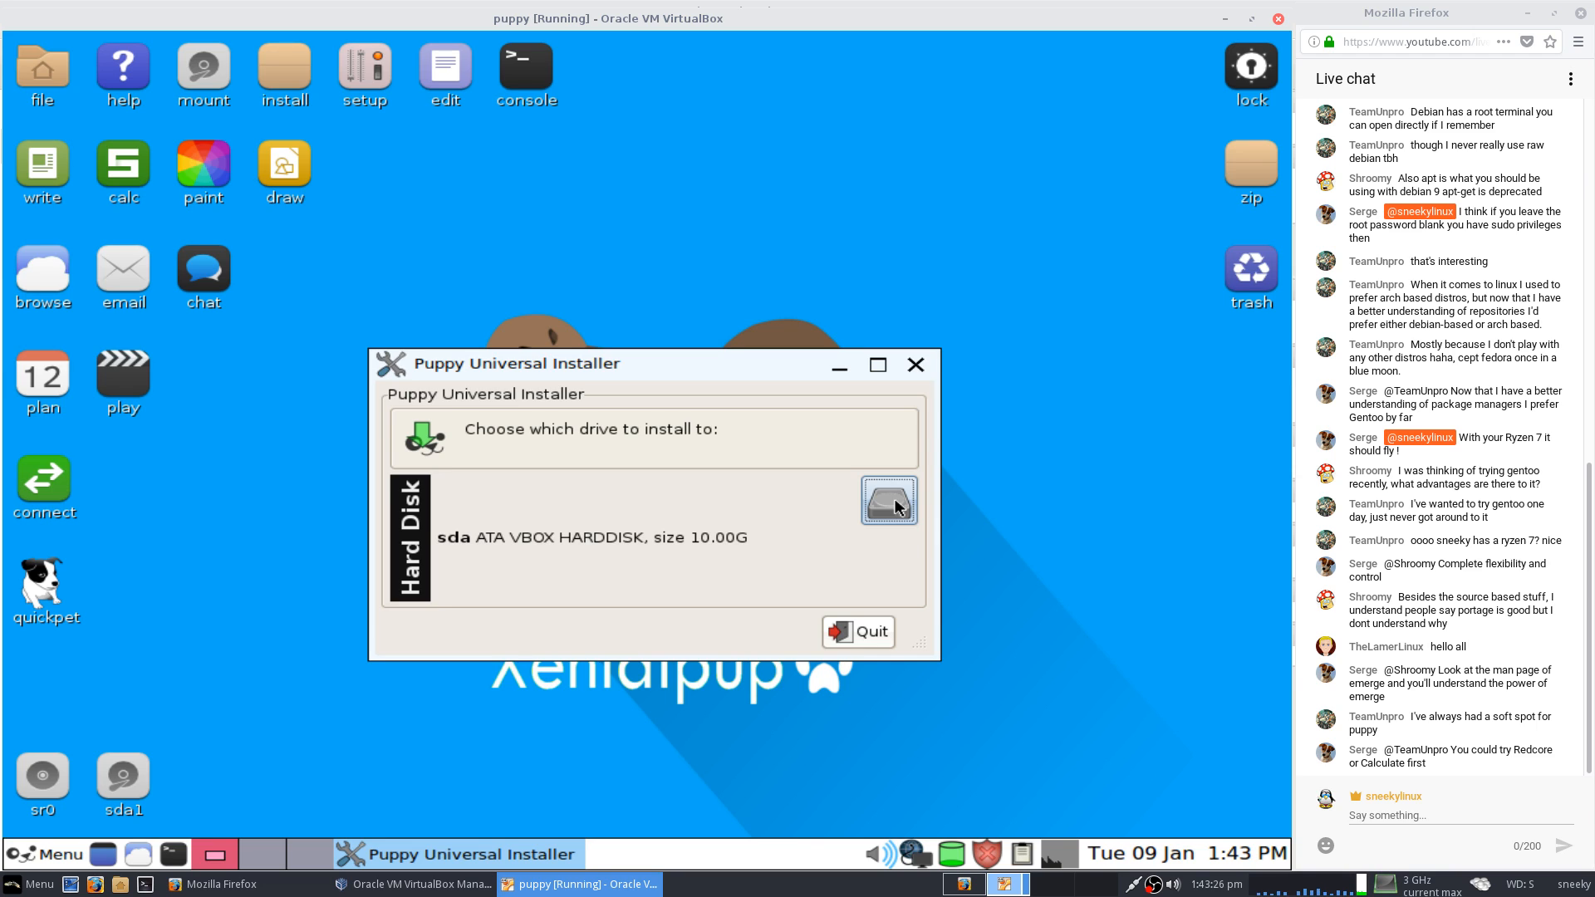
Choose drive sda and partition sda1 as the Puppy installation target, with the live CD as source of the Puppy files.
{"action": "left_click", "coordinate": [894, 501]}
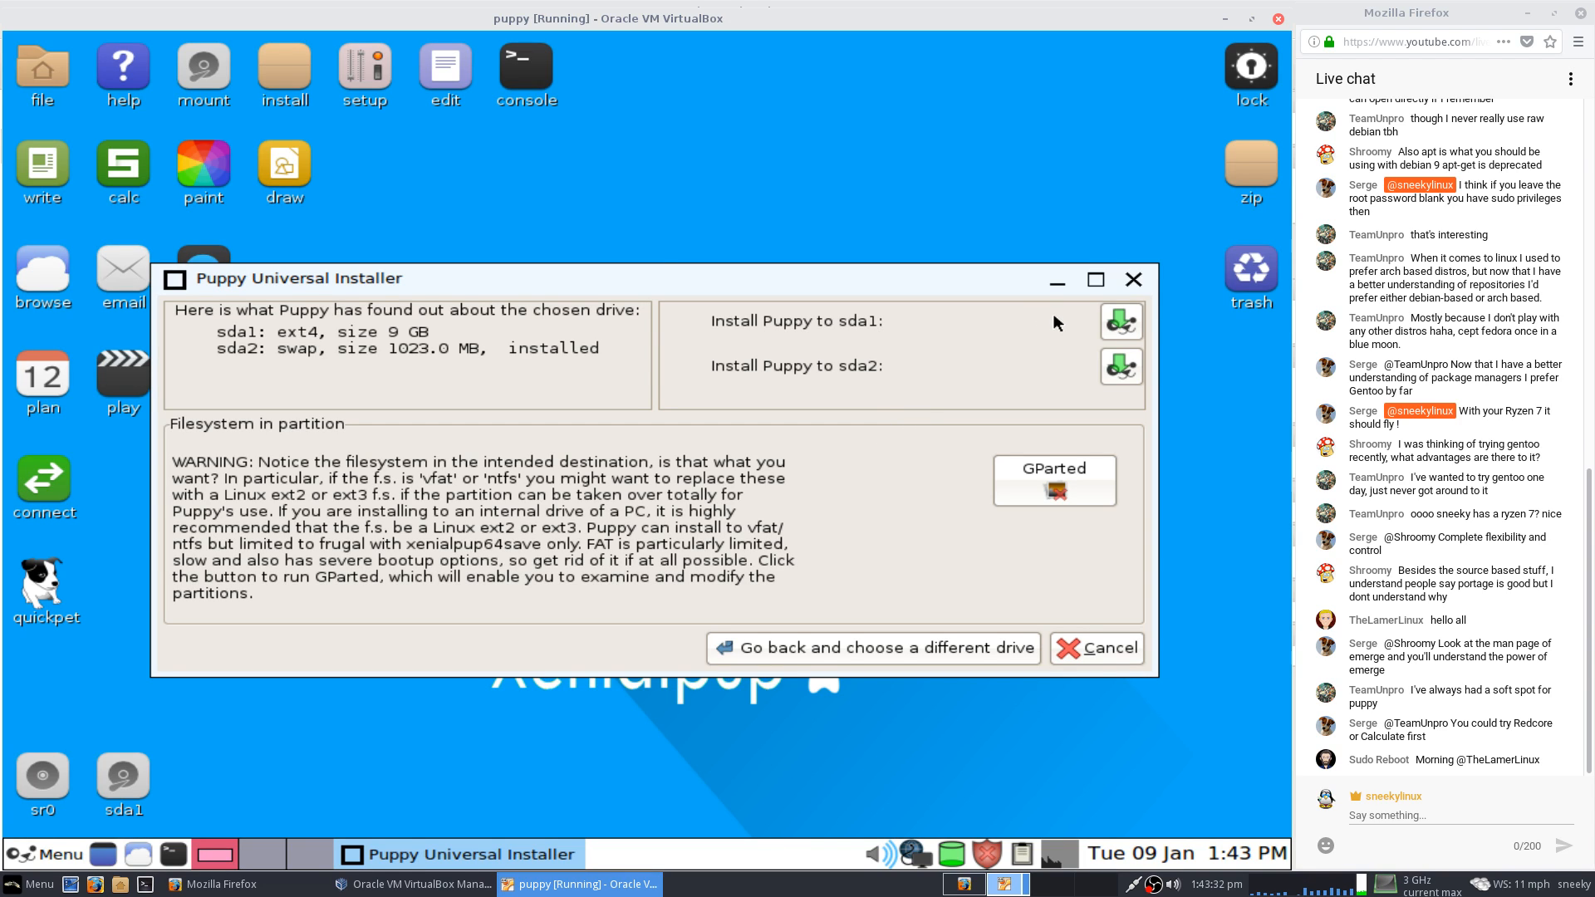
{"action": "left_click", "coordinate": [1118, 320]}
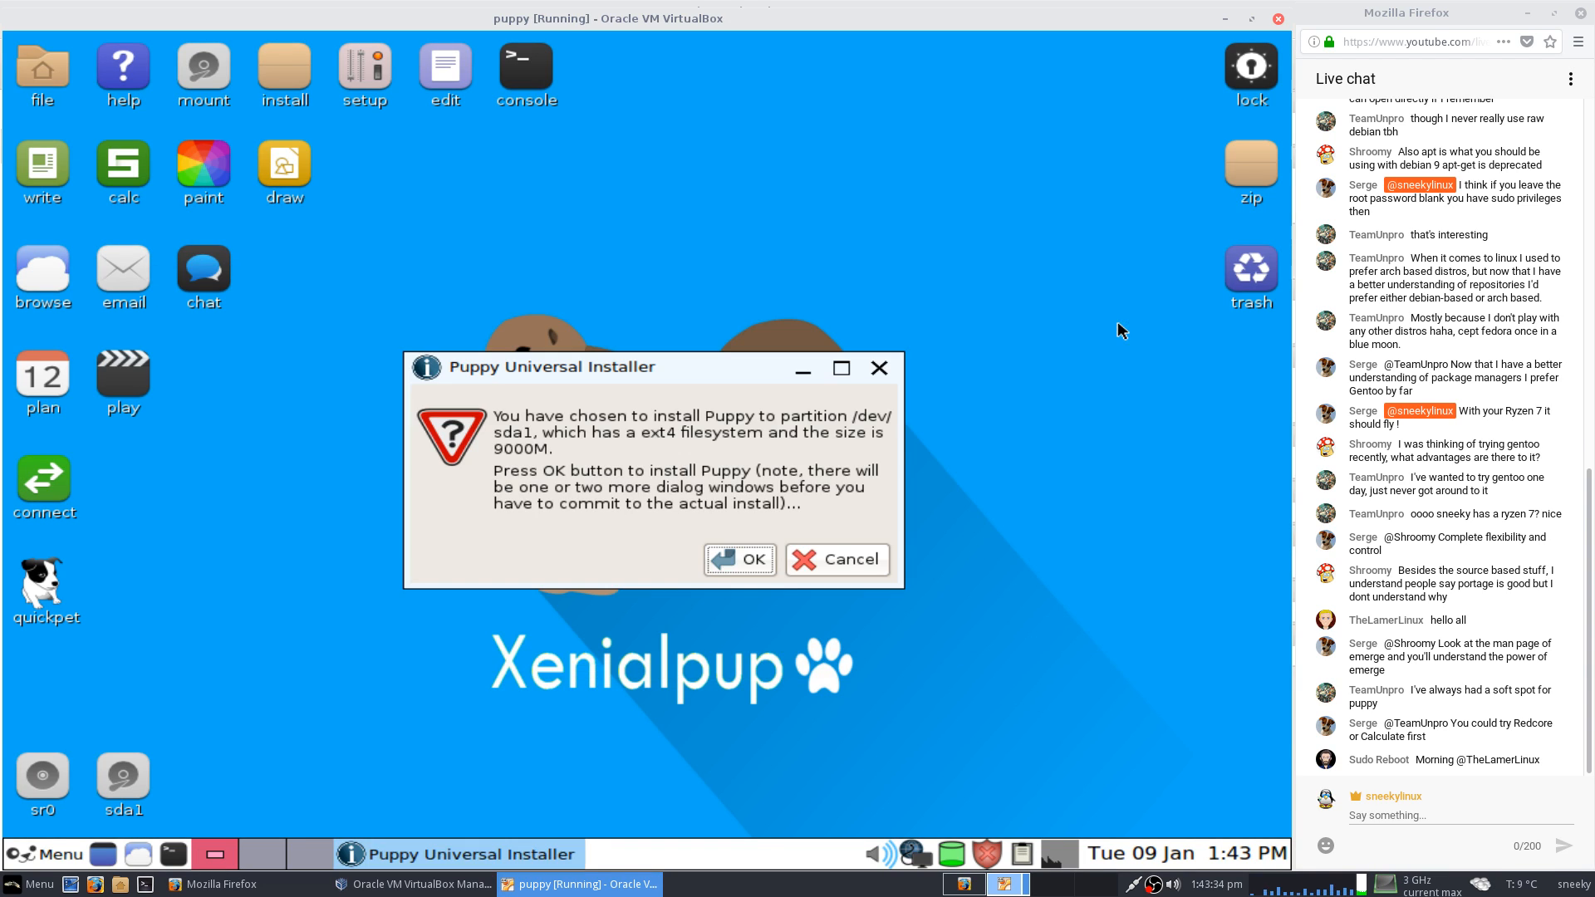
{"action": "left_click", "coordinate": [730, 560]}
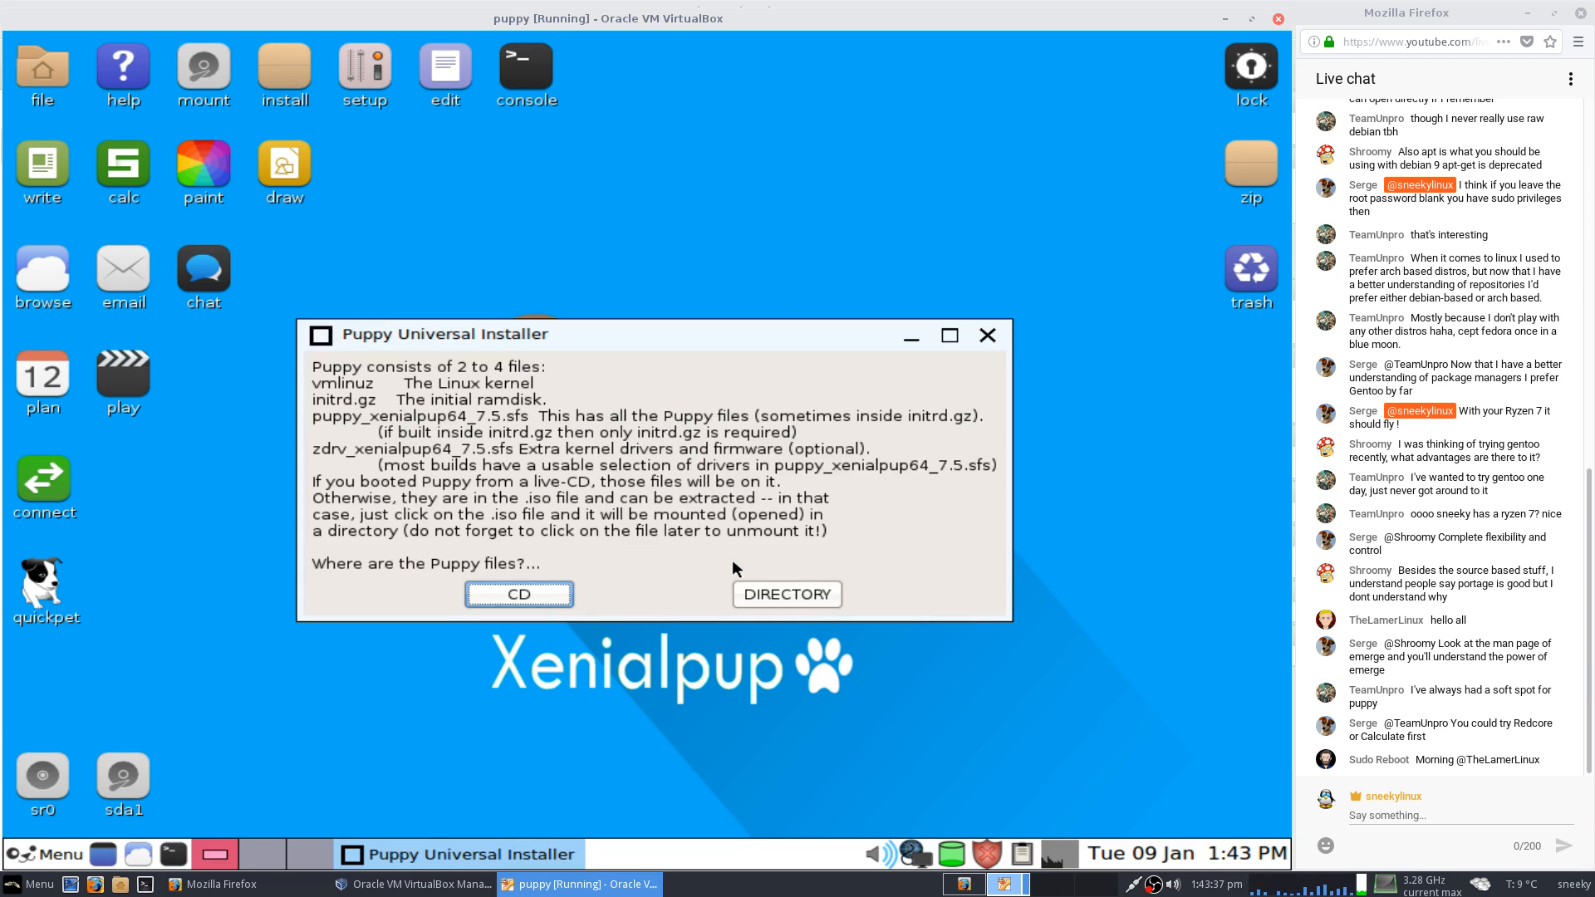
{"action": "left_click", "coordinate": [548, 595]}
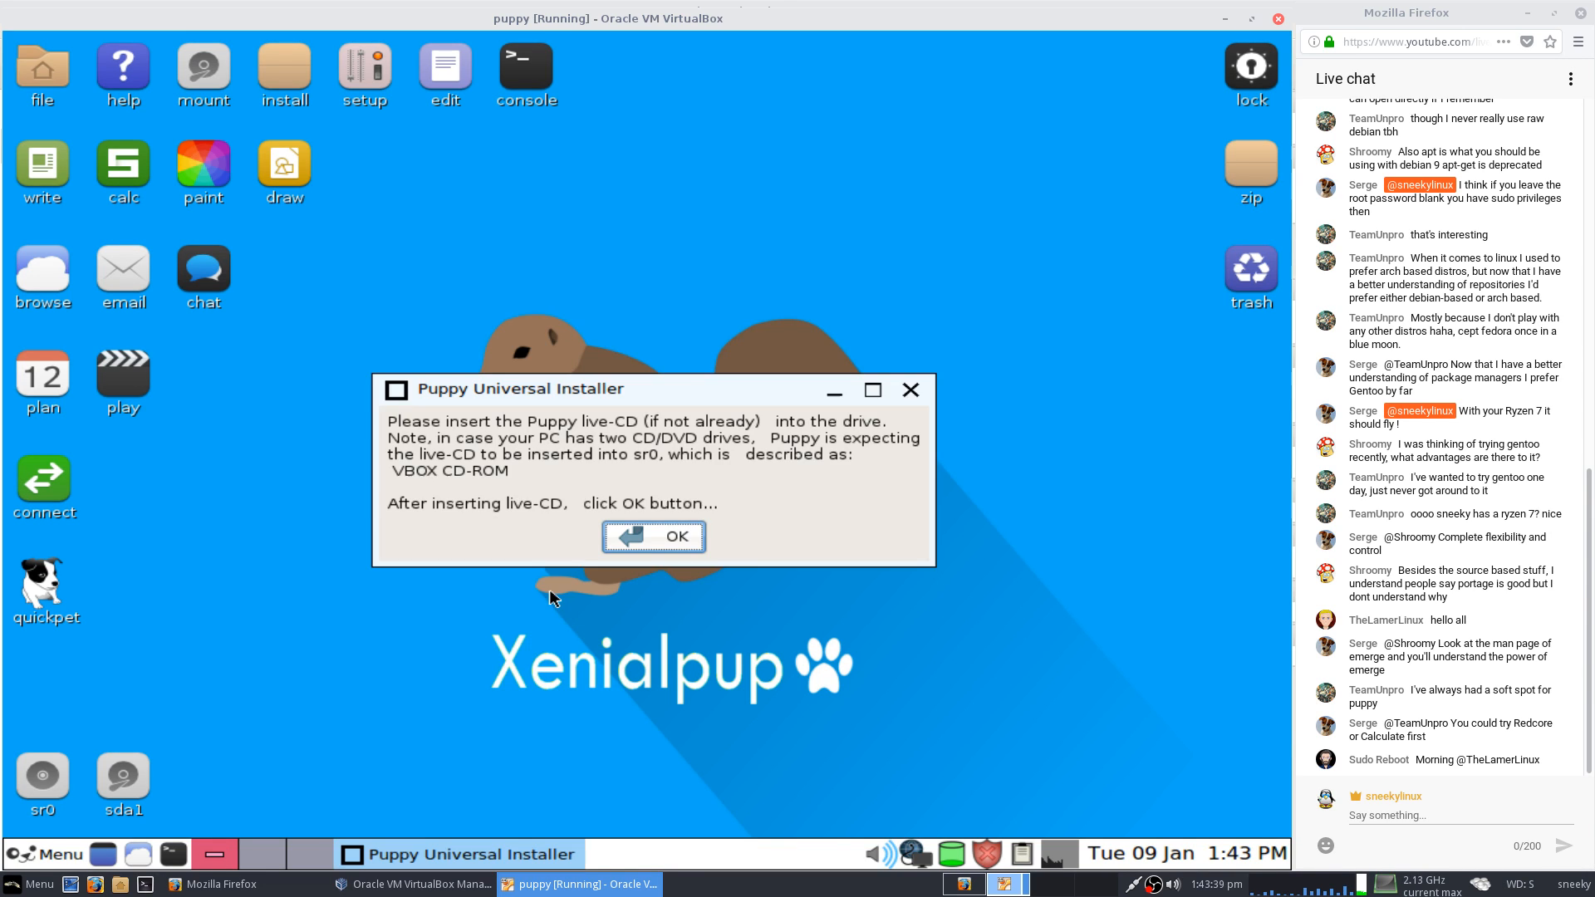
{"action": "left_click", "coordinate": [655, 538]}
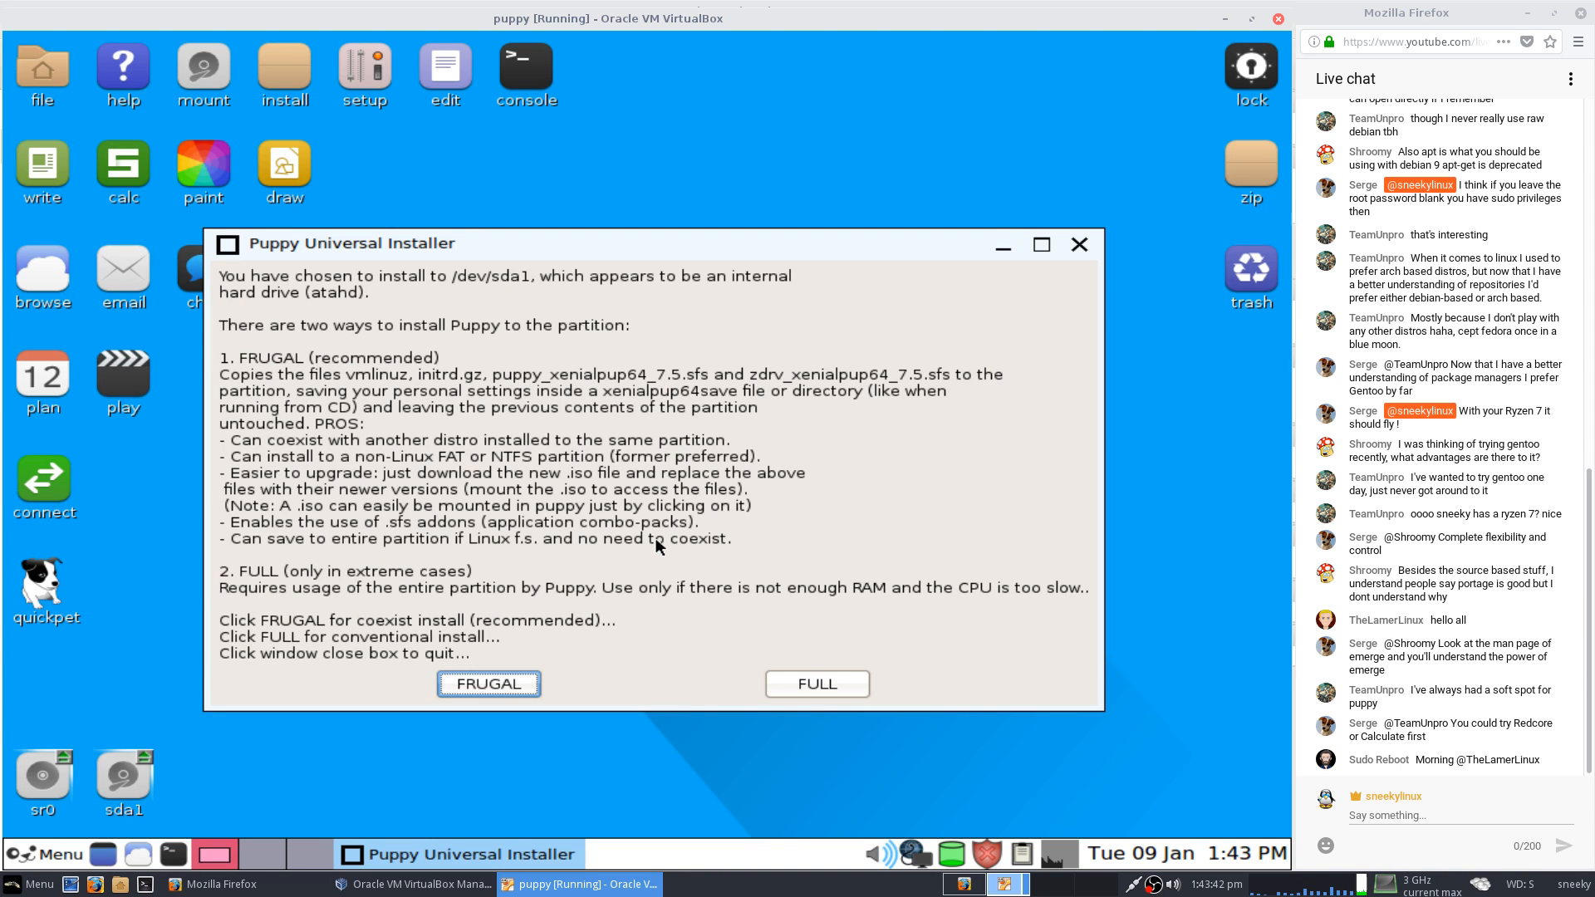
Run a FULL install of Puppy to sda1, declining the initial RAM disk option.
{"action": "left_click", "coordinate": [854, 683]}
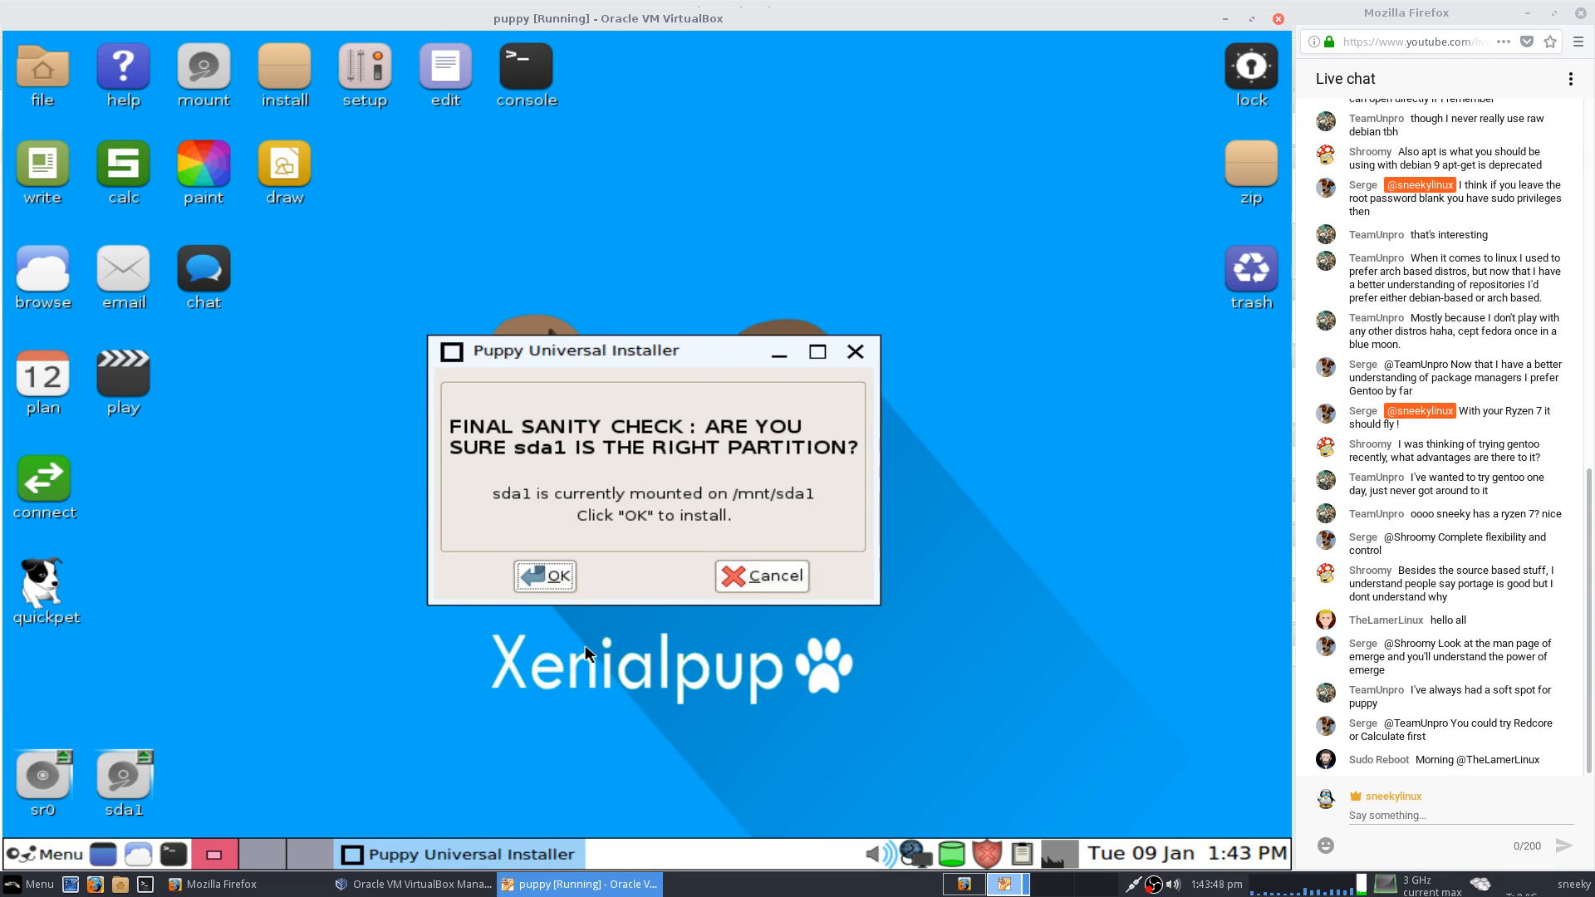
{"action": "left_click", "coordinate": [561, 581]}
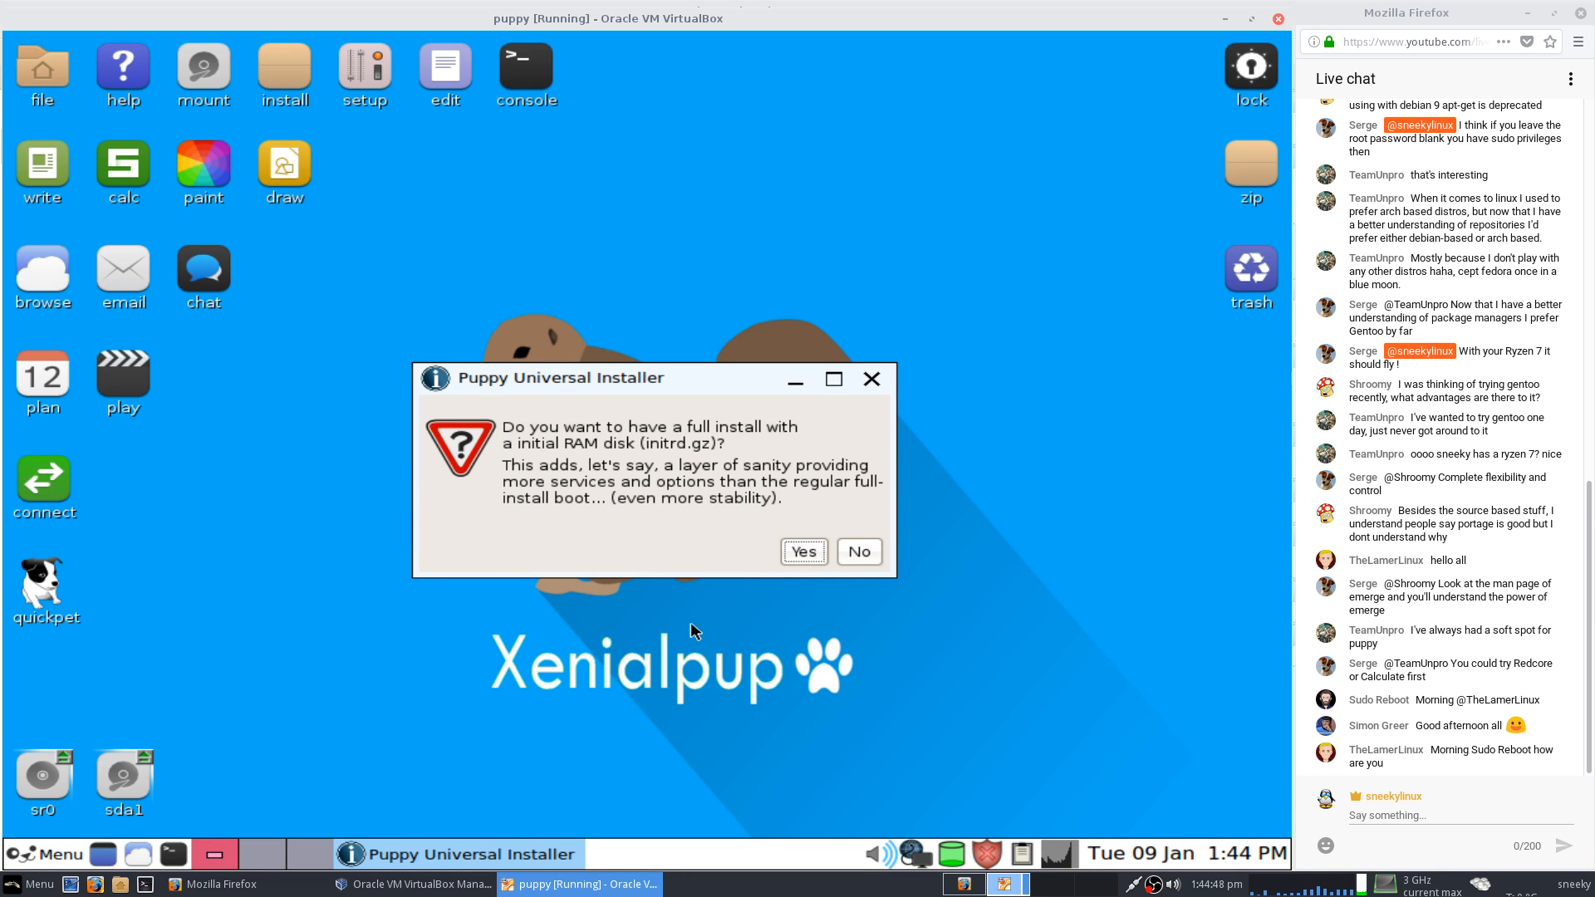
{"action": "left_click", "coordinate": [861, 551]}
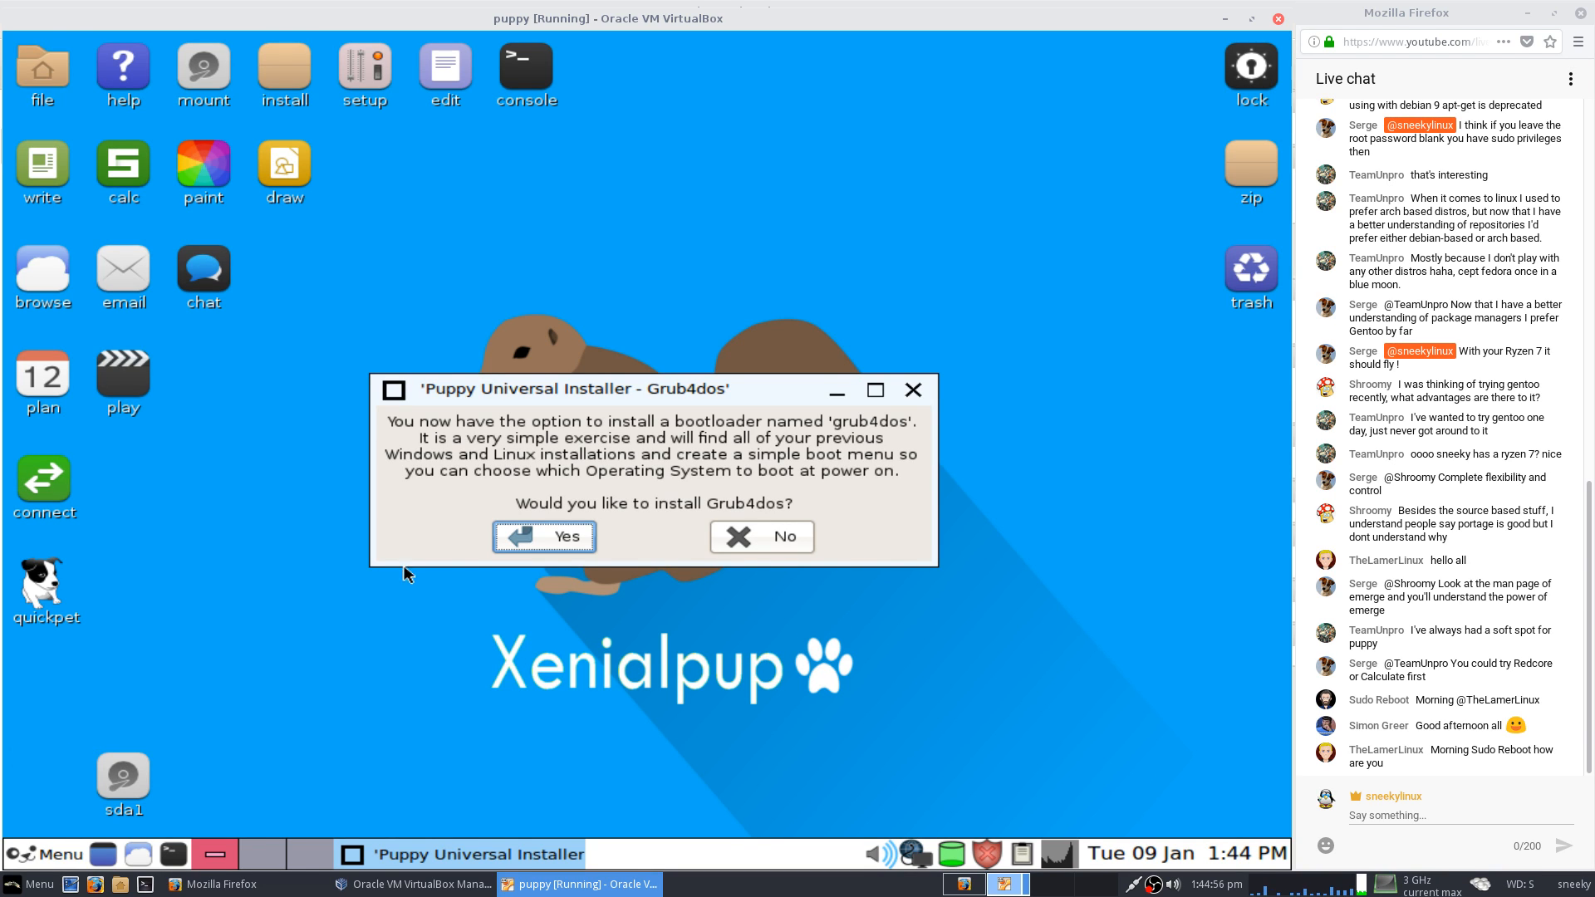
Install the Grub4dos bootloader to the MBR of sda with the default options and entries, and close the installer's notice and GRUB text file.
{"action": "left_click", "coordinate": [531, 542]}
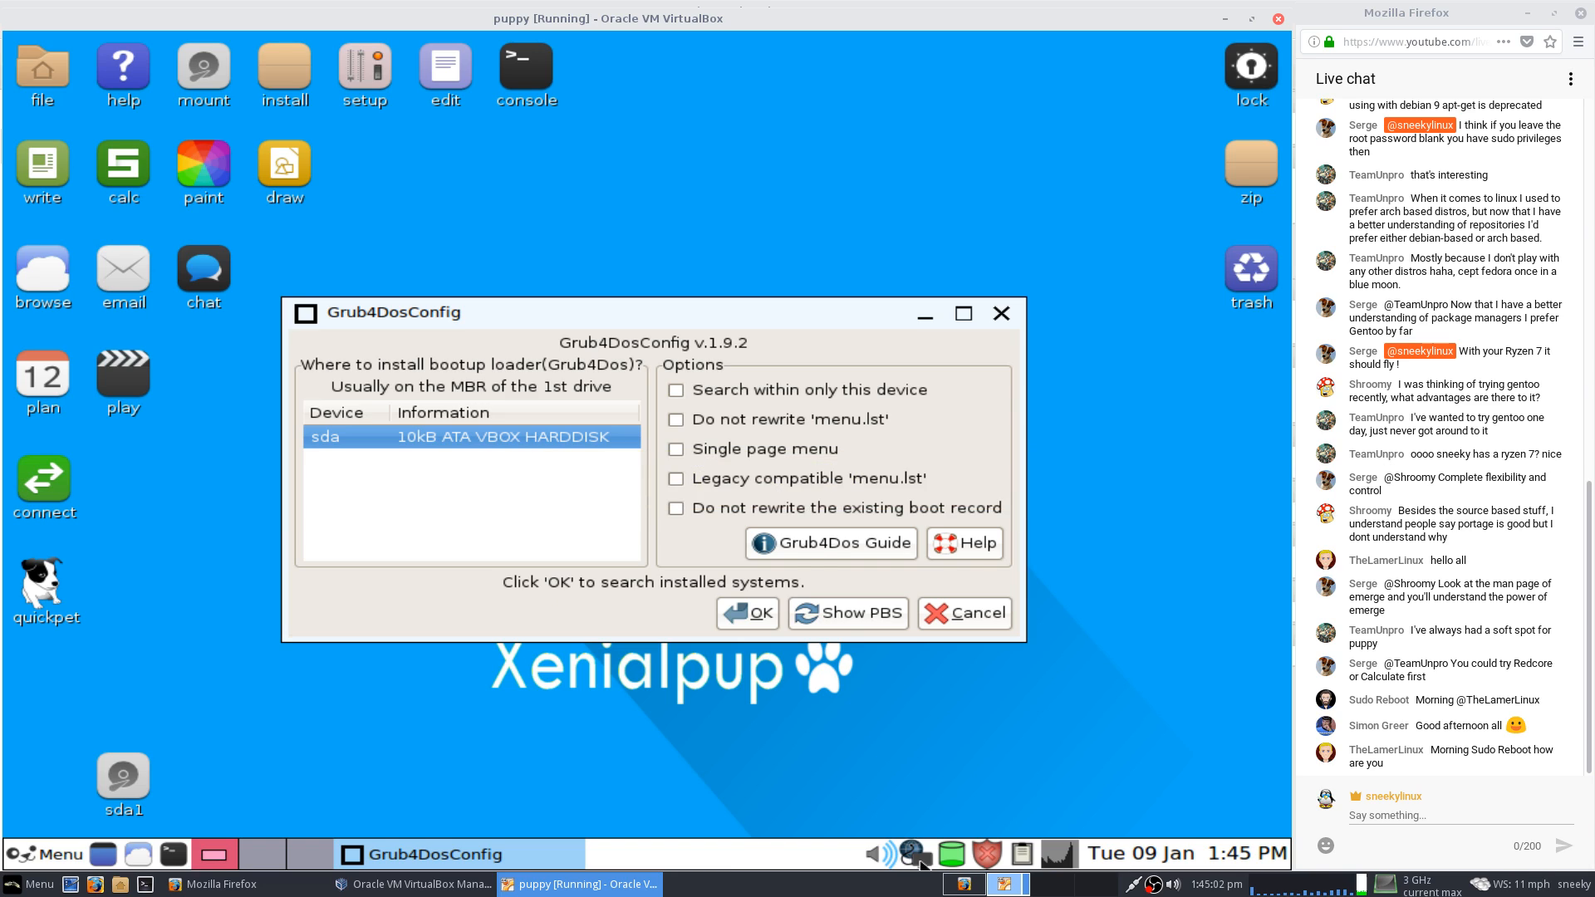
{"action": "left_click", "coordinate": [741, 615]}
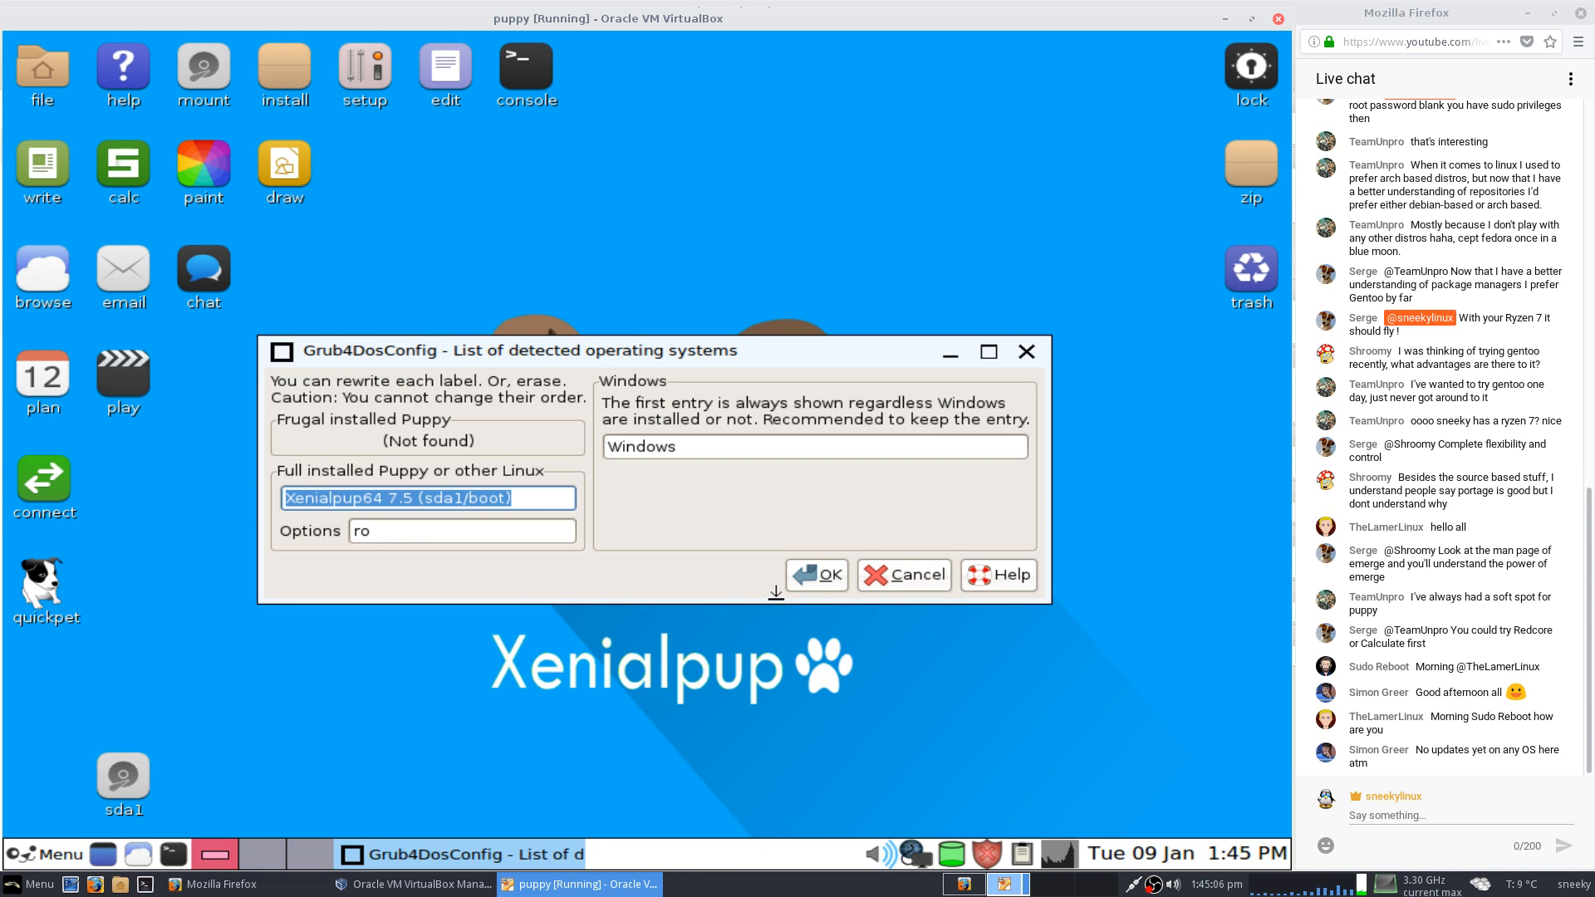
{"action": "left_click", "coordinate": [820, 581]}
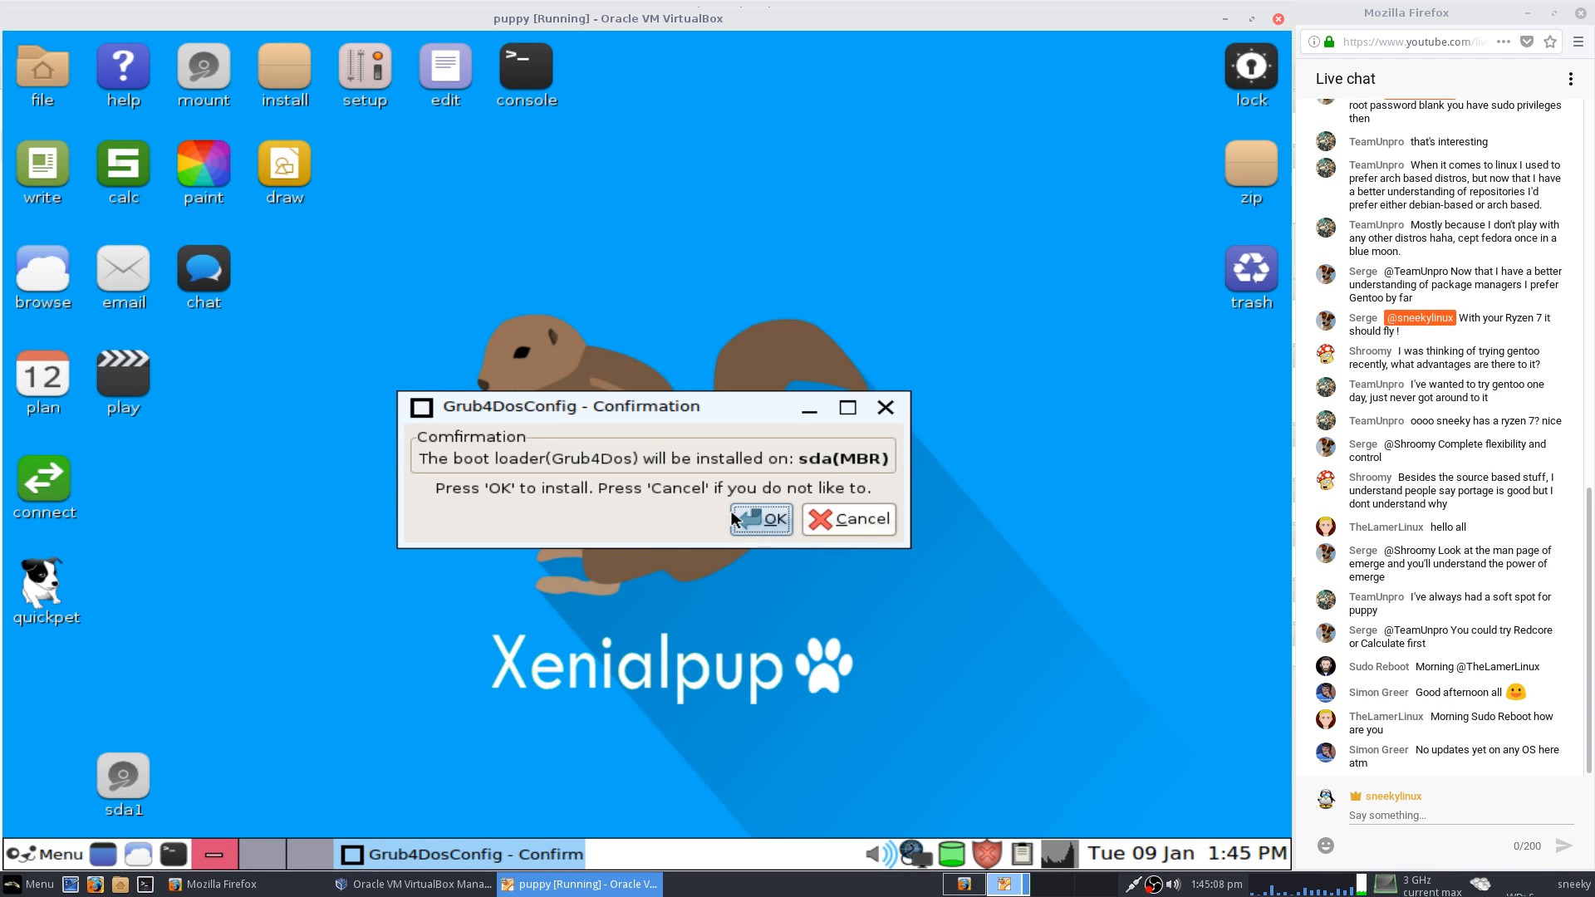
{"action": "left_click", "coordinate": [764, 525]}
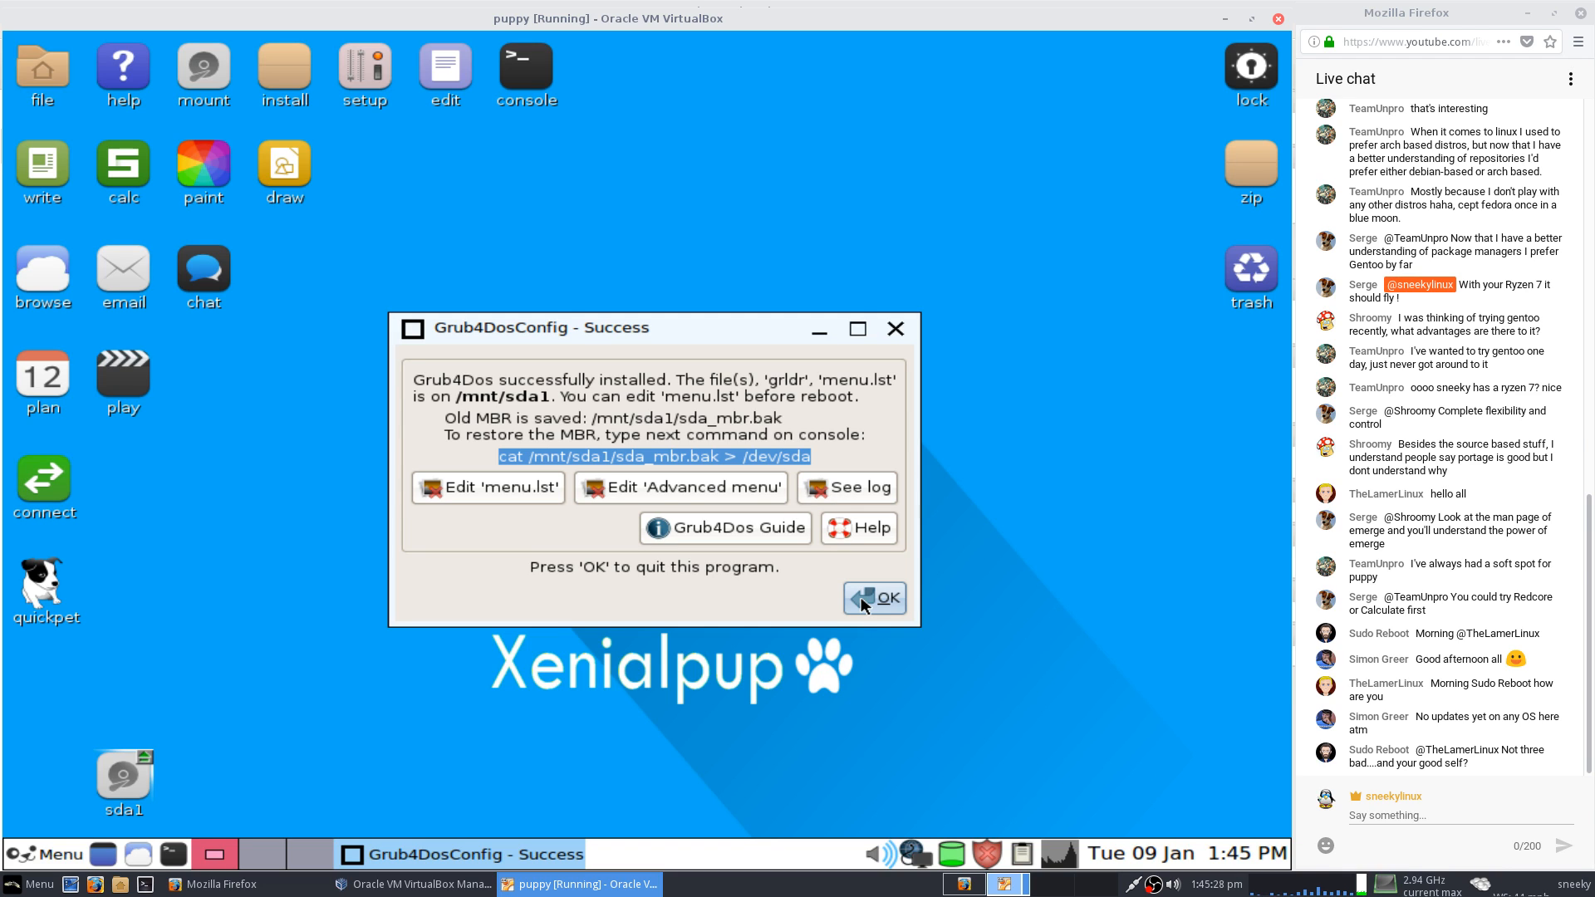
{"action": "left_click", "coordinate": [873, 598]}
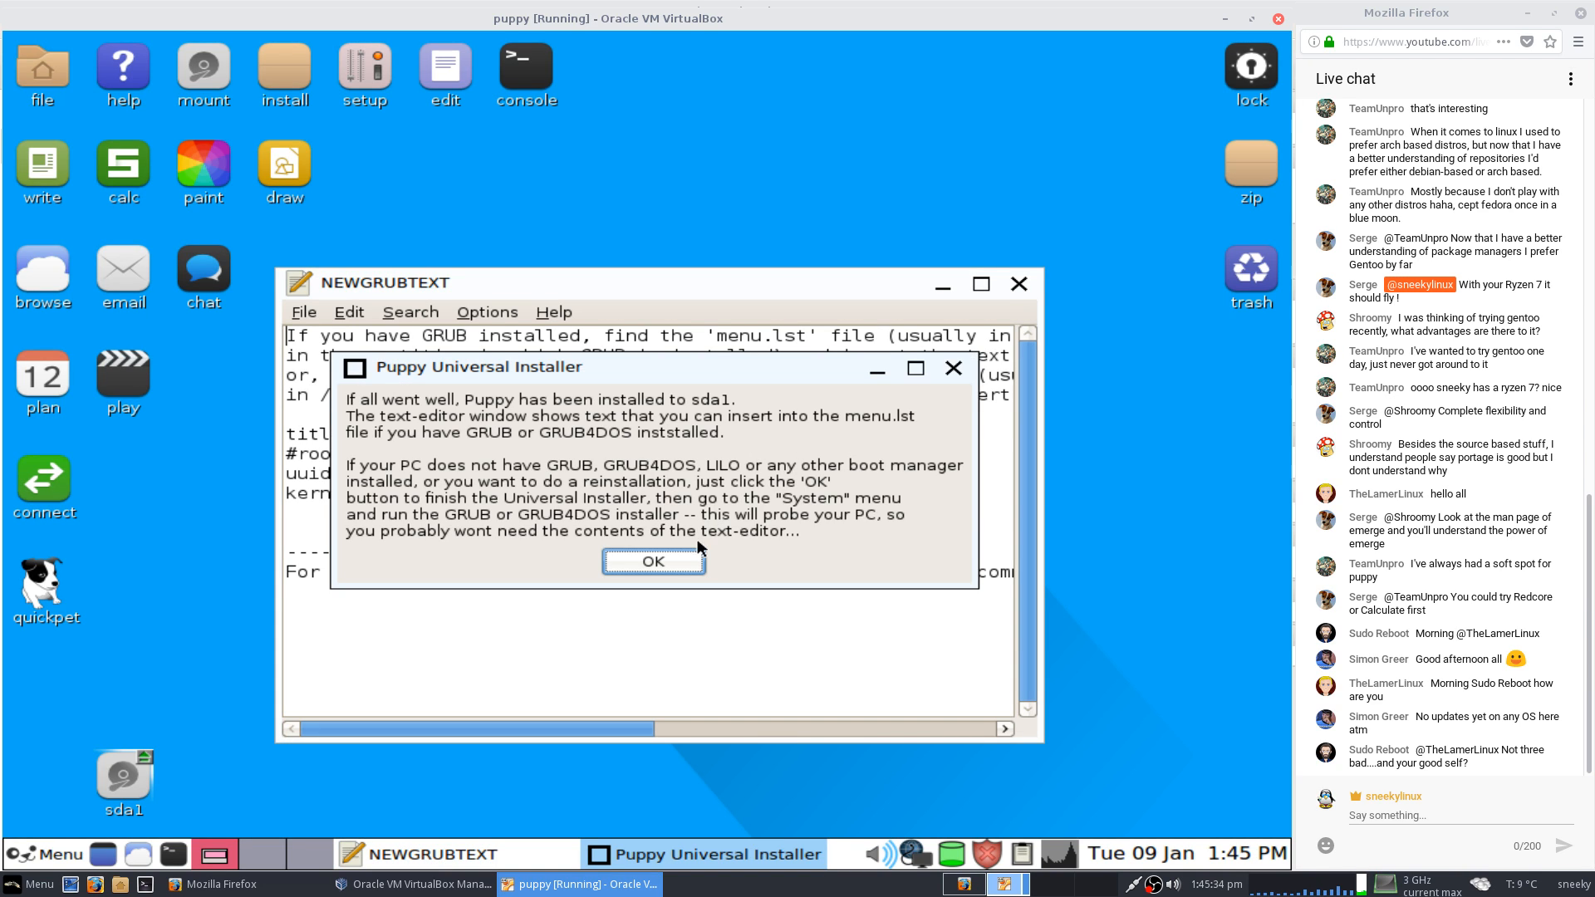
{"action": "left_click", "coordinate": [686, 565]}
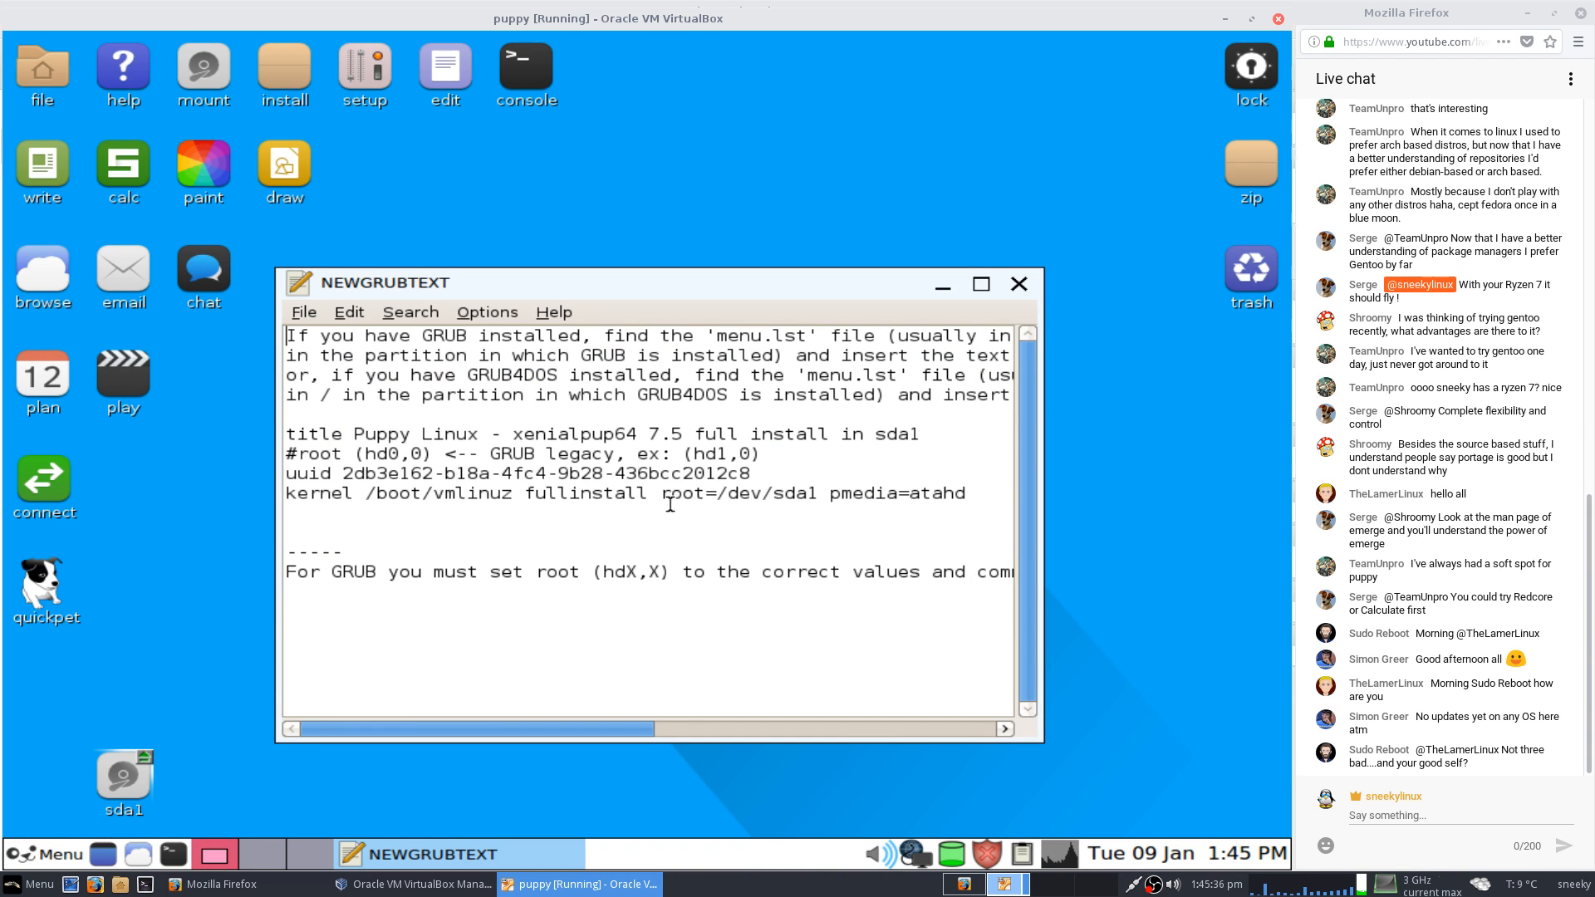
{"action": "left_click", "coordinate": [1018, 284]}
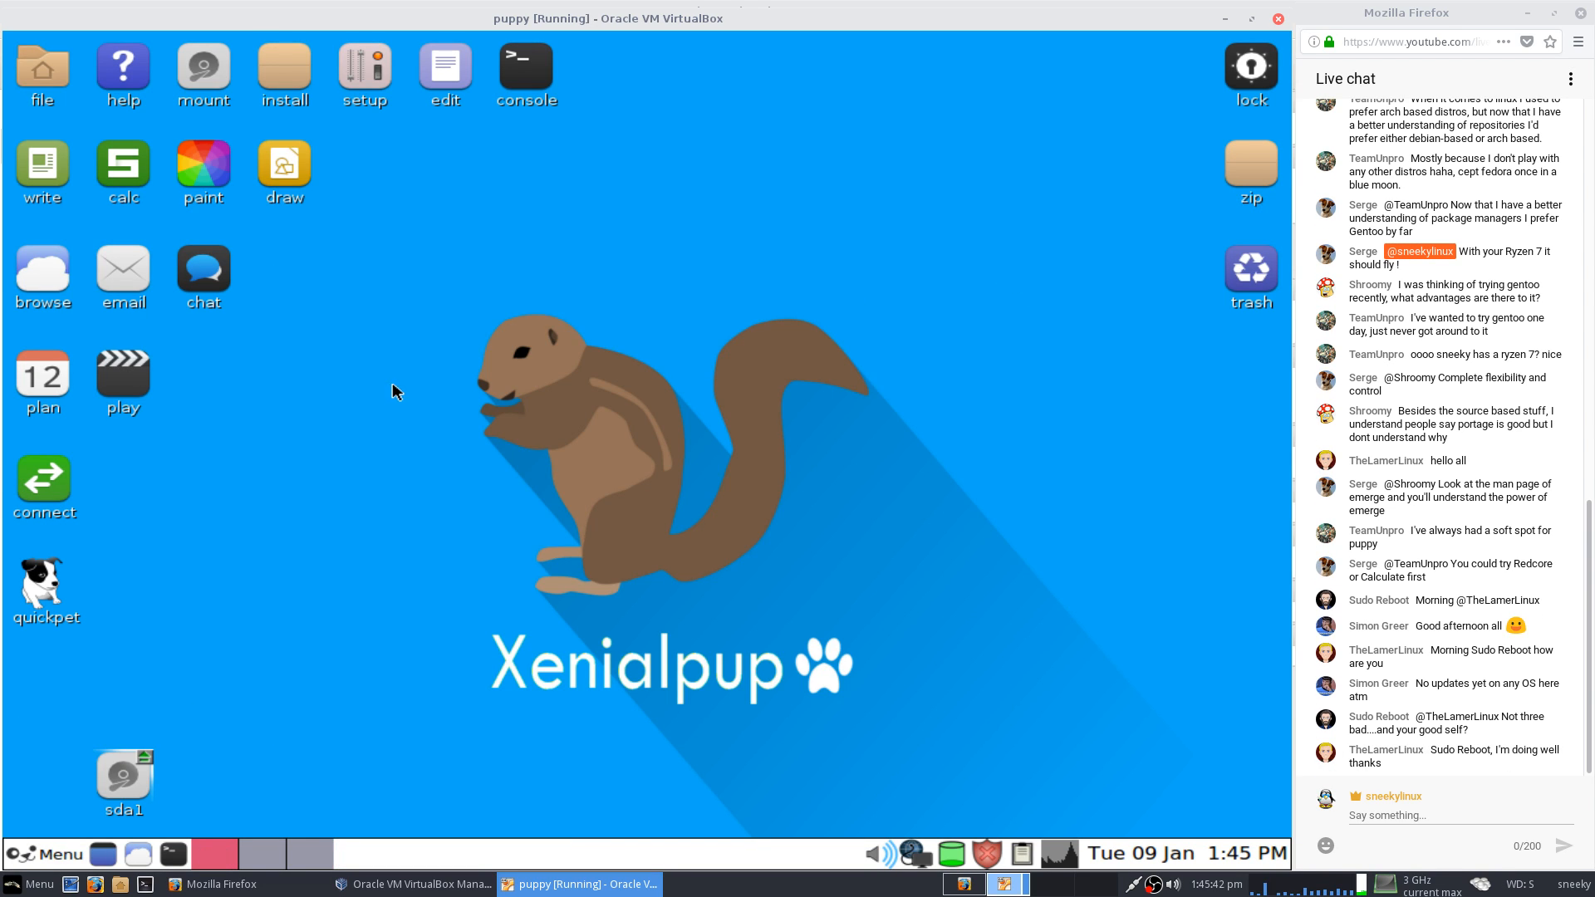
Shut down the Puppy live system without saving the session.
{"action": "right_click", "coordinate": [417, 376]}
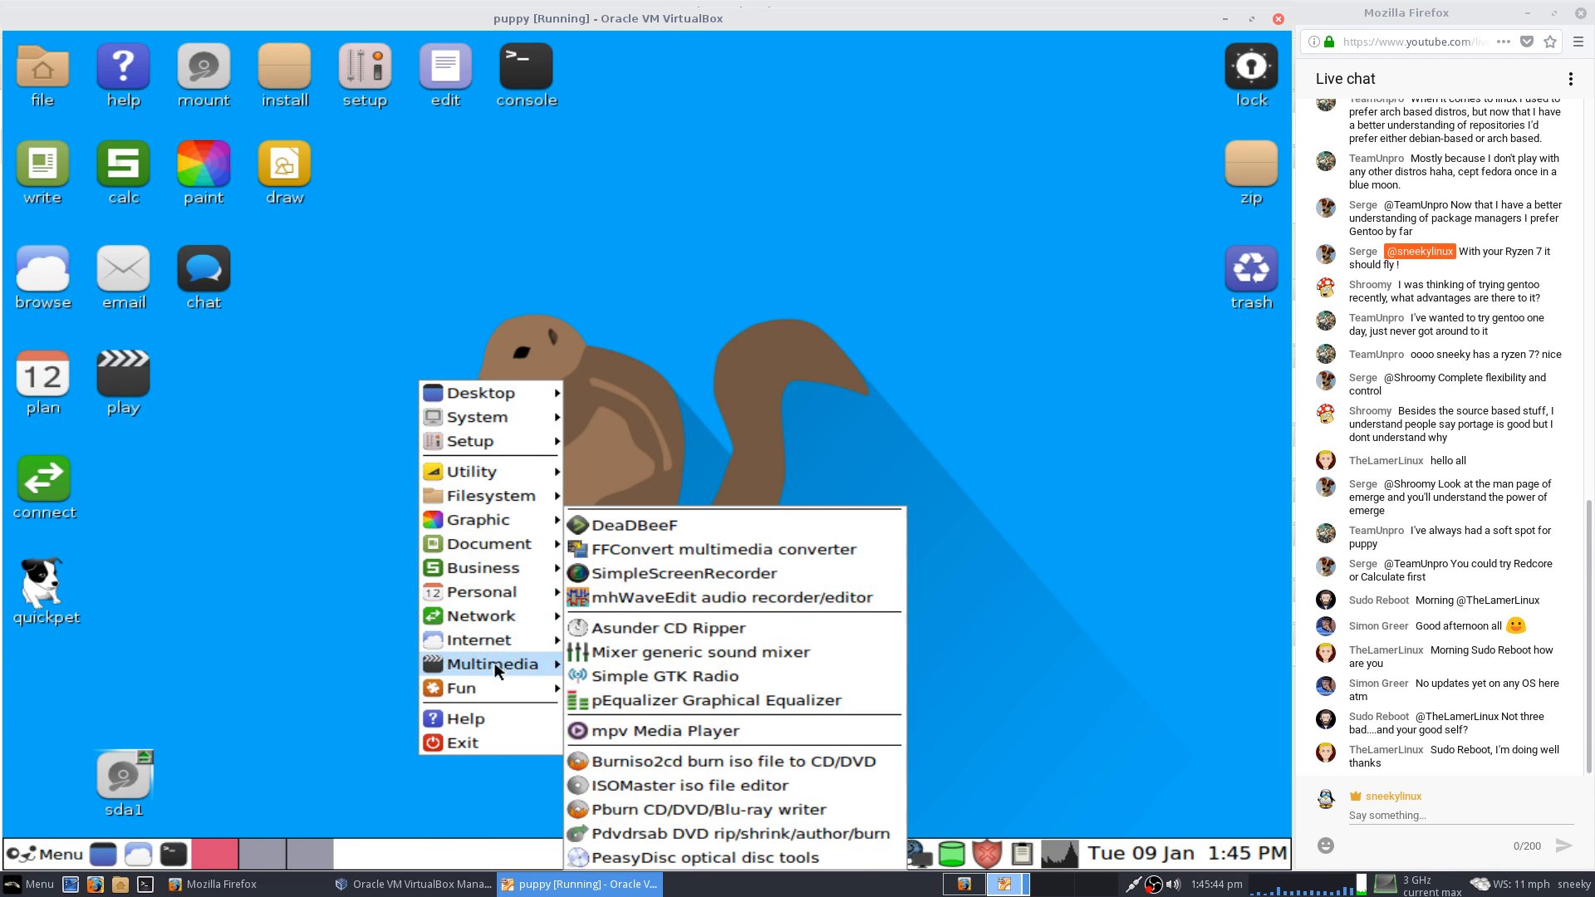
{"action": "left_click", "coordinate": [492, 742]}
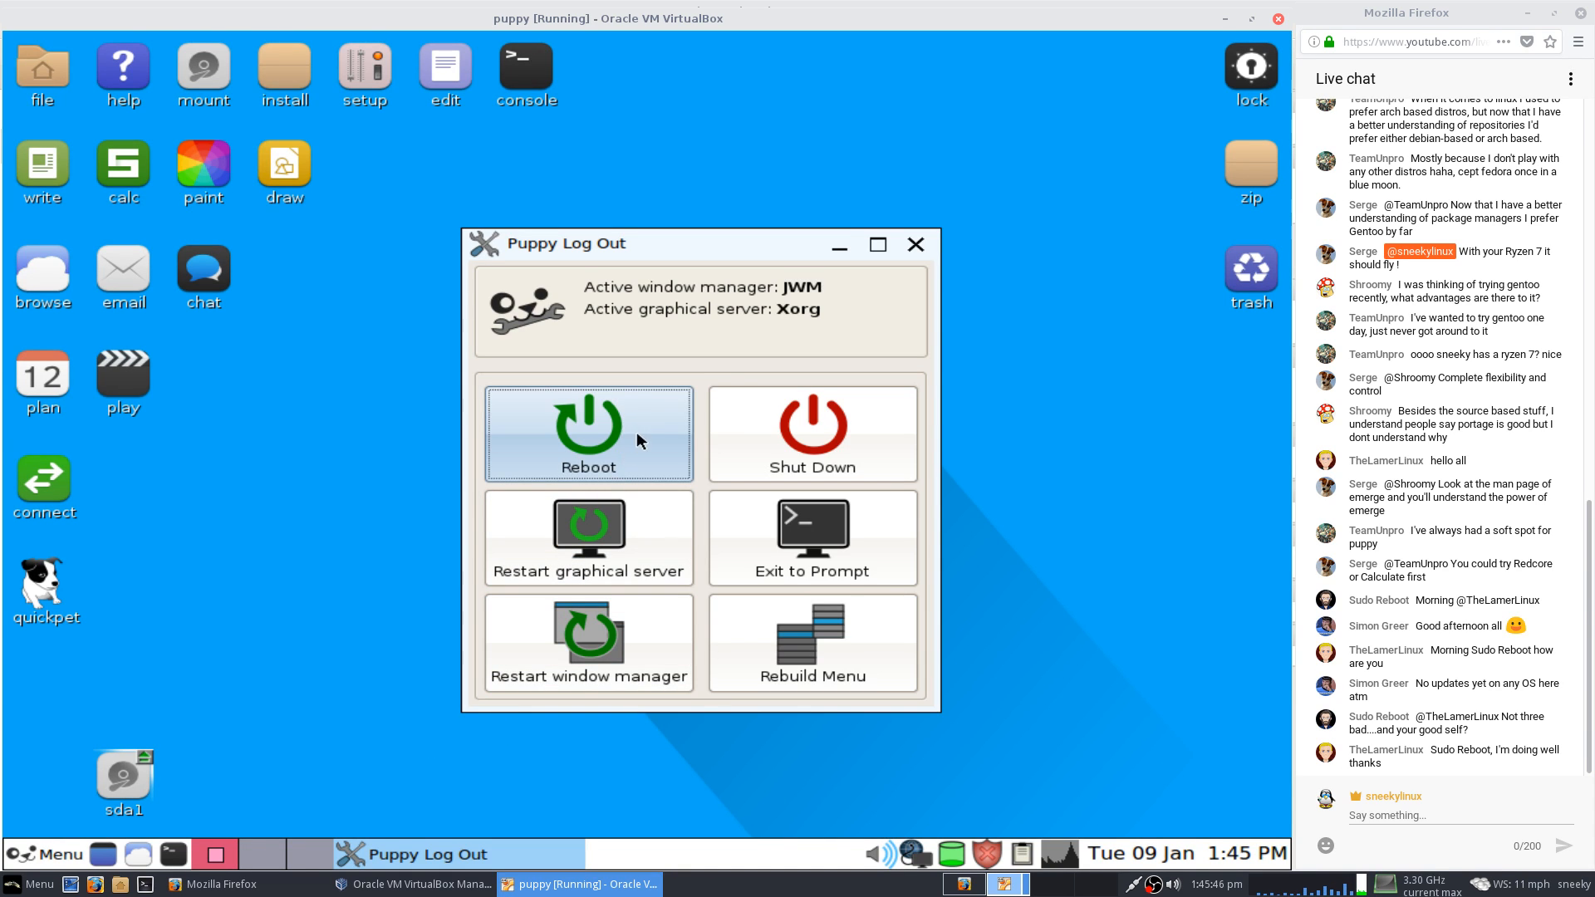
{"action": "left_click", "coordinate": [826, 434]}
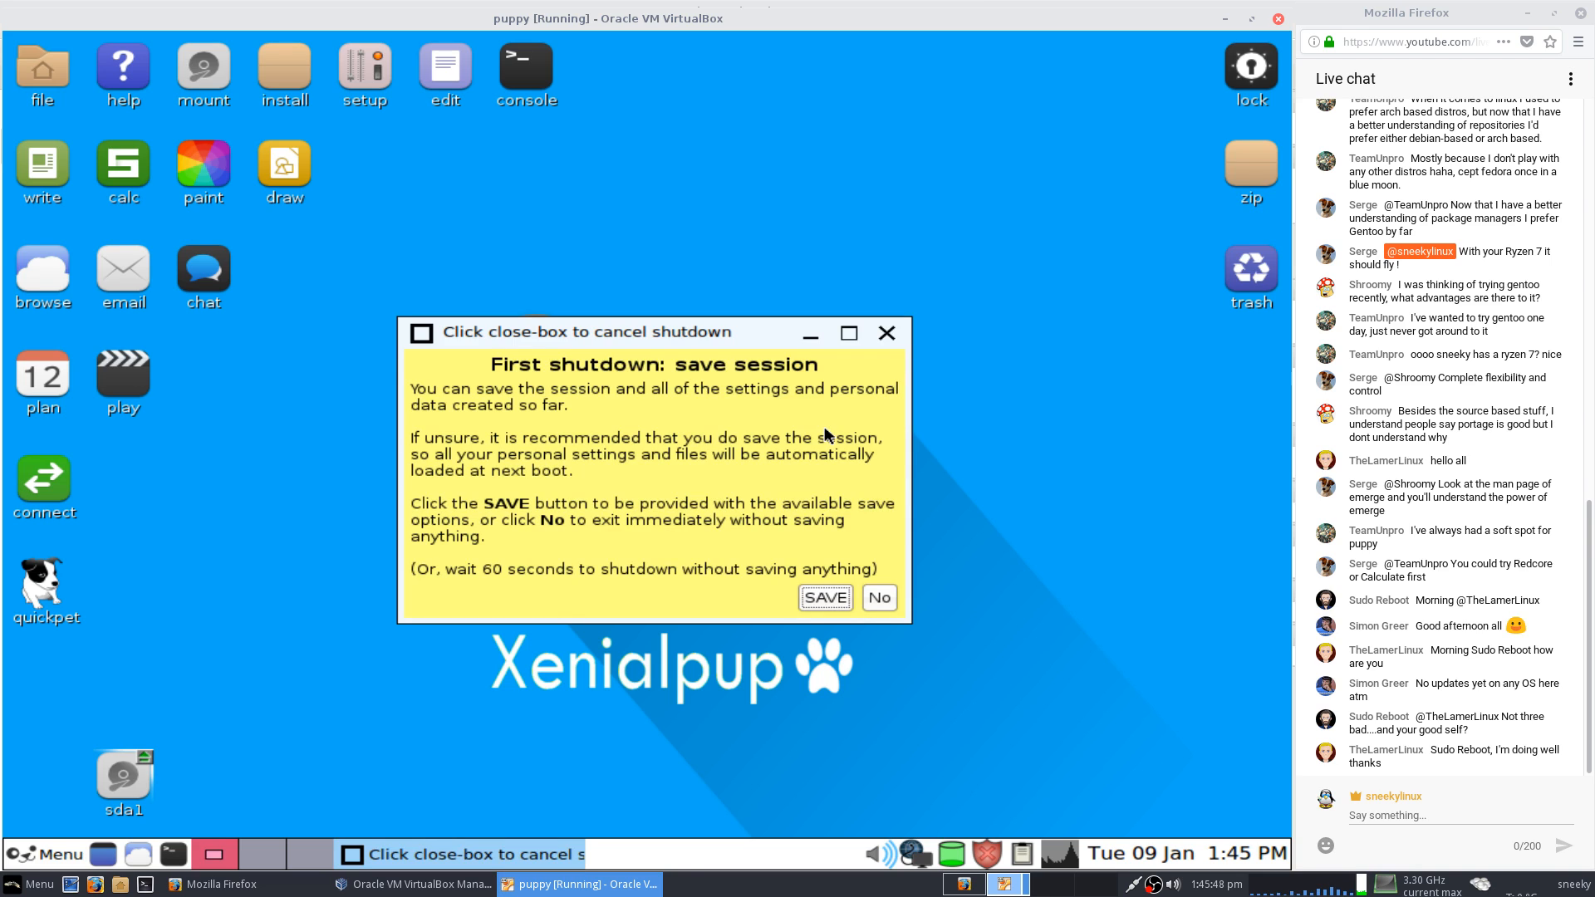
{"action": "left_click", "coordinate": [877, 599]}
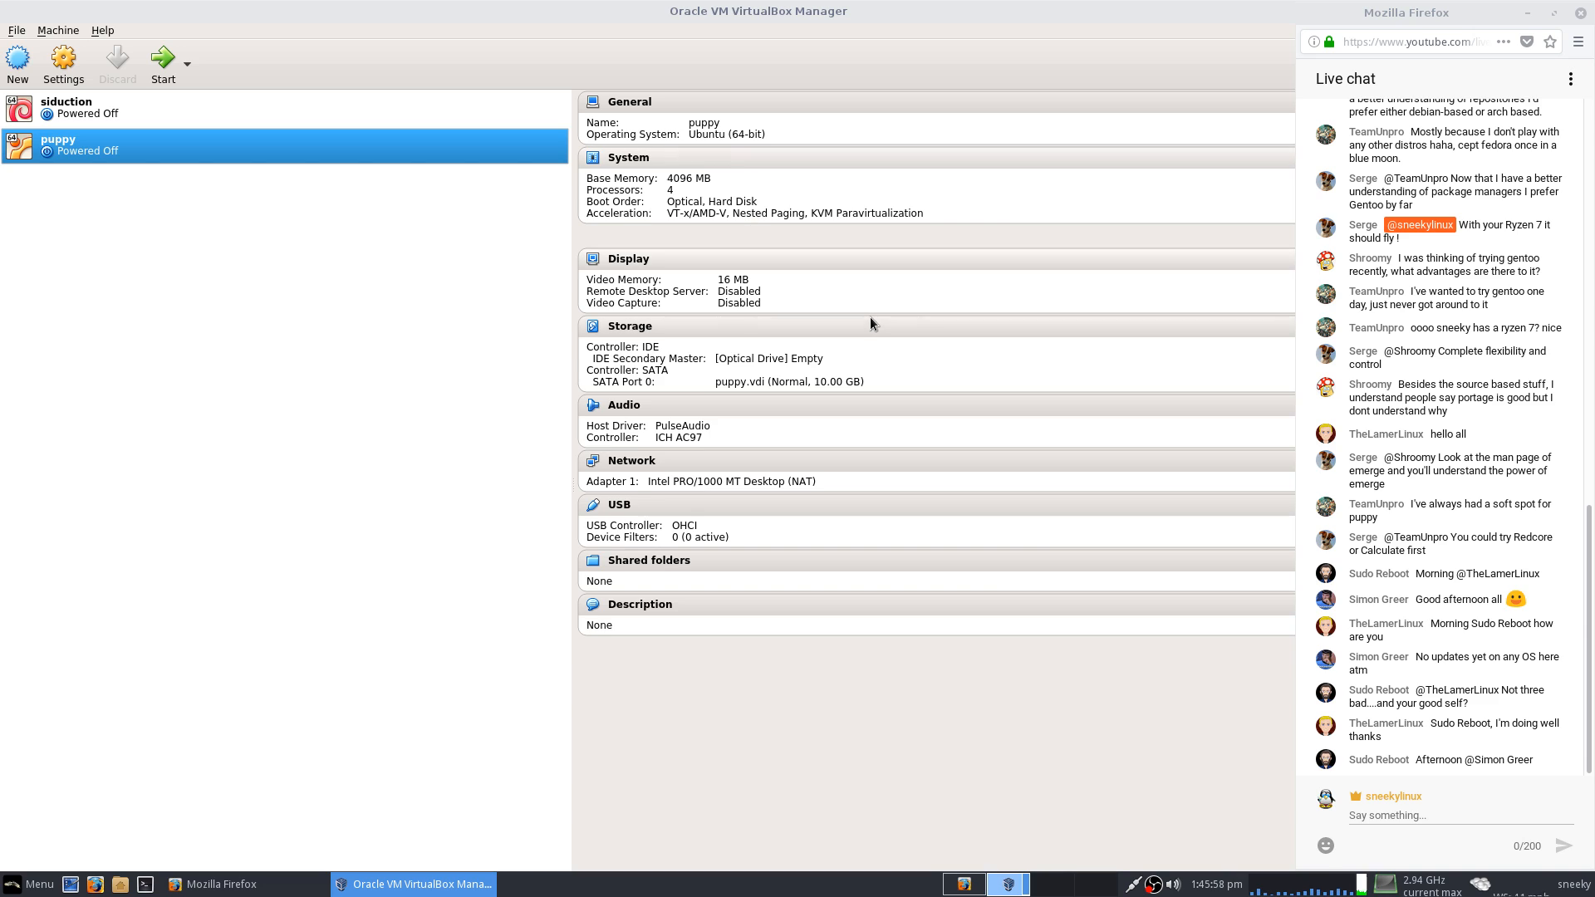
In VirtualBox Manager, move Hard Disk ahead of Optical in the puppy machine's boot order and start the machine.
{"action": "left_click", "coordinate": [629, 158]}
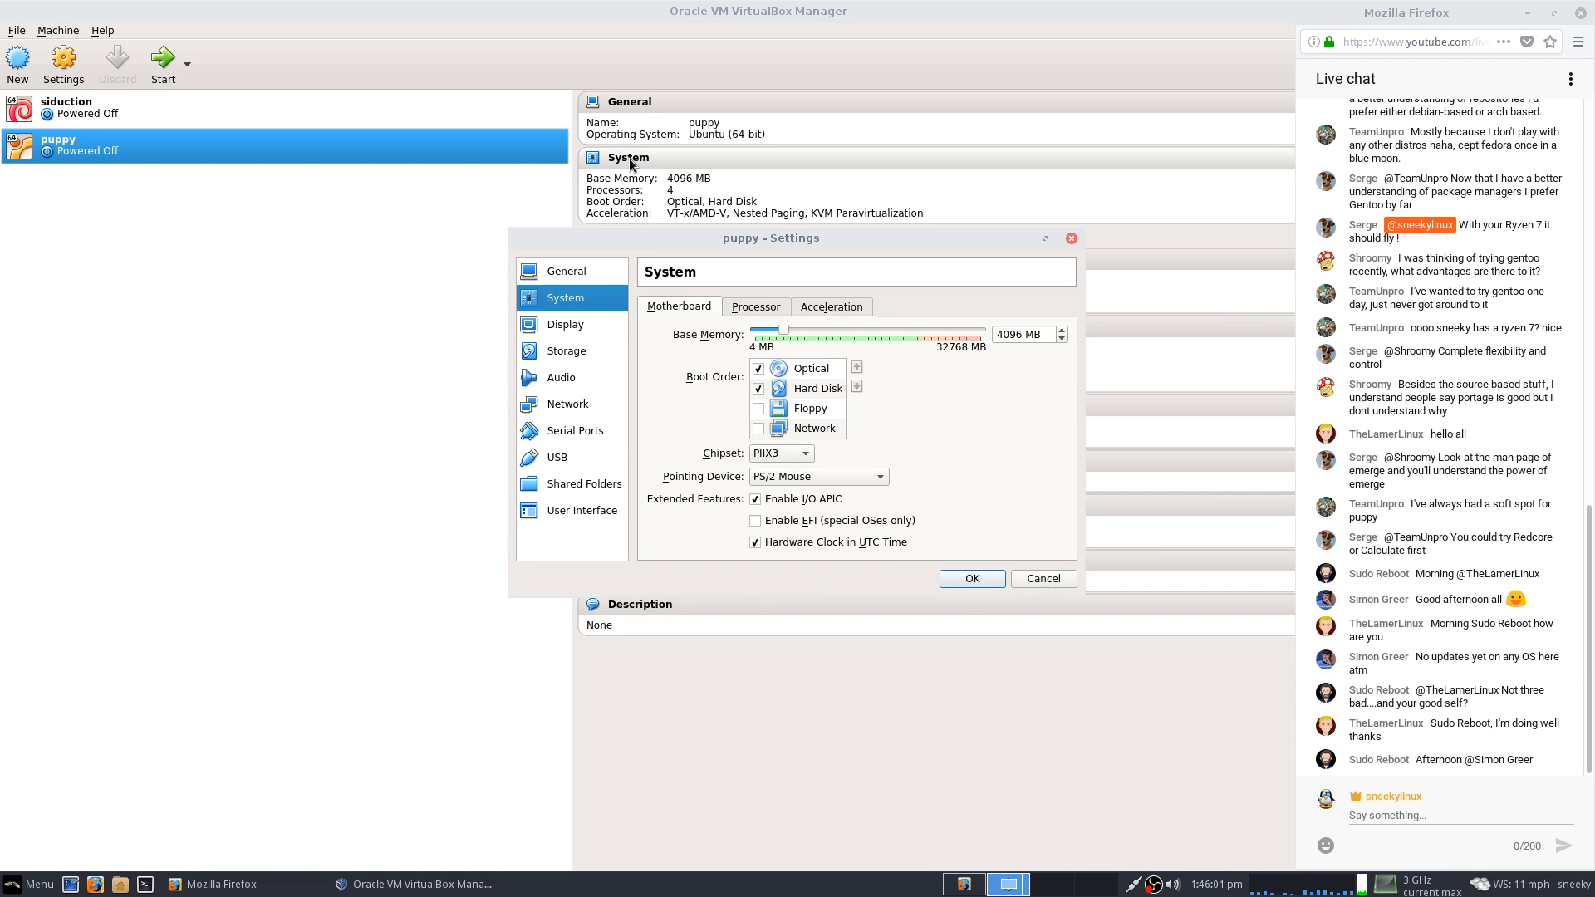
{"action": "left_click", "coordinate": [791, 373]}
{"action": "left_click", "coordinate": [860, 387]}
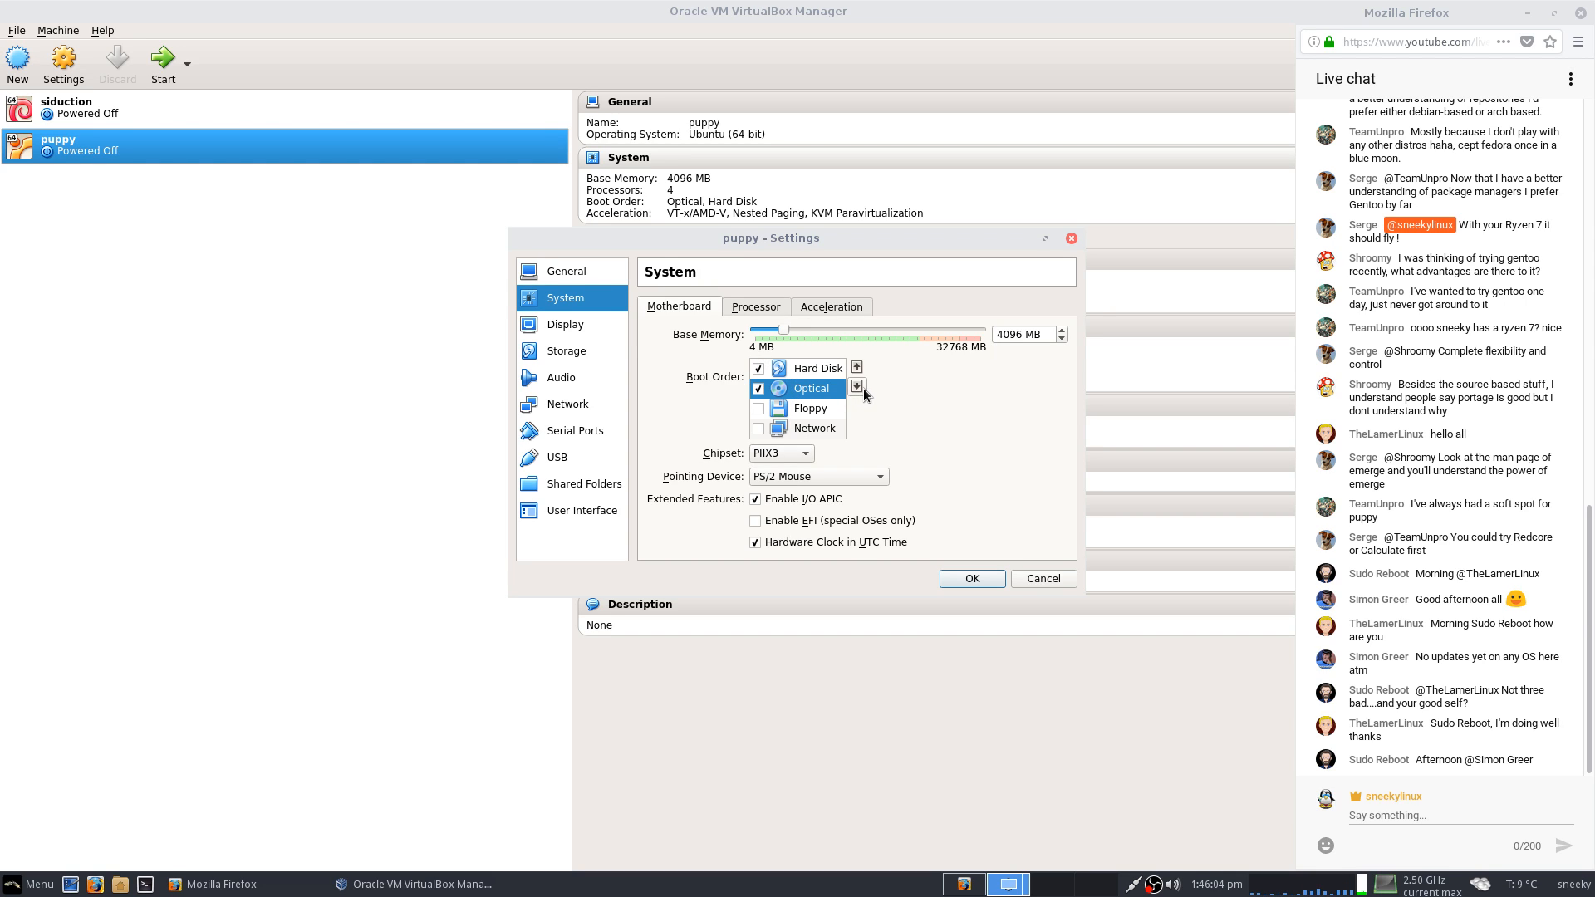
{"action": "left_click", "coordinate": [581, 347]}
{"action": "left_click", "coordinate": [950, 577]}
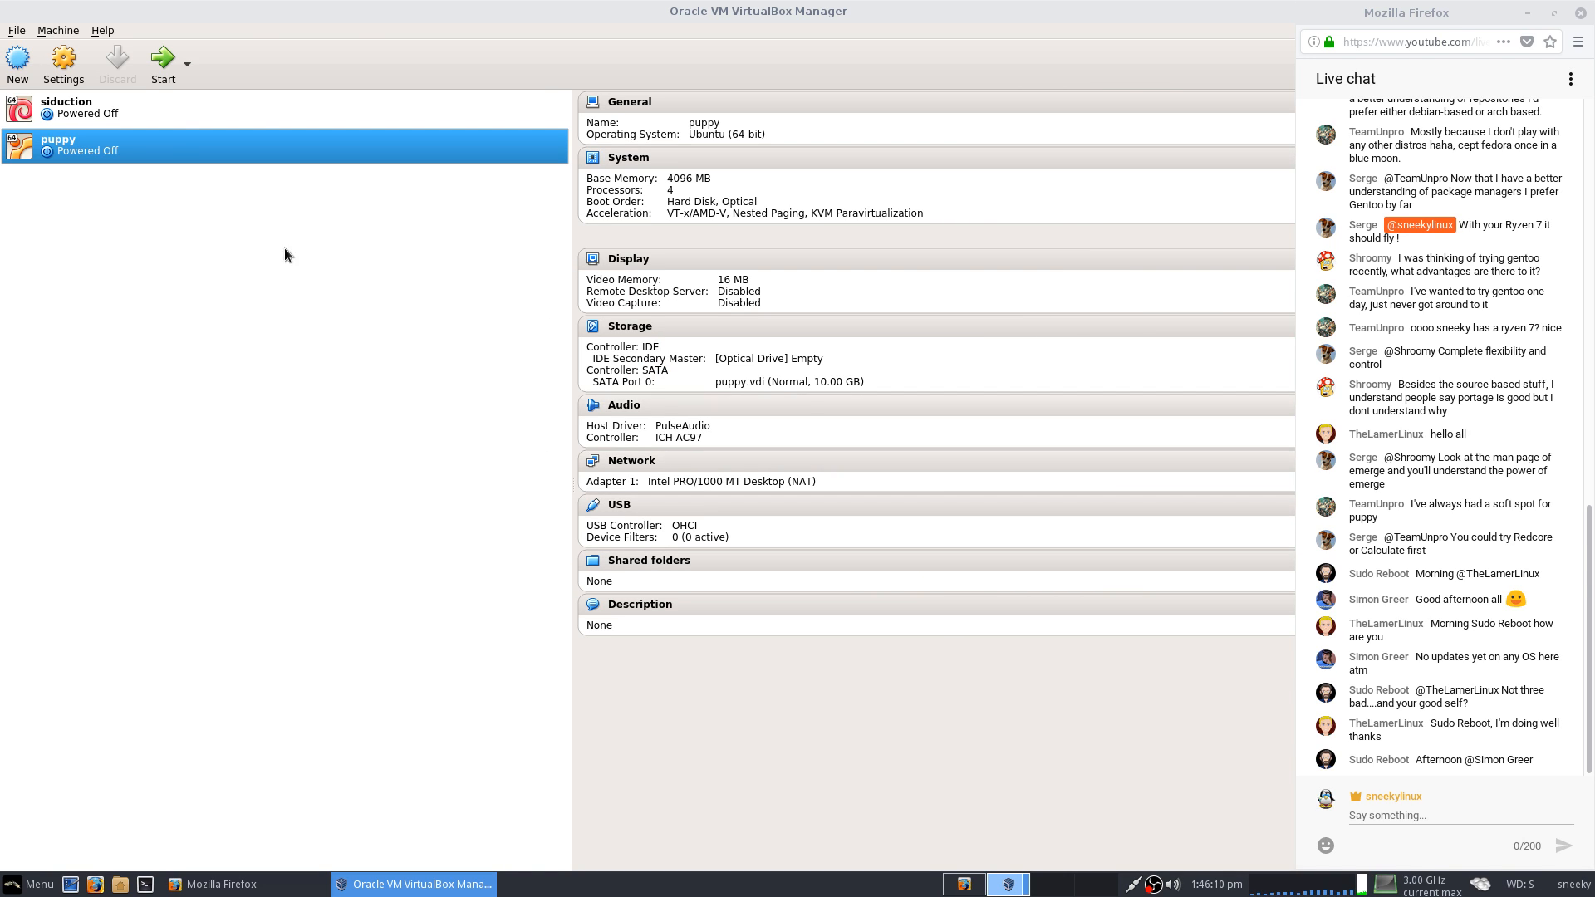
{"action": "left_click", "coordinate": [163, 75]}
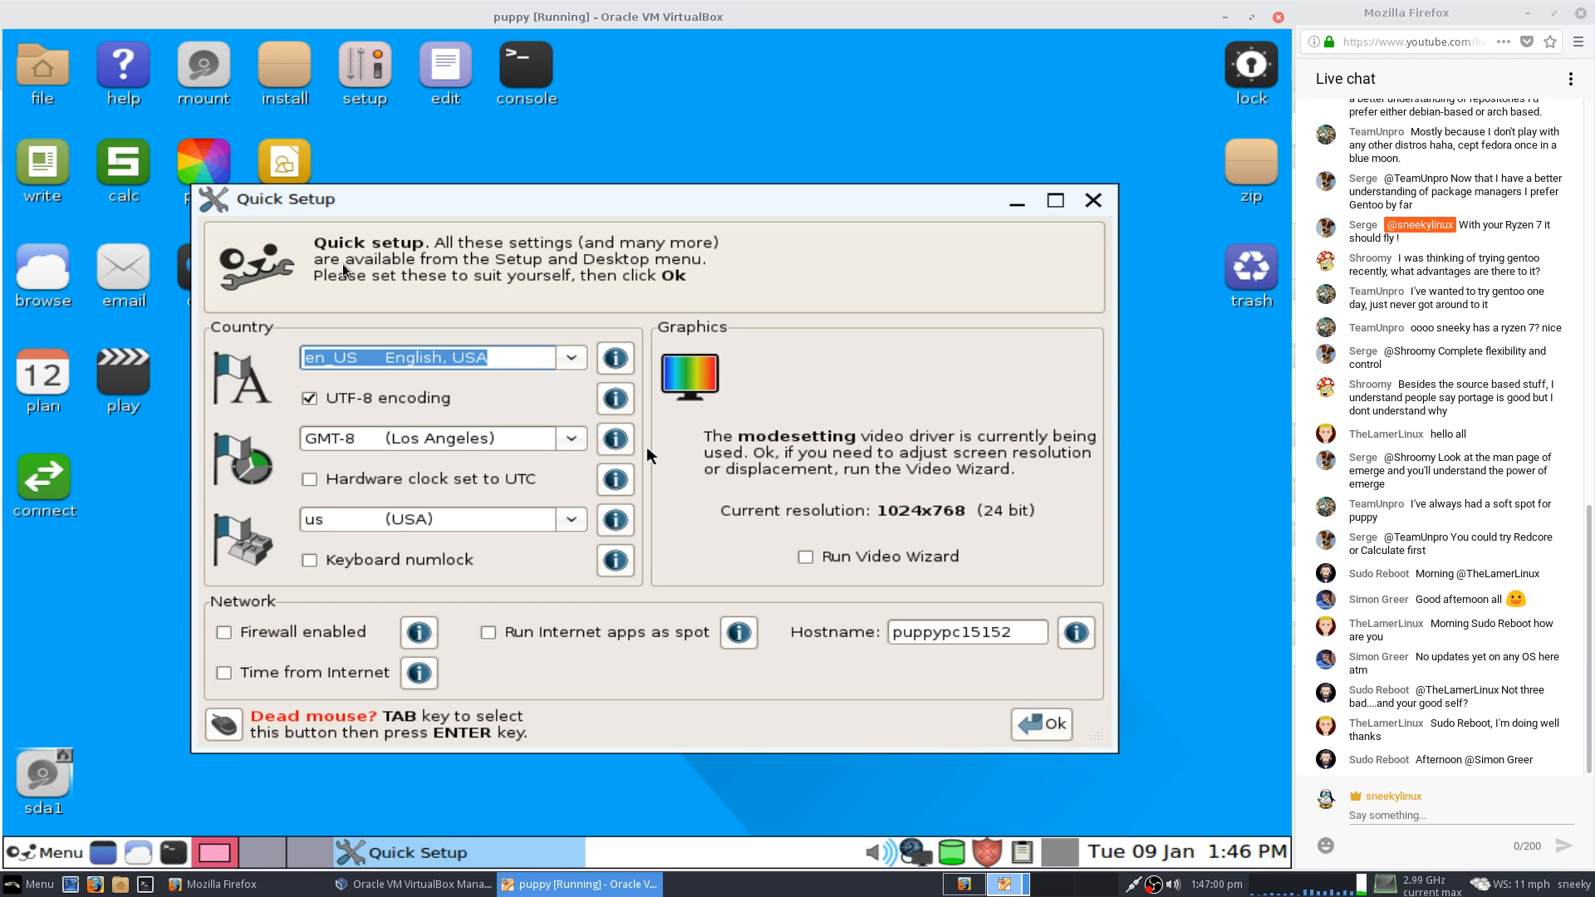
Set the Quick Setup language locale to en_GB (English, GreatBritain).
{"action": "left_click", "coordinate": [571, 358]}
{"action": "scroll", "coordinate": [399, 540], "scroll_direction": "down", "scroll_amount": 10}
{"action": "scroll", "coordinate": [402, 535], "scroll_direction": "down", "scroll_amount": 5}
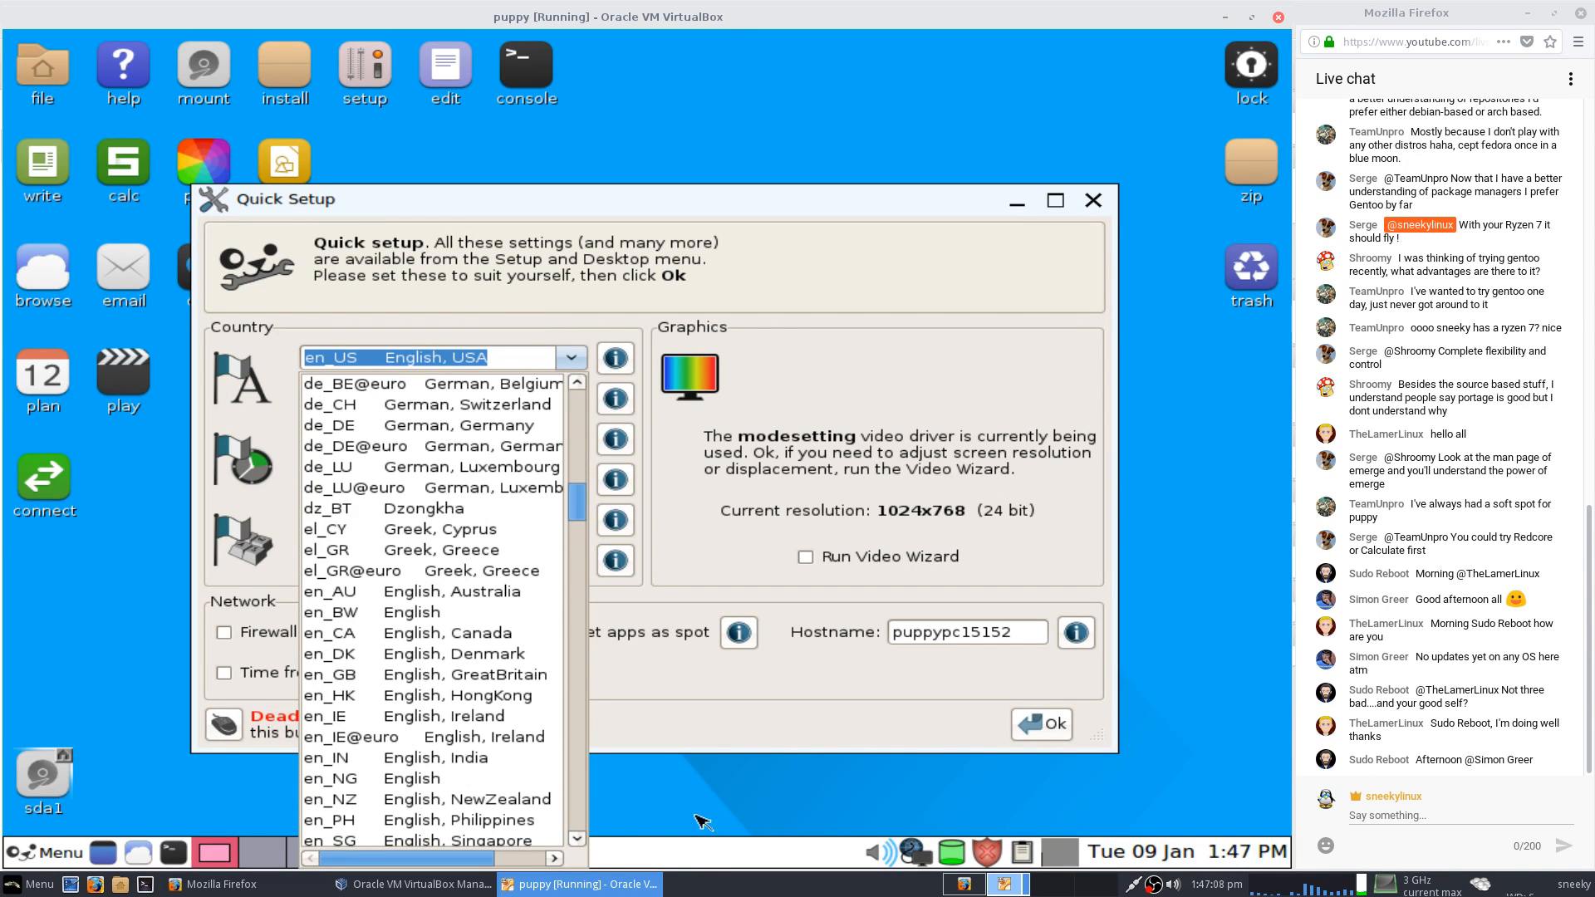
{"action": "left_click", "coordinate": [521, 675]}
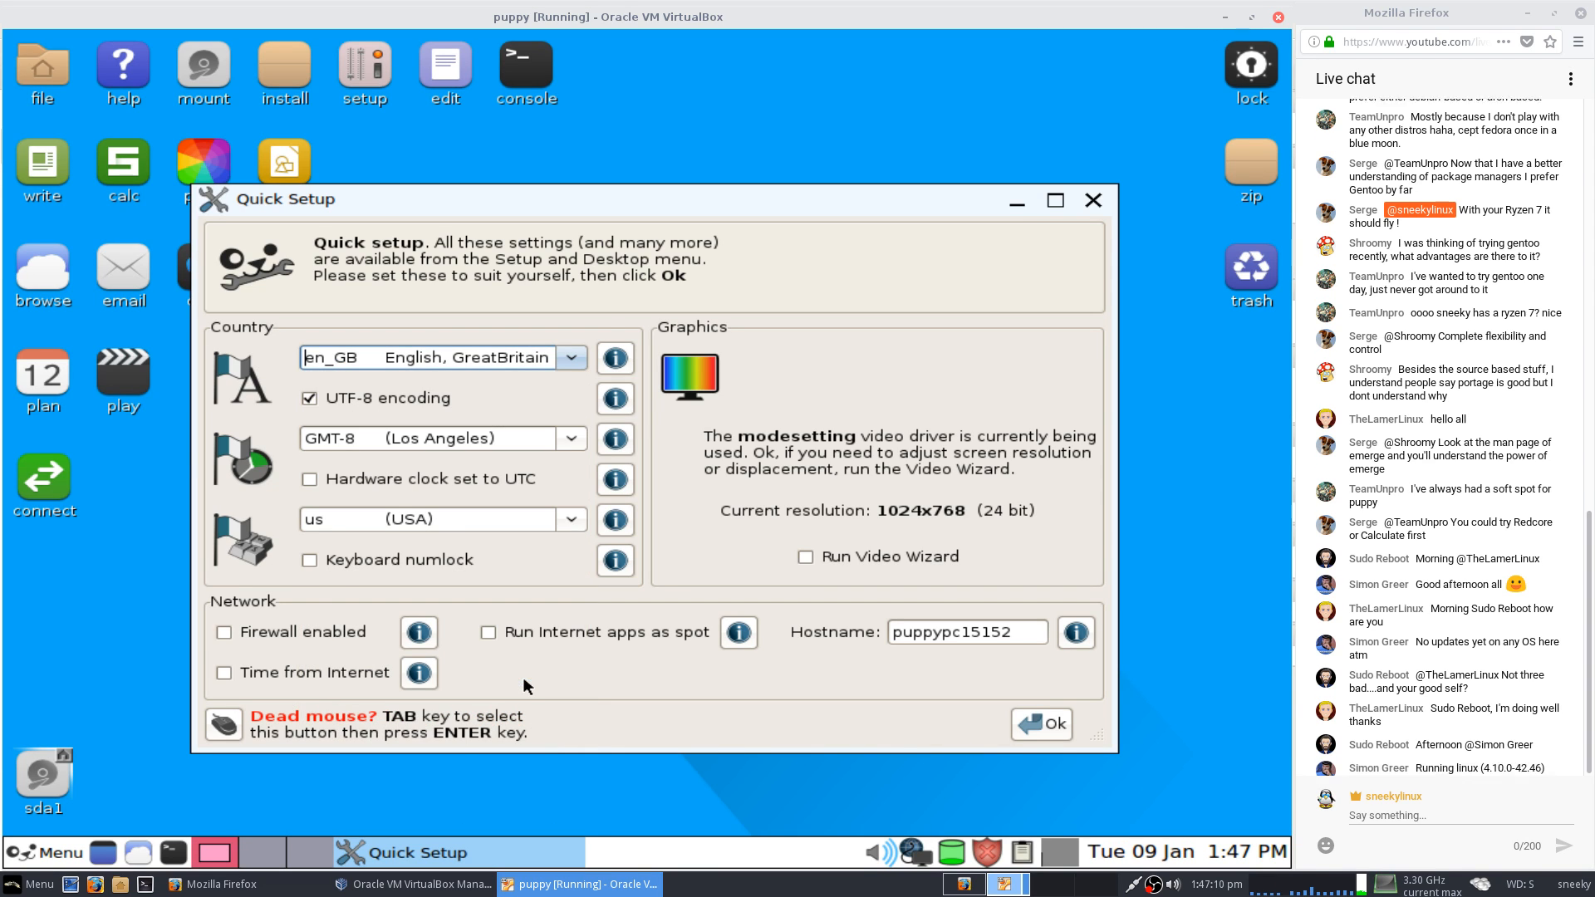
Set the Quick Setup time zone to Europe/London.
{"action": "left_click", "coordinate": [572, 440]}
{"action": "scroll", "coordinate": [465, 636], "scroll_direction": "down", "scroll_amount": 15}
{"action": "scroll", "coordinate": [480, 638], "scroll_direction": "down", "scroll_amount": 16}
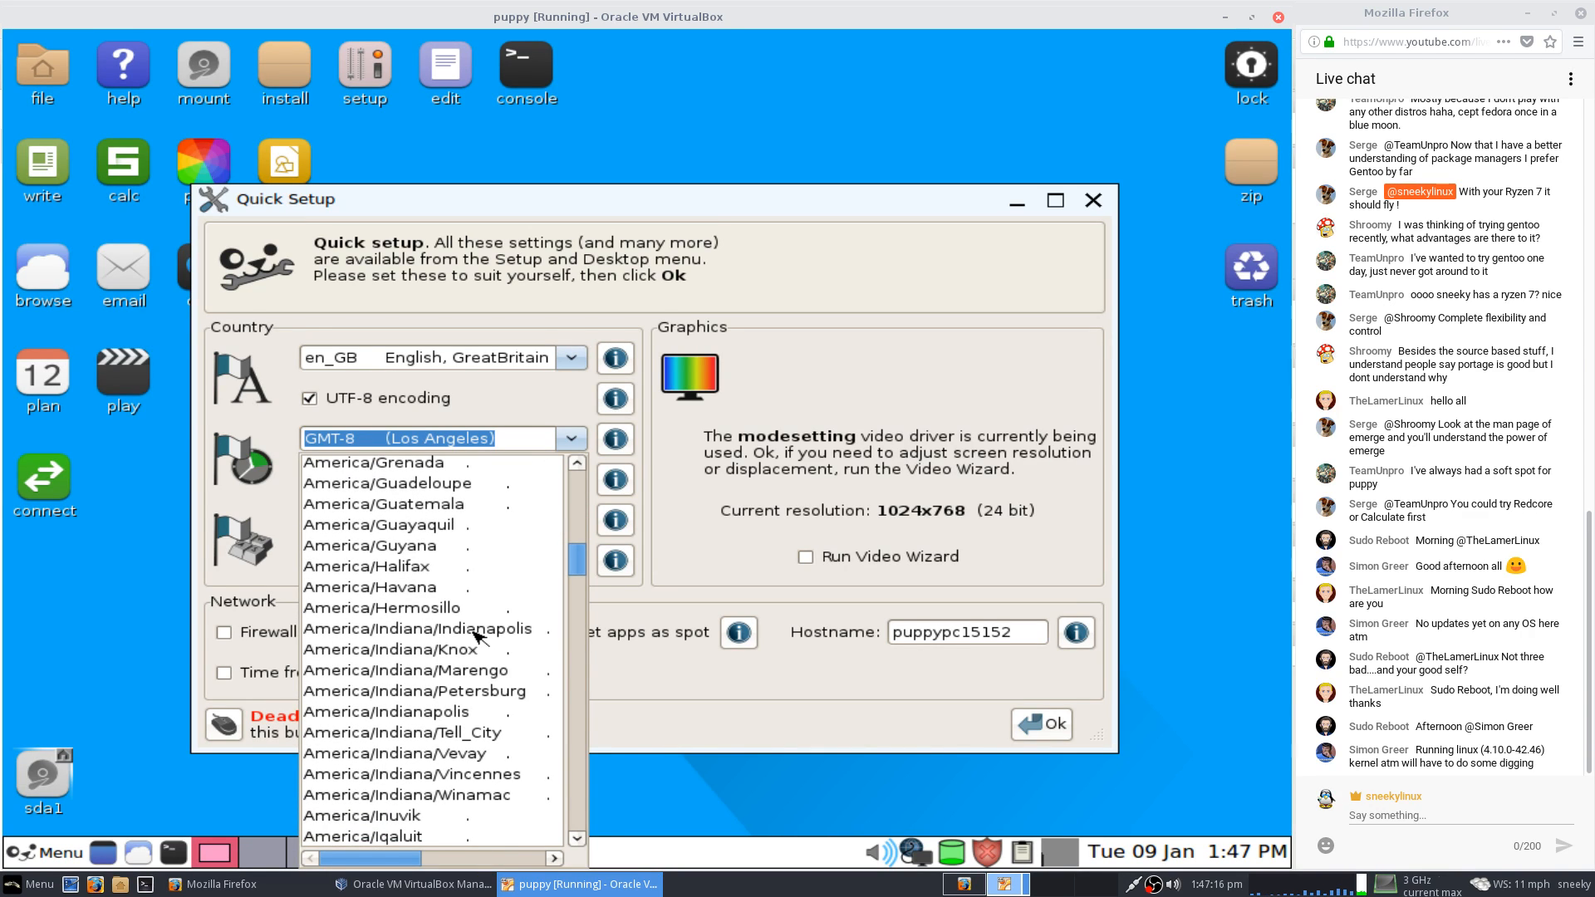
{"action": "scroll", "coordinate": [479, 638], "scroll_direction": "down", "scroll_amount": 20}
{"action": "scroll", "coordinate": [479, 638], "scroll_direction": "down", "scroll_amount": 20}
{"action": "scroll", "coordinate": [479, 638], "scroll_direction": "down", "scroll_amount": 20}
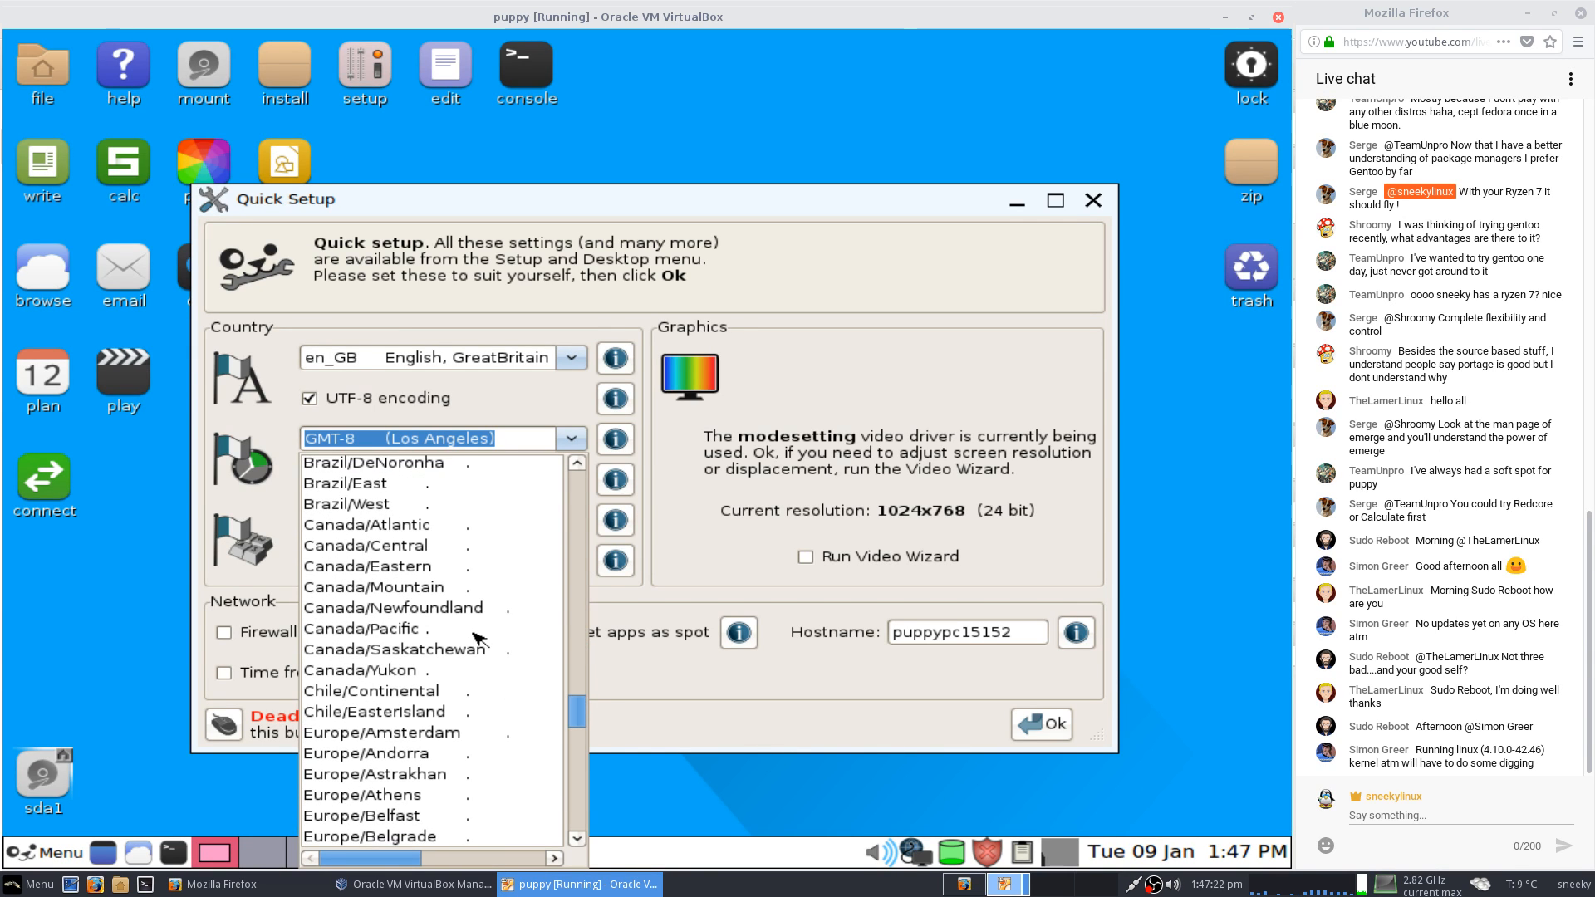
{"action": "scroll", "coordinate": [480, 638], "scroll_direction": "down", "scroll_amount": 8}
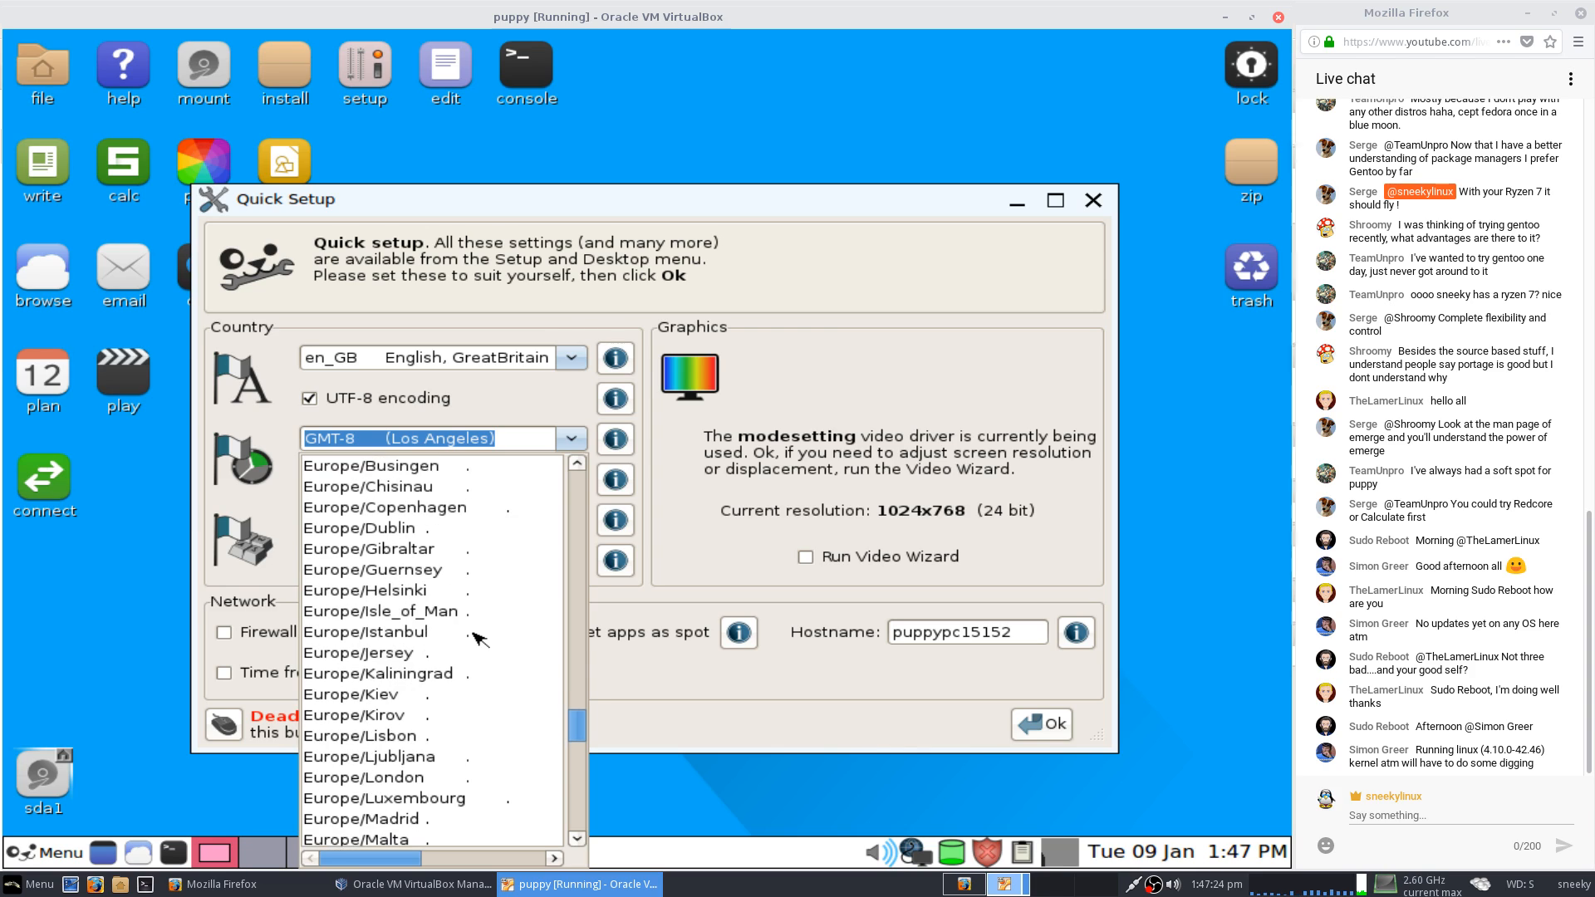
{"action": "left_click", "coordinate": [416, 778]}
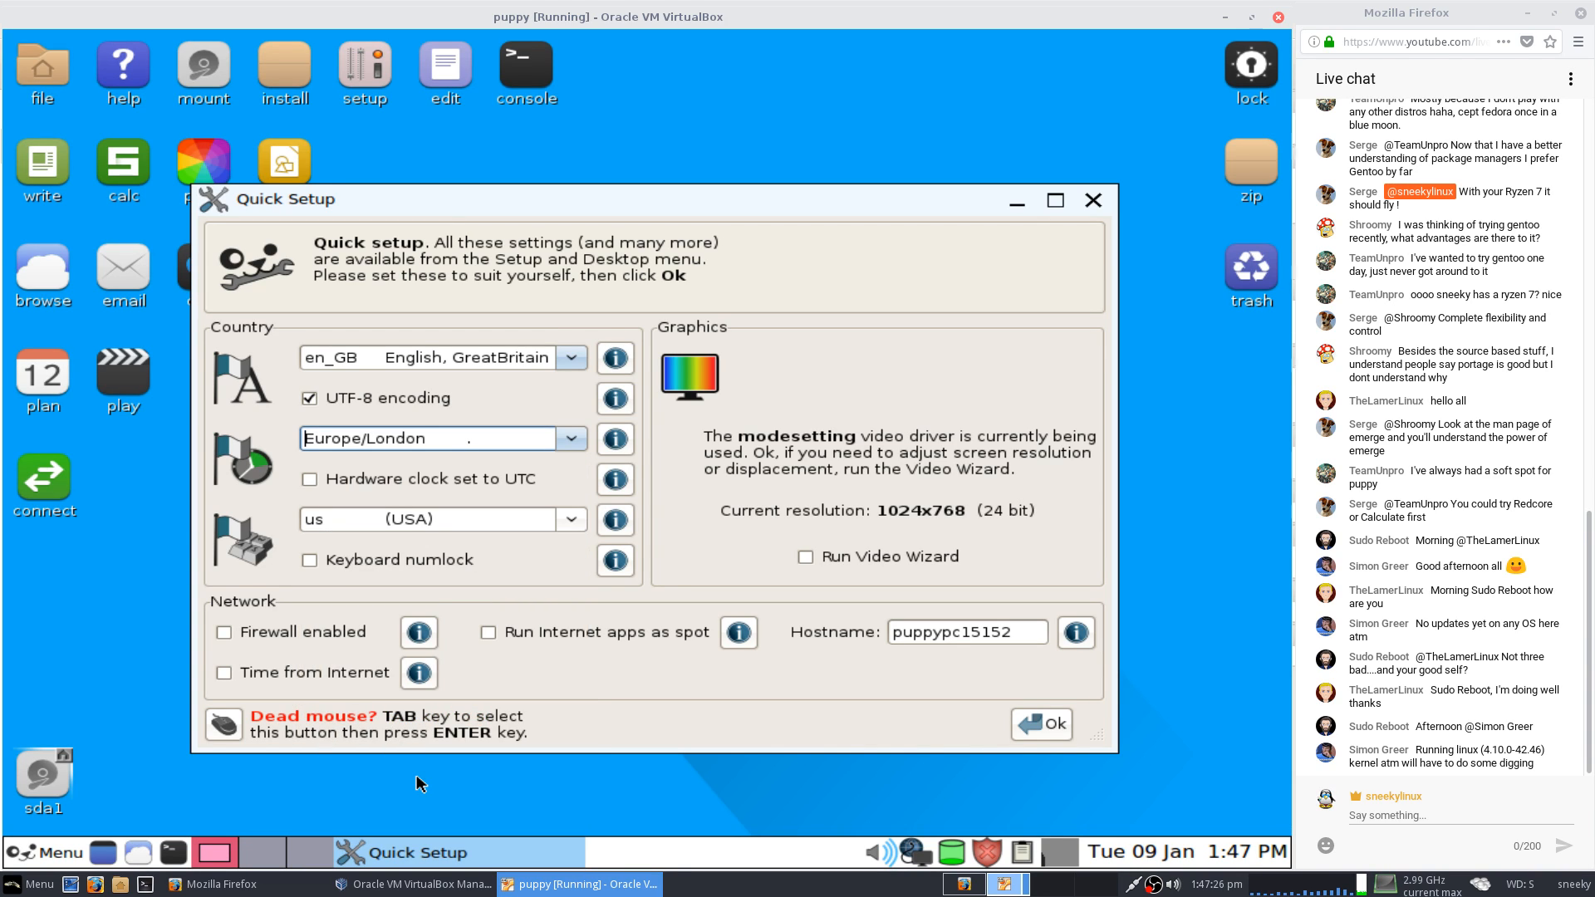
Set the keyboard layout to uk (UK) and enable keyboard numlock.
{"action": "left_click", "coordinate": [573, 521]}
{"action": "scroll", "coordinate": [404, 731], "scroll_direction": "down", "scroll_amount": 5}
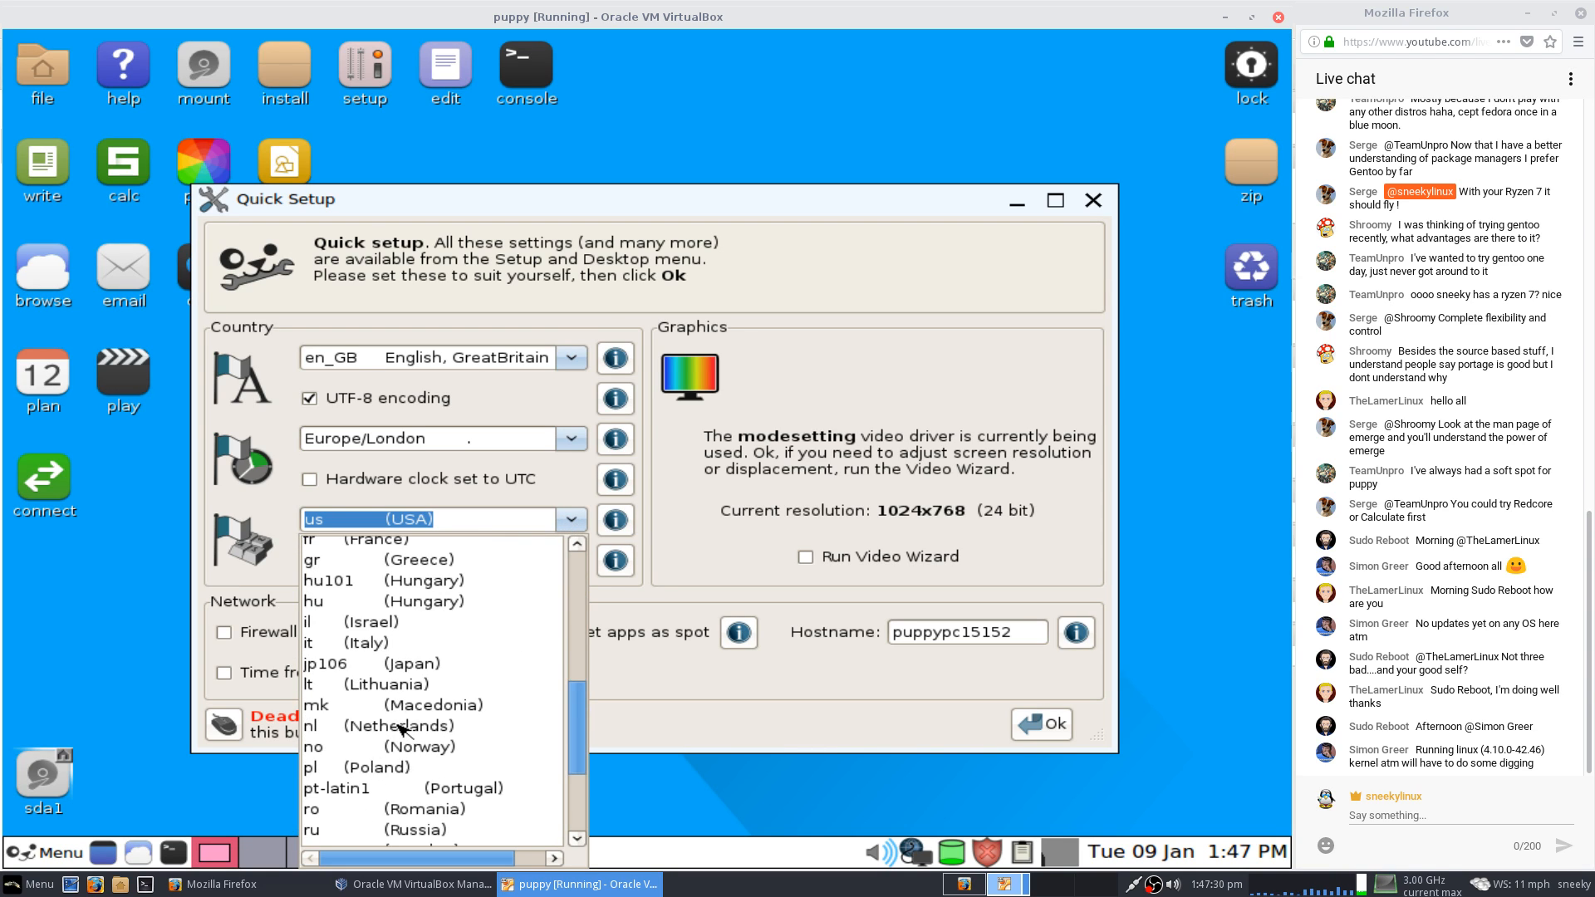
{"action": "left_click", "coordinate": [406, 798]}
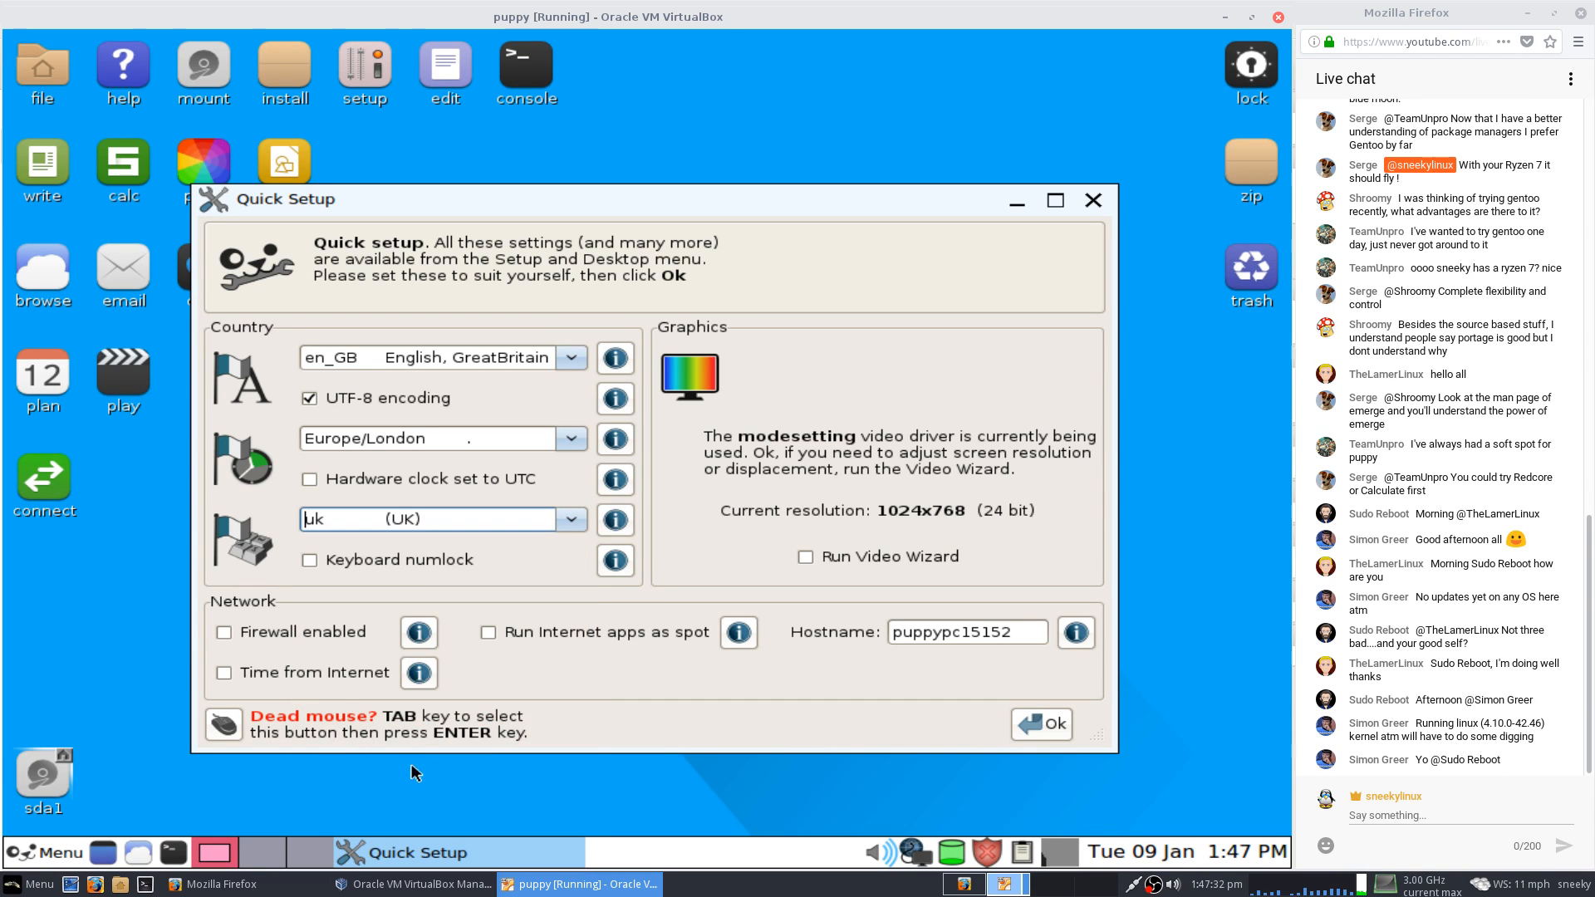
{"action": "left_click", "coordinate": [310, 559]}
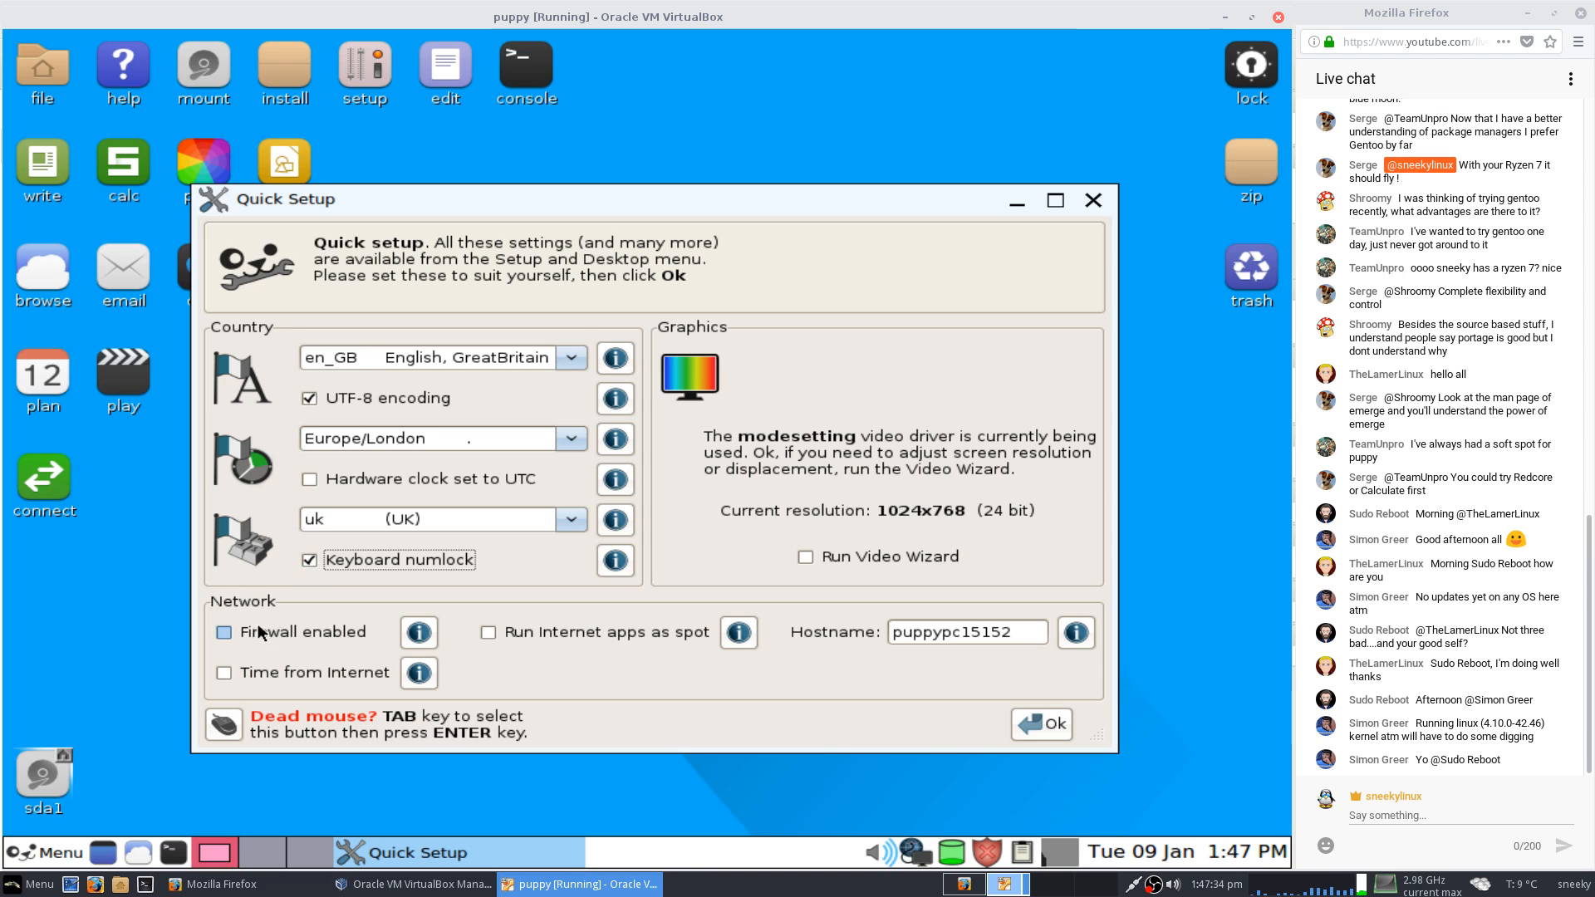
Enable the firewall, accept the Quick Setup choices, and apply the default firewall configuration that blocks all ports.
{"action": "left_click", "coordinate": [226, 632]}
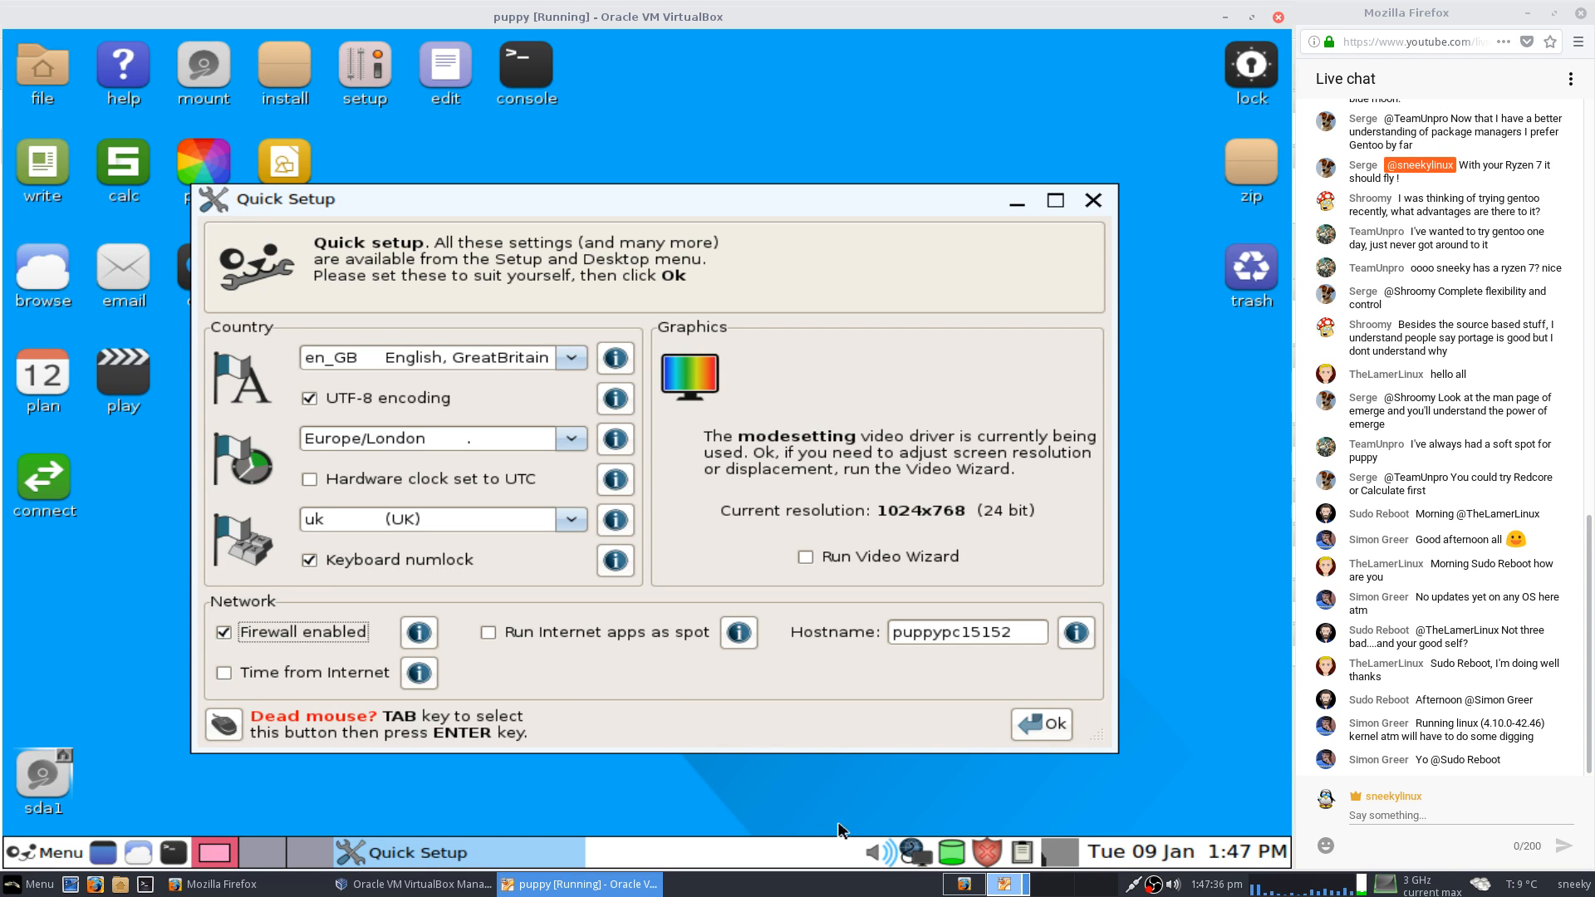
{"action": "left_click", "coordinate": [1040, 720]}
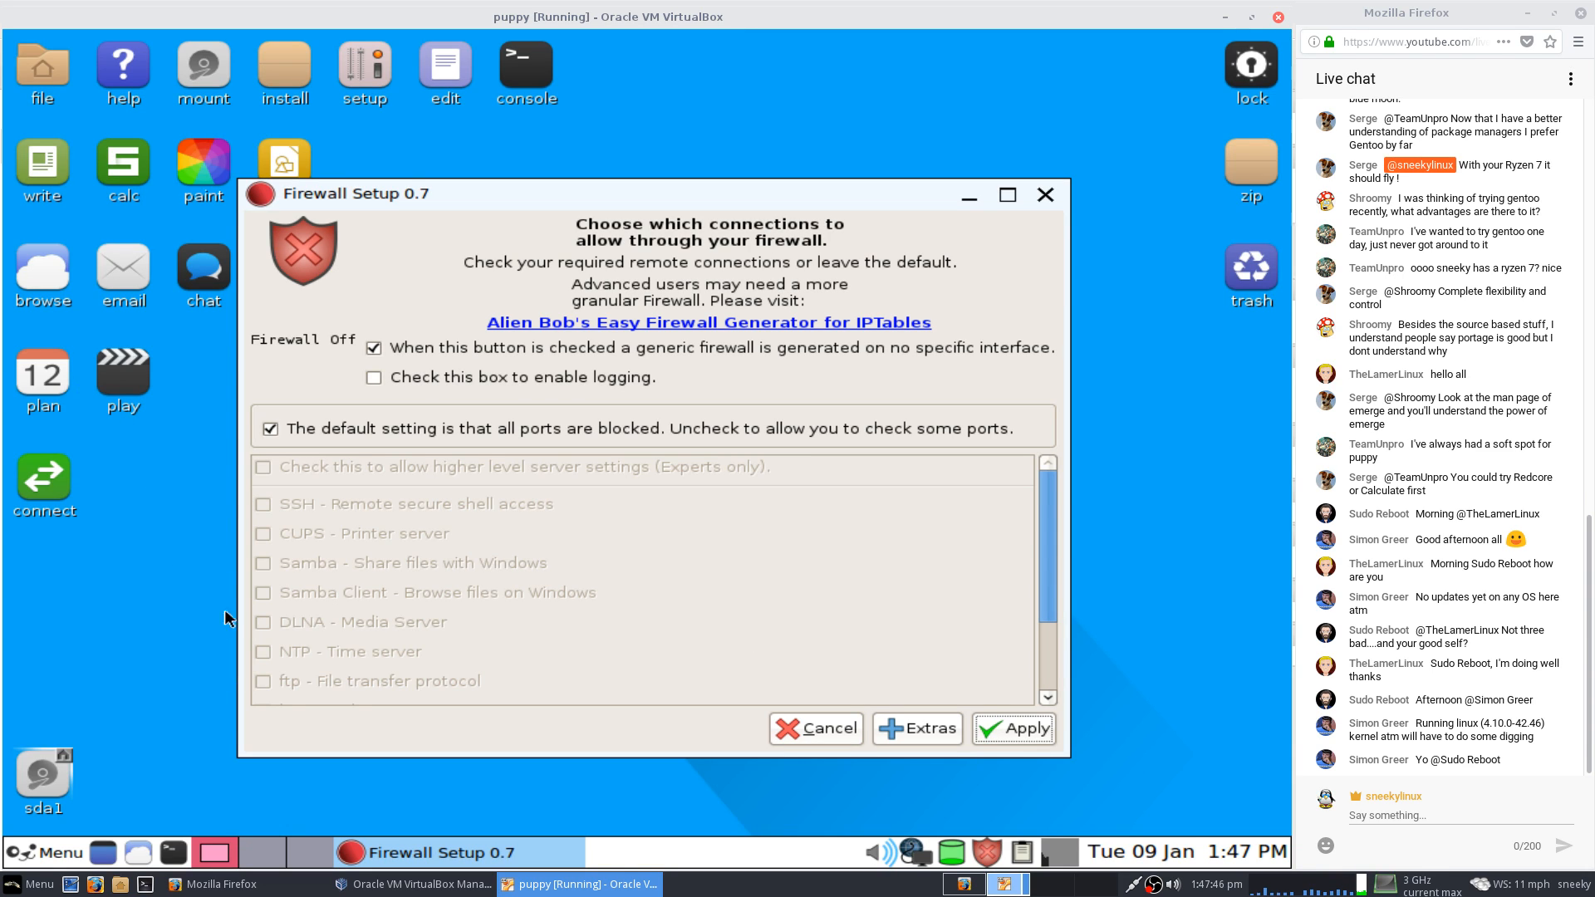
{"action": "left_click", "coordinate": [1007, 735]}
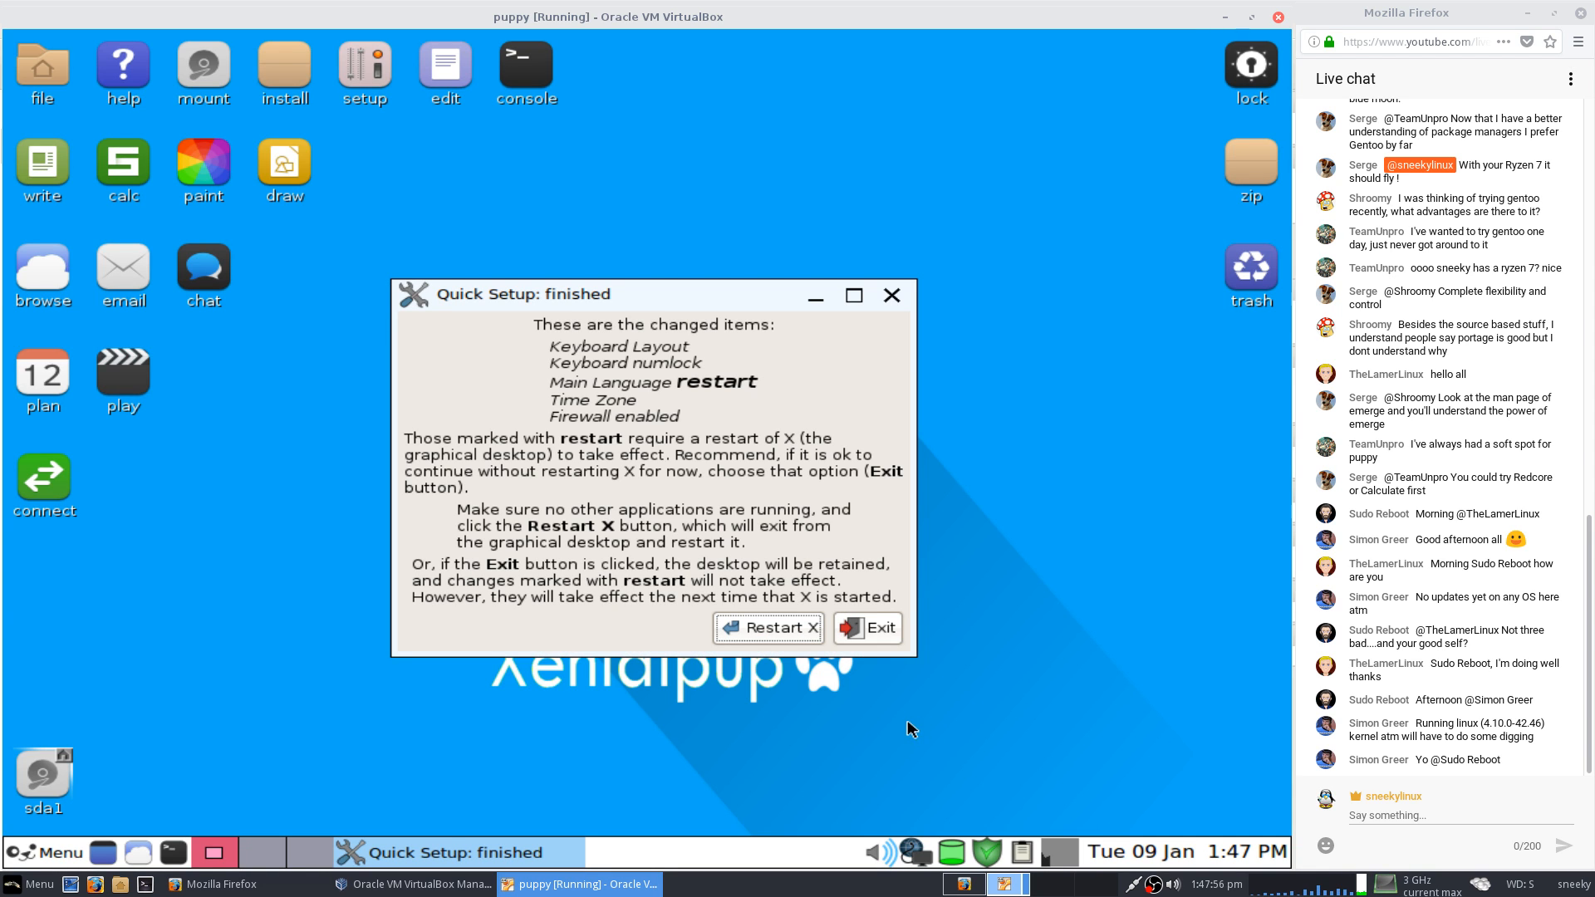
Restart X to apply the changed settings, and close the Welcome and pmcputemp windows.
{"action": "left_click", "coordinate": [769, 627]}
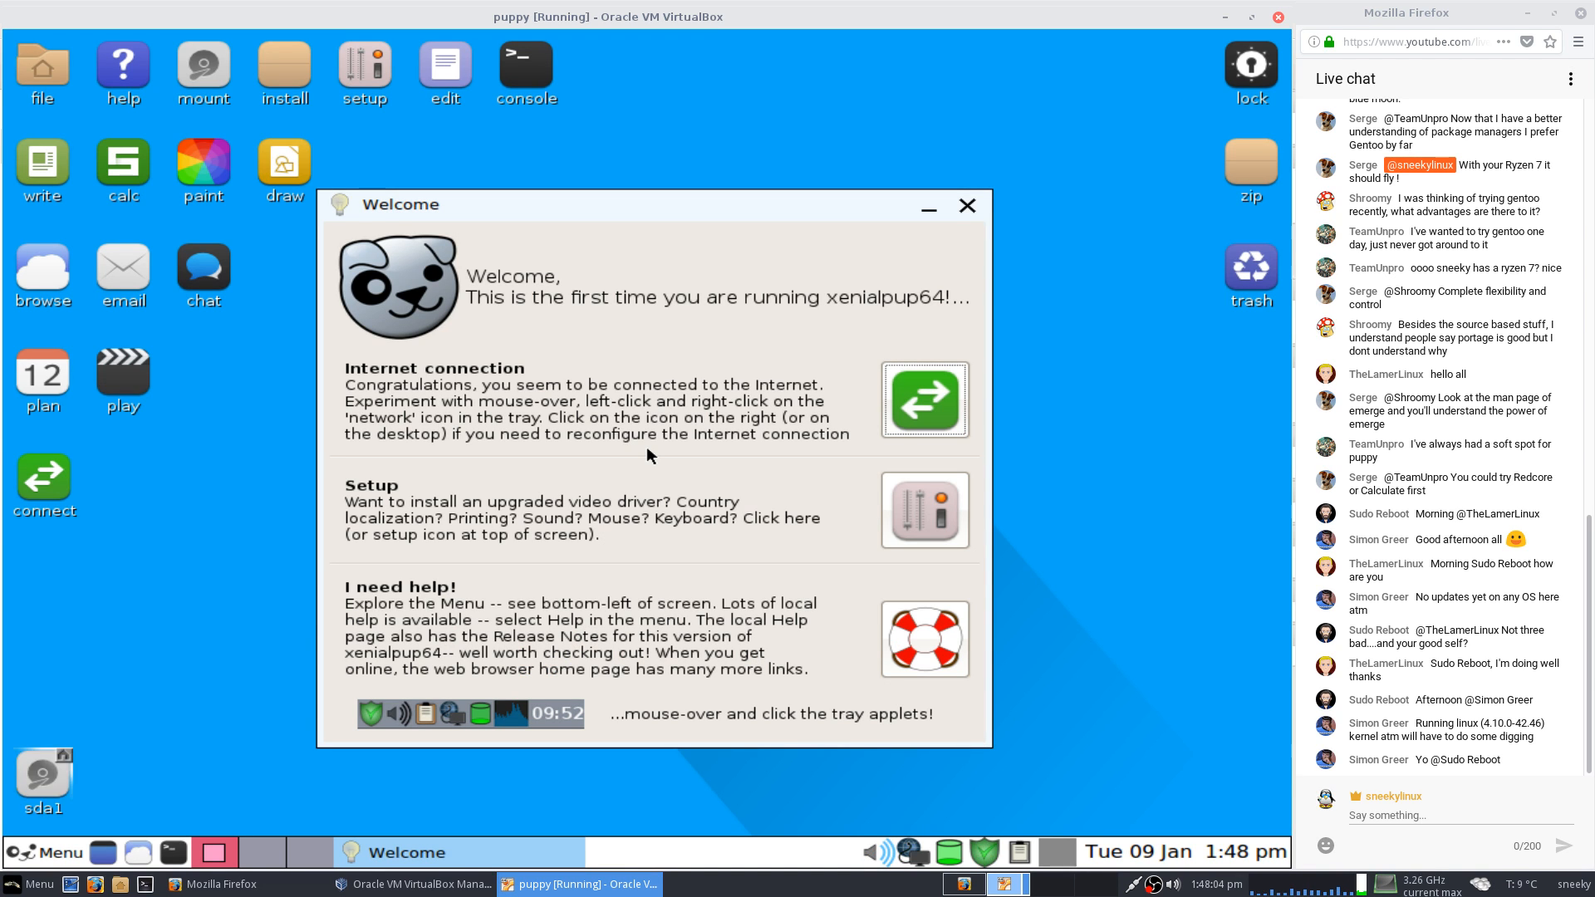
{"action": "left_click", "coordinate": [968, 206]}
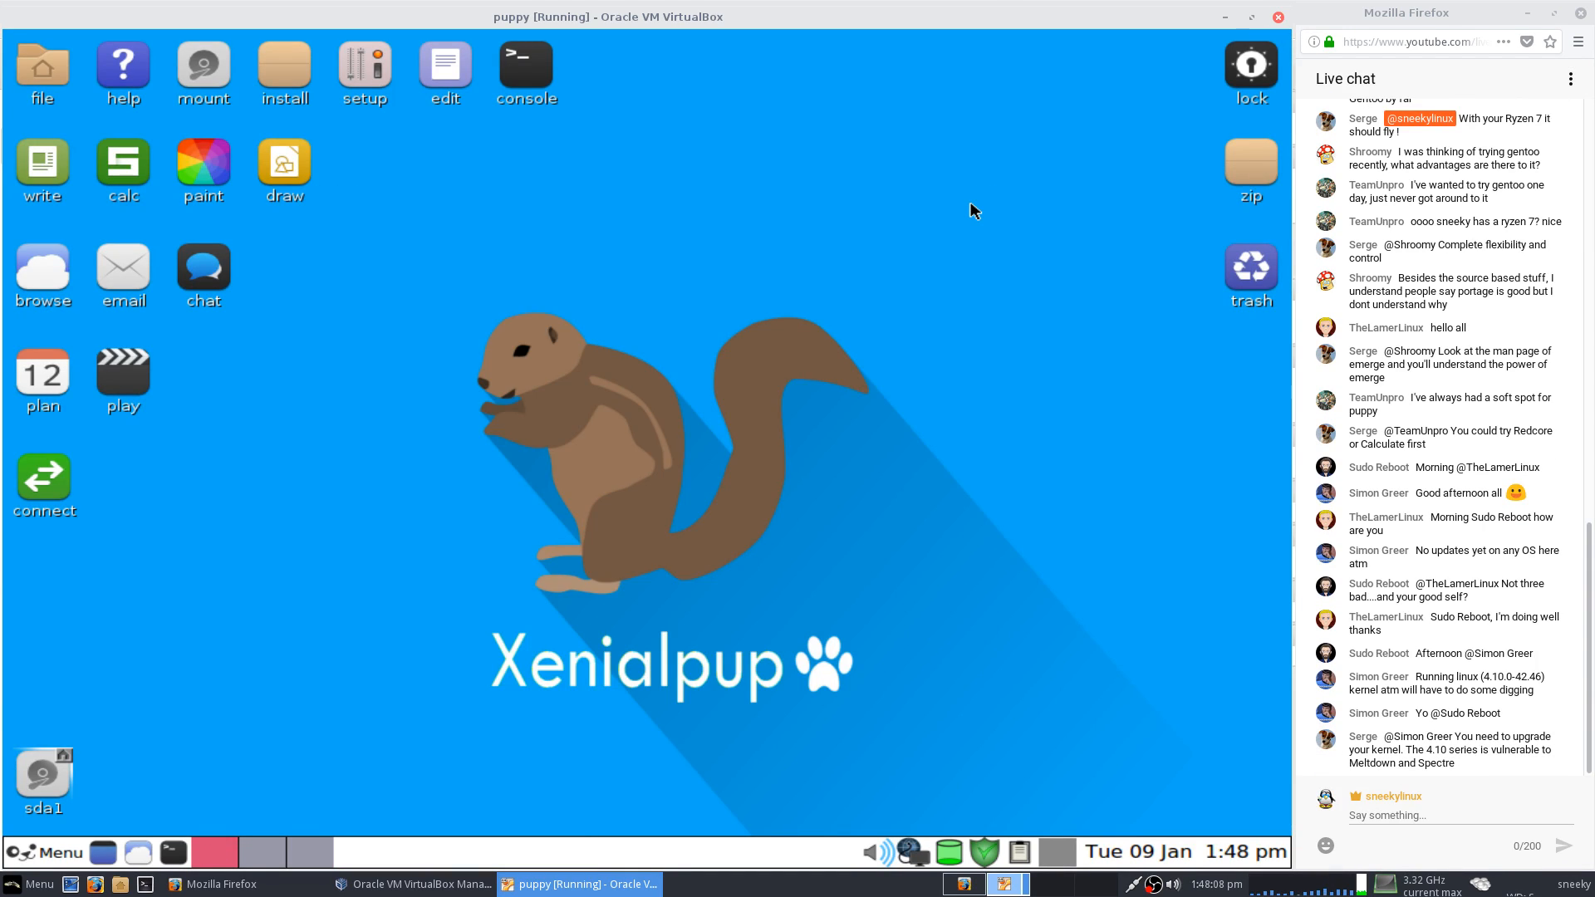
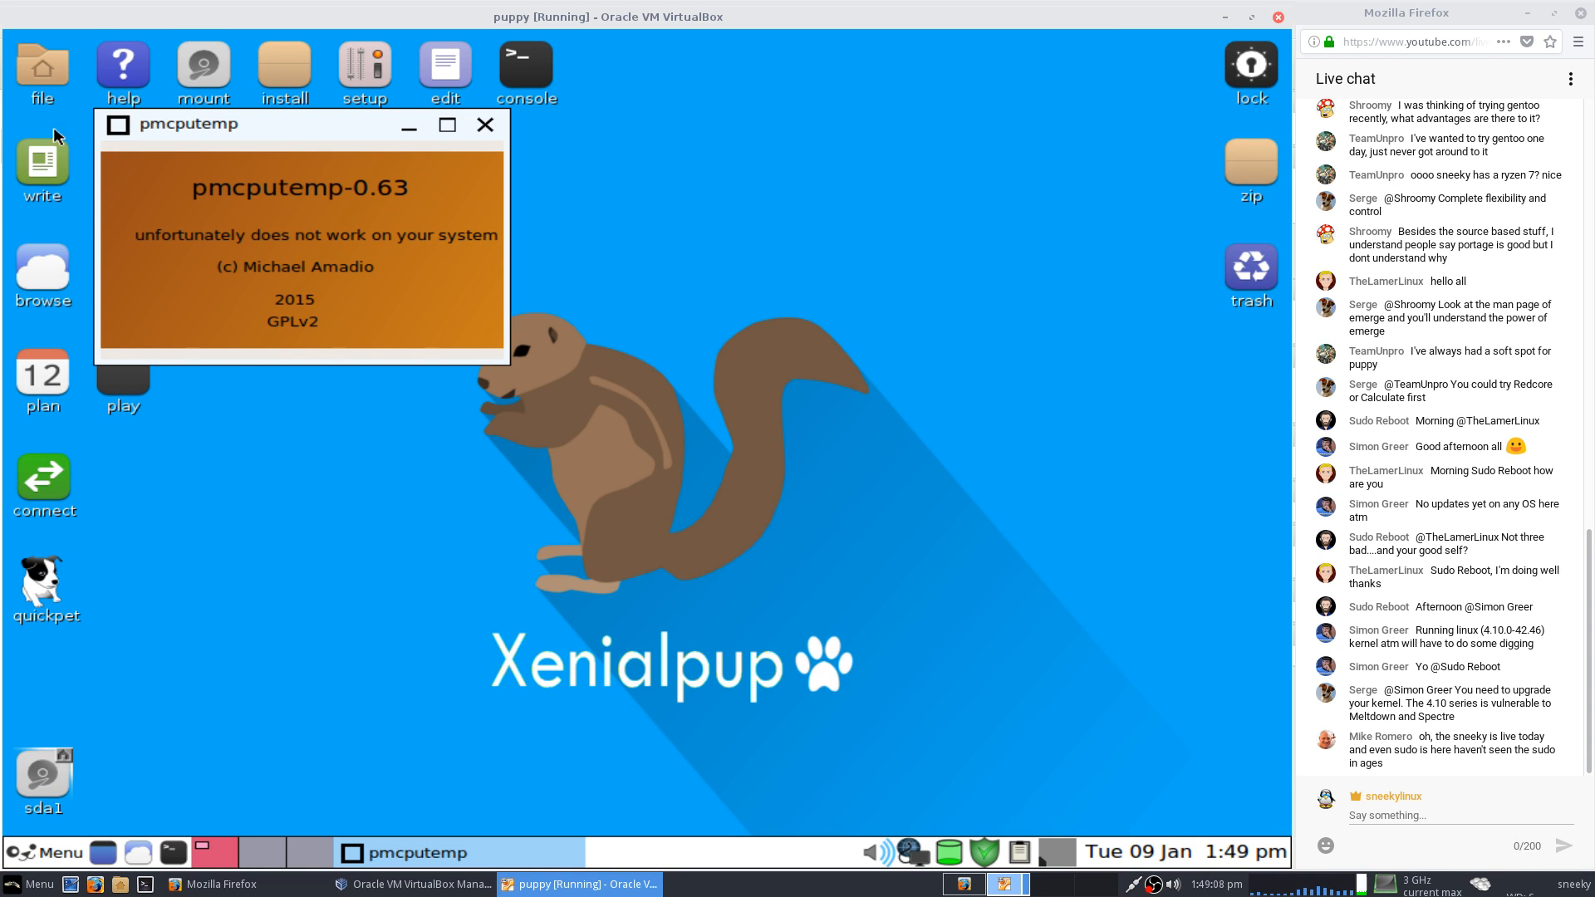
{"action": "left_click", "coordinate": [487, 127]}
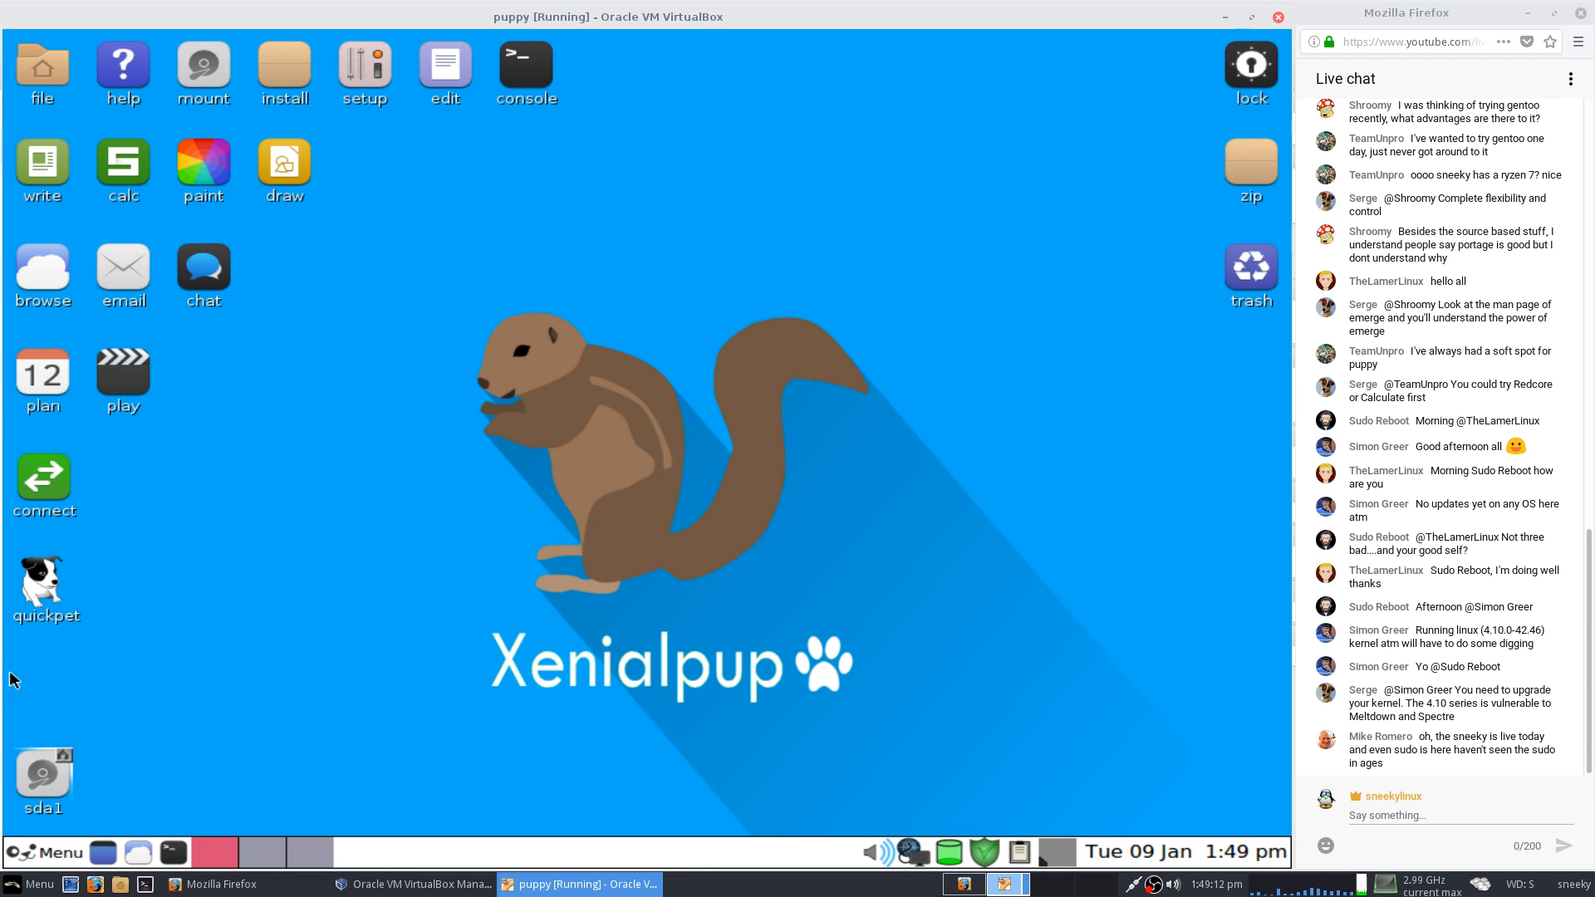
Install the xenialpup updates from Quickpet, dismiss the list of fixes, and show the available browsers.
{"action": "left_click", "coordinate": [44, 586]}
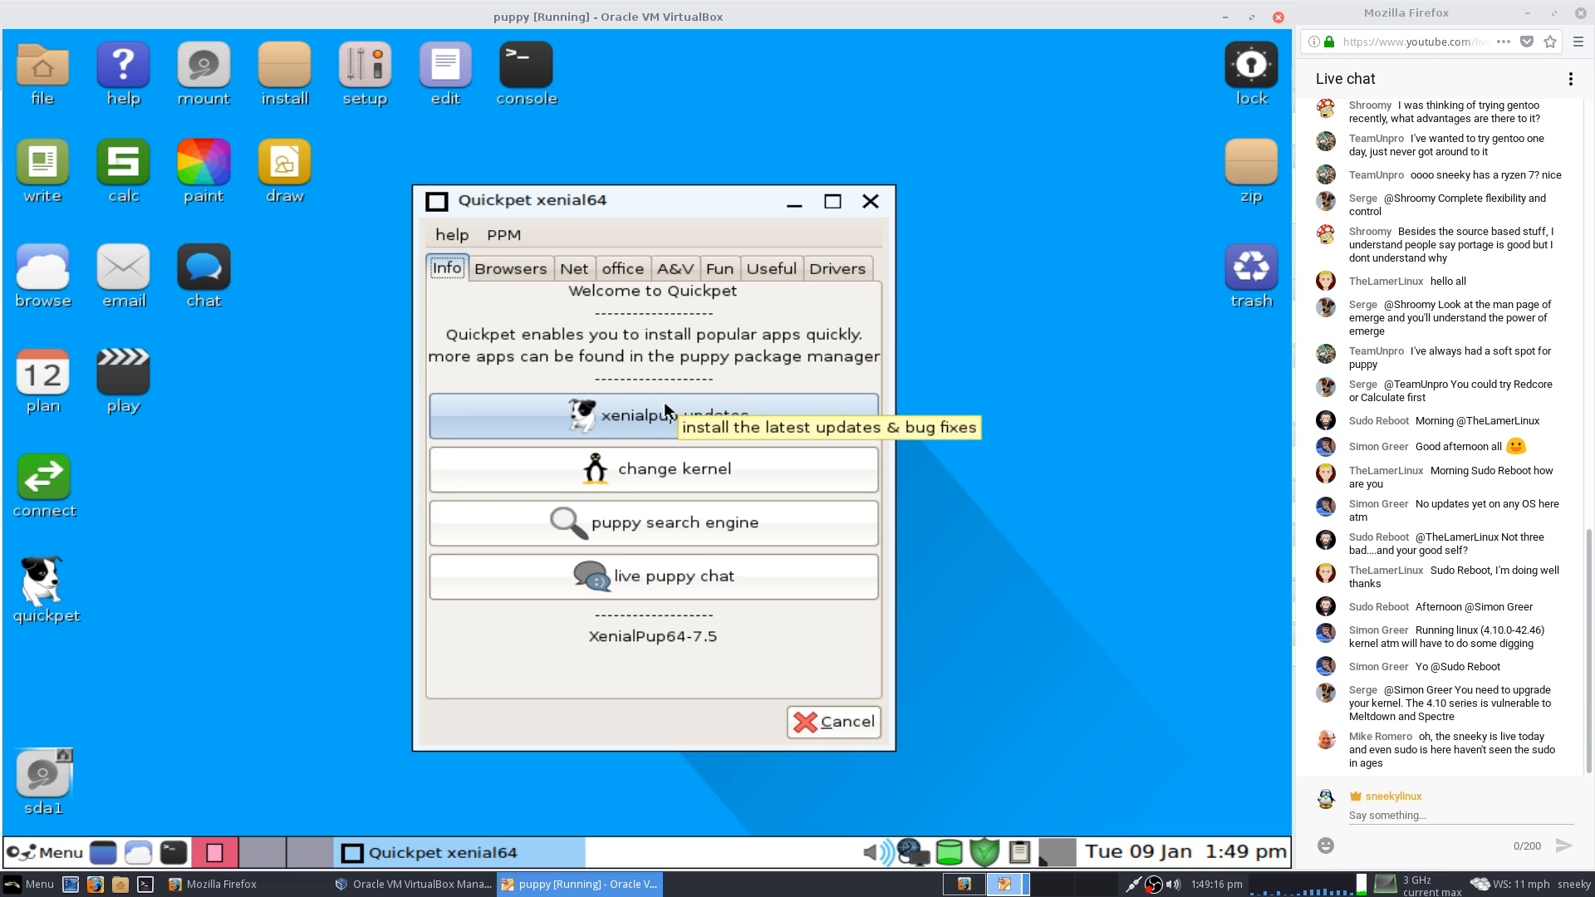
{"action": "left_click", "coordinate": [666, 418]}
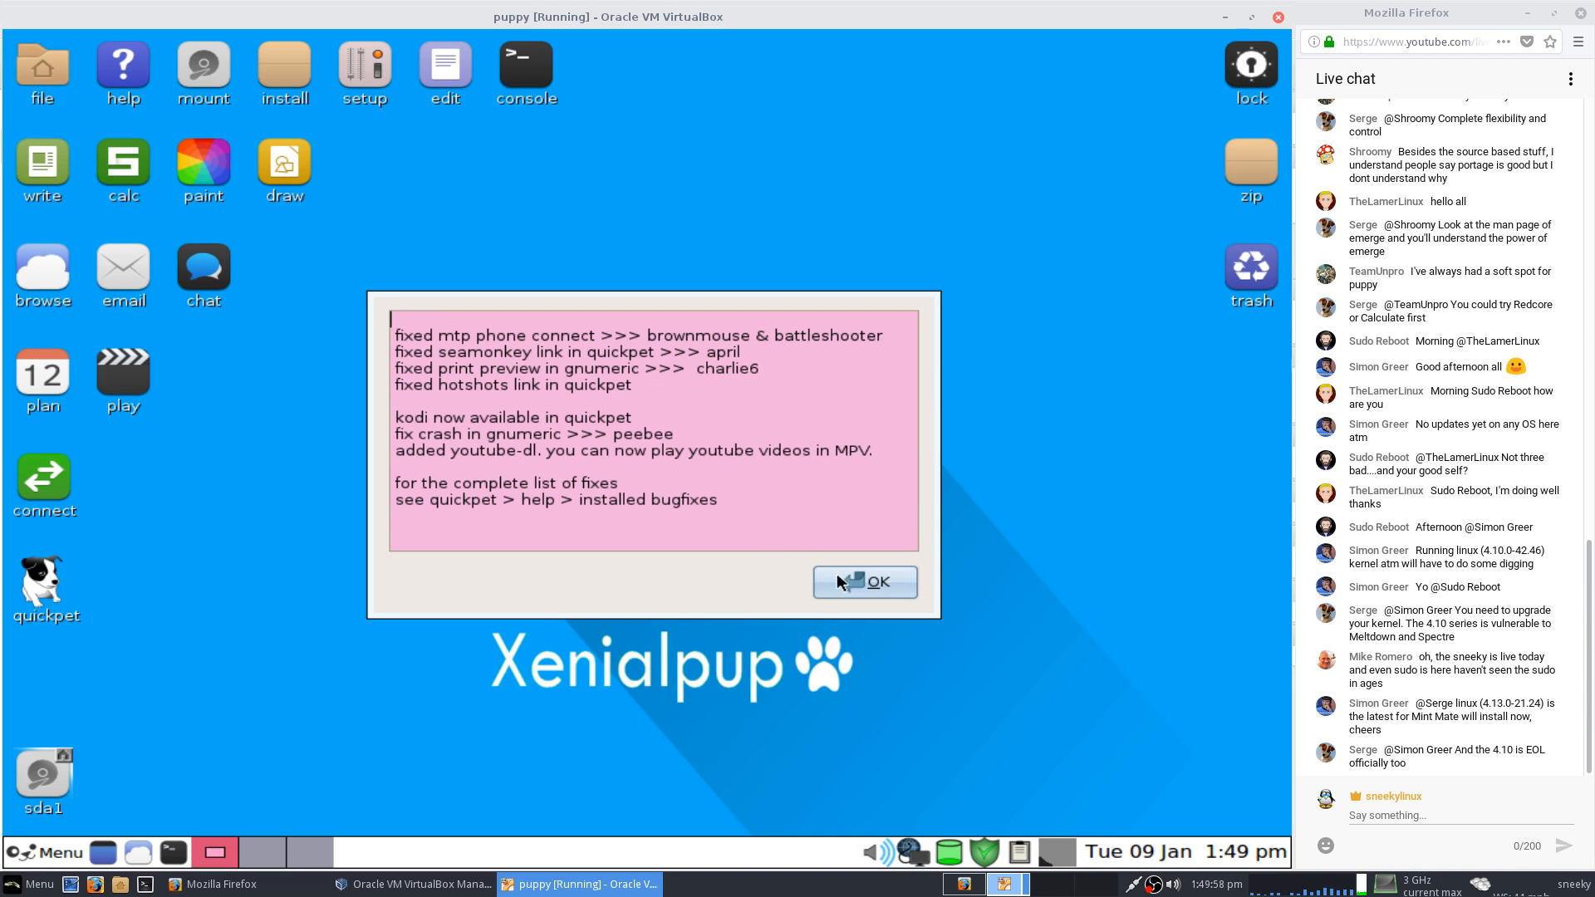
{"action": "left_click", "coordinate": [865, 583]}
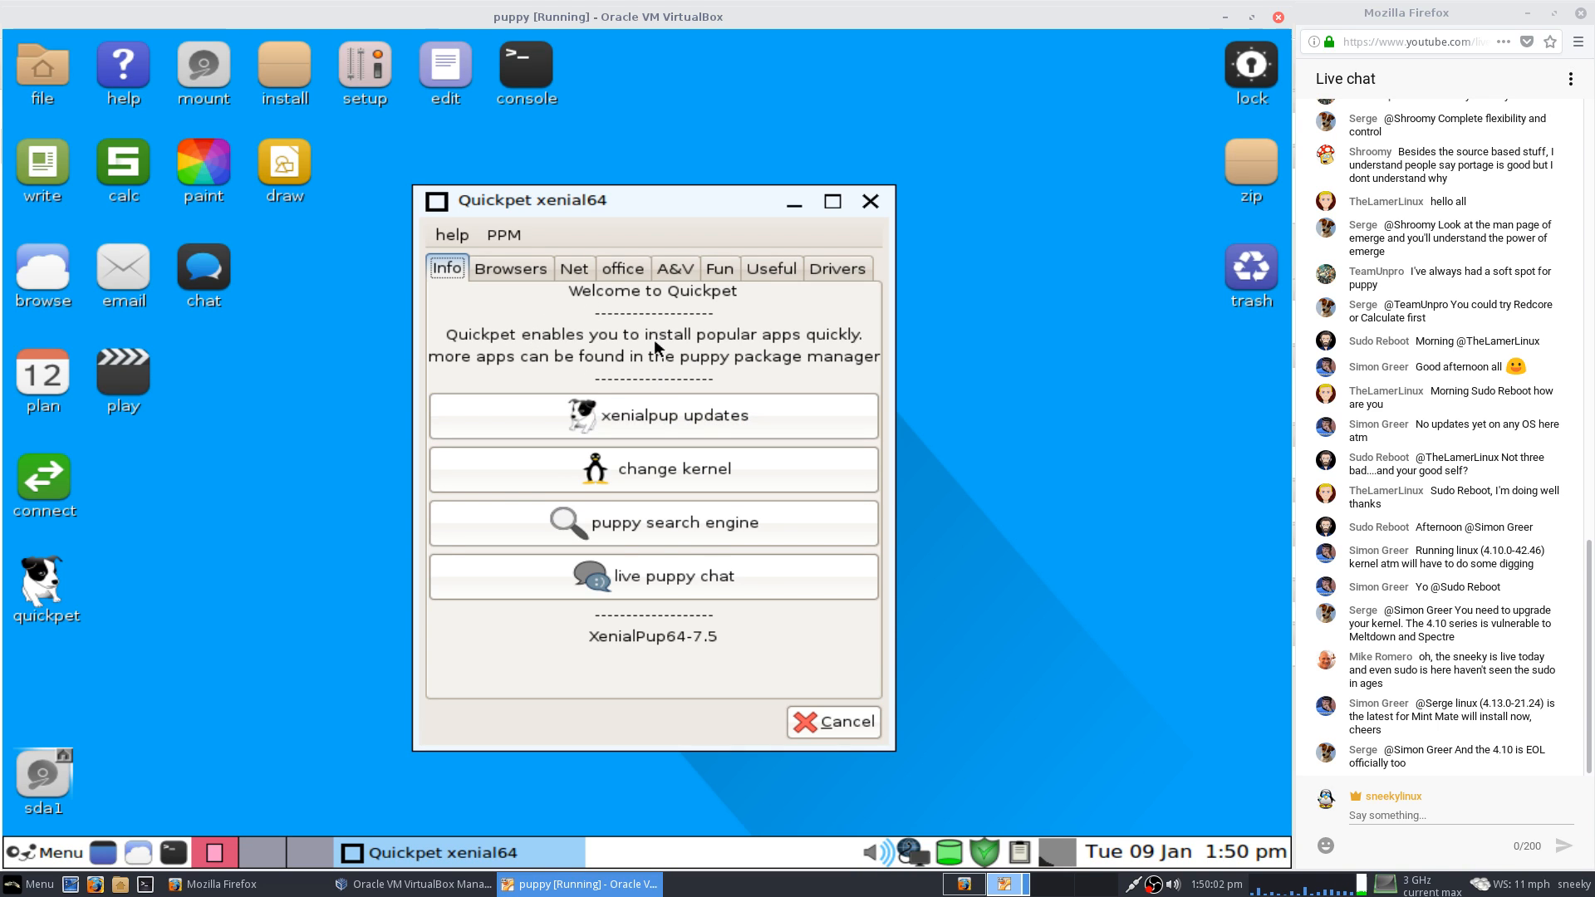
{"action": "left_click", "coordinate": [526, 270]}
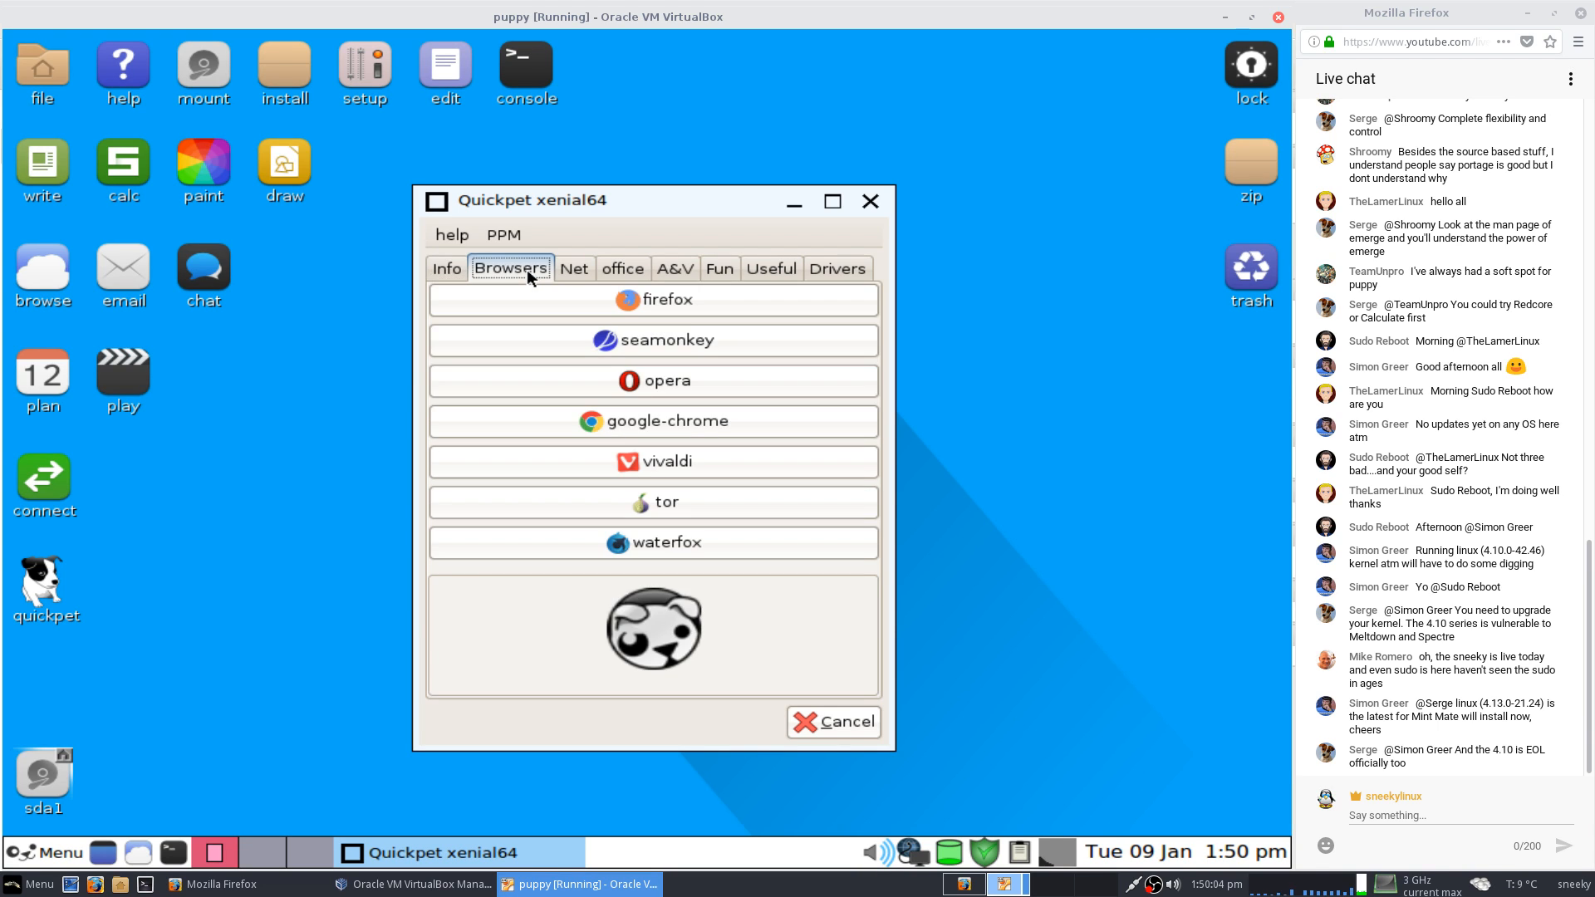
Try to open the google-chrome download from Quickpet, decline making Pale Moon the default browser, and close Pale Moon.
{"action": "left_click", "coordinate": [639, 426]}
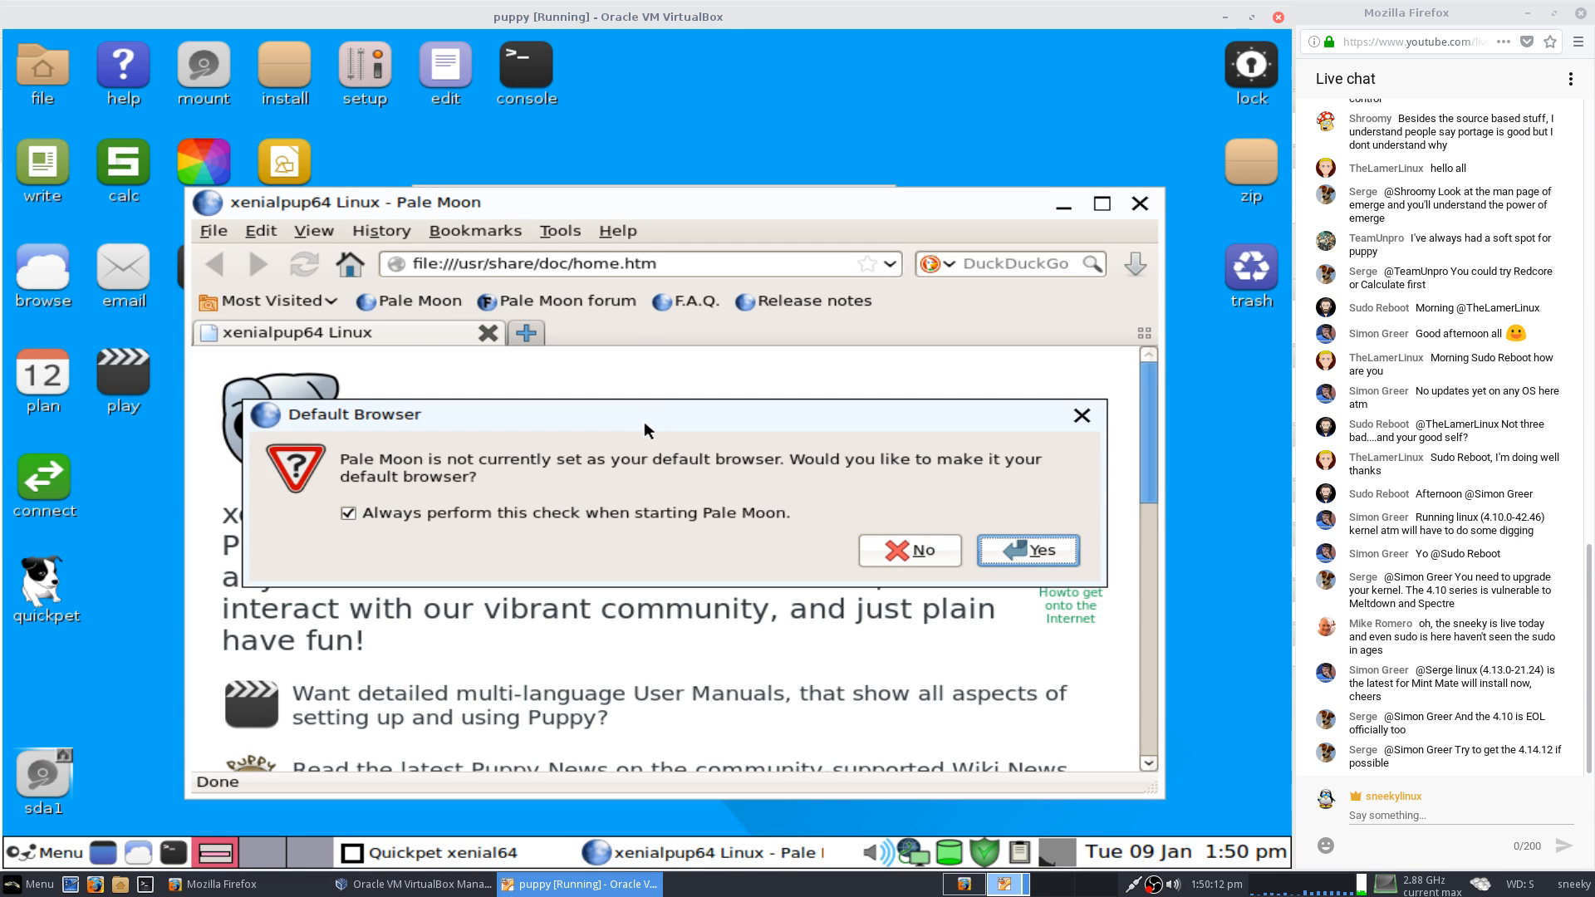
{"action": "left_click", "coordinate": [918, 549]}
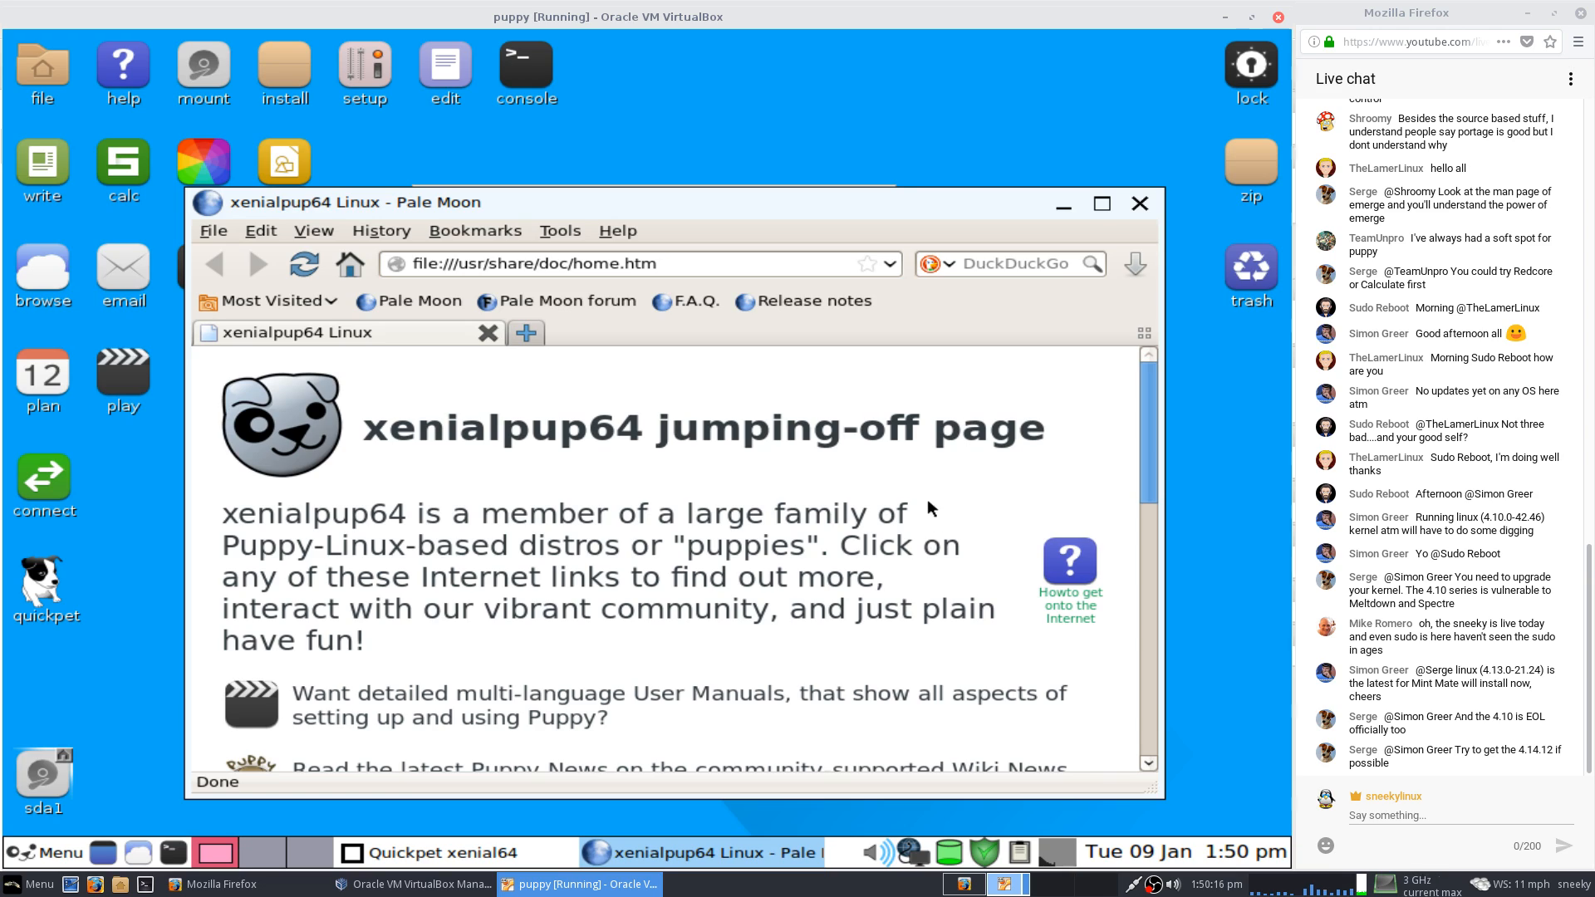
{"action": "left_click", "coordinate": [1140, 203]}
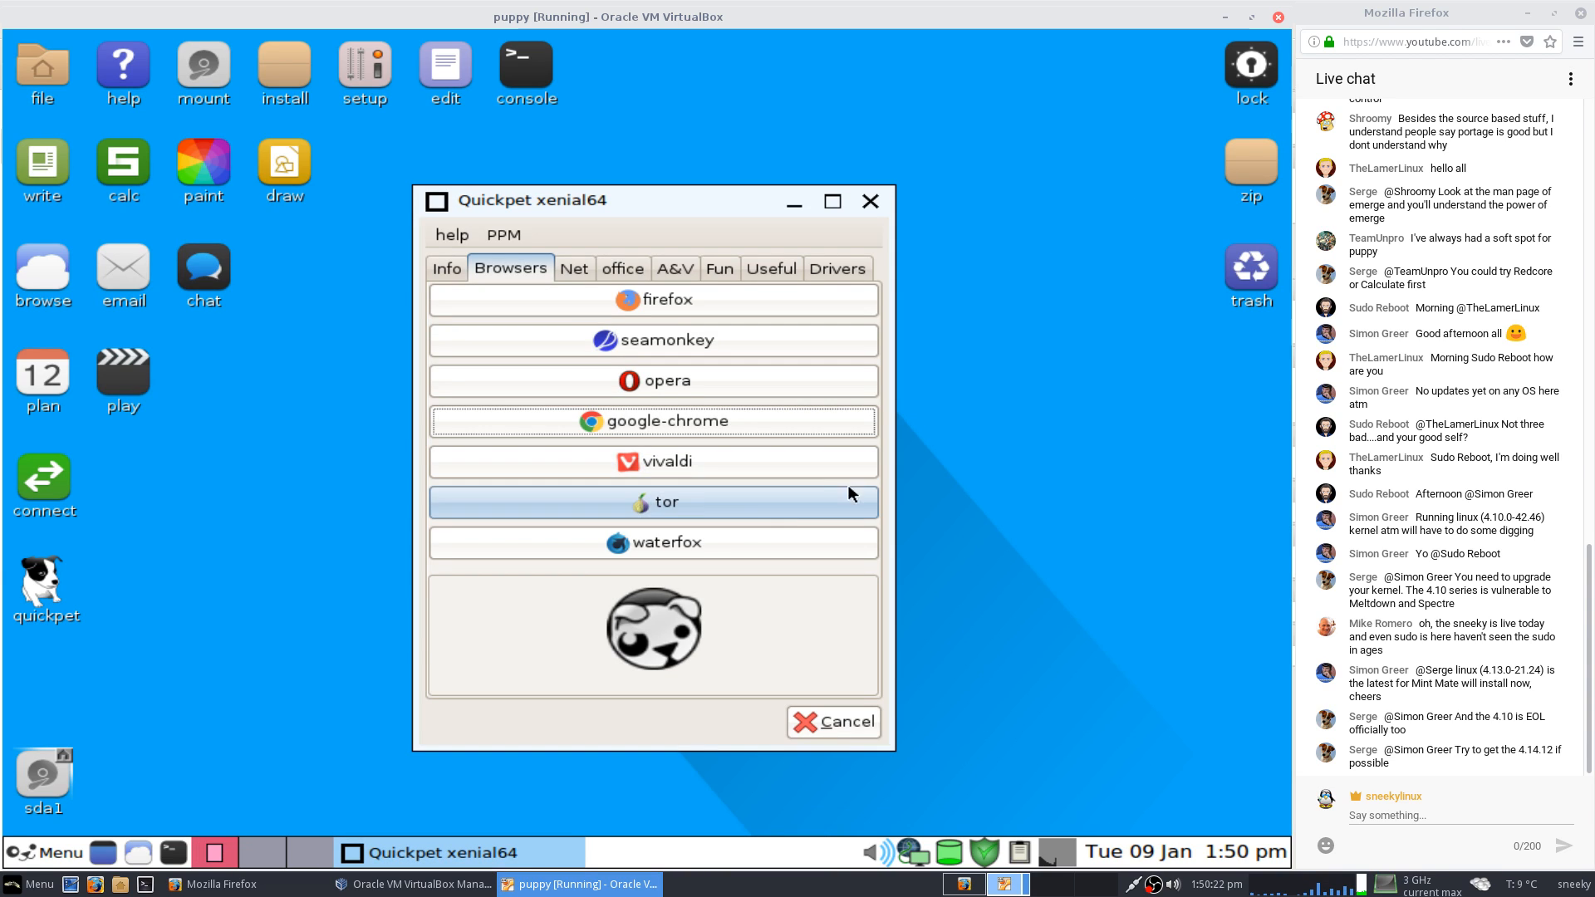
Download the 64 bit .deb package of Google Chrome through Quickpet's google-chrome entry and open it with petget.
{"action": "left_click", "coordinate": [703, 420]}
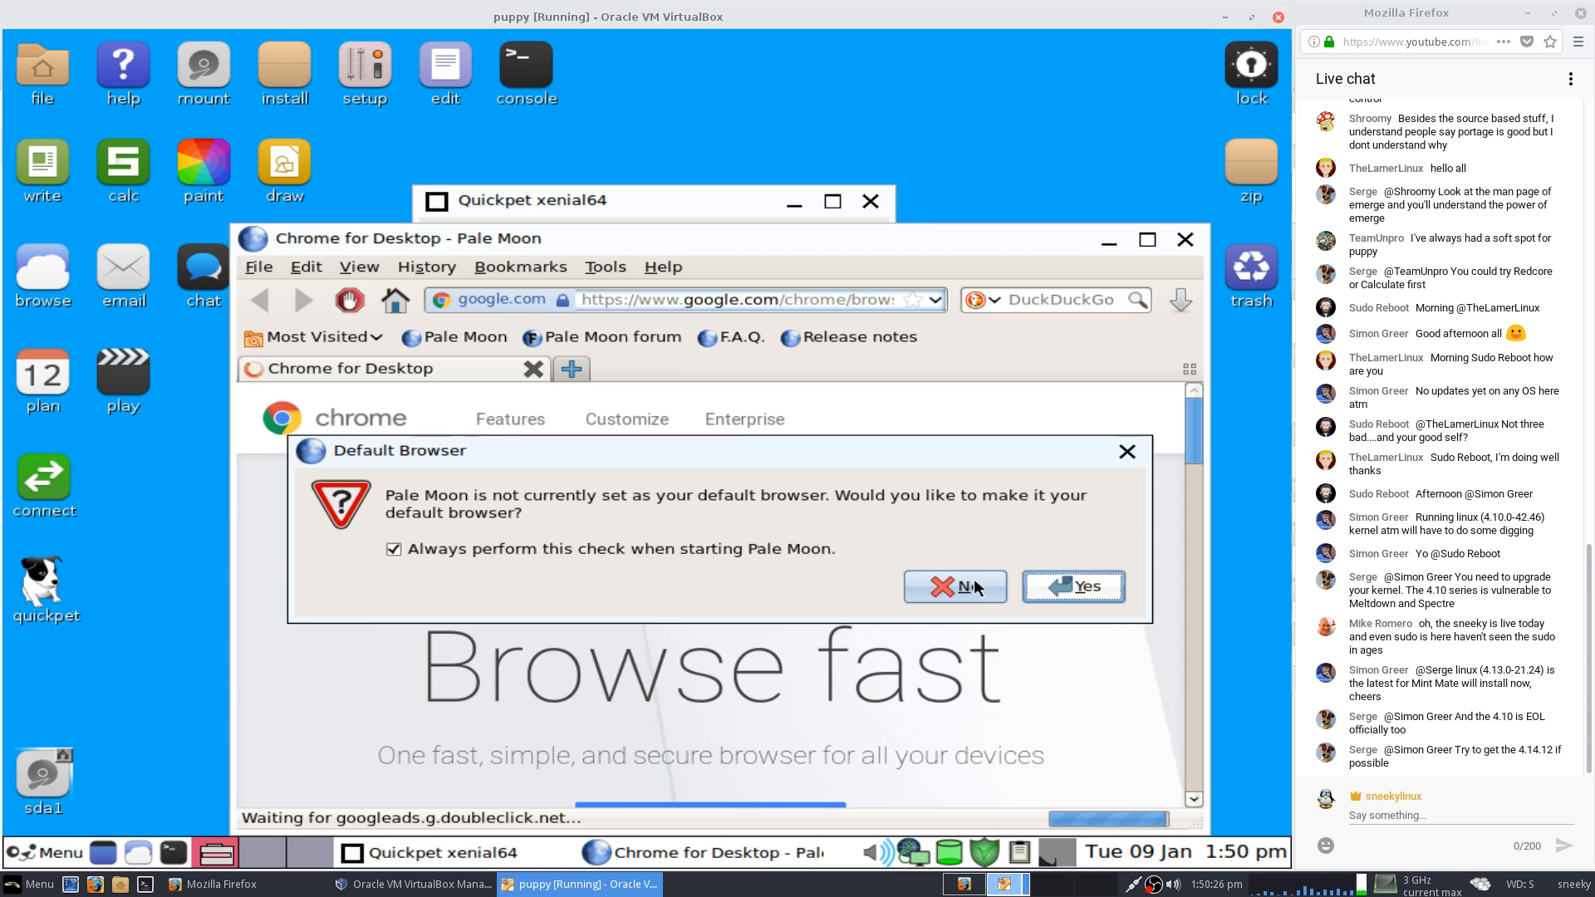
{"action": "left_click", "coordinate": [969, 590]}
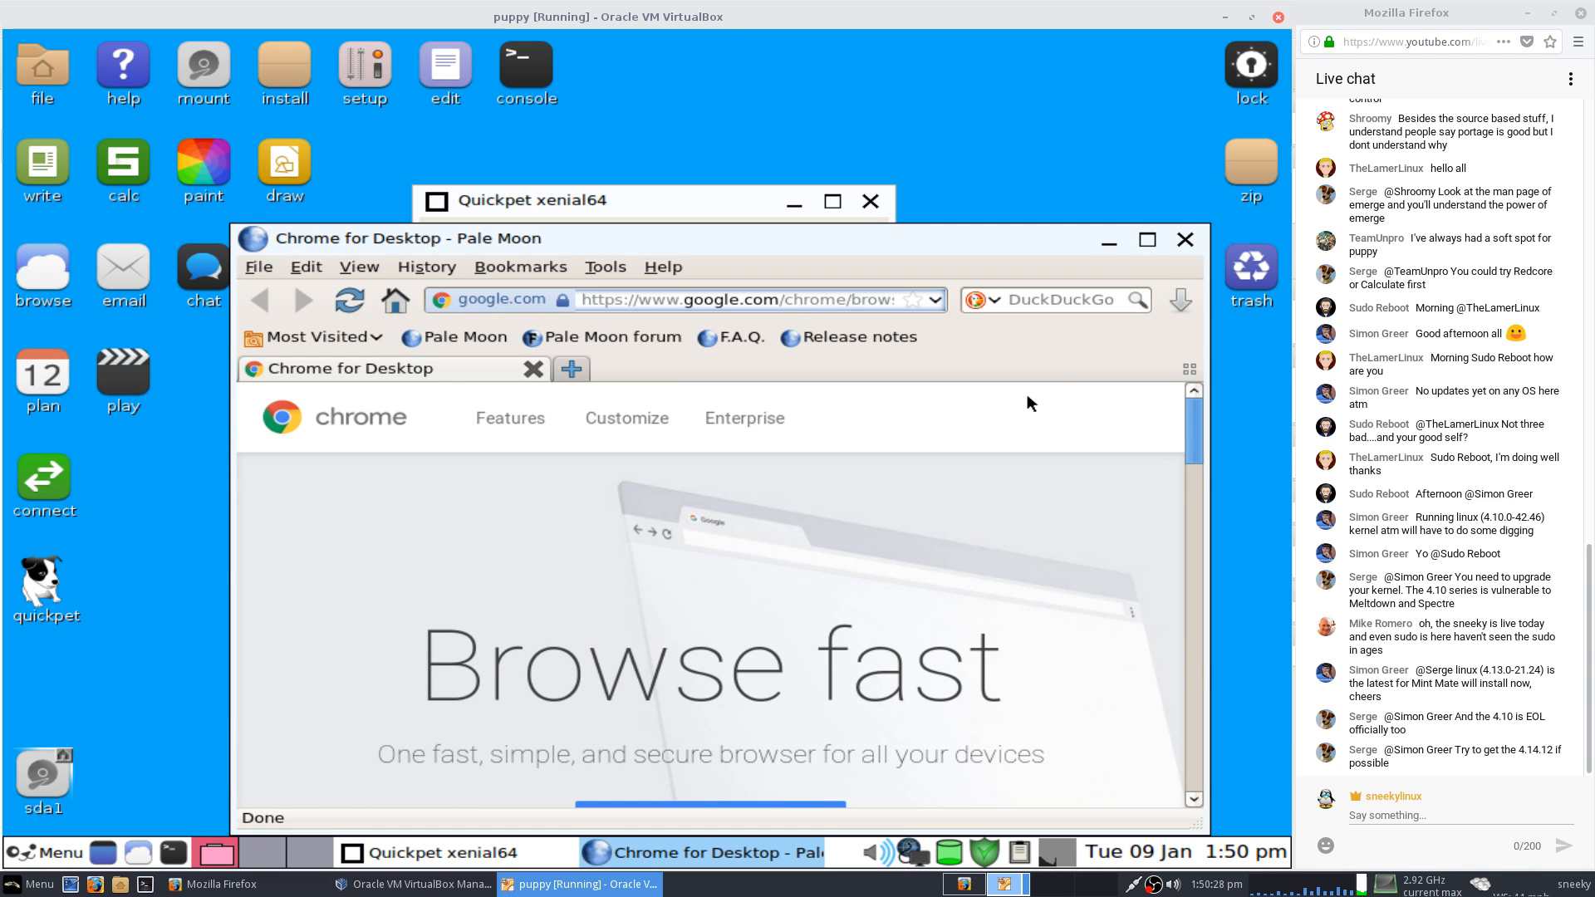
{"action": "left_click", "coordinate": [1148, 241]}
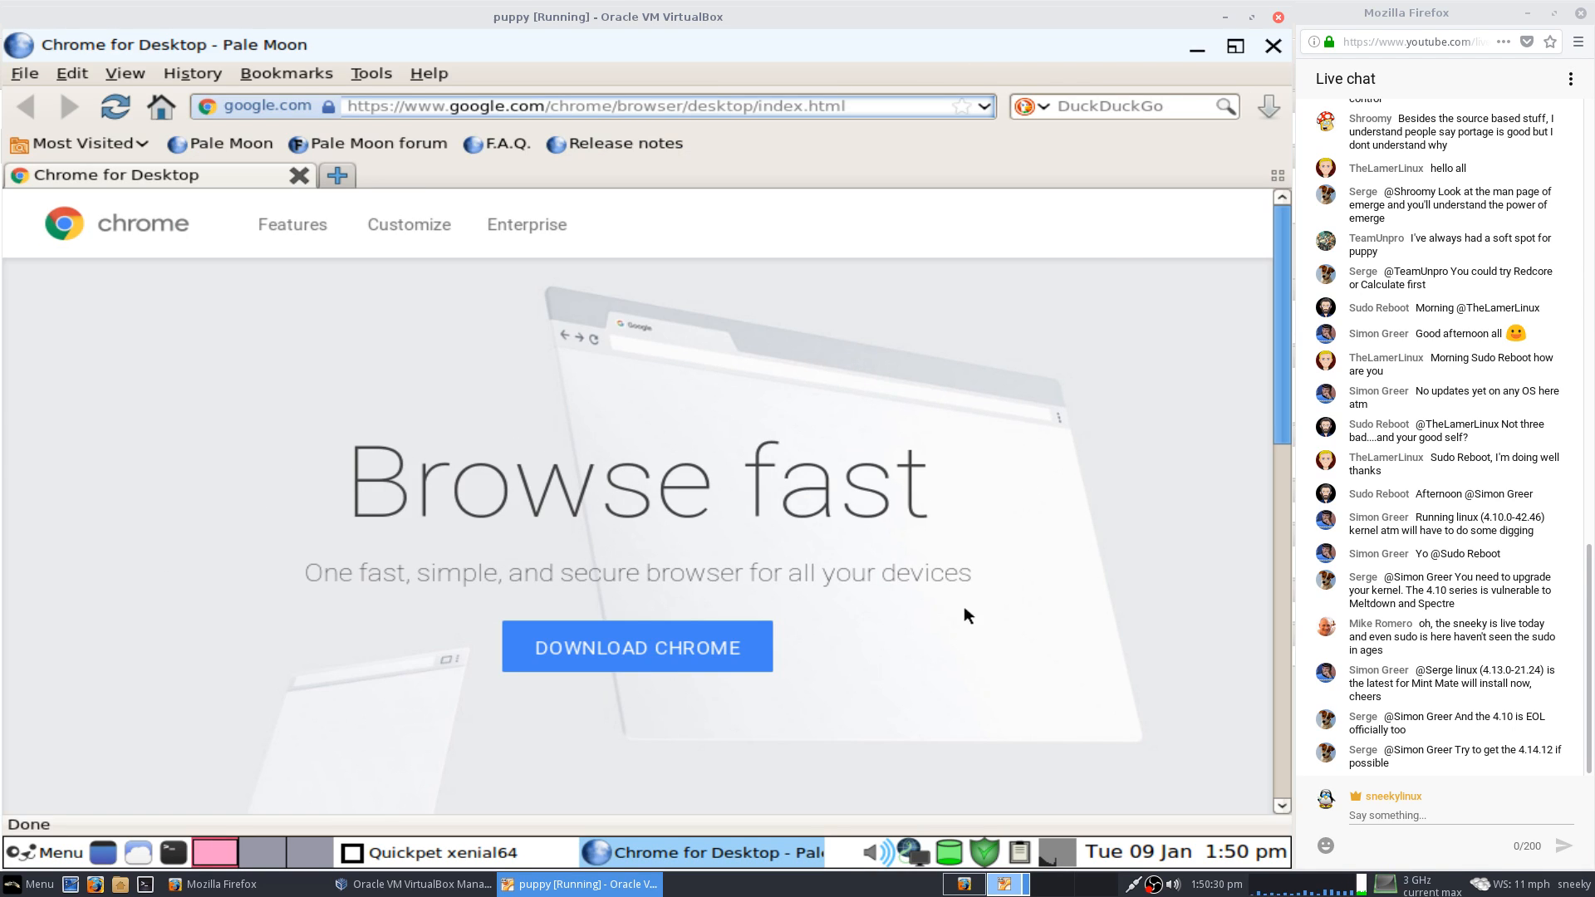
{"action": "left_click", "coordinate": [689, 653]}
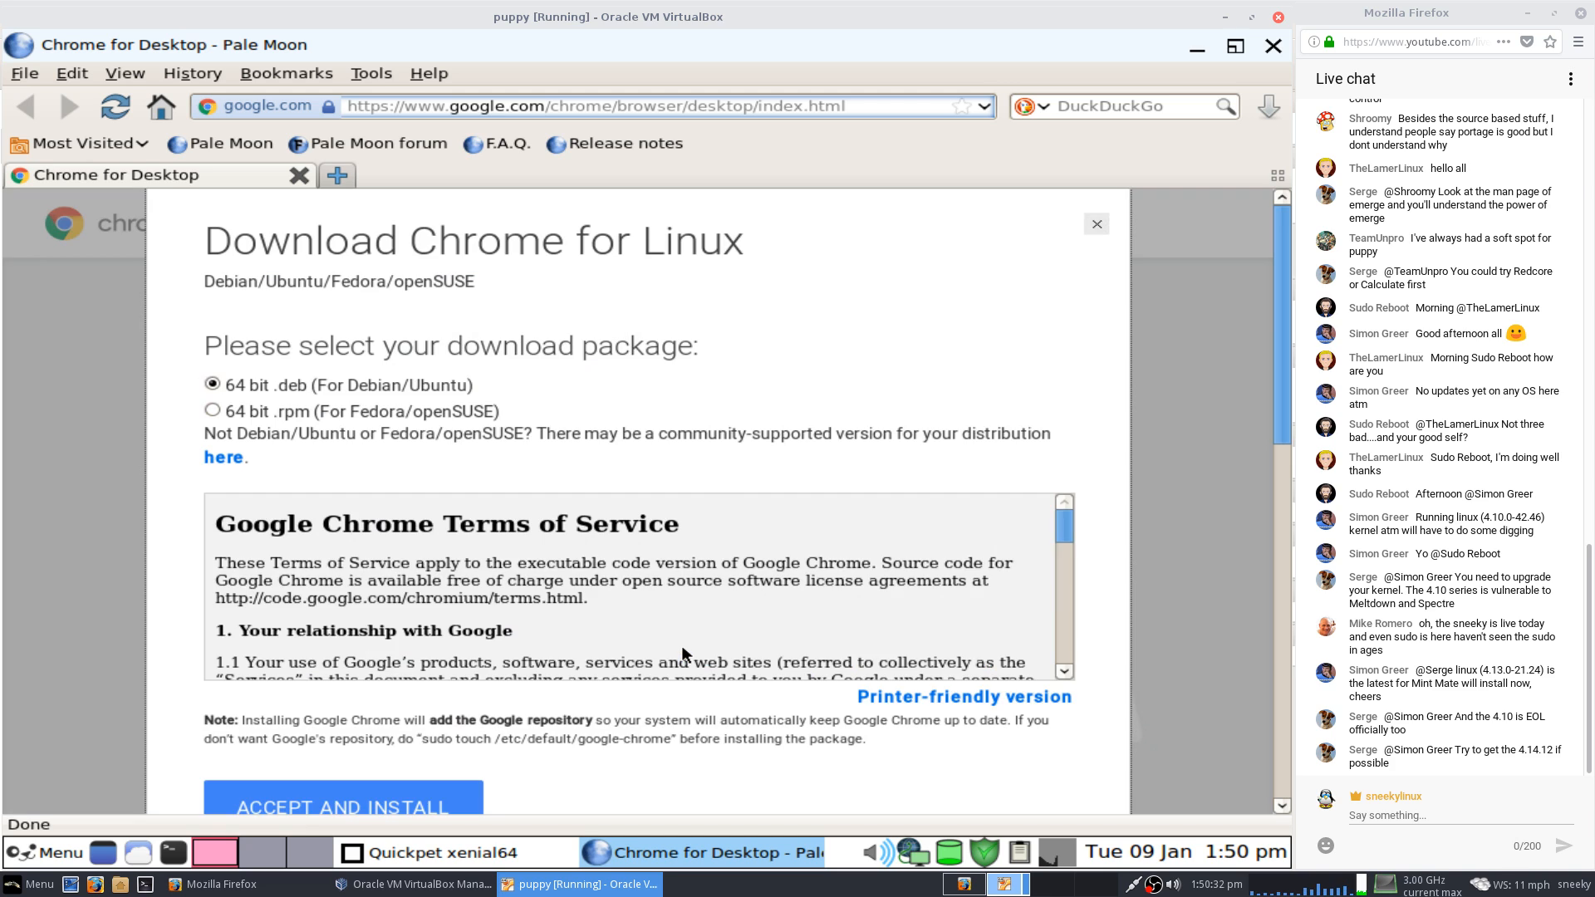
{"action": "left_click", "coordinate": [333, 793]}
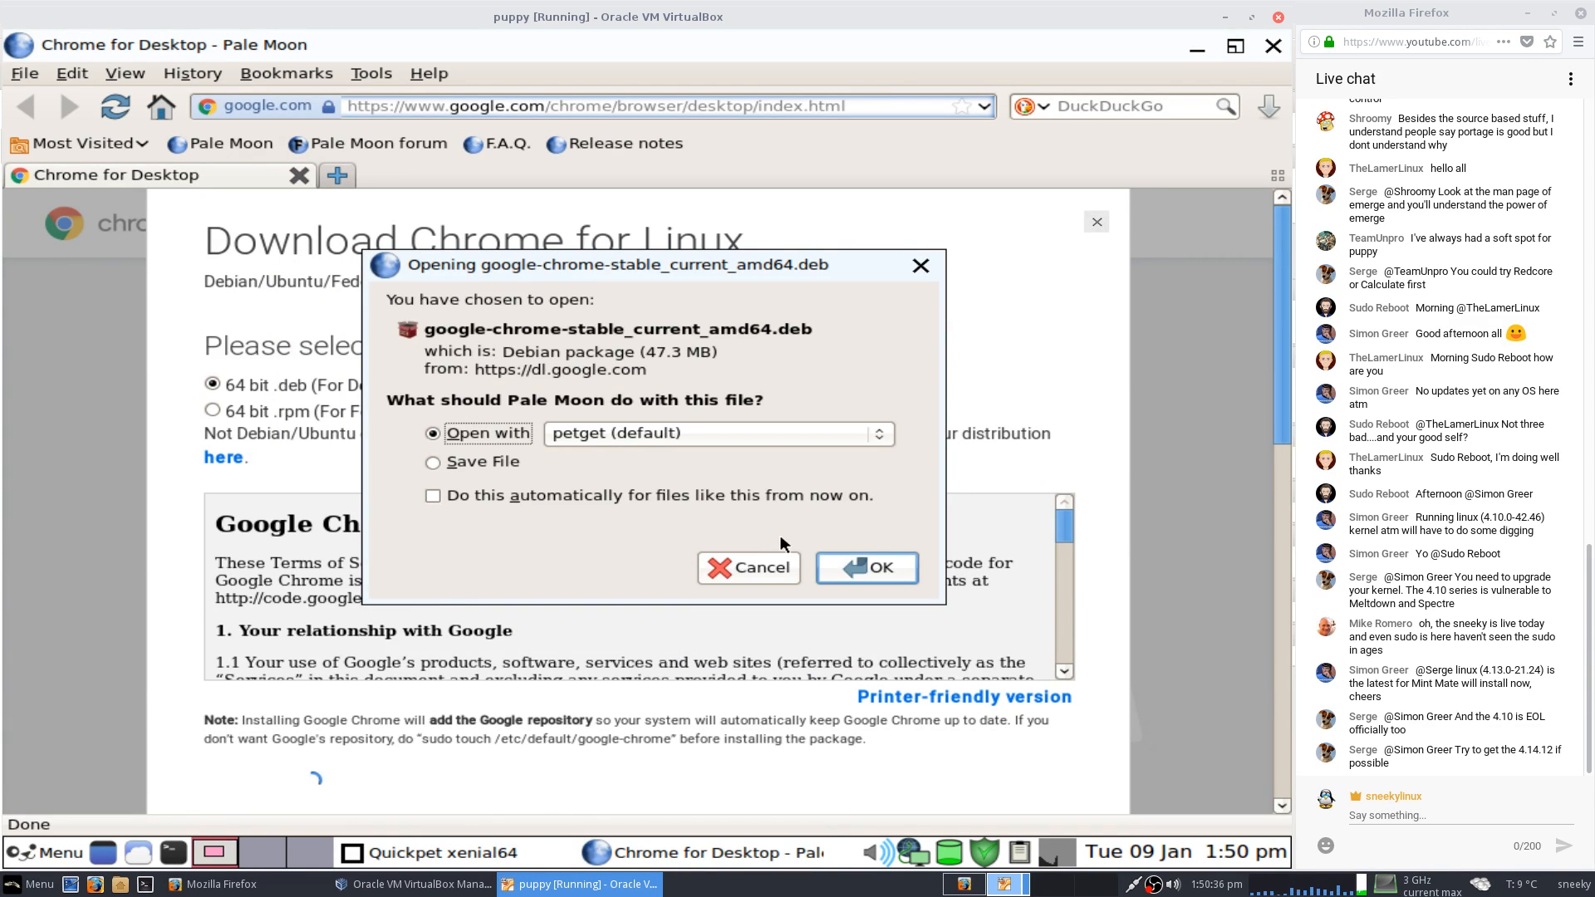
{"action": "left_click", "coordinate": [834, 568]}
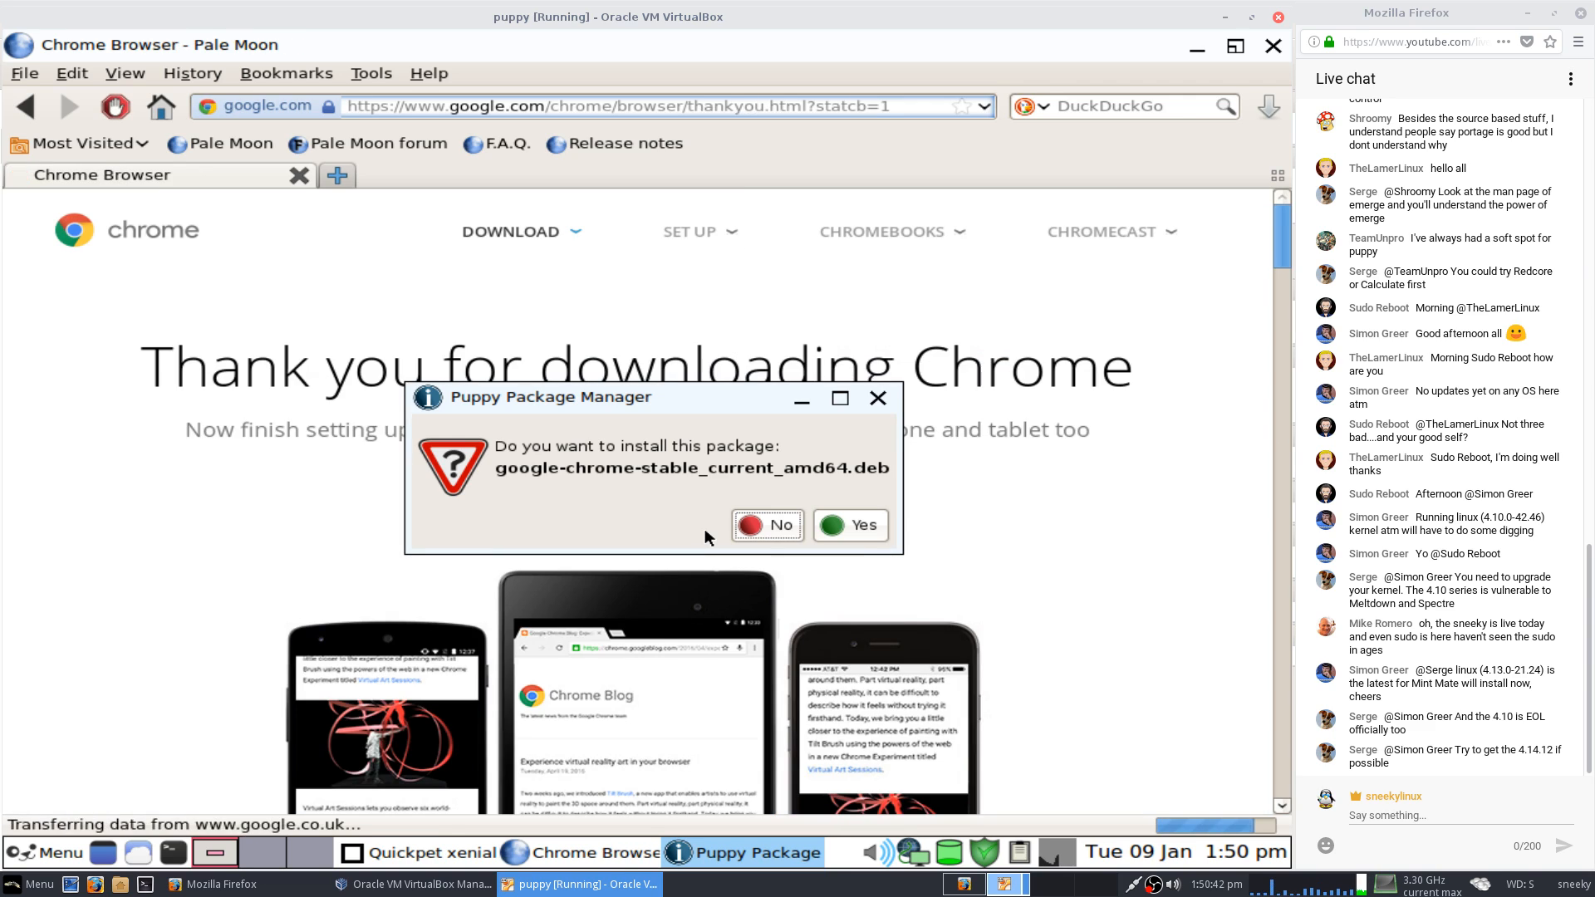
Install the google-chrome-stable_current_amd64.deb package, then close Pale Moon and Quickpet.
{"action": "left_click", "coordinate": [850, 524]}
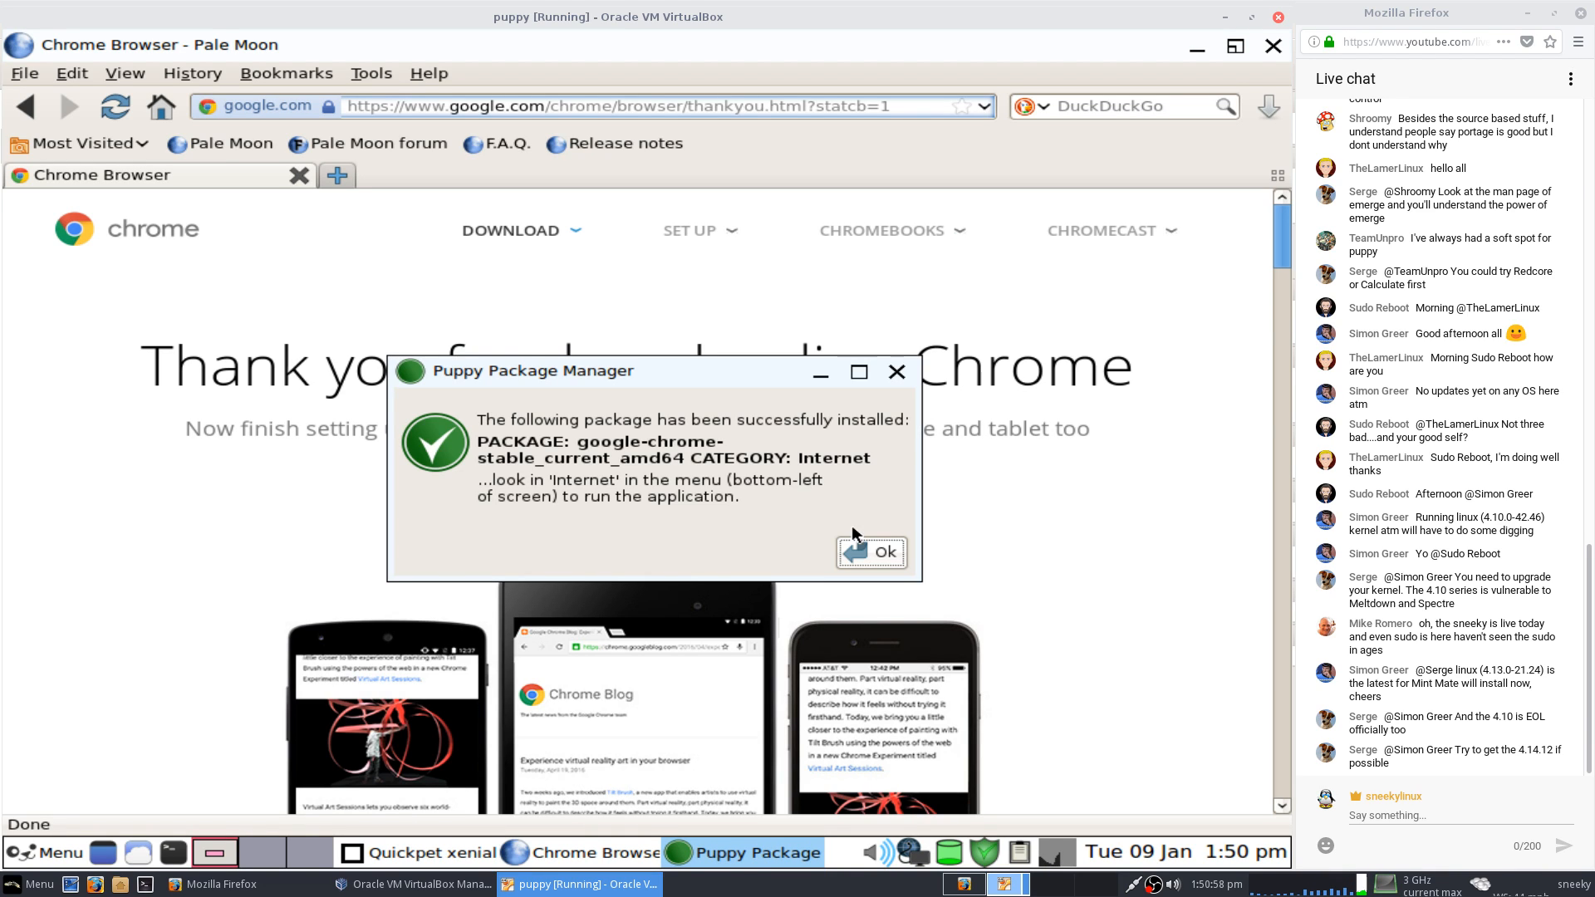
{"action": "left_click", "coordinate": [886, 562]}
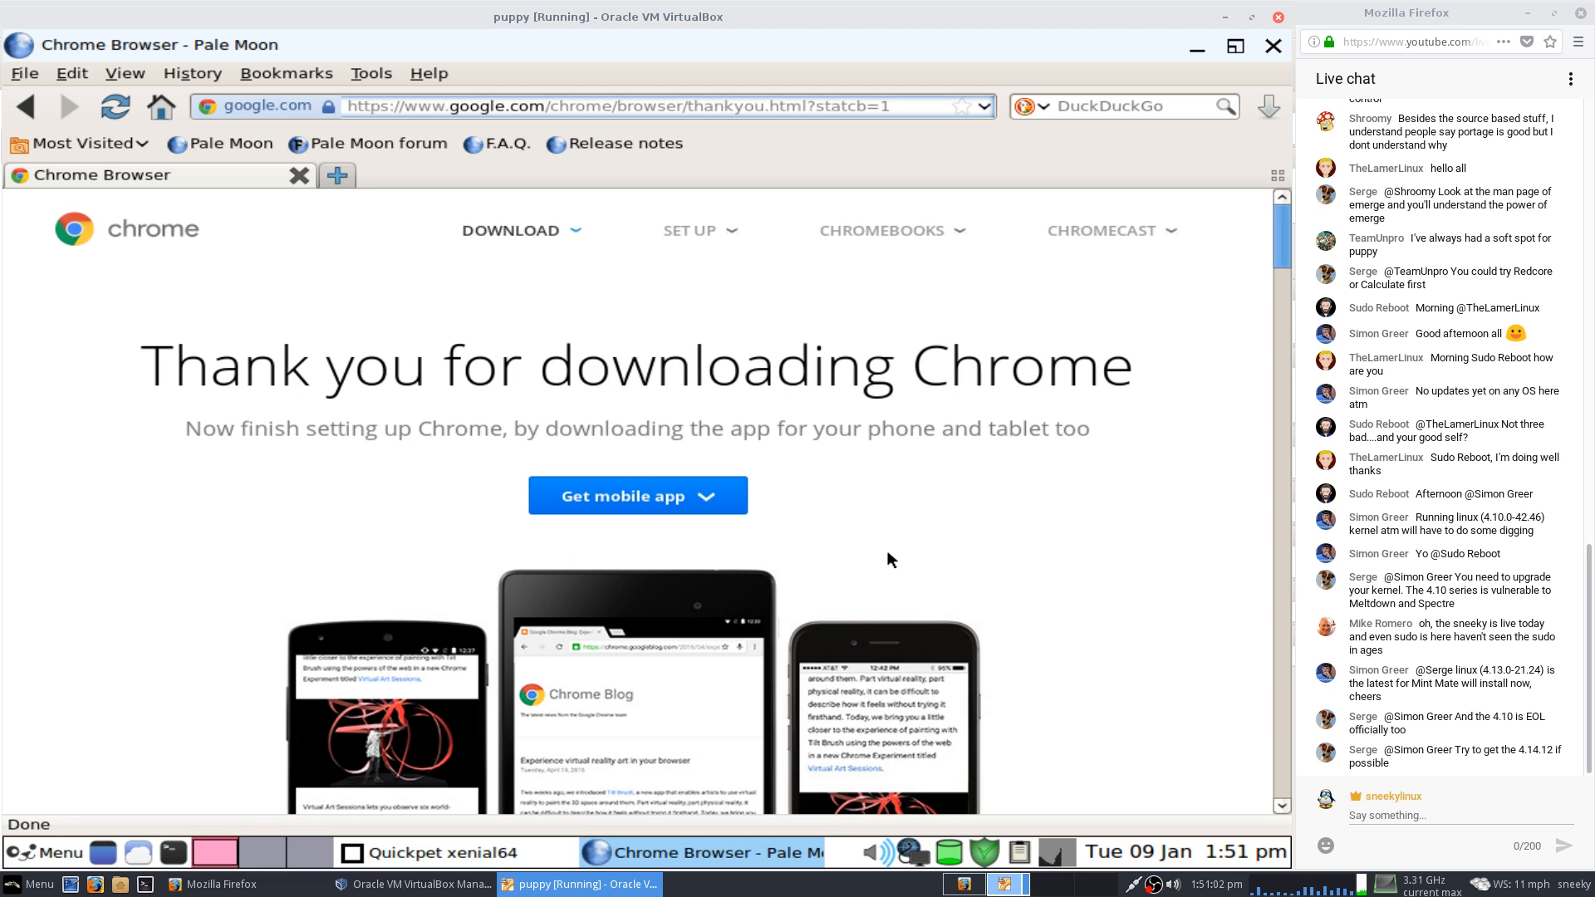
{"action": "left_click", "coordinate": [1274, 45]}
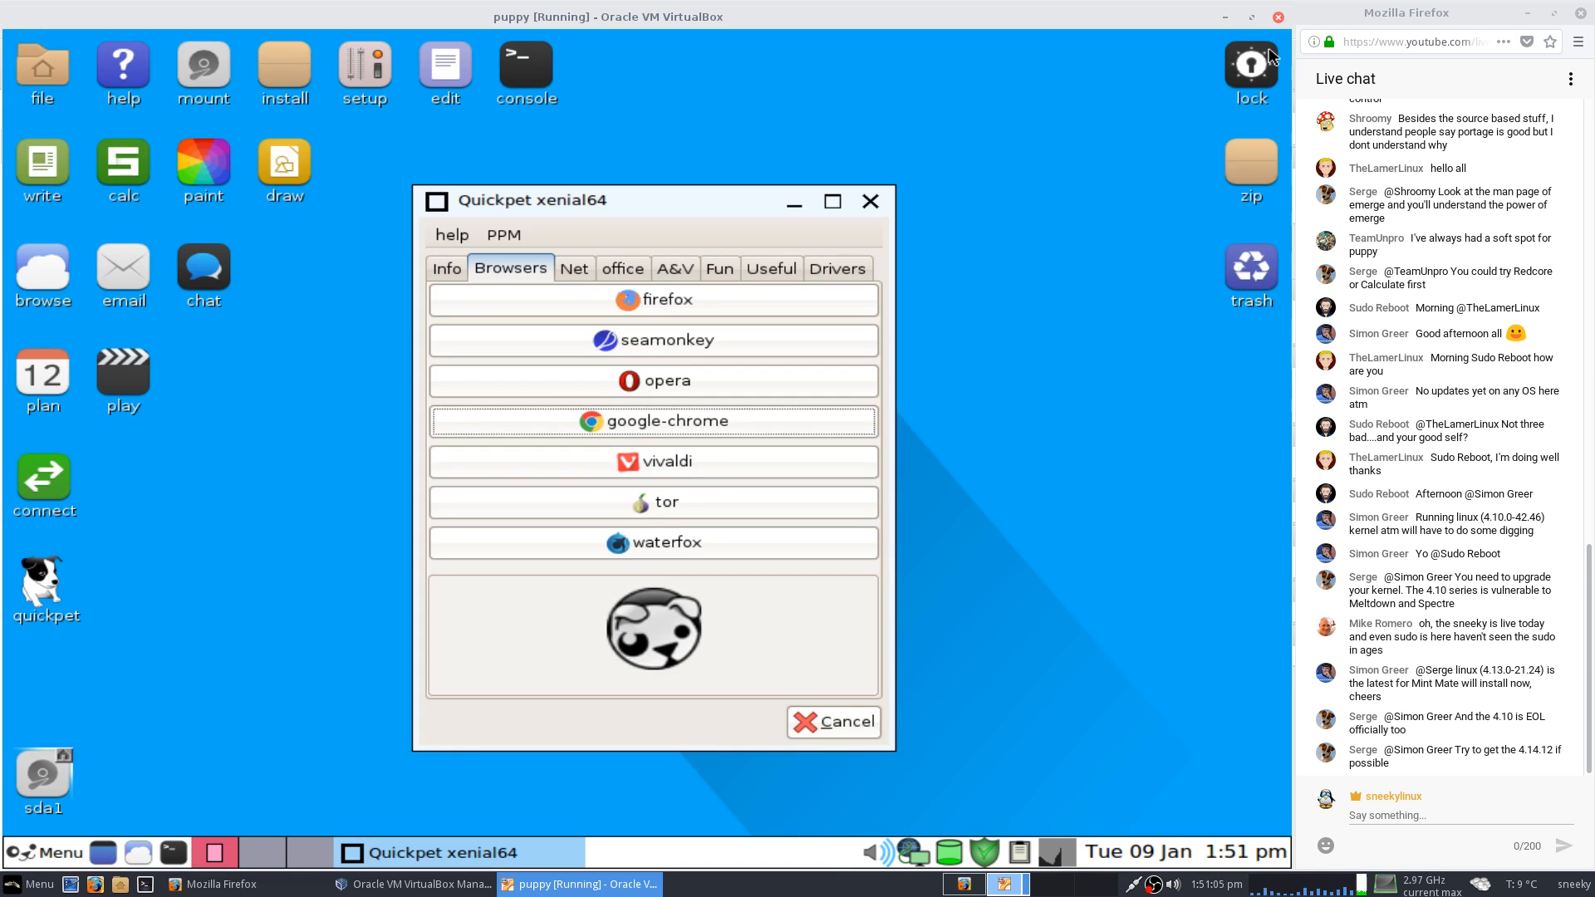
{"action": "left_click", "coordinate": [838, 723]}
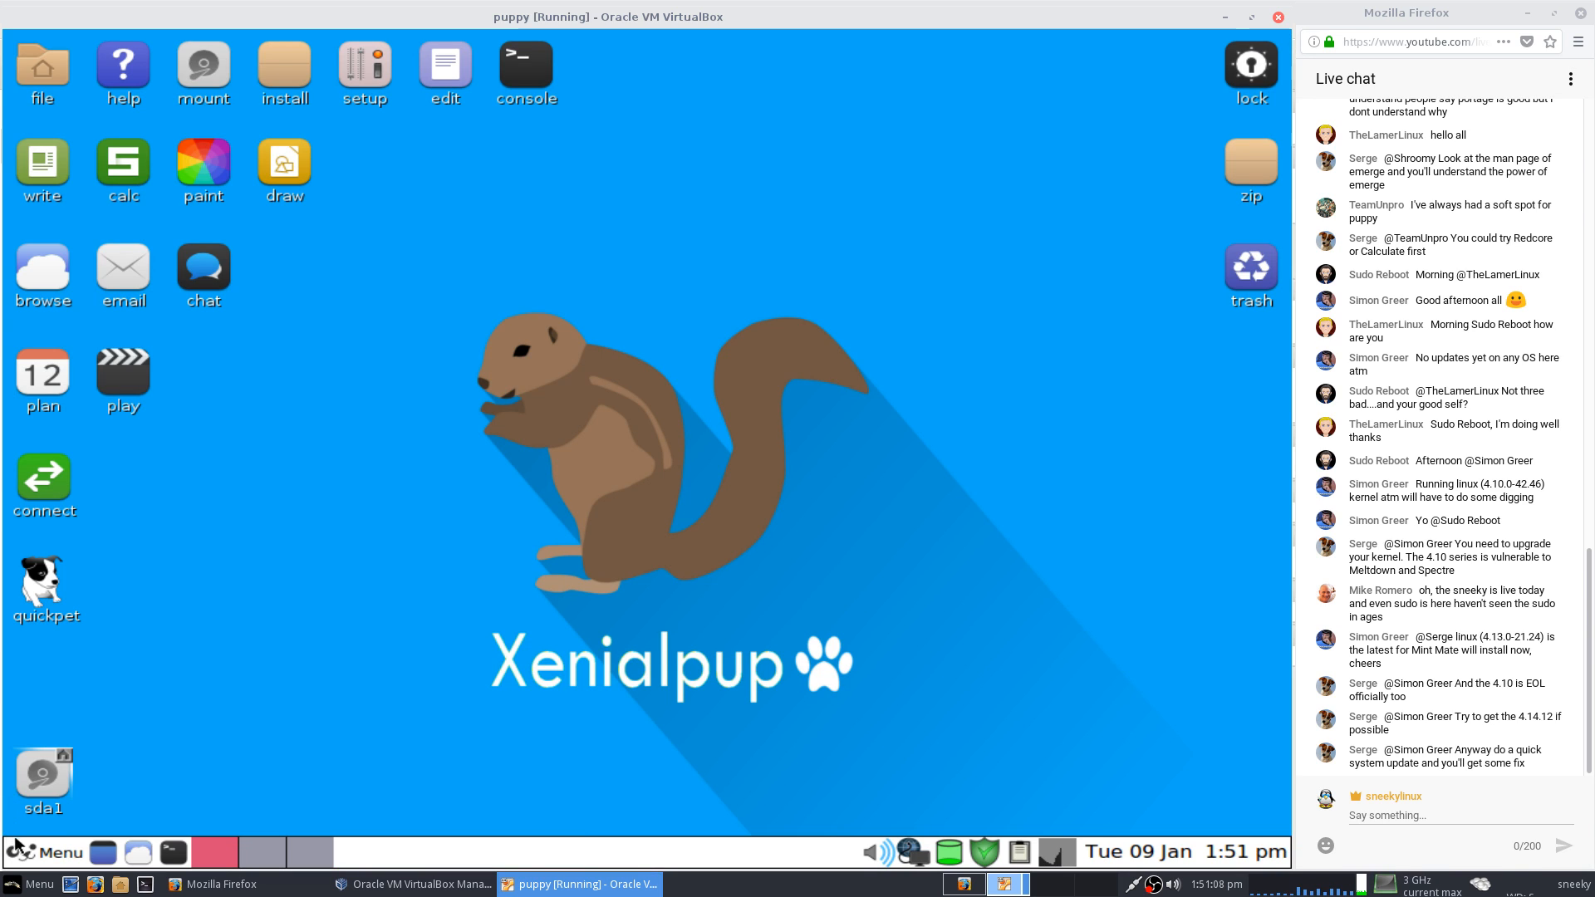
Reboot the installed Puppy system.
{"action": "left_click", "coordinate": [37, 854]}
{"action": "left_click", "coordinate": [47, 824]}
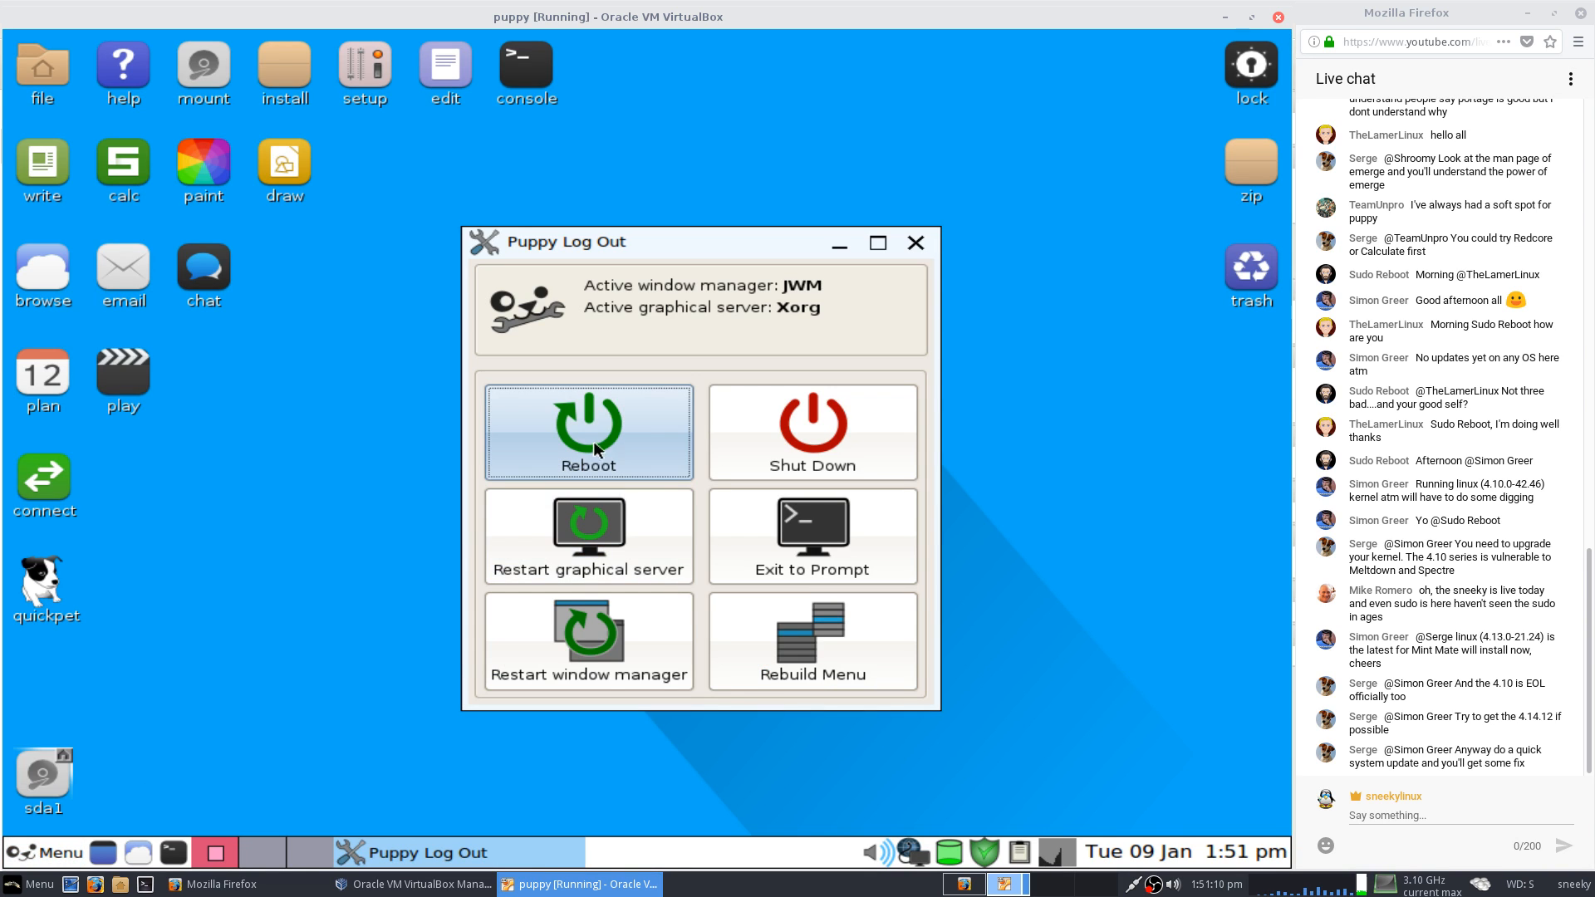
{"action": "left_click", "coordinate": [598, 439]}
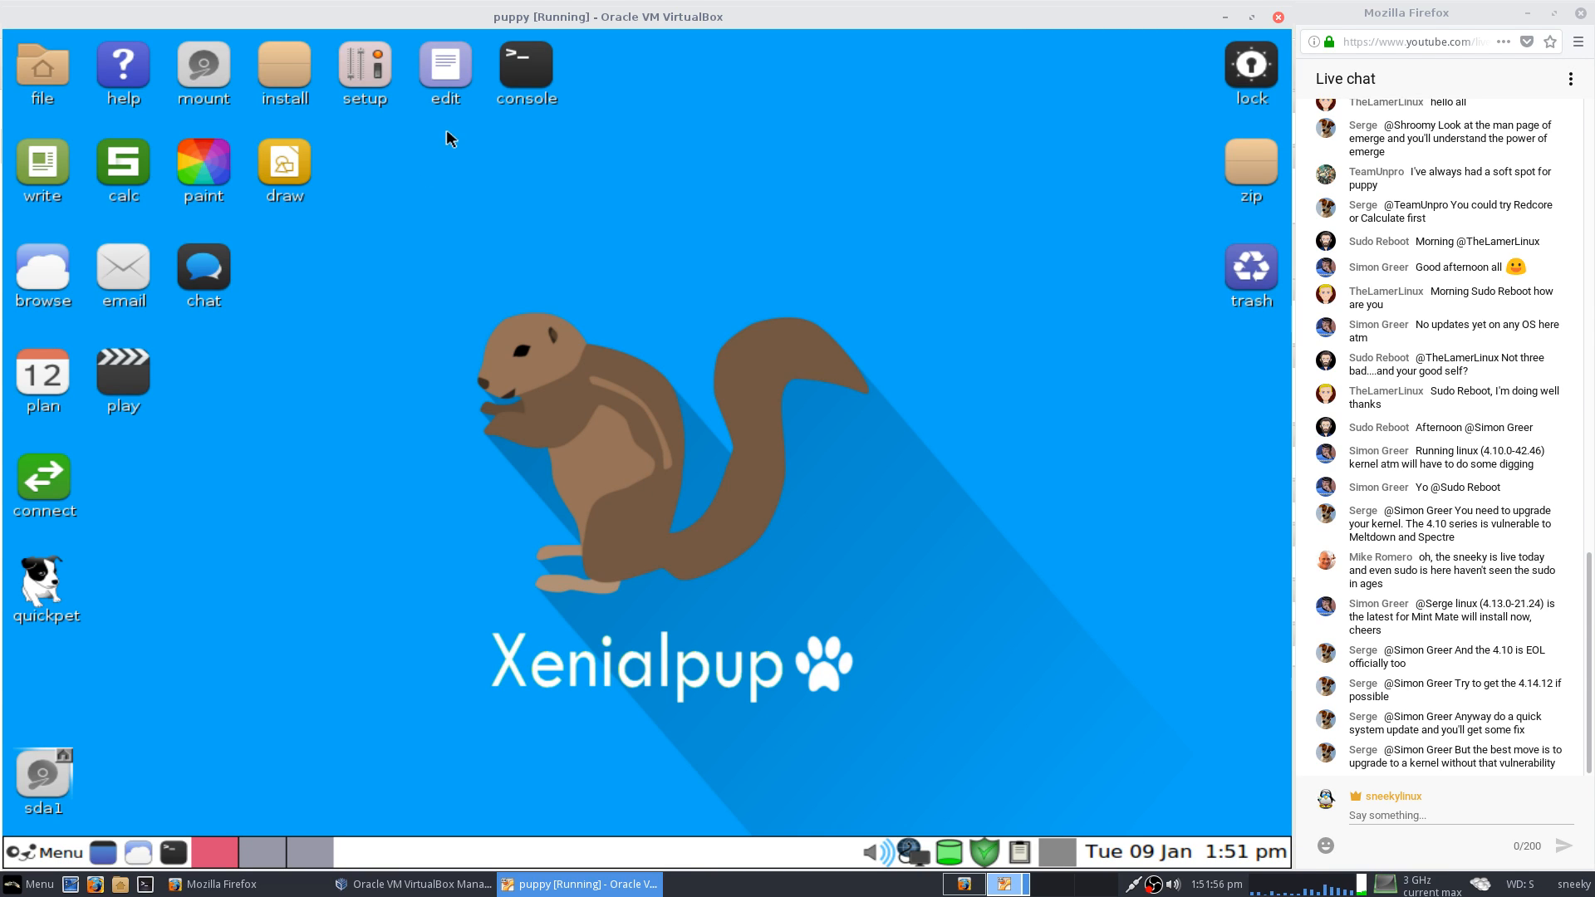
Run Google Chrome for the first time as the default browser without signing in, and close it along with the pmcputemp window.
{"action": "right_click", "coordinate": [370, 298]}
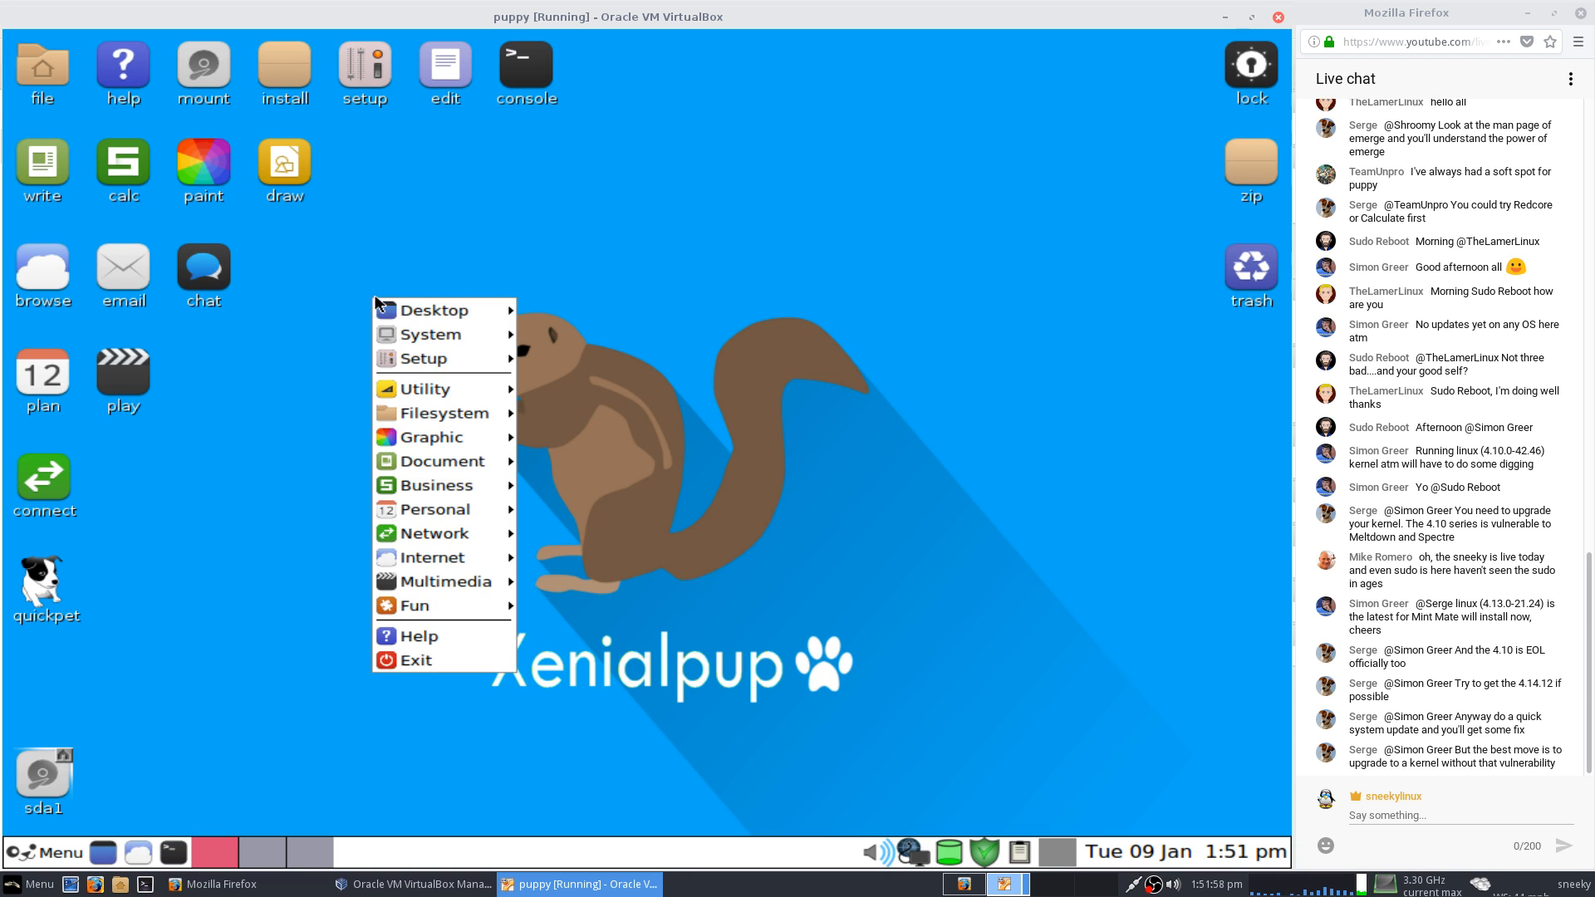
{"action": "mouse_move", "coordinate": [415, 461]}
{"action": "mouse_move", "coordinate": [441, 553]}
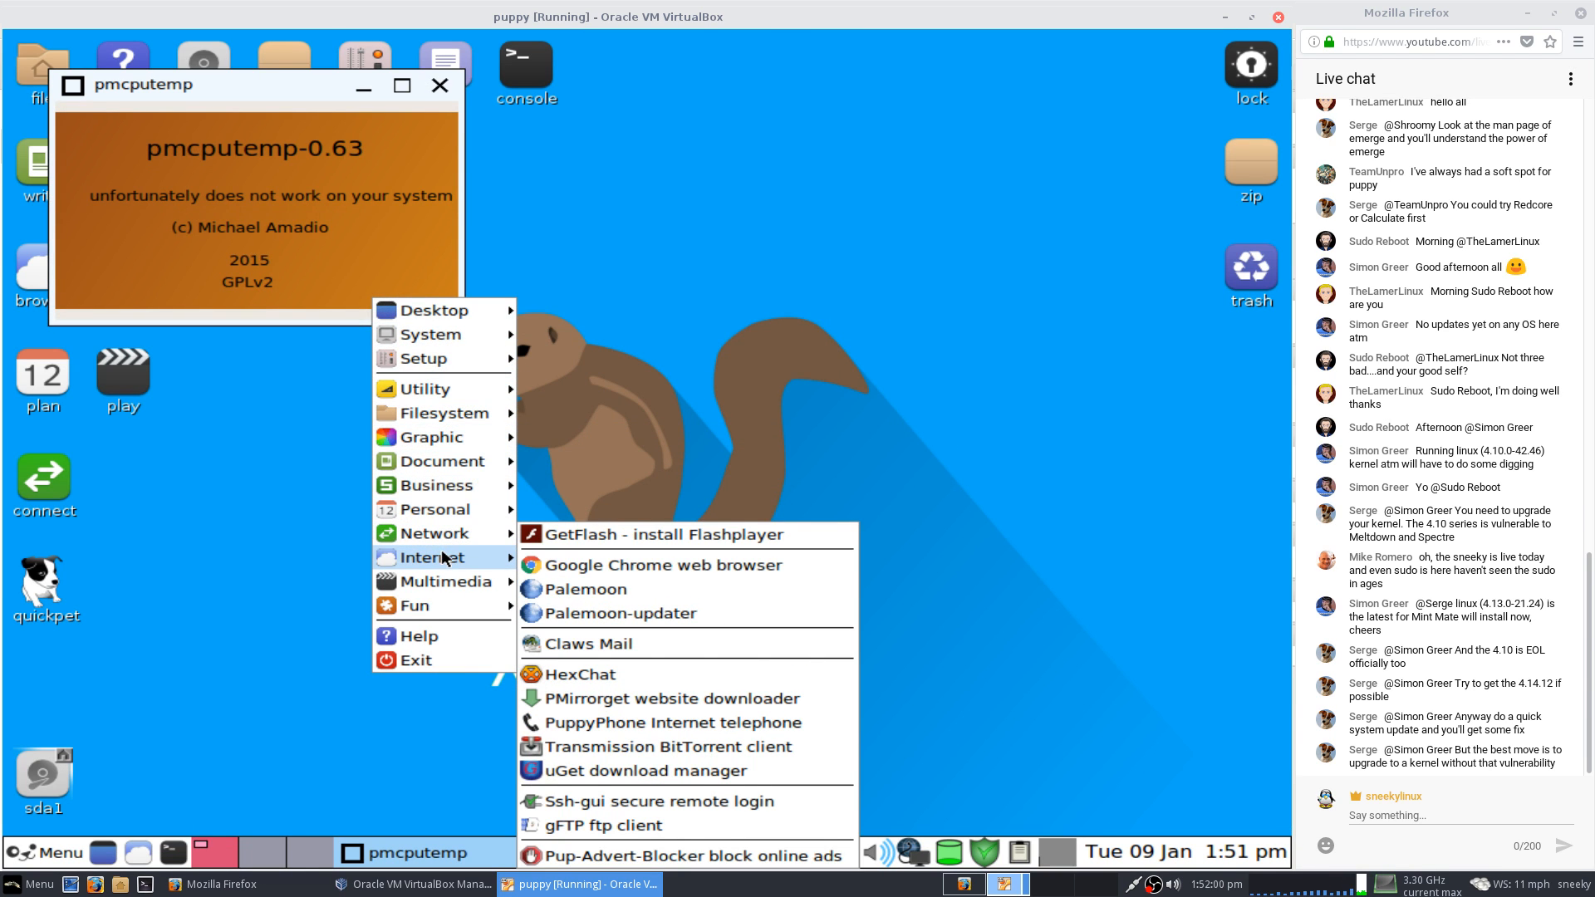
{"action": "left_click", "coordinate": [551, 564]}
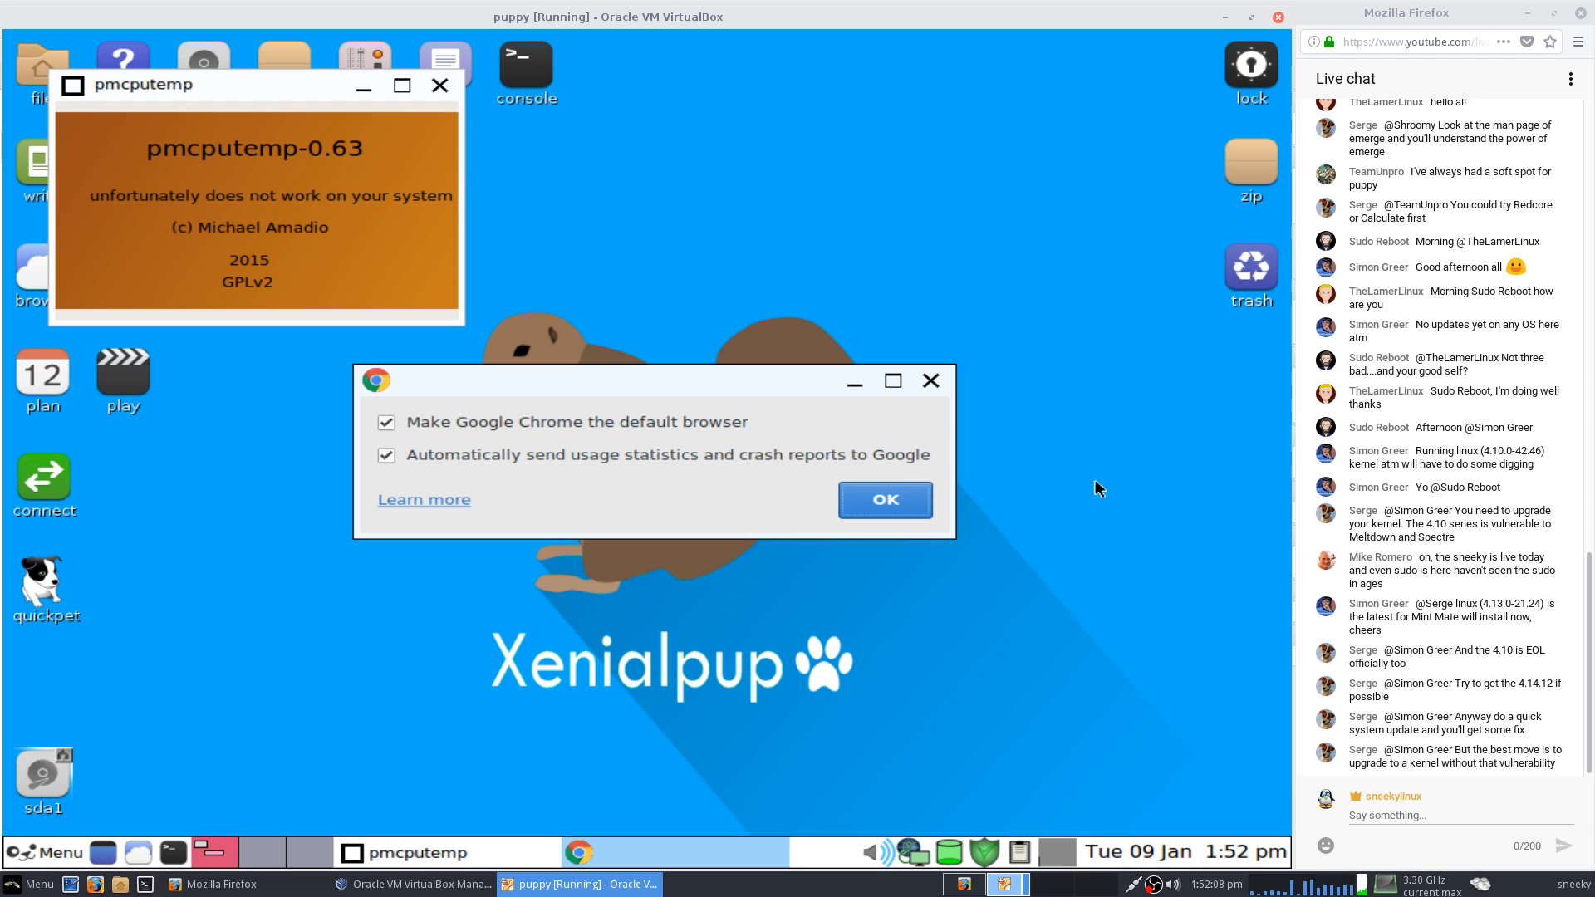
{"action": "left_click", "coordinate": [900, 505]}
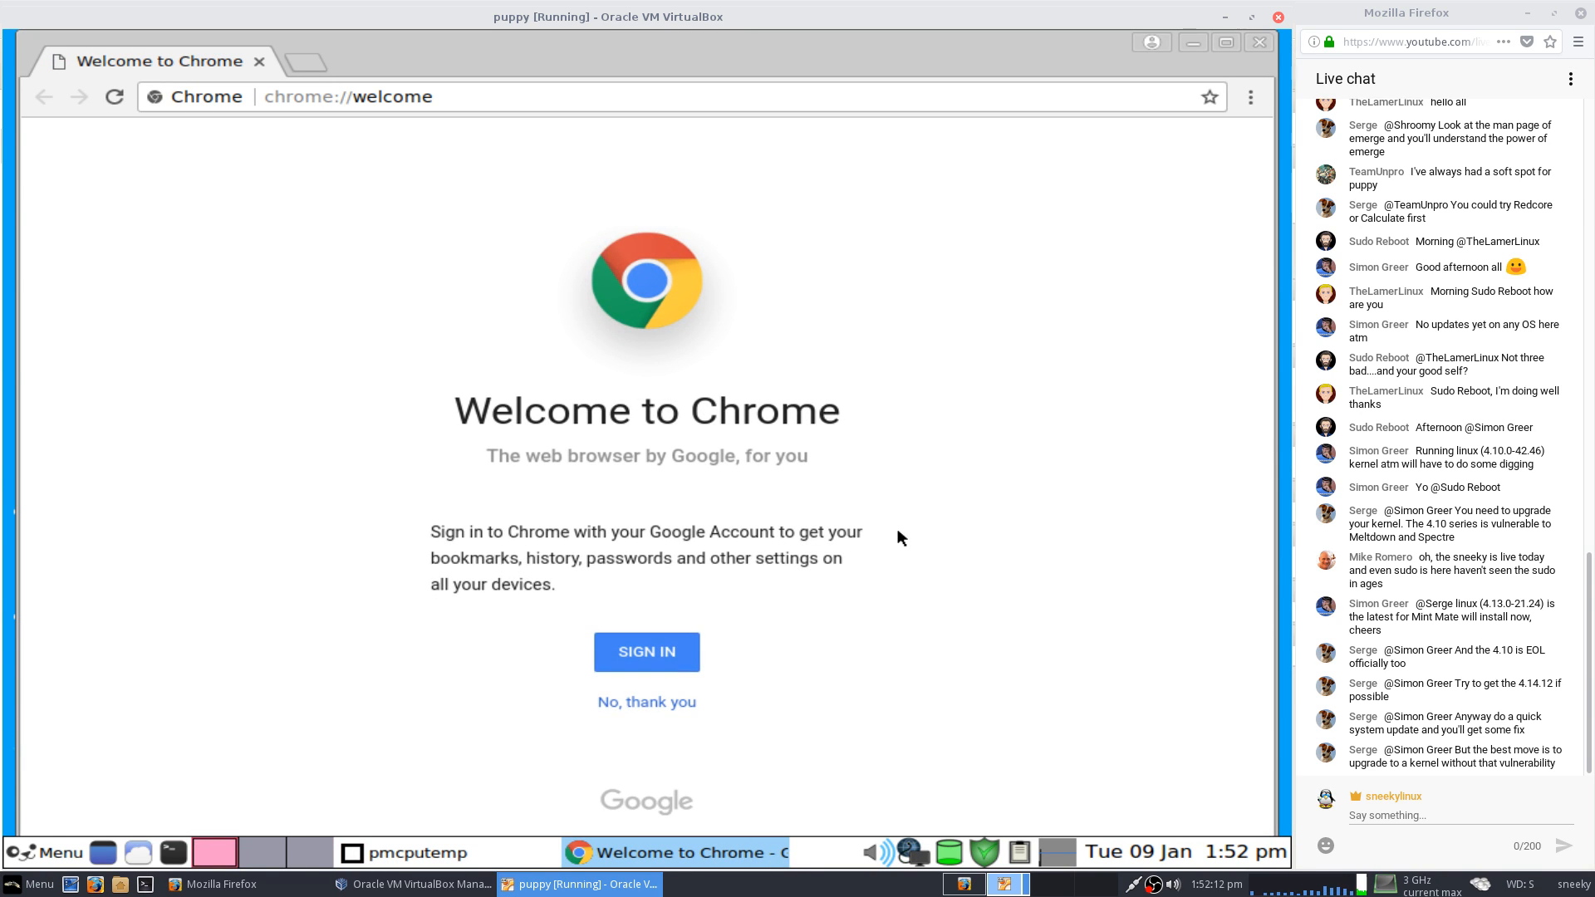
{"action": "left_click", "coordinate": [687, 705]}
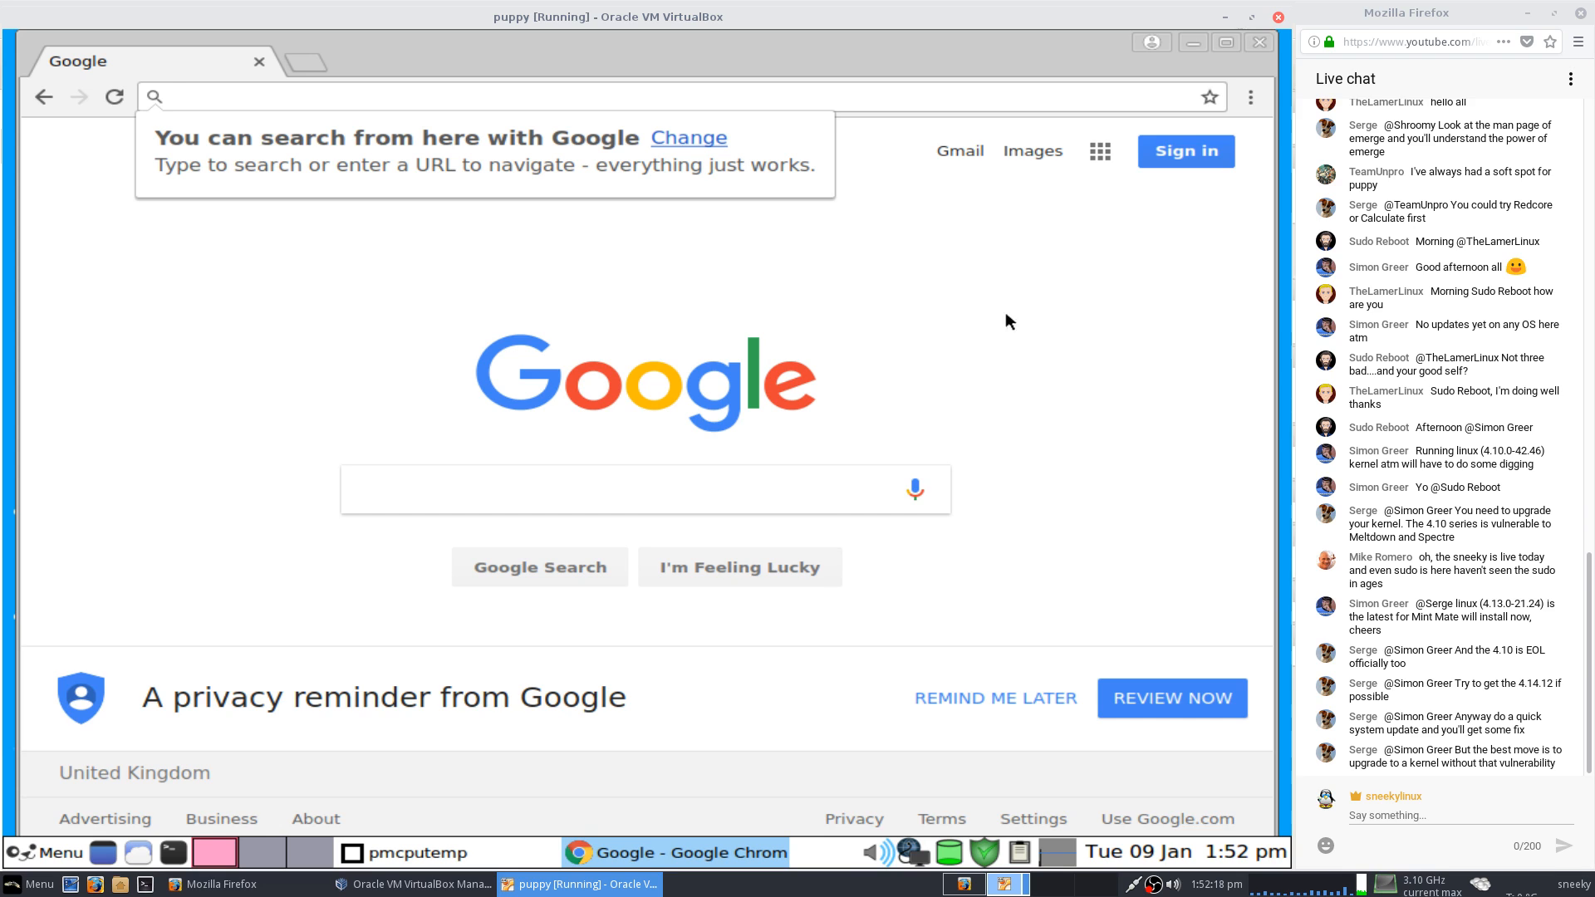
{"action": "left_click", "coordinate": [1262, 43]}
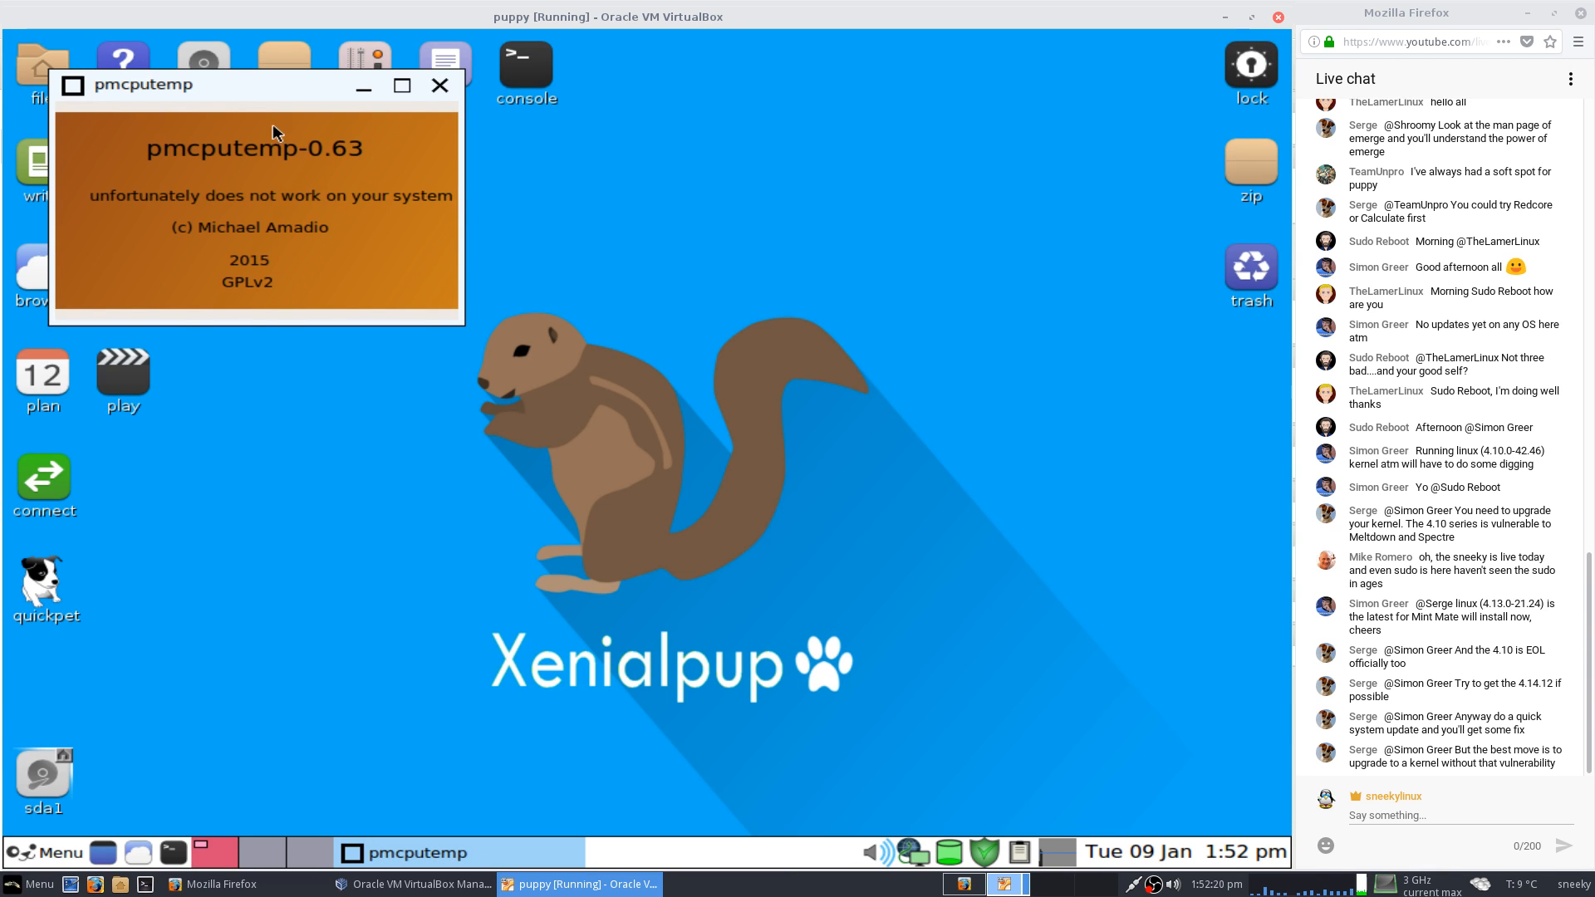
{"action": "left_click", "coordinate": [441, 84]}
Install the scribus-1.5.3-x86_64.pet package from Quickpet's office applications.
{"action": "left_click", "coordinate": [46, 586]}
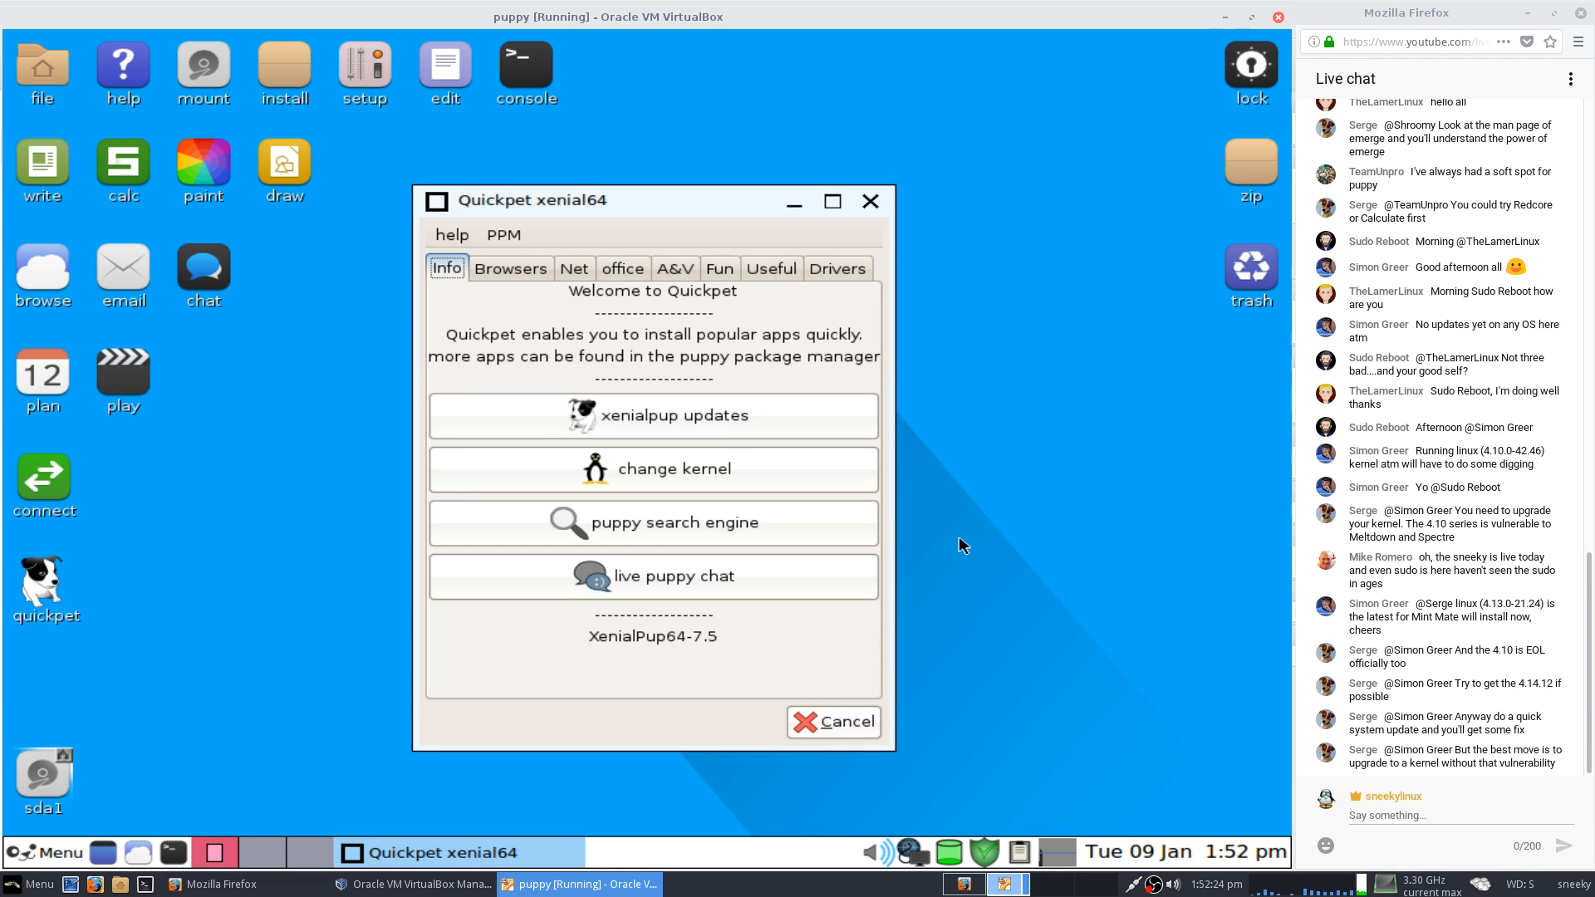
{"action": "left_click", "coordinate": [488, 269]}
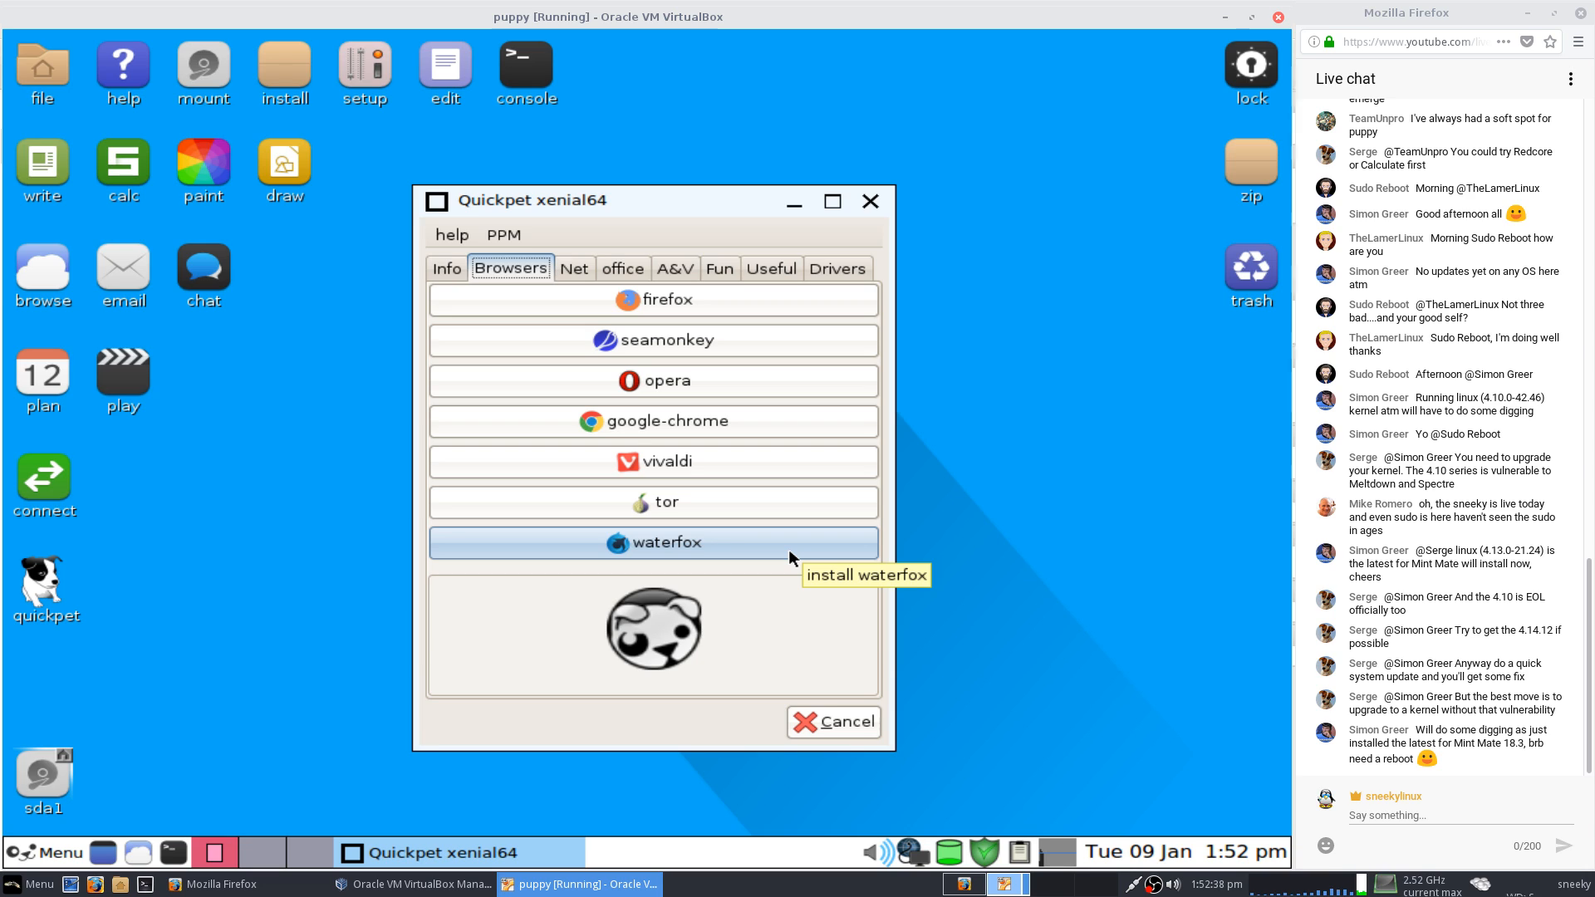
{"action": "left_click", "coordinate": [574, 270]}
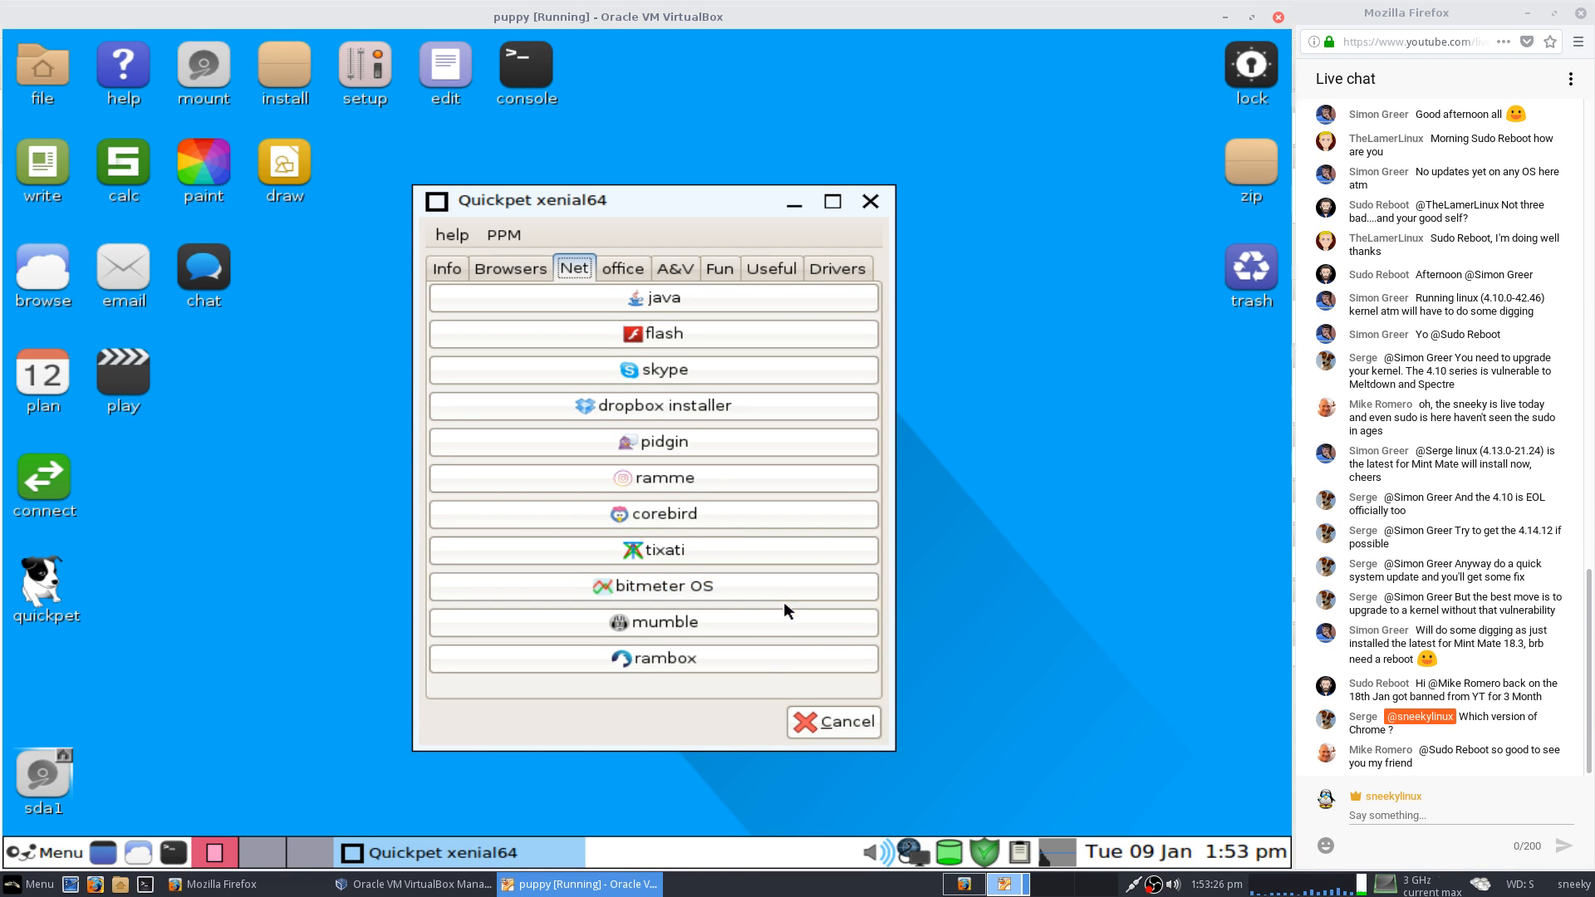
{"action": "left_click", "coordinate": [623, 272]}
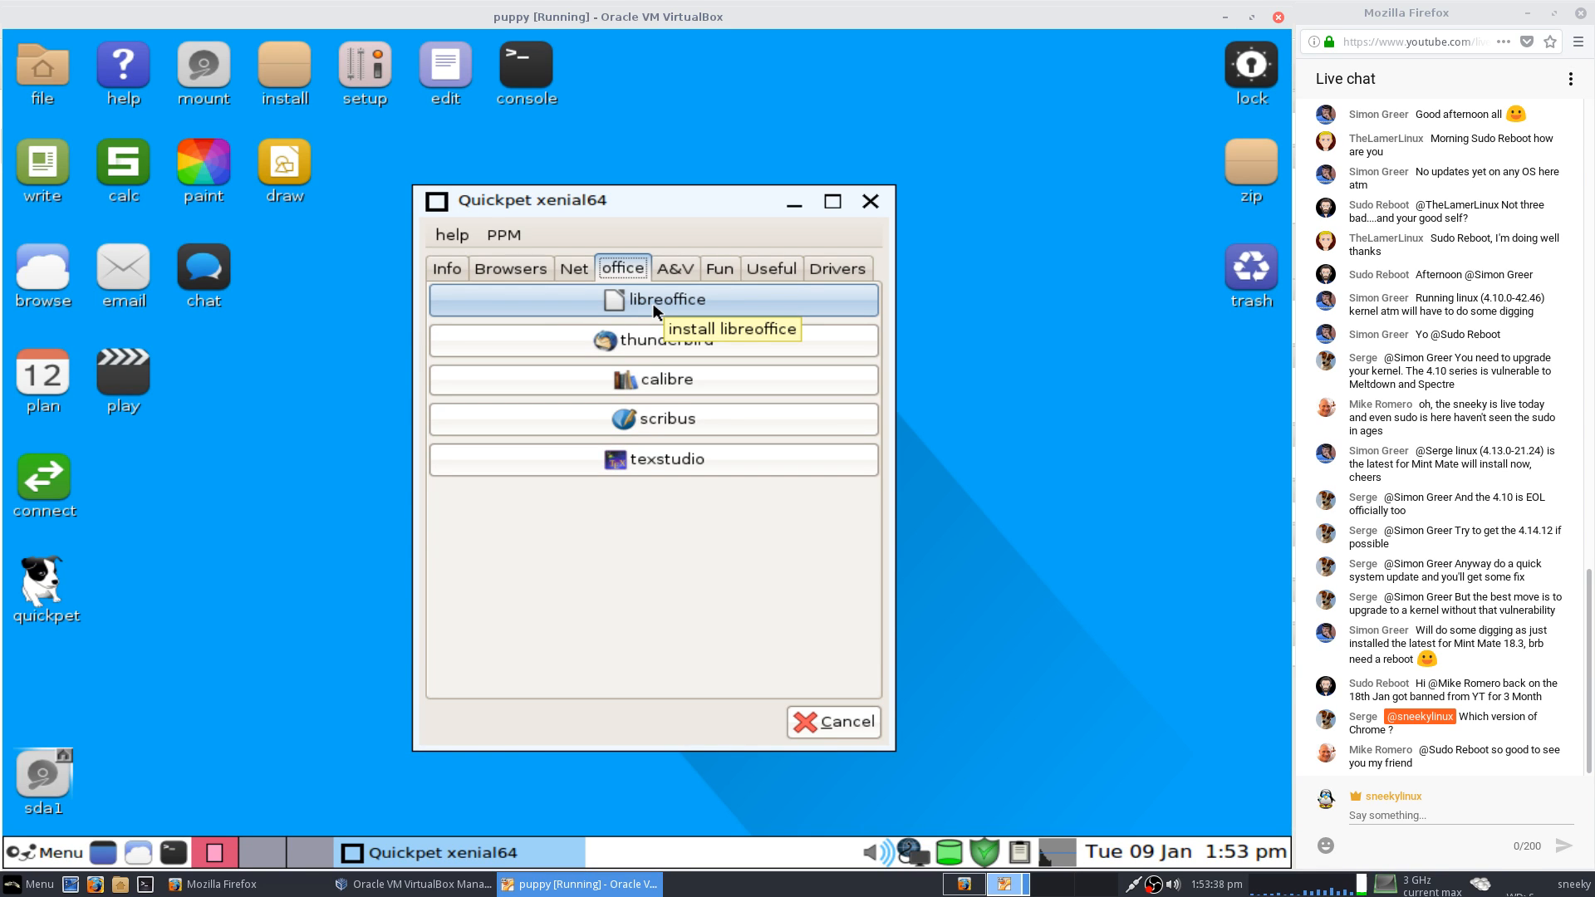
{"action": "left_click", "coordinate": [696, 416]}
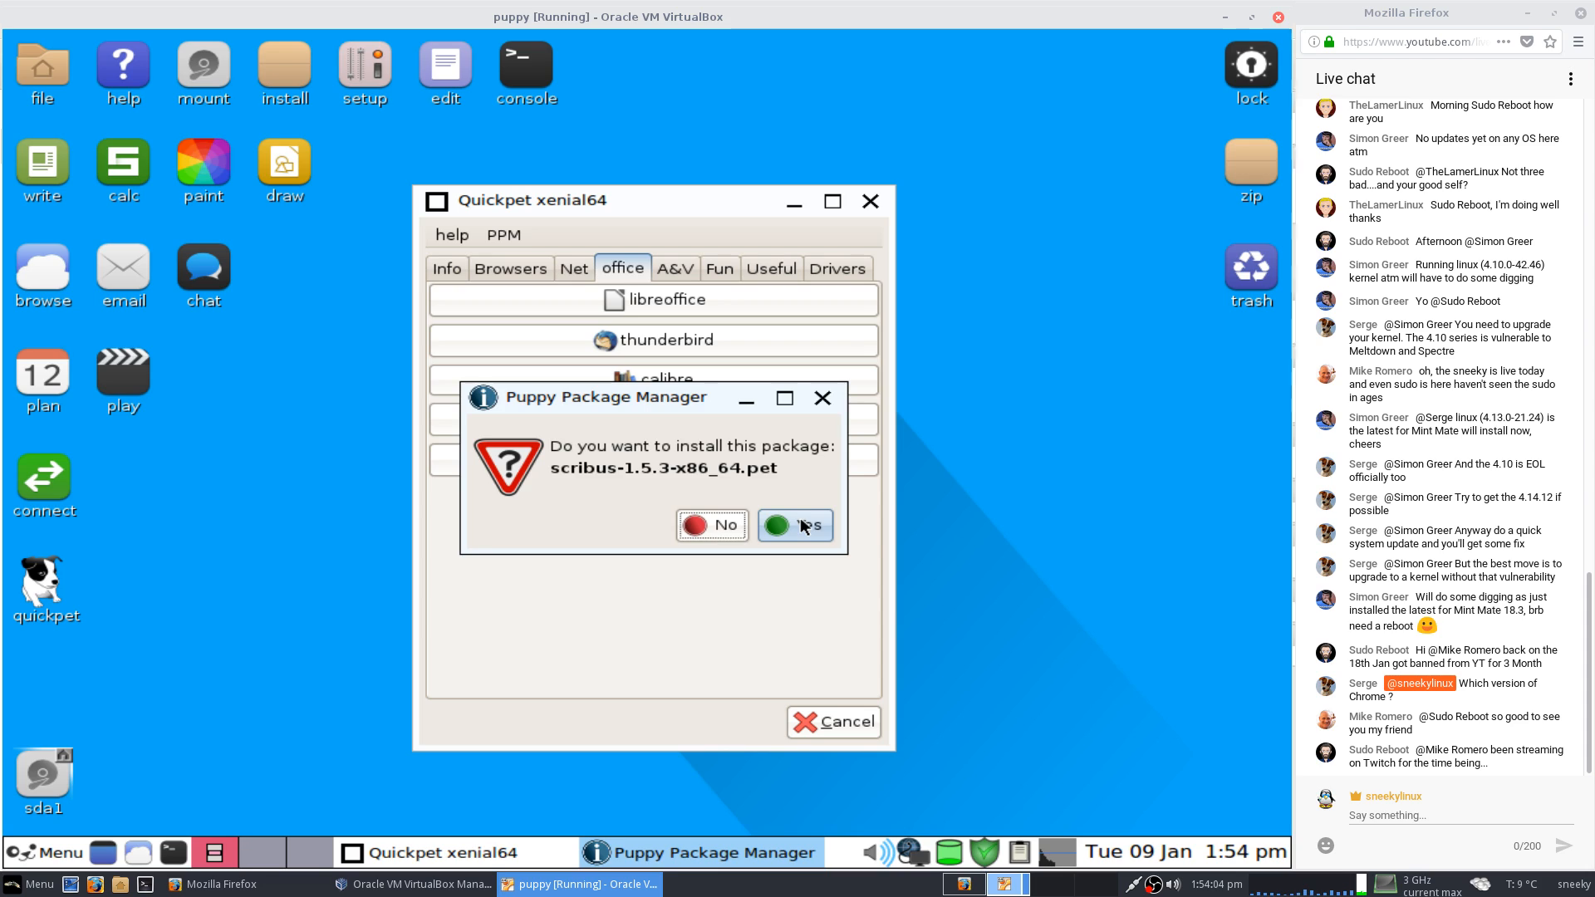
{"action": "left_click", "coordinate": [802, 525]}
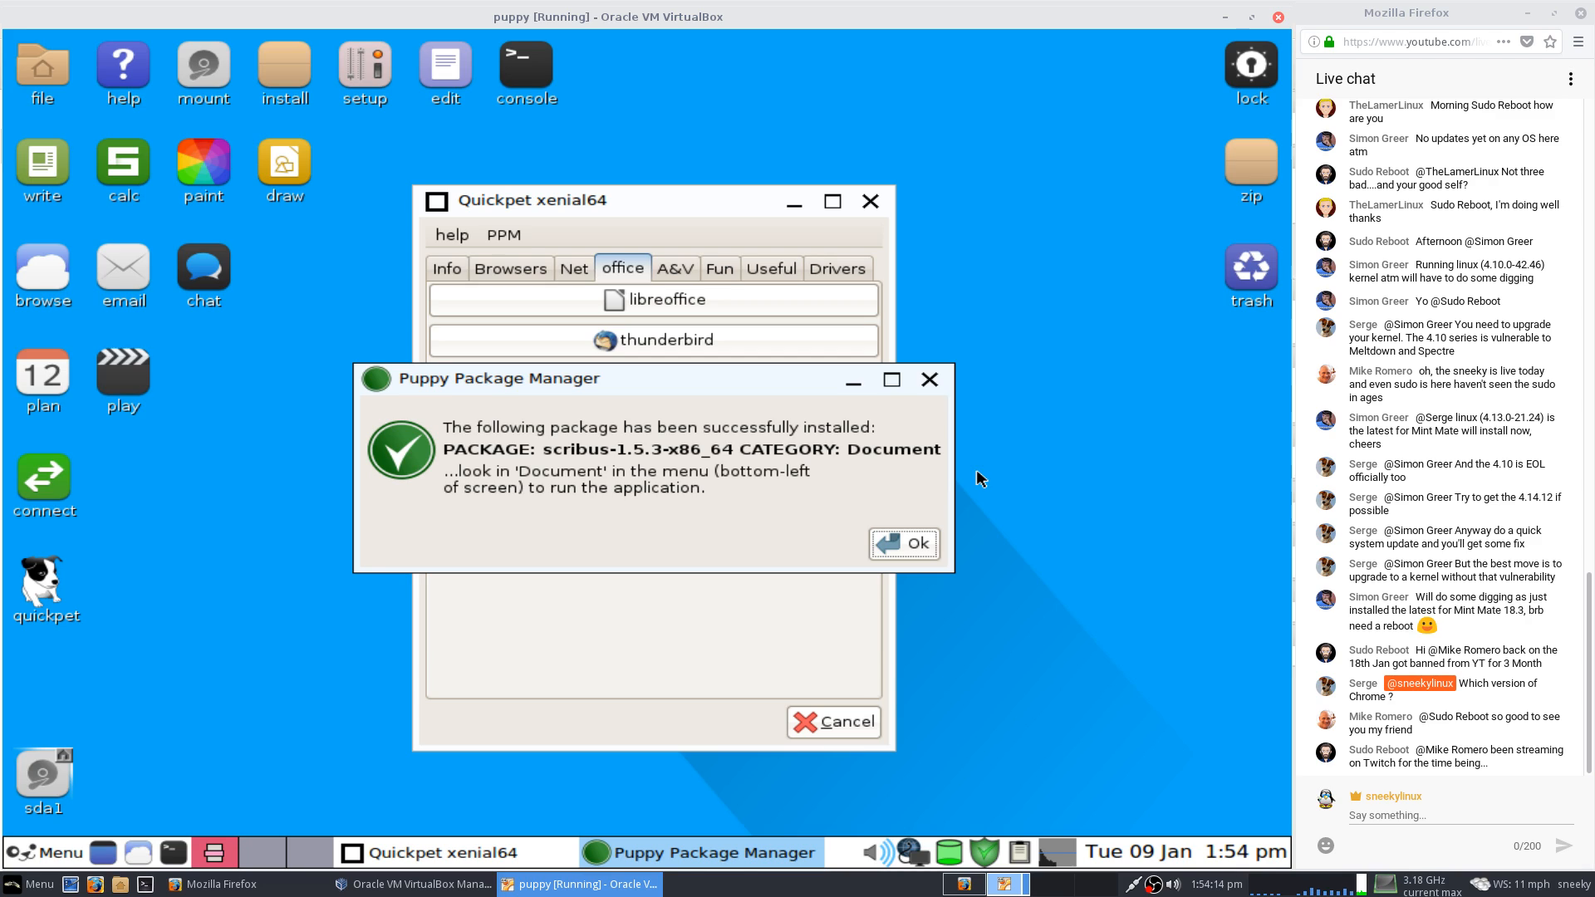
{"action": "left_click", "coordinate": [914, 545]}
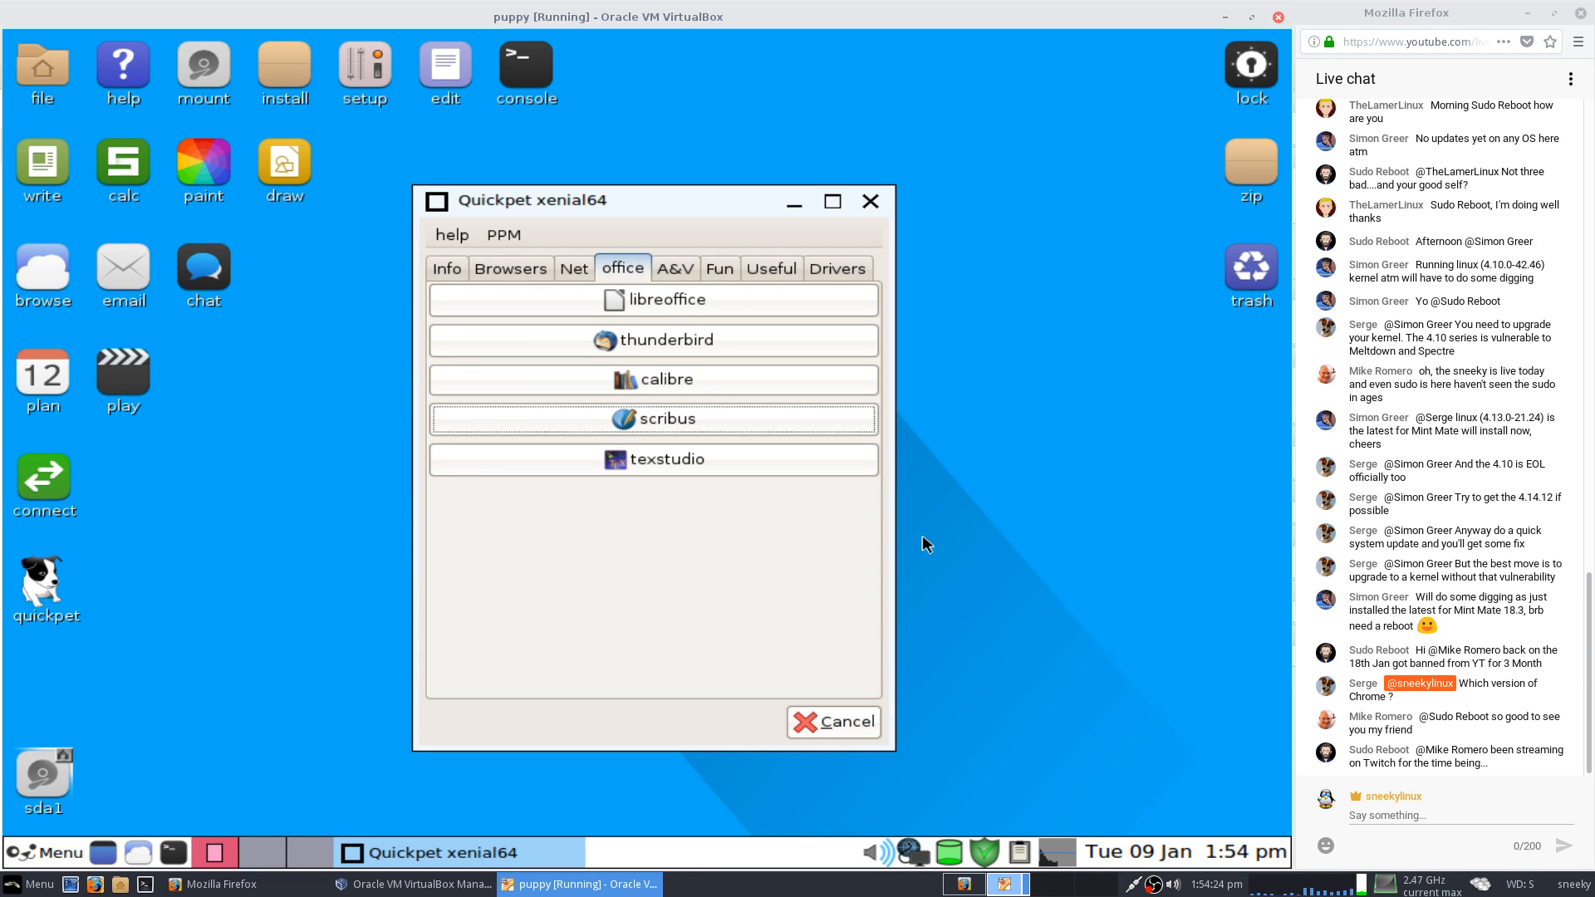
Install the spotify_client-1.0.66.478-x86_64.pet package from Quickpet's audio and video applications.
{"action": "left_click", "coordinate": [675, 271]}
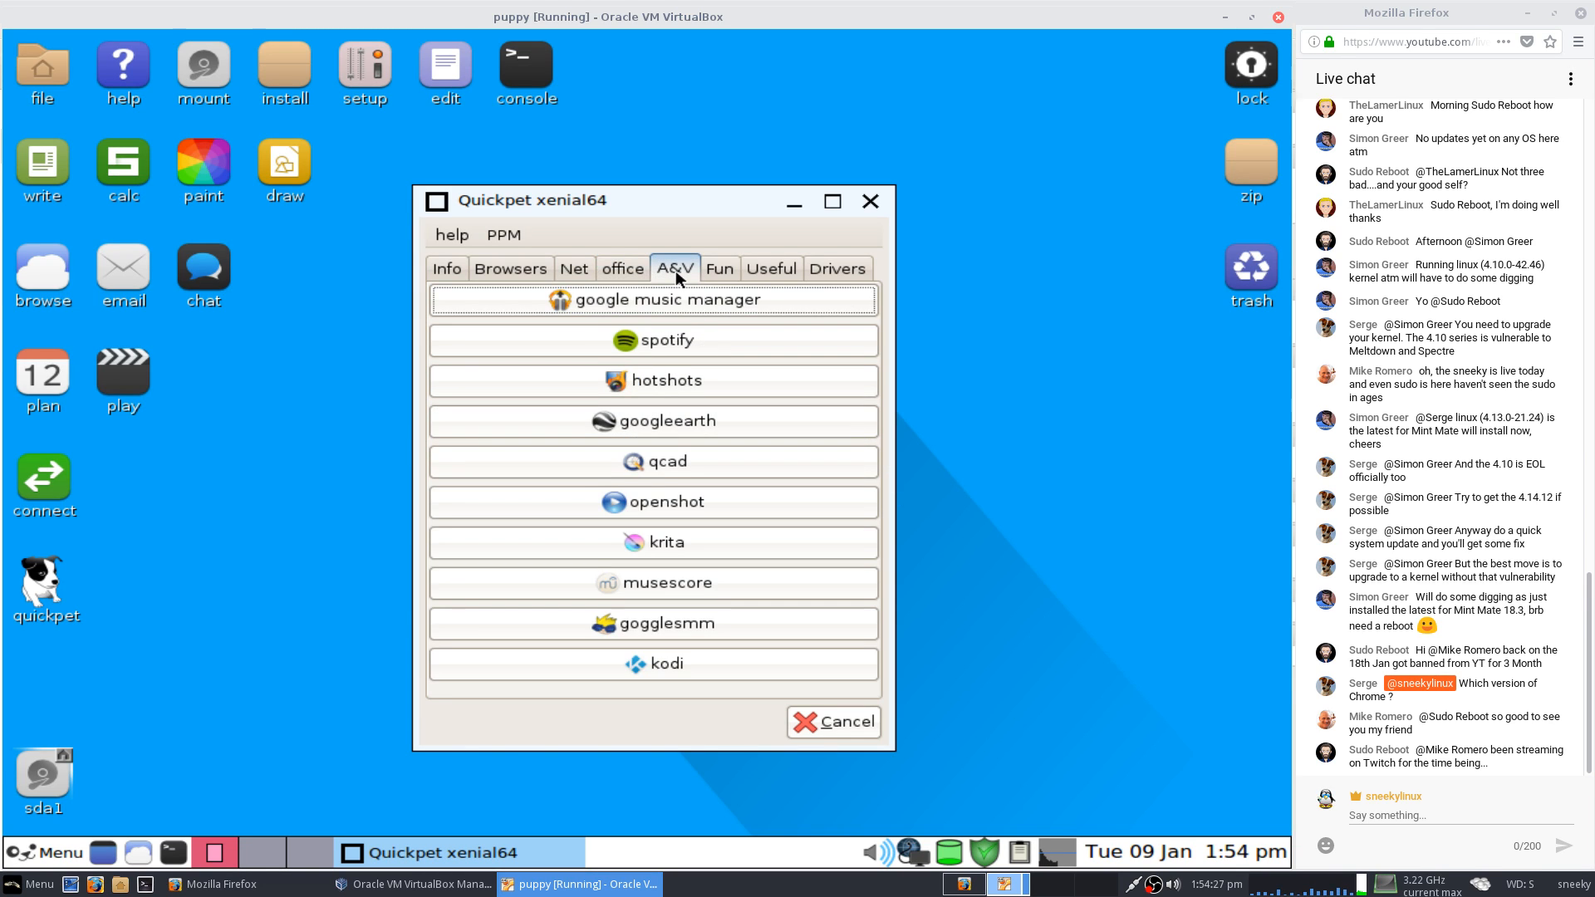
{"action": "left_click", "coordinate": [686, 341]}
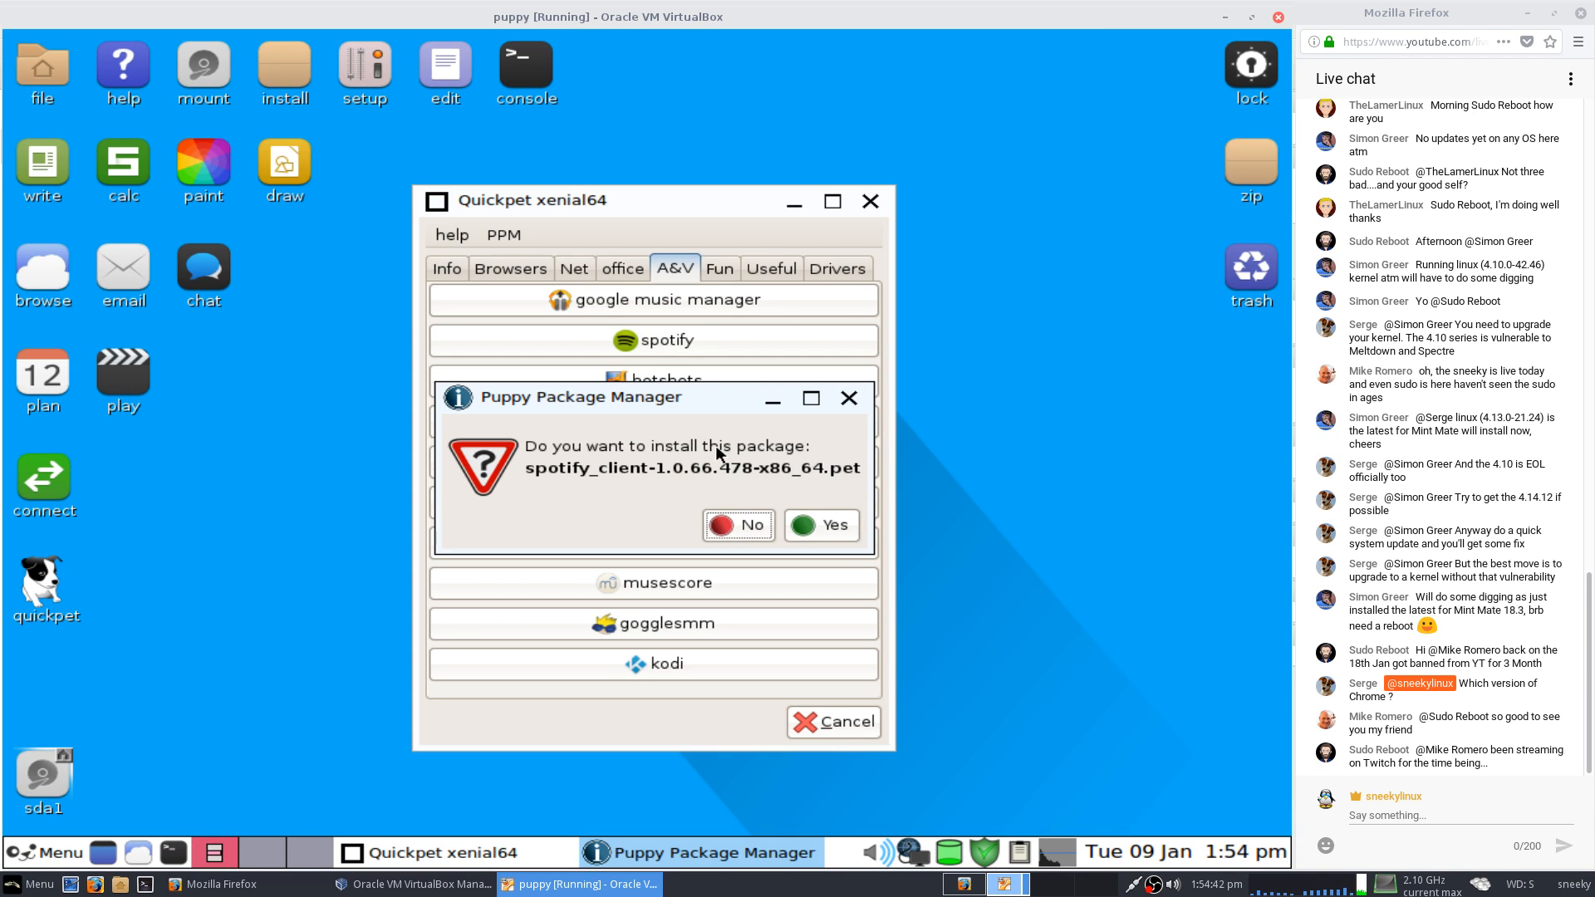
{"action": "left_click", "coordinate": [835, 520]}
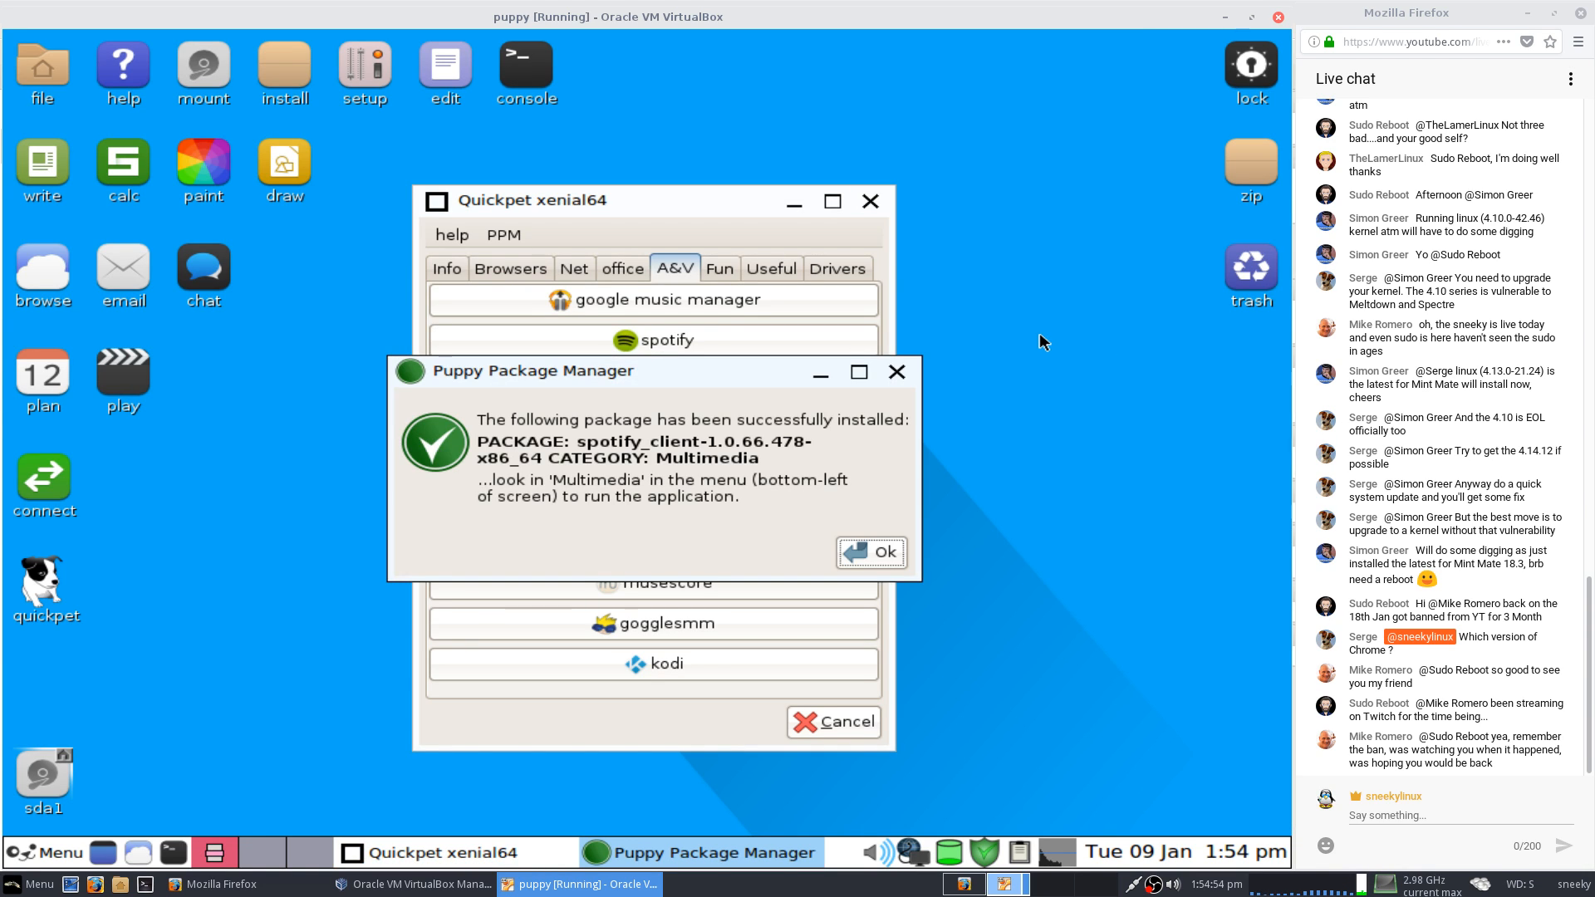
{"action": "left_click", "coordinate": [879, 551]}
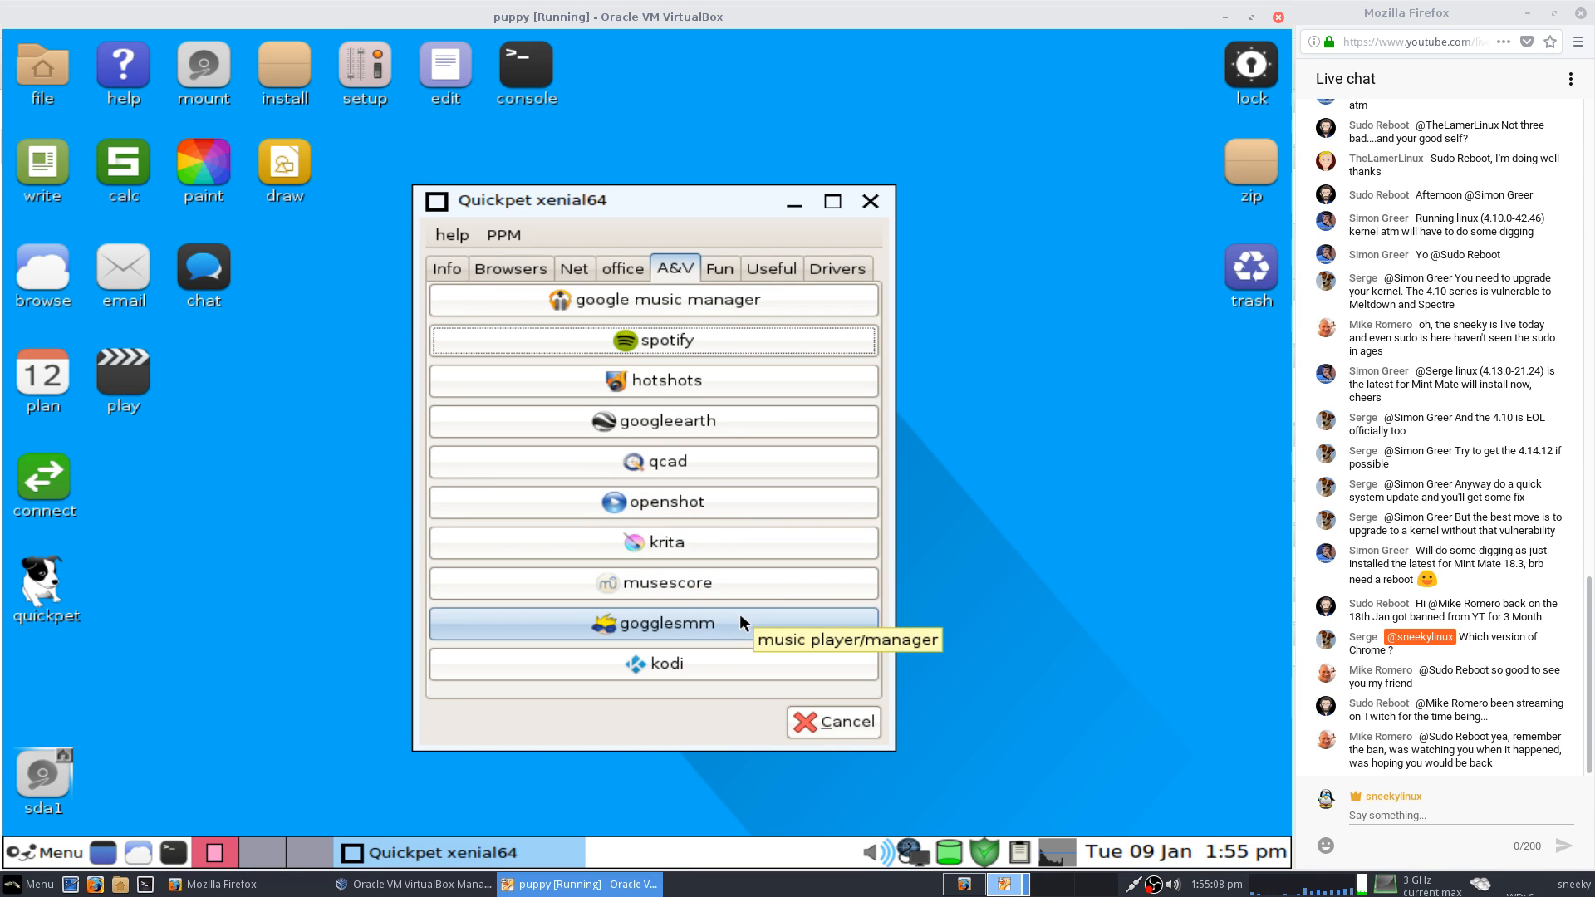
Look through Quickpet's Fun, Useful and Drivers offerings and close Quickpet.
{"action": "left_click", "coordinate": [728, 272]}
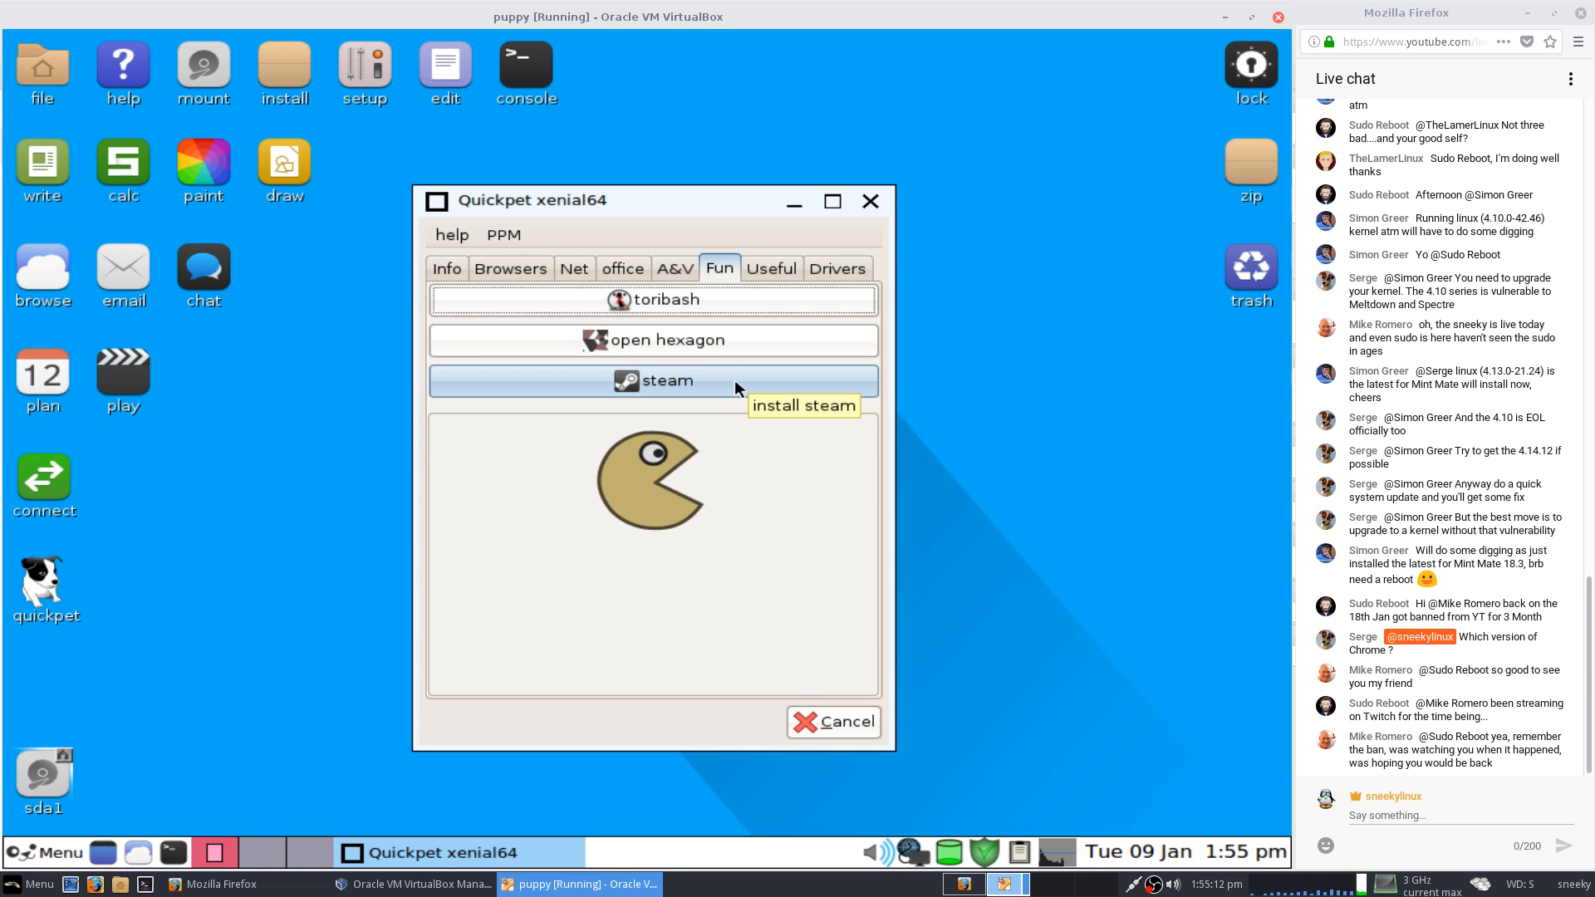
{"action": "left_click", "coordinate": [752, 267]}
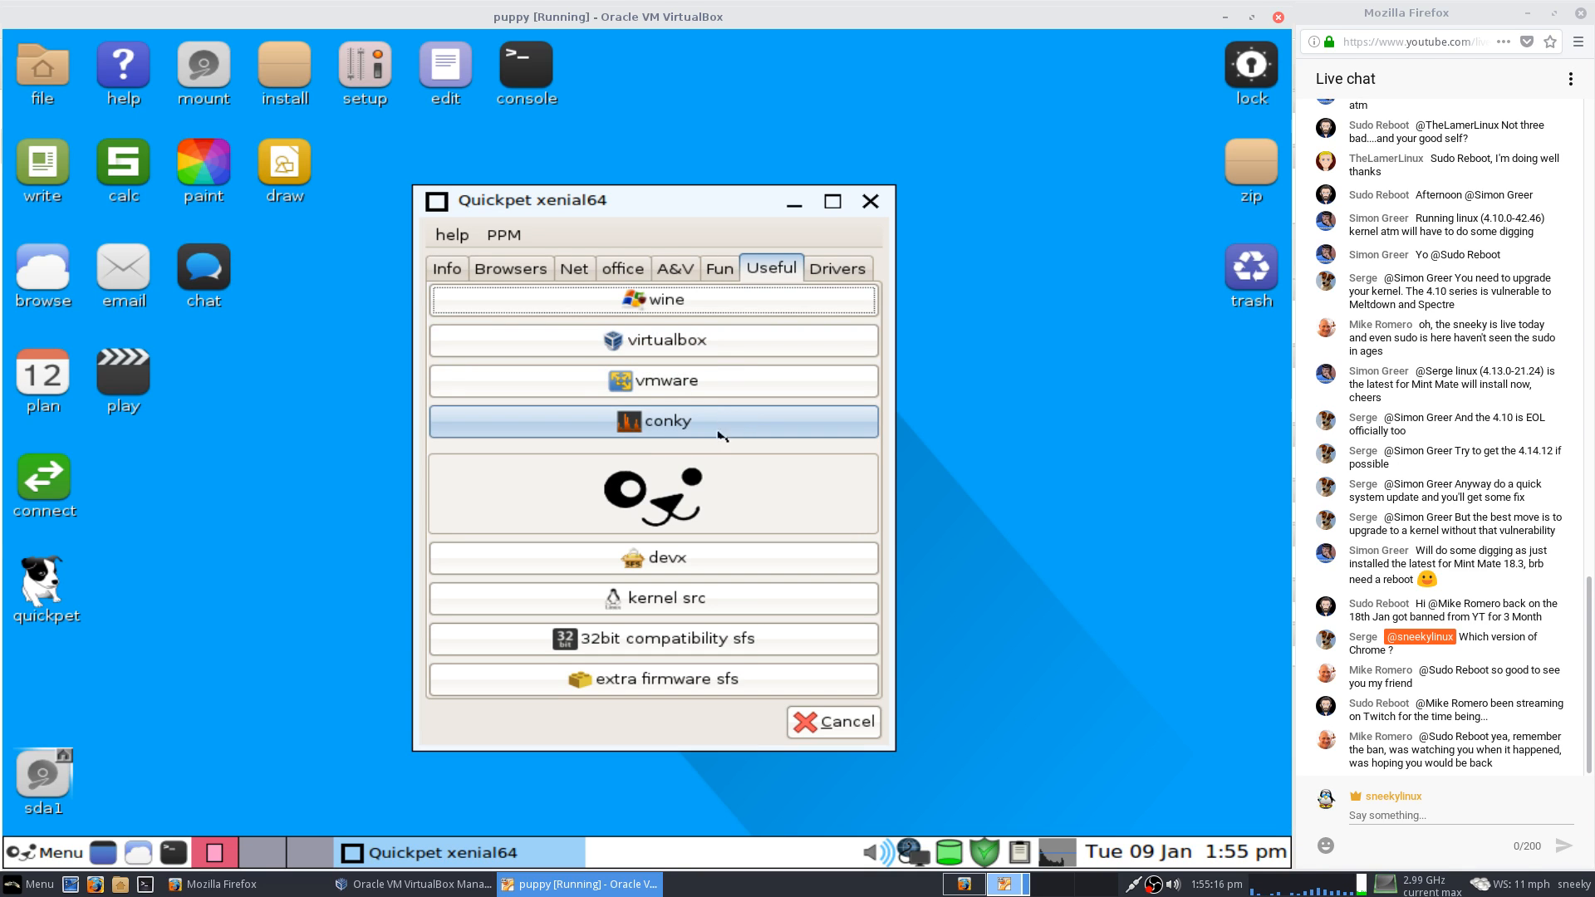
{"action": "left_click", "coordinate": [833, 270]}
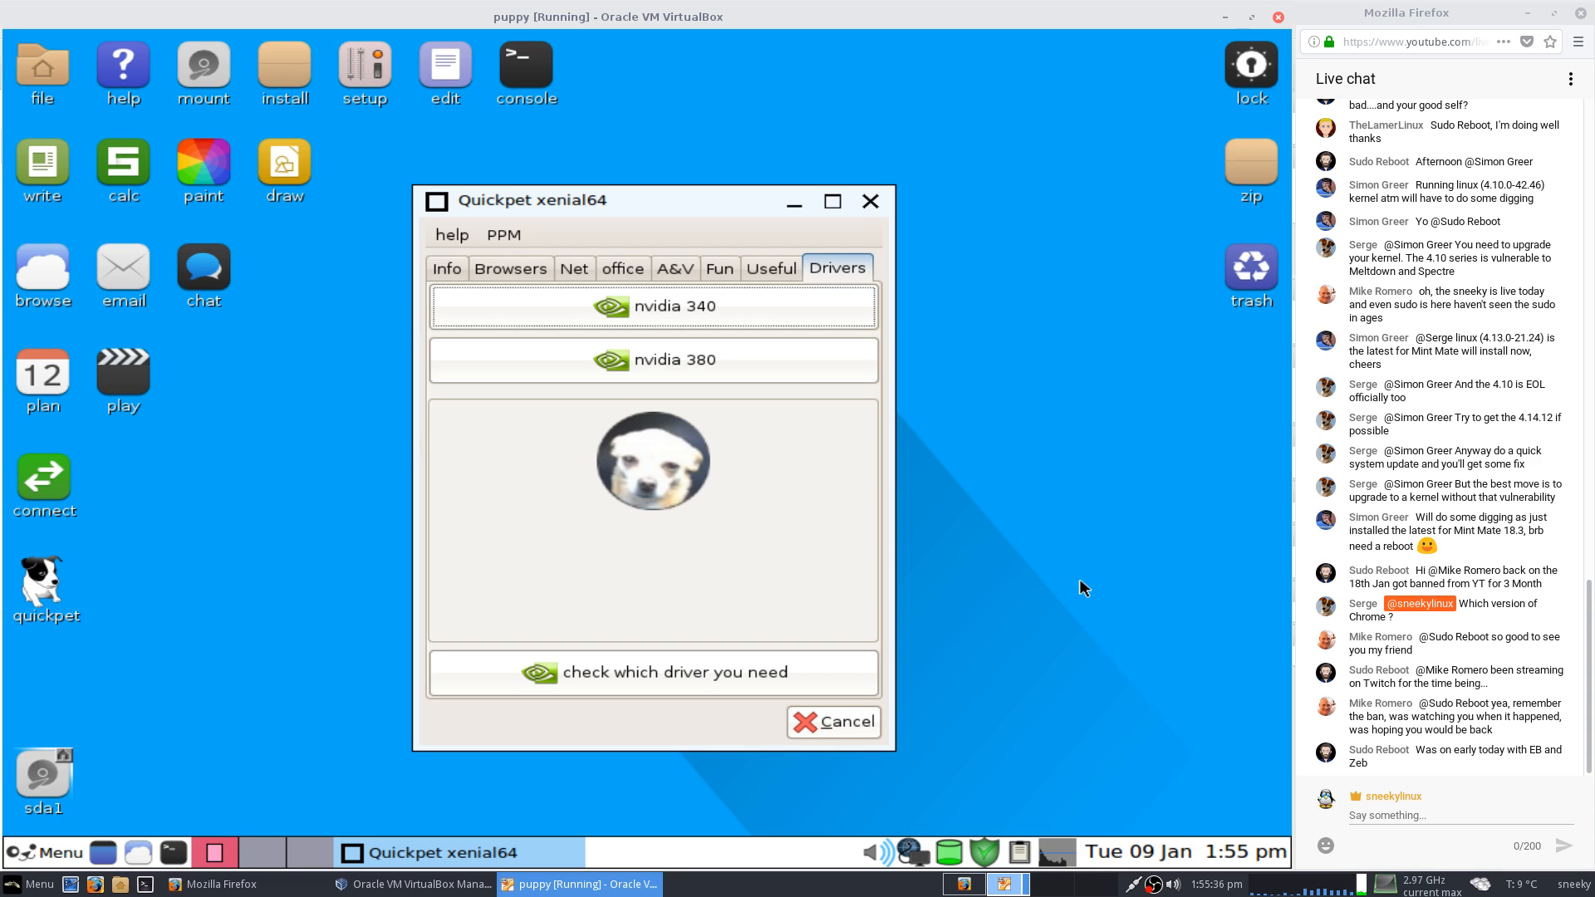
{"action": "left_click", "coordinate": [845, 719]}
Open the Puppy Package Manager and update its repository databases, keeping the selected repositories.
{"action": "left_click", "coordinate": [283, 72]}
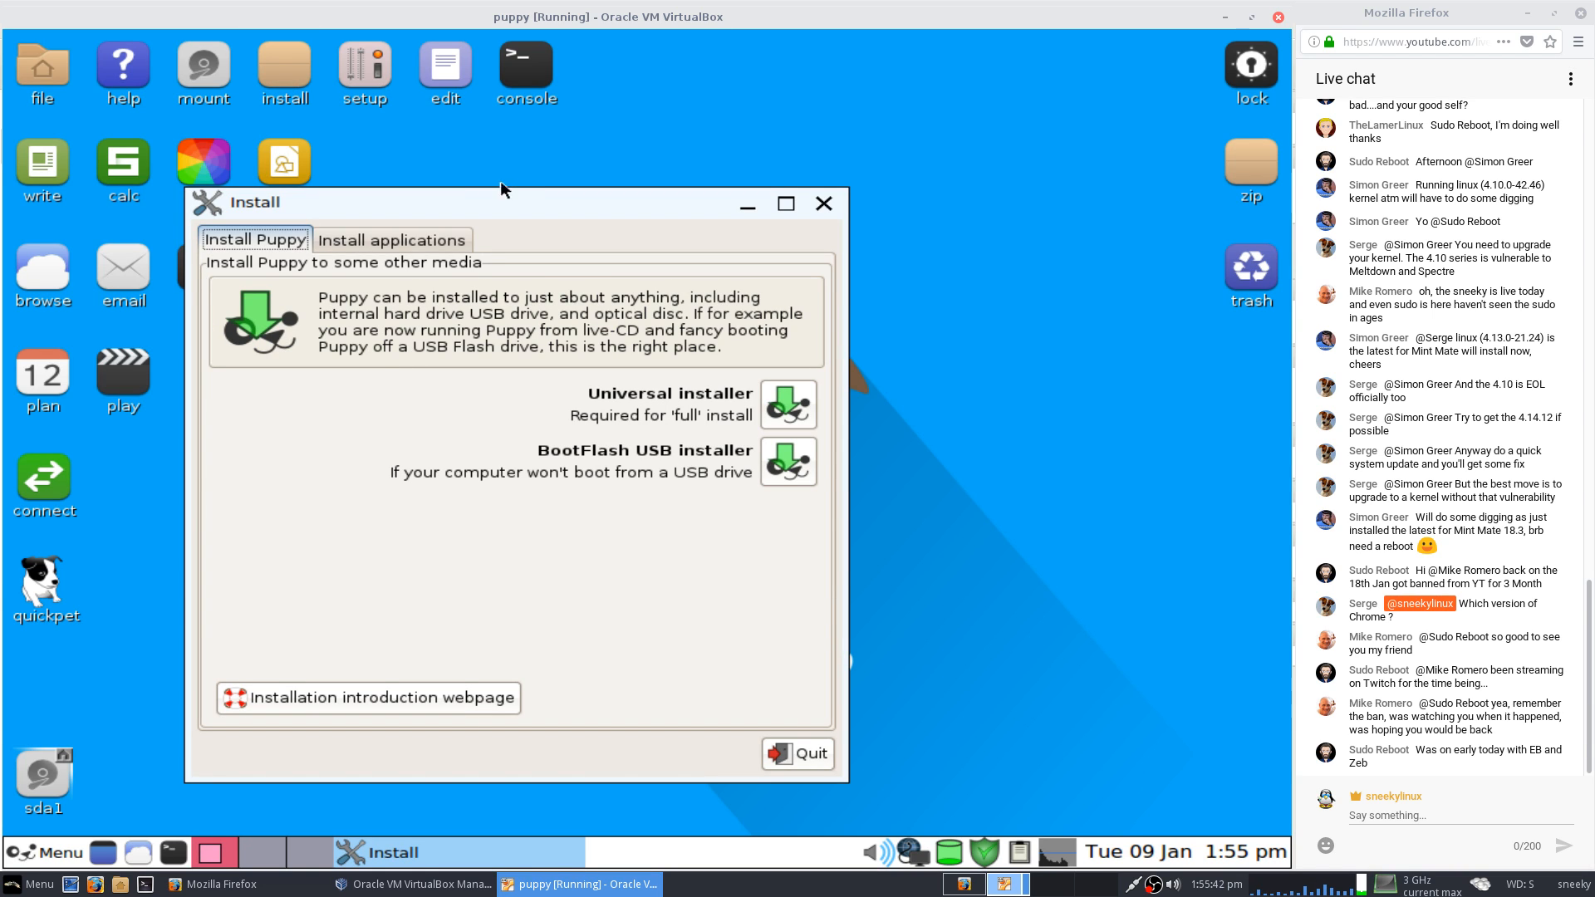
{"action": "left_click", "coordinate": [436, 239]}
{"action": "left_click", "coordinate": [806, 519]}
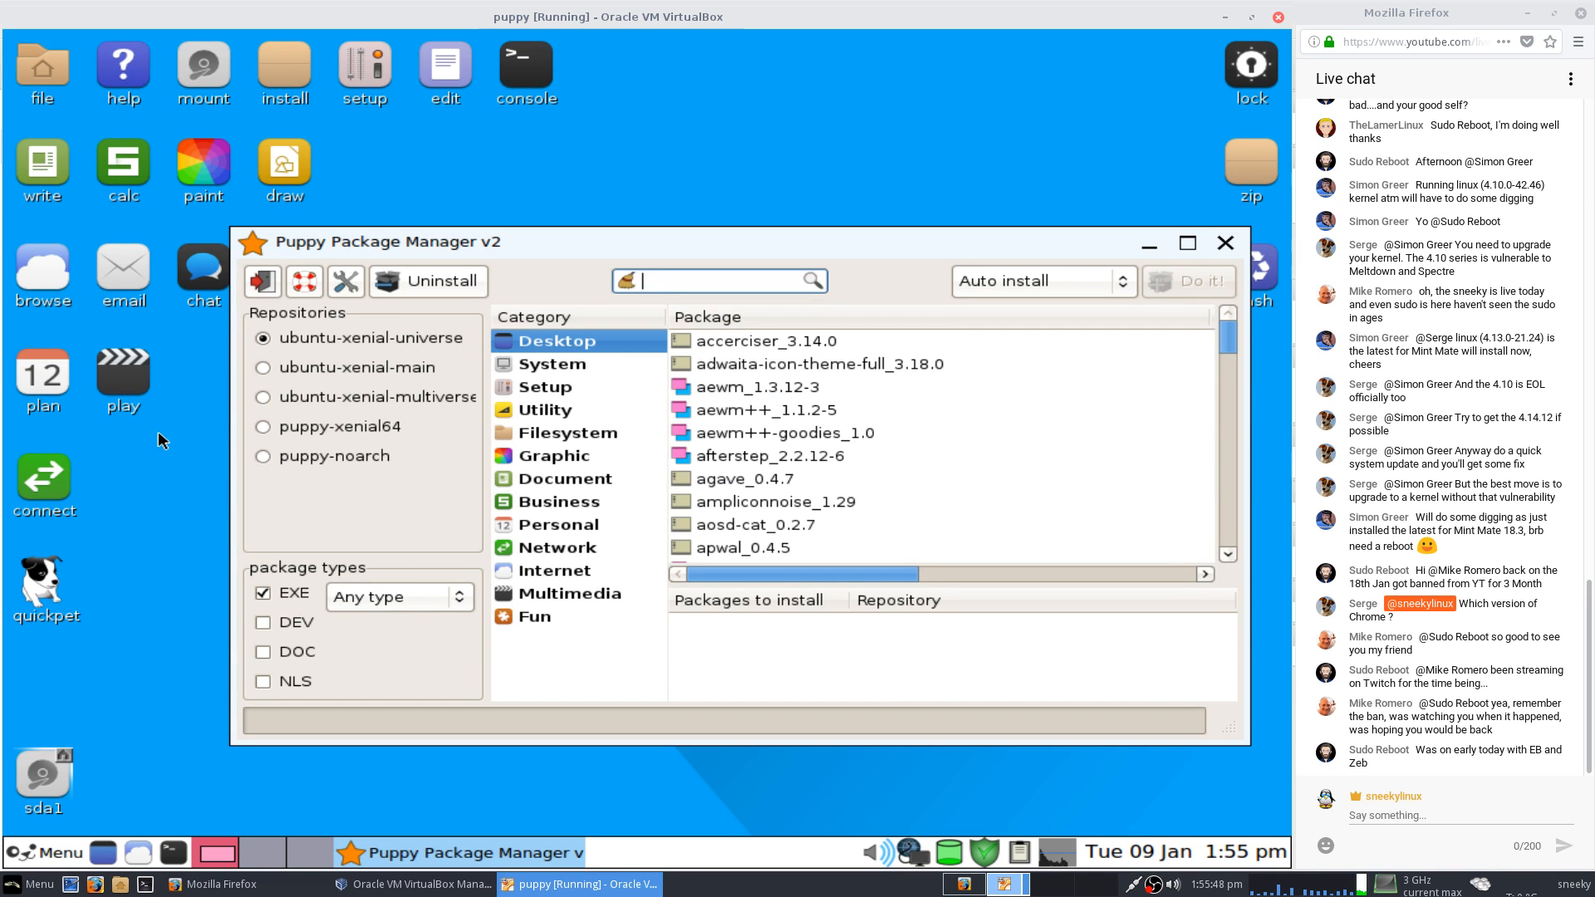
{"action": "left_click", "coordinate": [345, 281]}
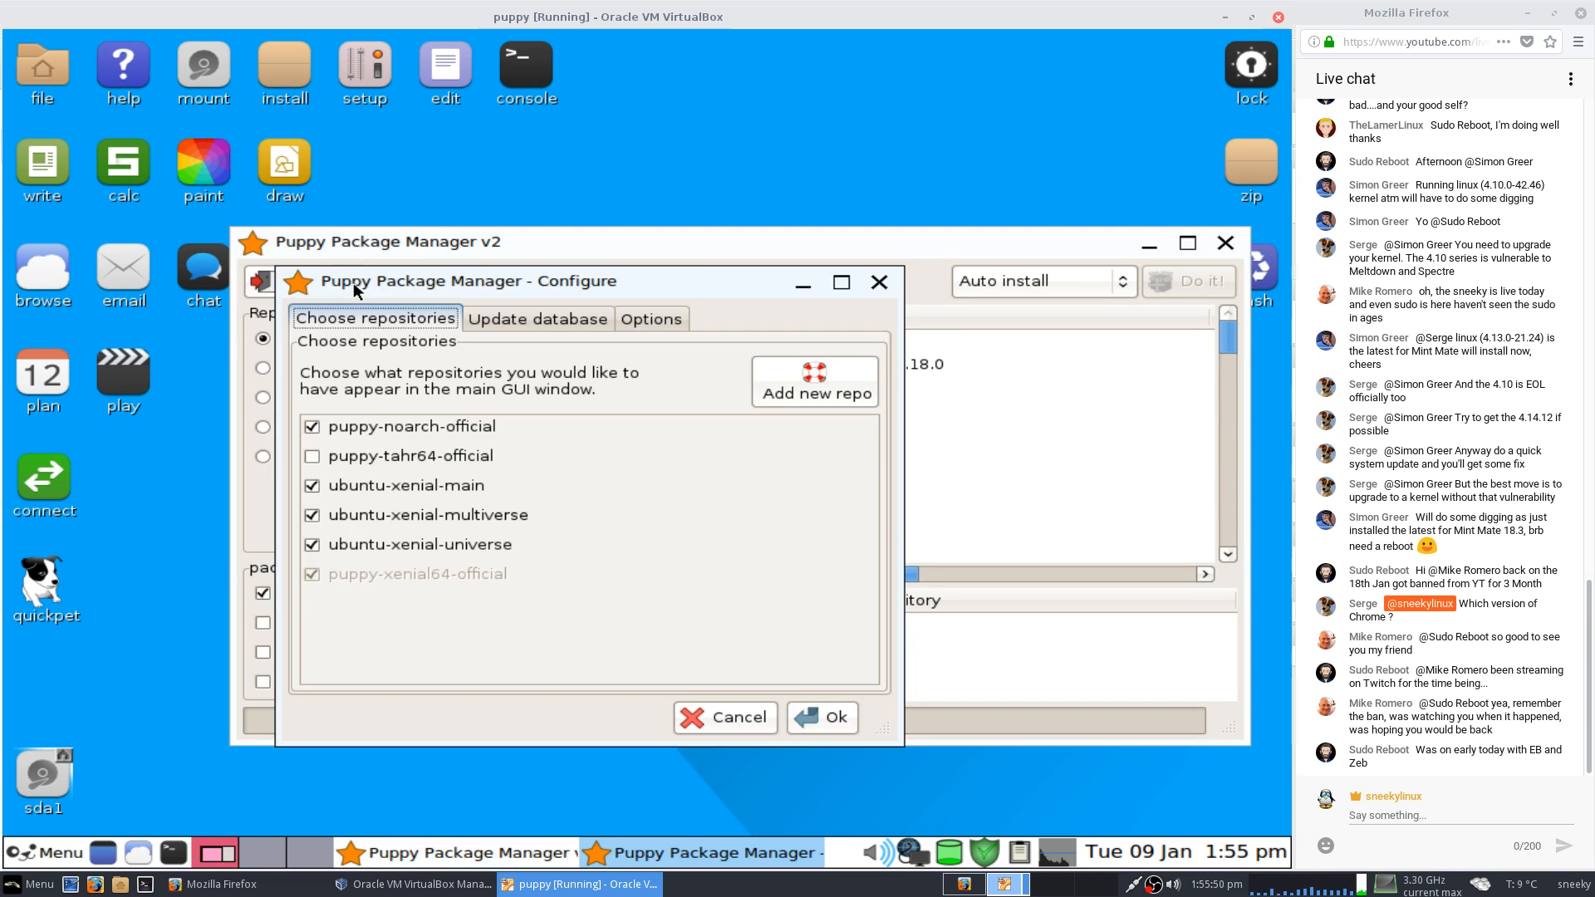
{"action": "left_click", "coordinate": [558, 319]}
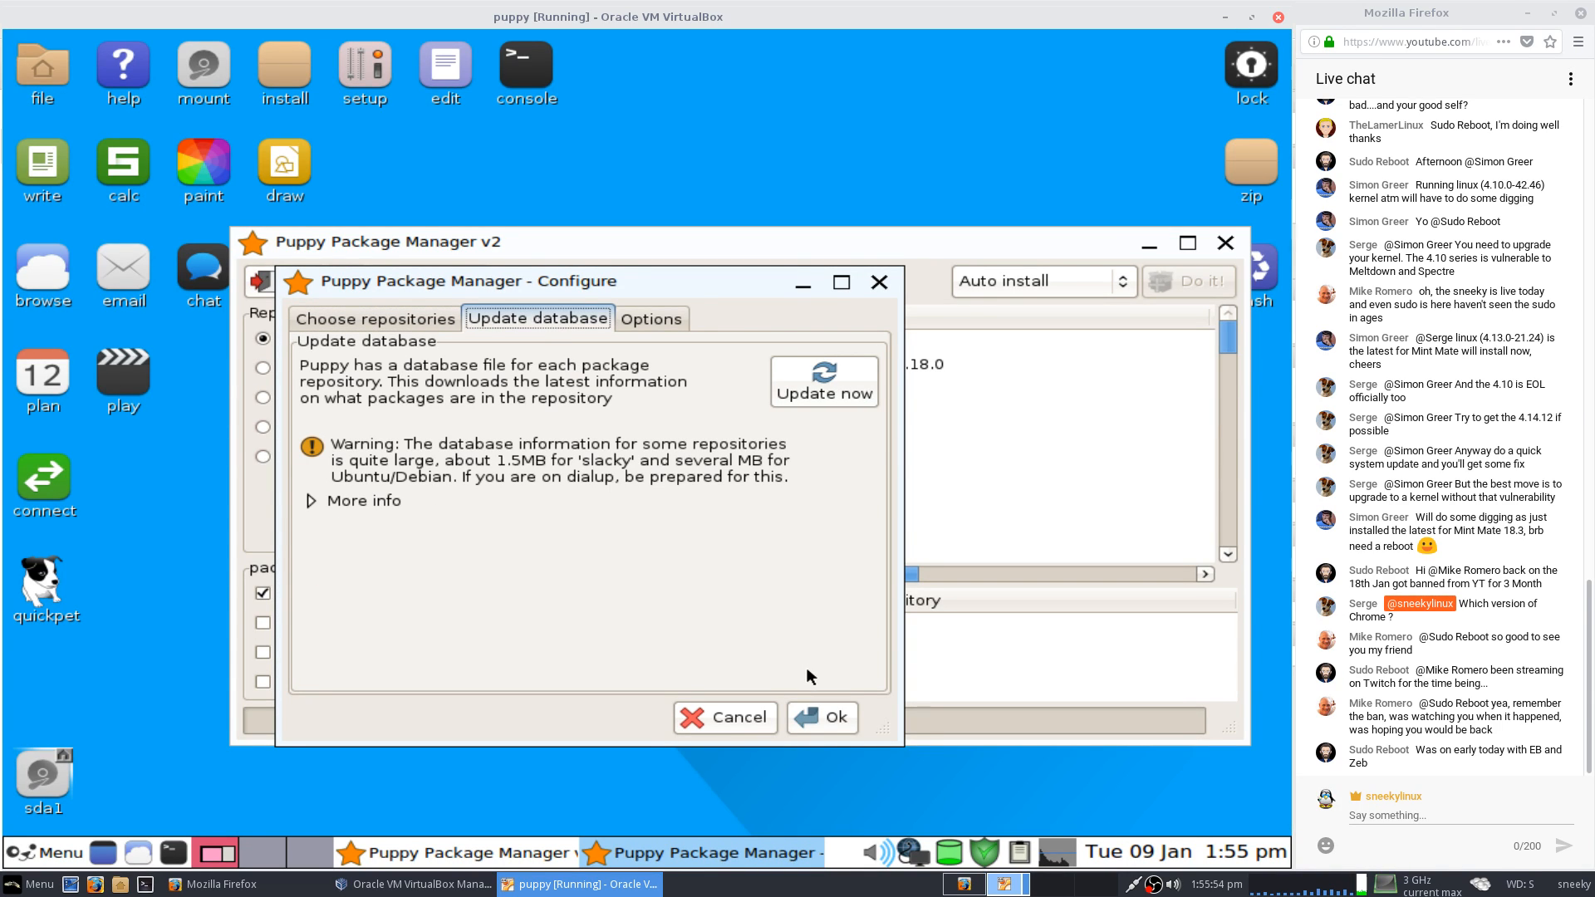
{"action": "left_click", "coordinate": [834, 396]}
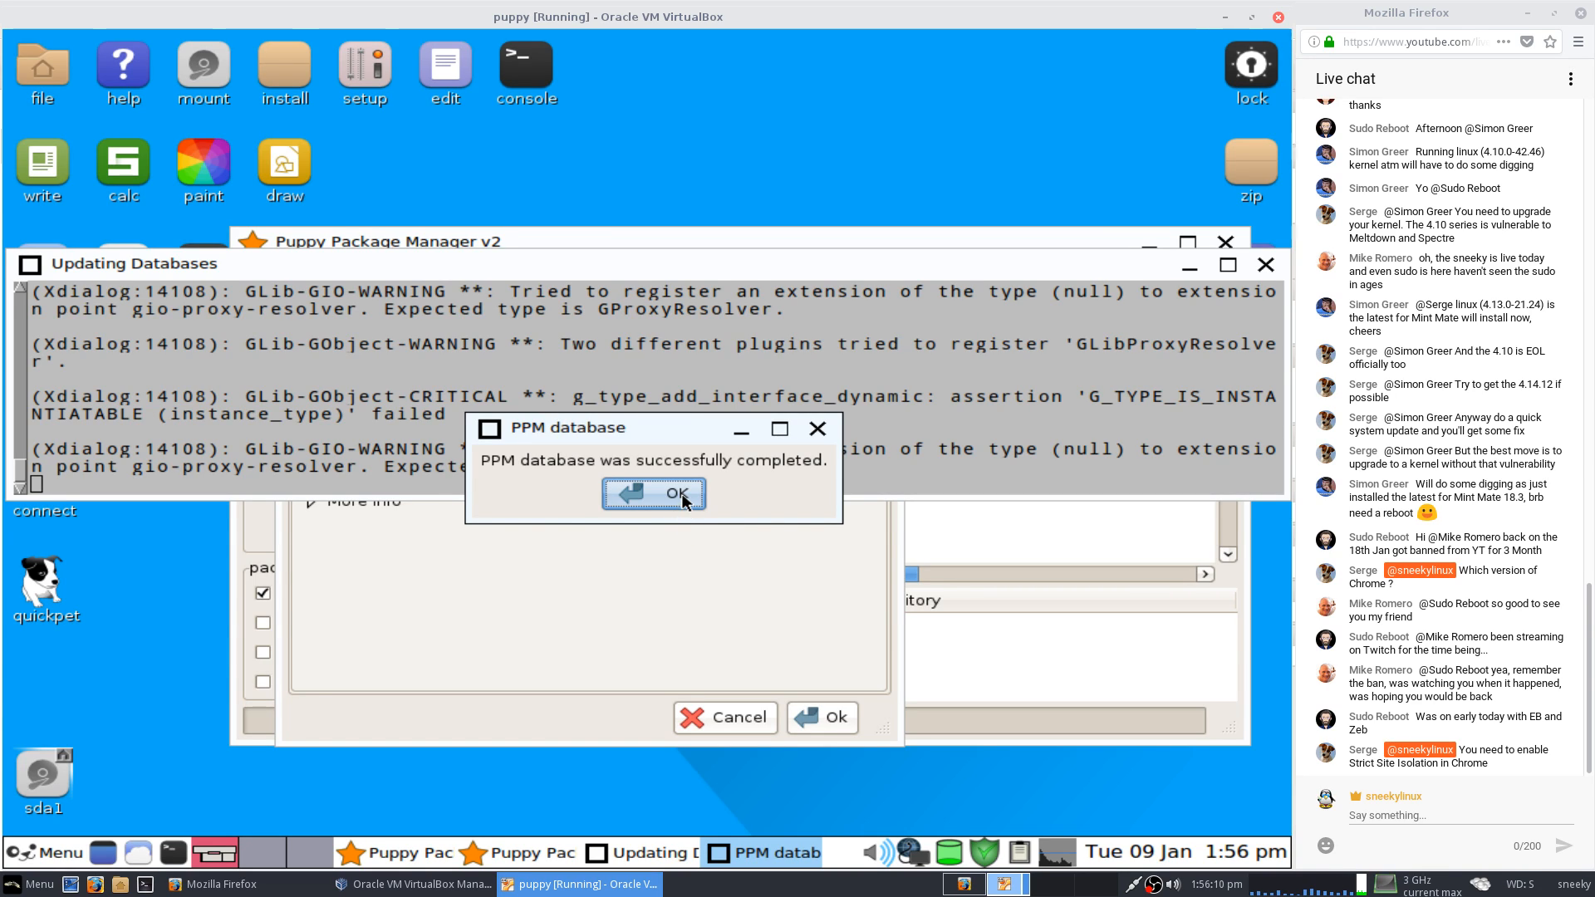
{"action": "left_click", "coordinate": [679, 496]}
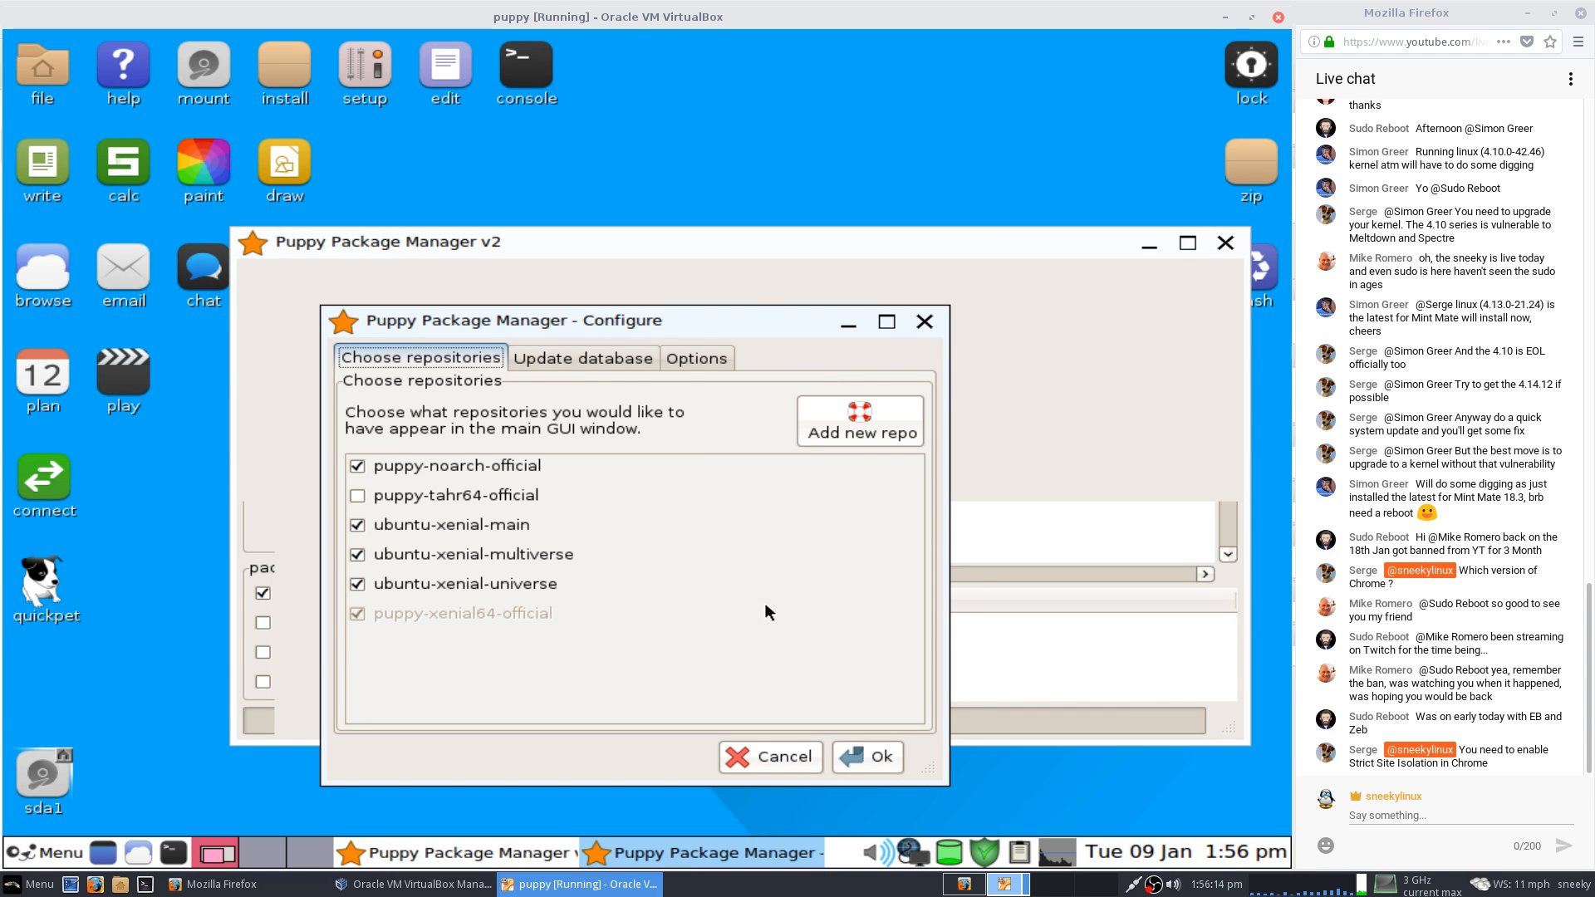
{"action": "left_click", "coordinate": [872, 756]}
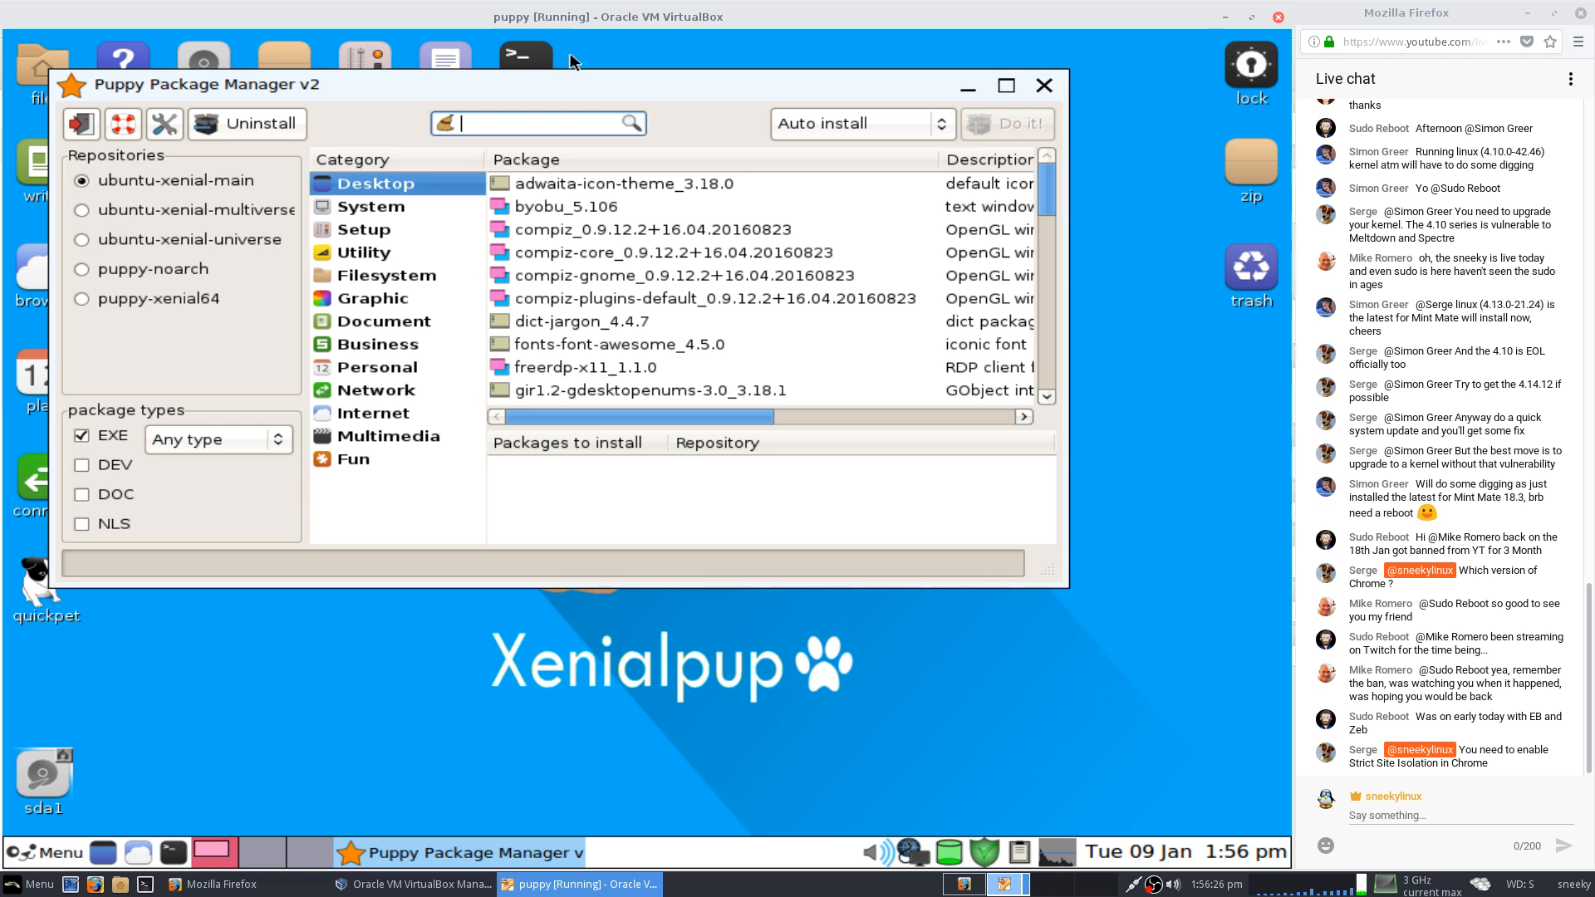
Search the package manager for obs and look through the matches, also browsing the Multimedia packages of ubuntu-xenial-main and ubuntu-xenial-universe.
{"action": "left_click_drag", "start_coordinate": [566, 80], "coordinate": [661, 140]}
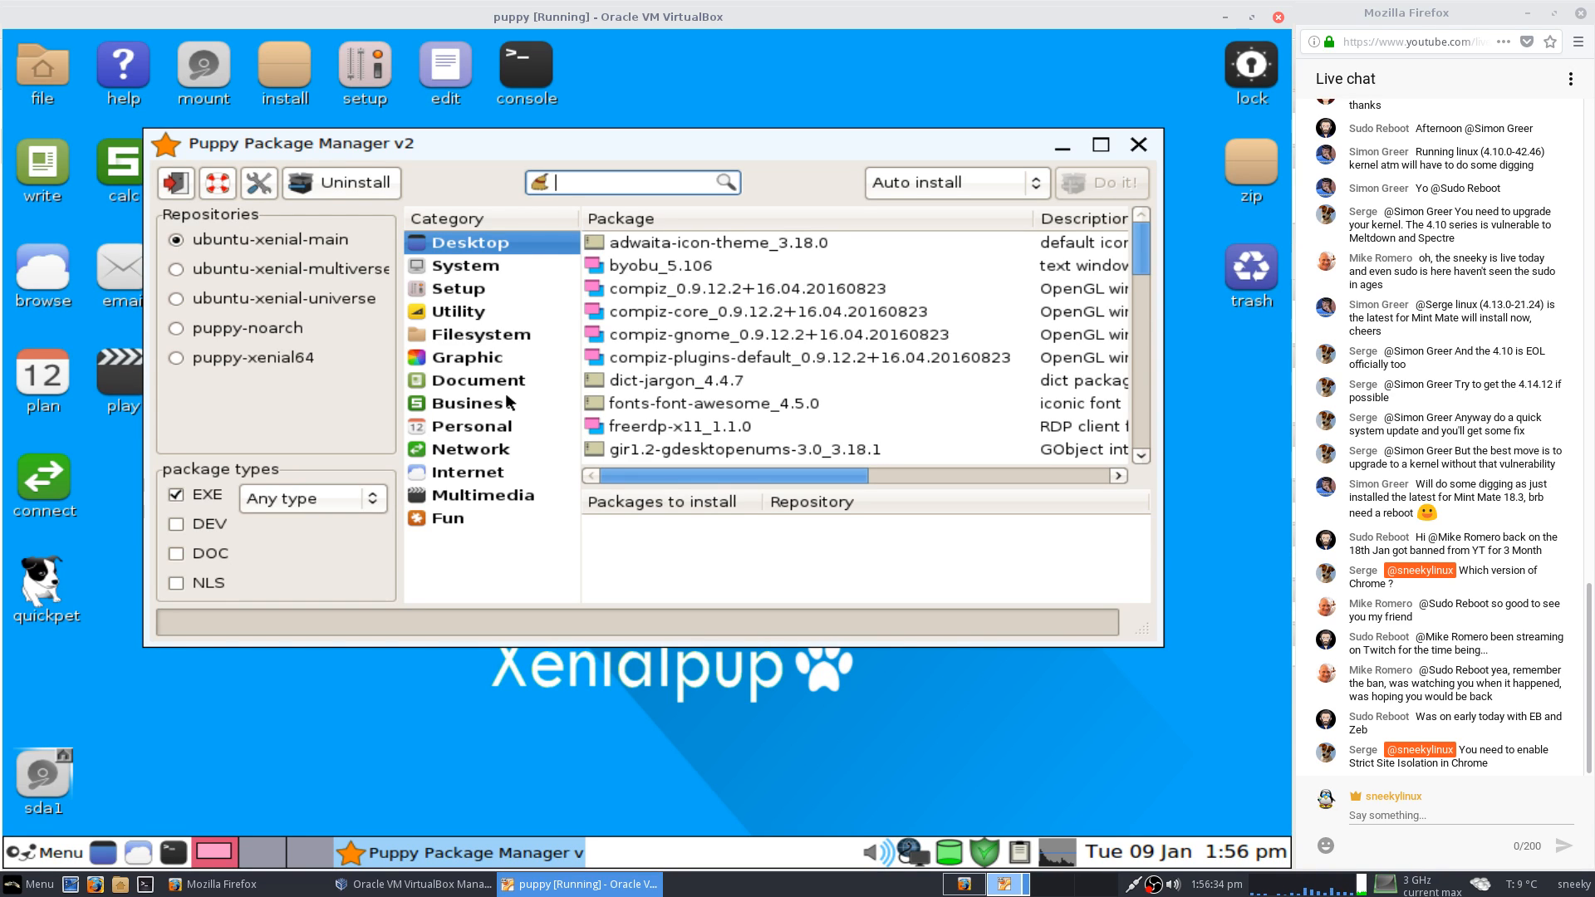
{"action": "type", "text": "obs"}
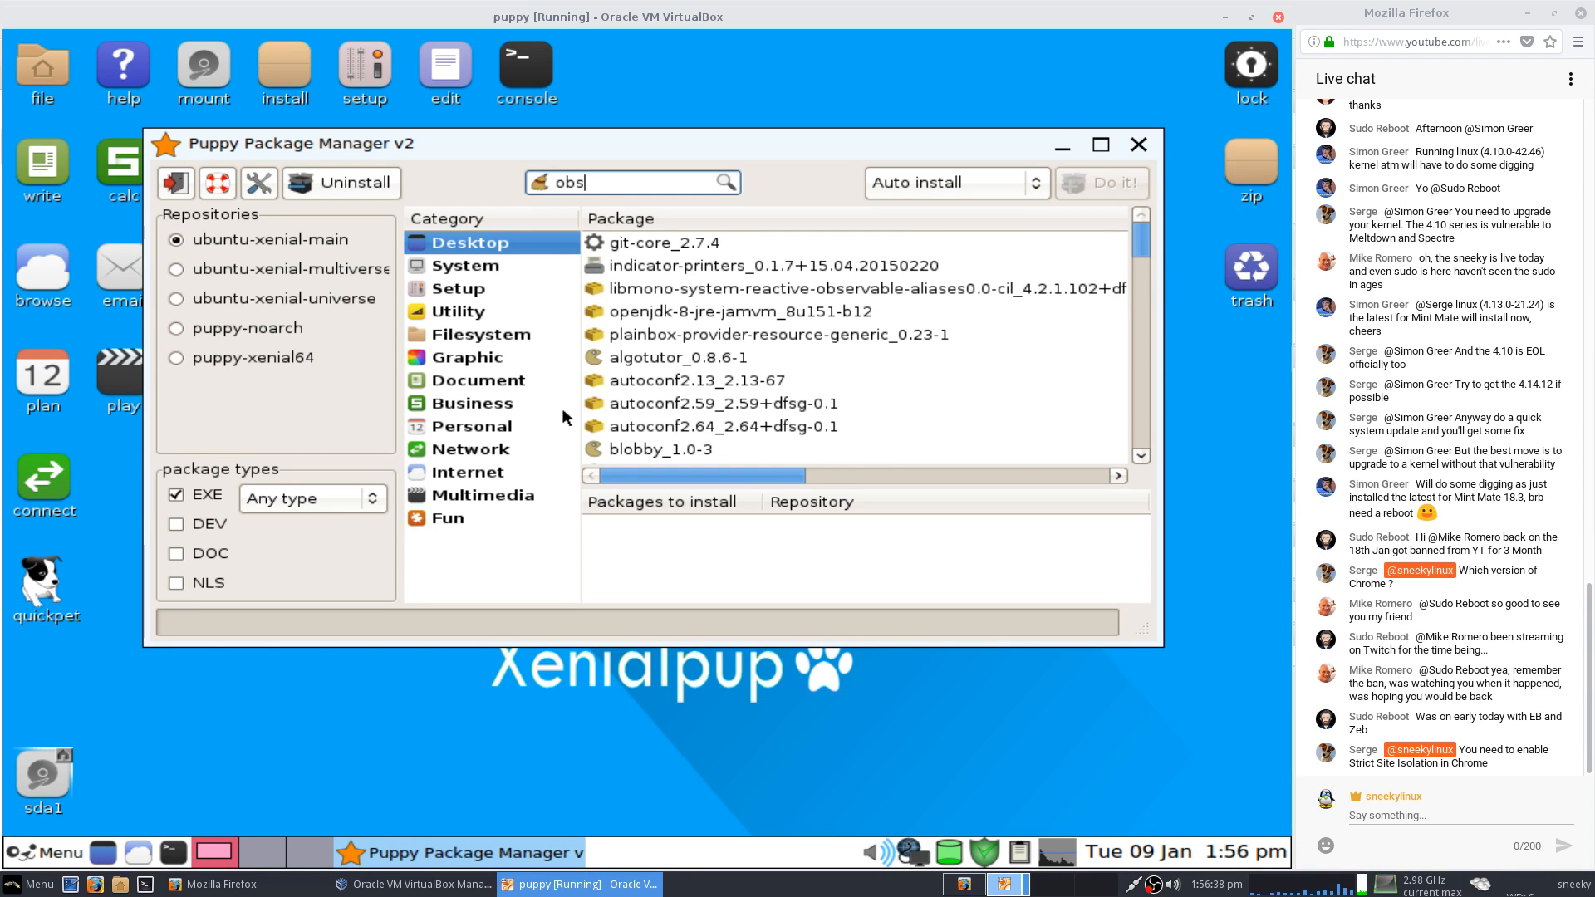
{"action": "left_click", "coordinate": [502, 491]}
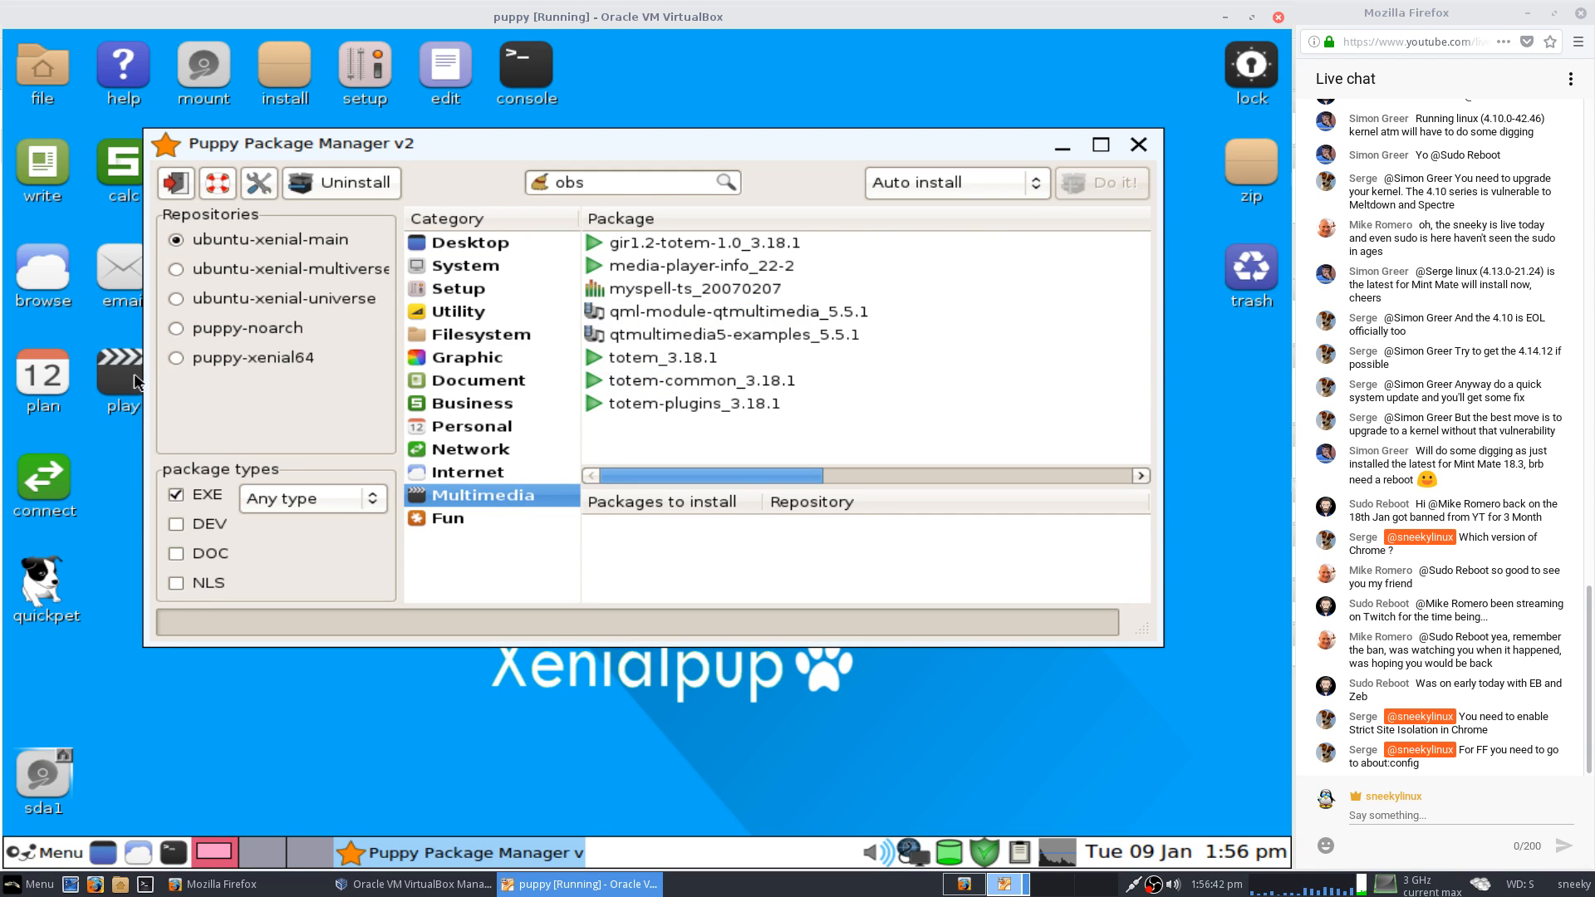
{"action": "left_click", "coordinate": [229, 301]}
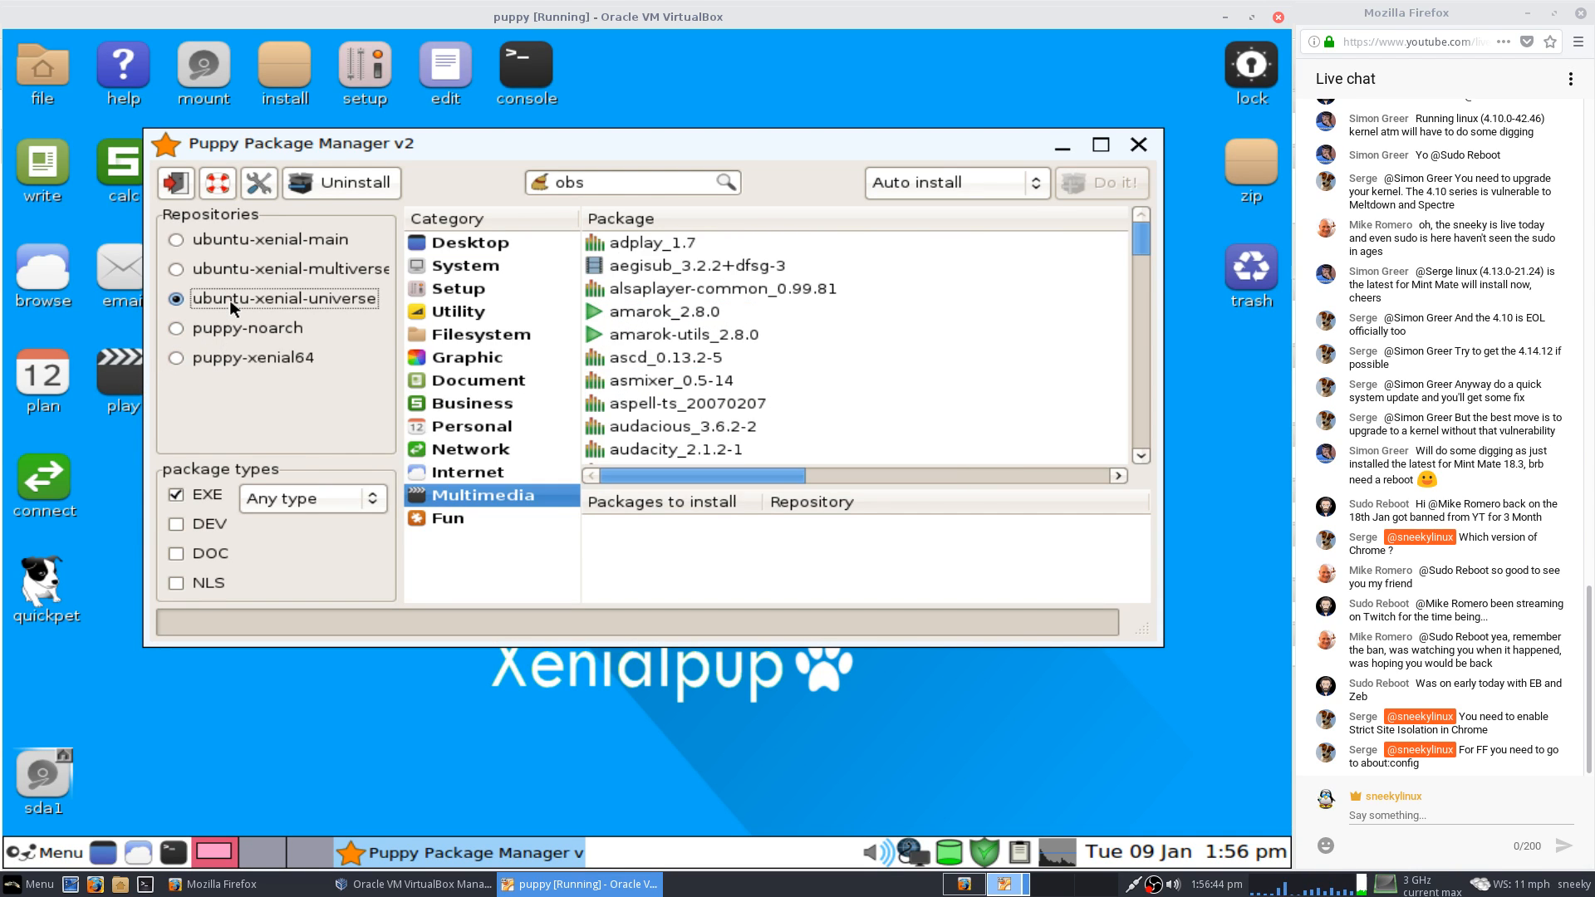
{"action": "left_click", "coordinate": [671, 266]}
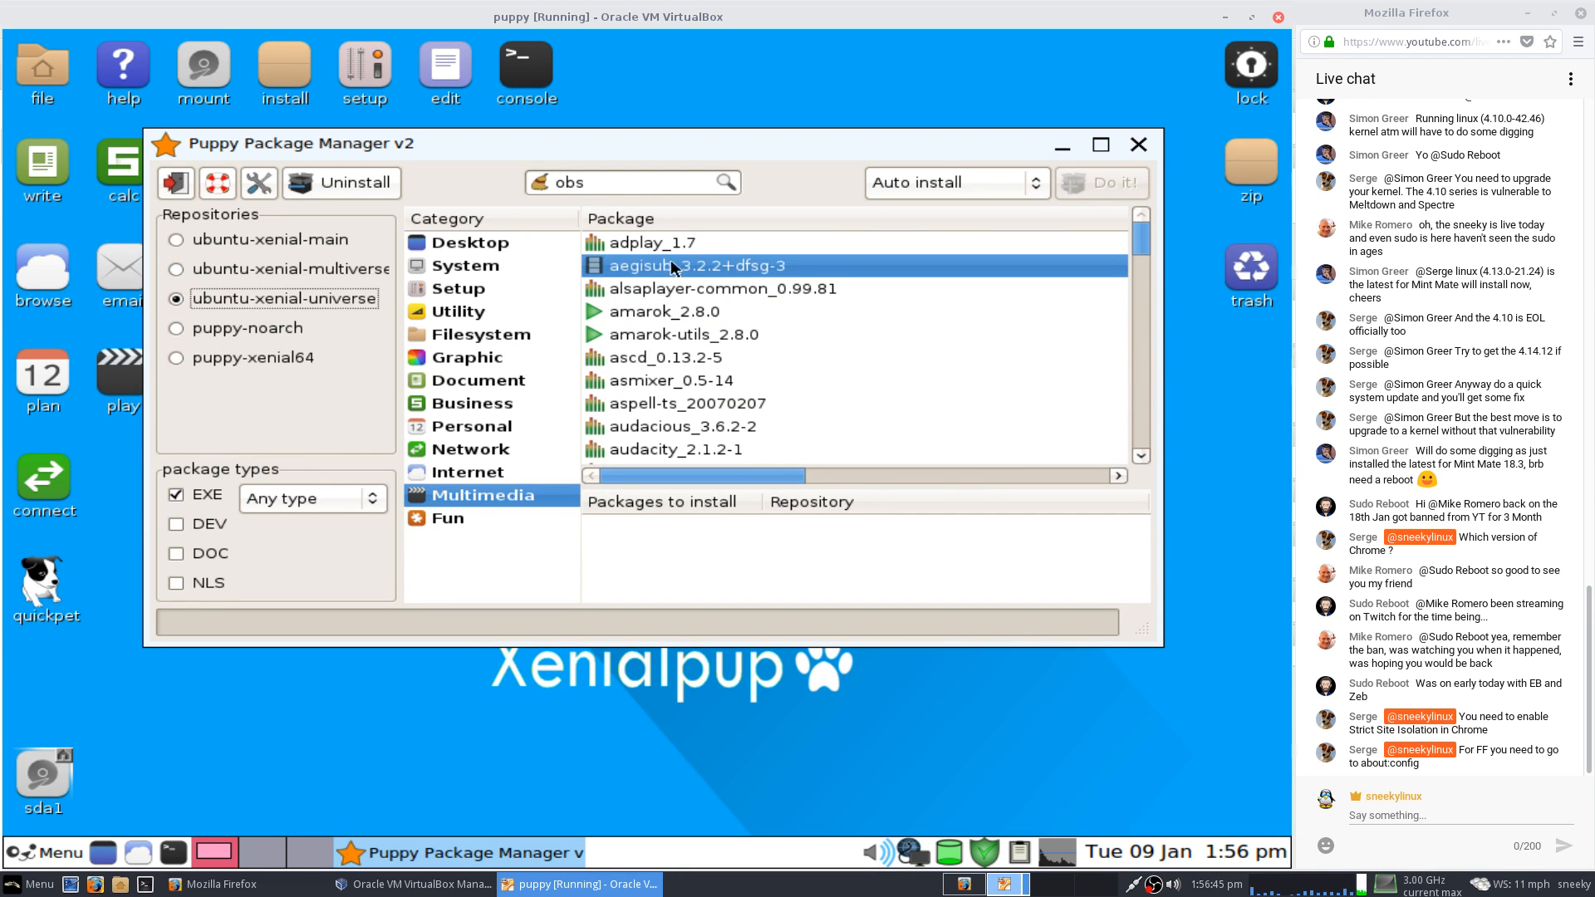
{"action": "left_click", "coordinate": [726, 180]}
{"action": "left_click", "coordinate": [1025, 357]}
{"action": "scroll", "coordinate": [1027, 352], "scroll_direction": "down", "scroll_amount": 7}
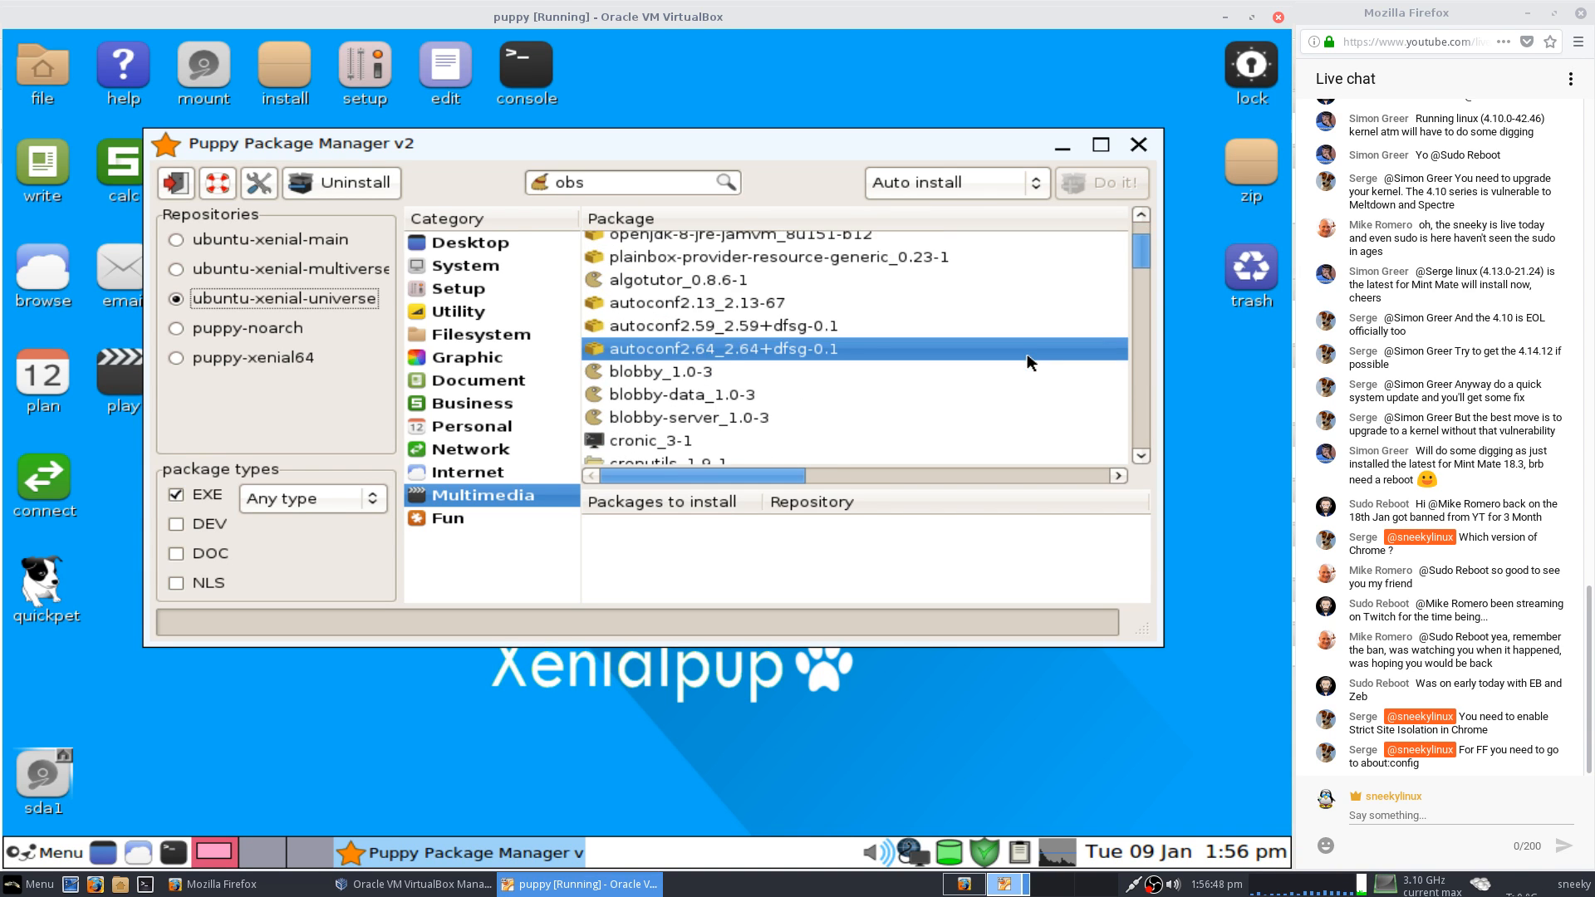
{"action": "scroll", "coordinate": [1027, 348], "scroll_direction": "down", "scroll_amount": 8}
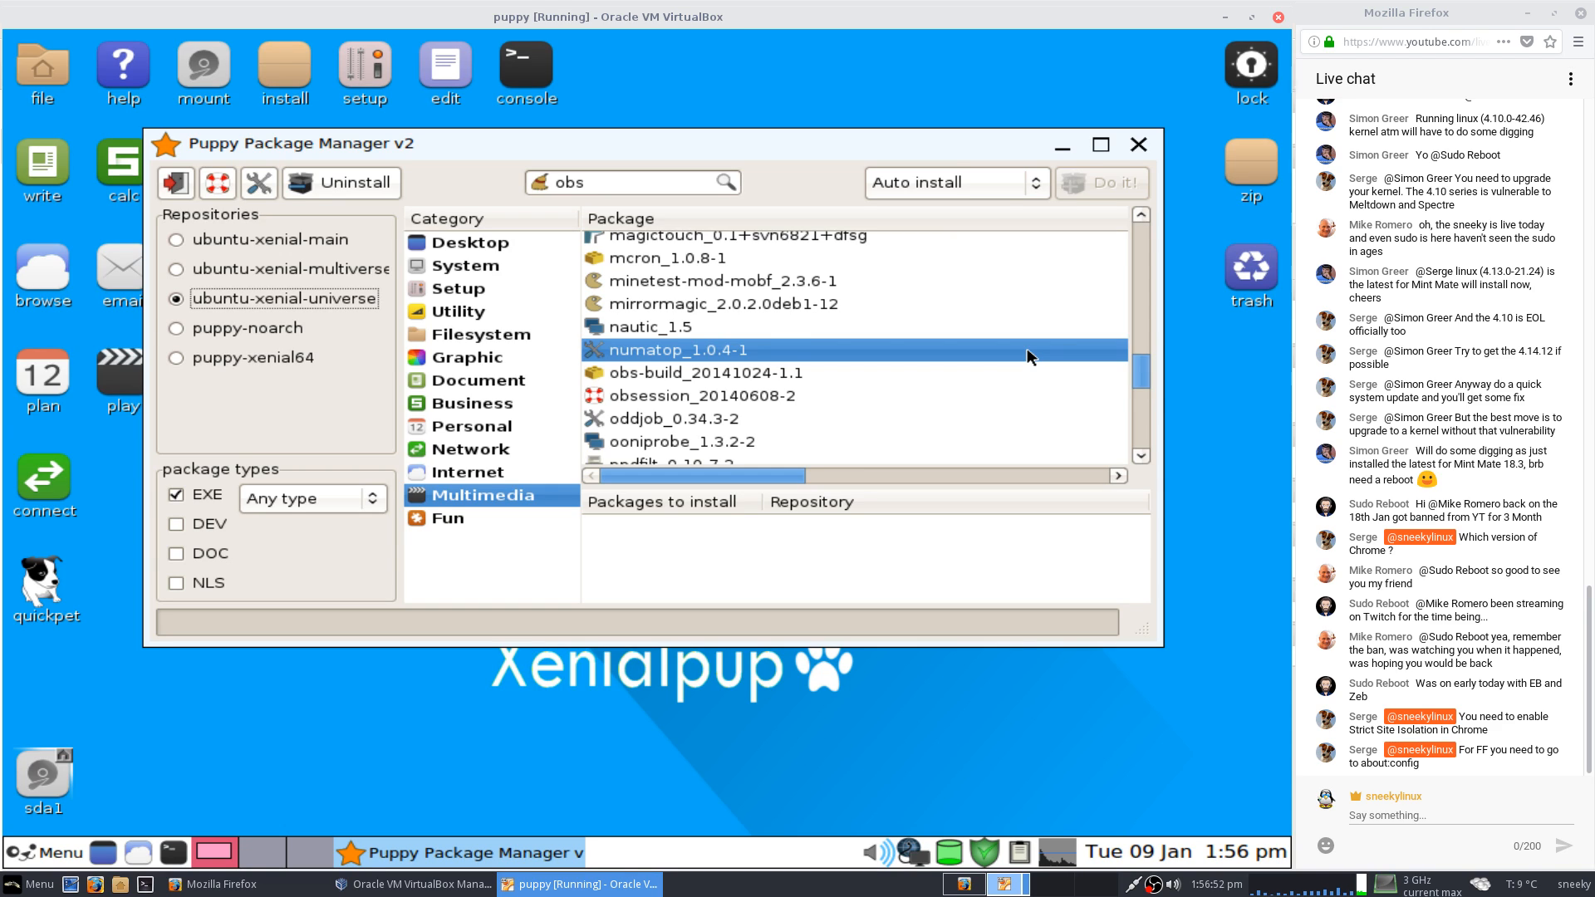
{"action": "scroll", "coordinate": [1013, 388], "scroll_direction": "down", "scroll_amount": 3}
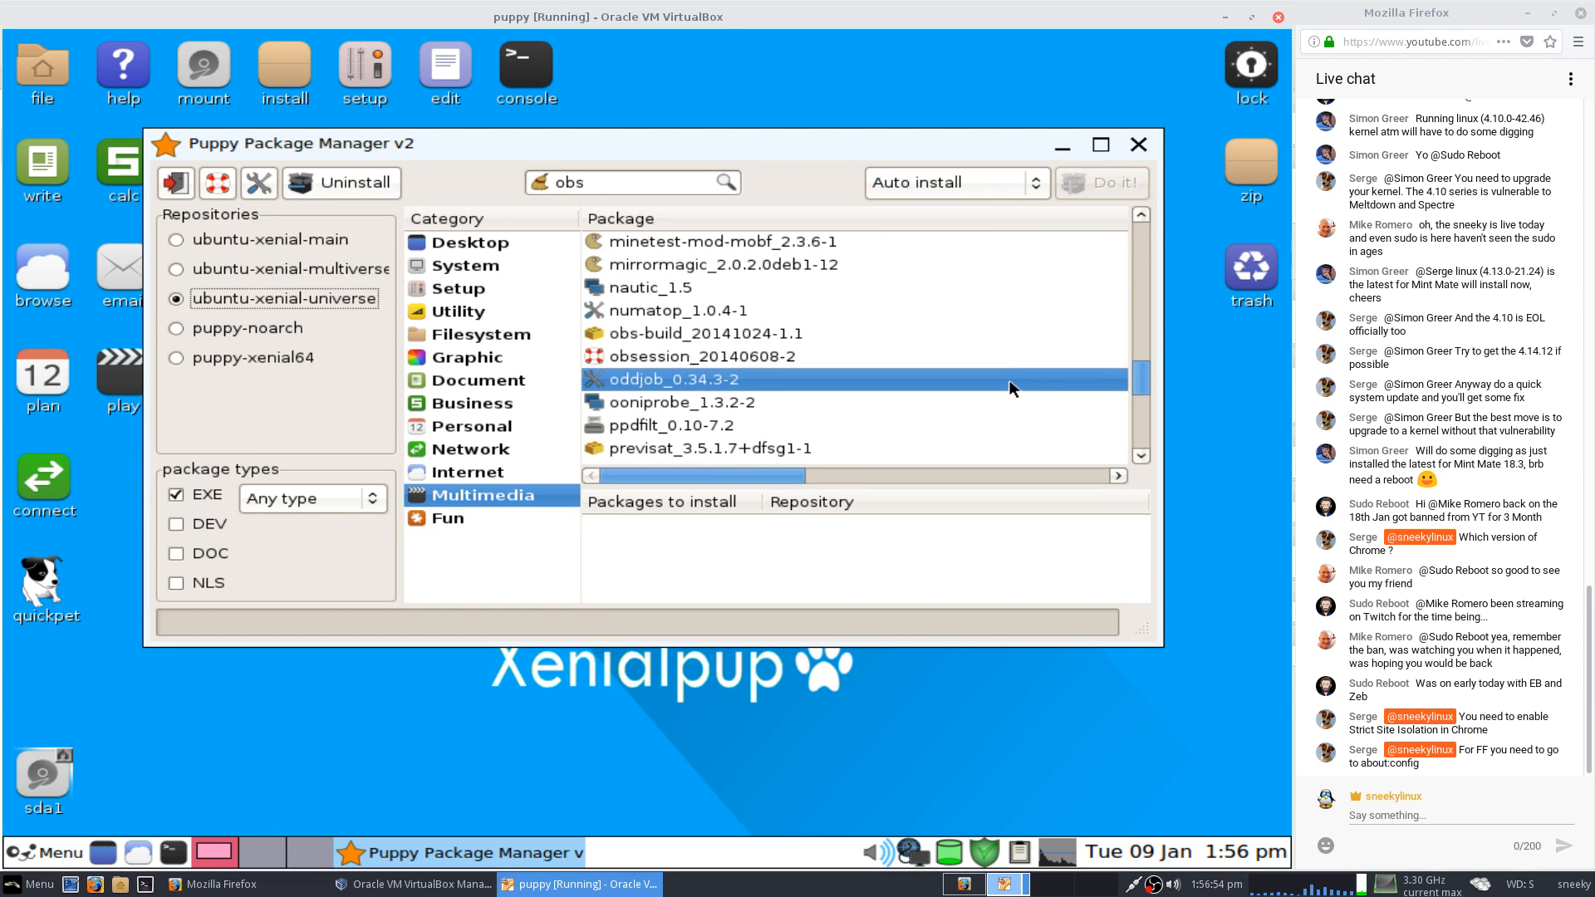
Search the package manager for obs studio, dismiss the search notice and show the ubuntu-xenial-multiverse repository's Multimedia packages.
{"action": "left_click", "coordinate": [595, 182]}
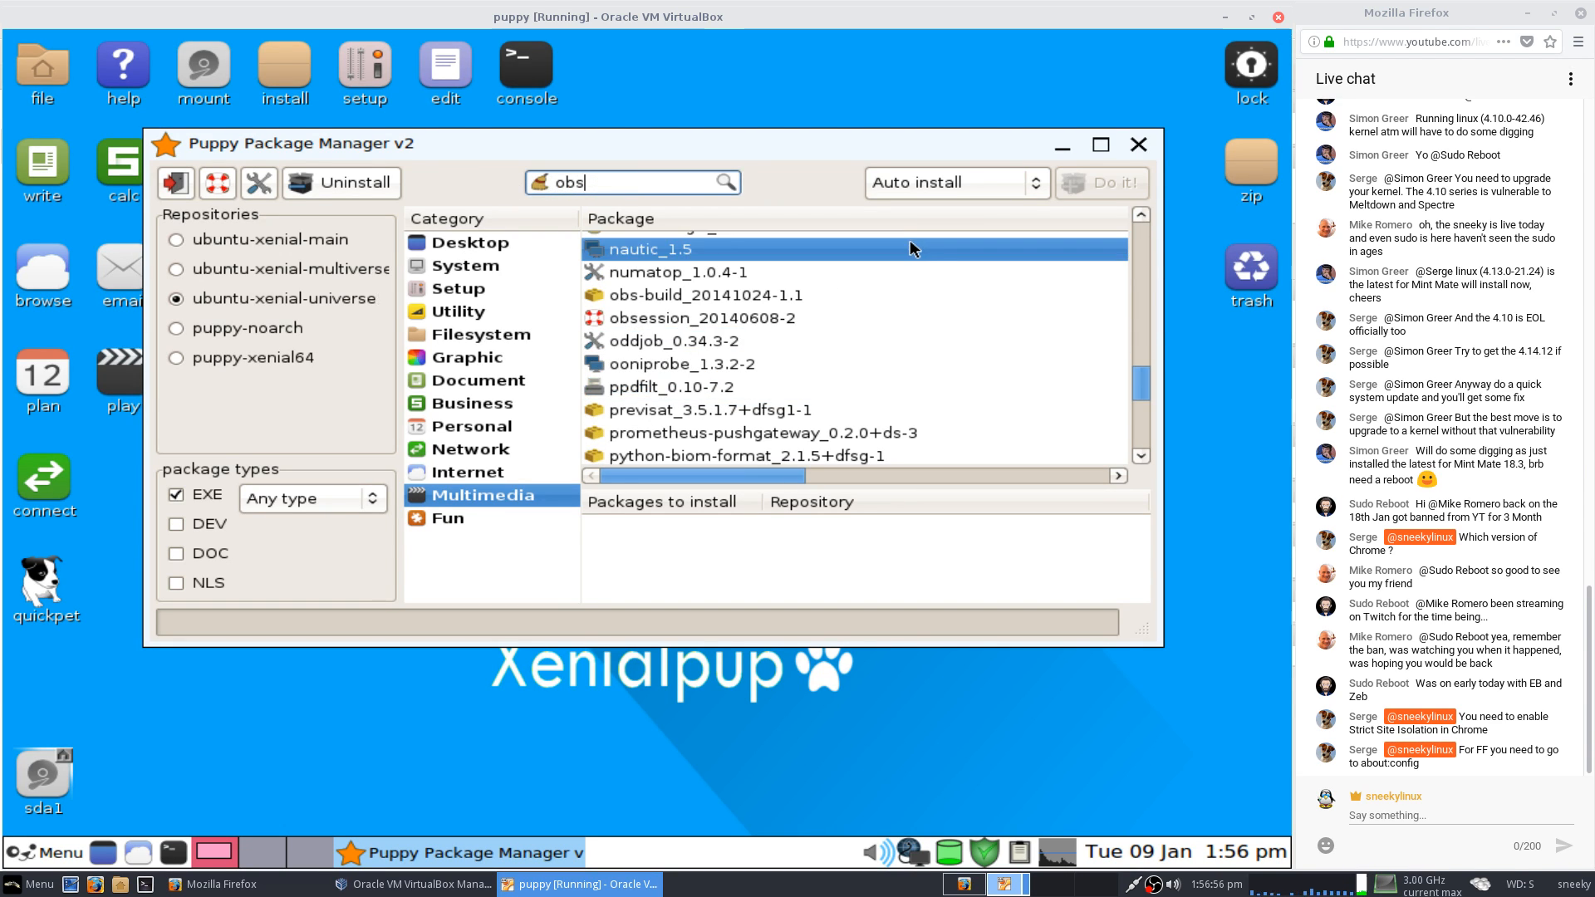
{"action": "type", "text": "studio"}
{"action": "left_click", "coordinate": [724, 183]}
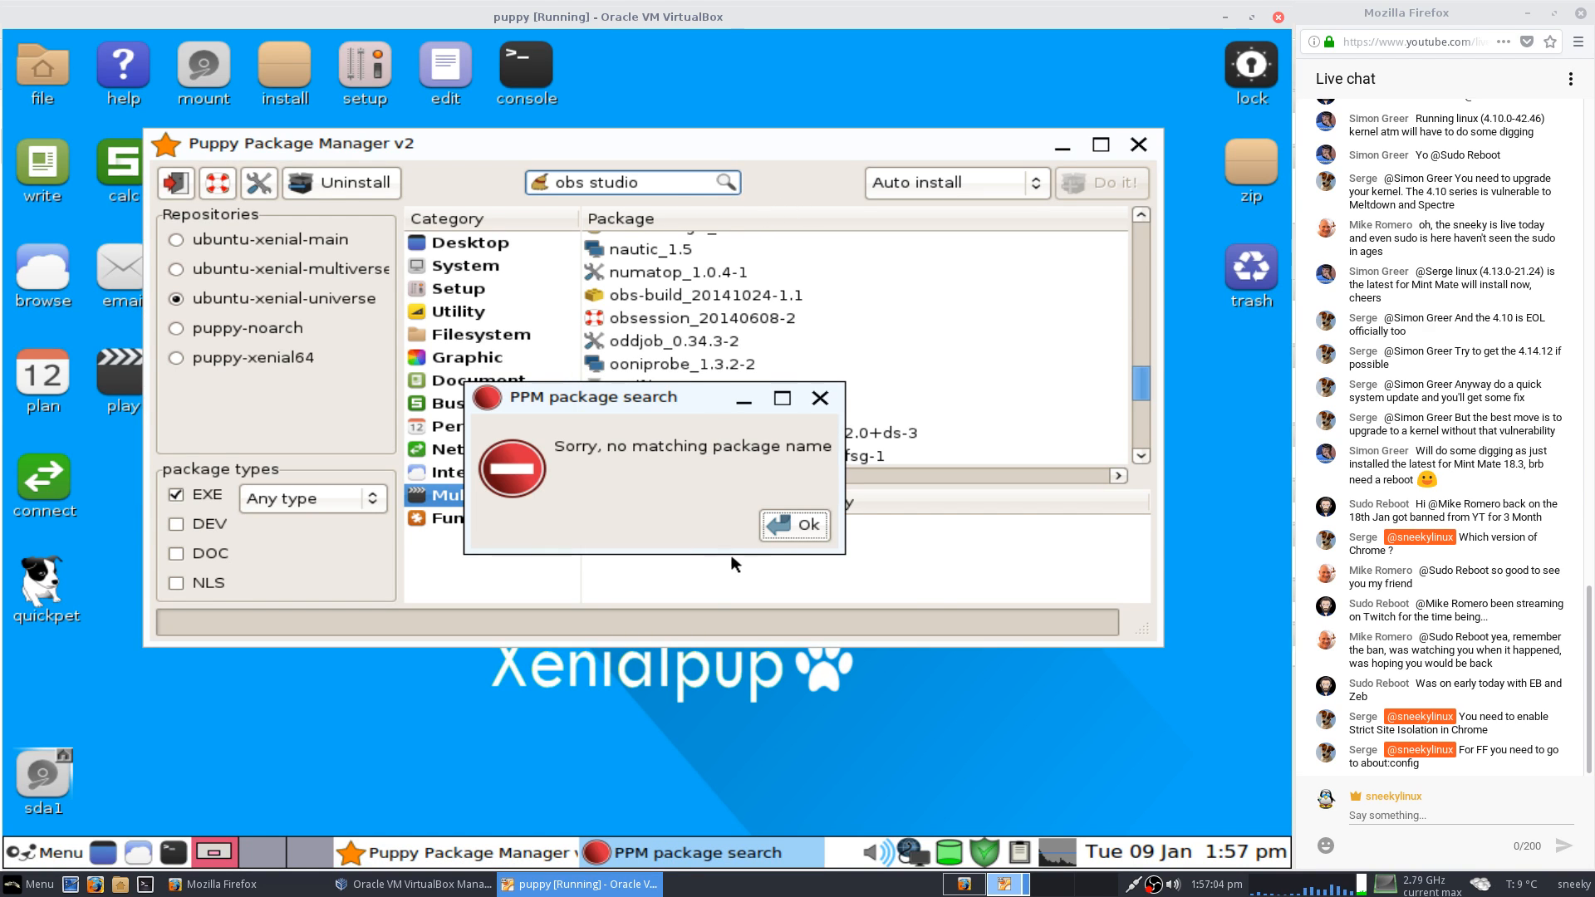
{"action": "left_click", "coordinate": [796, 526]}
{"action": "left_click", "coordinate": [223, 272]}
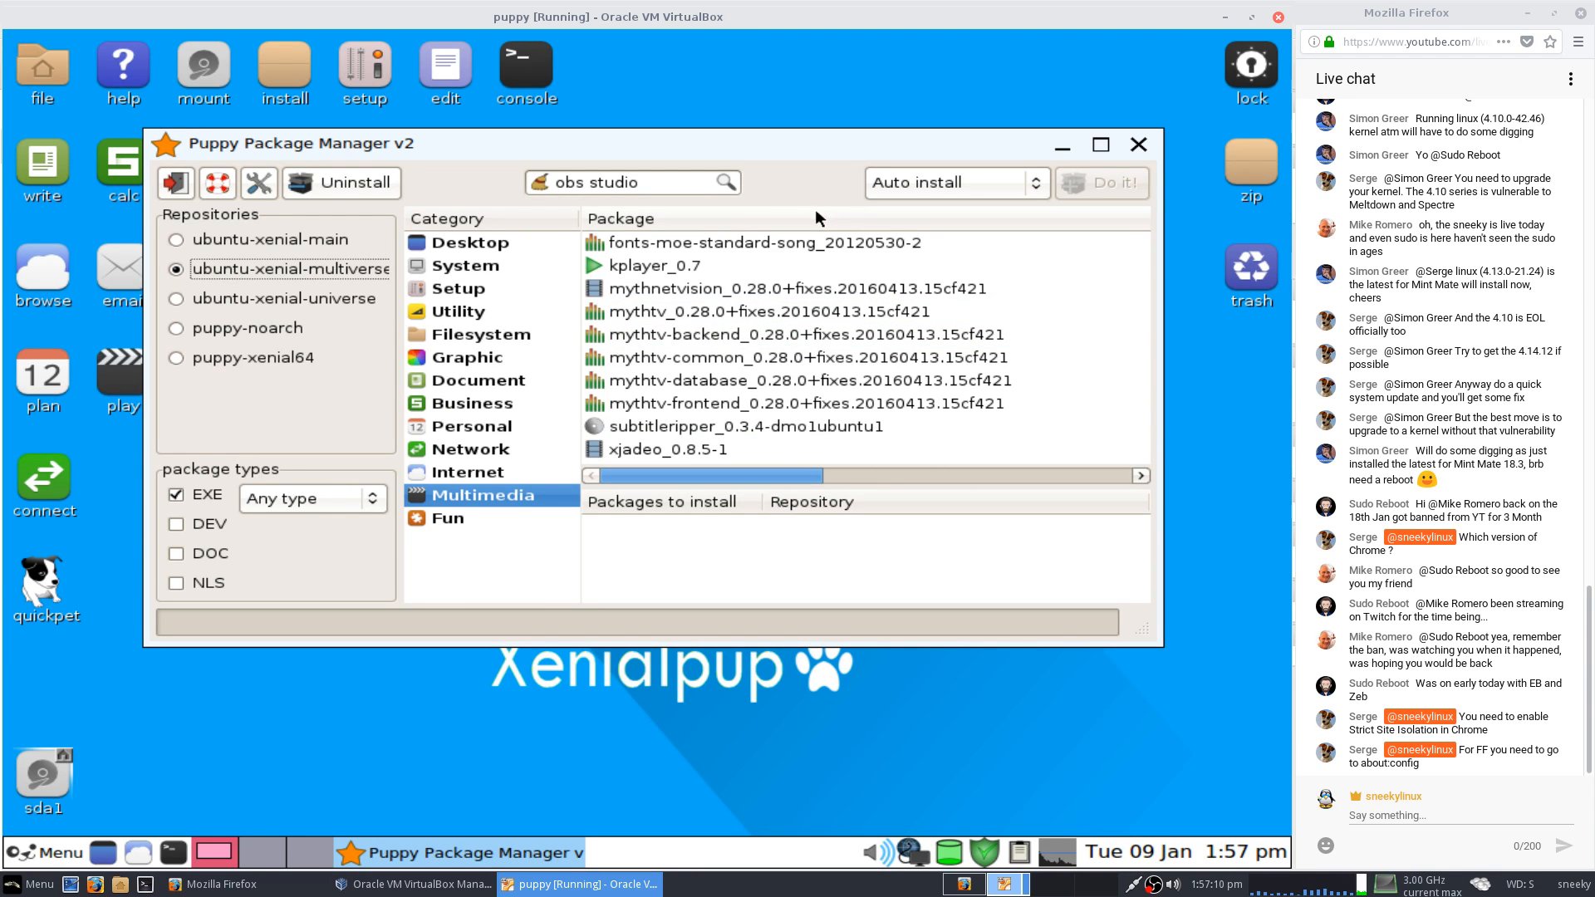
Search the package manager for kdenlive and add kdenlive_15.12.3 to the packages to install.
{"action": "left_click", "coordinate": [671, 184]}
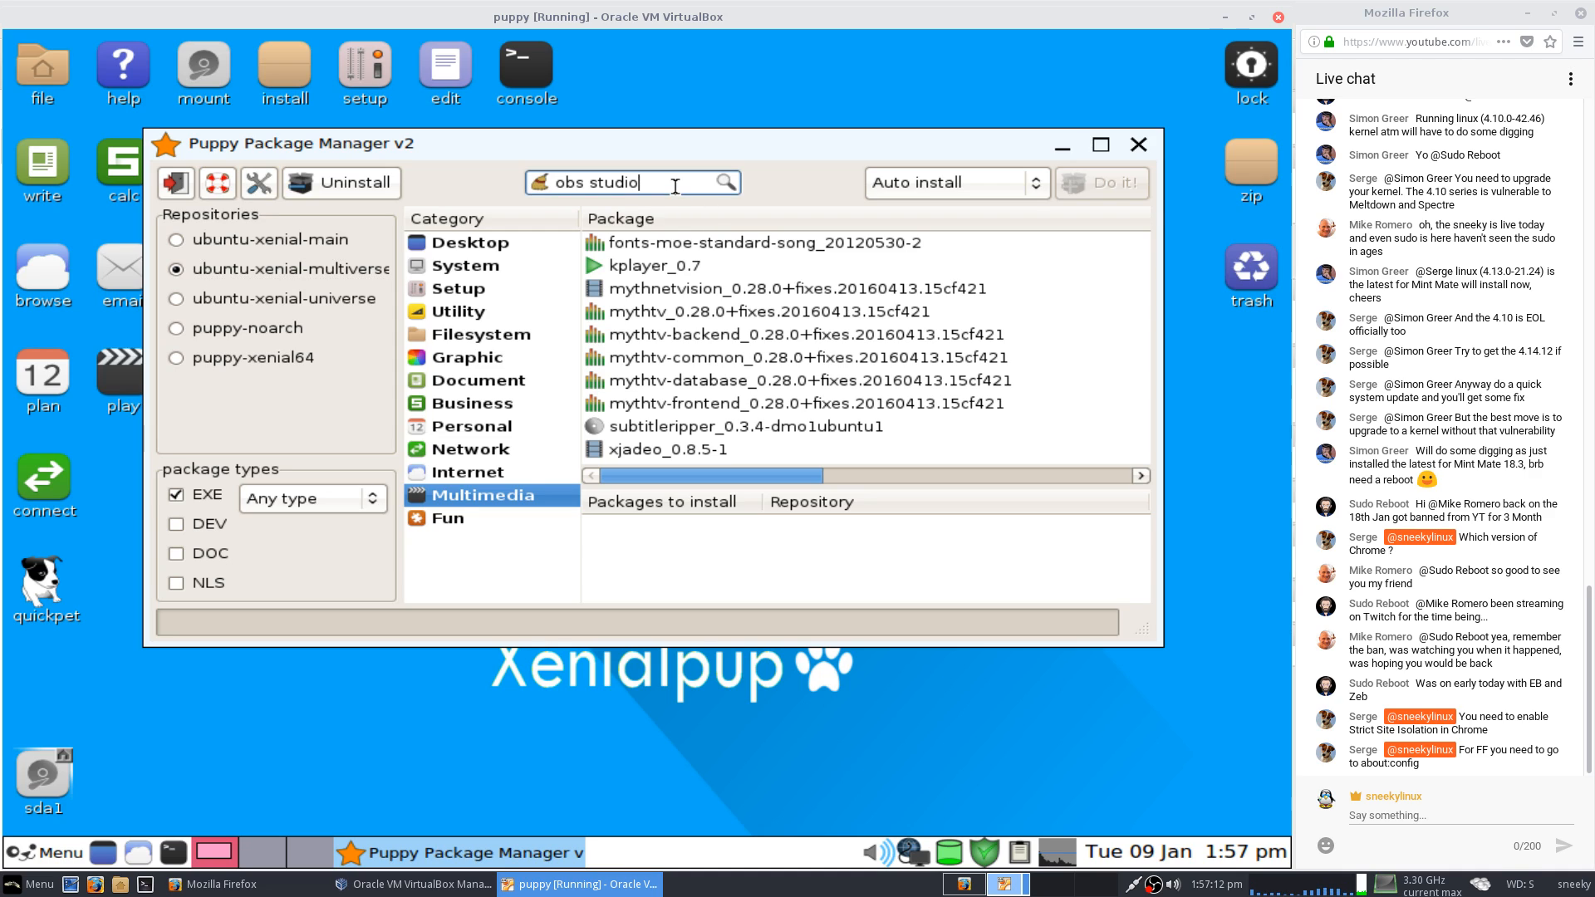
{"action": "key", "text": "BackSpace"}
{"action": "key", "text": "BackSpace"}
{"action": "key", "text": "BackSpace"}
{"action": "key", "text": "BackSpace"}
{"action": "key", "text": "BackSpace"}
{"action": "key", "text": "BackSpace"}
{"action": "key", "text": "BackSpace"}
{"action": "key", "text": "BackSpace"}
{"action": "key", "text": "BackSpace"}
{"action": "key", "text": "BackSpace"}
{"action": "type", "text": "kdenlive"}
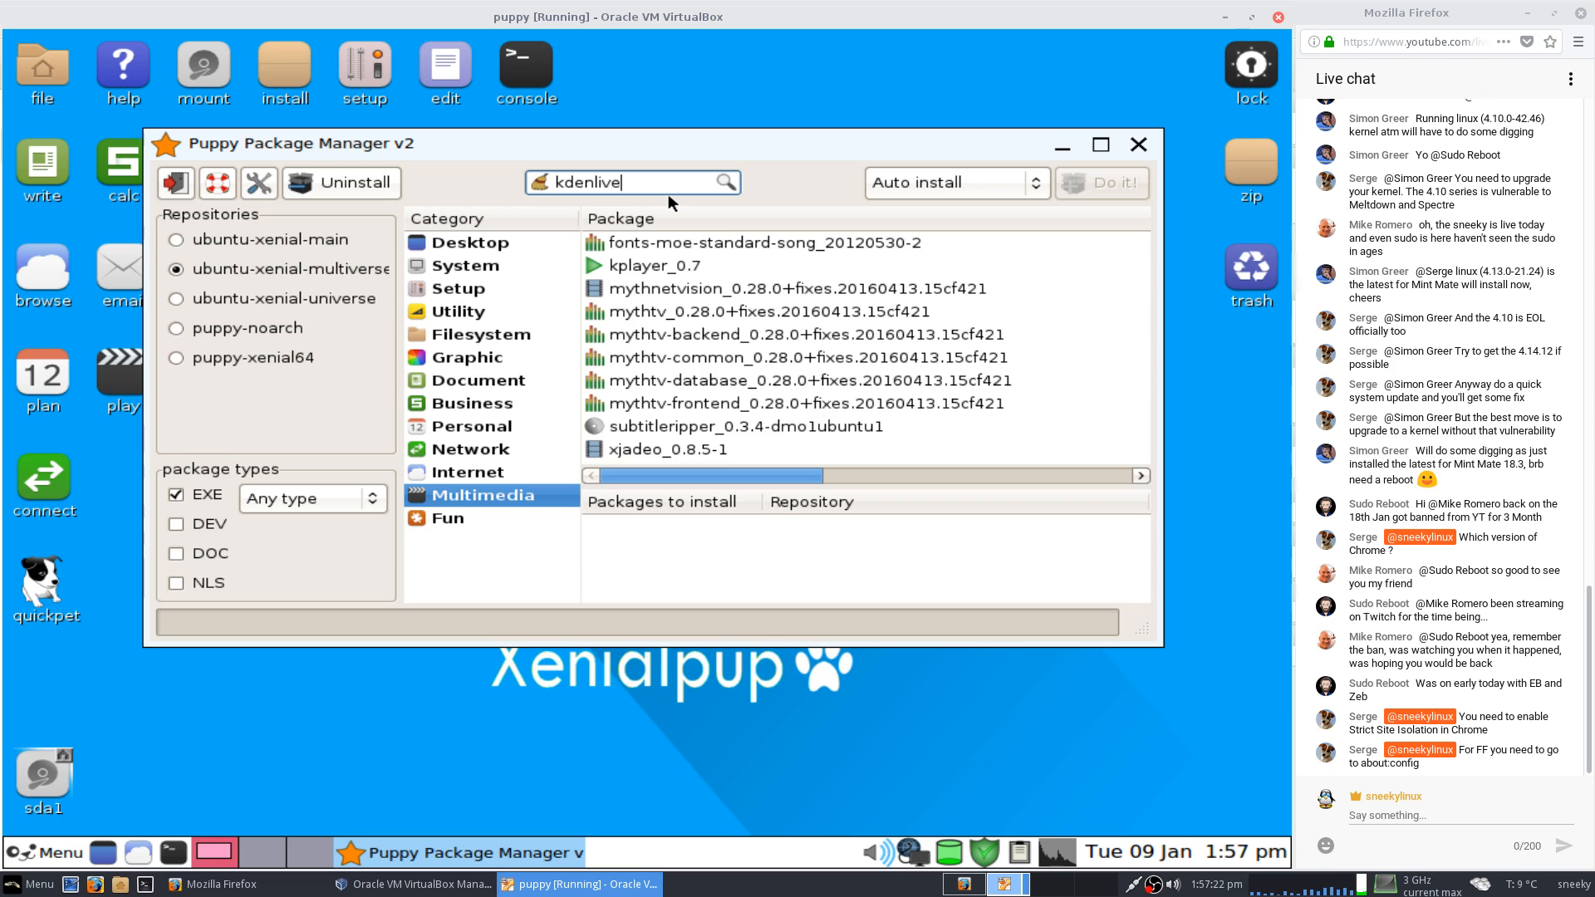
{"action": "key", "text": "Return"}
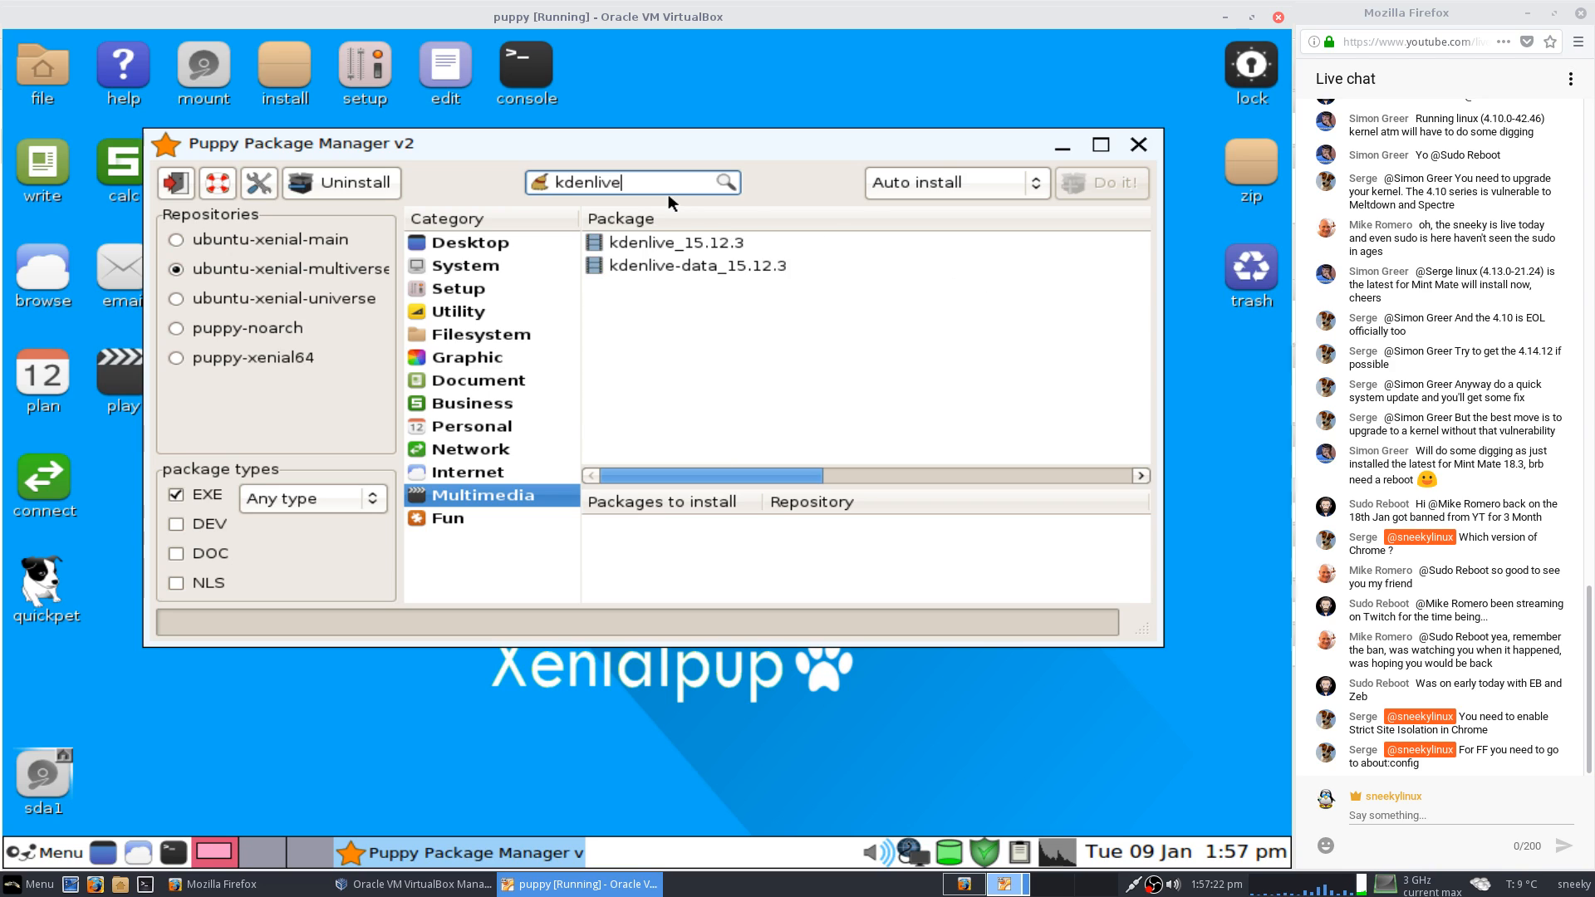
{"action": "left_click", "coordinate": [668, 241]}
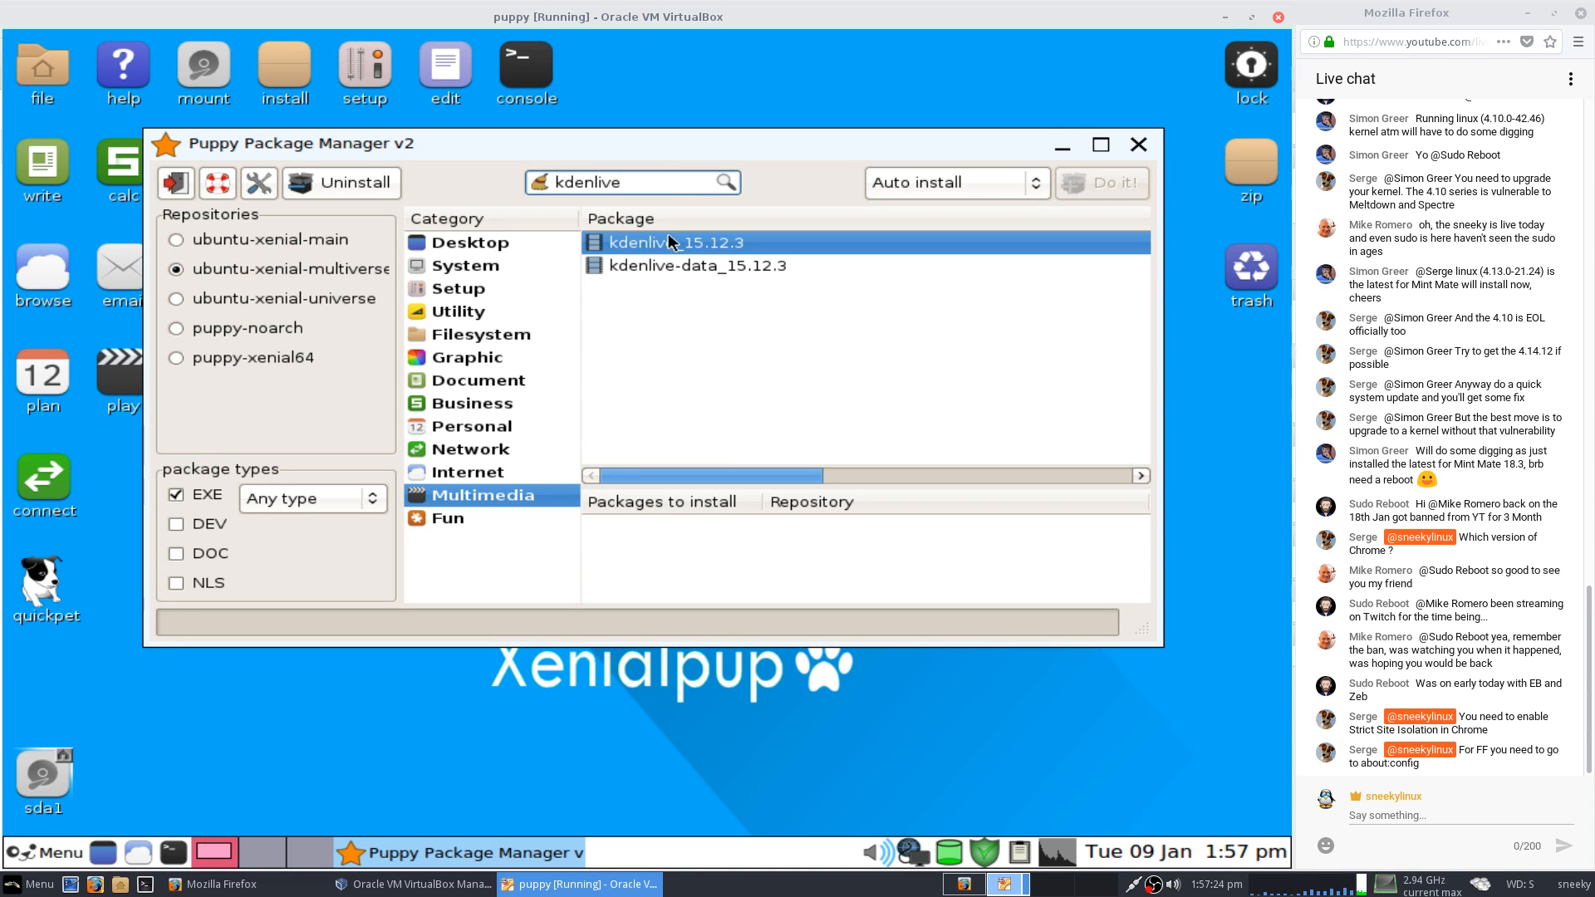
{"action": "left_click", "coordinate": [673, 264]}
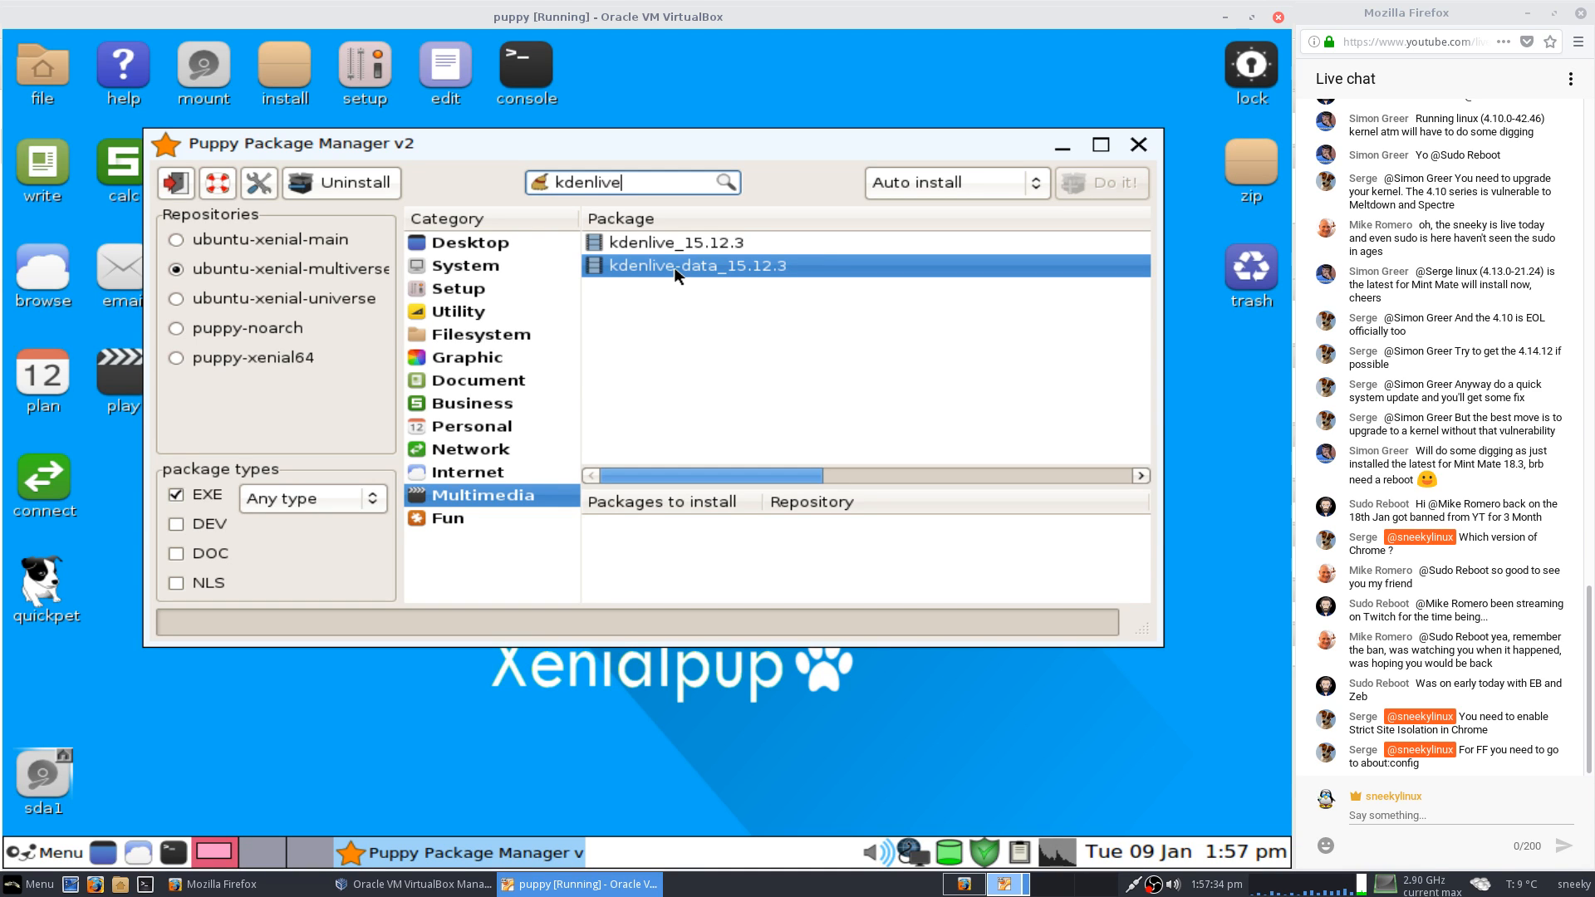
{"action": "left_click", "coordinate": [699, 246]}
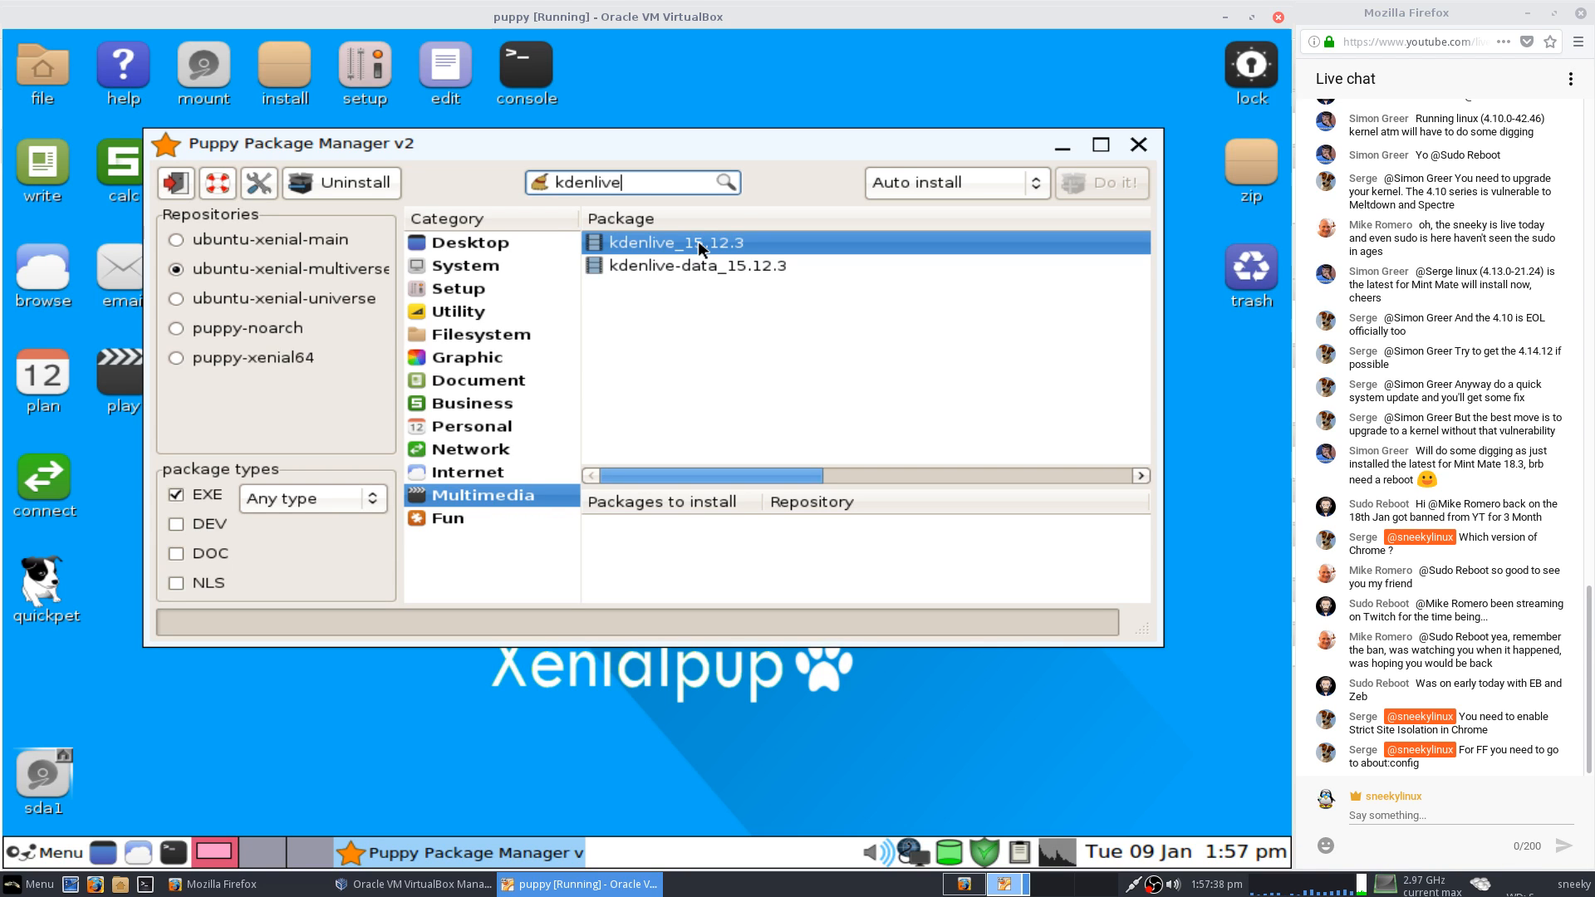
{"action": "double_click", "coordinate": [699, 246]}
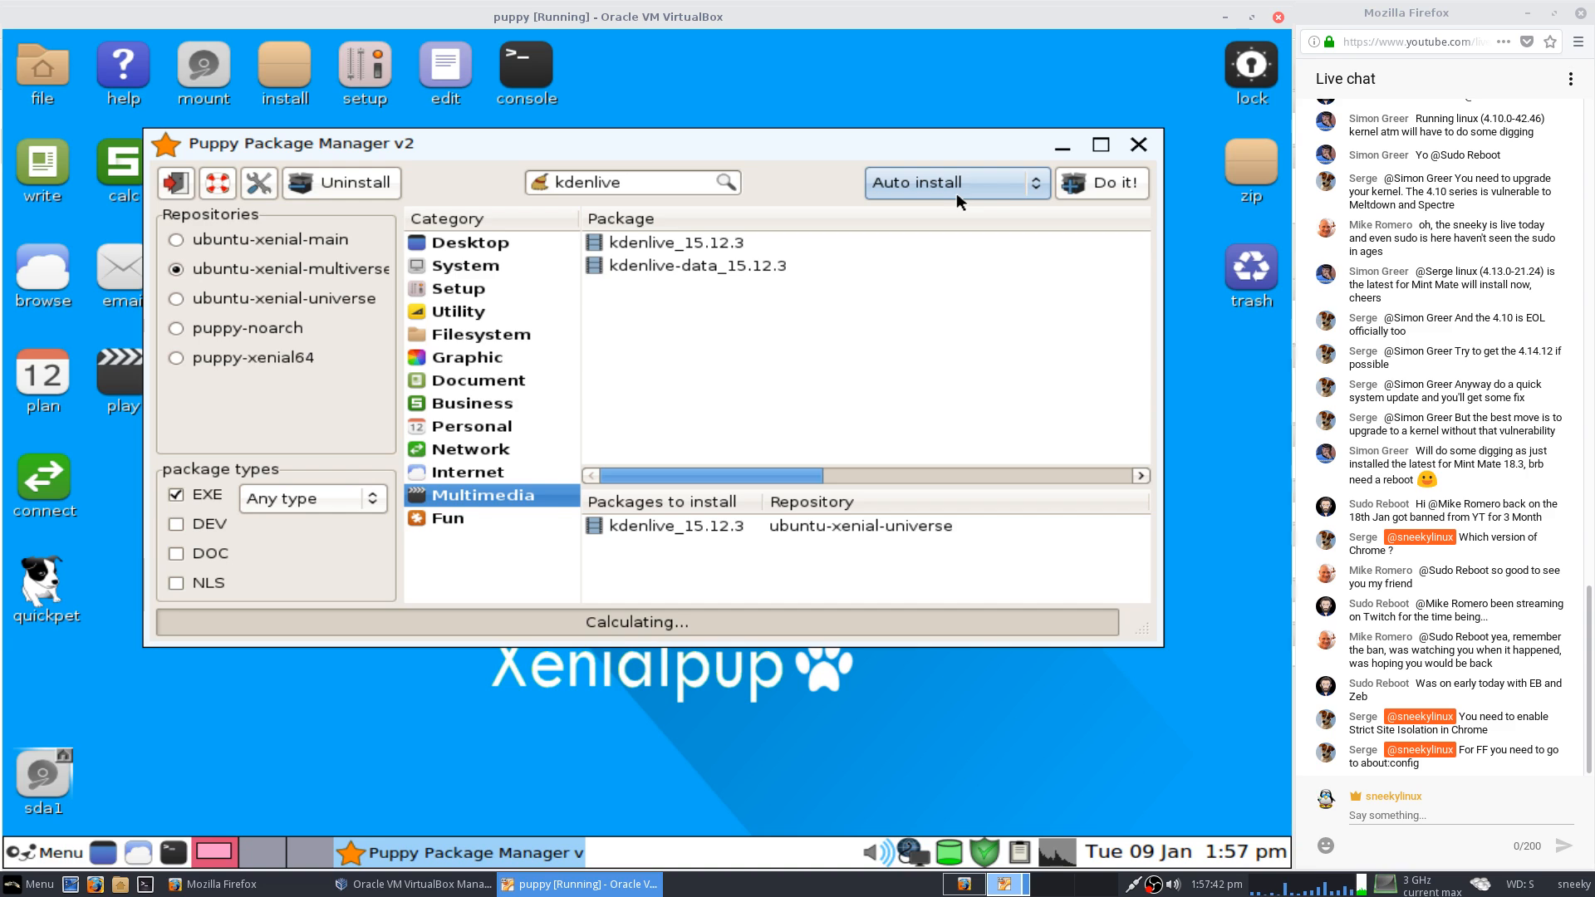
Install the queued Kdenlive package with Auto install, accept the installation report and close the package manager.
{"action": "left_click", "coordinate": [1037, 188]}
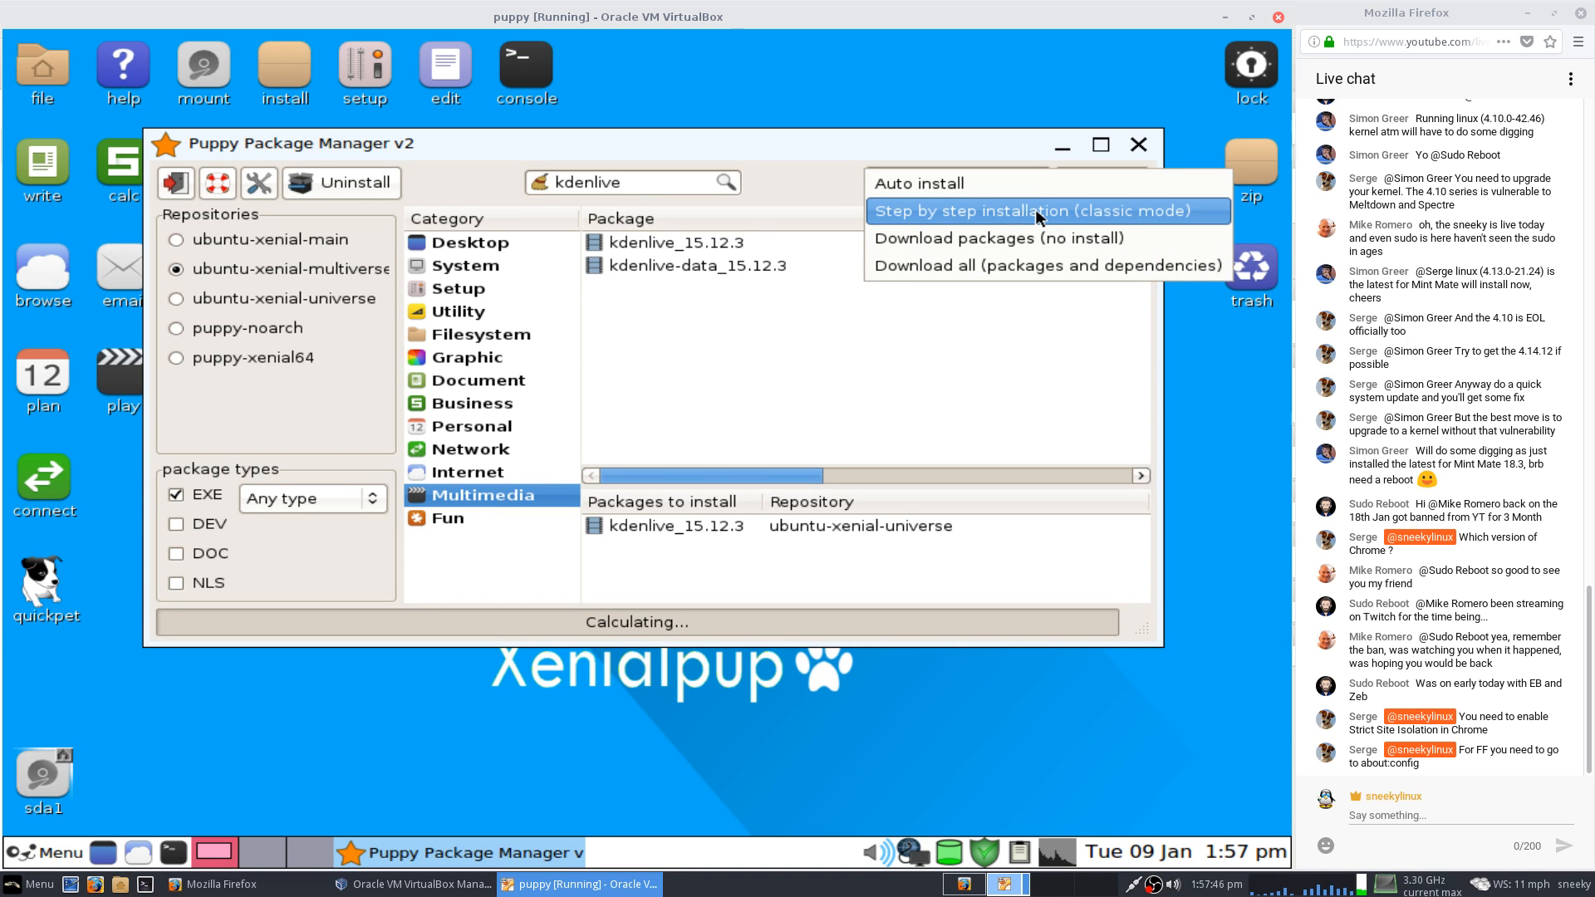
{"action": "left_click", "coordinate": [1028, 288]}
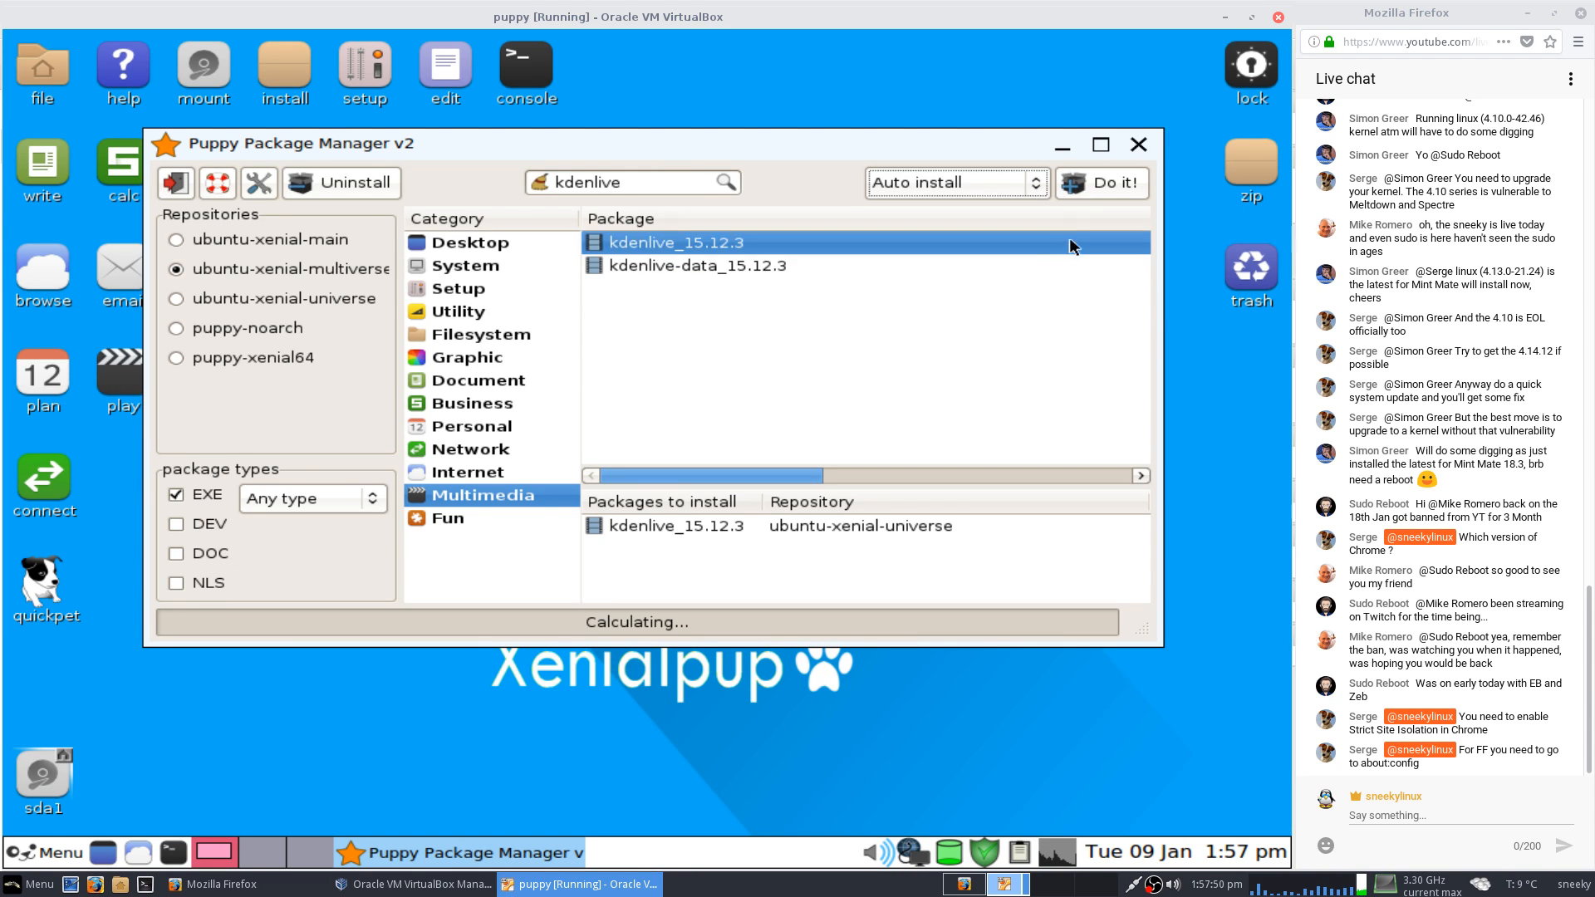
{"action": "left_click", "coordinate": [1100, 183]}
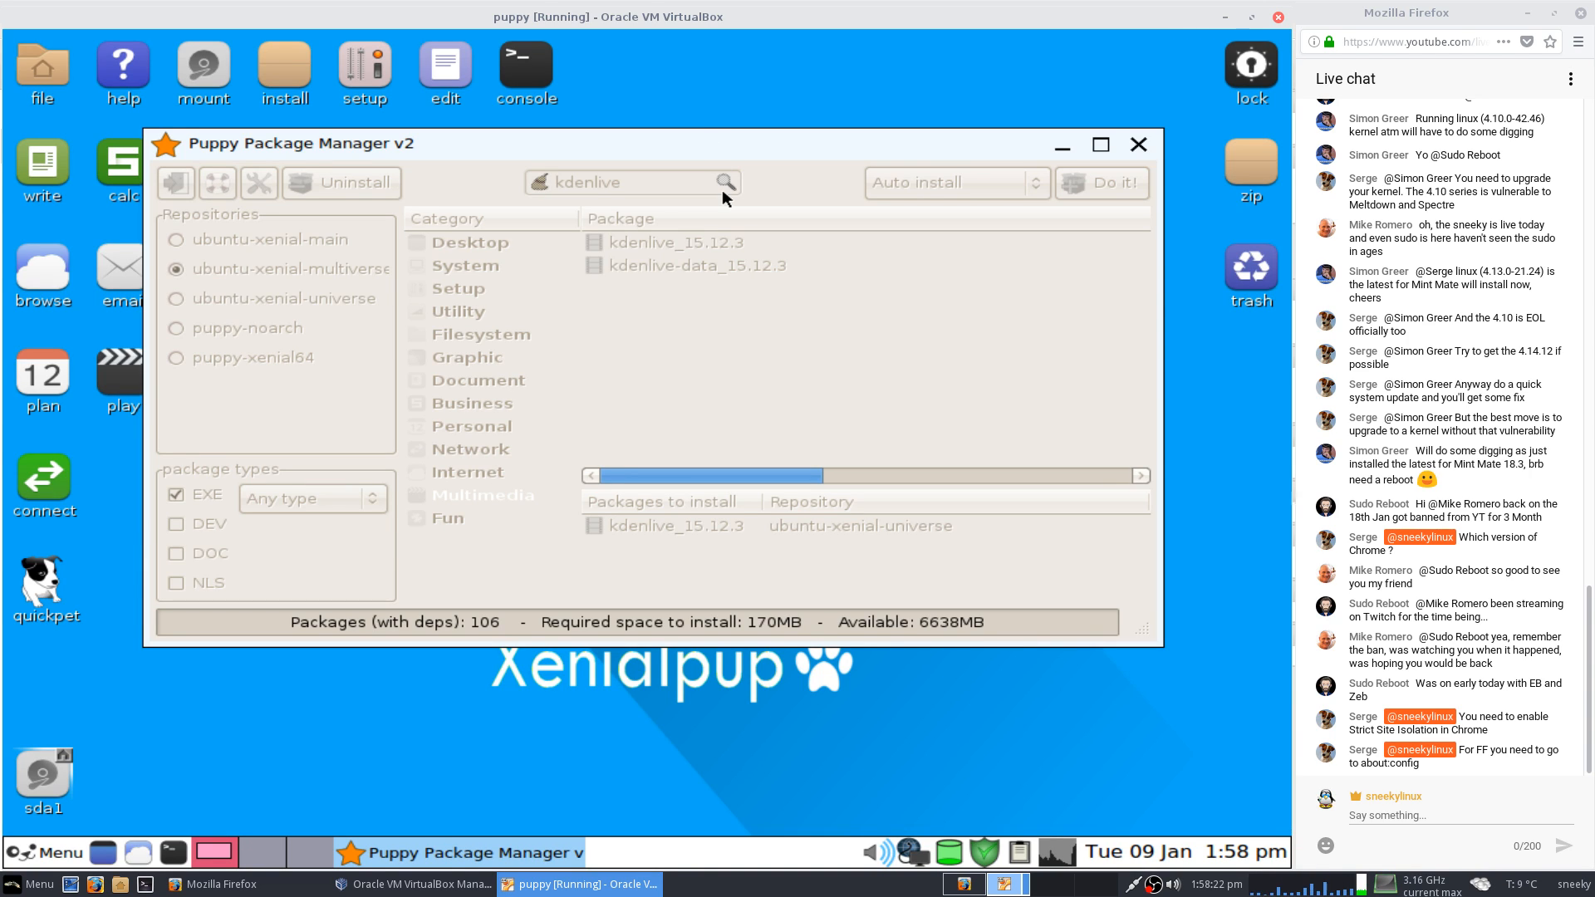
{"action": "left_click_drag", "start_coordinate": [803, 137], "coordinate": [816, 180]}
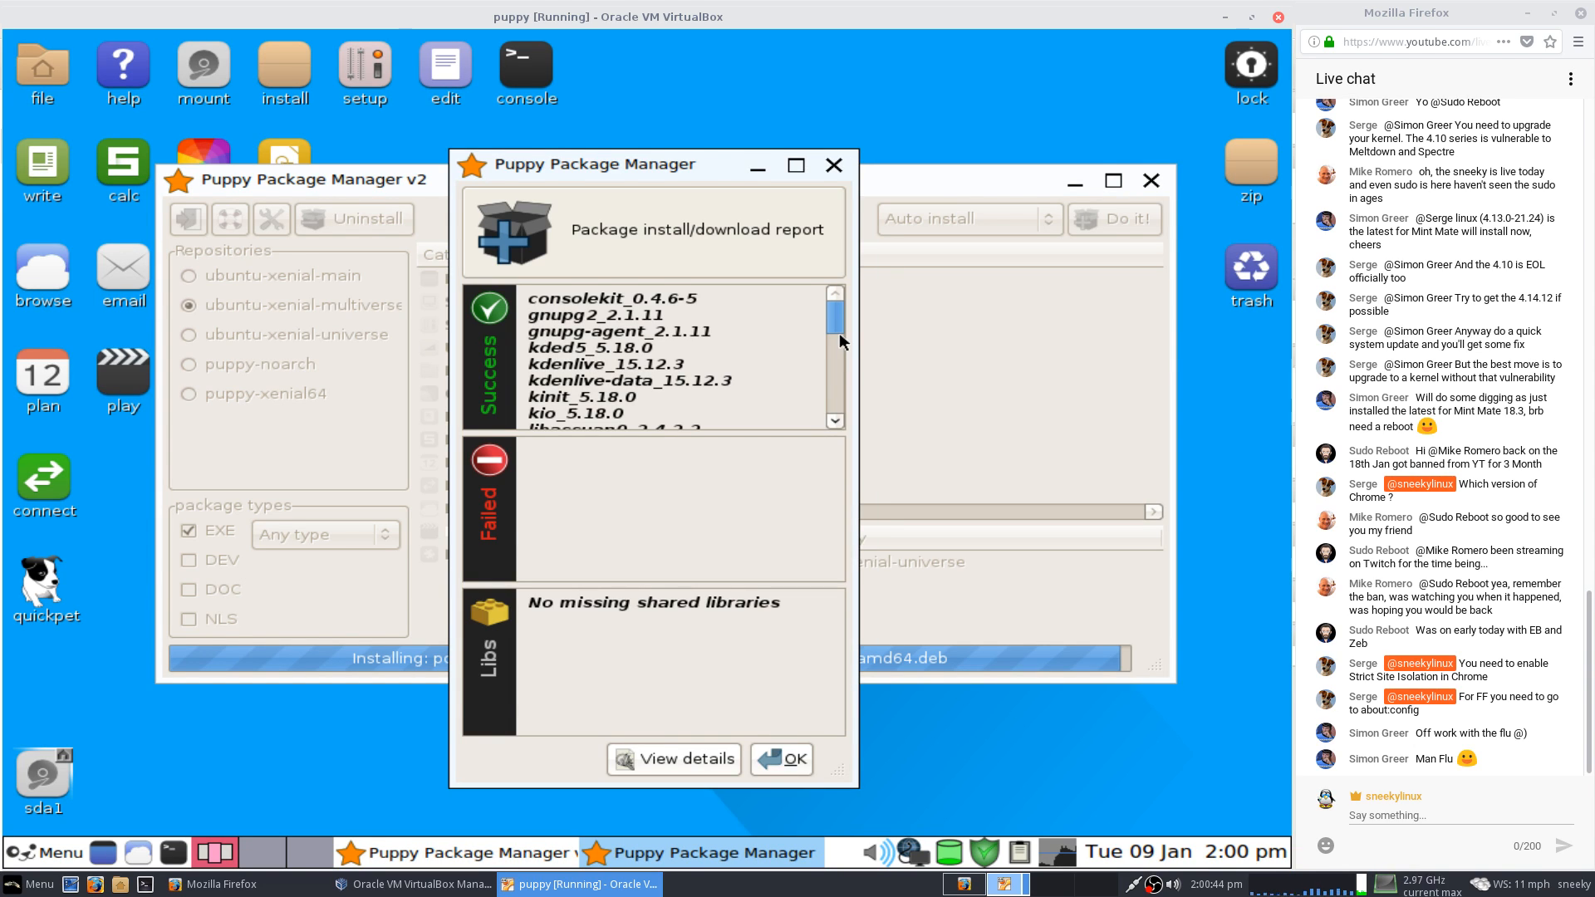
{"action": "left_click", "coordinate": [783, 760]}
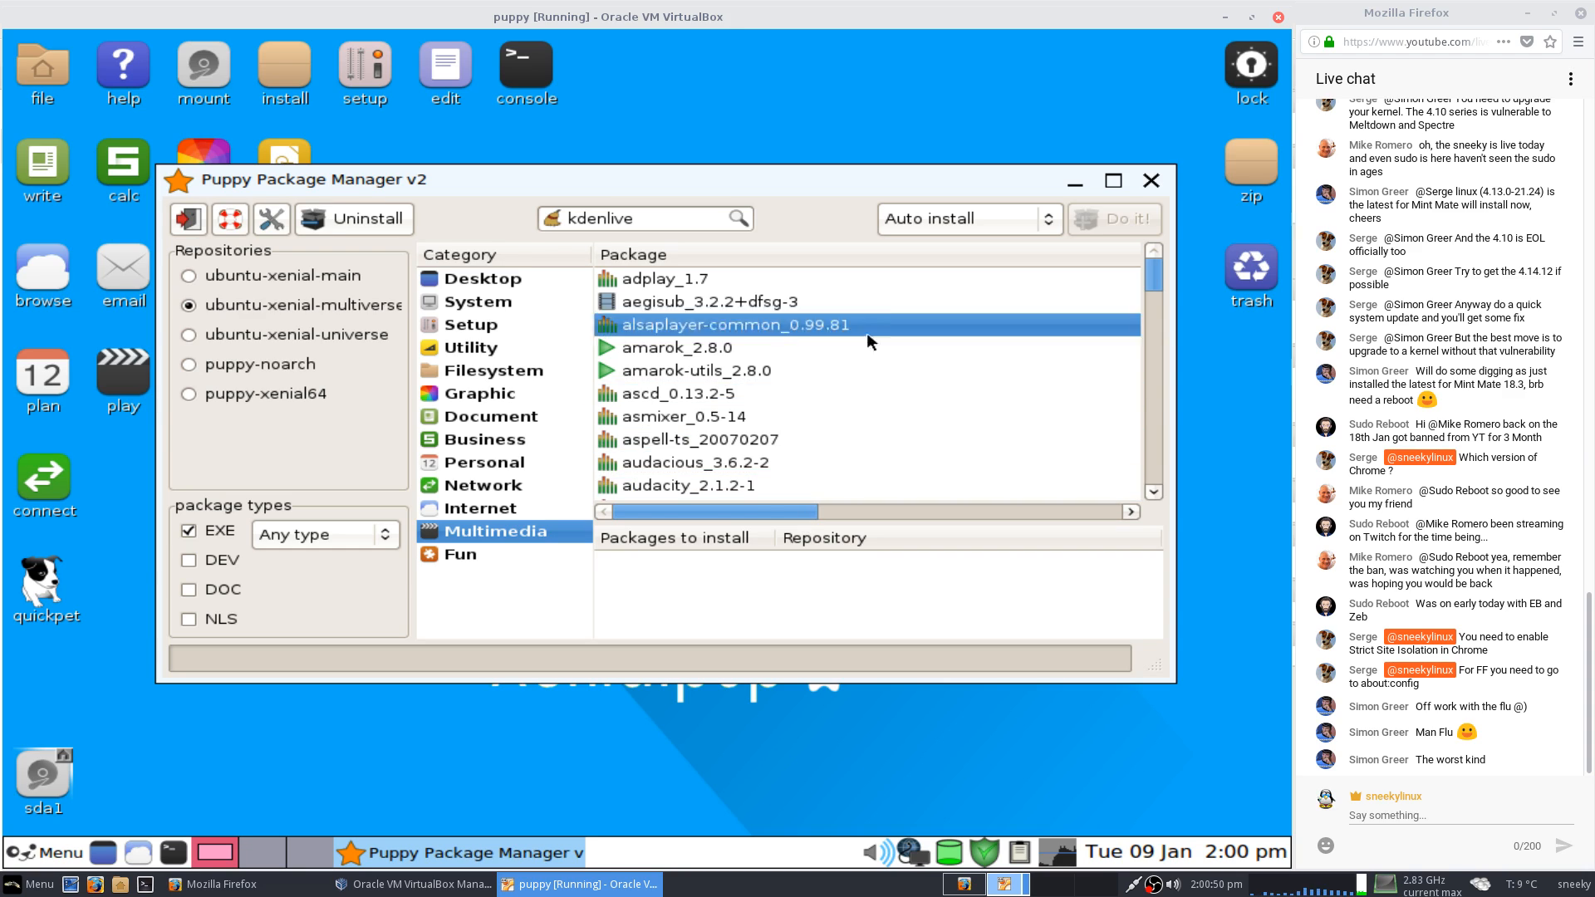
{"action": "left_click", "coordinate": [1152, 187]}
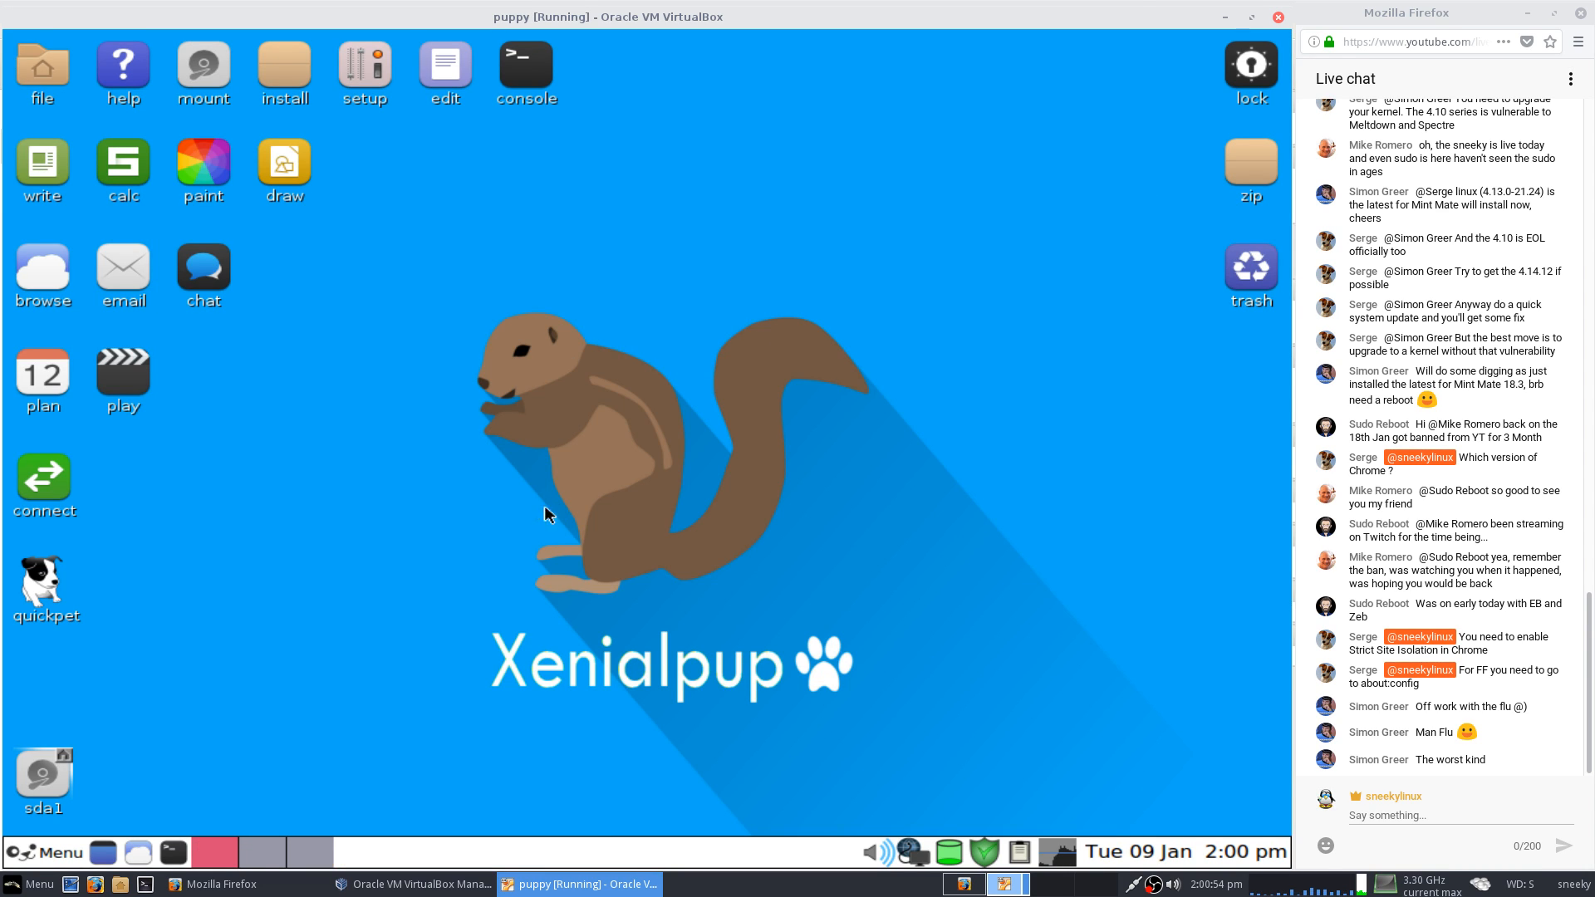
Reboot Puppy into the Xenialpup64 7.5 (sda1/boot) entry and dismiss the pmcputemp window.
{"action": "right_click", "coordinate": [424, 303]}
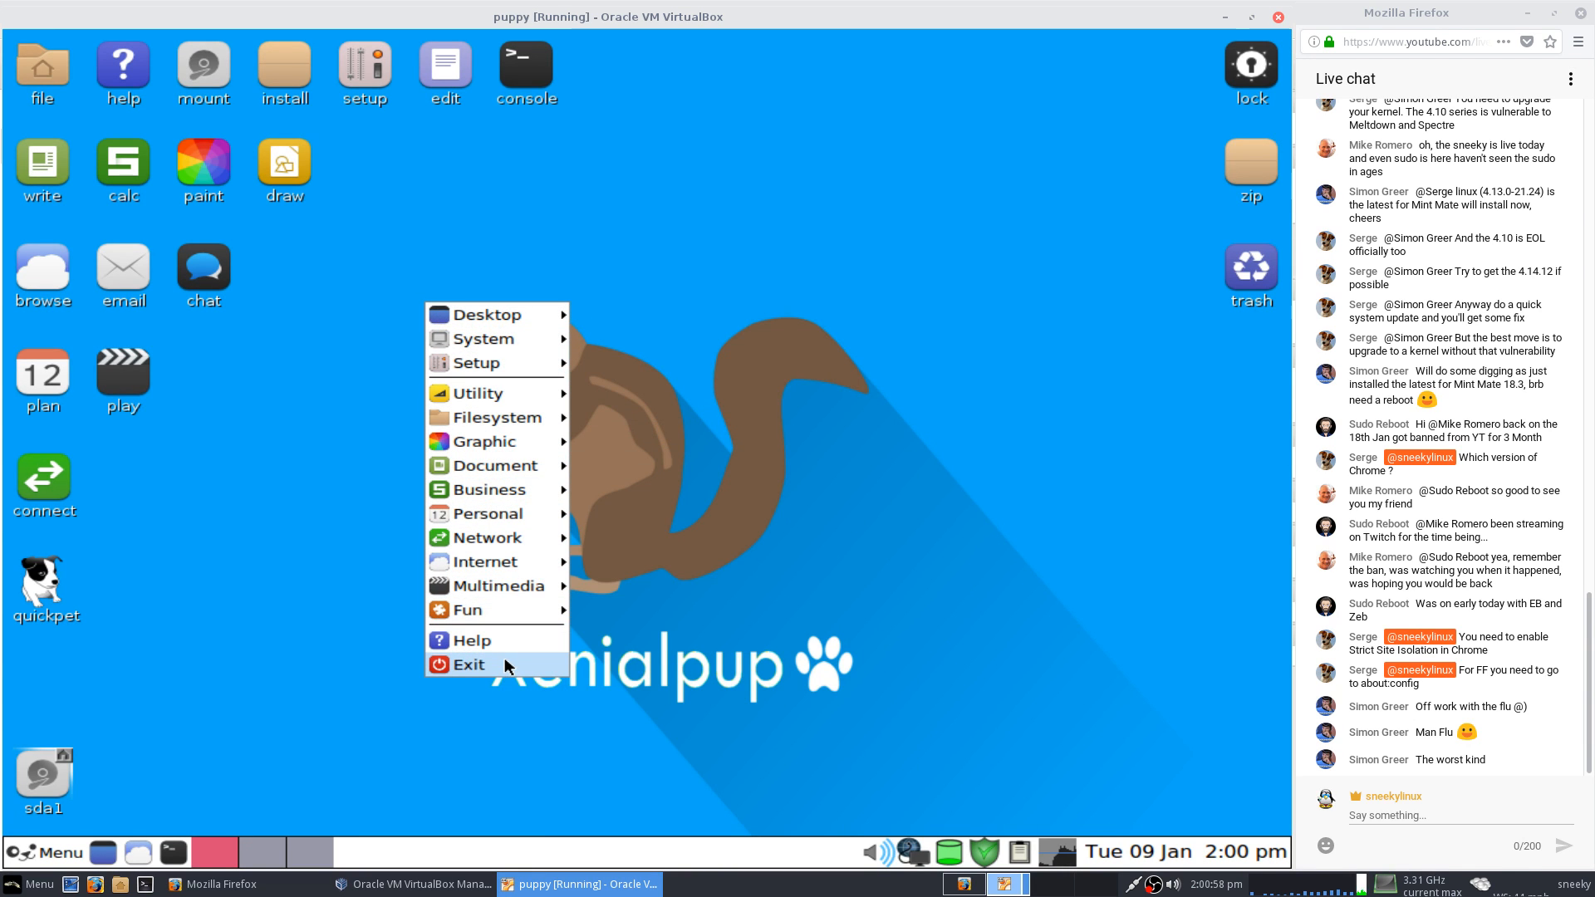
{"action": "left_click", "coordinate": [505, 665]}
{"action": "left_click", "coordinate": [637, 436]}
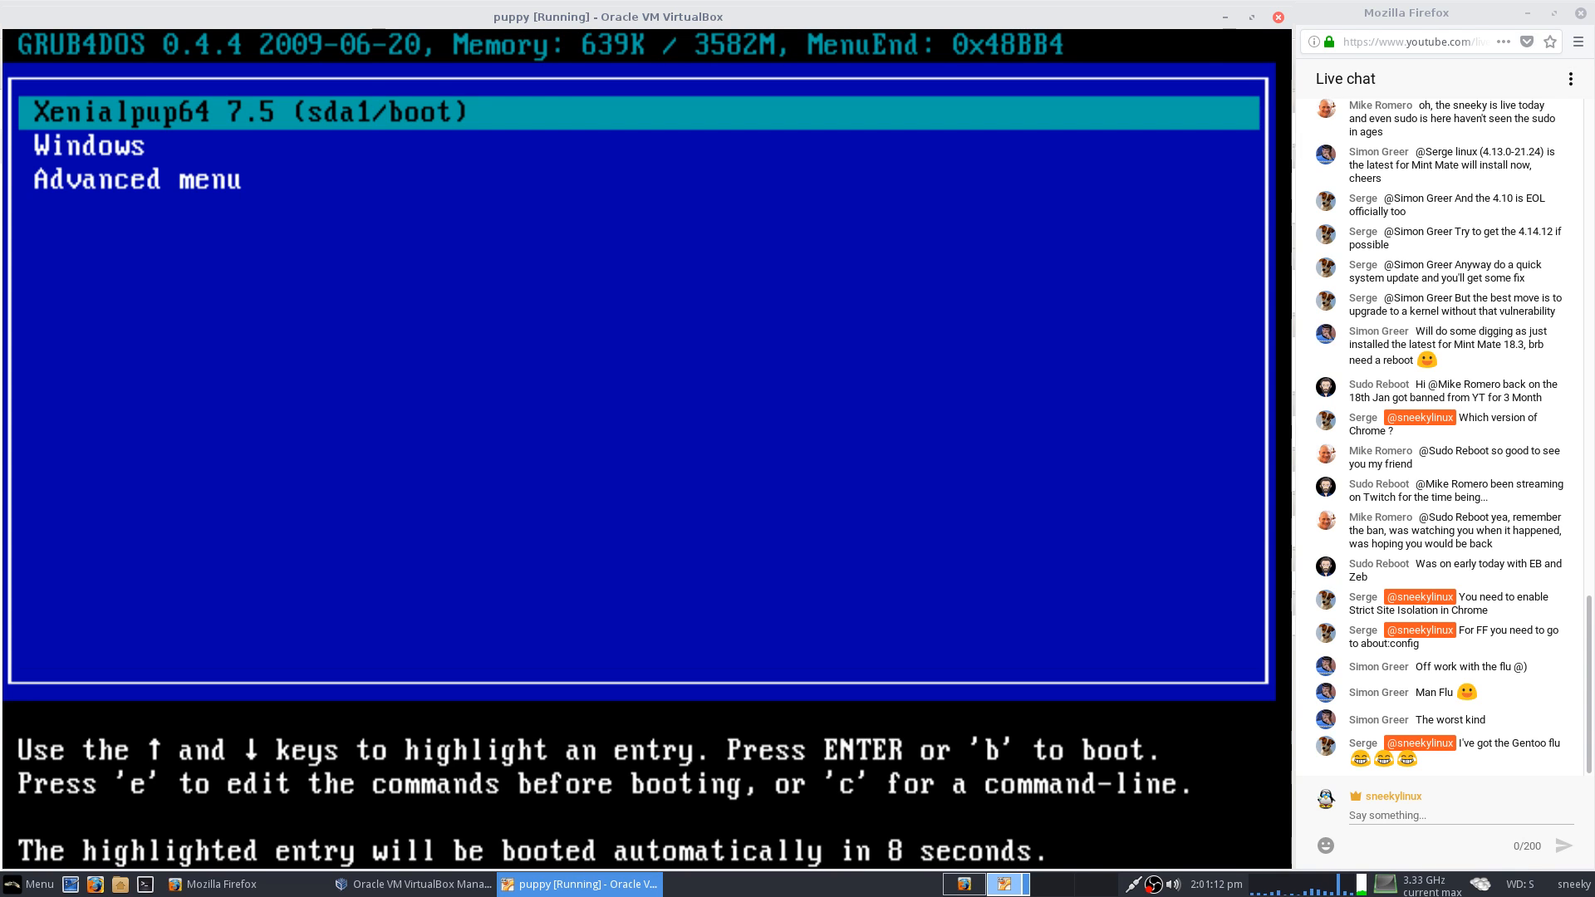
{"action": "key", "text": "Return"}
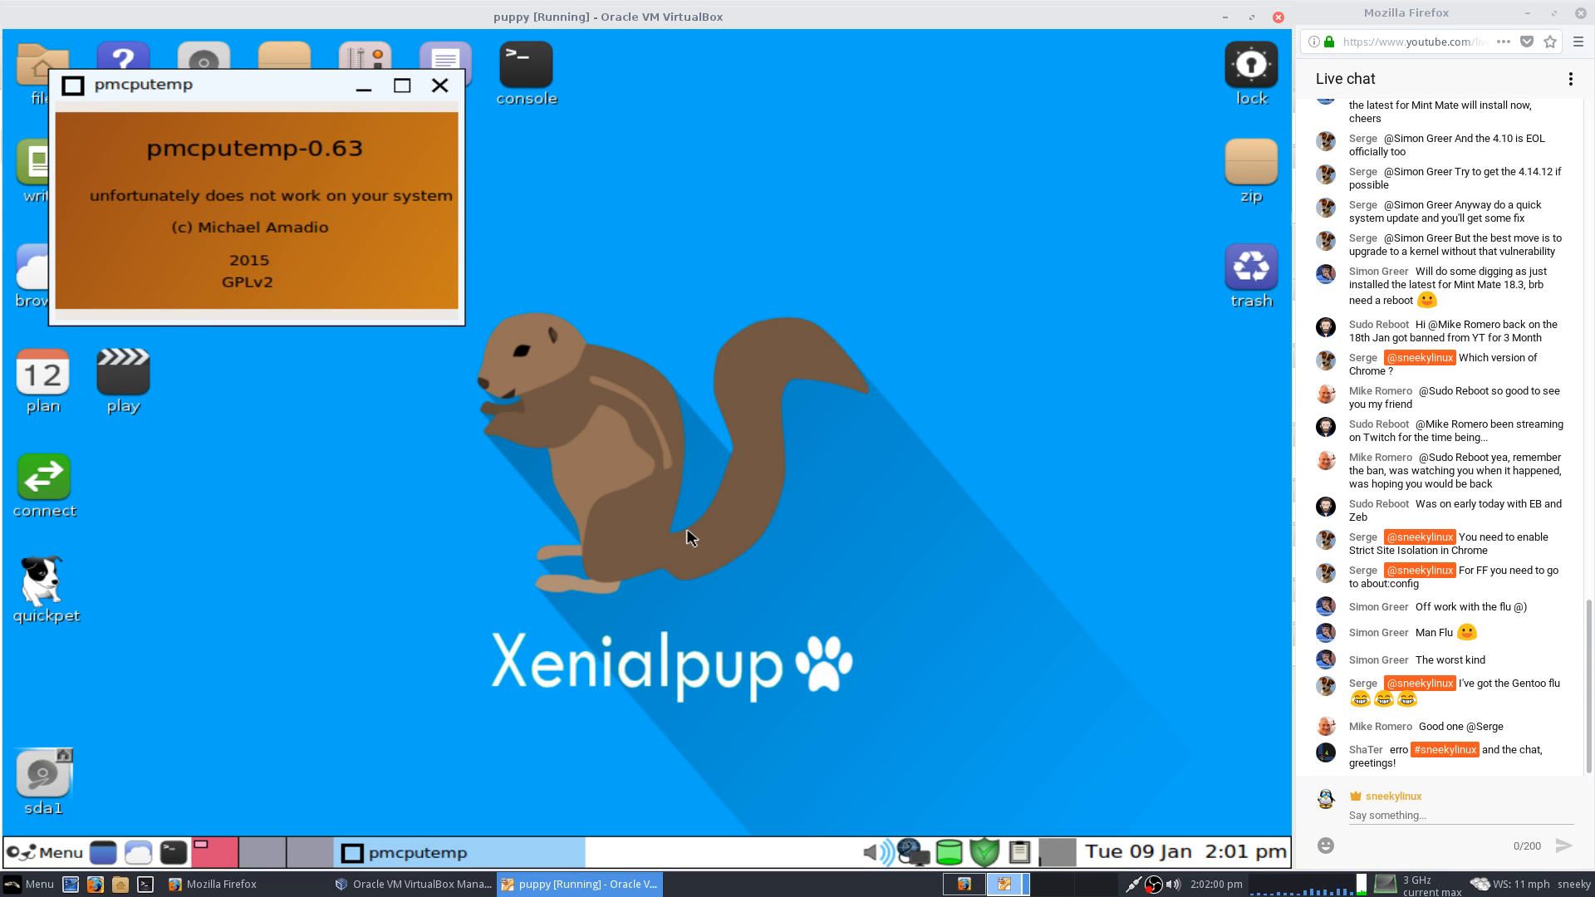
{"action": "left_click", "coordinate": [440, 86]}
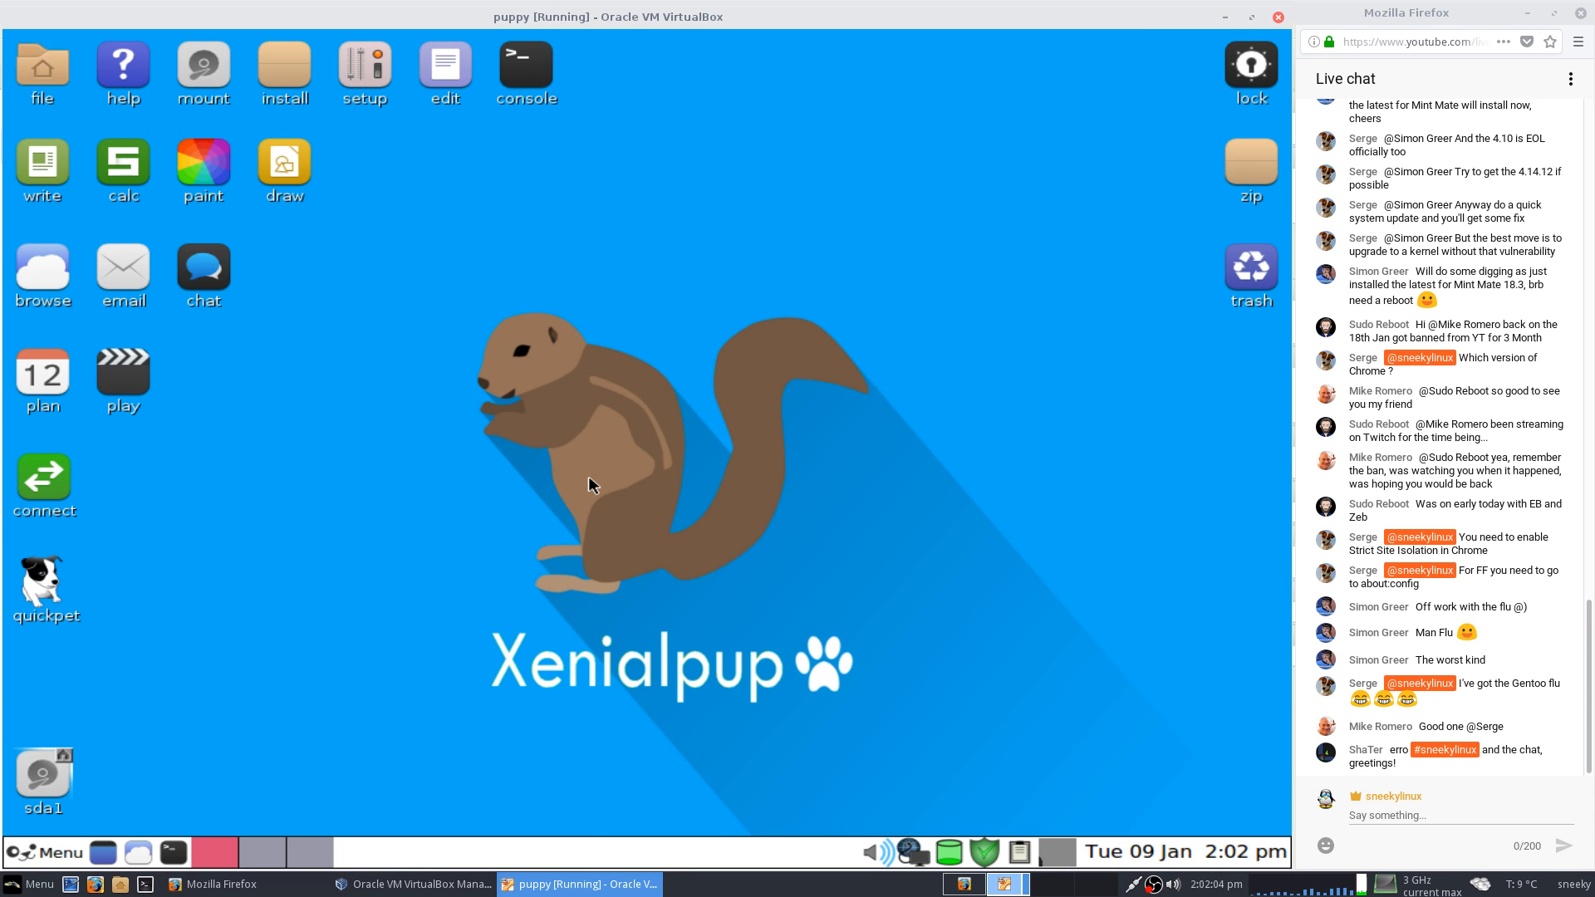
Shut down the puppy virtual machine from its log-out dialog and close Oracle VM VirtualBox Manager.
{"action": "right_click", "coordinate": [558, 393]}
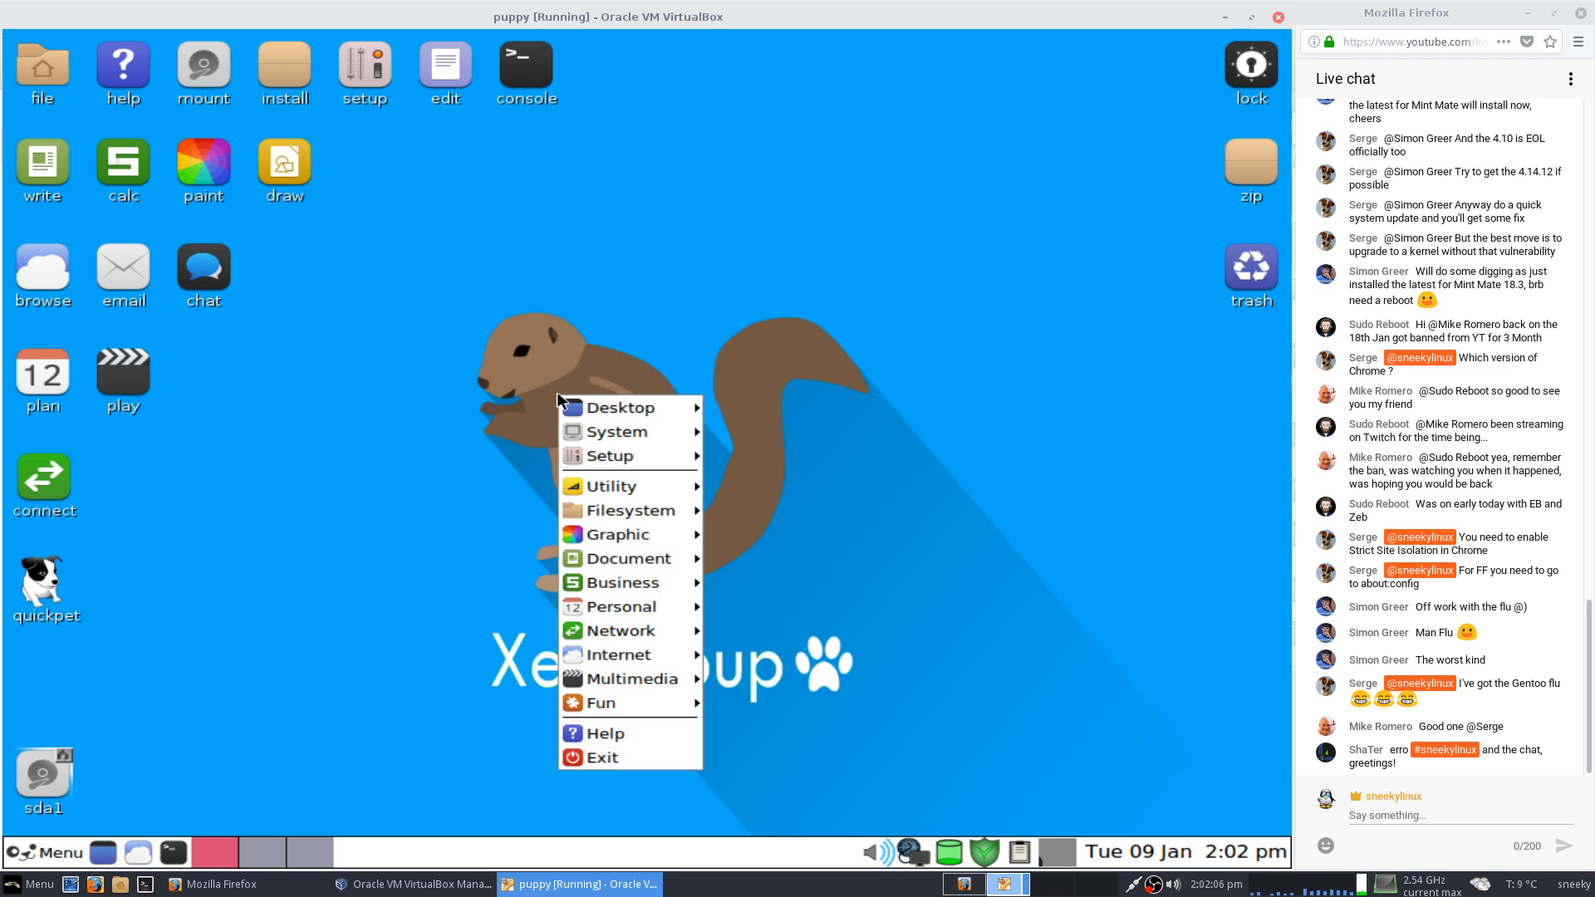
{"action": "left_click", "coordinate": [662, 758]}
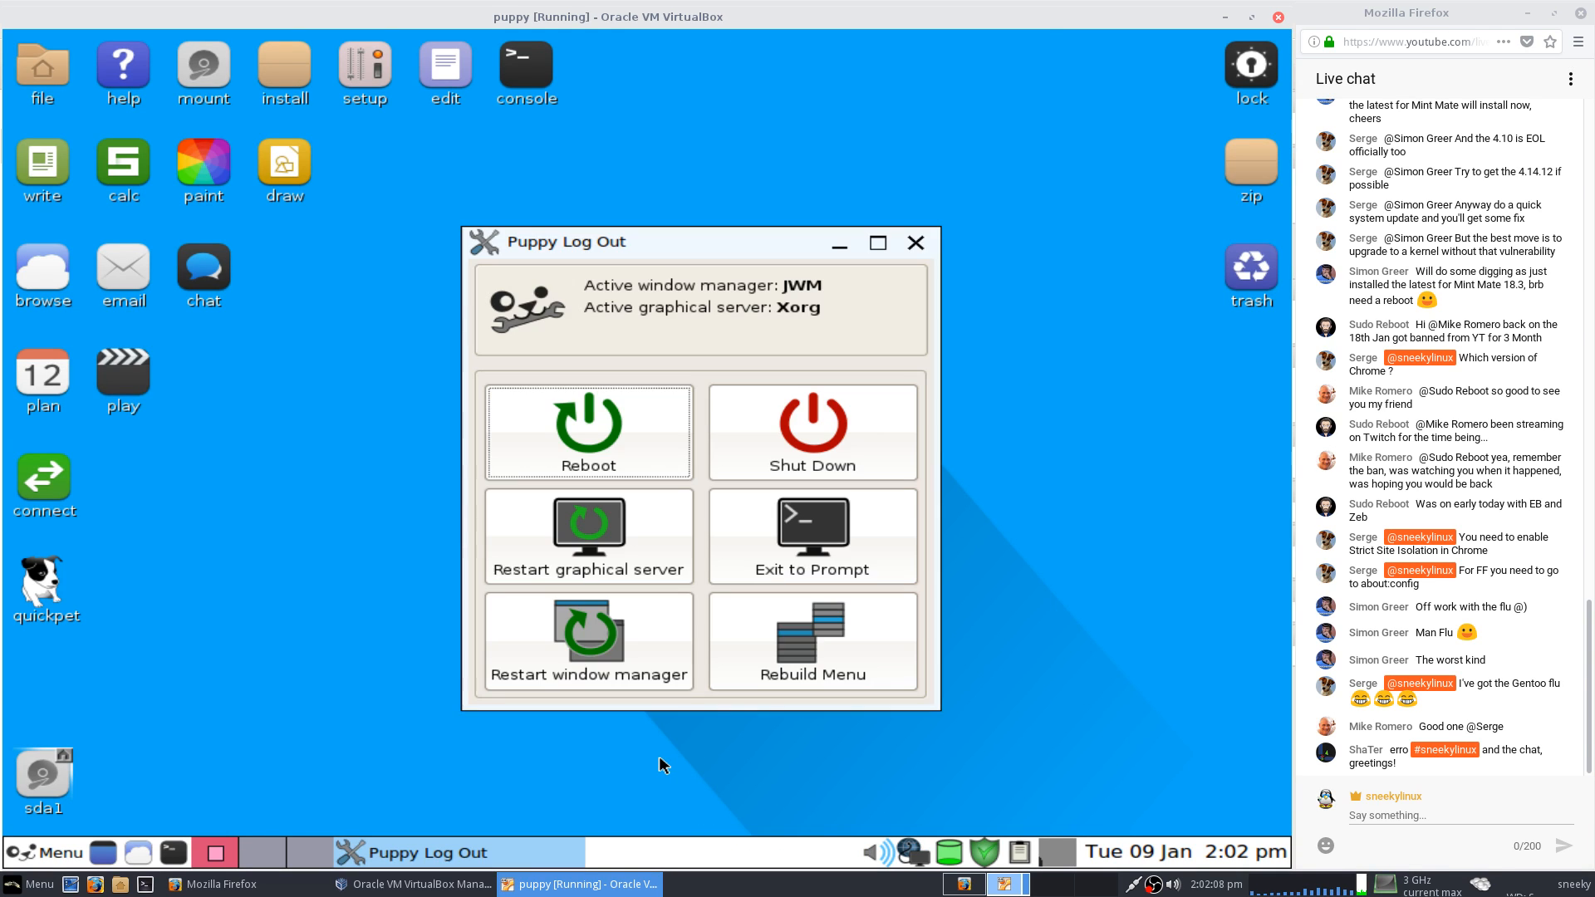
{"action": "left_click", "coordinate": [765, 446]}
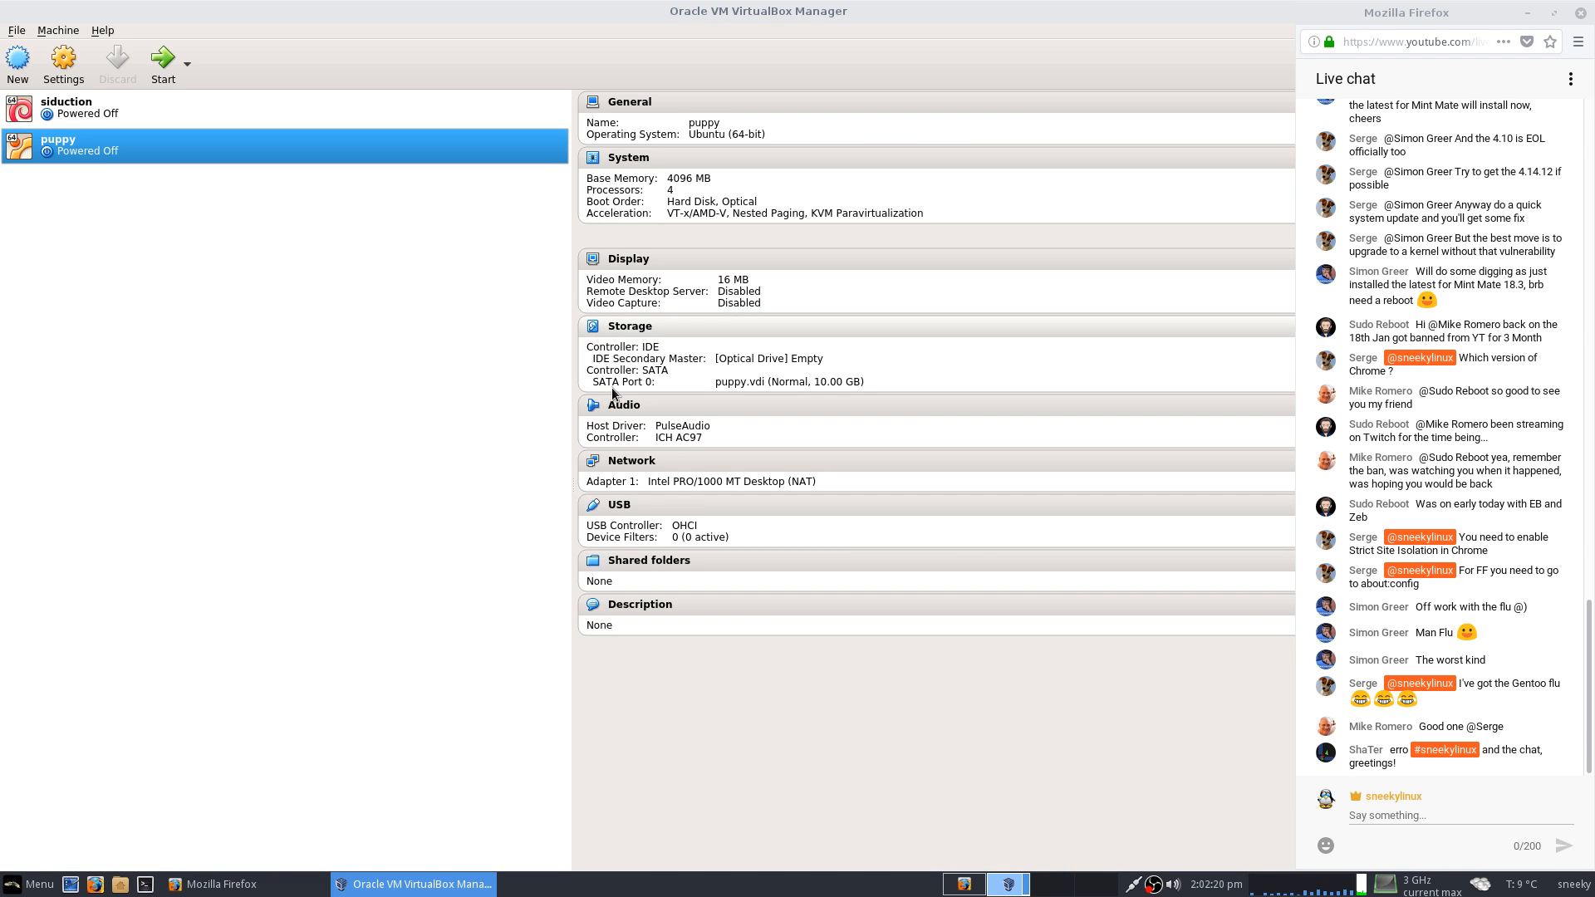
{"action": "right_click", "coordinate": [684, 12]}
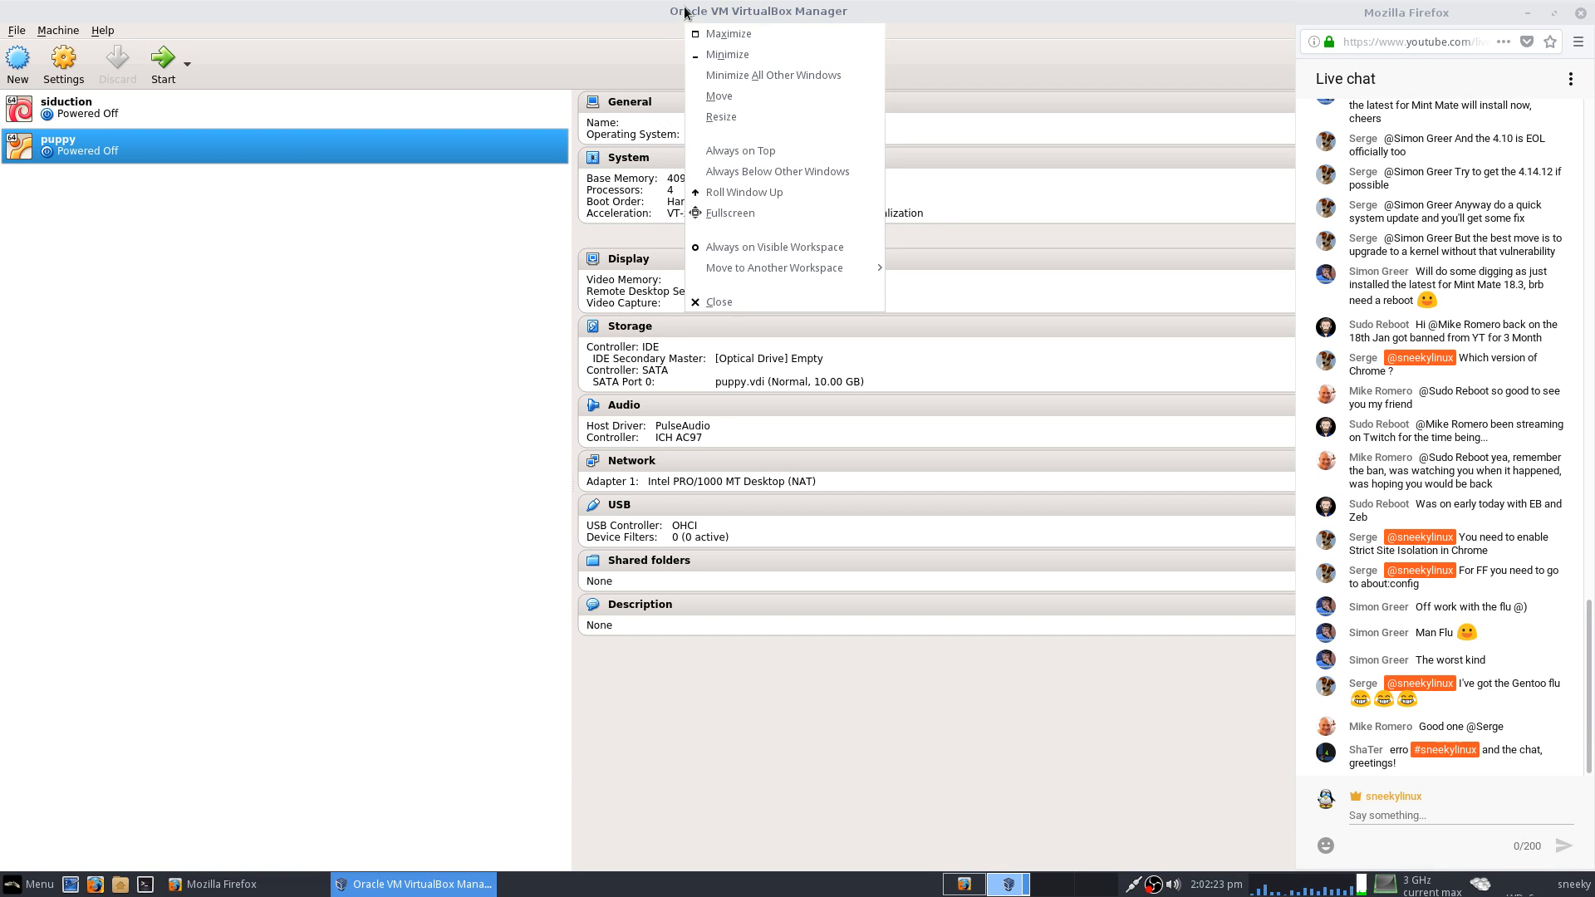
{"action": "left_click", "coordinate": [722, 301]}
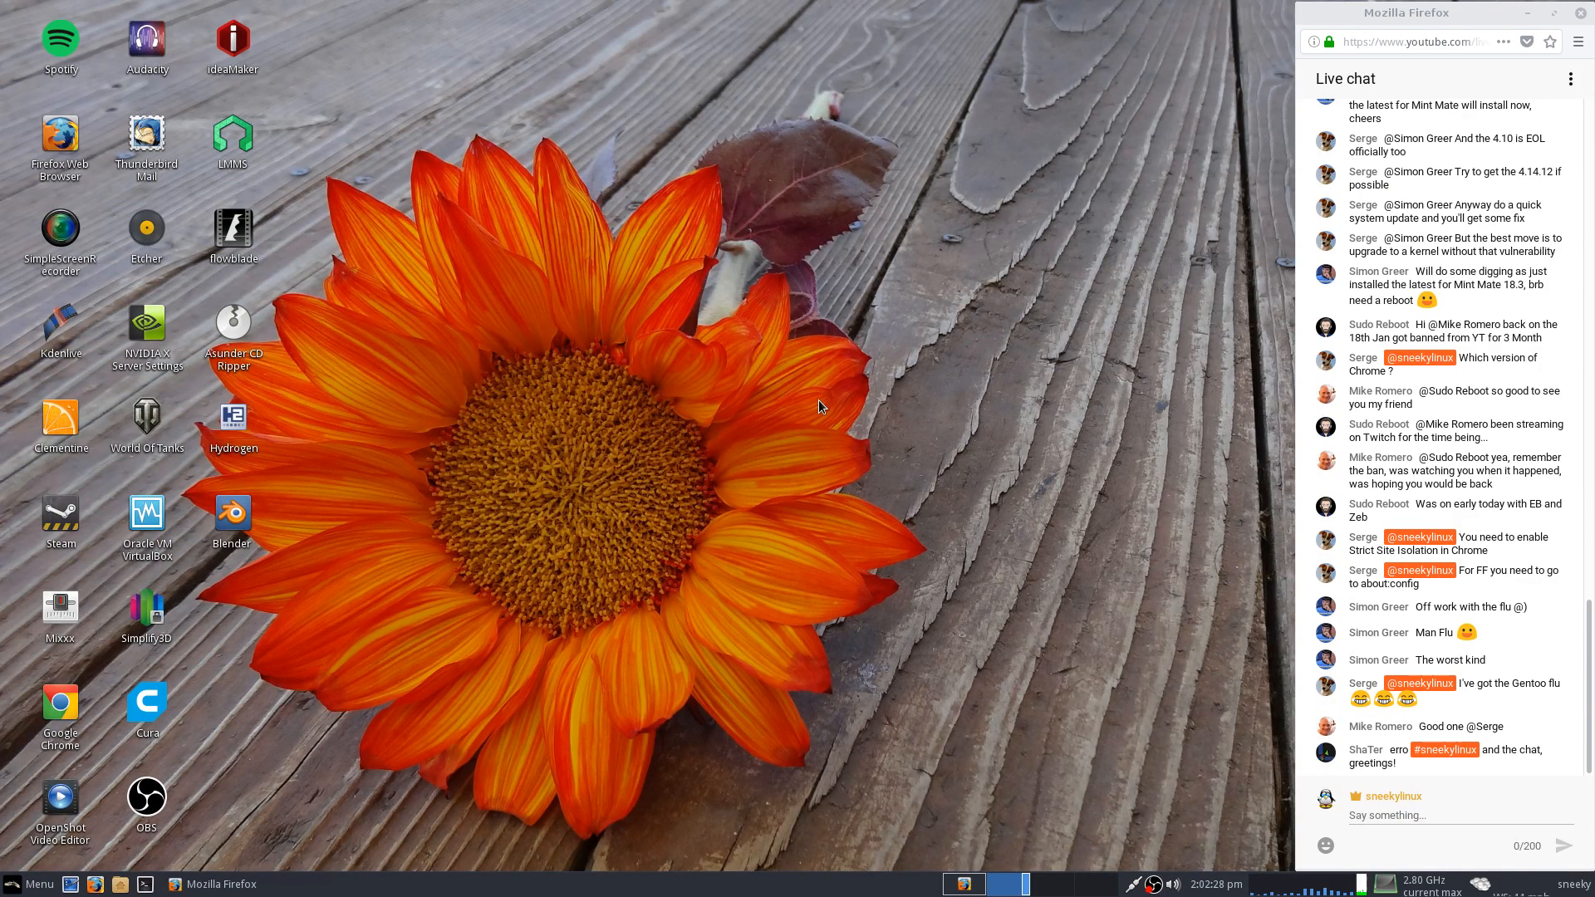
Switch to the Firefox workspace and look through DistroWatch's latest news and distribution releases.
{"action": "left_click", "coordinate": [963, 885]}
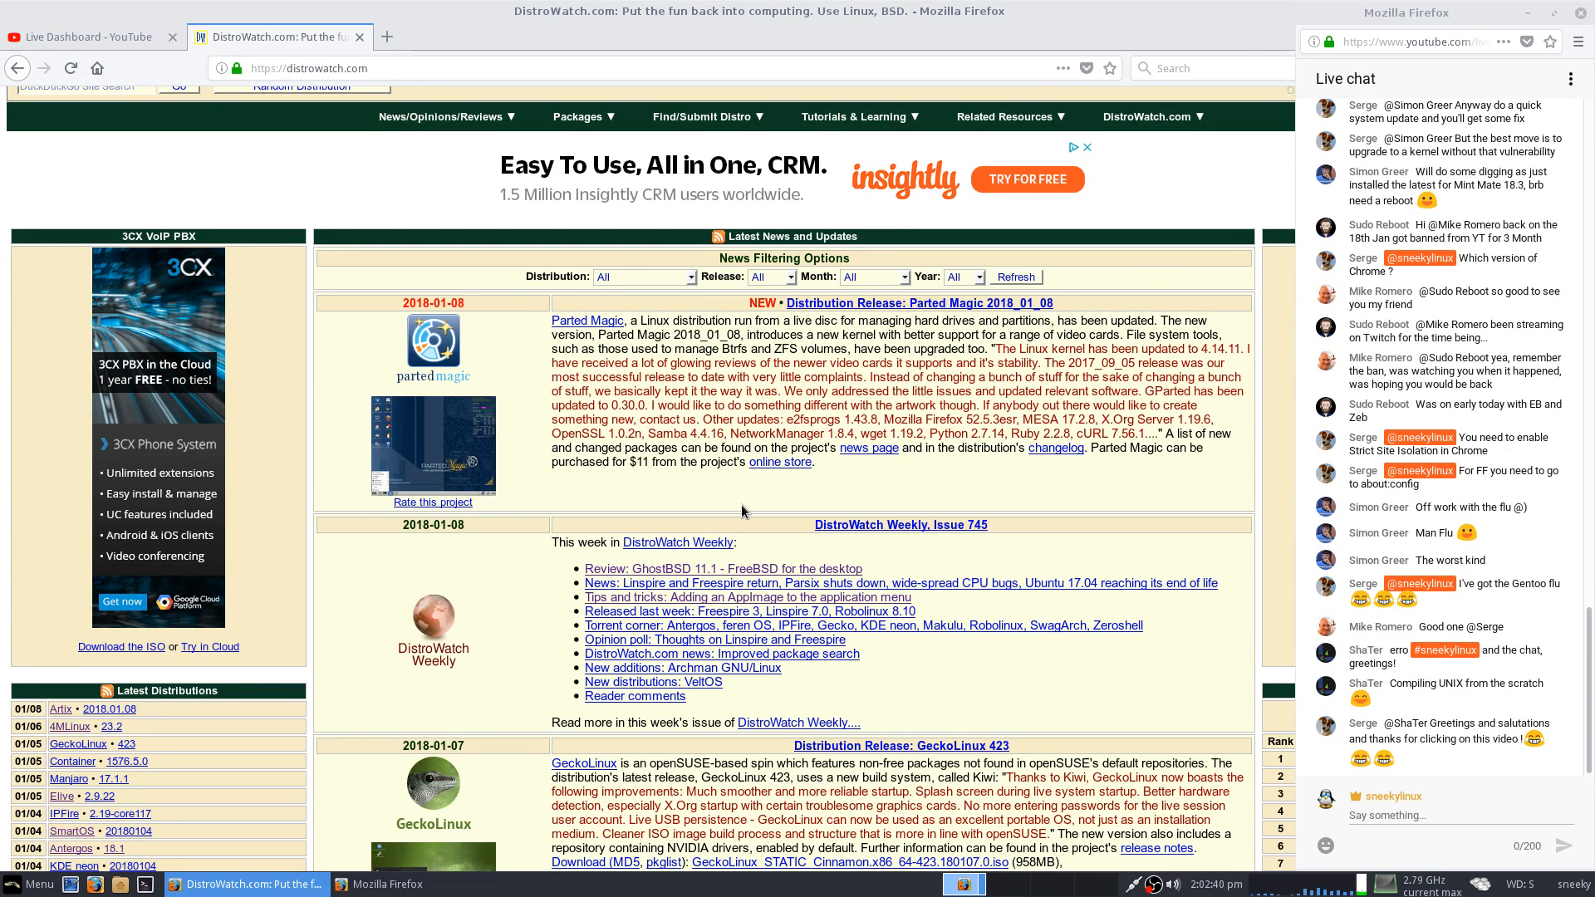
{"action": "scroll", "coordinate": [748, 490], "scroll_direction": "down", "scroll_amount": 2}
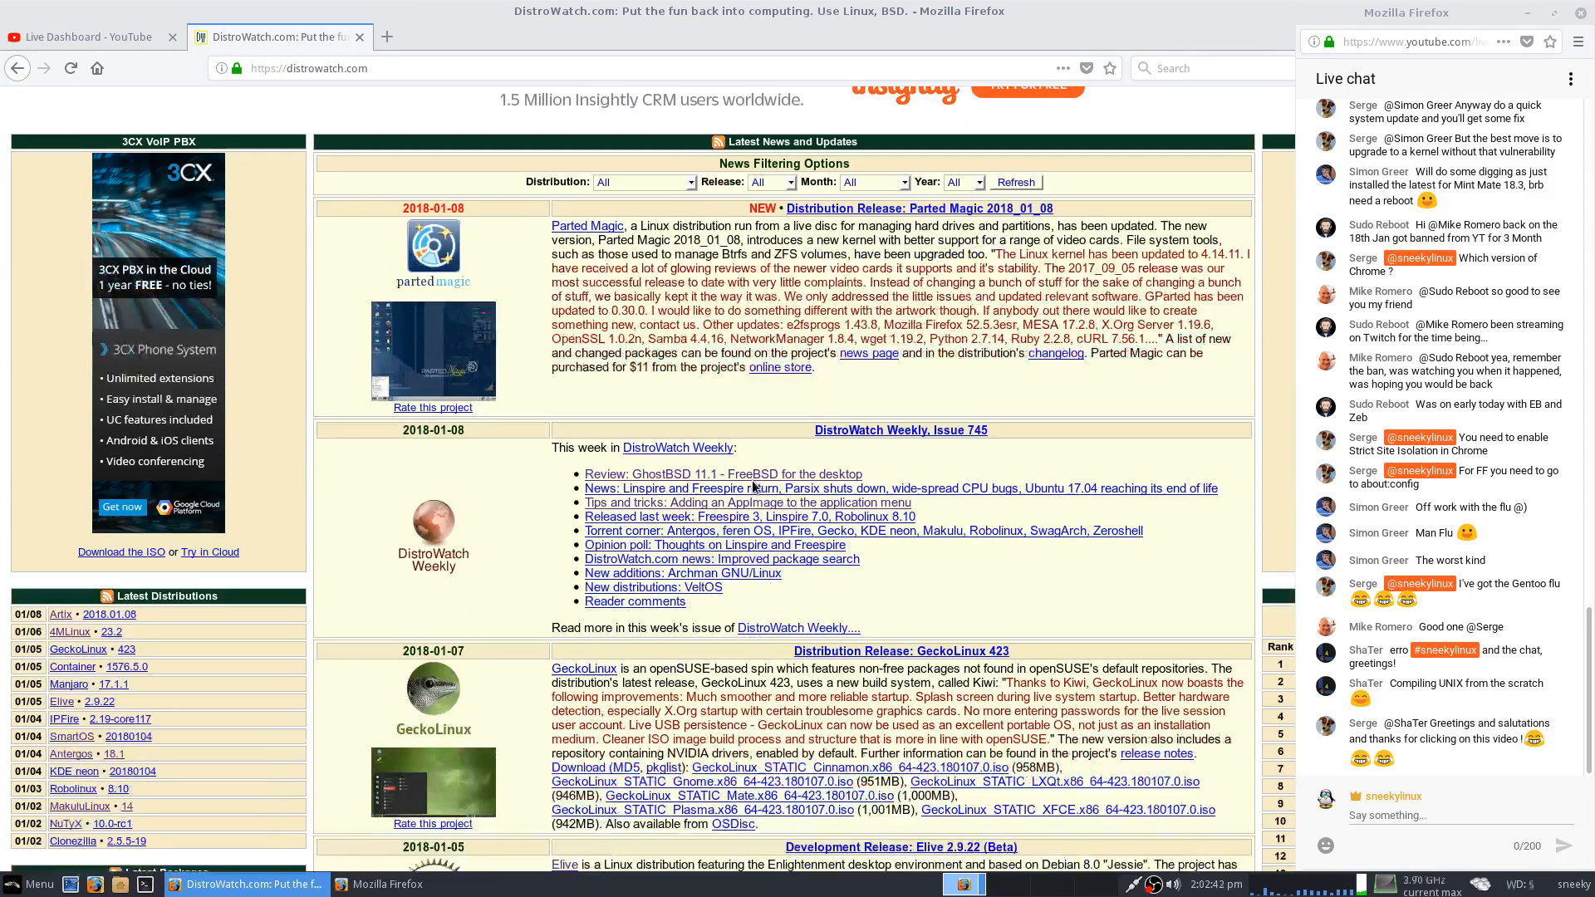
{"action": "scroll", "coordinate": [752, 488], "scroll_direction": "down", "scroll_amount": 1}
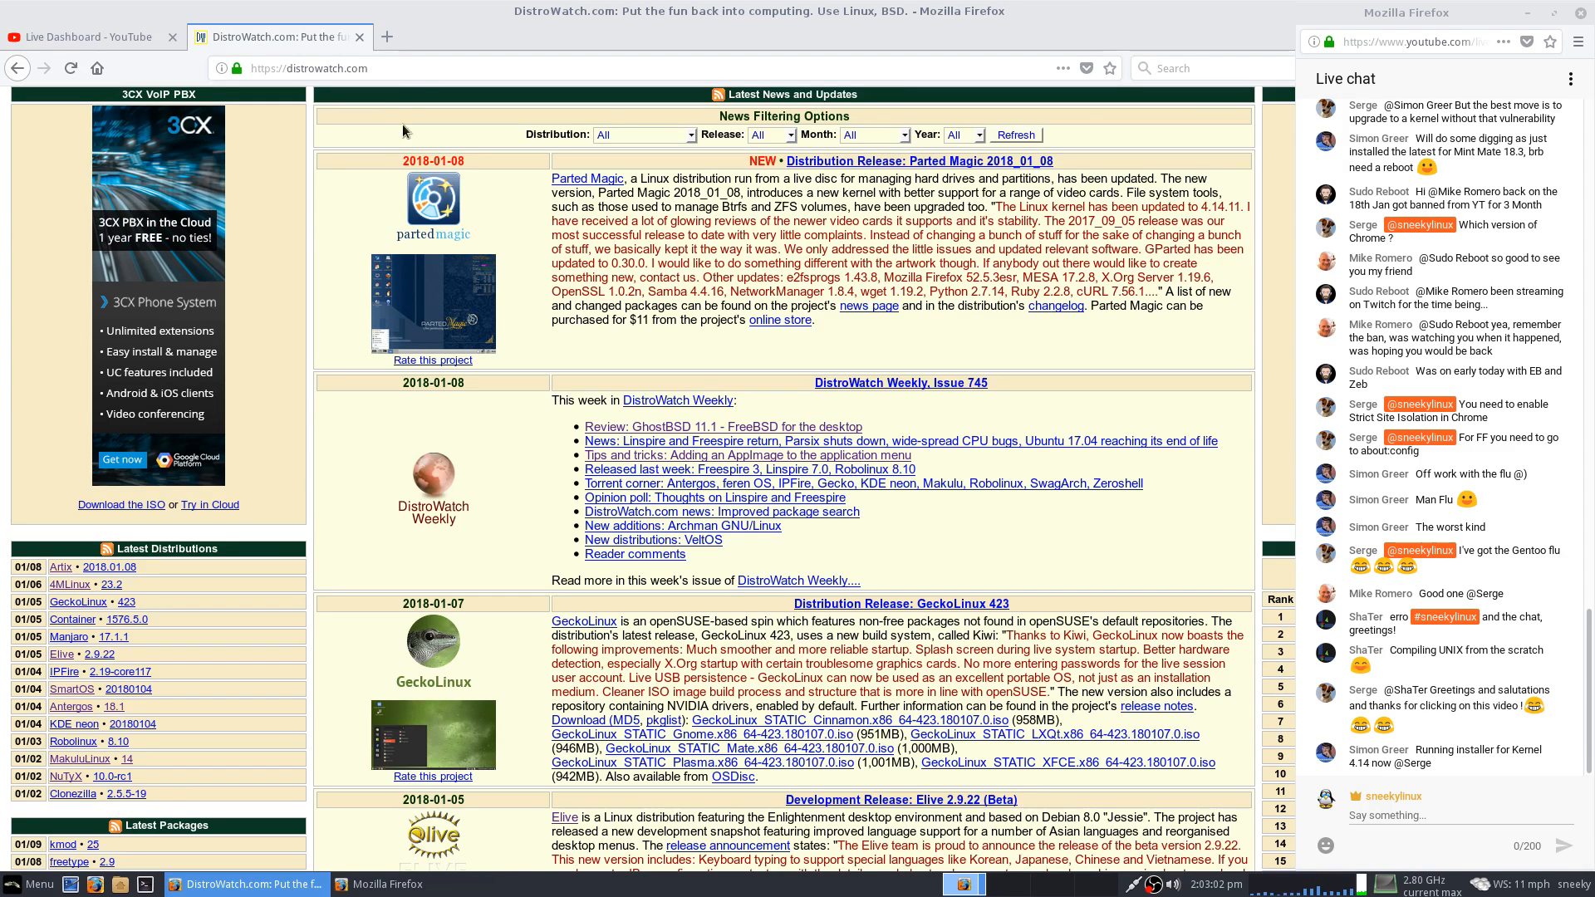
Open the highlighted Pexels flower photo in a new tab, go to the Pexels home page and browse its trending free stock photos.
{"action": "left_click", "coordinate": [386, 37]}
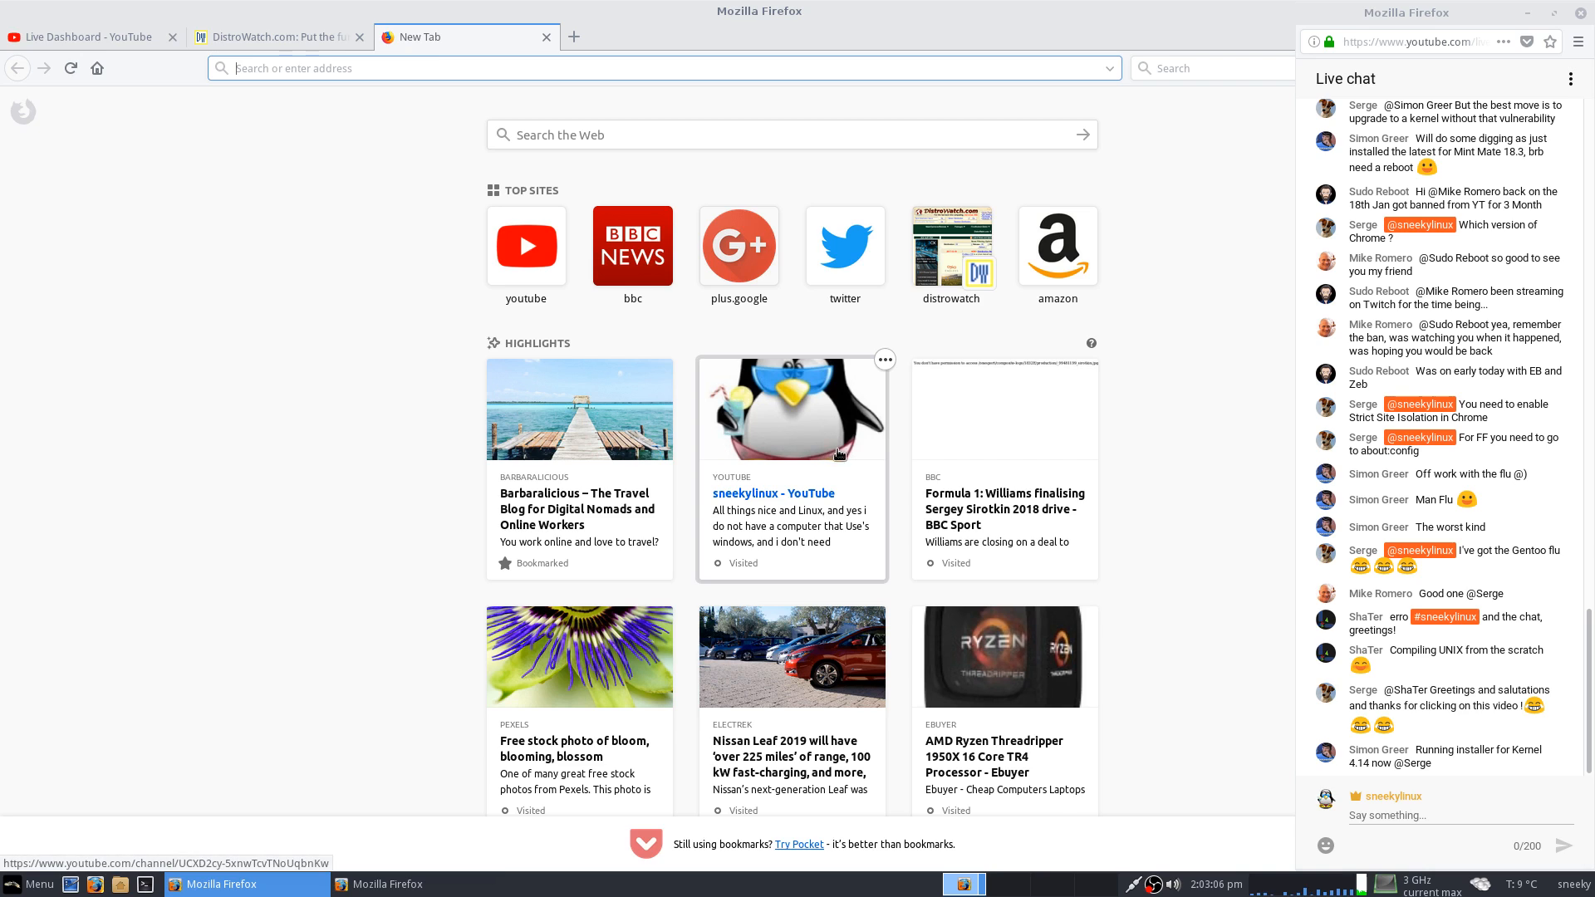
{"action": "left_click", "coordinate": [580, 702]}
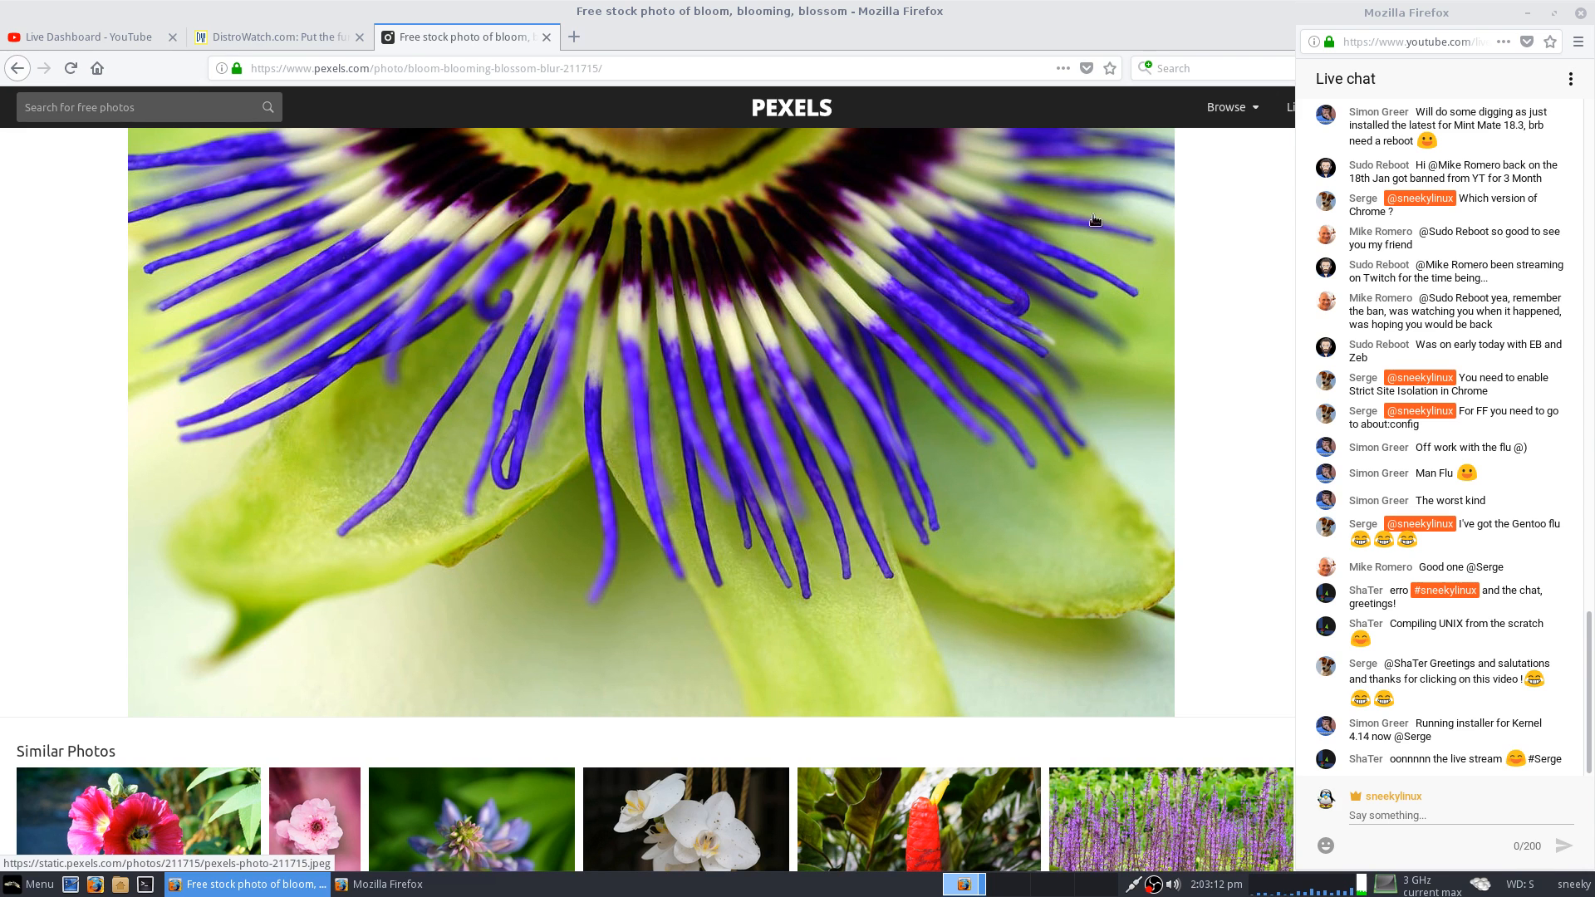
{"action": "left_click", "coordinate": [789, 119]}
{"action": "scroll", "coordinate": [677, 393], "scroll_direction": "down", "scroll_amount": 6}
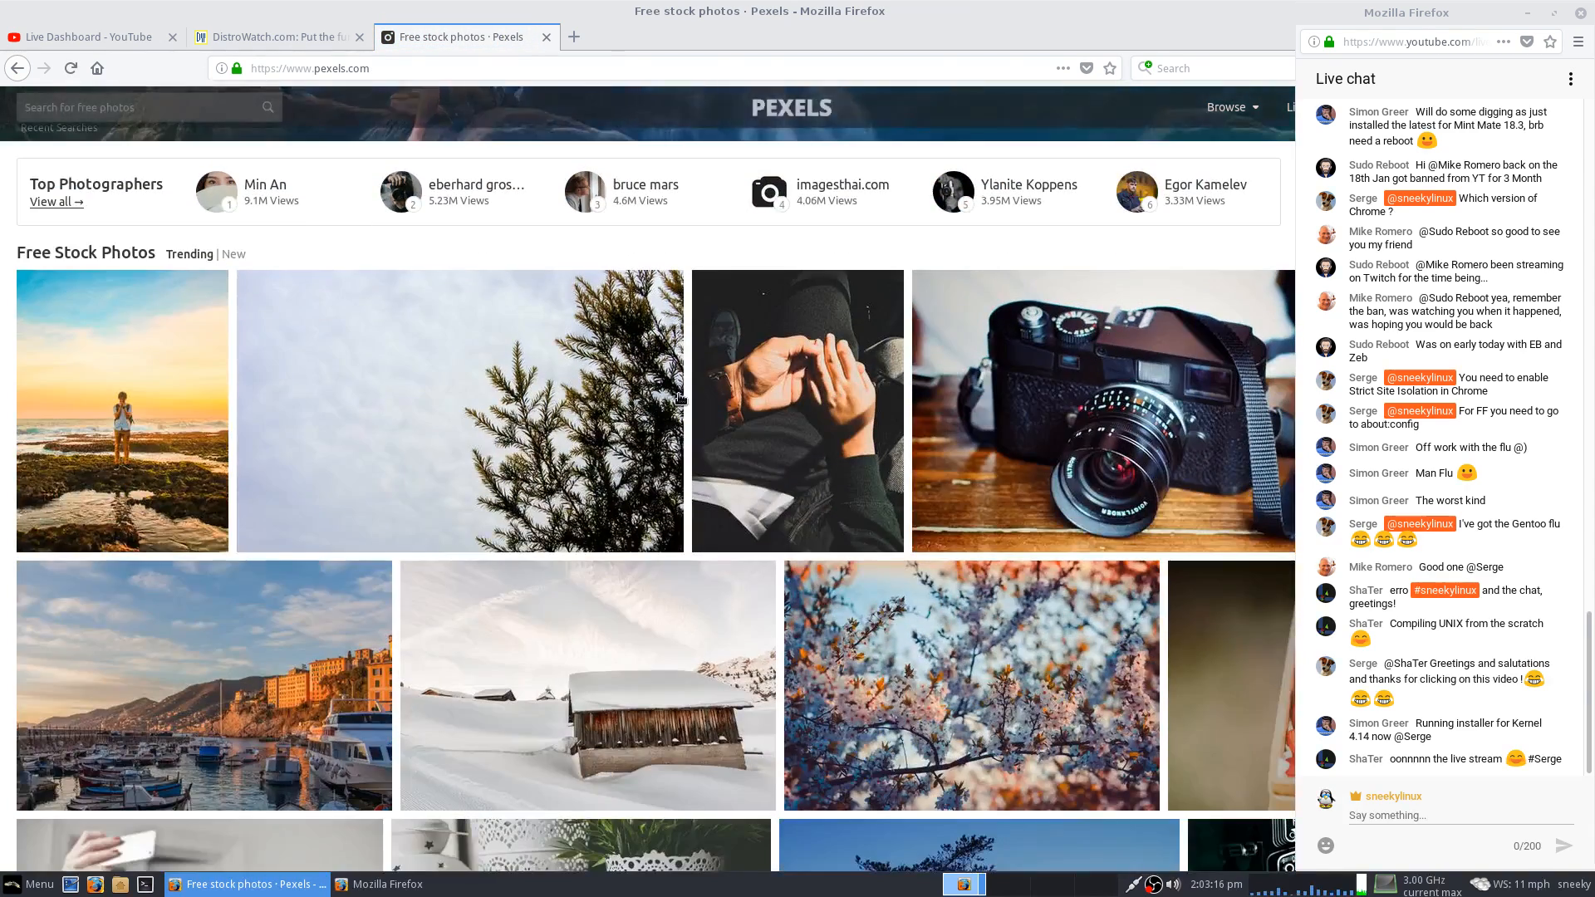
{"action": "scroll", "coordinate": [680, 399], "scroll_direction": "down", "scroll_amount": 5}
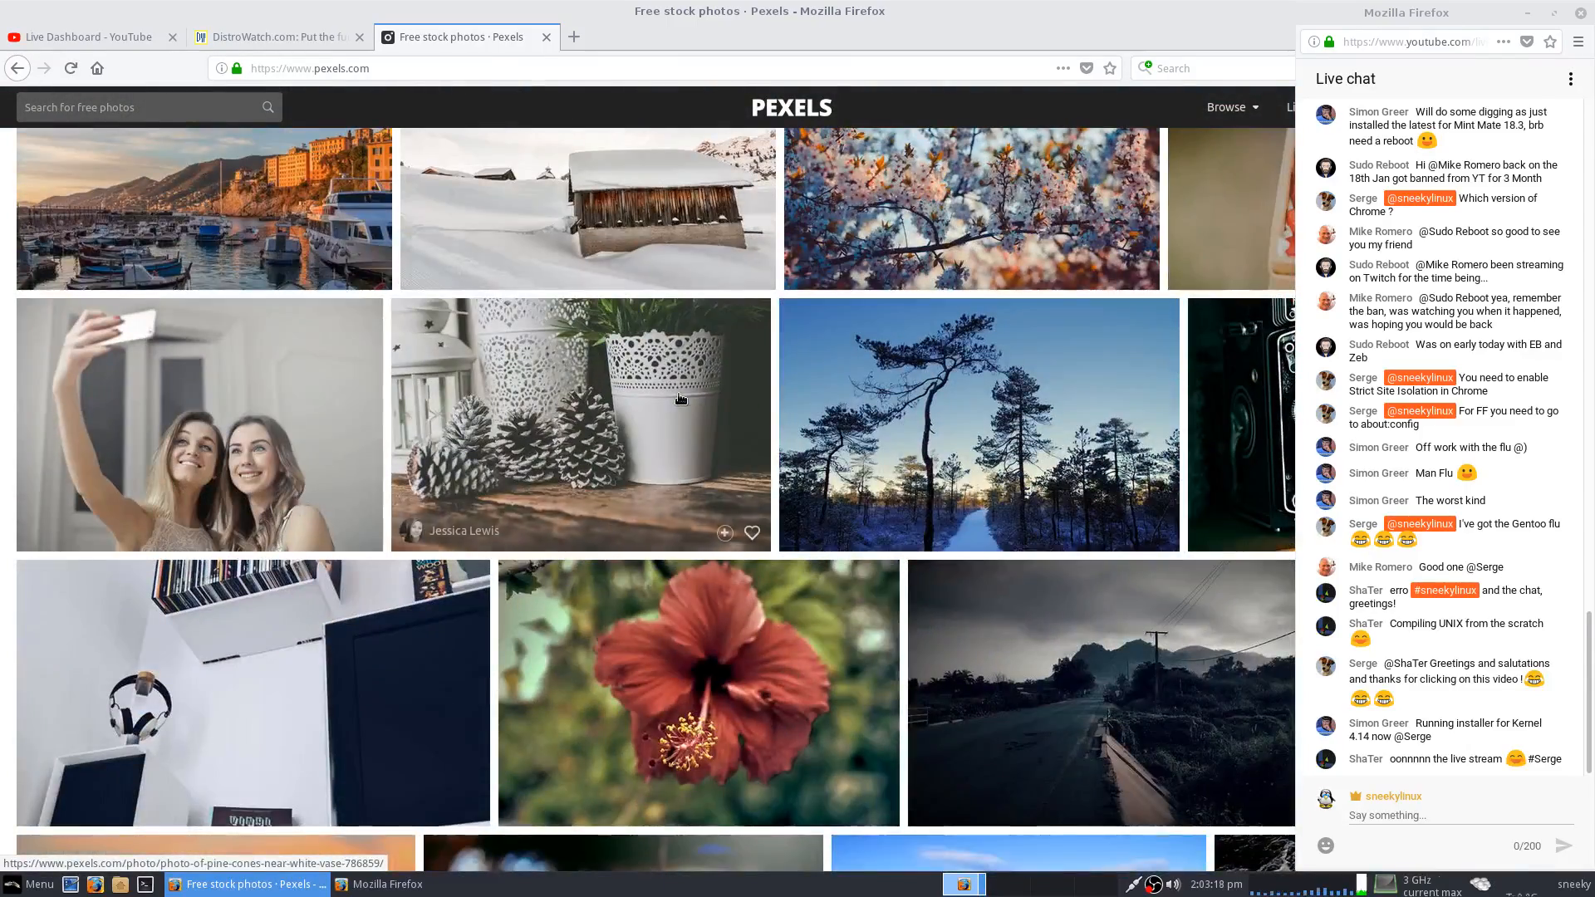
{"action": "scroll", "coordinate": [680, 399], "scroll_direction": "down", "scroll_amount": 8}
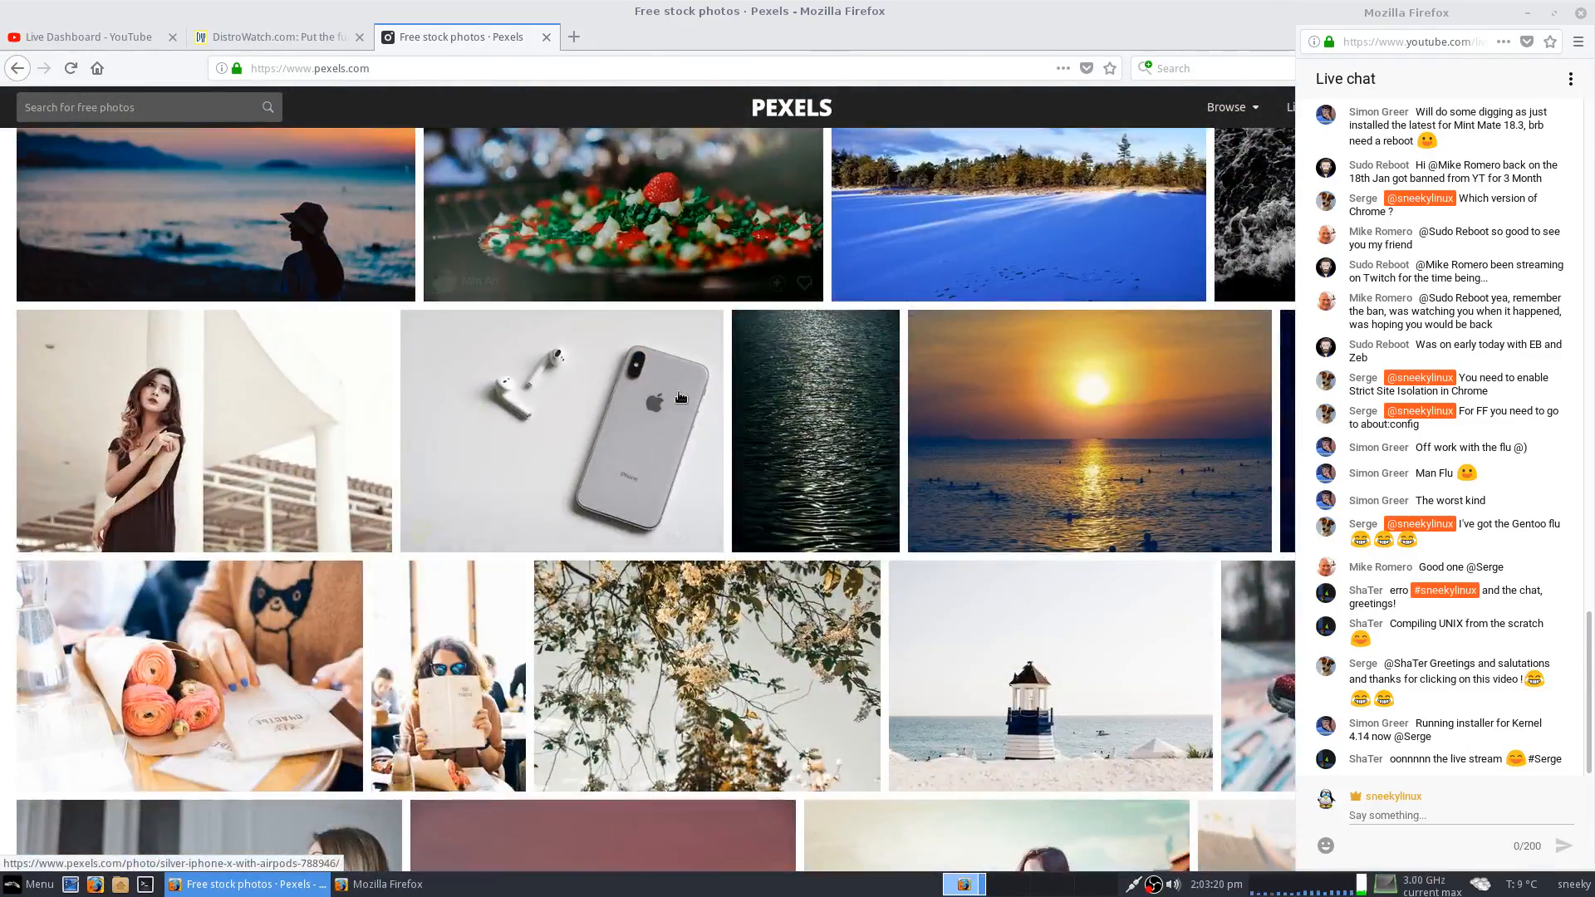
{"action": "scroll", "coordinate": [679, 397], "scroll_direction": "down", "scroll_amount": 5}
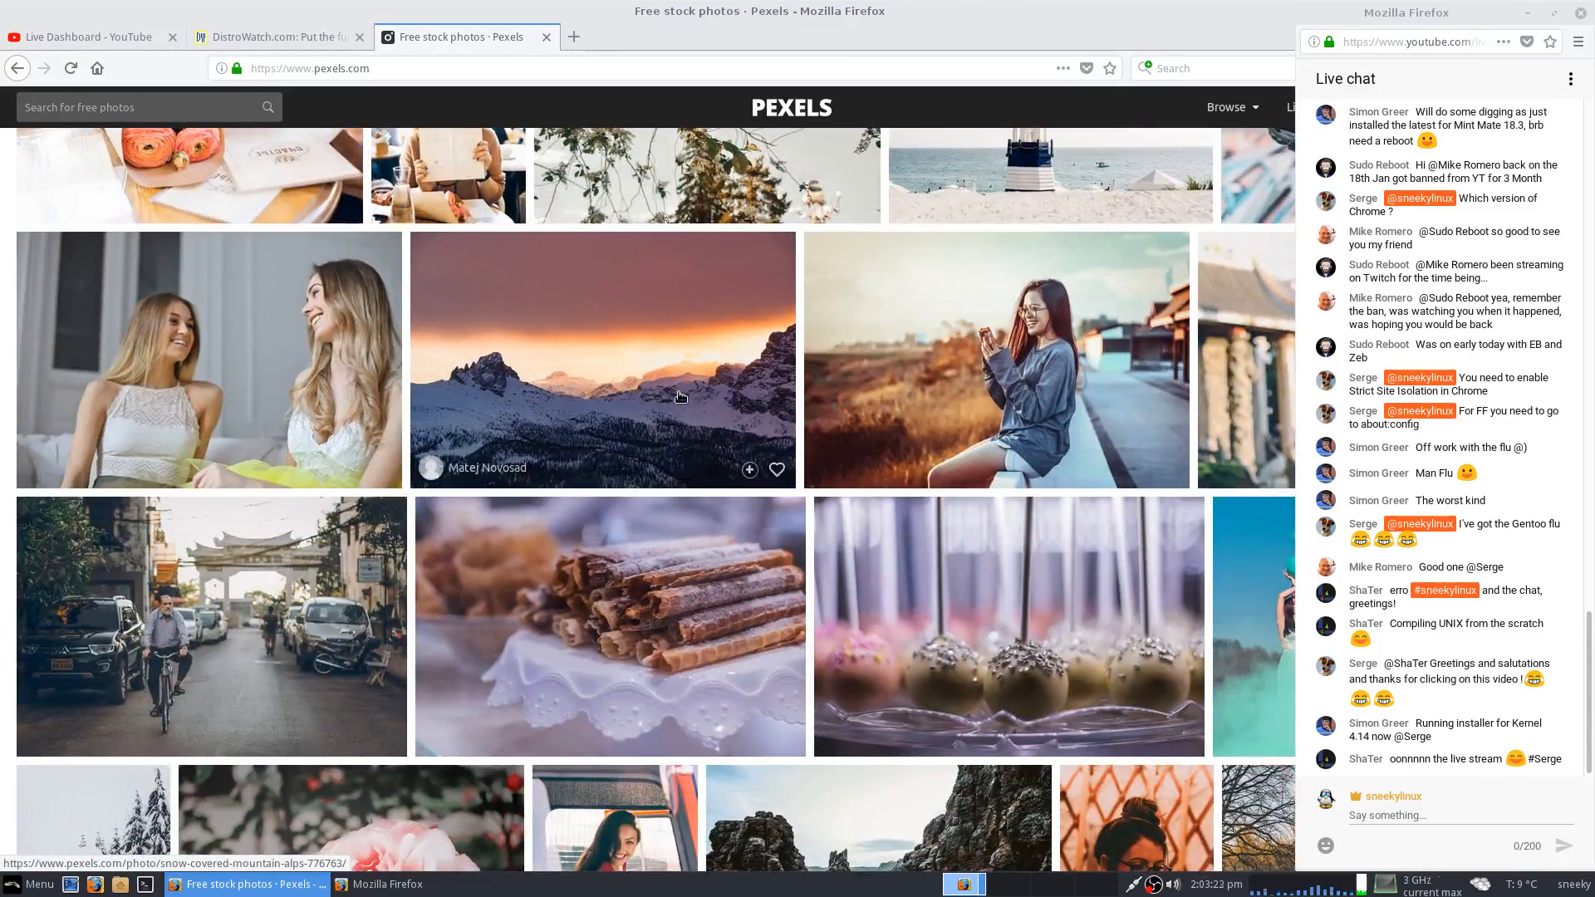
{"action": "scroll", "coordinate": [680, 397], "scroll_direction": "down", "scroll_amount": 4}
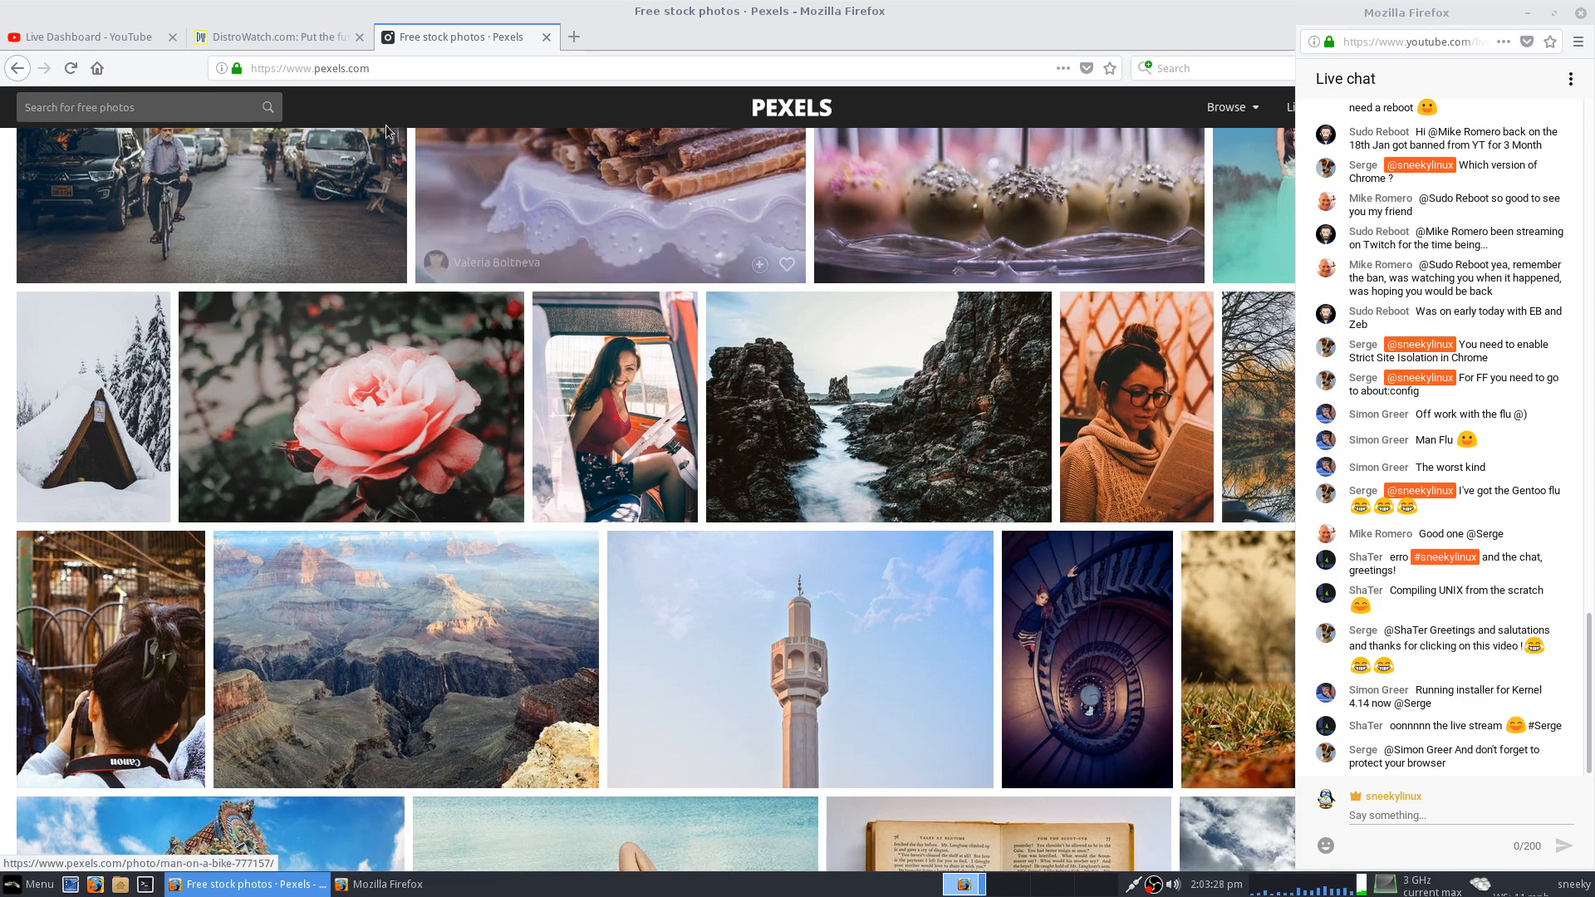
Close the DistroWatch tab, then view the highlighted Ebuyer page for the AMD Ryzen Threadripper 1950X in a new tab and close it.
{"action": "left_click", "coordinate": [365, 41]}
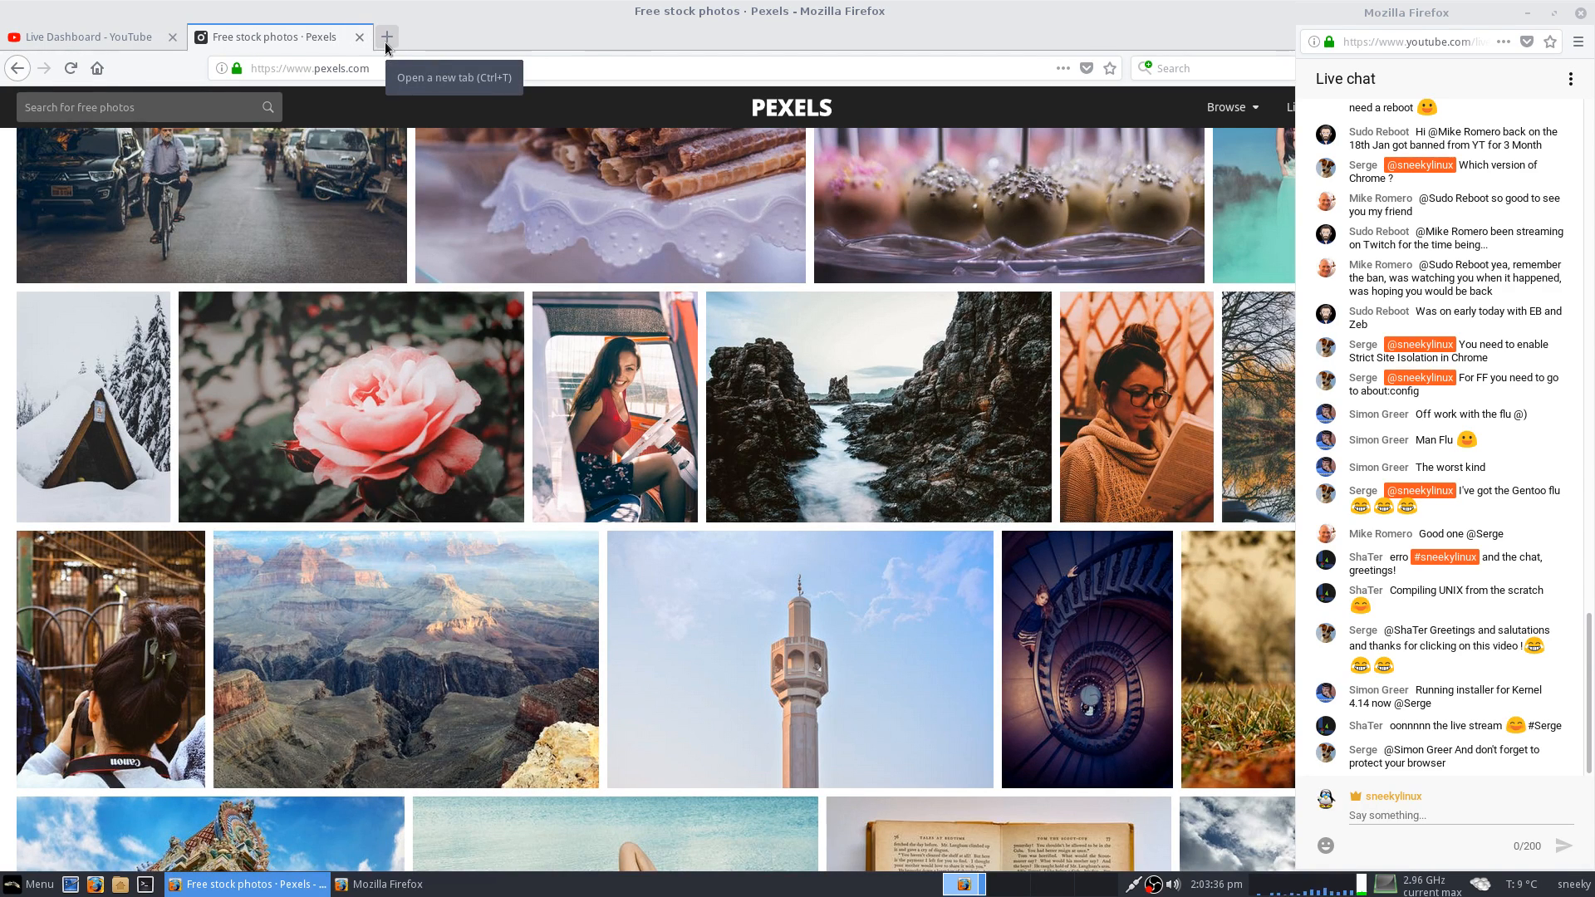
{"action": "left_click", "coordinate": [385, 38]}
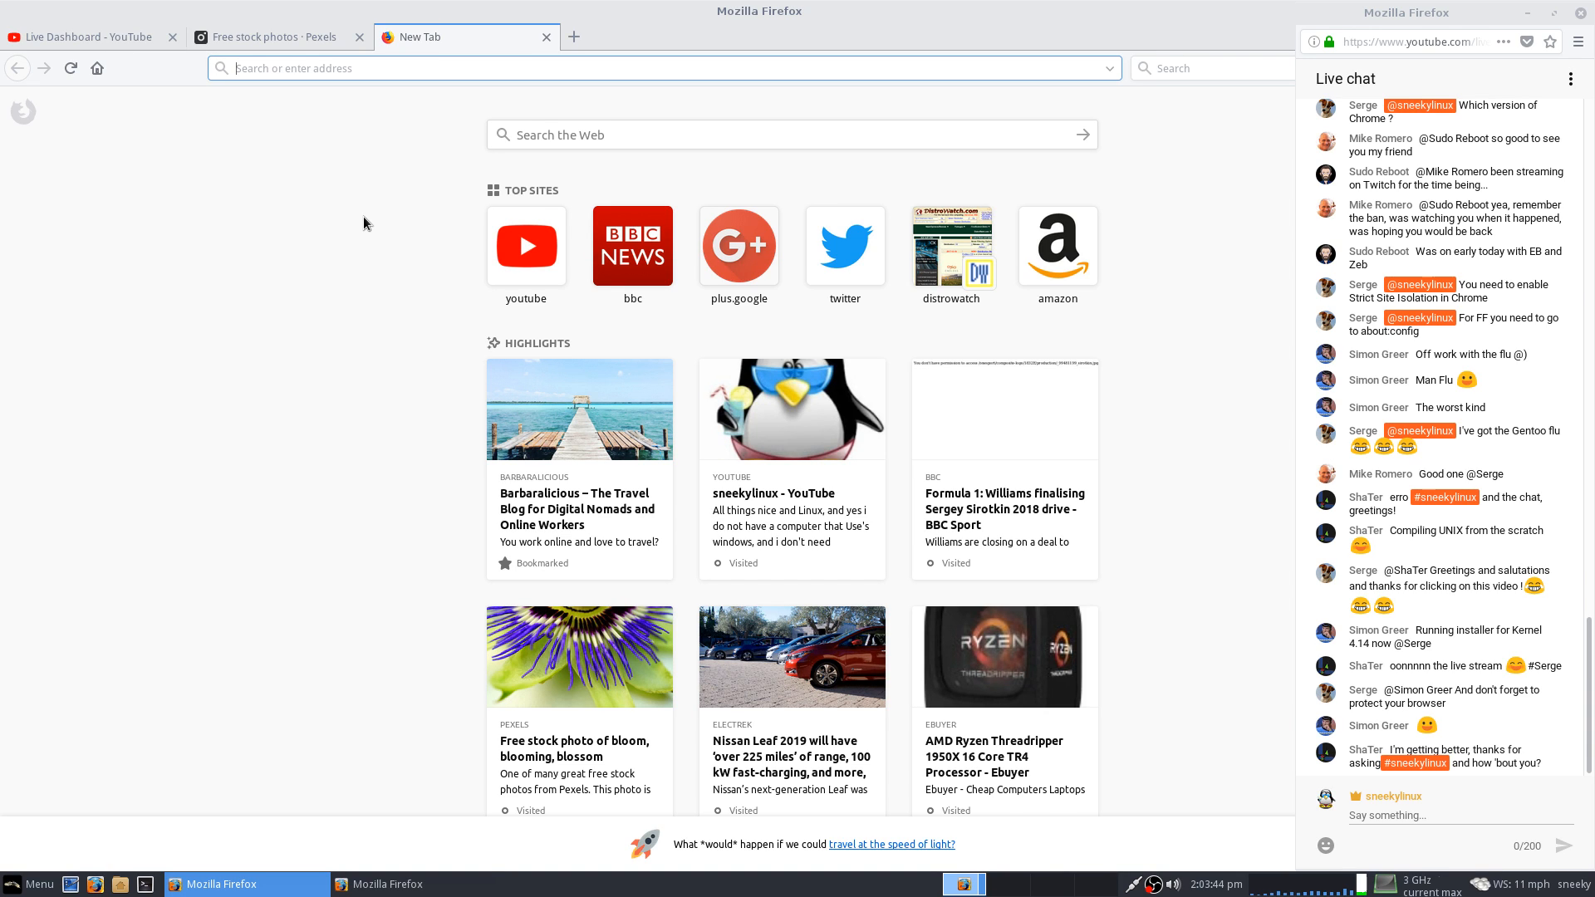
{"action": "left_click", "coordinate": [953, 677]}
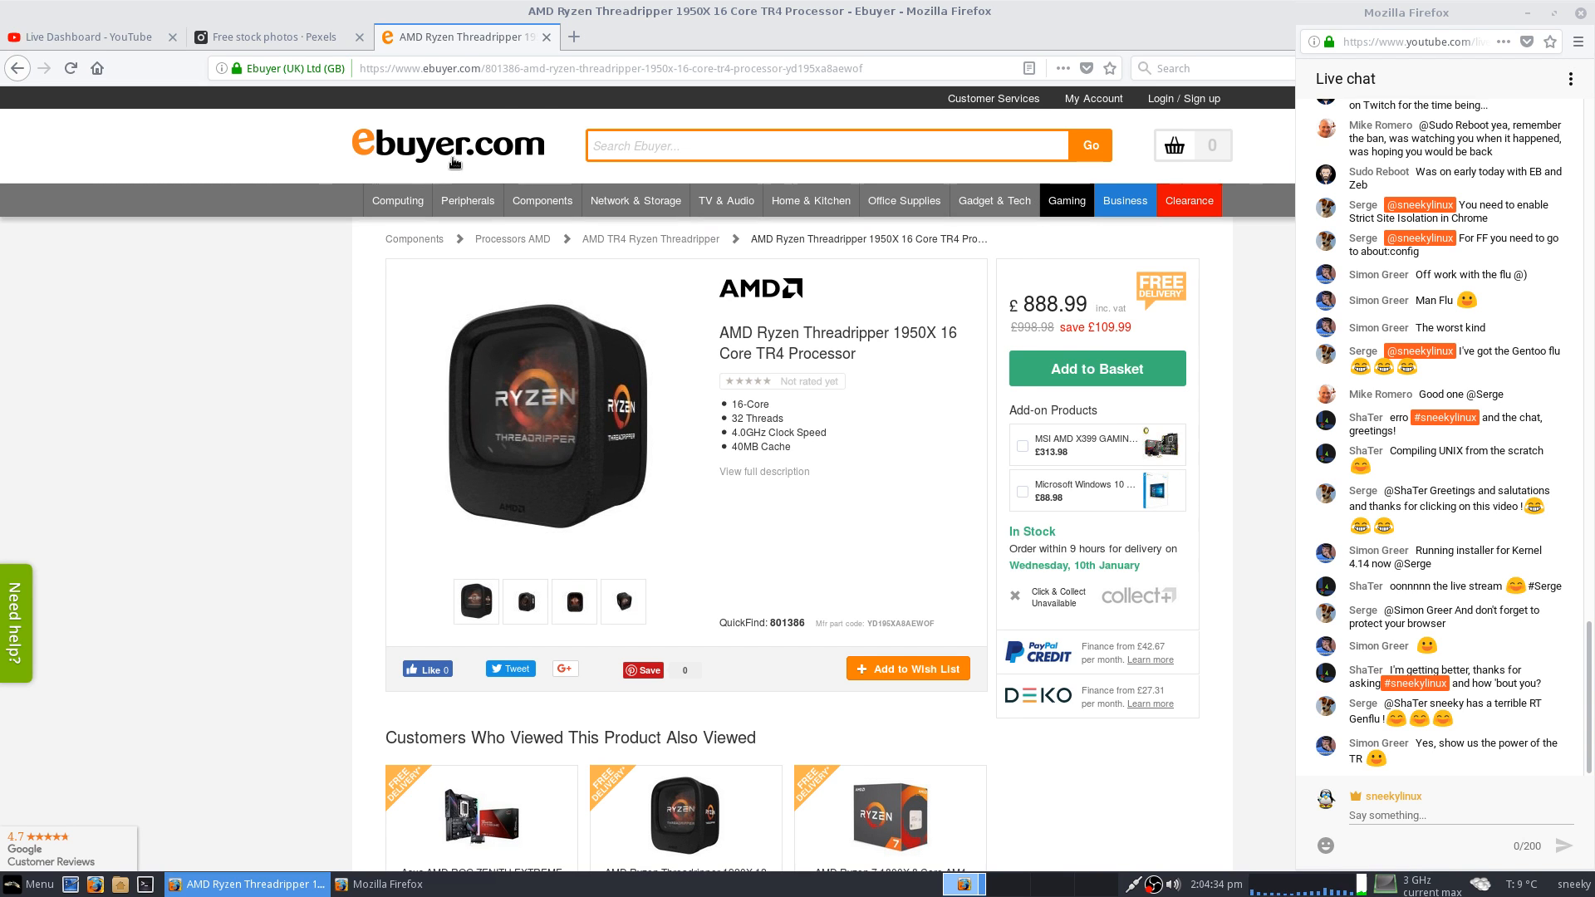
{"action": "left_click", "coordinate": [545, 38]}
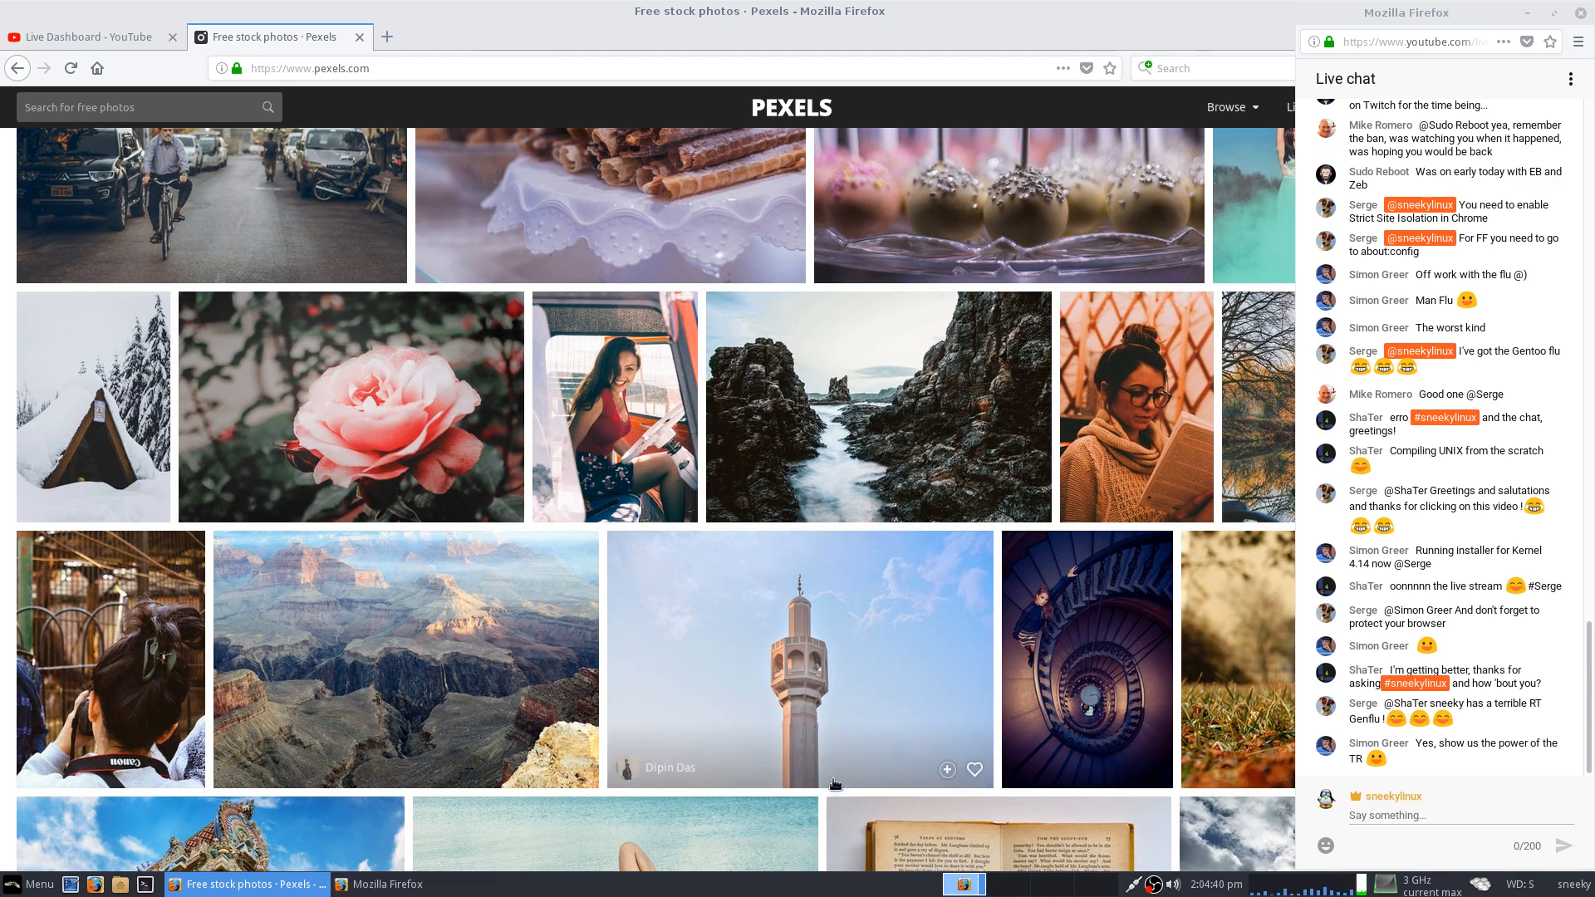
Switch to the workspace where OBS 20.1.0 is running and bring up its minimized window.
{"action": "left_click", "coordinate": [1002, 891]}
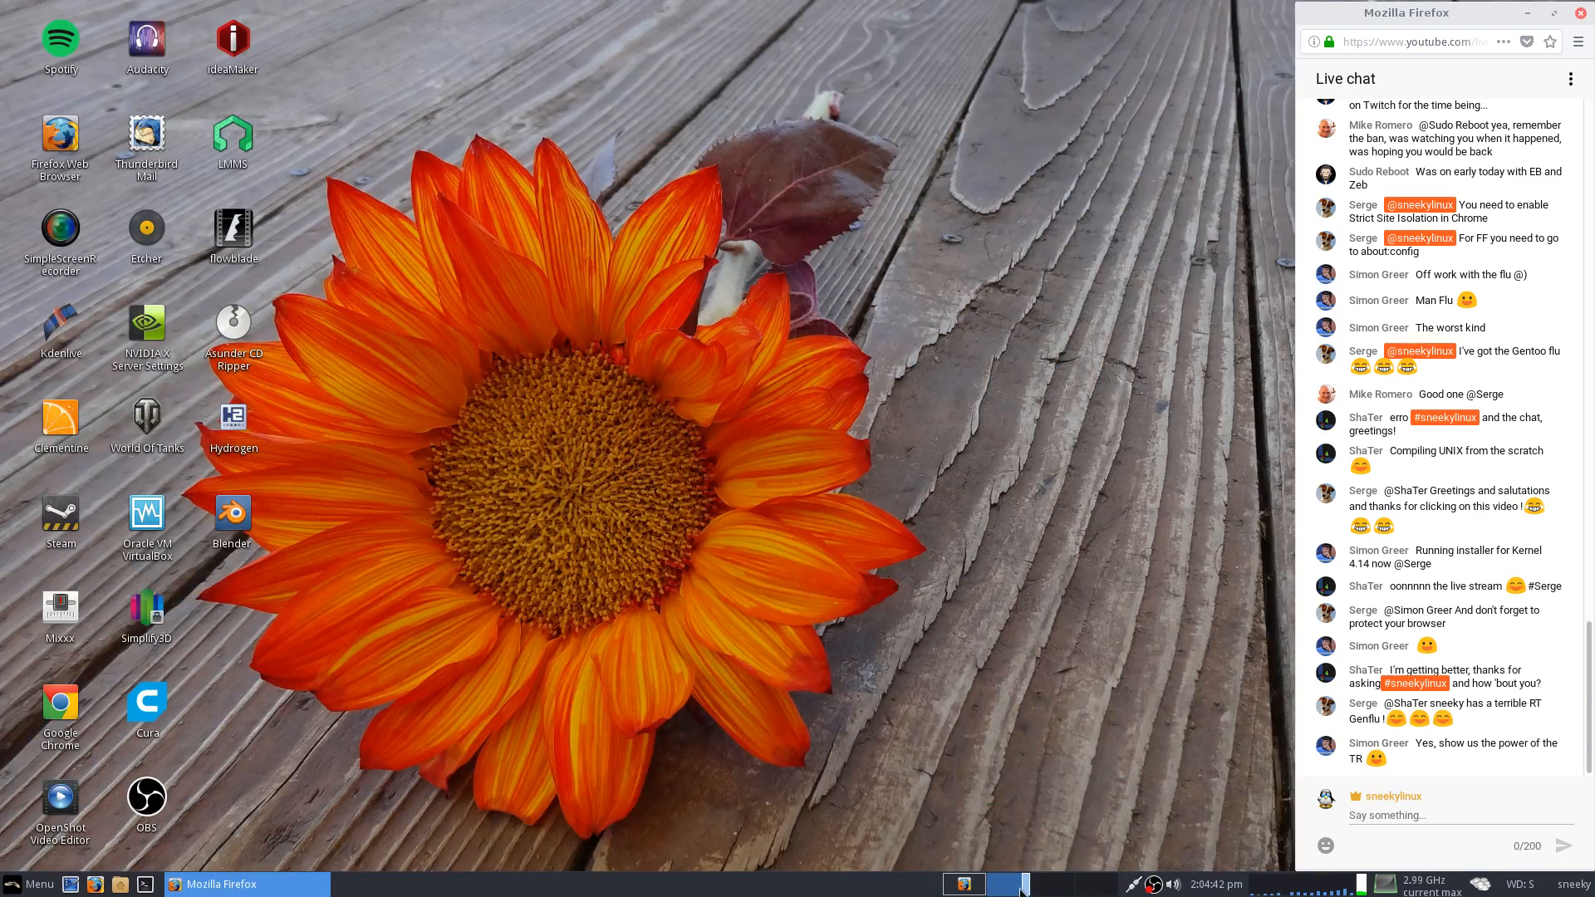
{"action": "left_click", "coordinate": [1051, 891]}
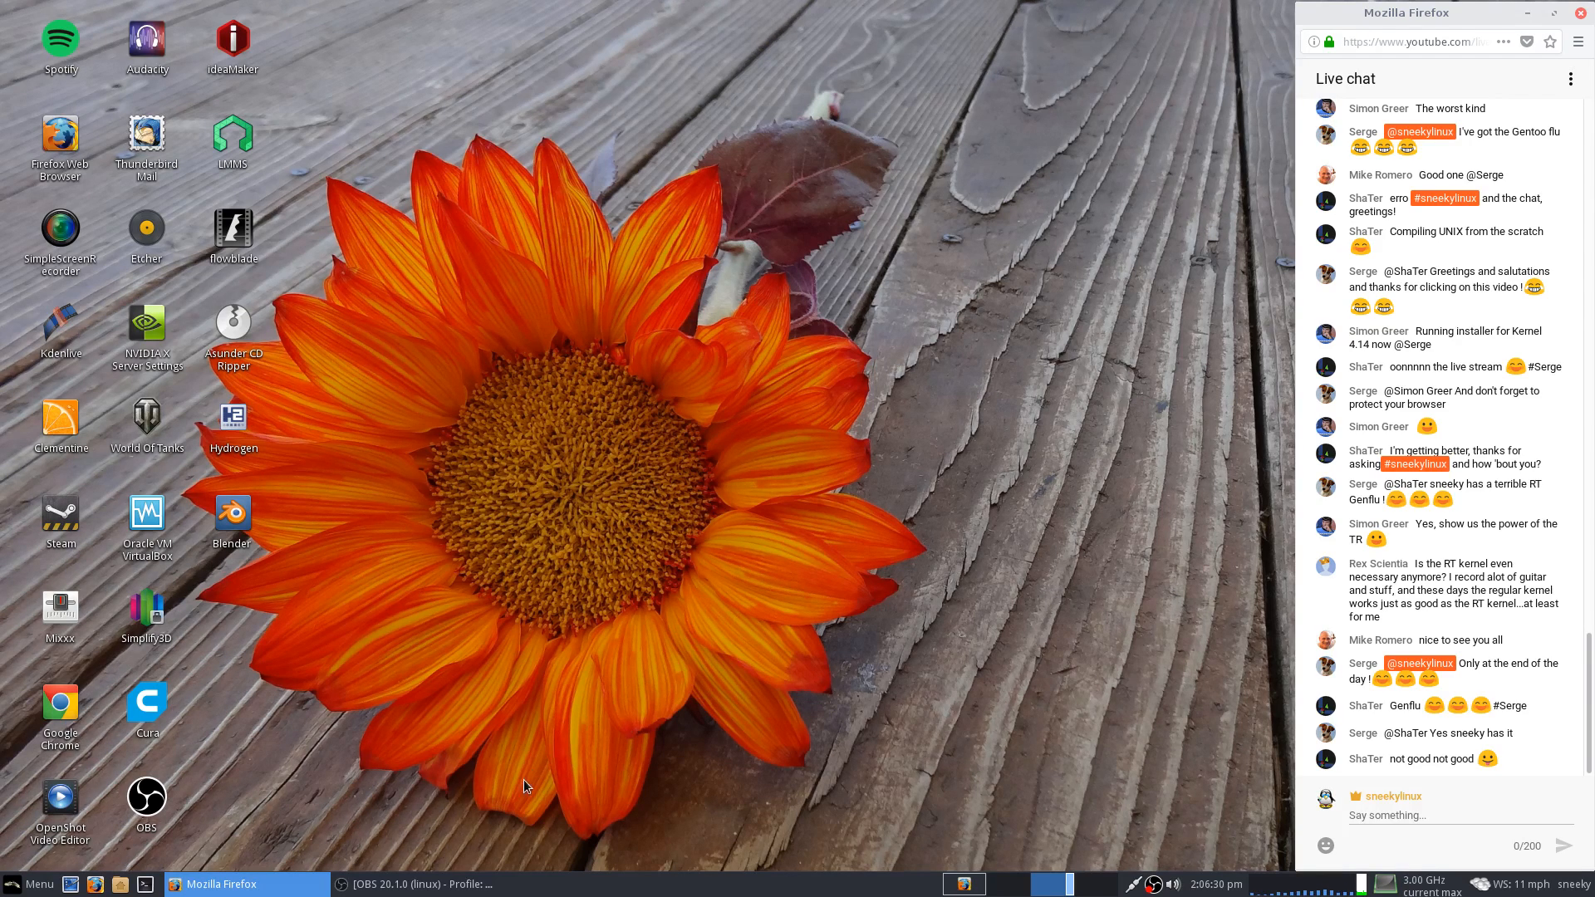
{"action": "left_click", "coordinate": [415, 883]}
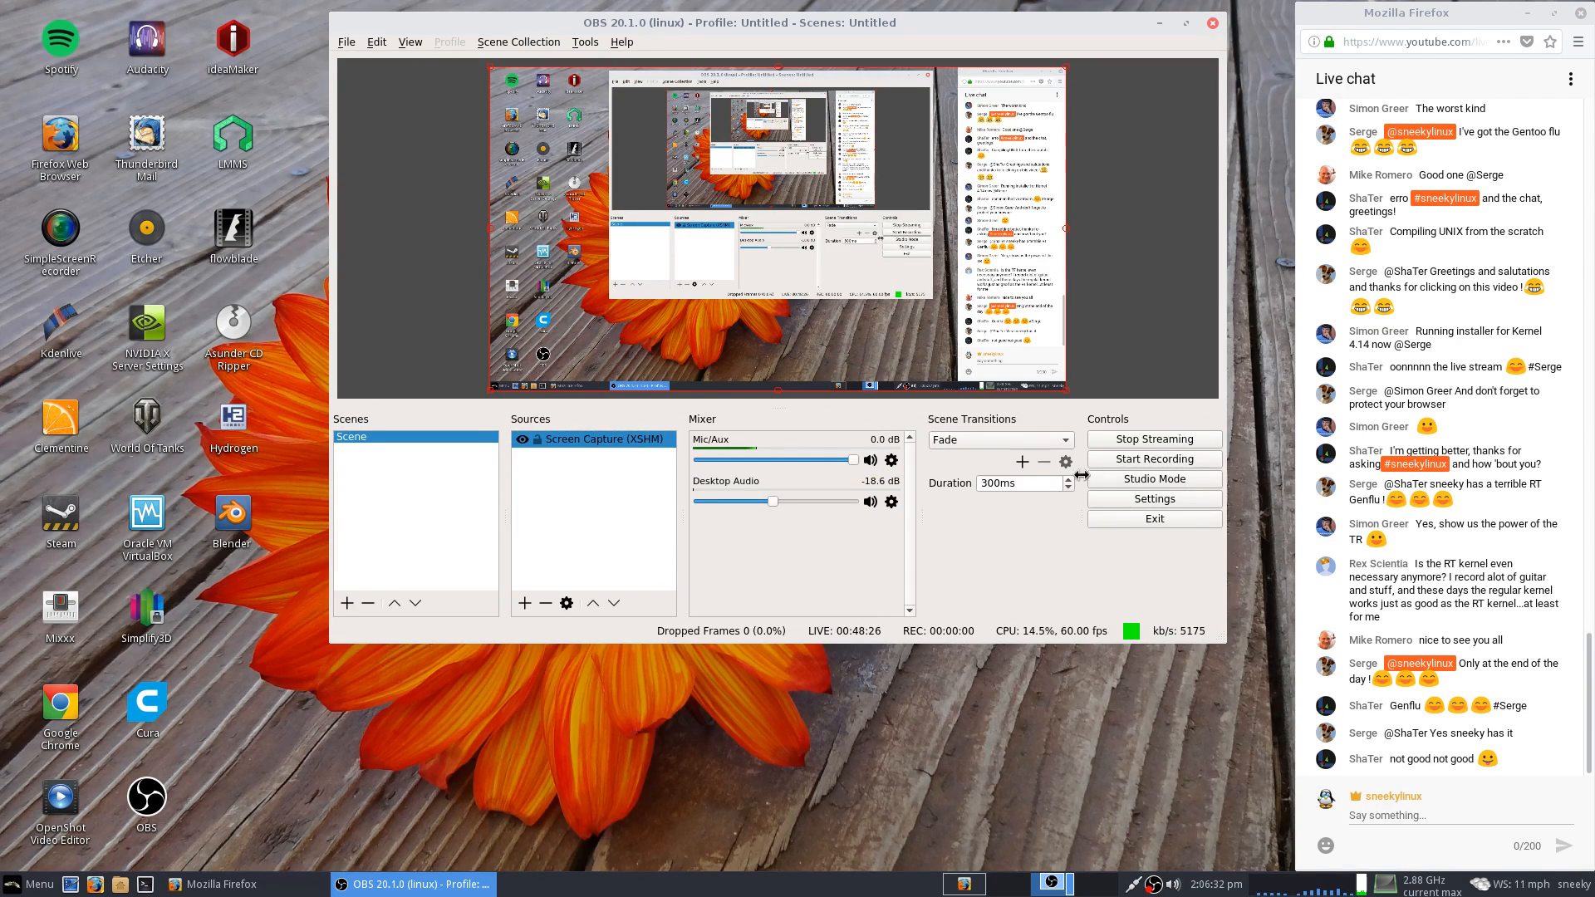